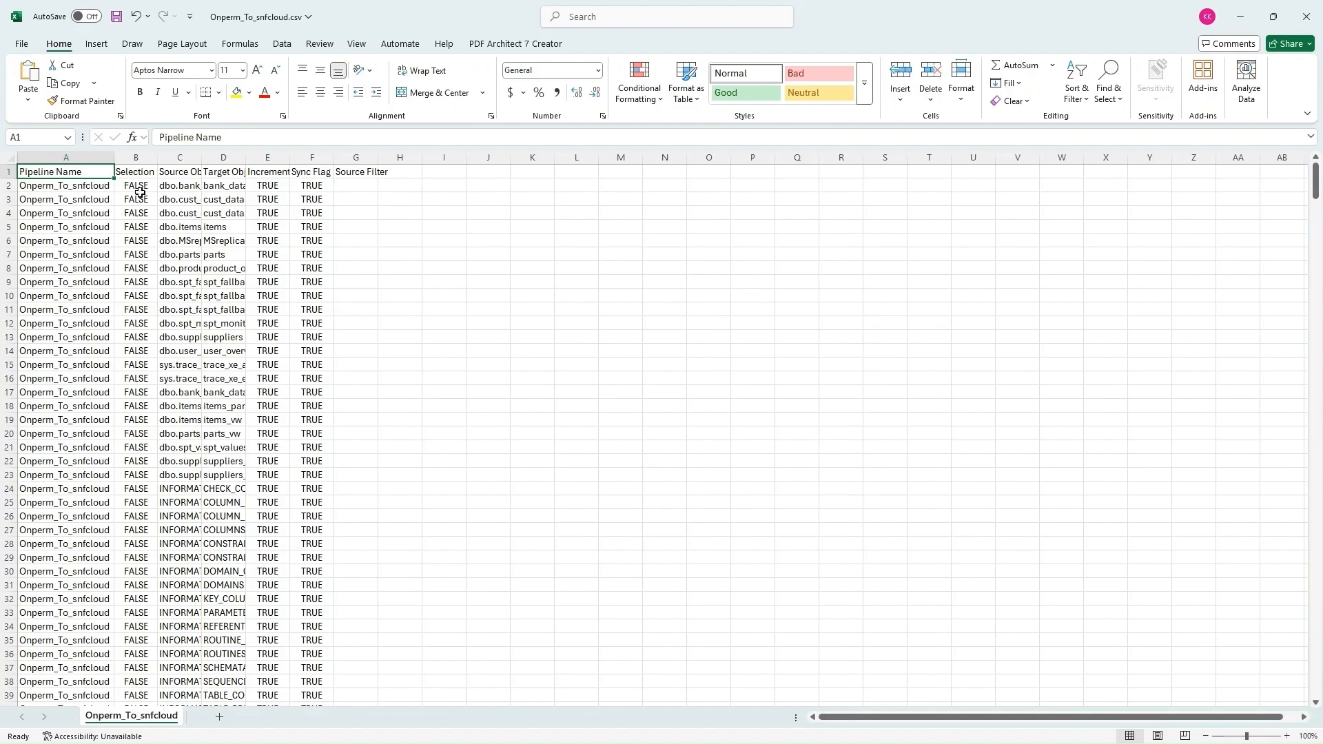
# Close the exported CSV and continue the new pipeline with both overview tables selected and no filters, up to the field settings
pyautogui.click(1307, 17)
pyautogui.click(662, 510)
pyautogui.scroll(1, 329, 485)
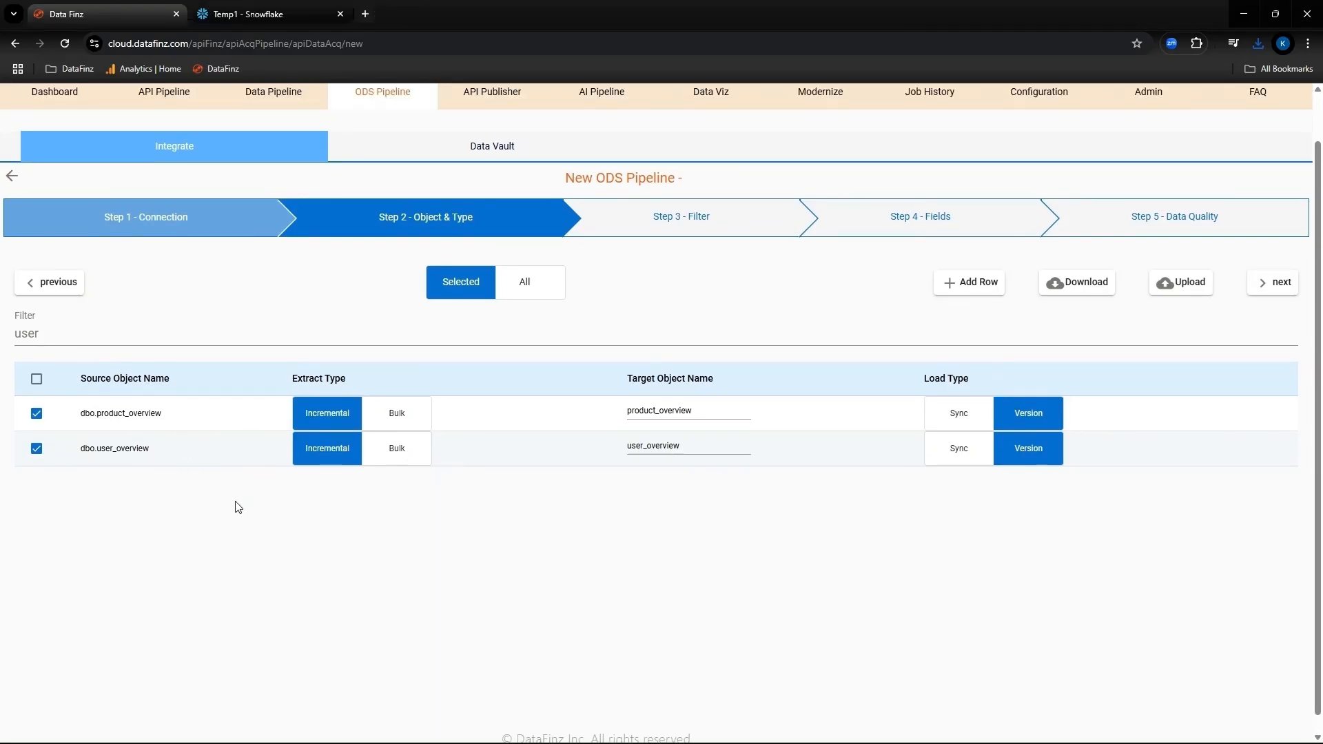
pyautogui.click(1255, 289)
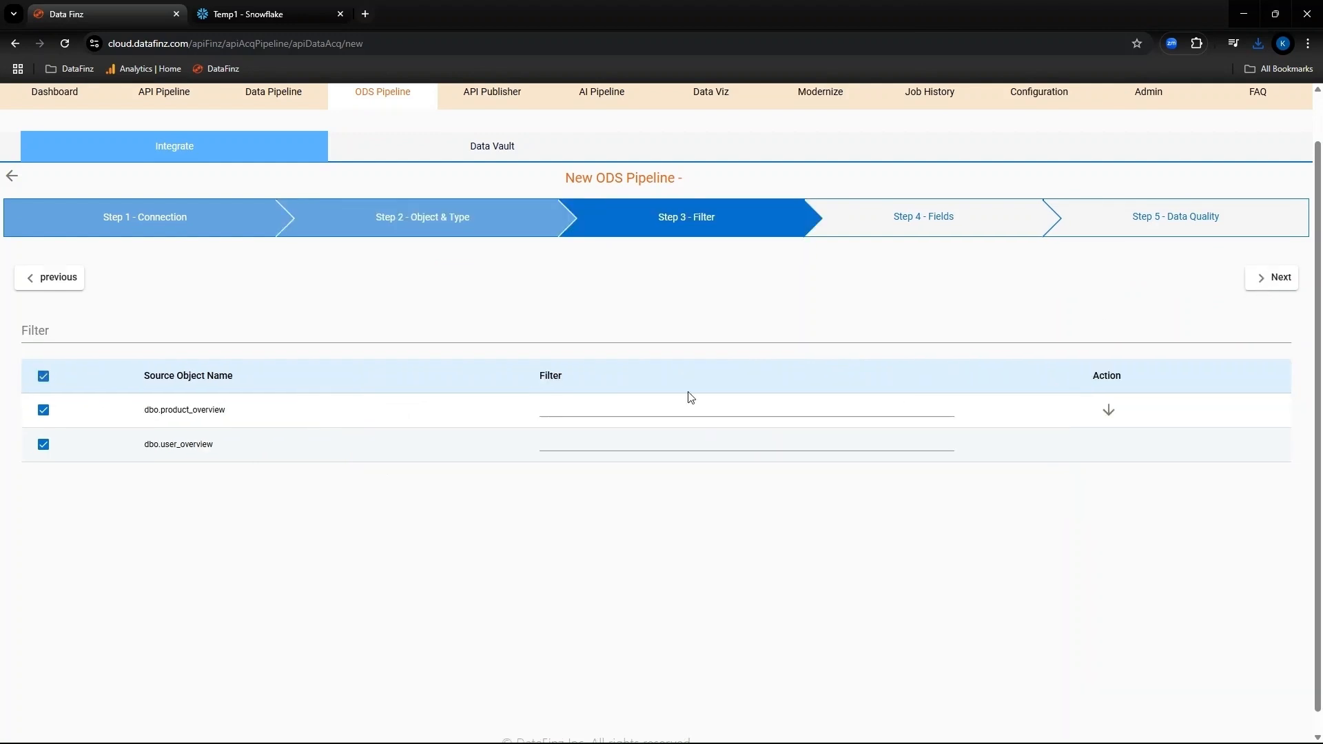
pyautogui.click(1272, 278)
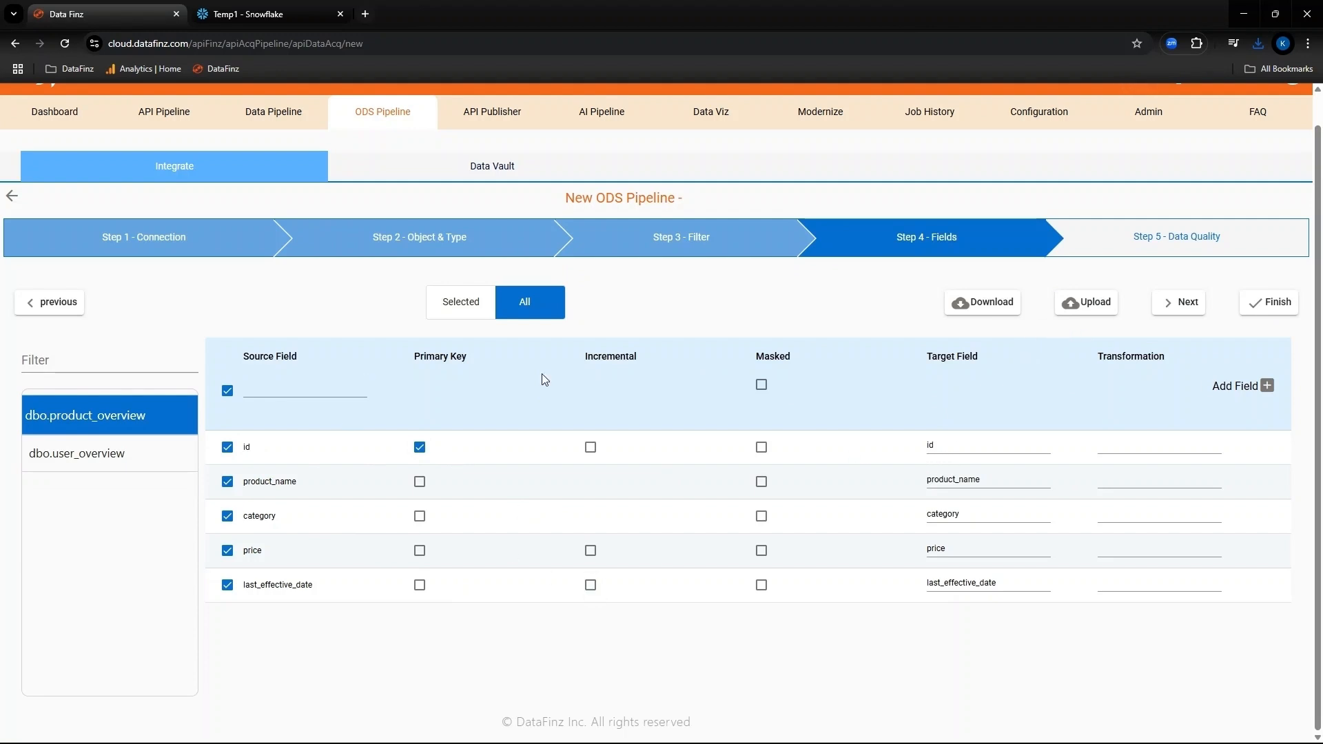
# Mark last_effective_date as the incremental field for both dbo.product_overview and dbo.user_overview
pyautogui.click(591, 586)
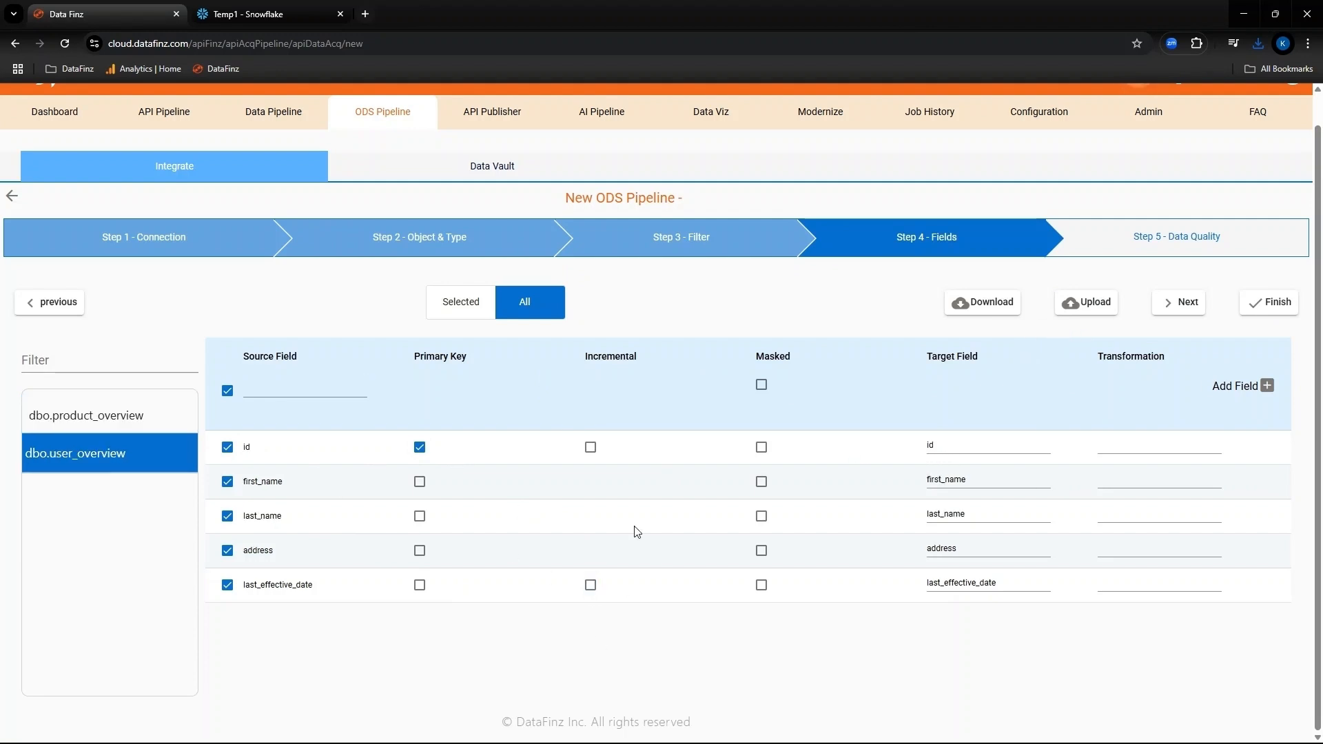
pyautogui.click(591, 585)
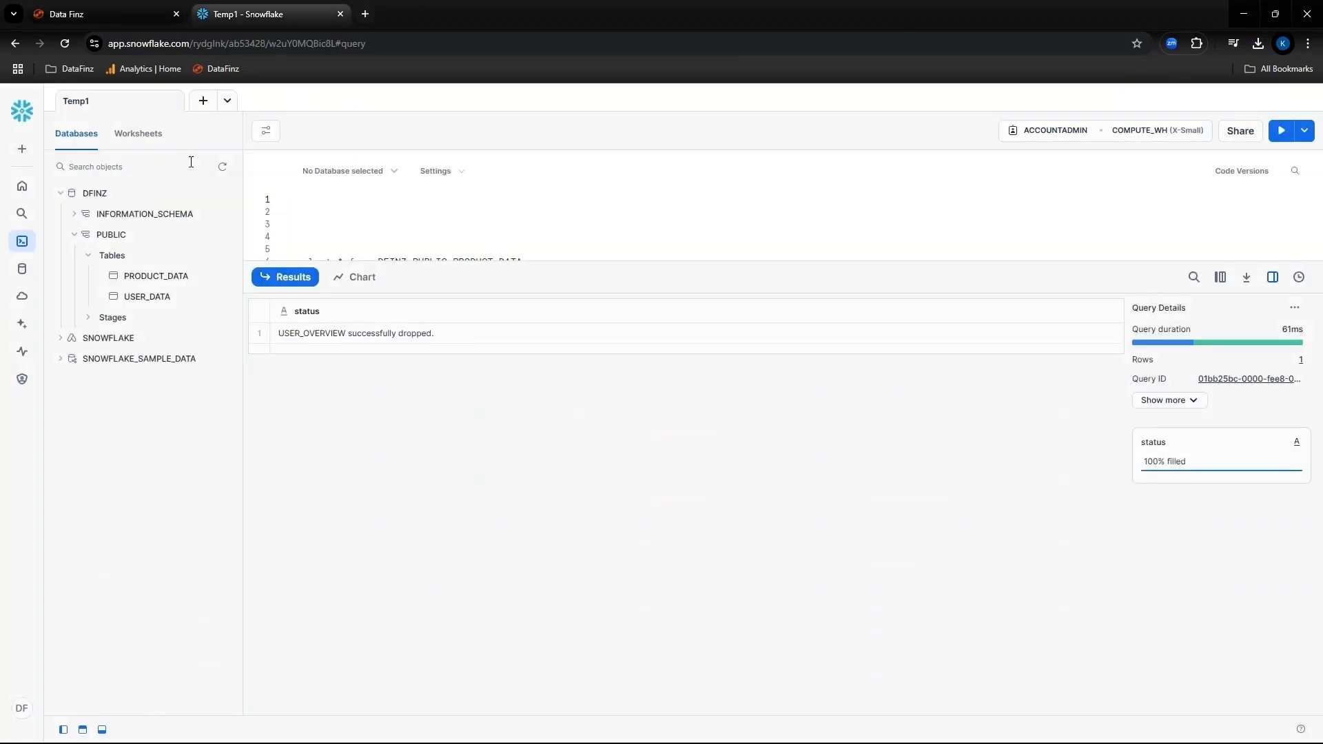
# Refresh the Snowflake database objects and open the report of the Onperm_To_snfcloud pipeline in DataFinz
pyautogui.click(222, 166)
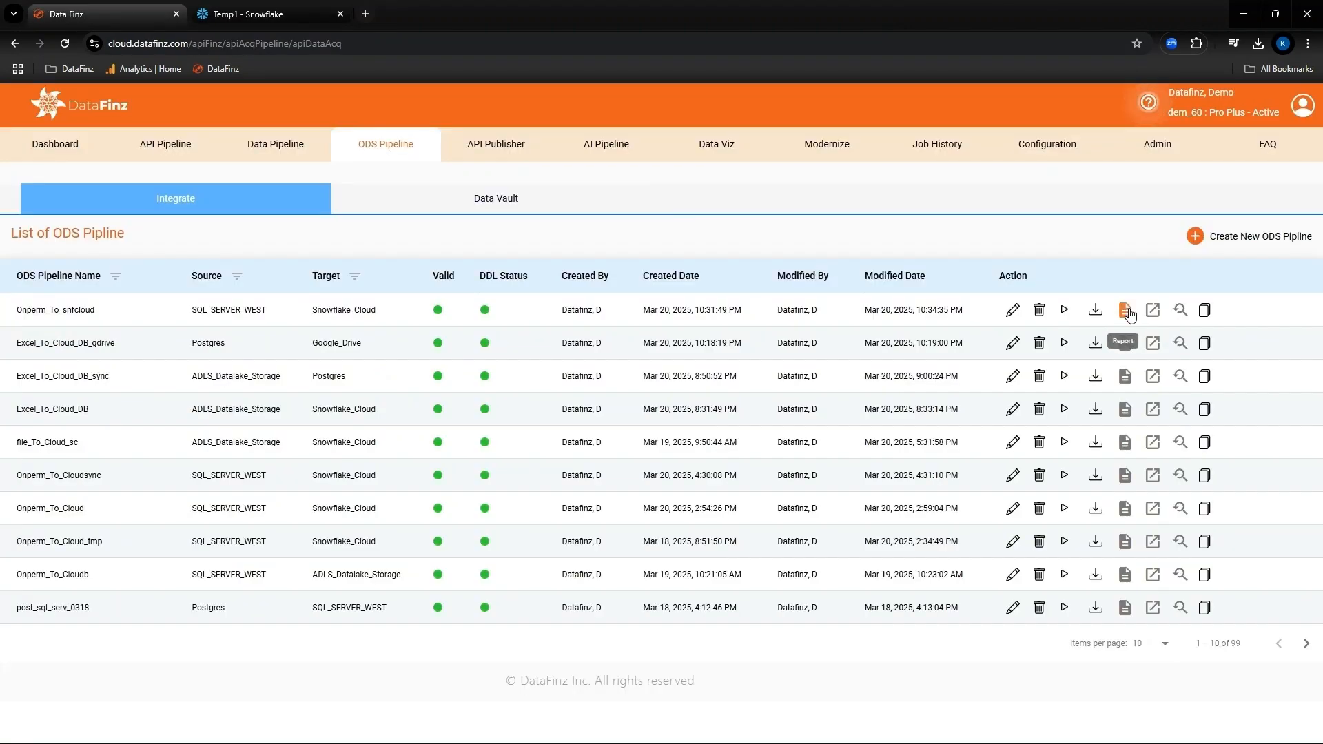
pyautogui.click(1129, 313)
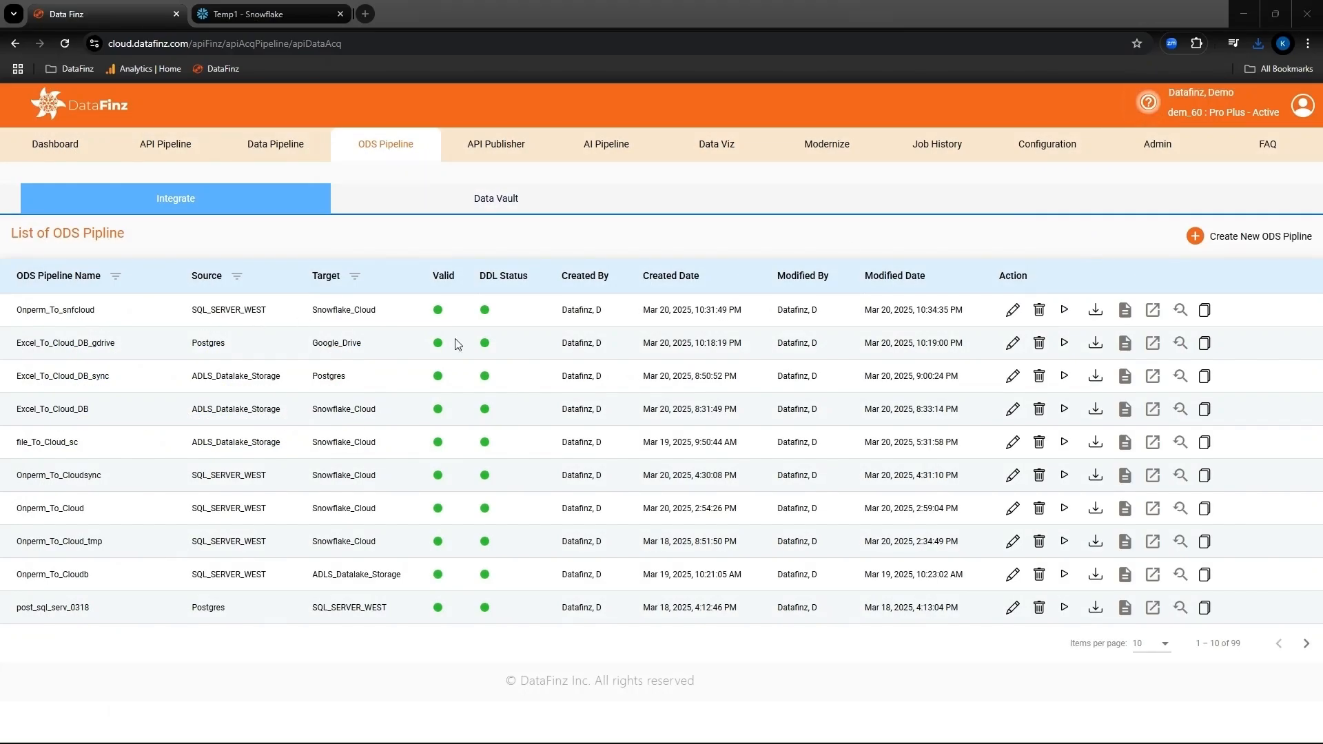
# Run the Onperm_To_snfcloud pipeline and check the run's log, refreshed status and report
pyautogui.click(1064, 310)
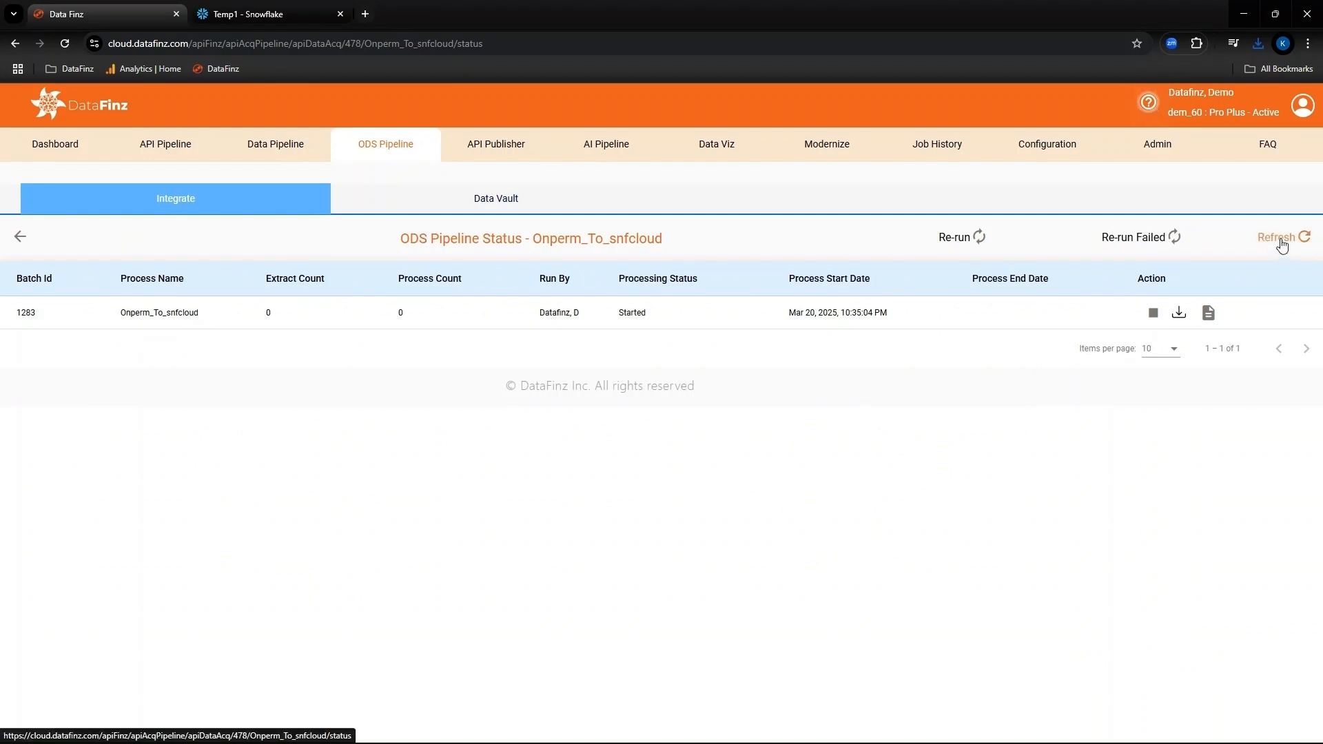
pyautogui.click(1180, 313)
pyautogui.click(1115, 81)
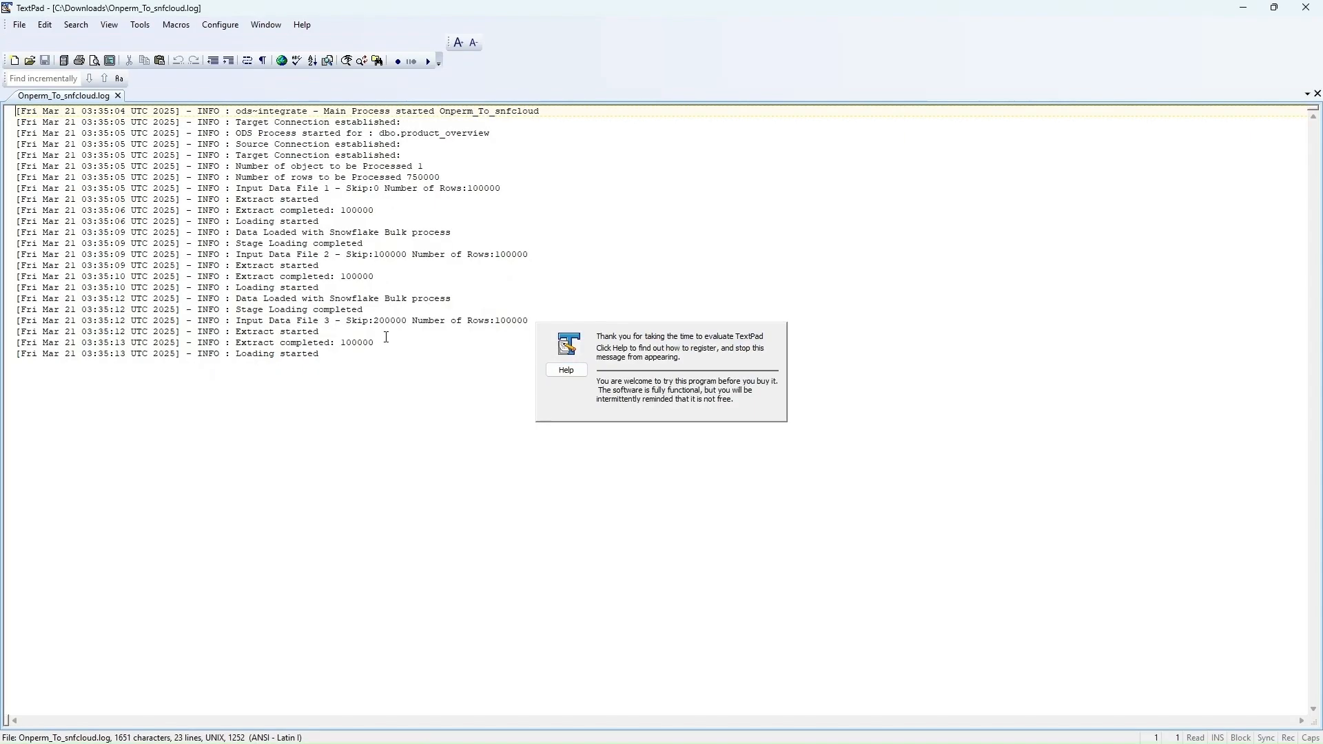
pyautogui.click(1306, 7)
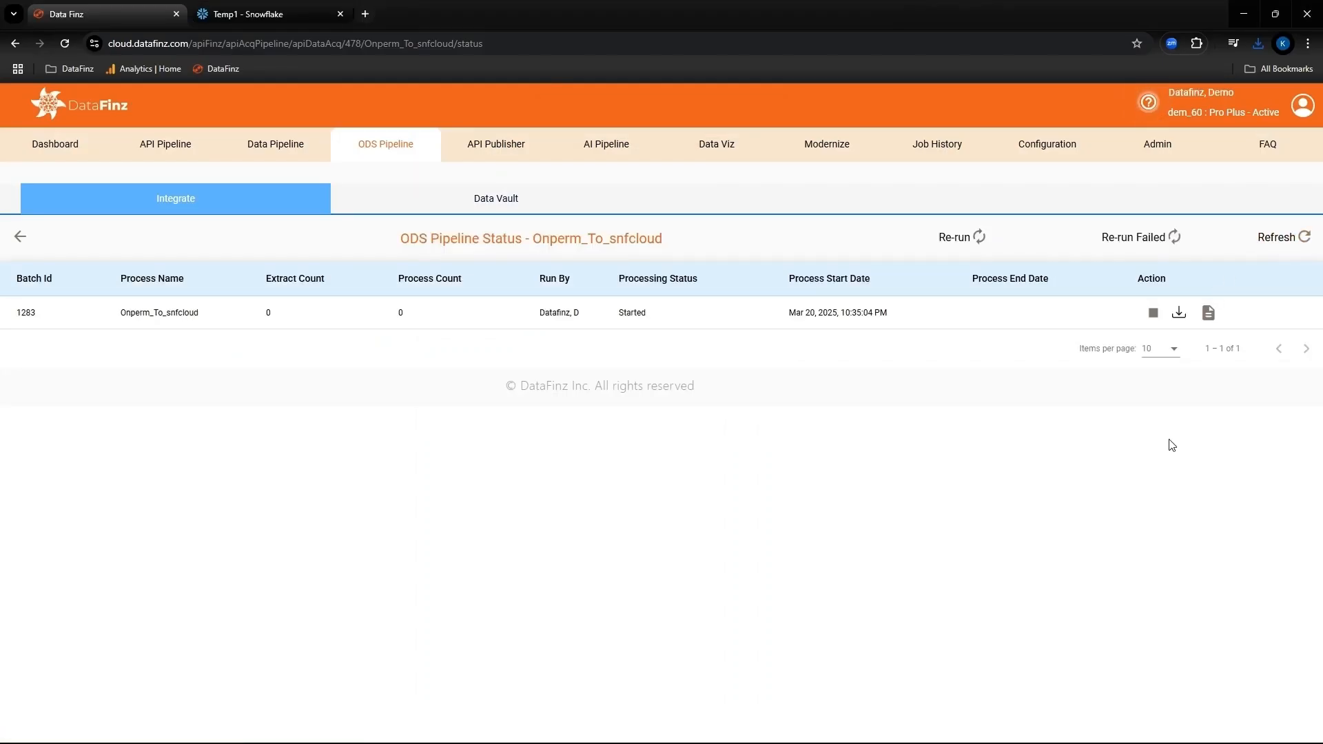
pyautogui.click(1268, 241)
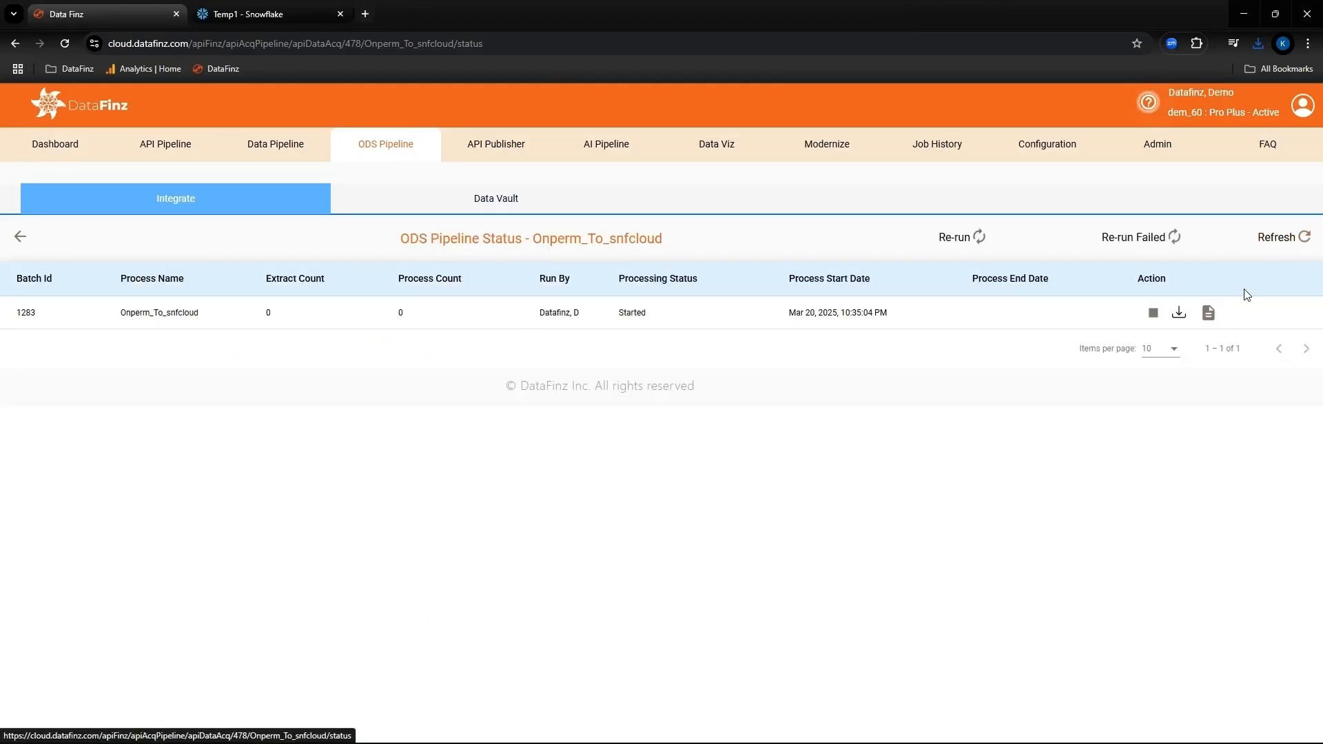
pyautogui.click(1211, 315)
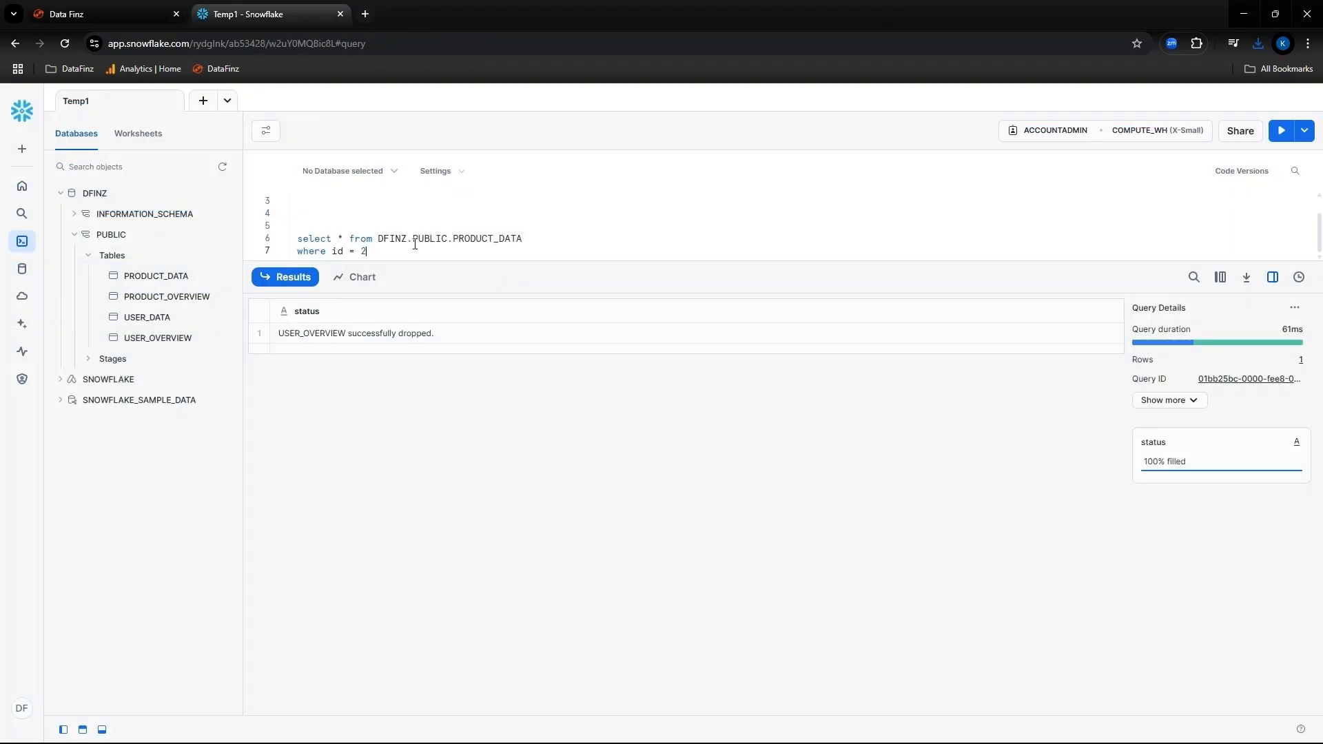
# In Snowflake, query PRODUCT_DATA for id 2 and run the union query counting the user and product table rows
pyautogui.hotkey('shift', 'Up')
pyautogui.hotkey('shift', 'Home')
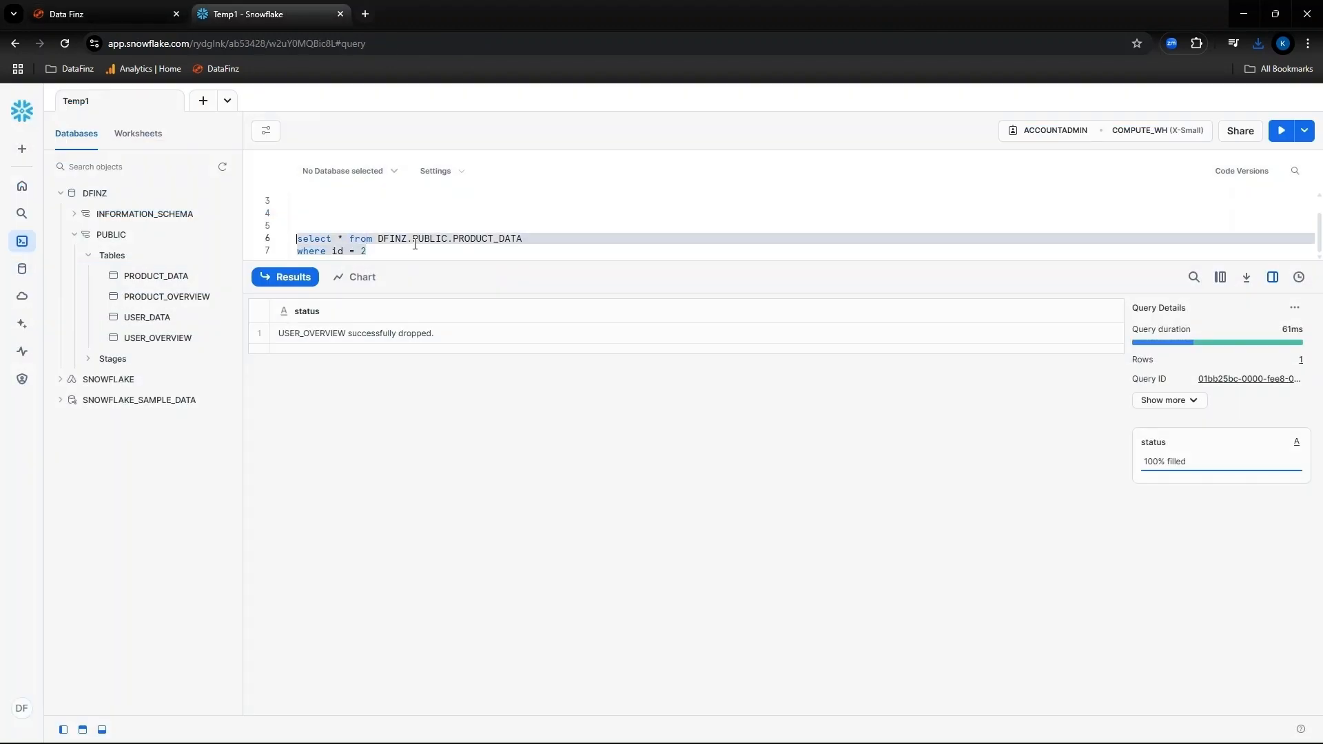
pyautogui.hotkey('ctrl', 'Return')
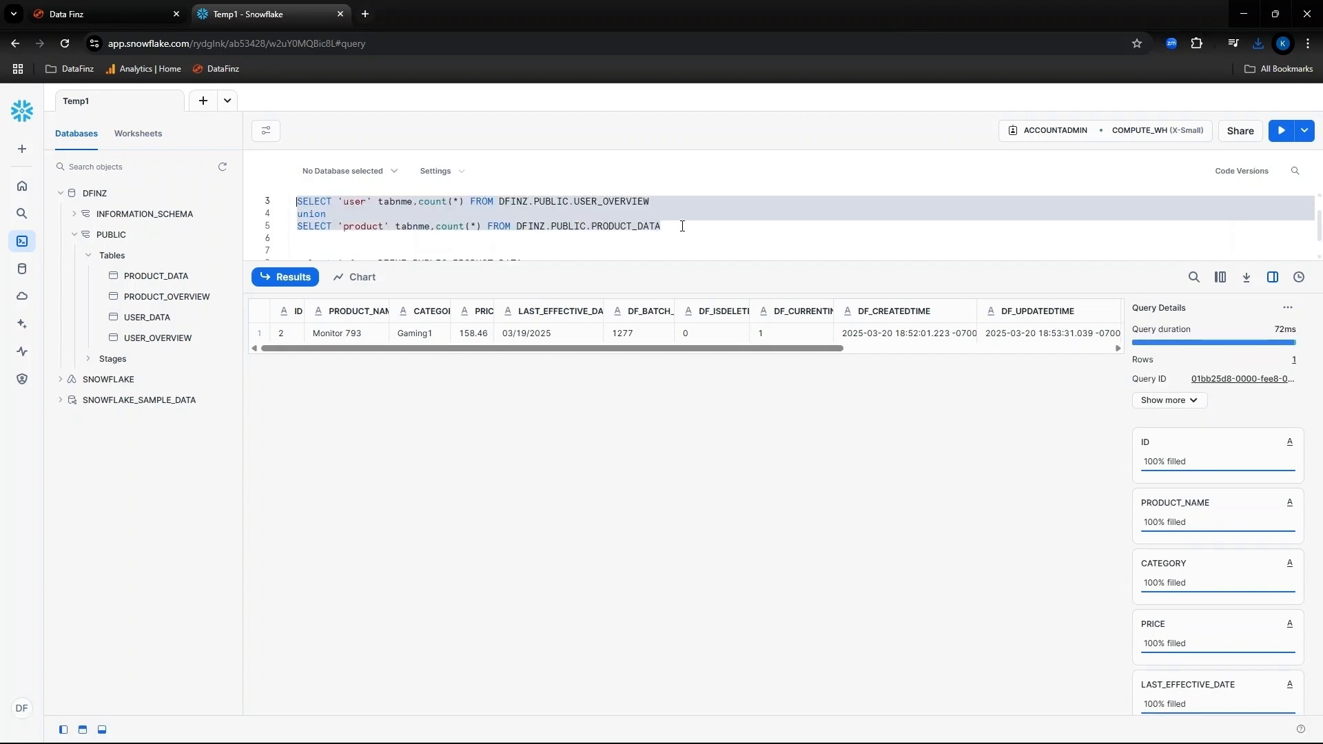
pyautogui.hotkey('ctrl', 'Return')
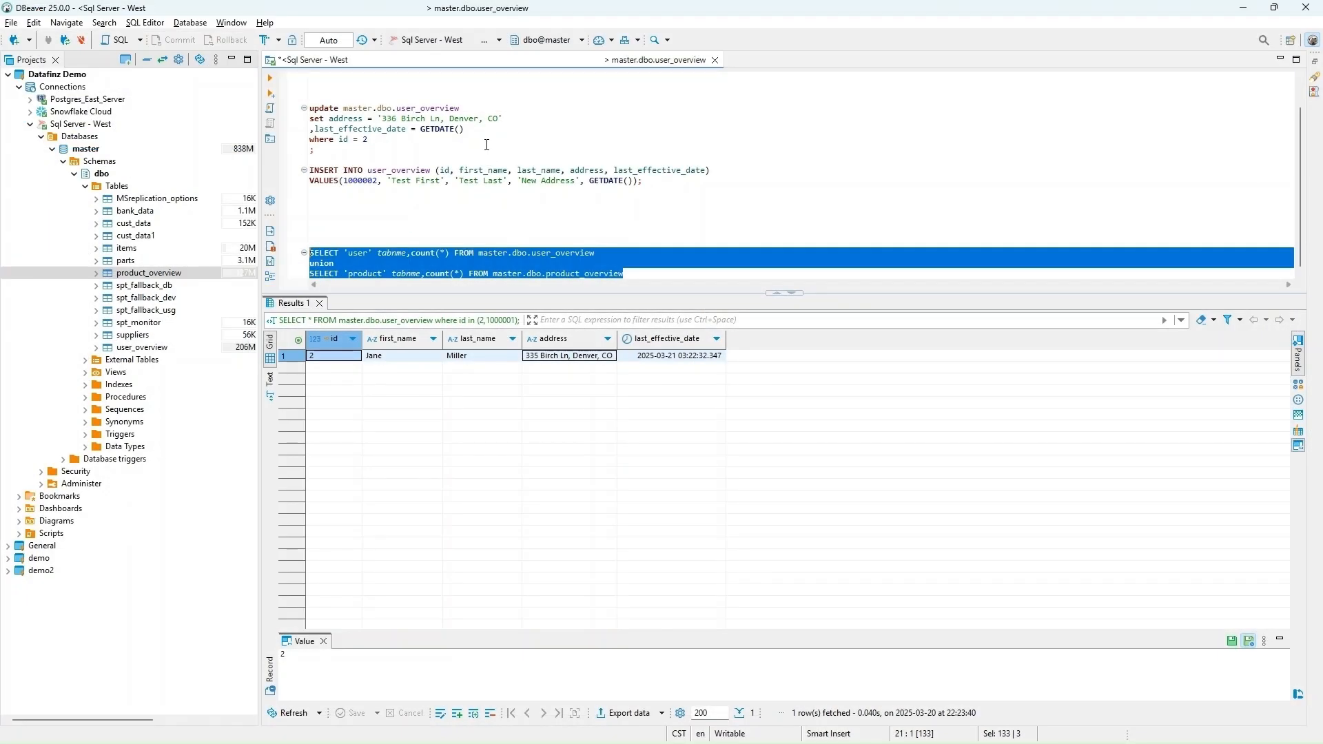
# In DBeaver, run the update statement that changes the address and last_effective_date in user_overview for id 2
pyautogui.click(487, 143)
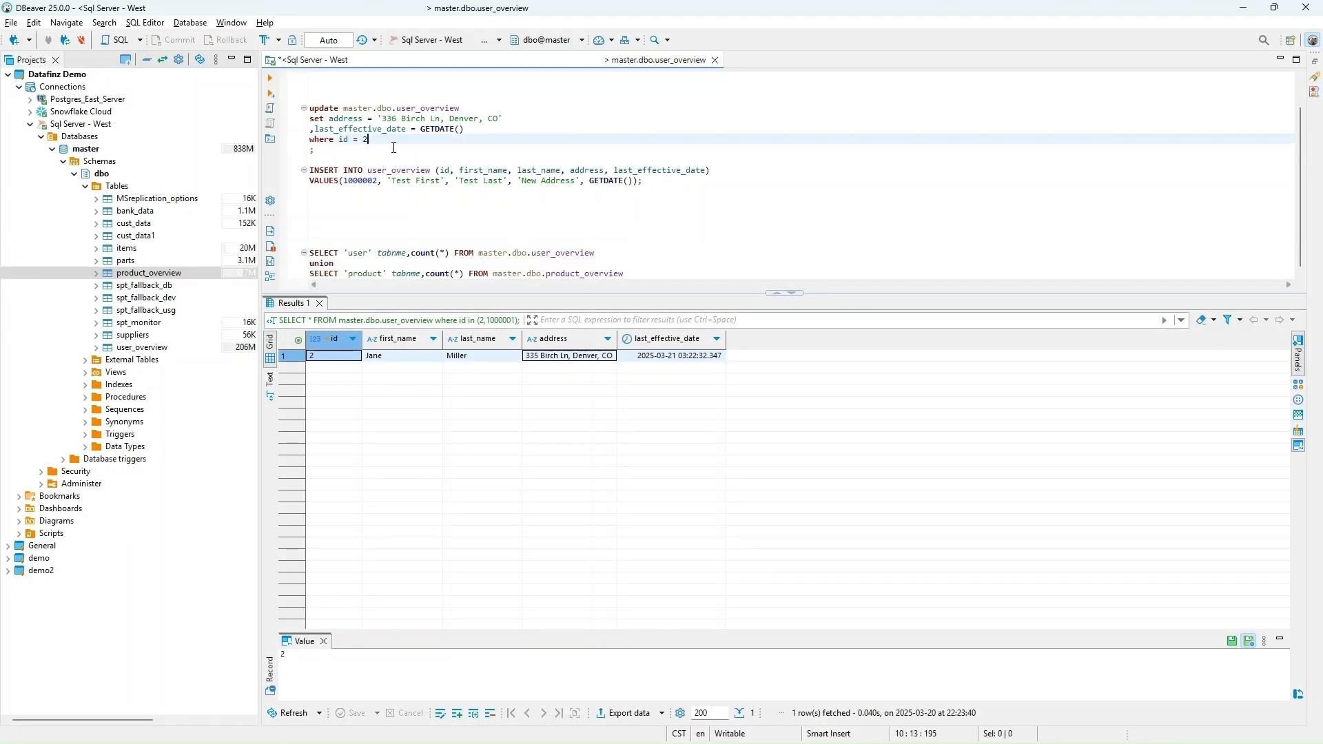
pyautogui.press('Up')
pyautogui.press('Up')
pyautogui.press('Up')
pyautogui.press('Home')
pyautogui.hotkey('shift', 'Down')
pyautogui.hotkey('shift', 'Down')
pyautogui.hotkey('shift', 'Down')
pyautogui.hotkey('shift', 'Down')
pyautogui.hotkey('shift', 'Down')
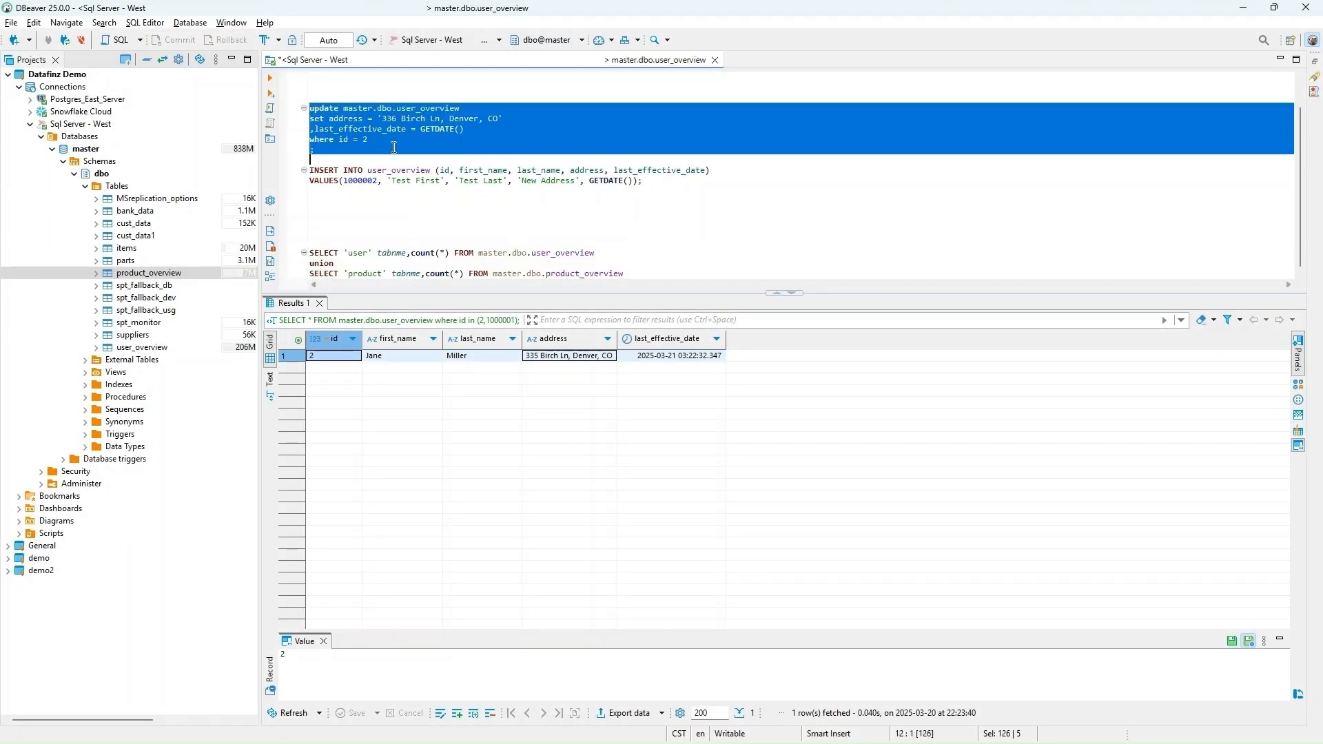
pyautogui.hotkey('ctrl', 'Return')
# Run the insert statement that adds the test record with id 1000002 to user_overview, and leave DBeaver
pyautogui.press('Down')
pyautogui.hotkey('shift', 'Down')
pyautogui.hotkey('shift', 'Down')
pyautogui.hotkey('ctrl', 'Return')
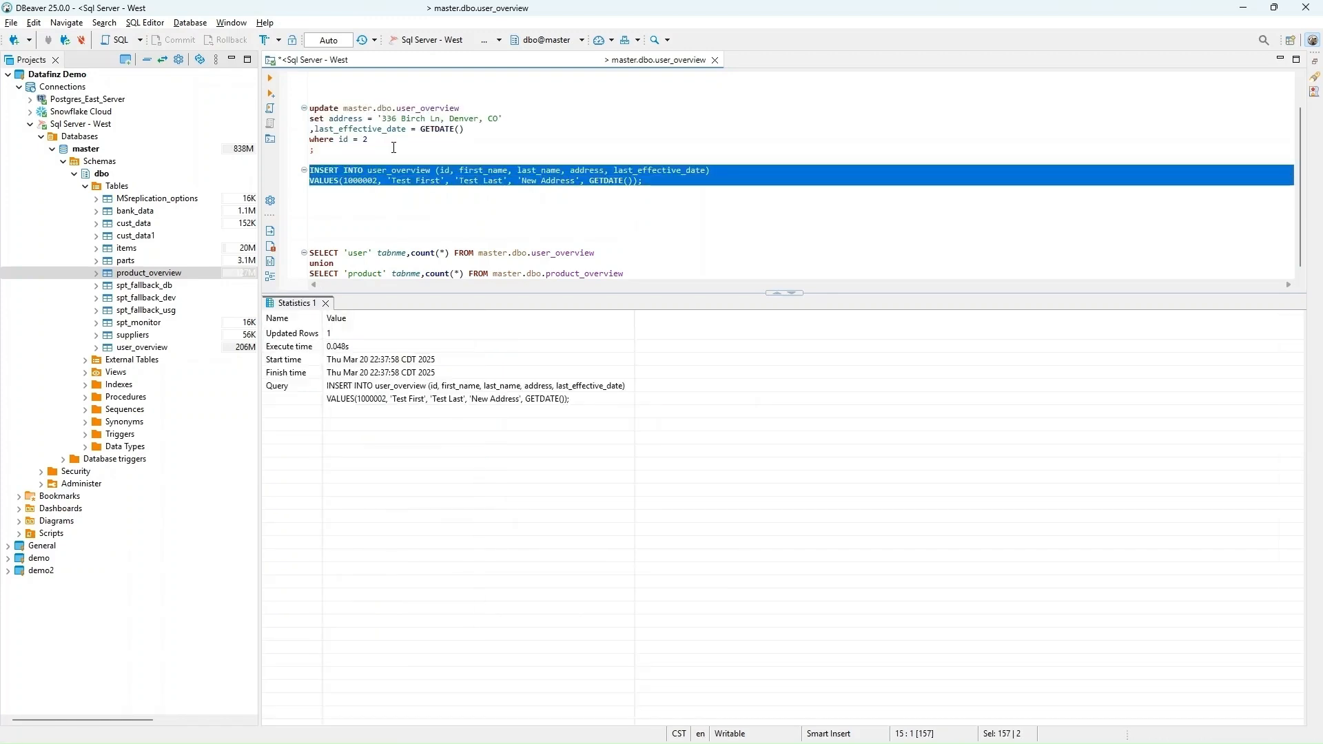
pyautogui.click(1241, 10)
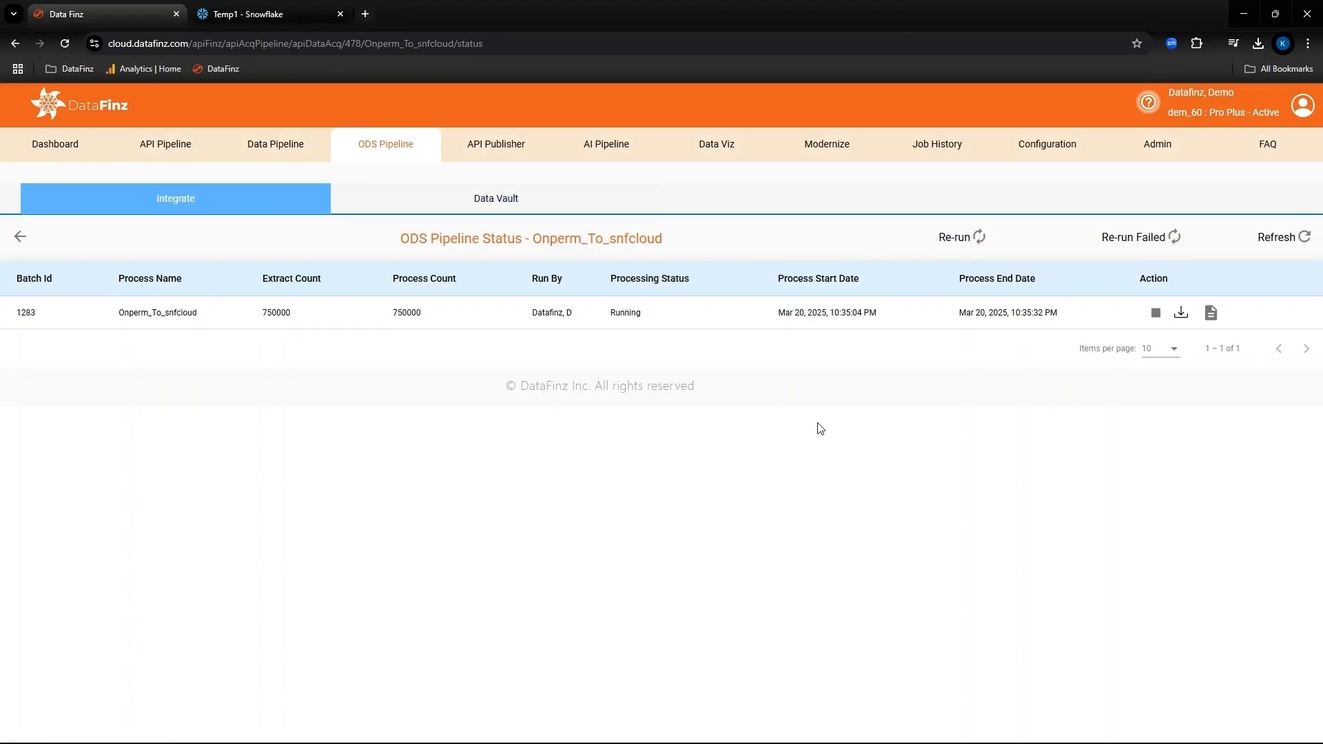
# Refresh the pipeline run status, query USER_OVERVIEW for id 2 in Snowflake and widen the current-indicator column
pyautogui.click(1275, 239)
pyautogui.click(1273, 244)
pyautogui.click(276, 13)
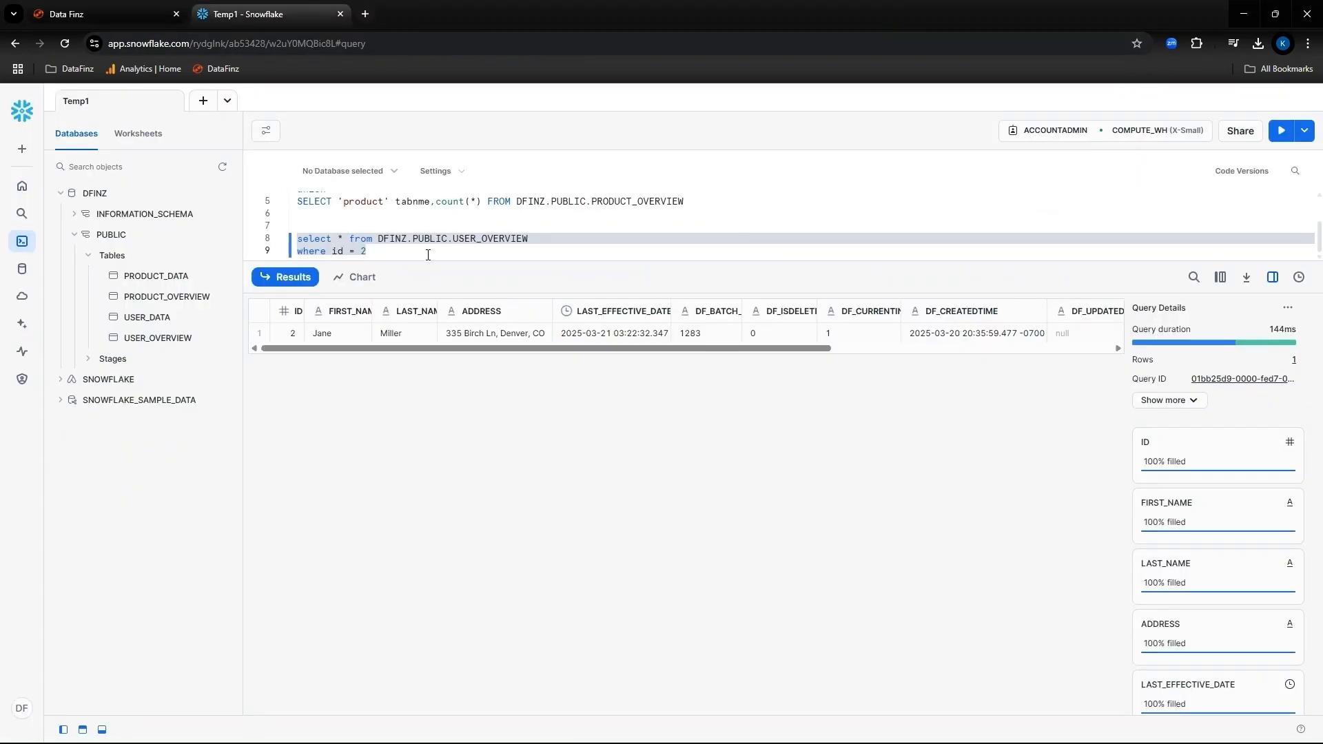
pyautogui.click(428, 253)
pyautogui.hotkey('ctrl', 'Return')
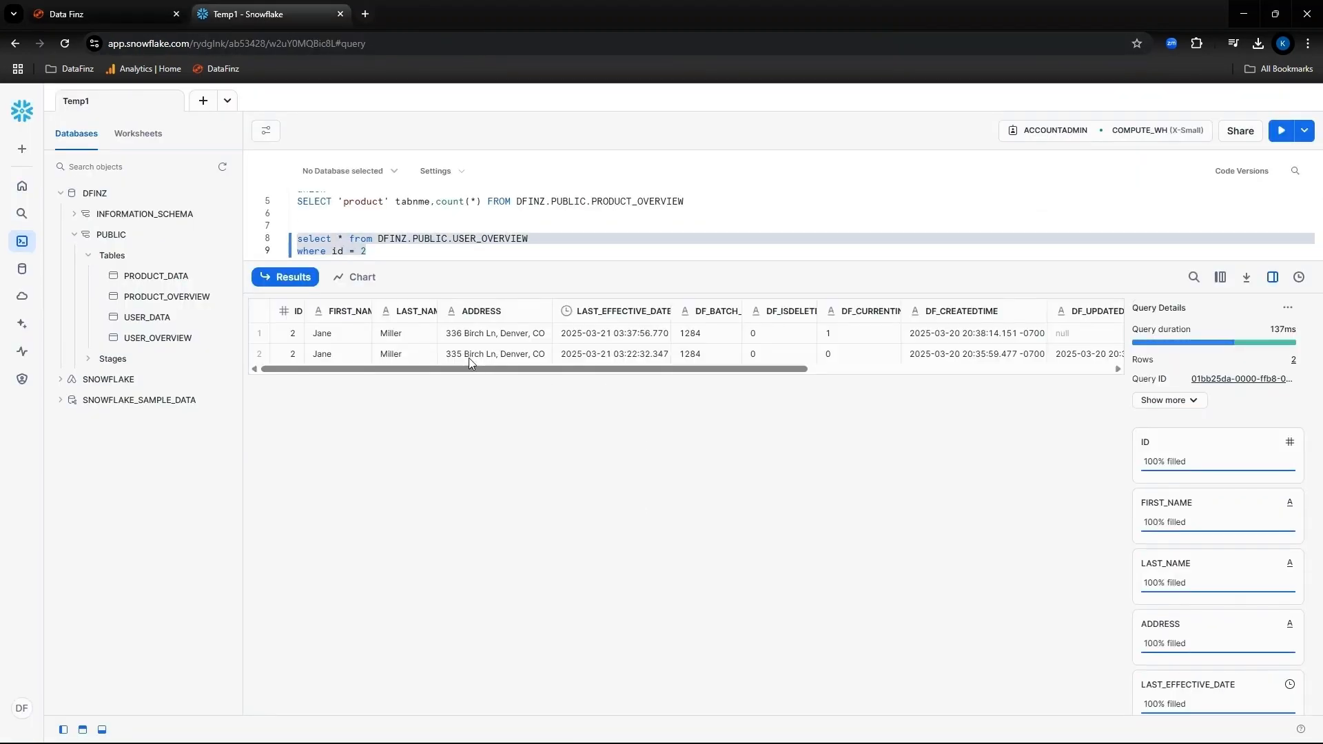
pyautogui.moveTo(902, 310); pyautogui.dragTo(922, 311)
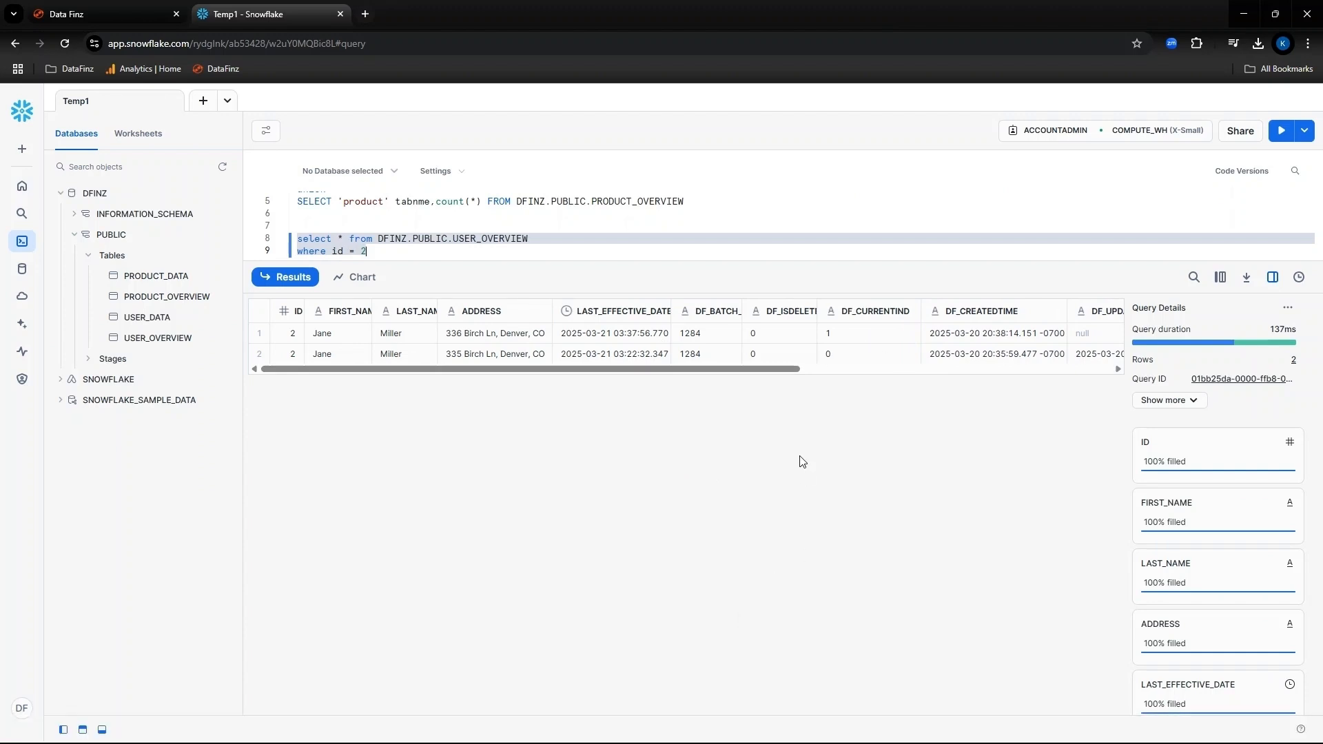
# In DBeaver, change the last digit of the house number in the update statement to 7 and run it for id 2
pyautogui.click(784, 727)
pyautogui.click(393, 119)
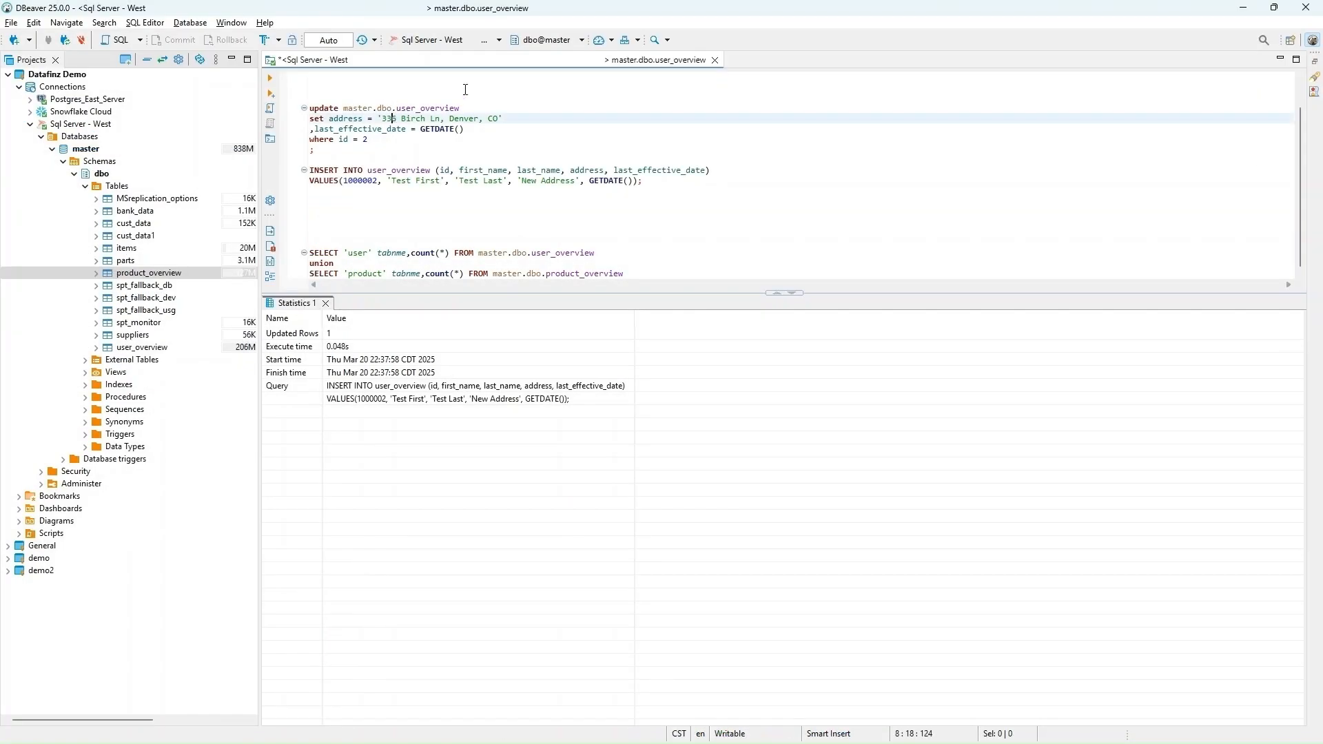
pyautogui.press('Delete')
pyautogui.write('7')
pyautogui.press('Up')
pyautogui.press('Home')
pyautogui.hotkey('shift', 'Down')
pyautogui.hotkey('shift', 'Down')
pyautogui.hotkey('shift', 'Down')
pyautogui.hotkey('shift', 'Down')
pyautogui.hotkey('shift', 'Down')
pyautogui.hotkey('ctrl', 'Return')
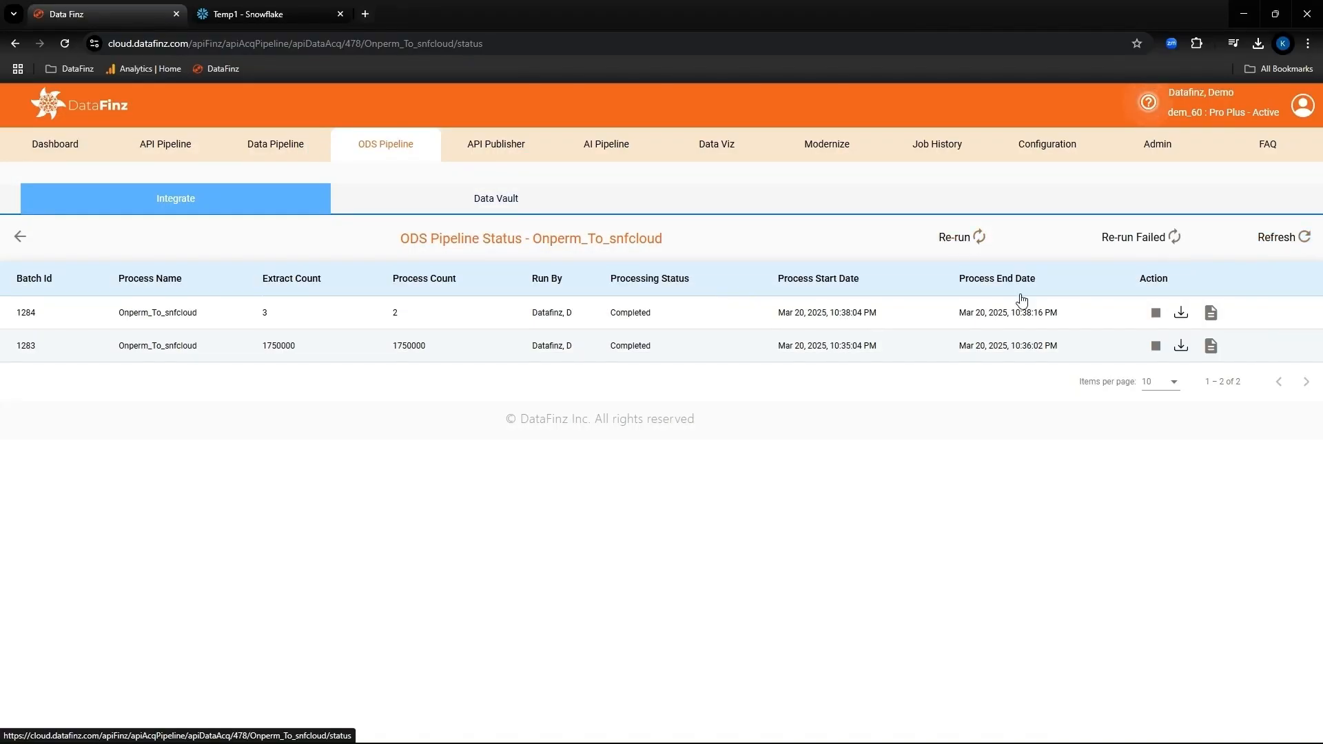
# Refresh the pipeline run status and rerun the Snowflake USER_OVERVIEW query for id 2, sorting by DF_CREATEDTIME in descending order
pyautogui.click(1280, 240)
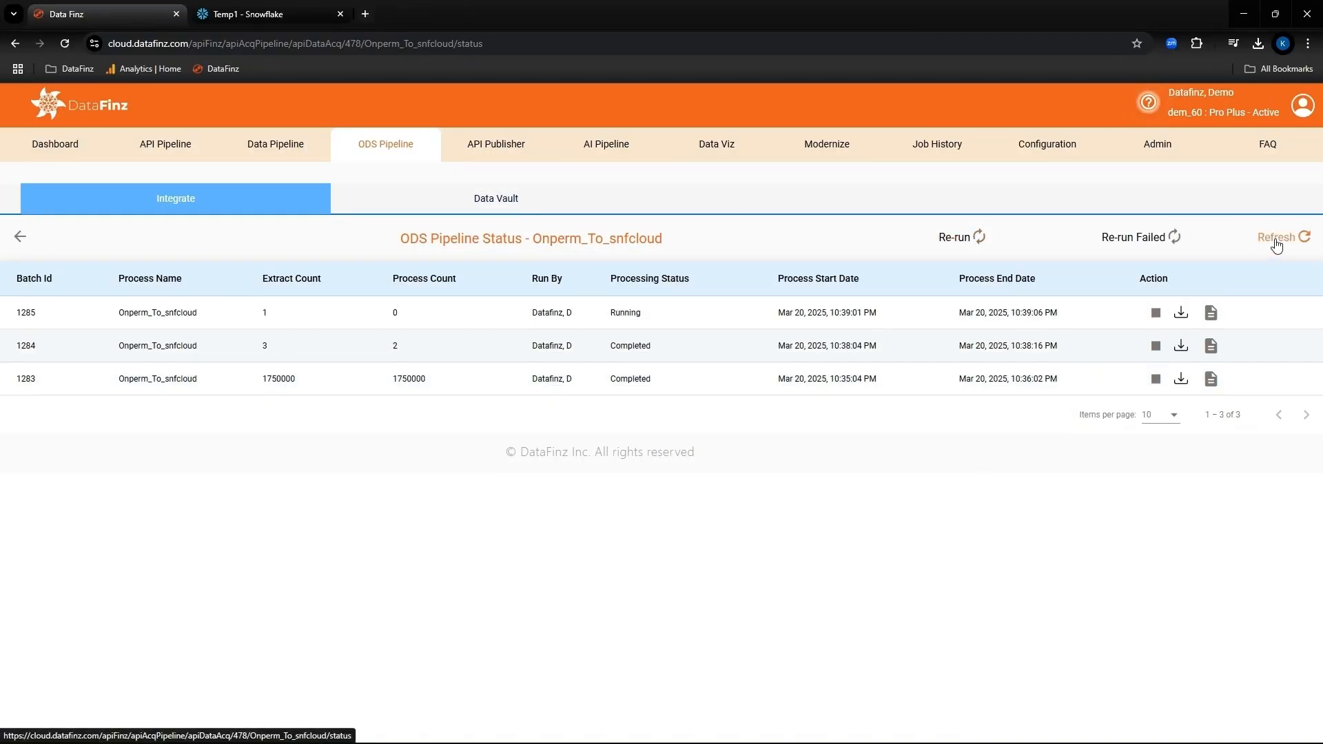
pyautogui.click(1279, 241)
pyautogui.click(266, 14)
pyautogui.click(435, 249)
pyautogui.hotkey('ctrl', 'Return')
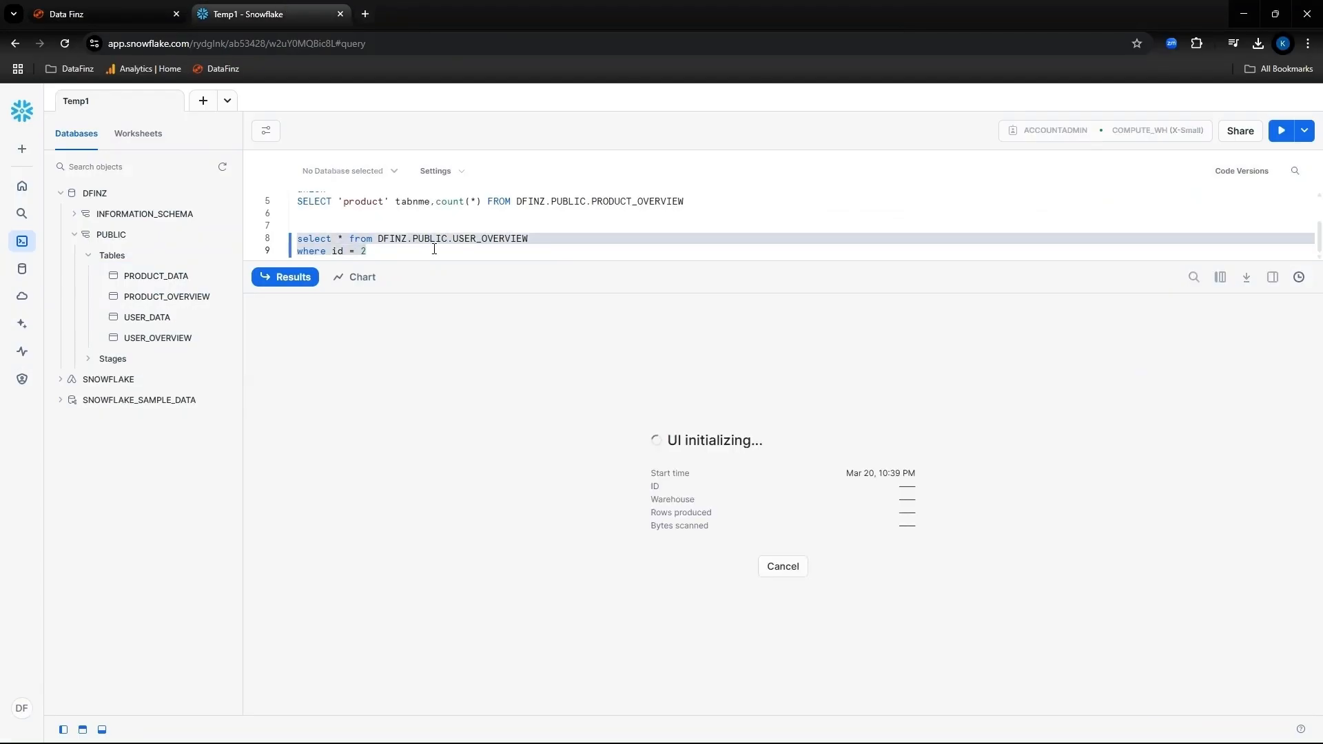
pyautogui.click(1035, 314)
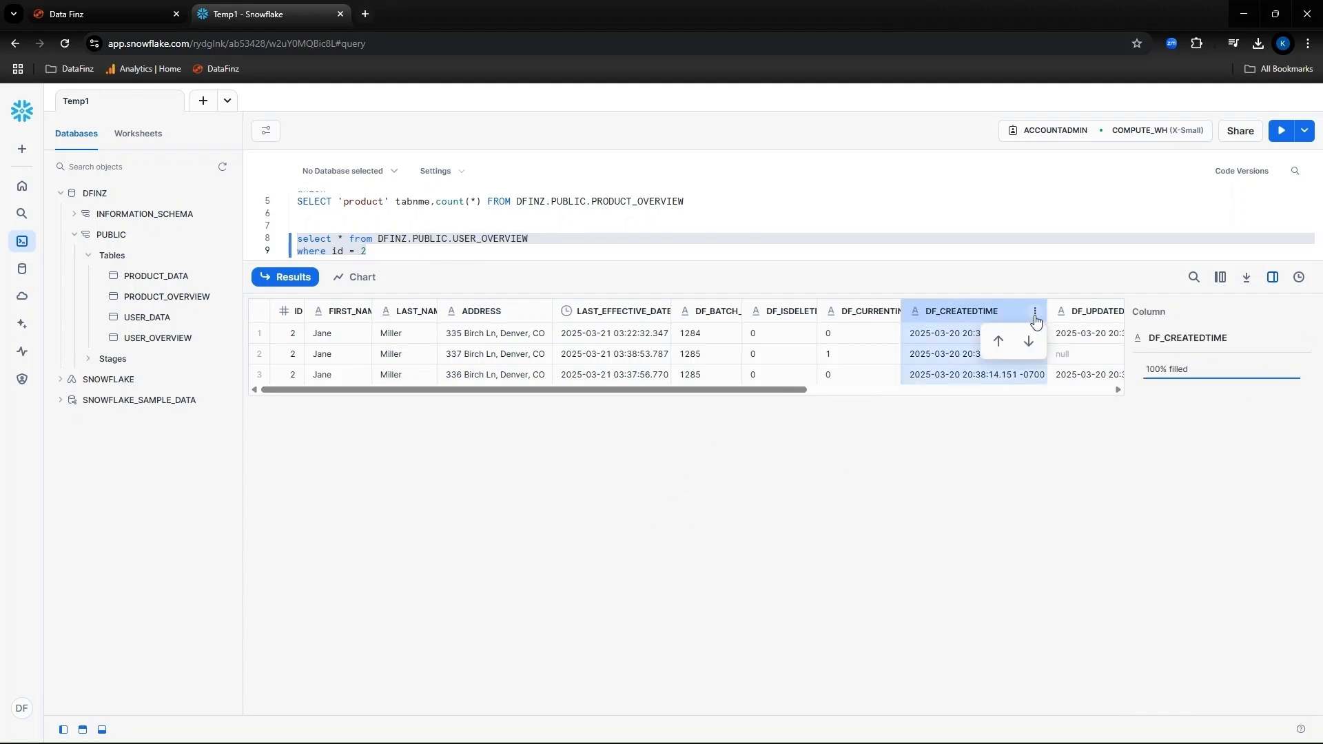
pyautogui.click(1028, 341)
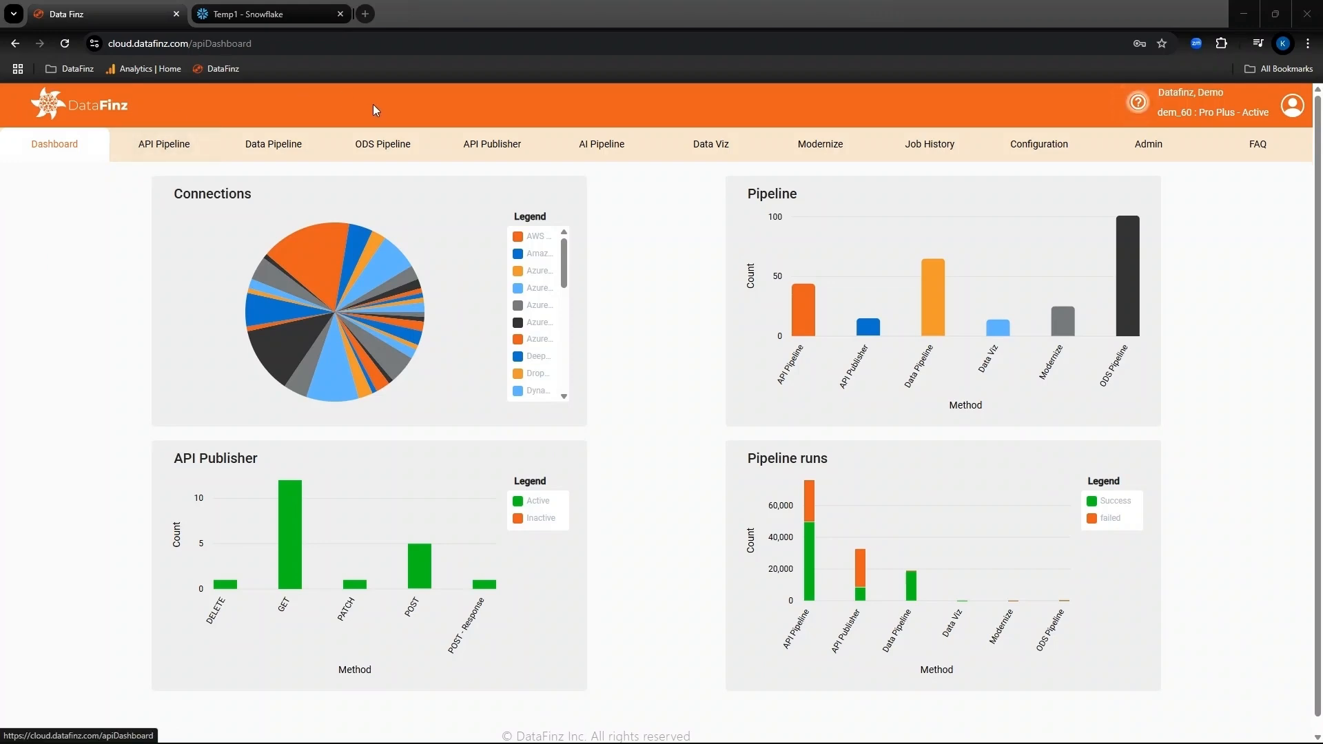
# Create a new ODS pipeline in DataFinz named Onperm_To_Cloudsync with SQL_SERVER_WEST as its source connection
pyautogui.click(381, 154)
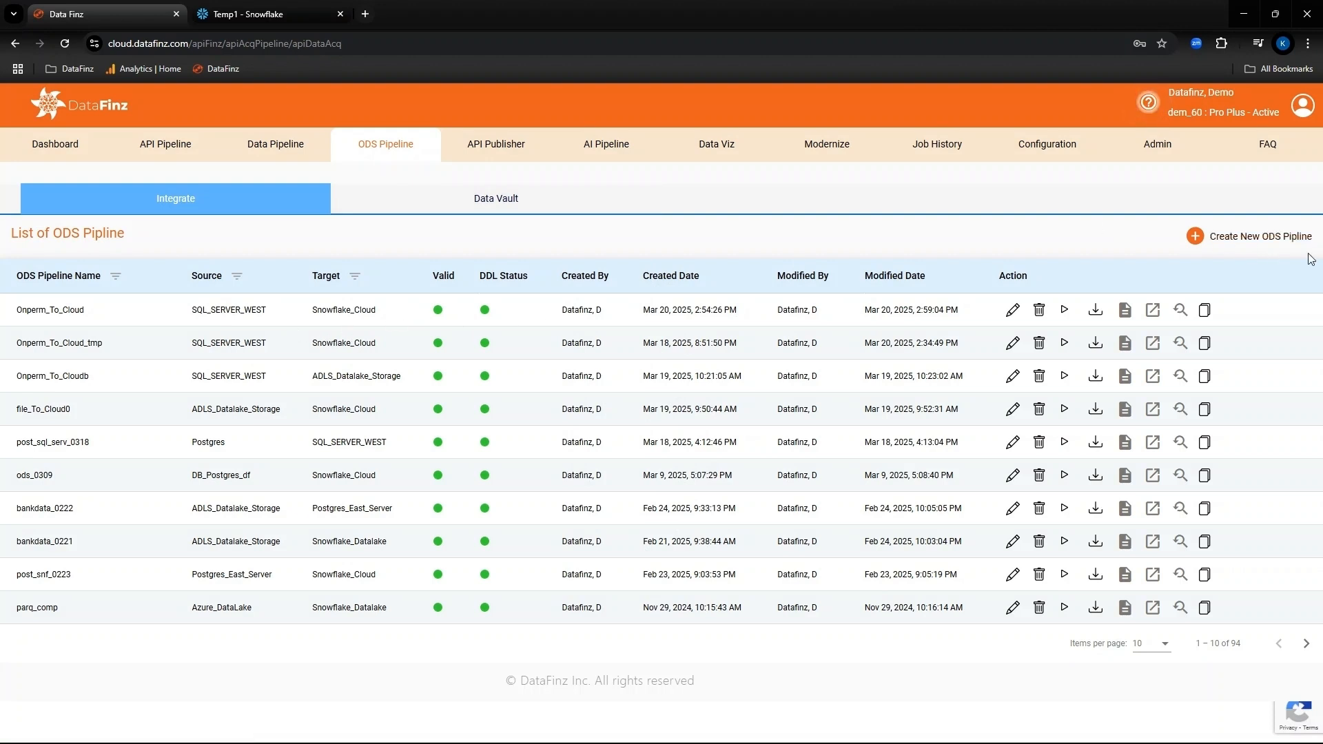
pyautogui.click(1269, 242)
pyautogui.click(260, 407)
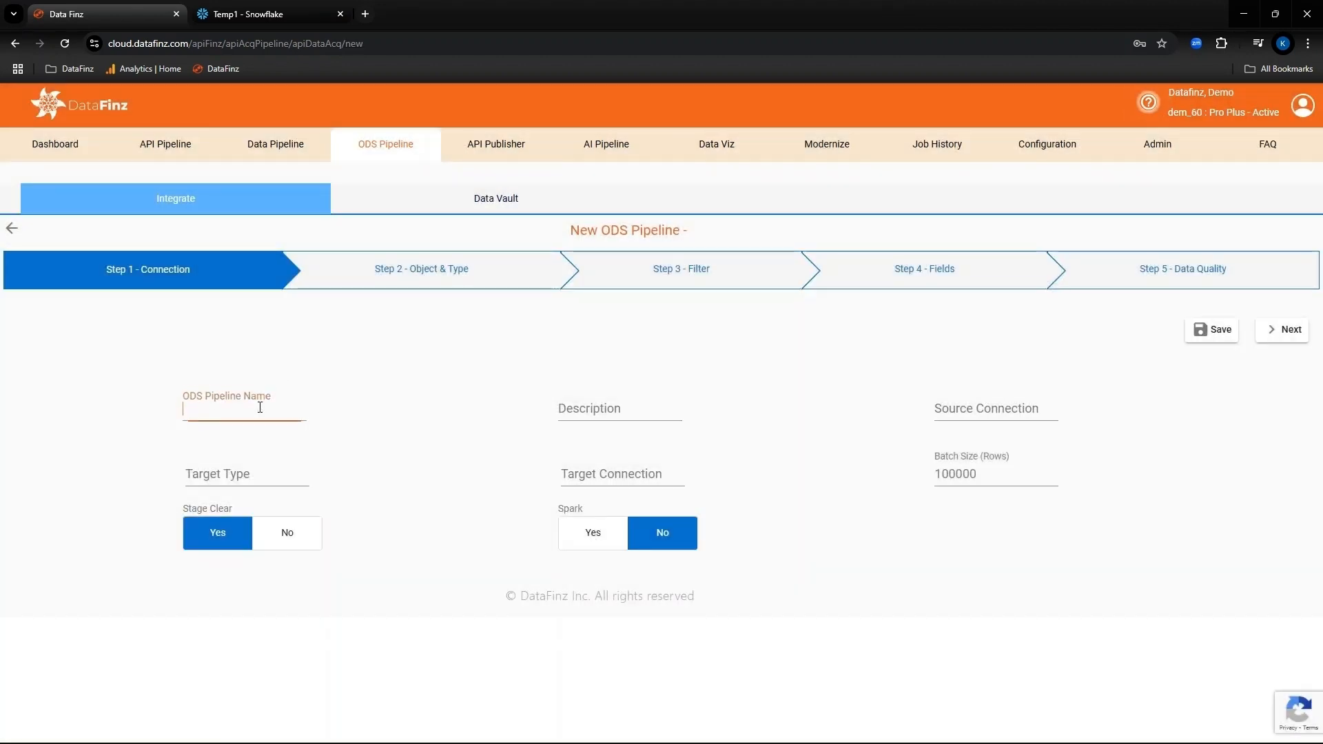
pyautogui.write('Onperm_To_Cloudsync')
pyautogui.click(986, 409)
pyautogui.write('sql')
pyautogui.click(993, 536)
# Set the target type to Table and the target connection to Snowflake_Cloud, and continue to the object selection
pyautogui.click(290, 476)
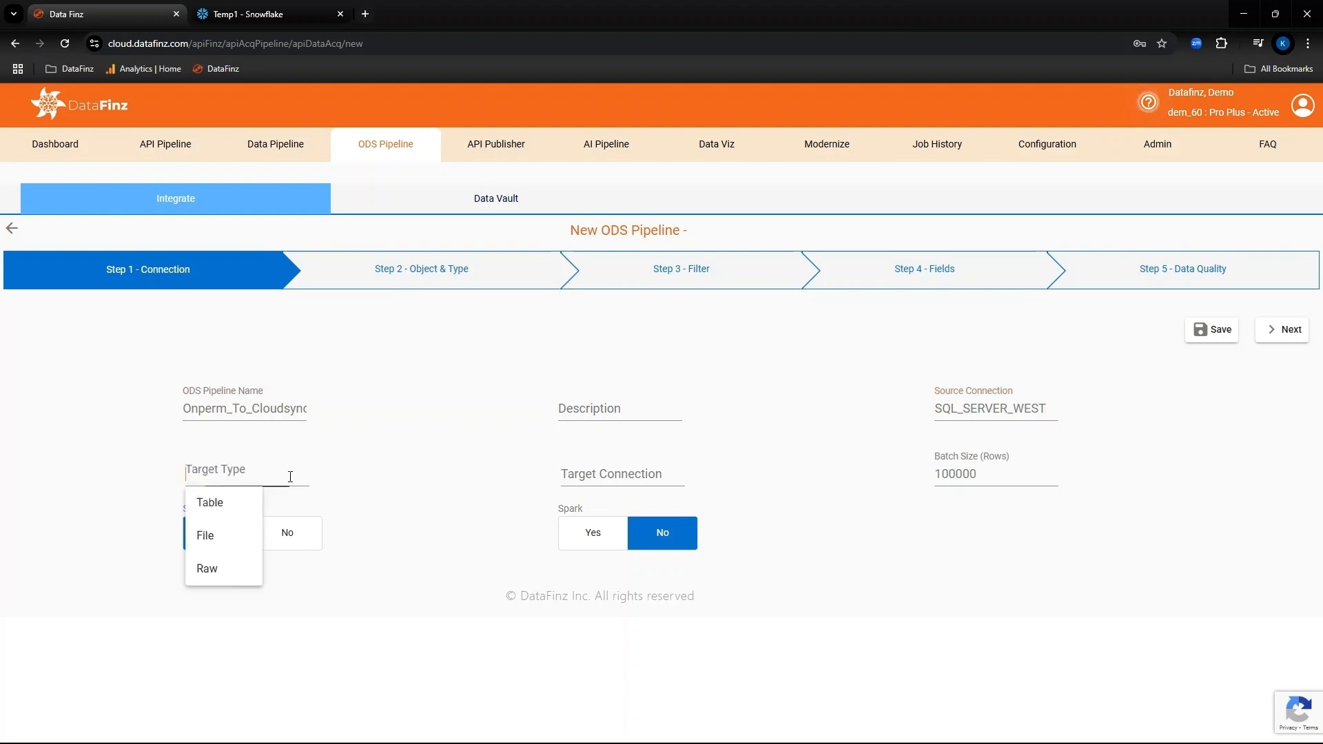
pyautogui.click(212, 503)
pyautogui.click(588, 476)
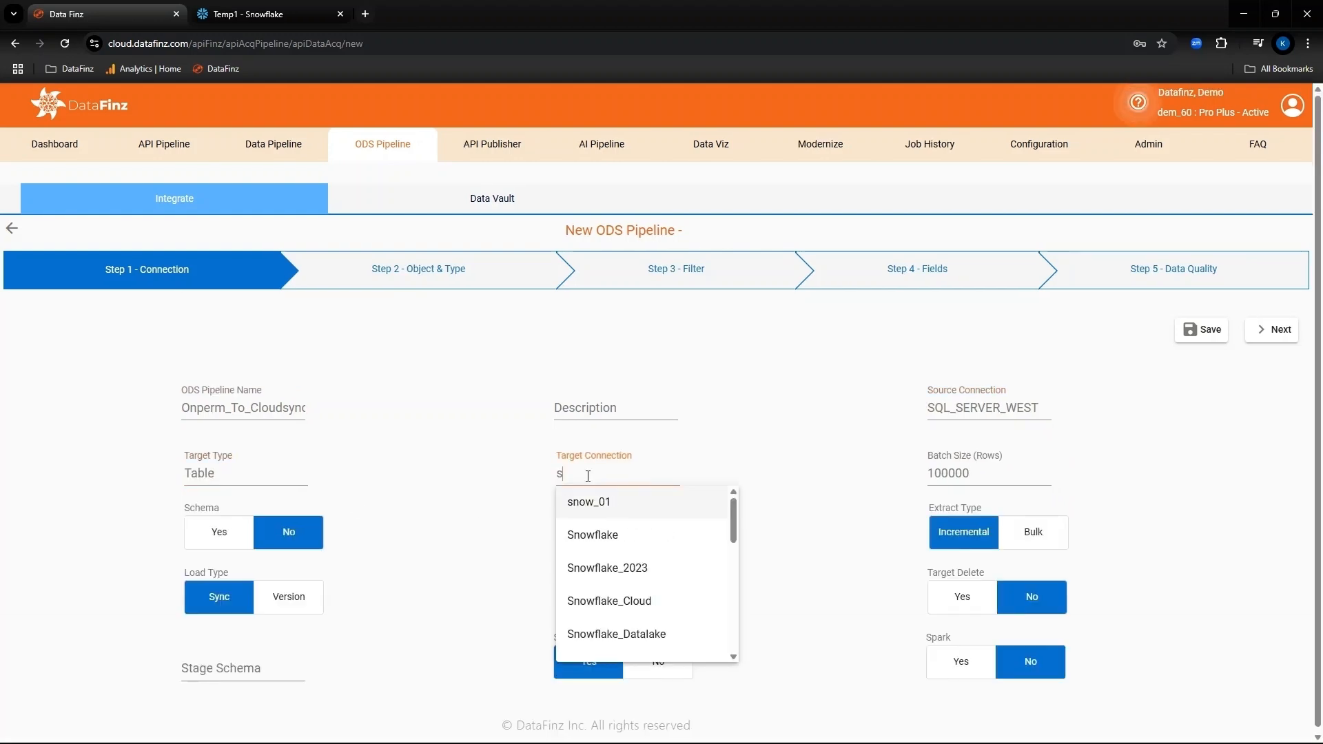
pyautogui.click(611, 601)
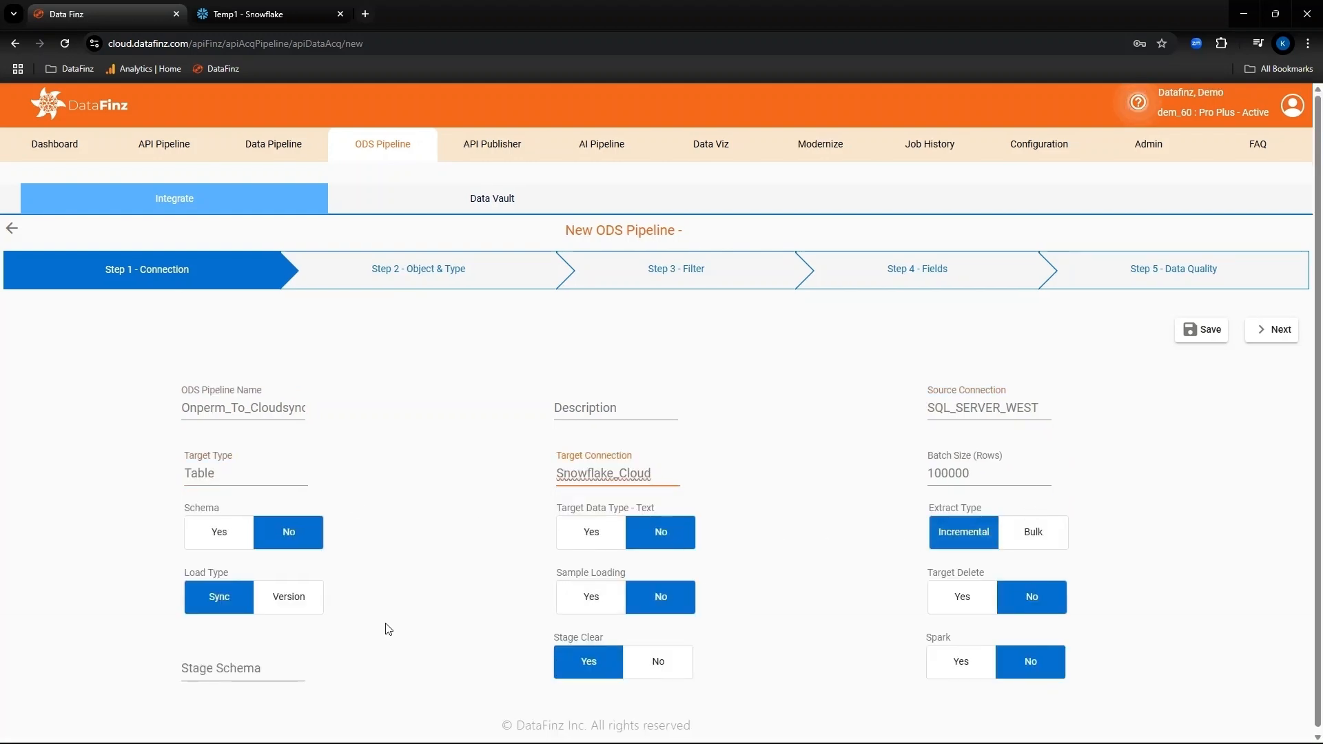
pyautogui.click(1272, 329)
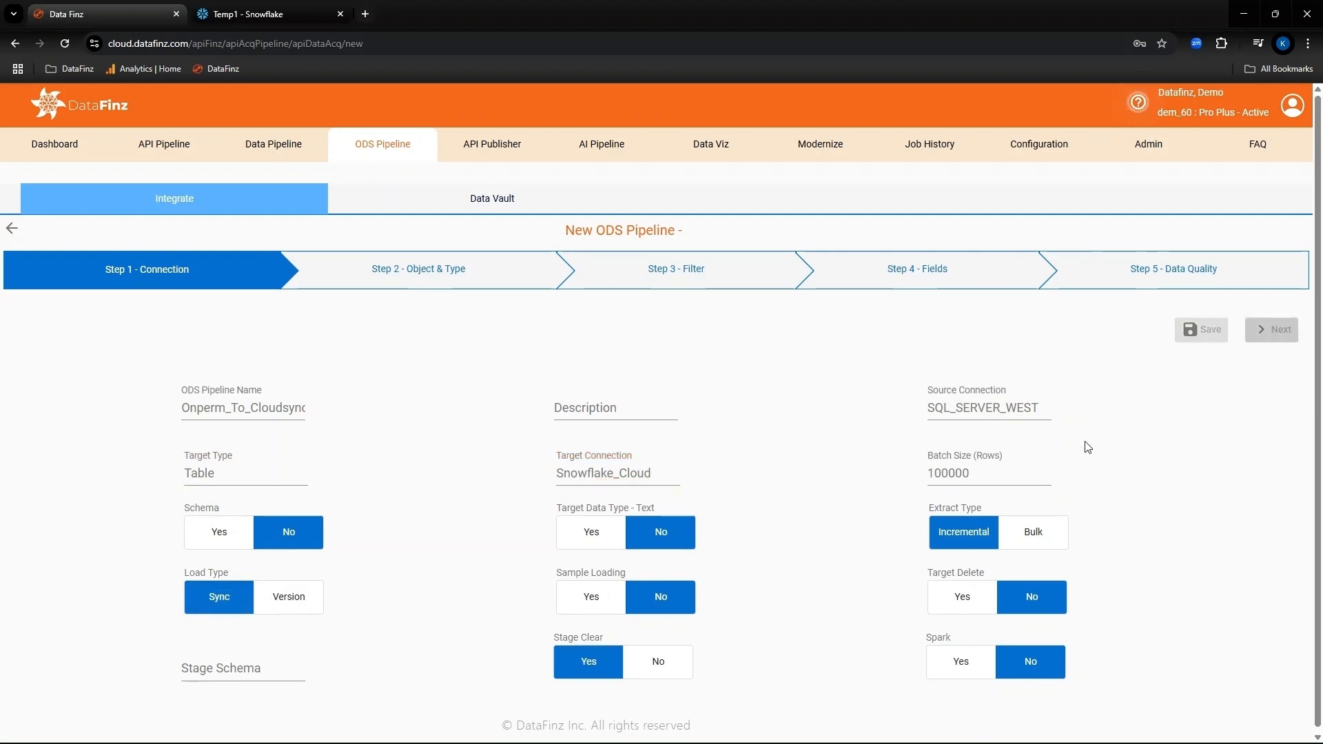
# Filter the source objects by "prod" and select dbo.product_overview
pyautogui.click(155, 317)
pyautogui.write('prod')
pyautogui.click(36, 396)
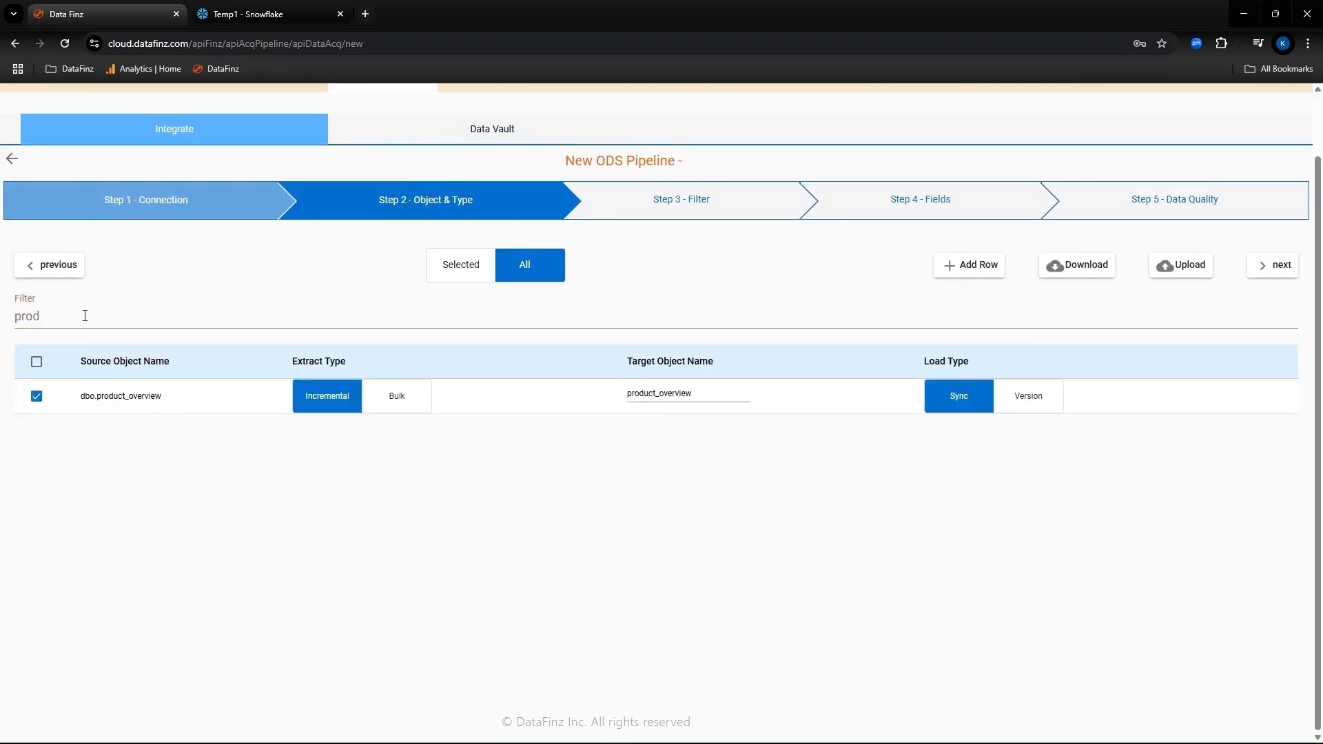
# Filter the source objects by "user", include dbo.user_overview, review both selected tables, and continue without filters to the field settings
pyautogui.moveTo(83, 316); pyautogui.dragTo(0, 328)
pyautogui.write('user')
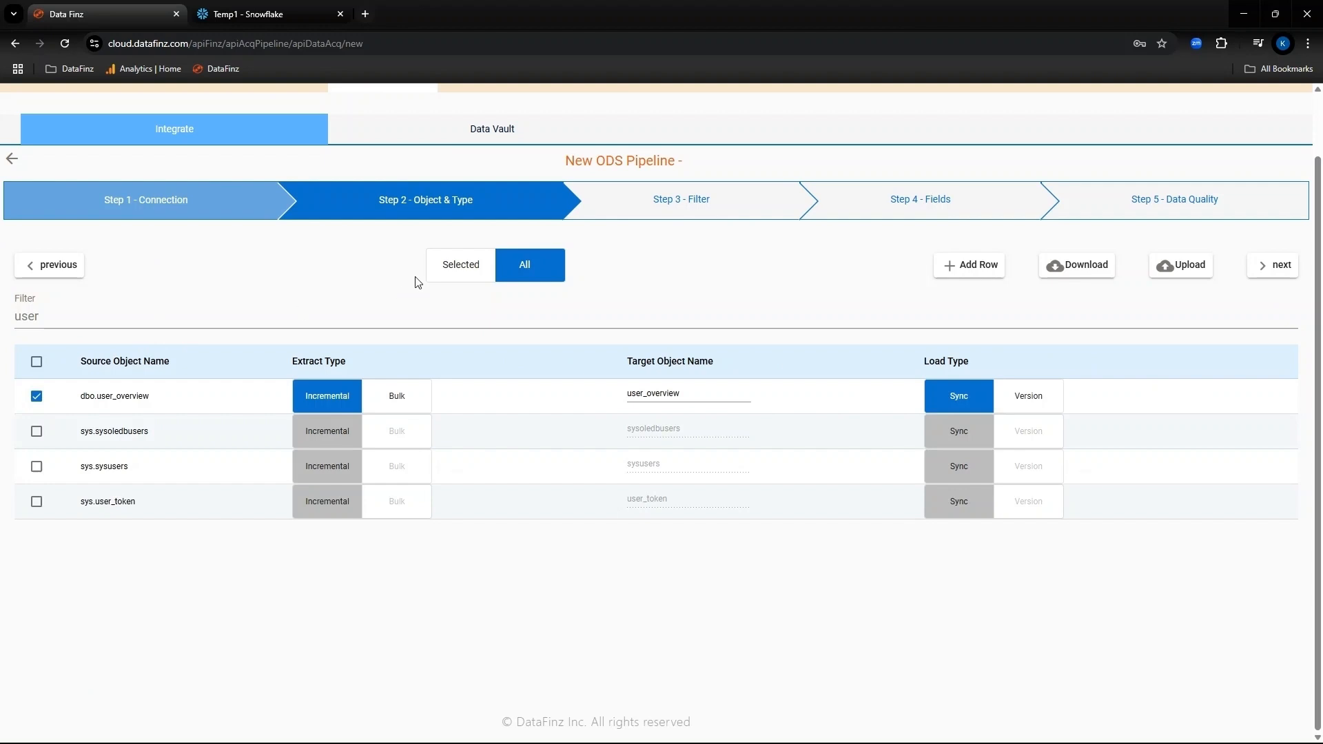
pyautogui.click(445, 269)
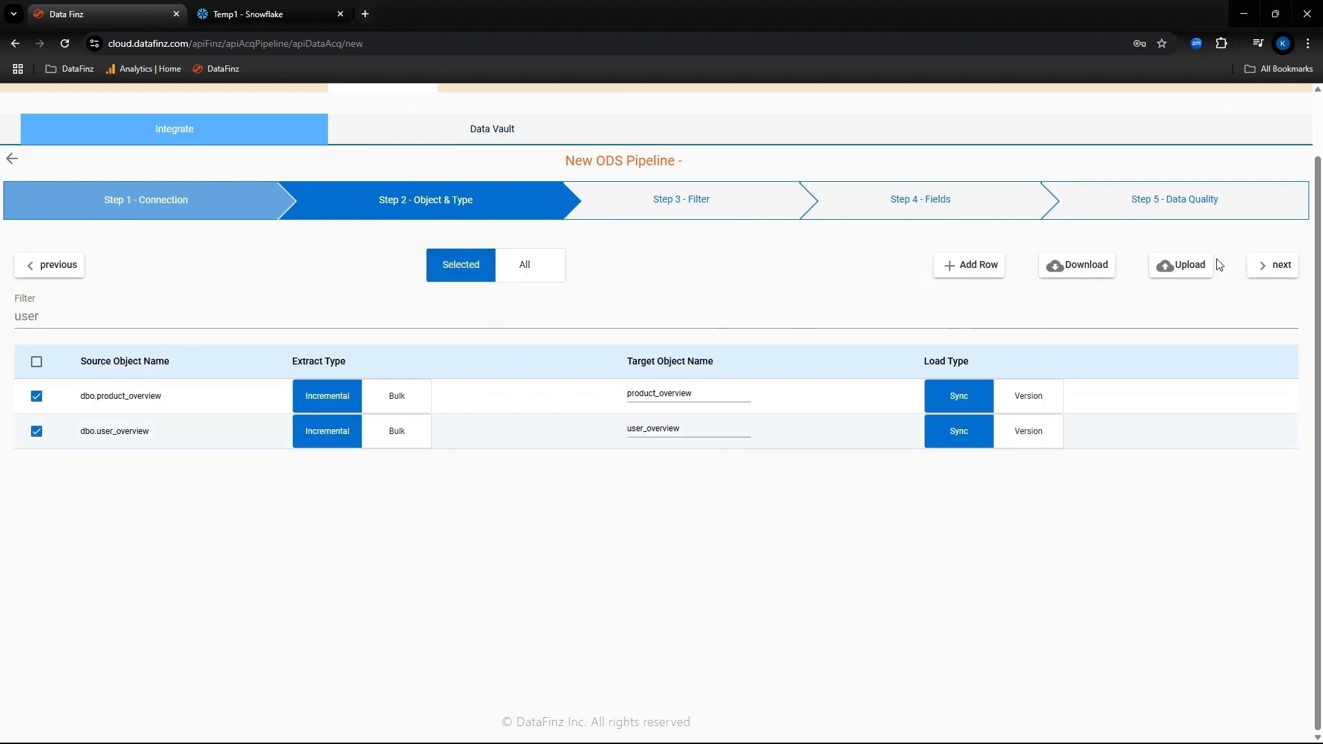
pyautogui.click(1280, 269)
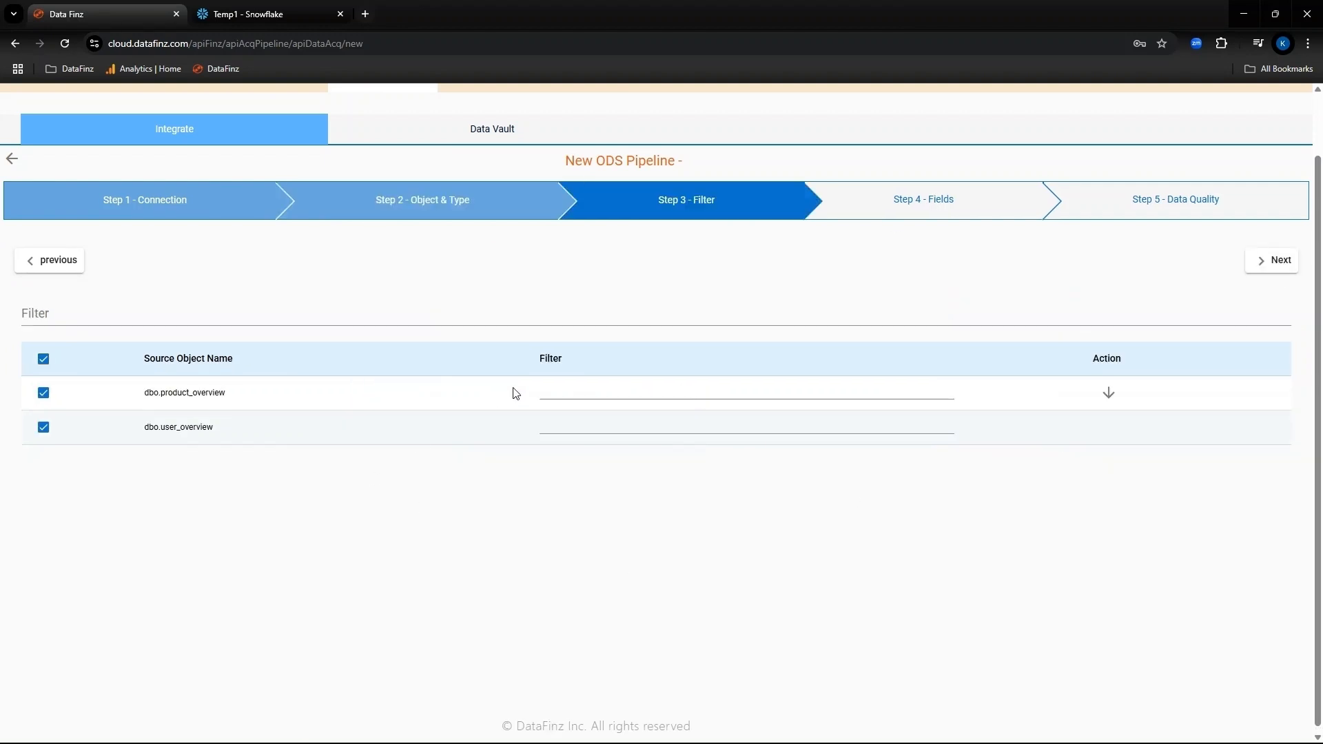
pyautogui.click(1281, 266)
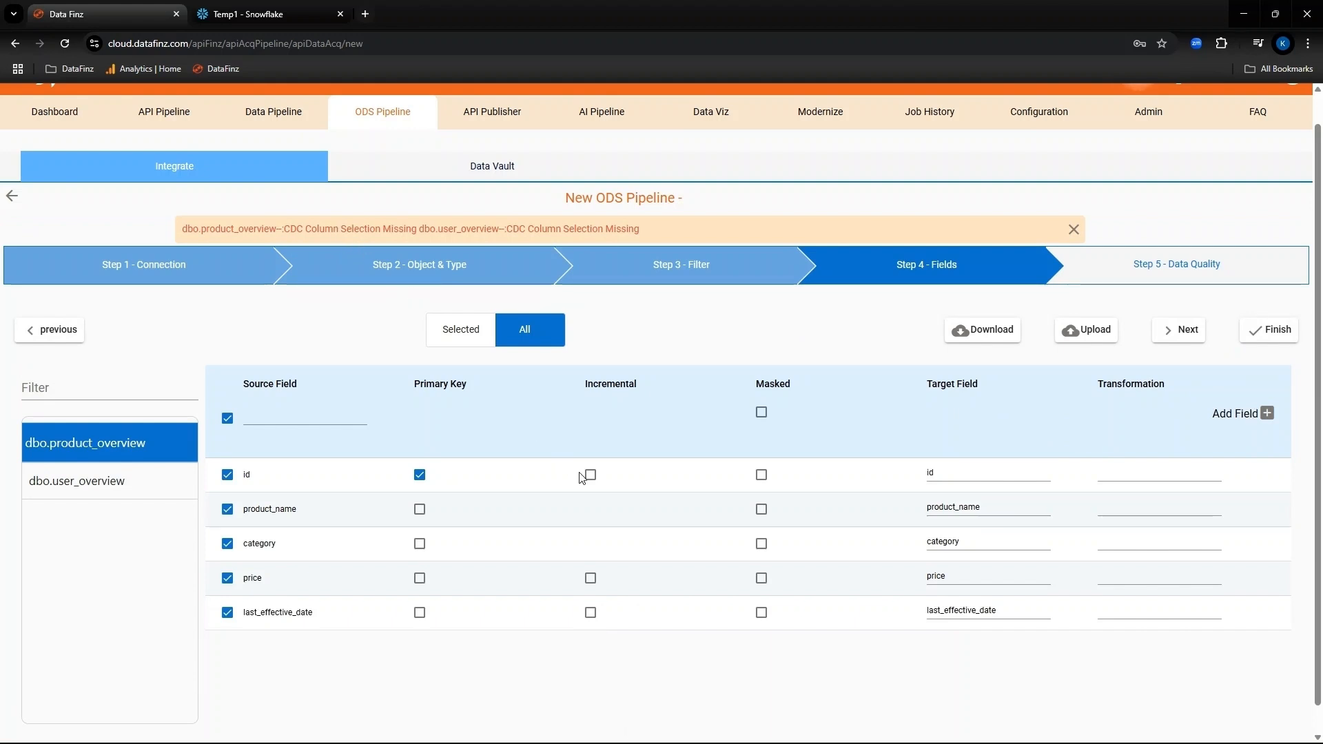
# Mark last_effective_date as the incremental field for dbo.product_overview and dbo.user_overview, and finish the pipeline
pyautogui.click(591, 613)
pyautogui.click(114, 483)
pyautogui.click(591, 585)
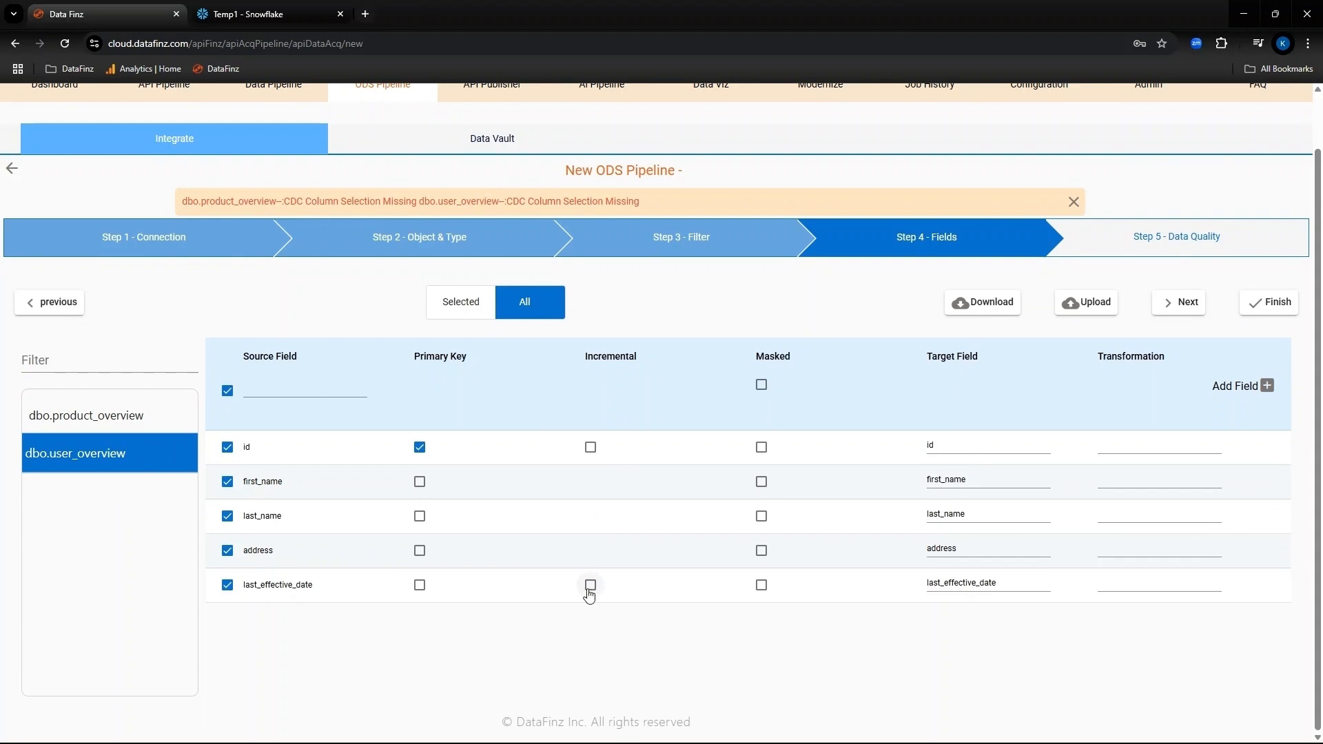
pyautogui.click(1275, 307)
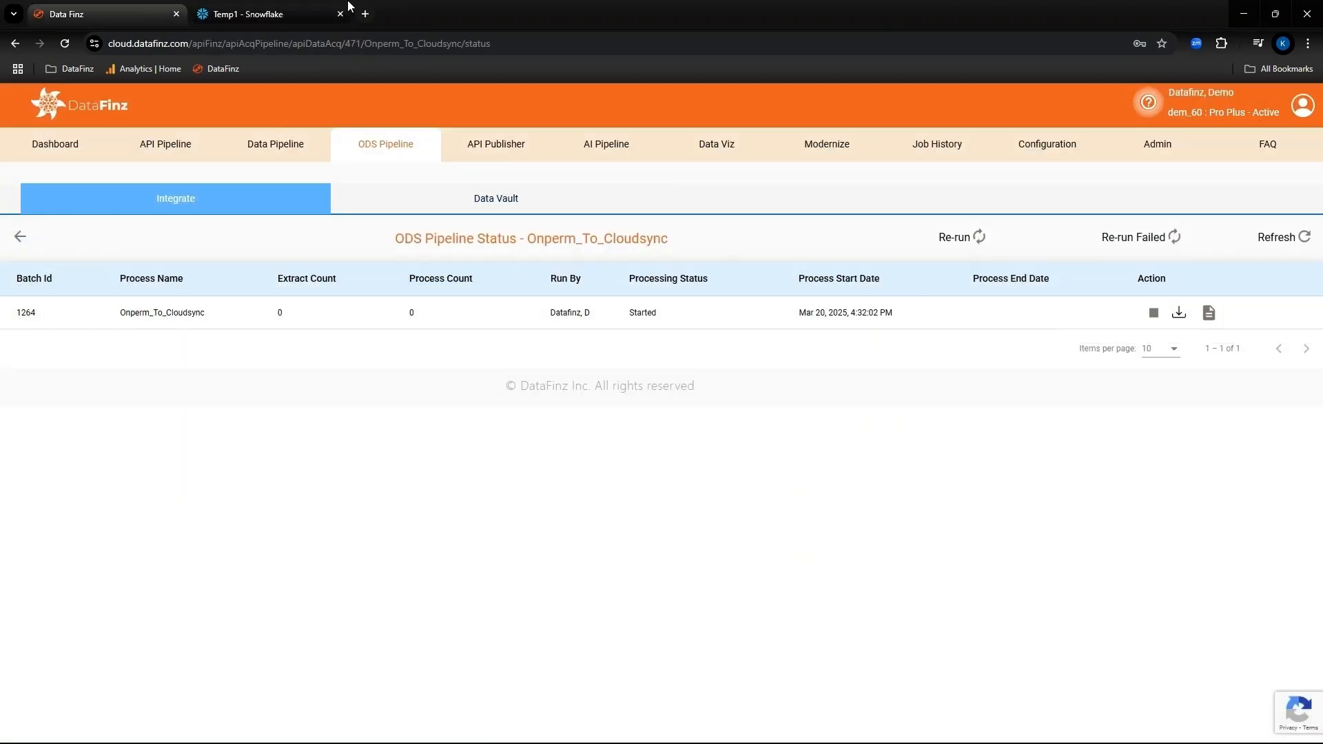
# Refresh the Onperm_To_Cloudsync run status and check the load counts of both tables in its refreshed report
pyautogui.click(1271, 240)
pyautogui.click(1209, 312)
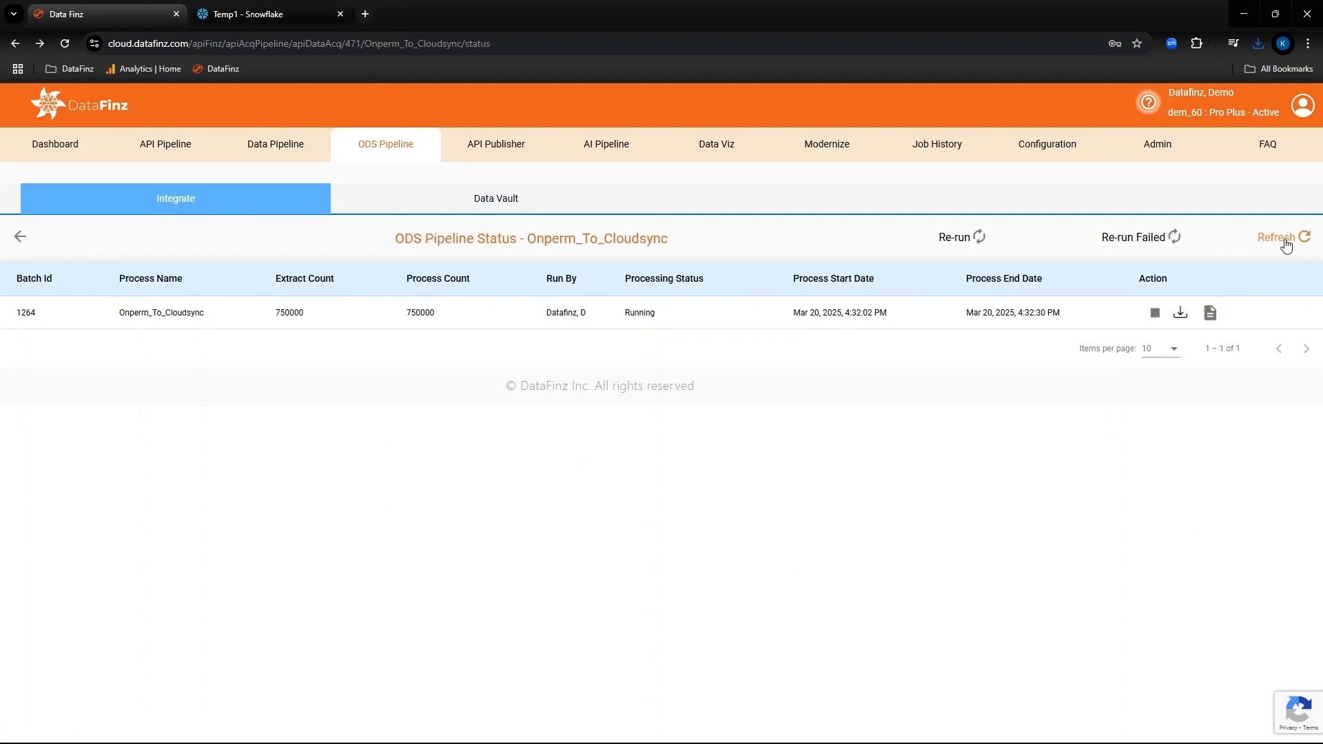
pyautogui.click(1209, 313)
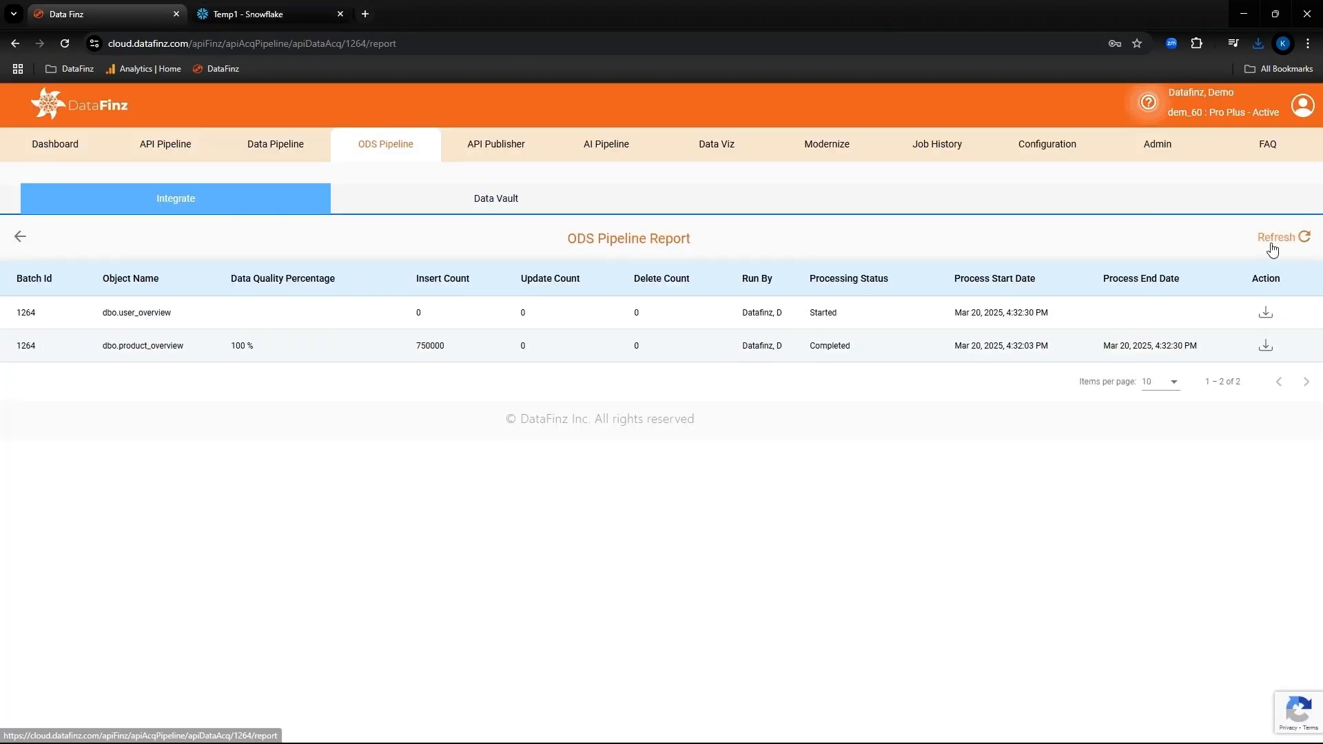
pyautogui.click(1272, 242)
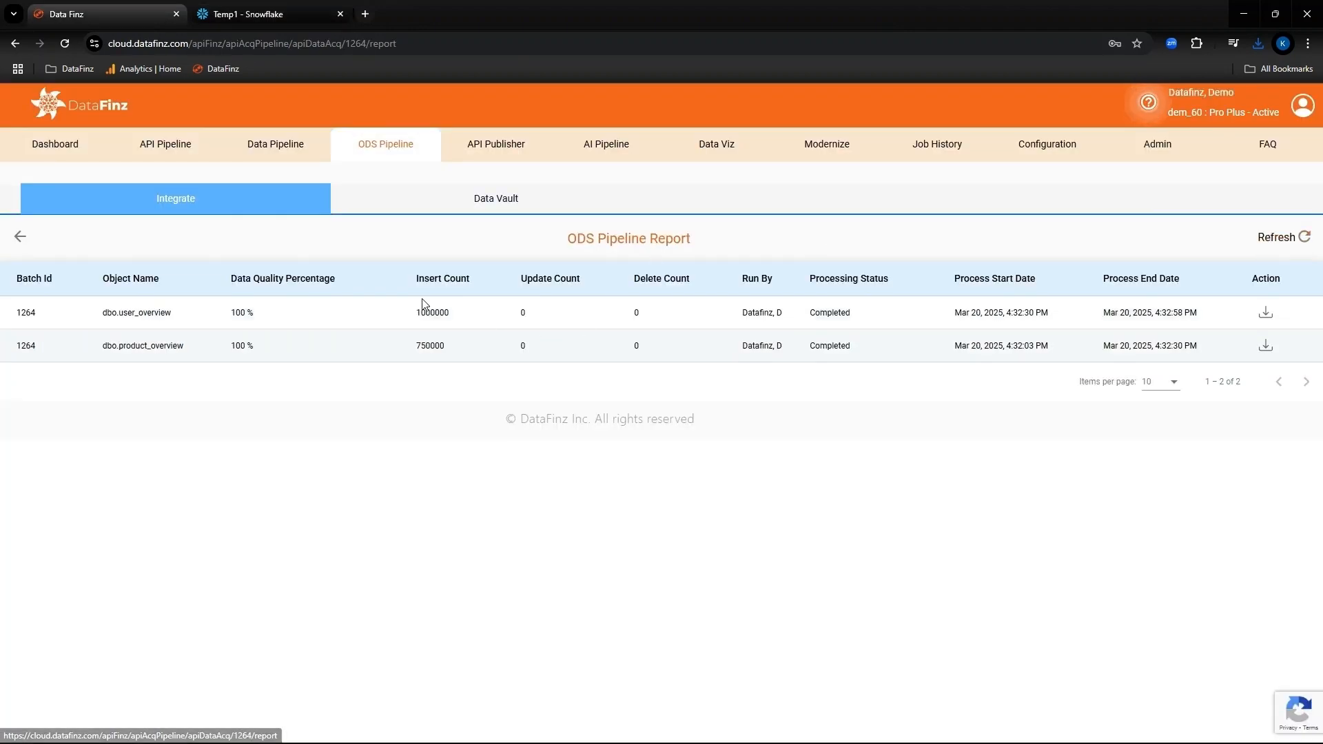
# Switch to Snowflake and query DFINZ.PUBLIC.USER_OVERVIEW for ids 2 and 1000001
pyautogui.click(283, 11)
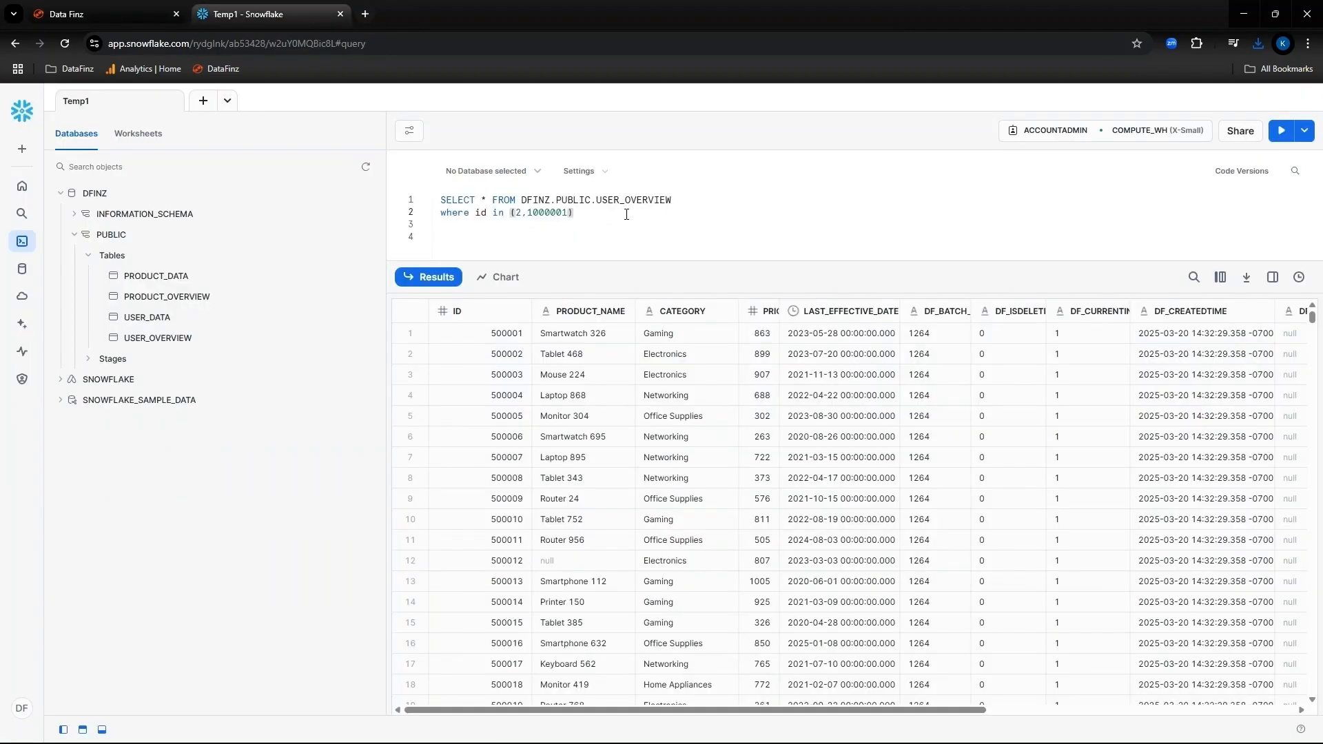
pyautogui.hotkey('ctrl', 'a')
pyautogui.hotkey('ctrl', 'Return')
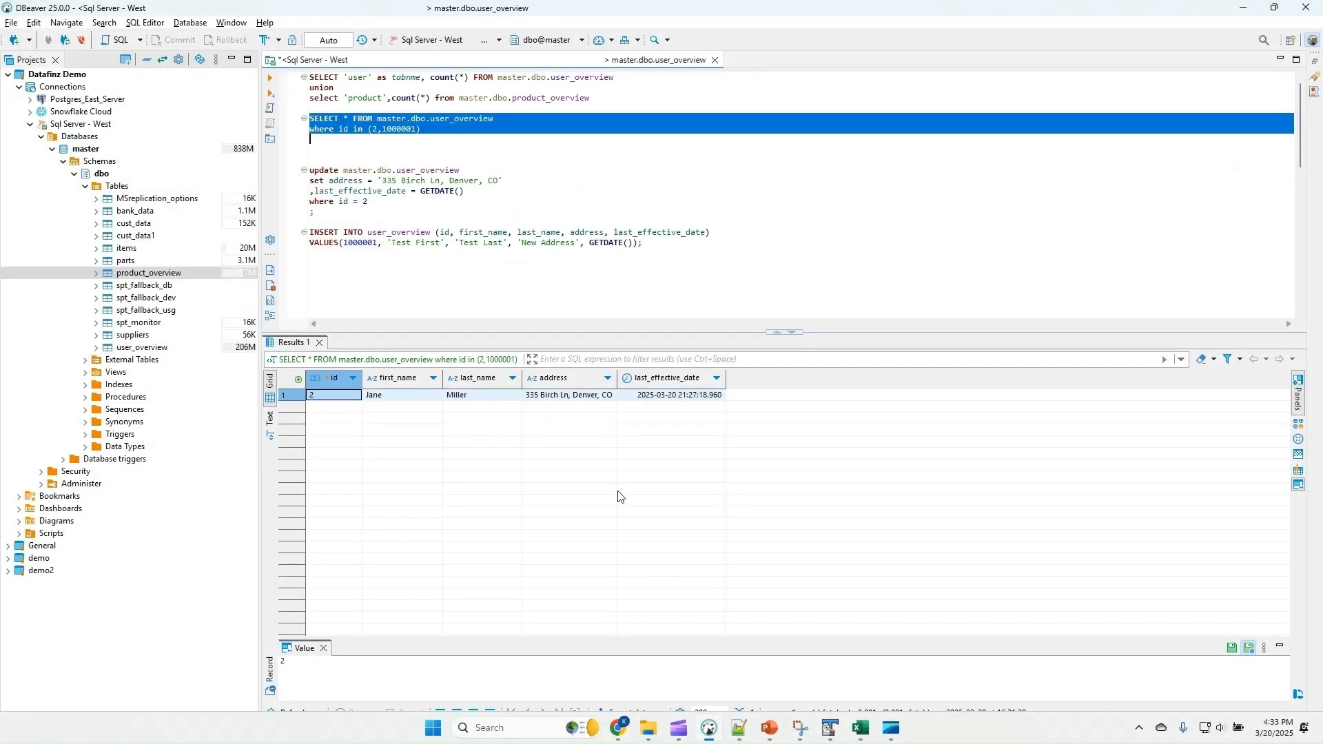
# In DBeaver, change the house number in the master.dbo.user_overview update statement for id 2, and execute the update
pyautogui.click(478, 214)
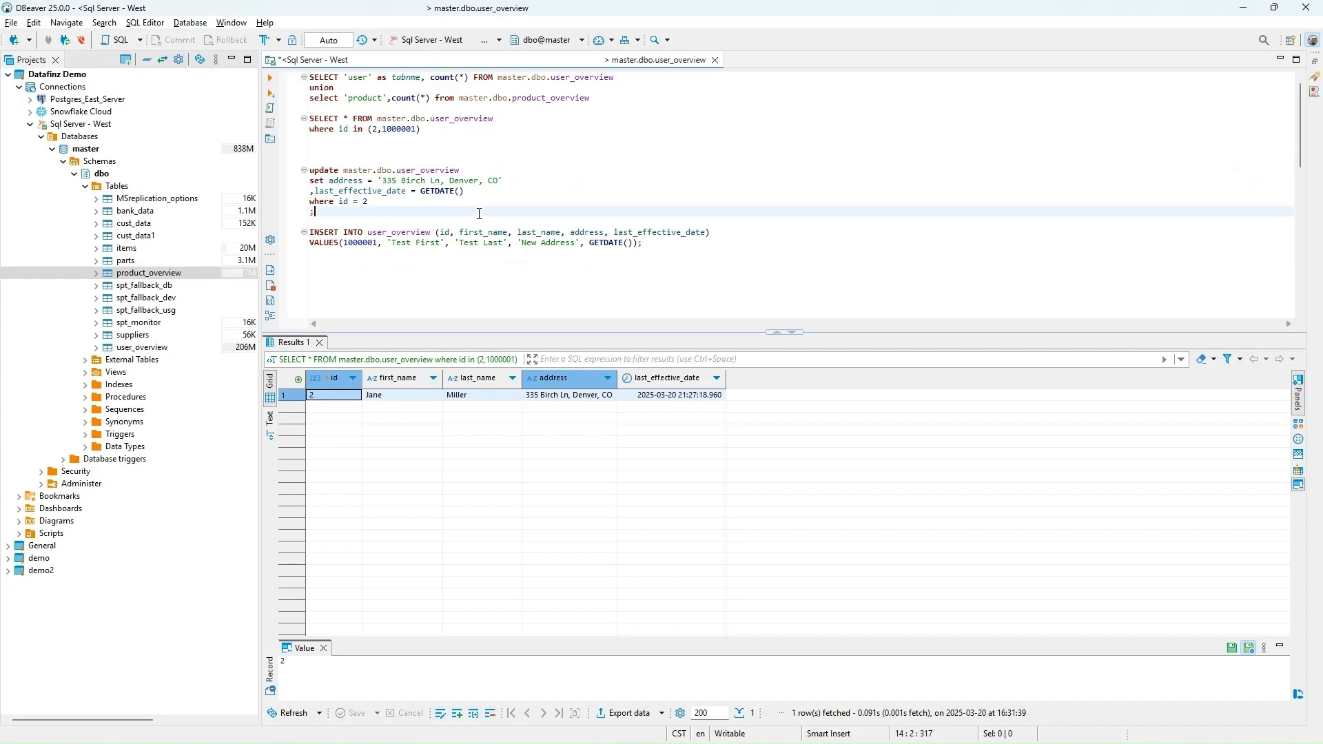
pyautogui.hotkey('shift', 'Up')
pyautogui.hotkey('shift', 'Up')
pyautogui.hotkey('shift', 'Up')
pyautogui.hotkey('shift', 'Up')
pyautogui.click(483, 210)
pyautogui.click(399, 181)
pyautogui.press('BackSpace')
pyautogui.write('6')
pyautogui.press('Up')
pyautogui.press('Home')
pyautogui.hotkey('shift', 'Down')
pyautogui.hotkey('shift', 'Down')
pyautogui.hotkey('shift', 'Down')
pyautogui.hotkey('shift', 'Down')
pyautogui.hotkey('shift', 'Down')
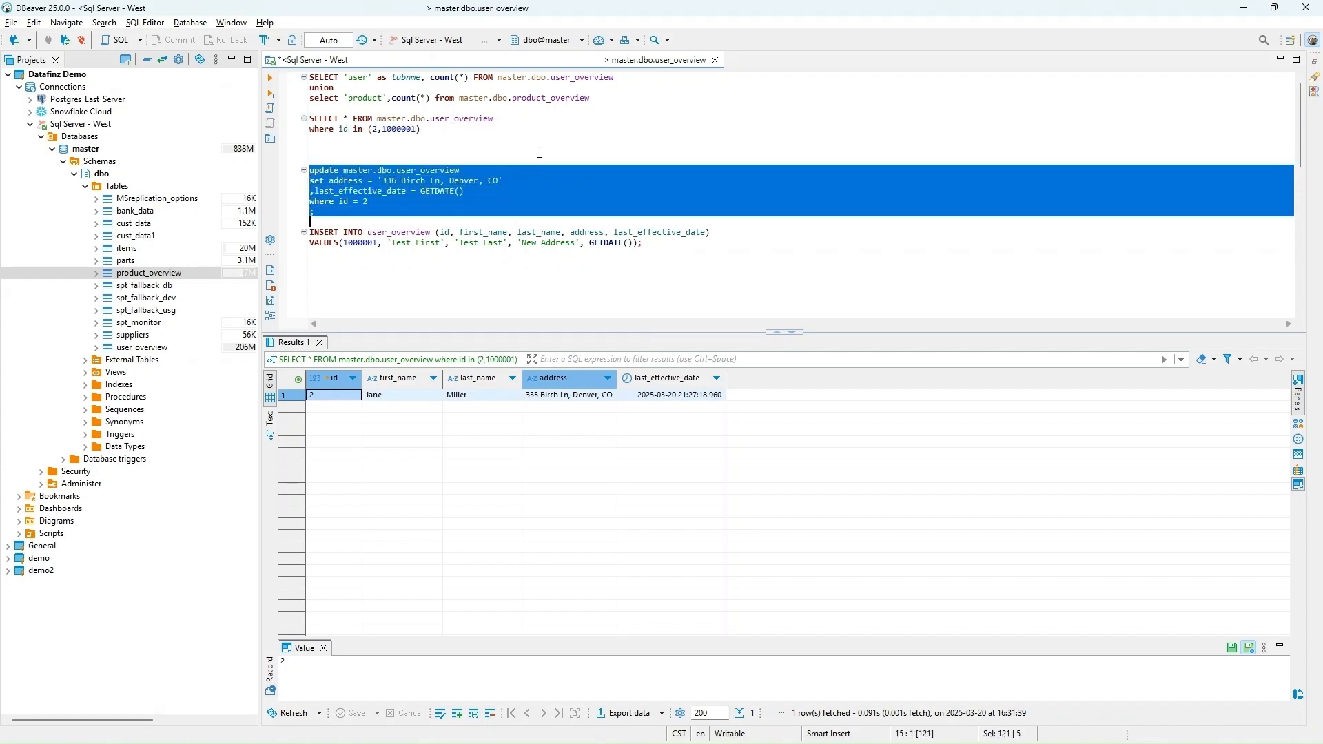
pyautogui.hotkey('ctrl', 'Return')
# Execute the INSERT statement that adds the test record with id 1000001 to user_overview
pyautogui.press('Down')
pyautogui.hotkey('shift', 'Down')
pyautogui.hotkey('shift', 'Down')
pyautogui.hotkey('ctrl', 'Return')
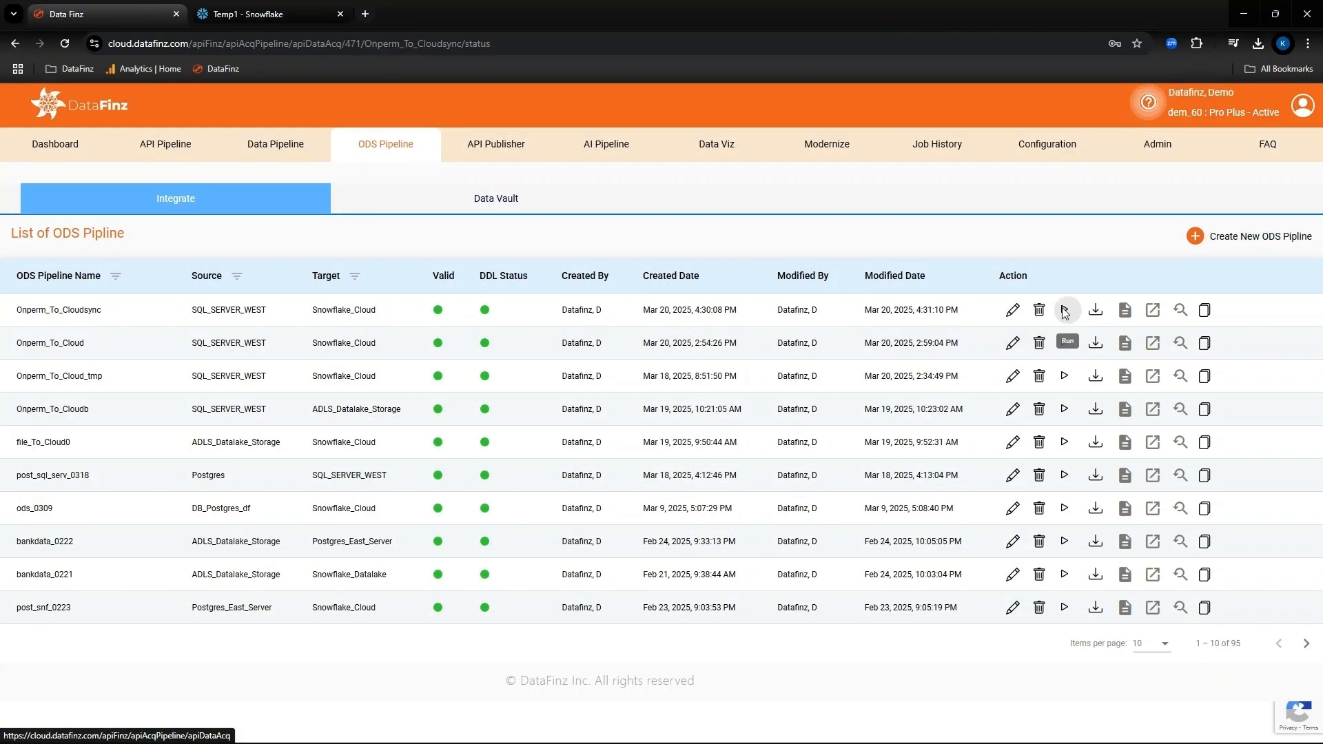
# Run Onperm_To_Cloudsync again in DataFinz, refresh its status, and inspect the USER_OVERVIEW rows for ids 2 and 1000001 in Snowflake
pyautogui.click(1093, 310)
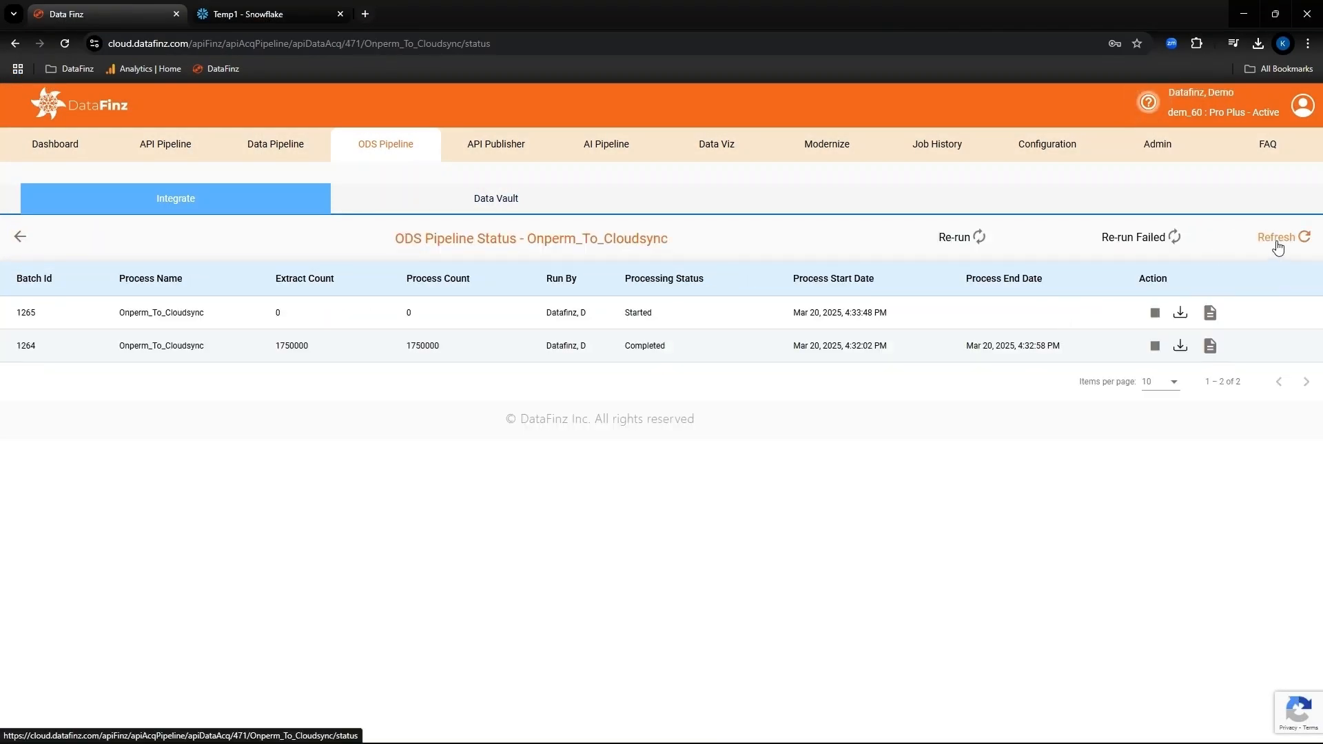
pyautogui.click(1278, 242)
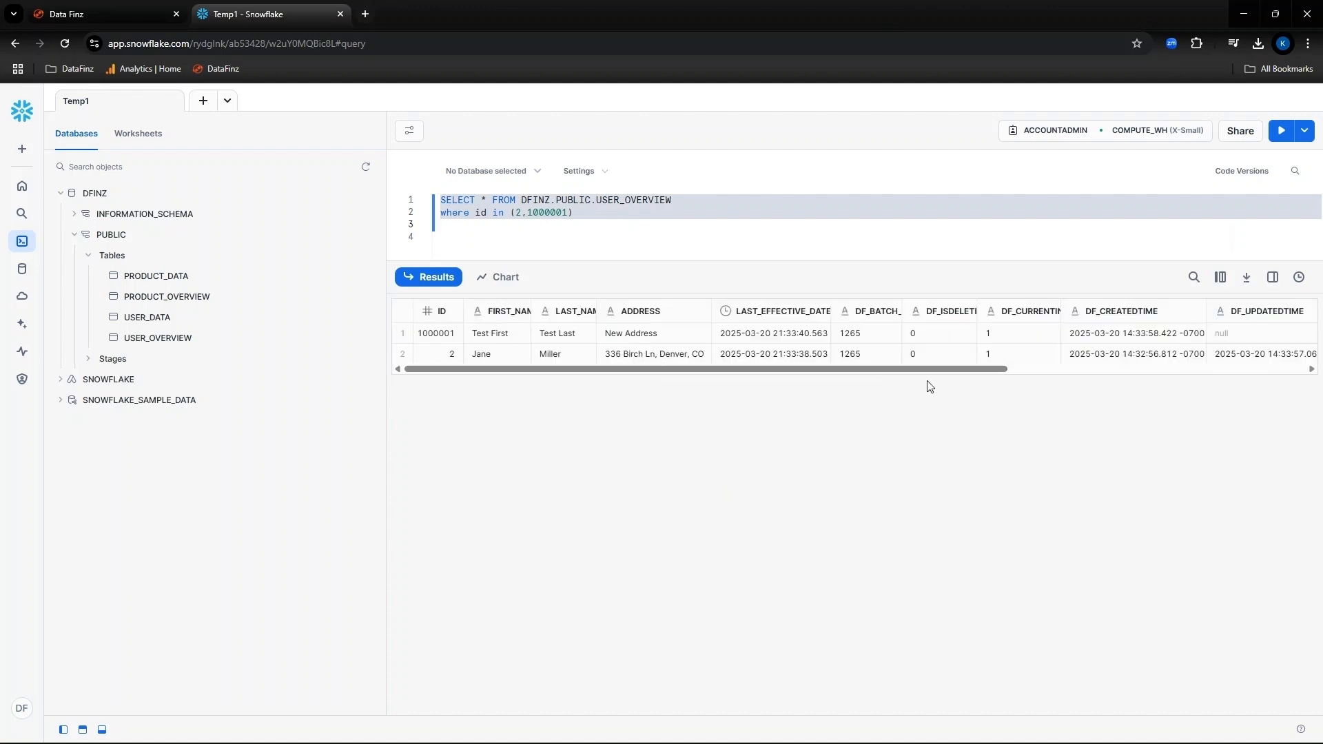
pyautogui.moveTo(1003, 372); pyautogui.dragTo(767, 354)
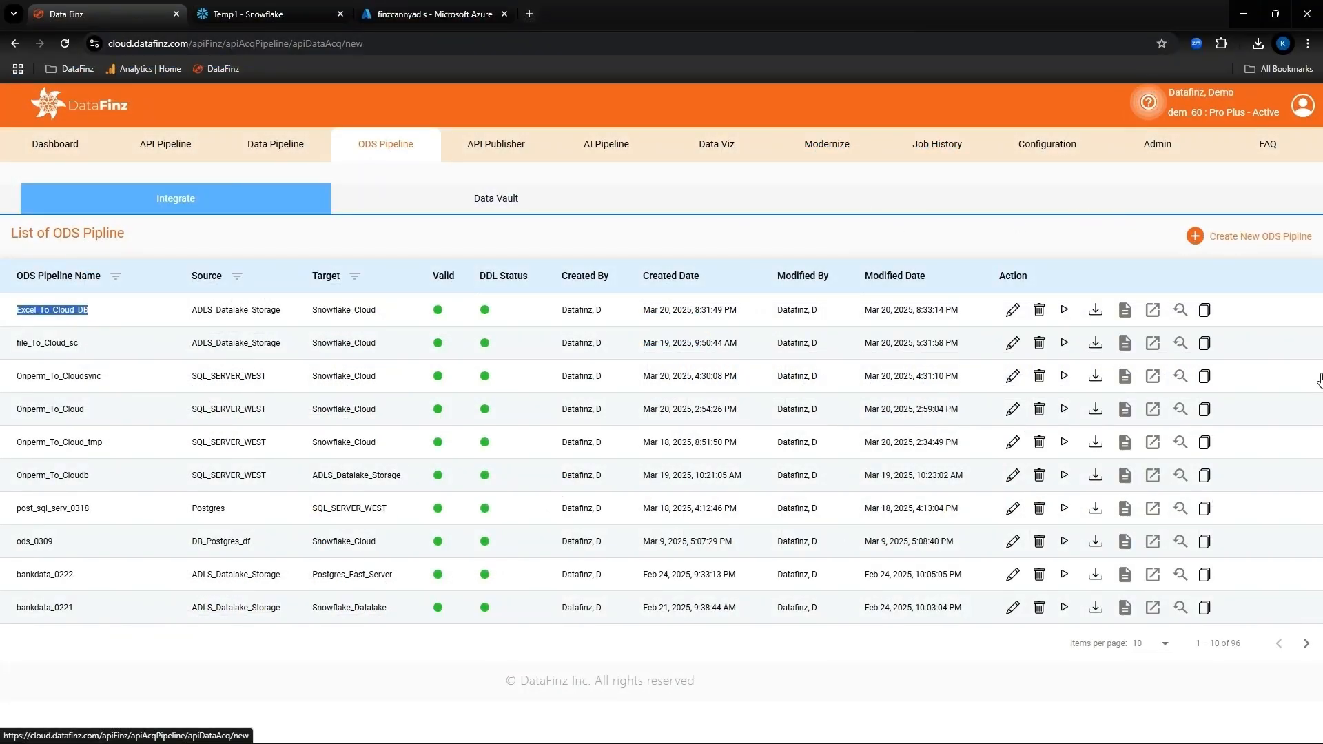
# Create a new ODS pipeline in DataFinz named Excel_To_Cloud_DB_sync with ADLS_Datalake_Storage as its source connection
pyautogui.click(1233, 237)
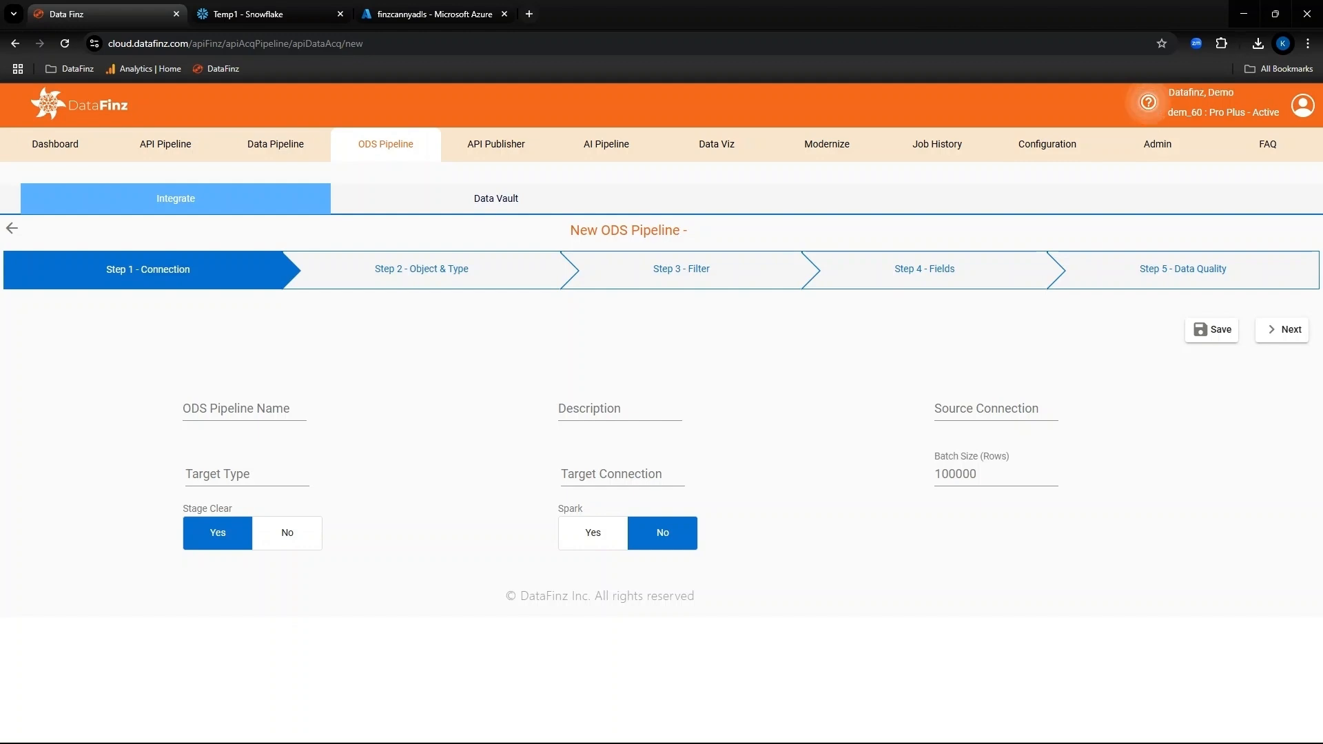
pyautogui.click(241, 409)
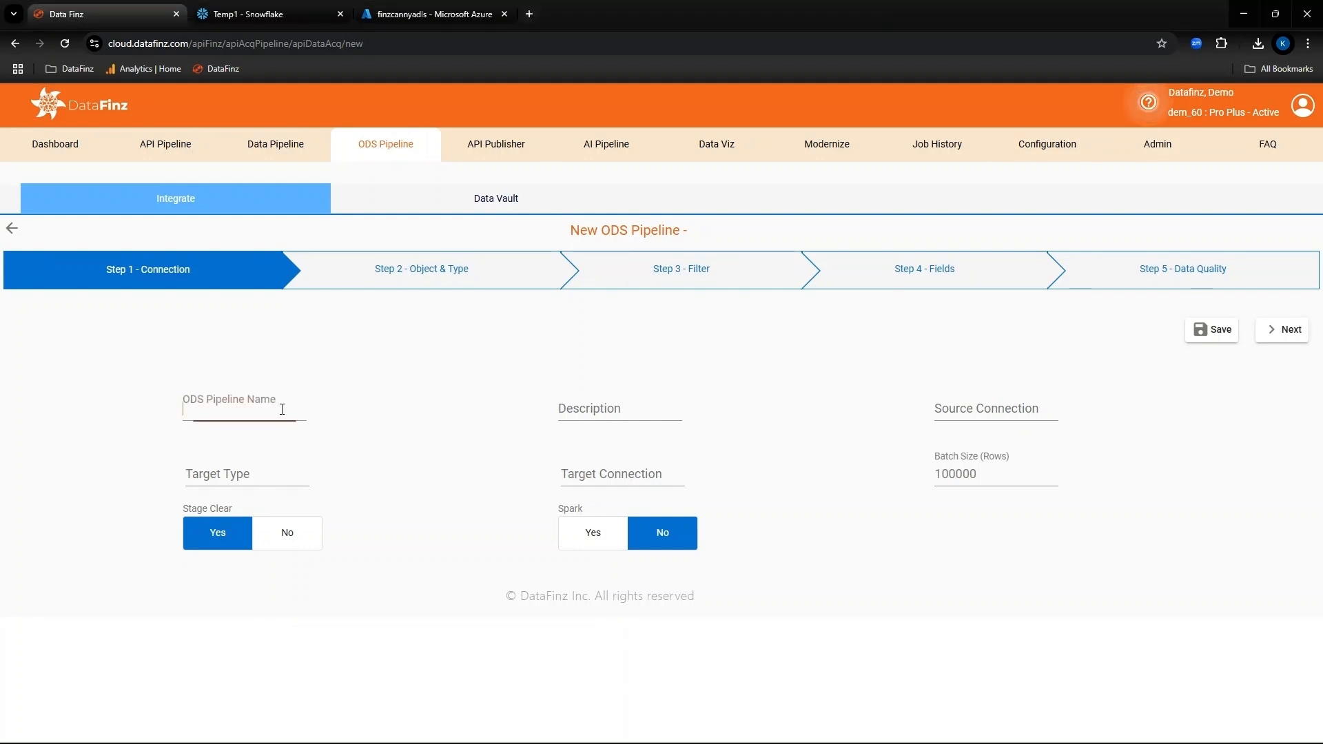
pyautogui.write('Excel_To_Cloud_DB_sync')
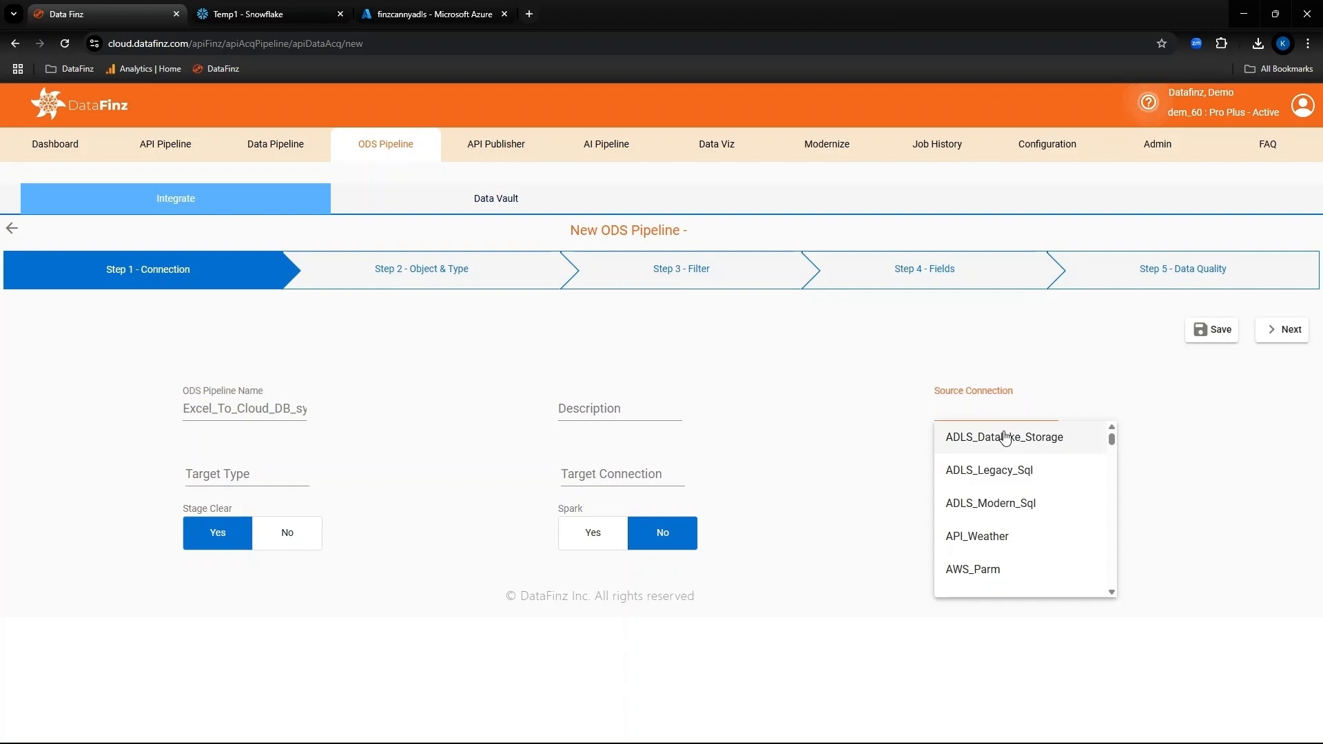
pyautogui.click(1013, 438)
# Set the target type to Table and the target connection to Snowflake_Cloud, keep the Sync load type, and continue to object selection
pyautogui.click(238, 476)
pyautogui.click(230, 504)
pyautogui.click(618, 478)
pyautogui.scroll(-5, 661, 593)
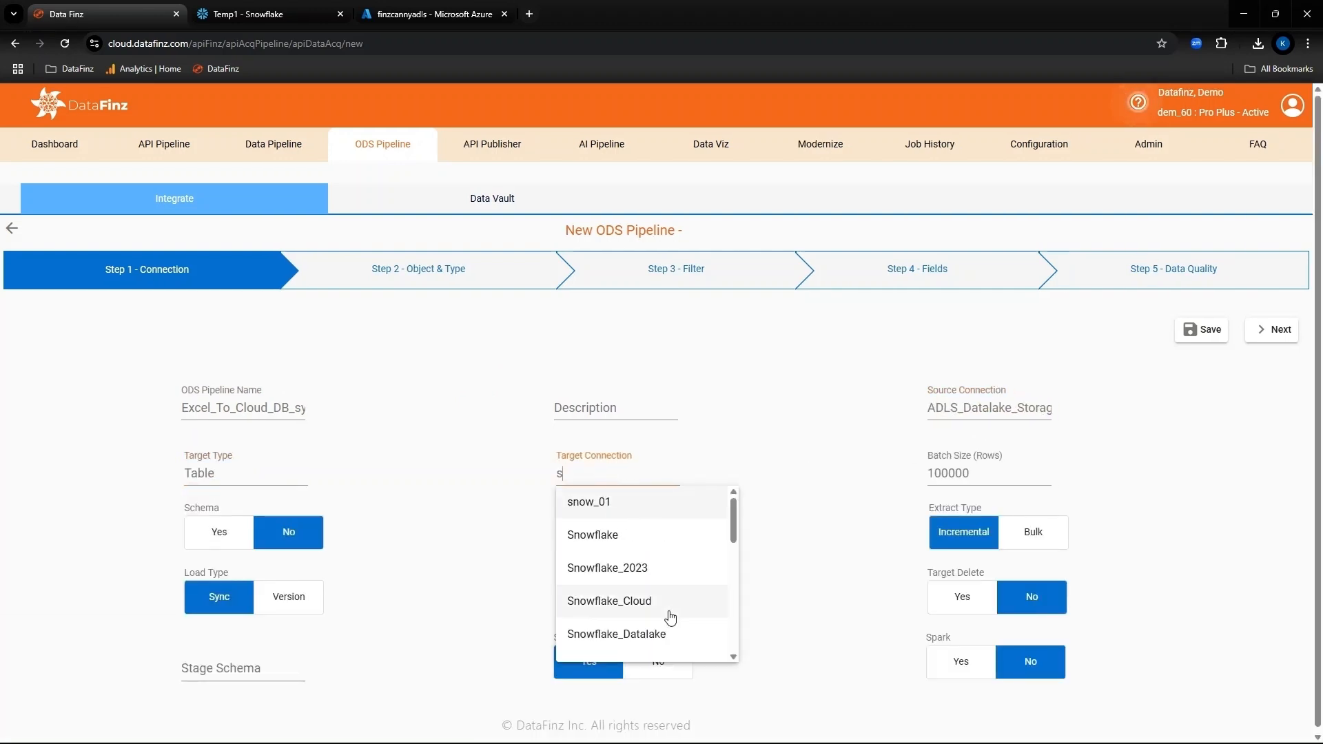
pyautogui.click(666, 605)
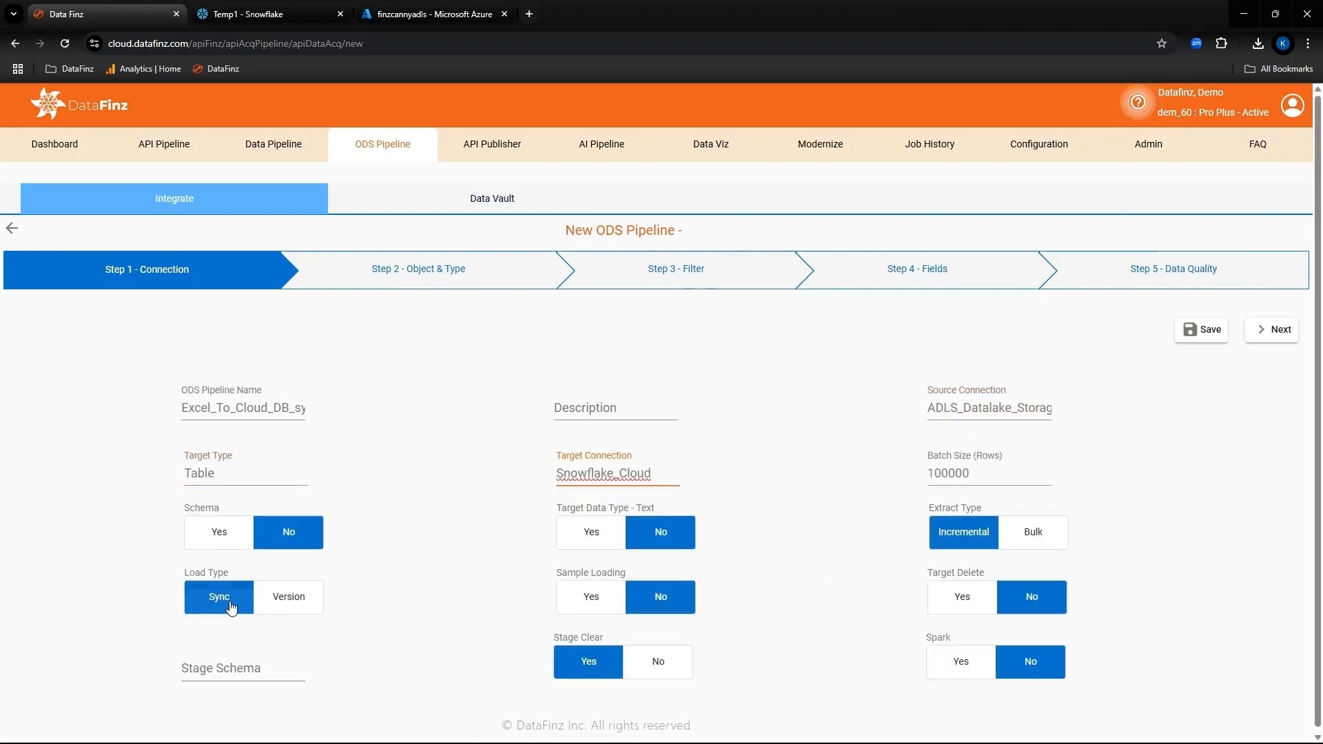
pyautogui.click(1276, 329)
# Filter the source files, select product_data.xlsx and user_data.xlsx, review the selection, and continue to the filter settings
pyautogui.scroll(-1, 1140, 392)
pyautogui.click(310, 308)
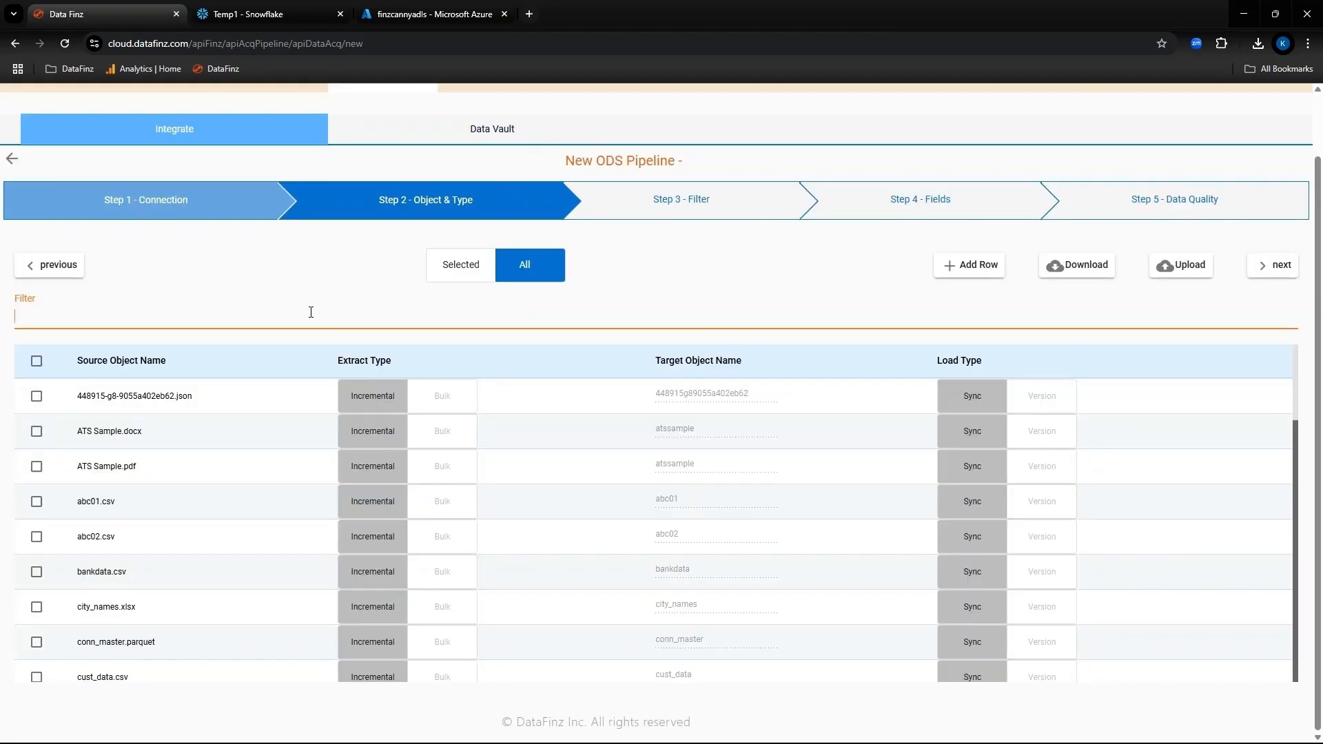
pyautogui.write('pr')
pyautogui.click(450, 269)
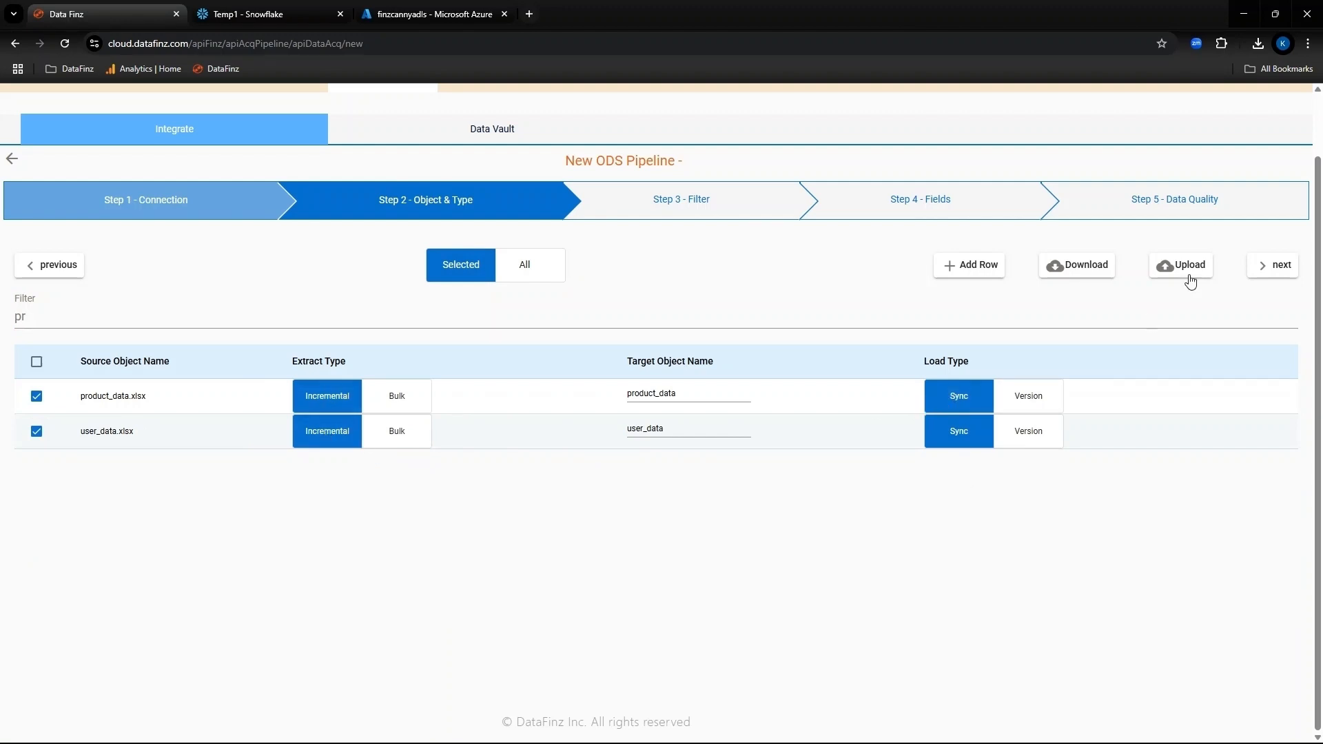
pyautogui.click(1283, 266)
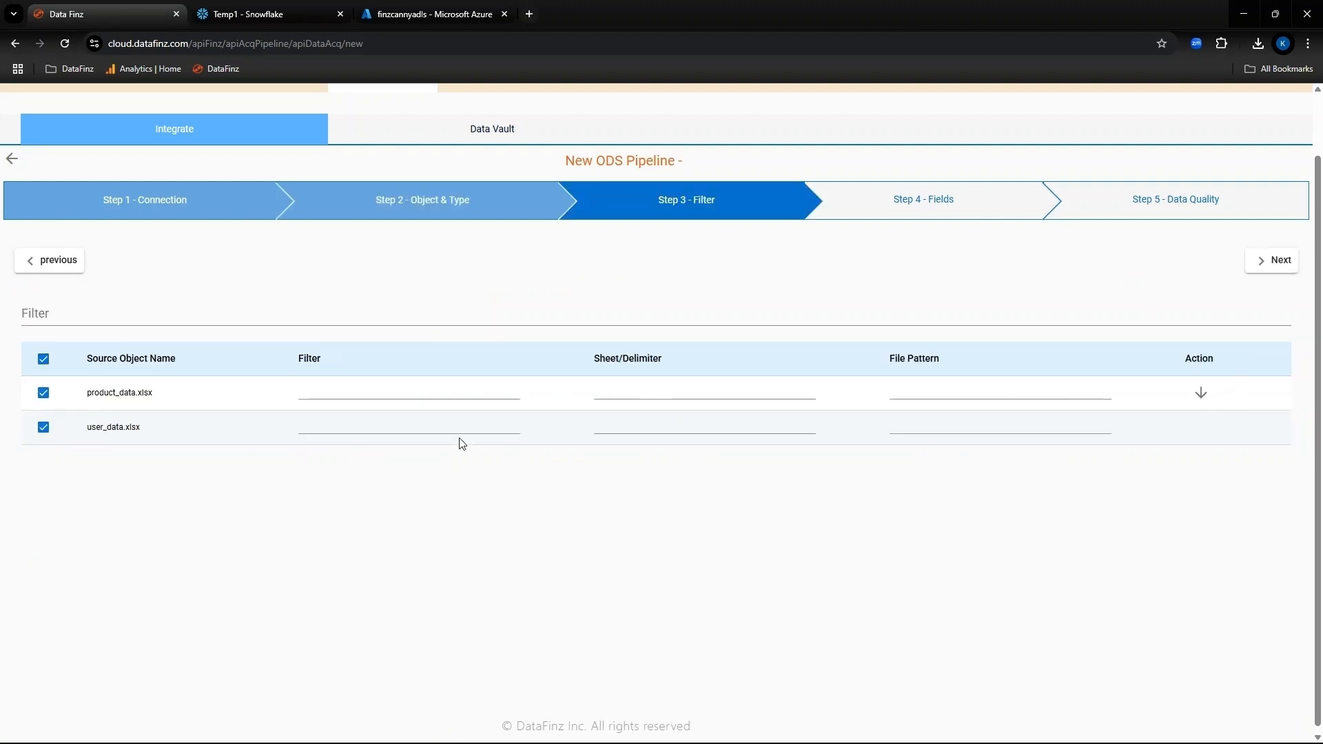
# Set Sheet1 as the sheet for both product_data.xlsx and user_data.xlsx, and continue to the field settings
pyautogui.click(643, 391)
pyautogui.write('Sheet1')
pyautogui.click(659, 425)
pyautogui.write('Sheet1')
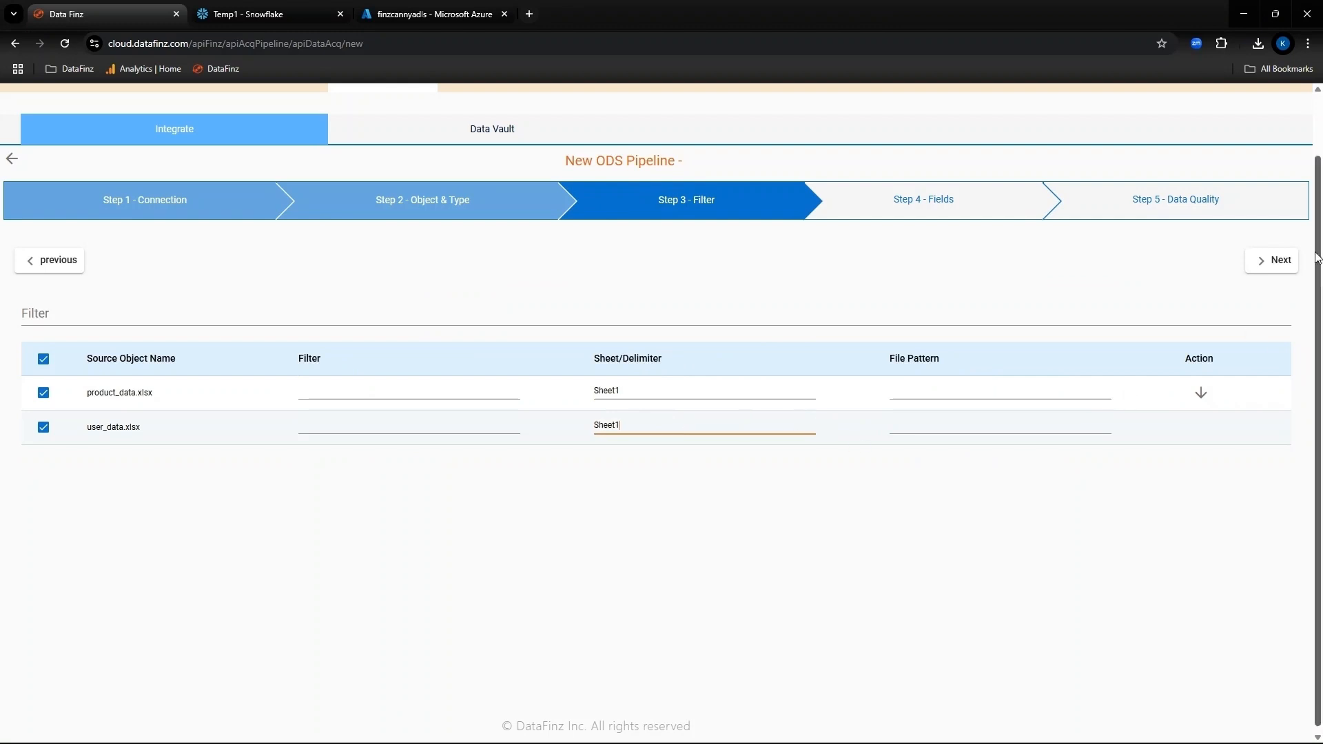
pyautogui.click(1282, 266)
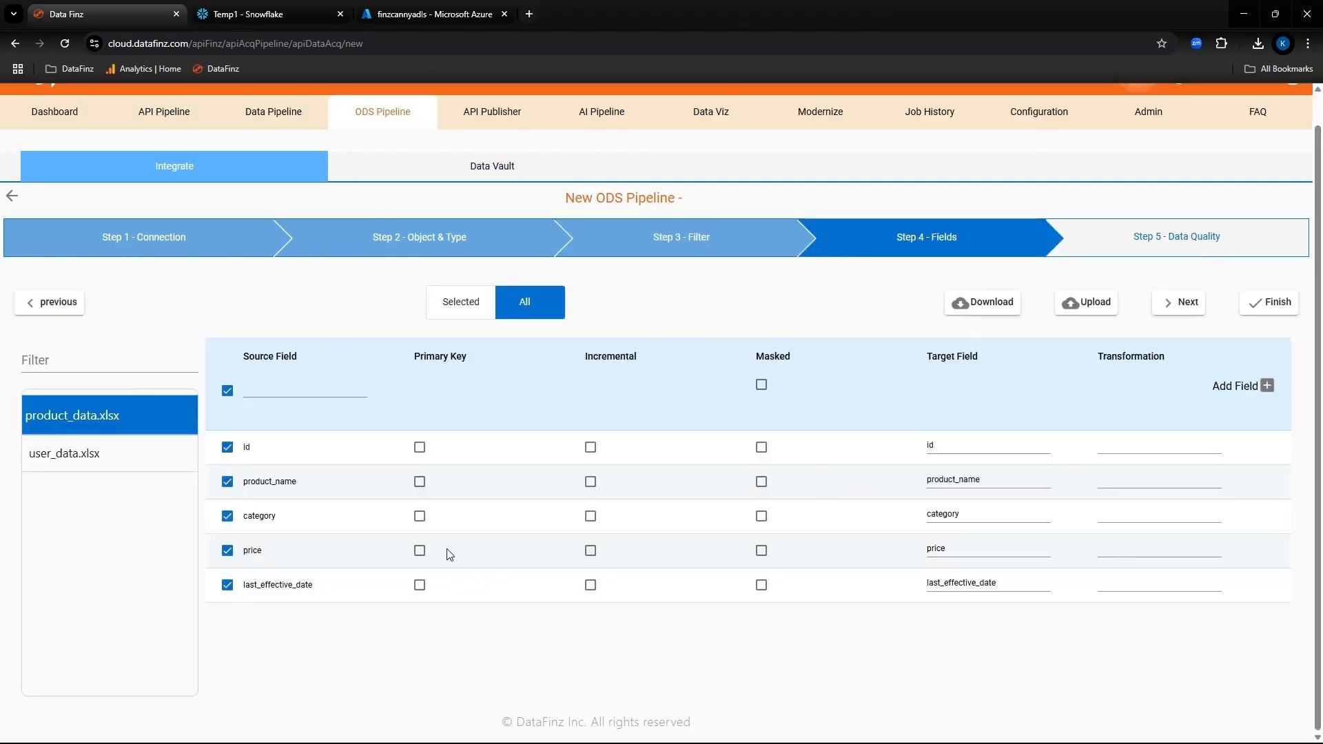
# Set id as primary key and last_effective_date as incremental field for product_data.xlsx, and open the fields of user_data.xlsx
pyautogui.click(420, 448)
pyautogui.click(591, 585)
pyautogui.click(136, 456)
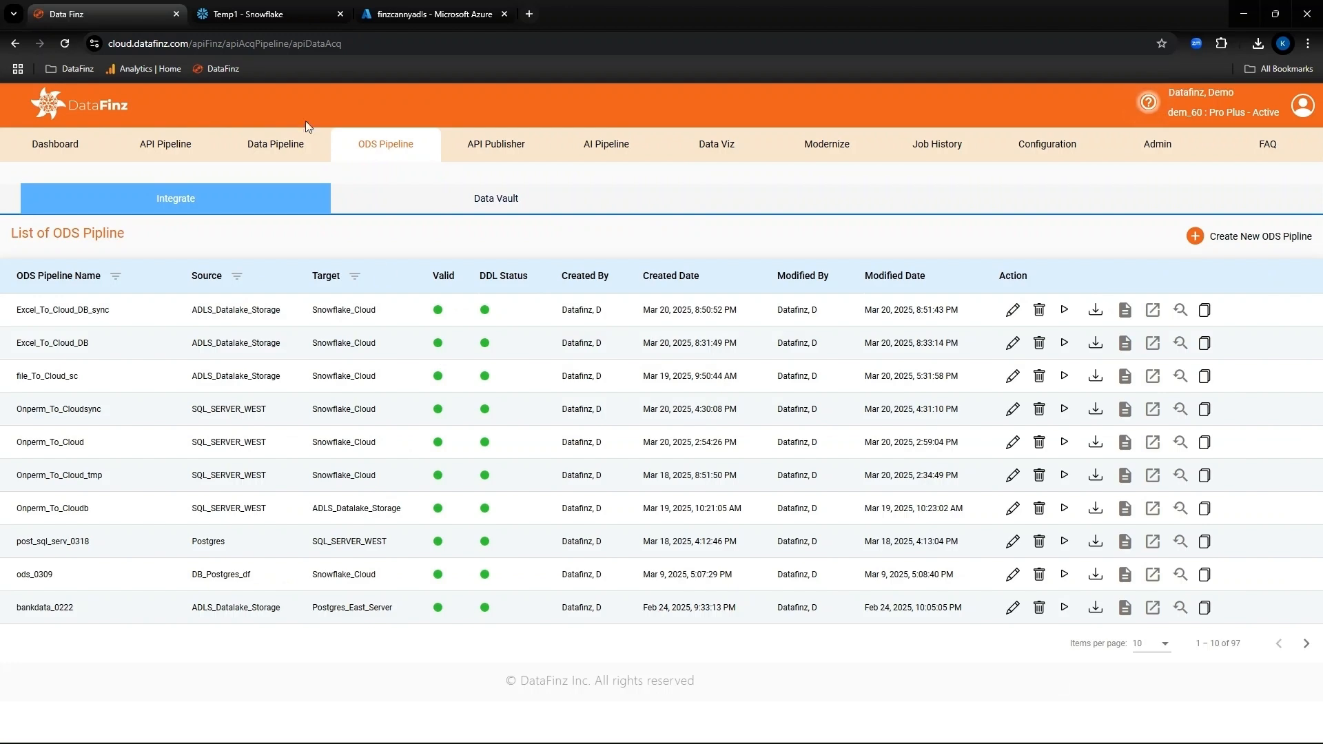
# Refresh the database object list in Snowflake, and return to DataFinz to run the Excel_To_Cloud_DB_sync pipeline
pyautogui.click(227, 16)
pyautogui.click(223, 170)
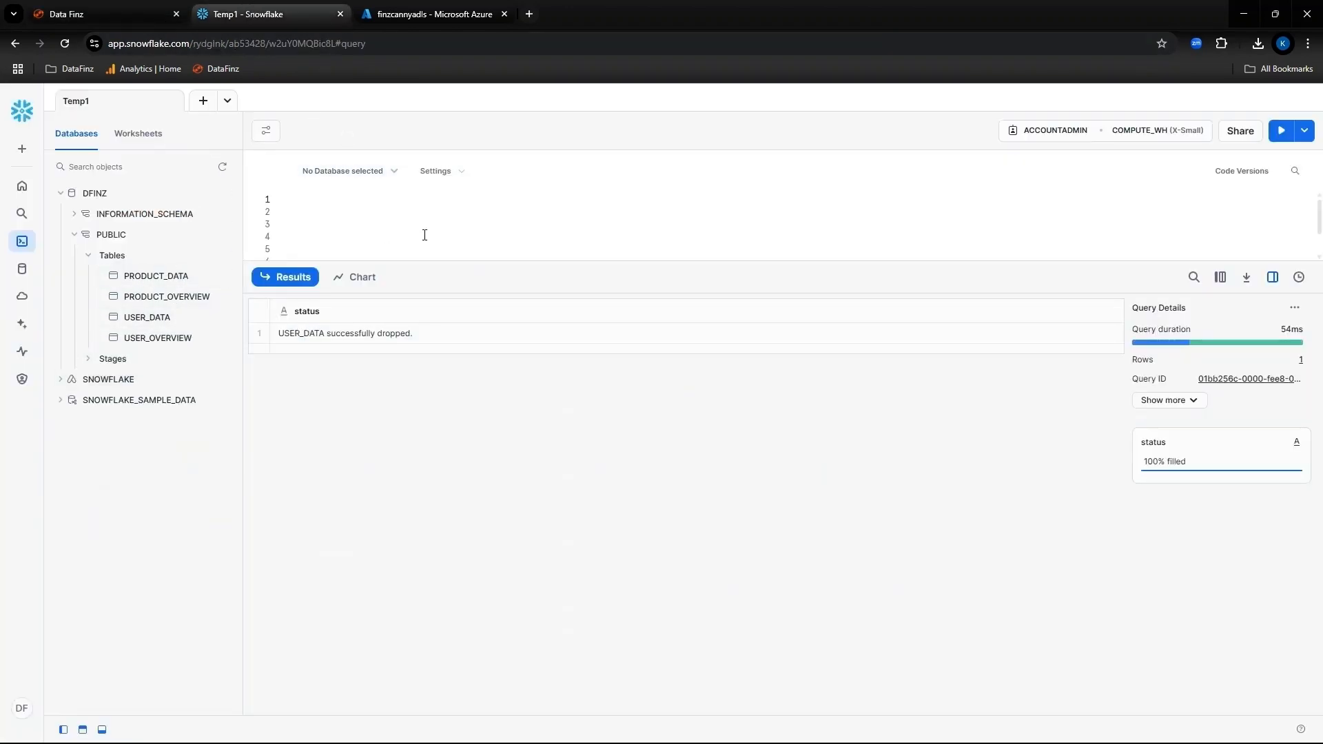
pyautogui.click(96, 13)
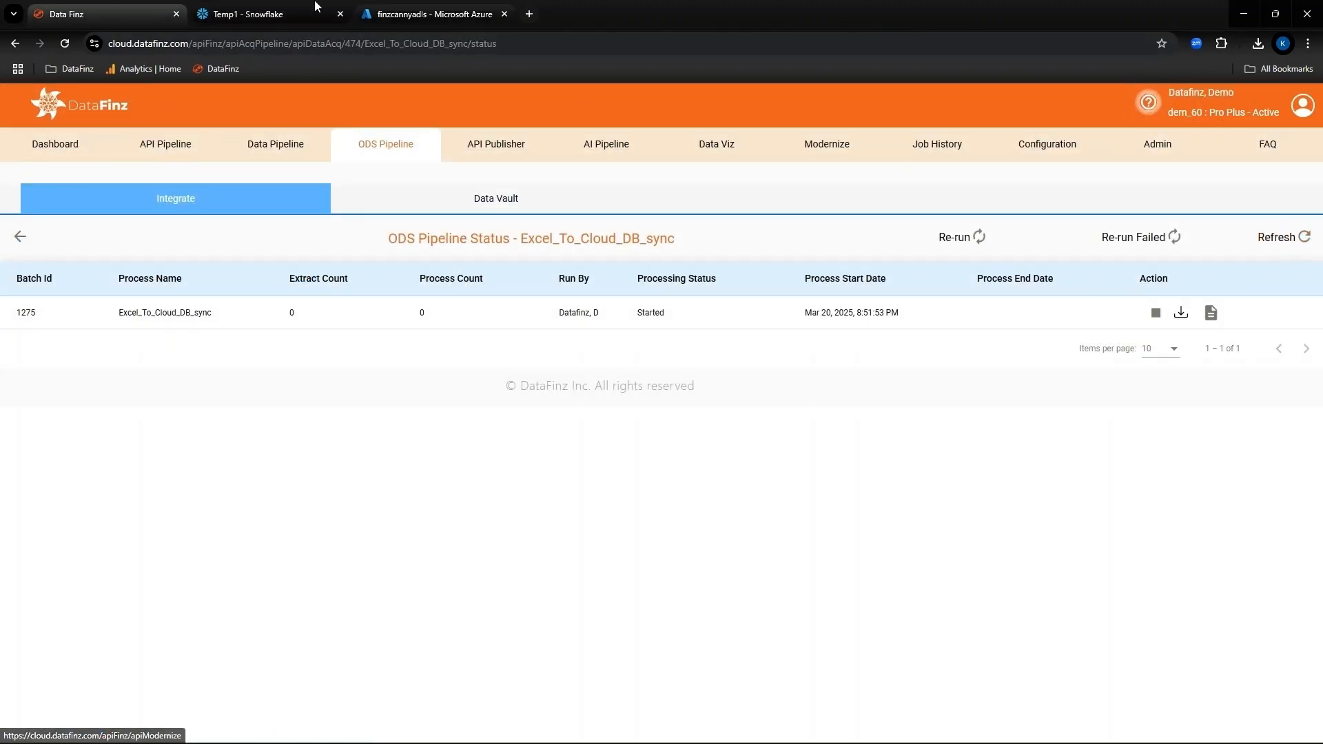
# Switch to Snowflake and run the worksheet query
pyautogui.click(274, 12)
pyautogui.hotkey('ctrl', 'Return')
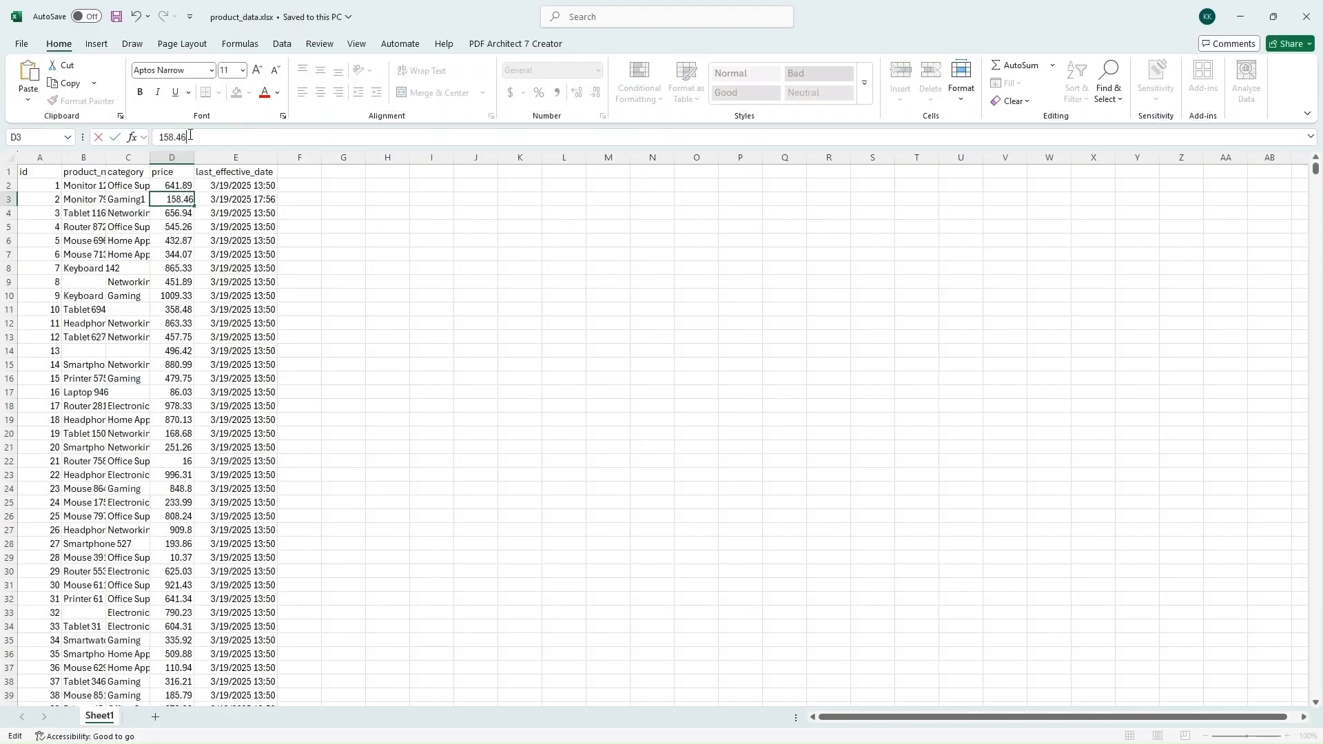
# In Excel, open id 2's last_effective_date in product_data.xlsx for editing, and refresh the Excel_To_Cloud_DB_sync run status in DataFinz
pyautogui.click(220, 199)
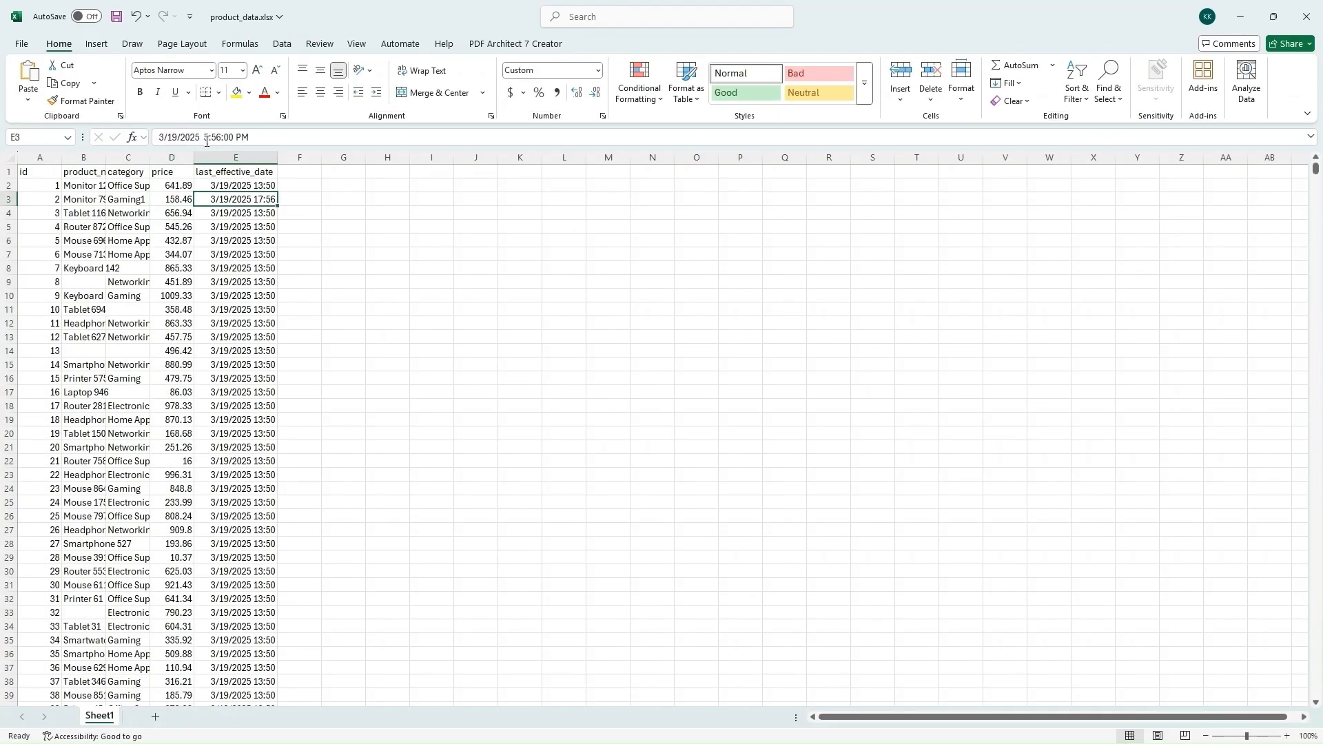
pyautogui.click(259, 137)
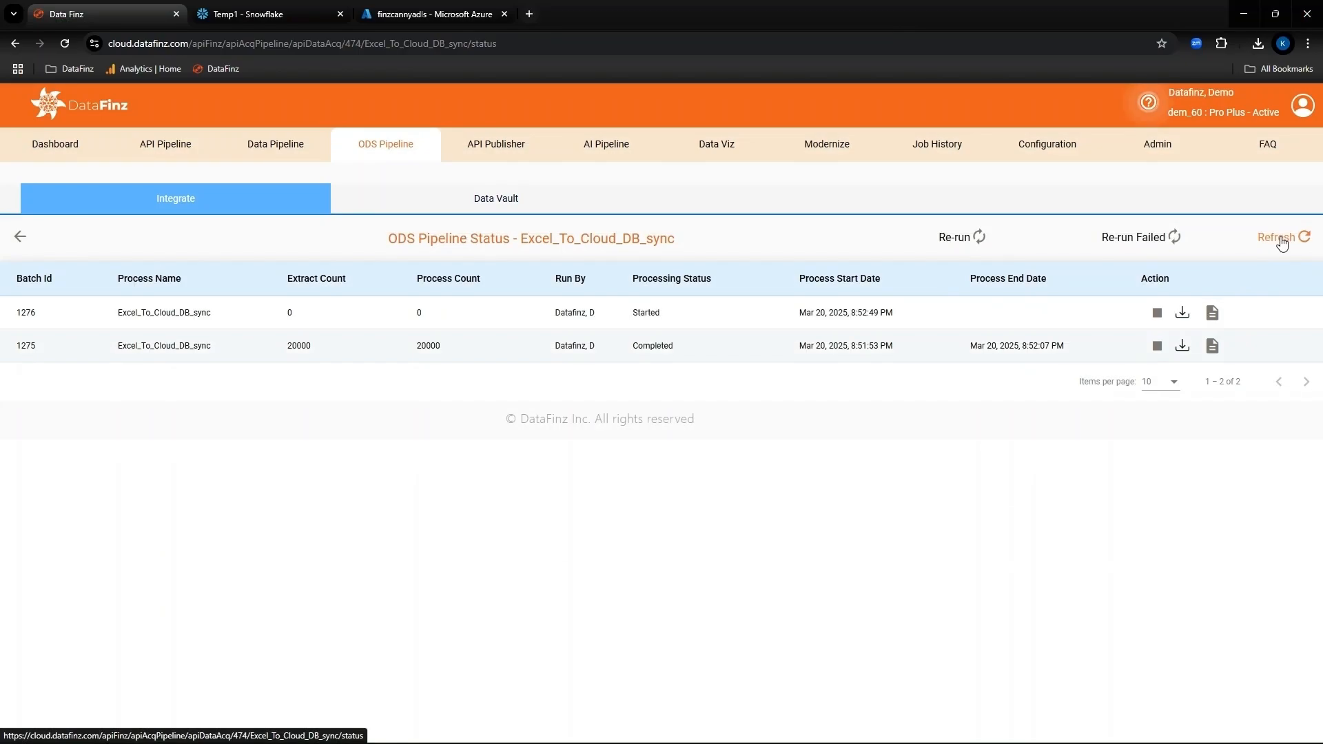
pyautogui.click(1286, 238)
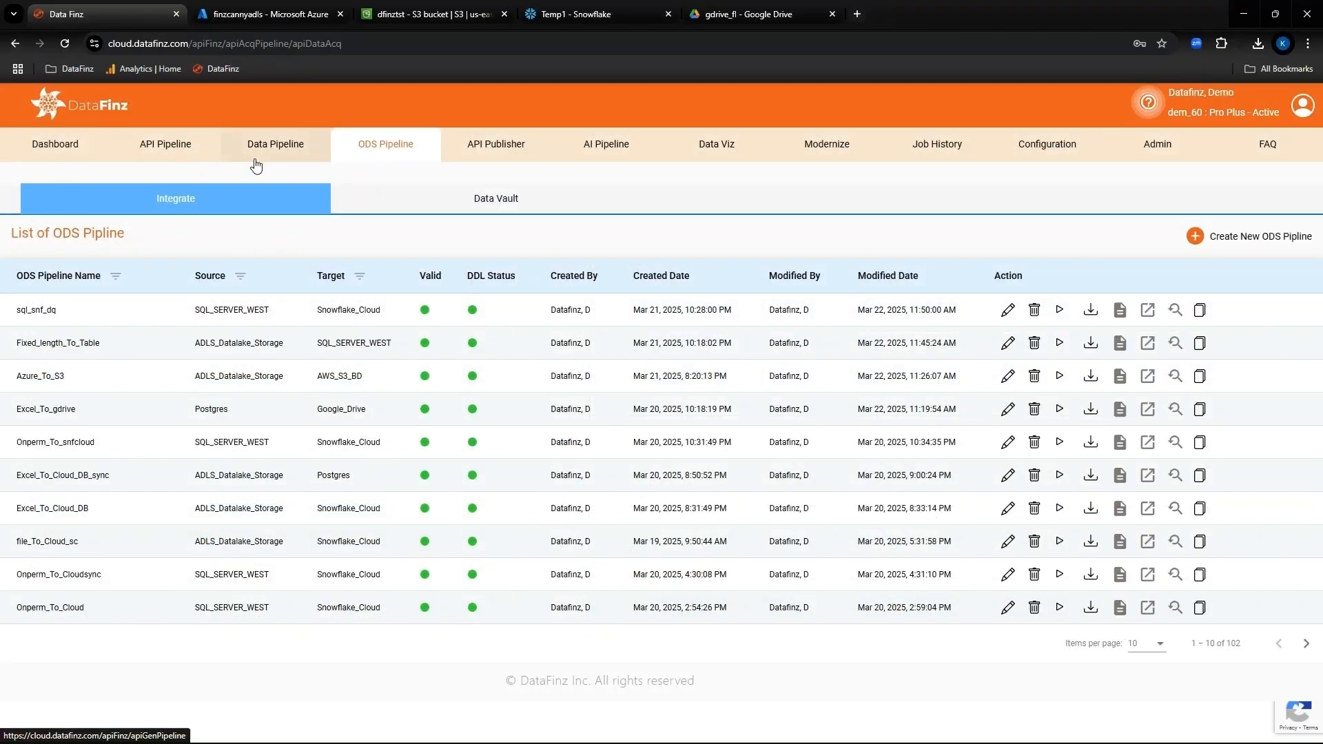
# Open the sql_snf_dq ODS pipeline for editing
pyautogui.click(1005, 311)
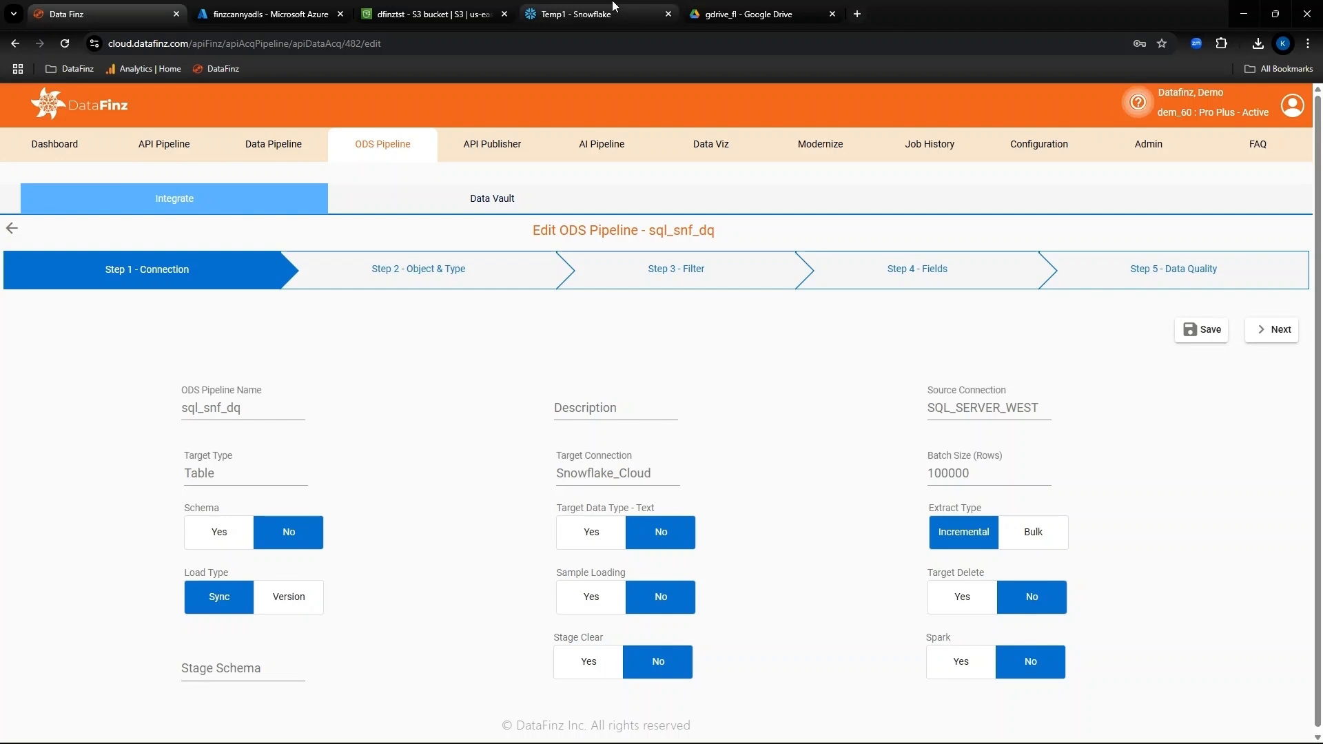
# Advance the sql_snf_dq pipeline to its object selection and show only the selected source tables
pyautogui.click(1271, 333)
pyautogui.scroll(-1, 1269, 340)
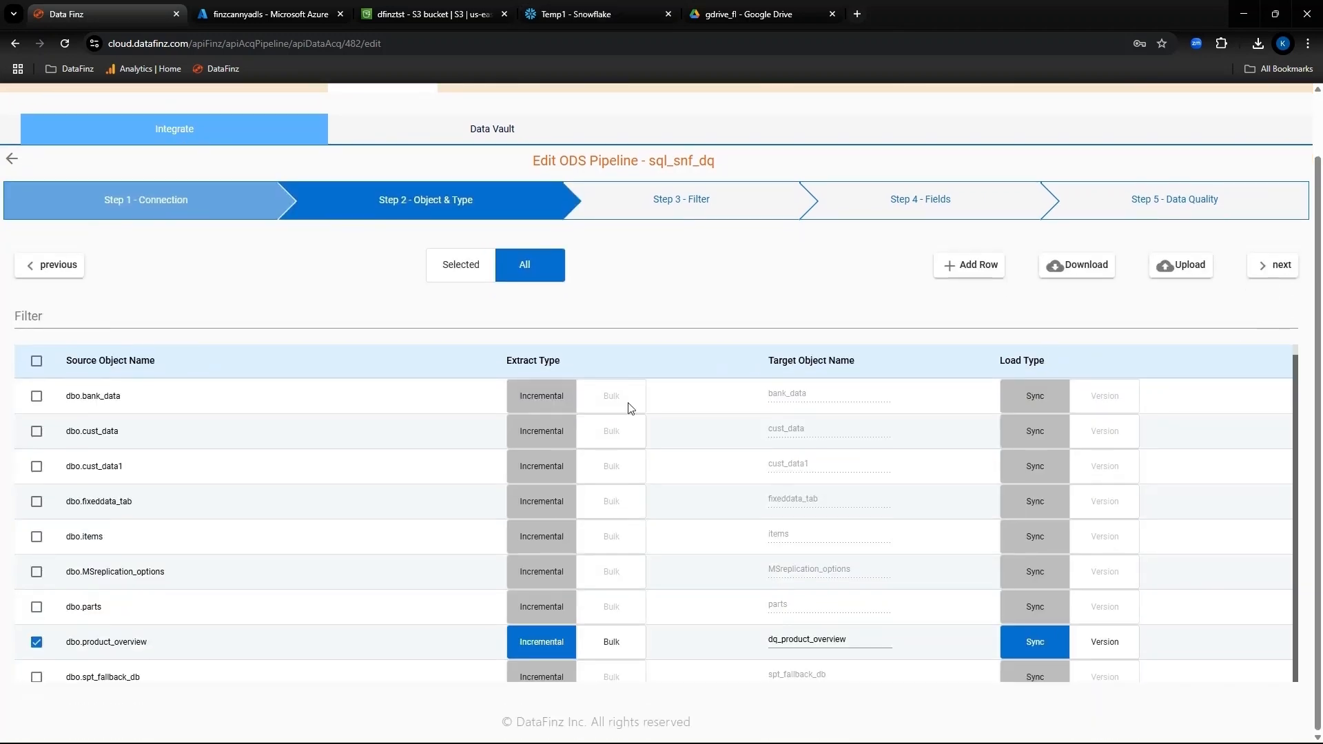
pyautogui.scroll(-4, 319, 624)
pyautogui.scroll(4, 319, 624)
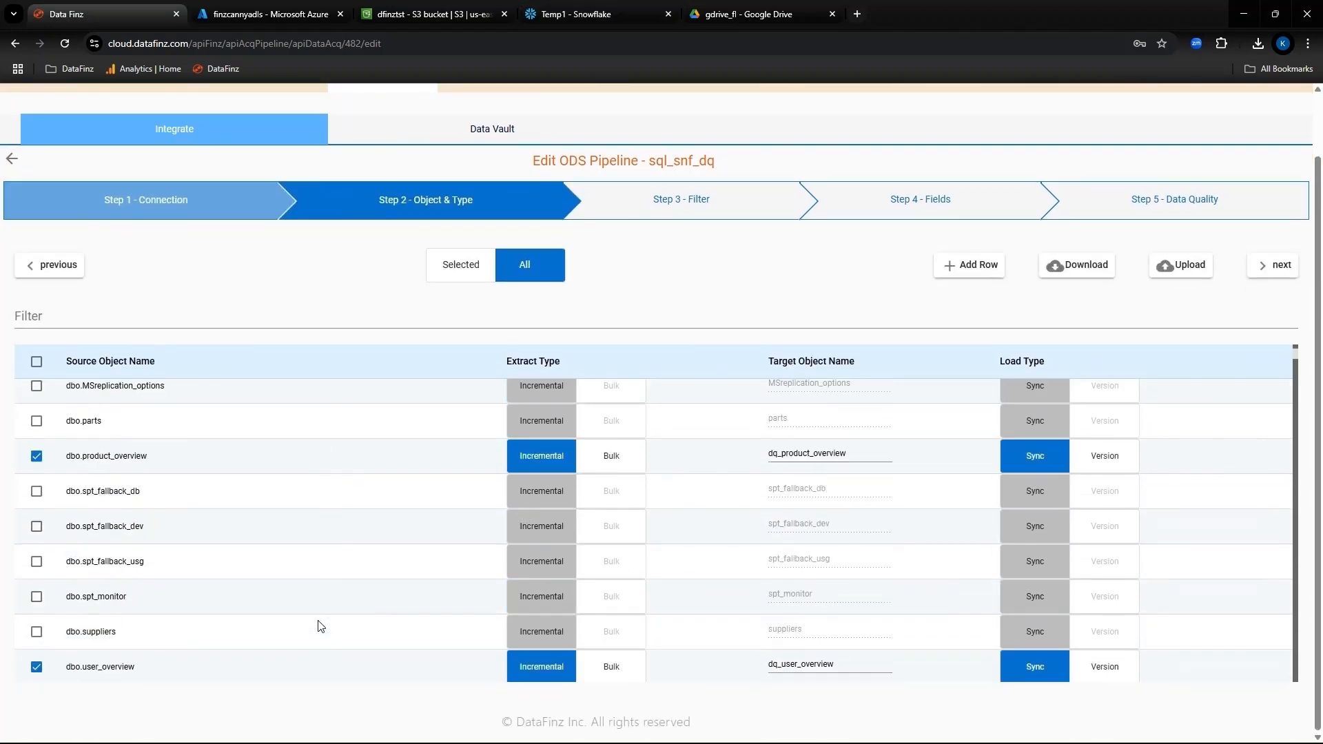
pyautogui.click(458, 266)
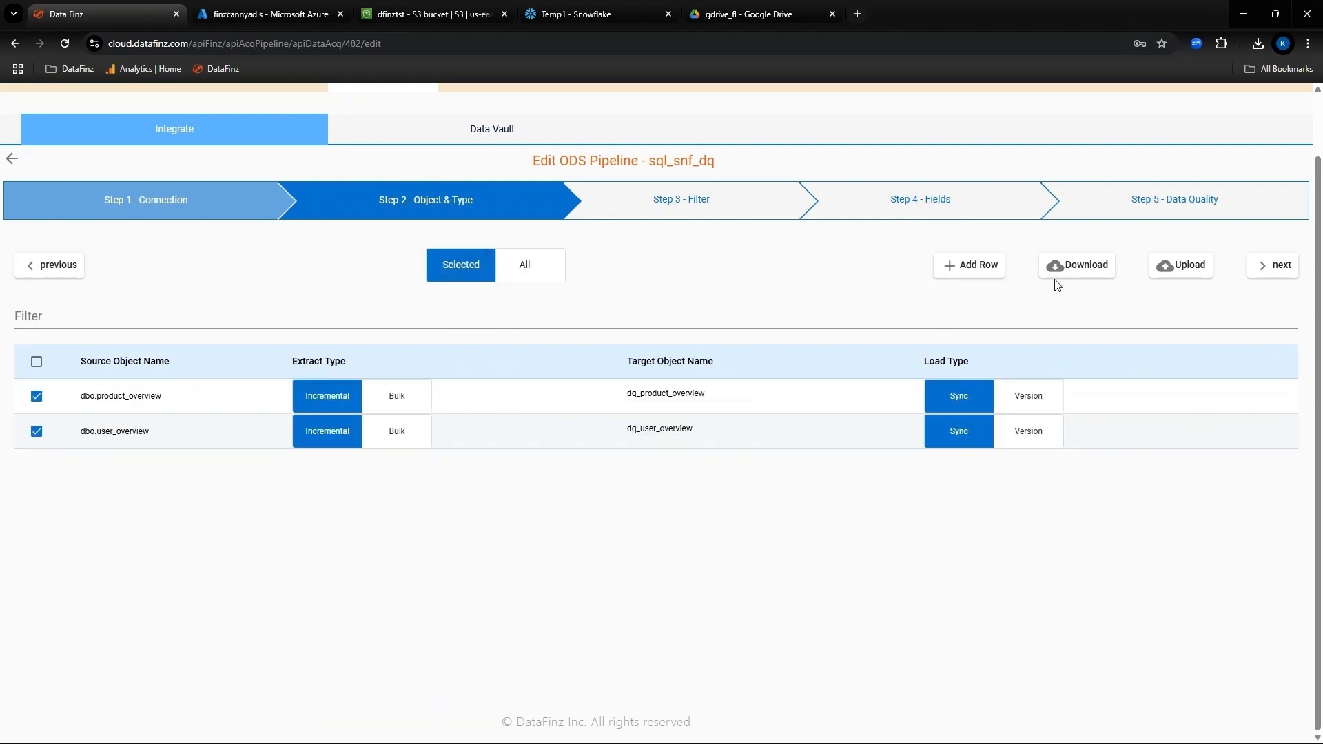
# Advance past the filter settings, view the dbo.user_overview field mappings, and proceed to the data quality rules
pyautogui.click(1273, 265)
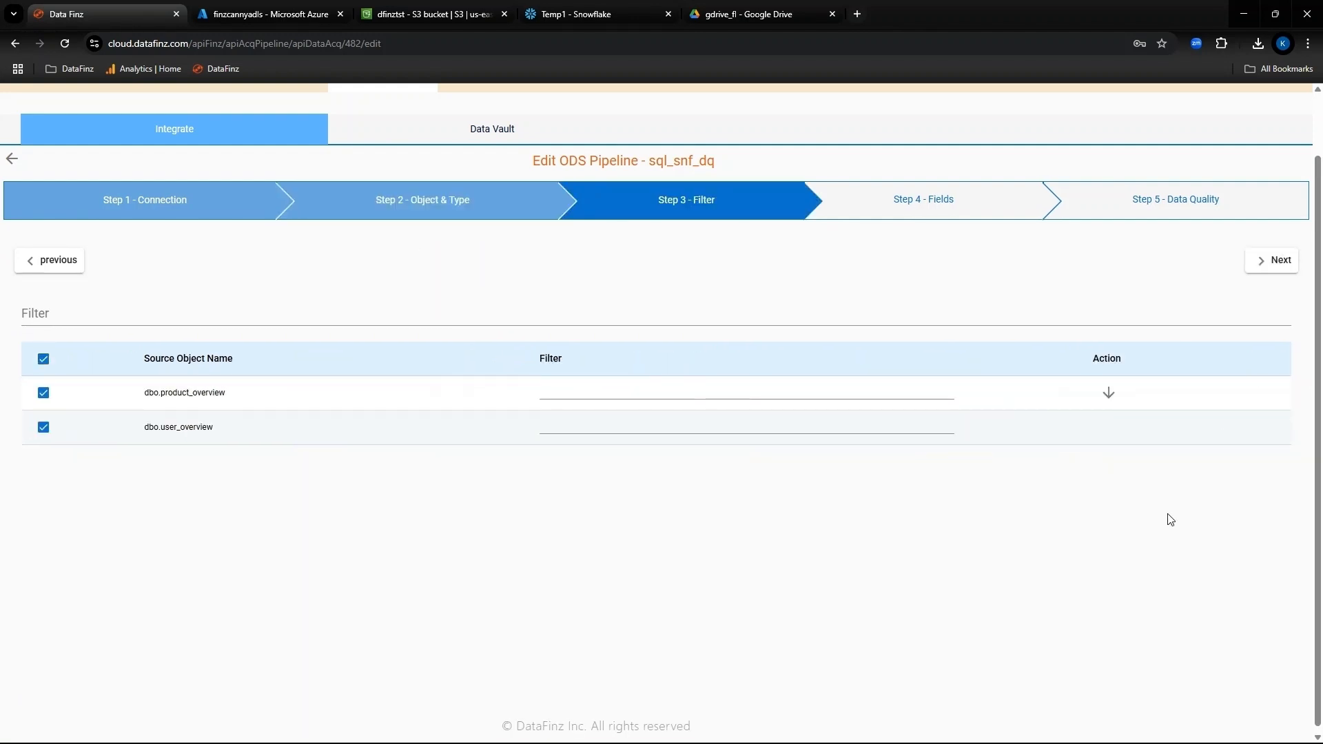
pyautogui.click(1272, 262)
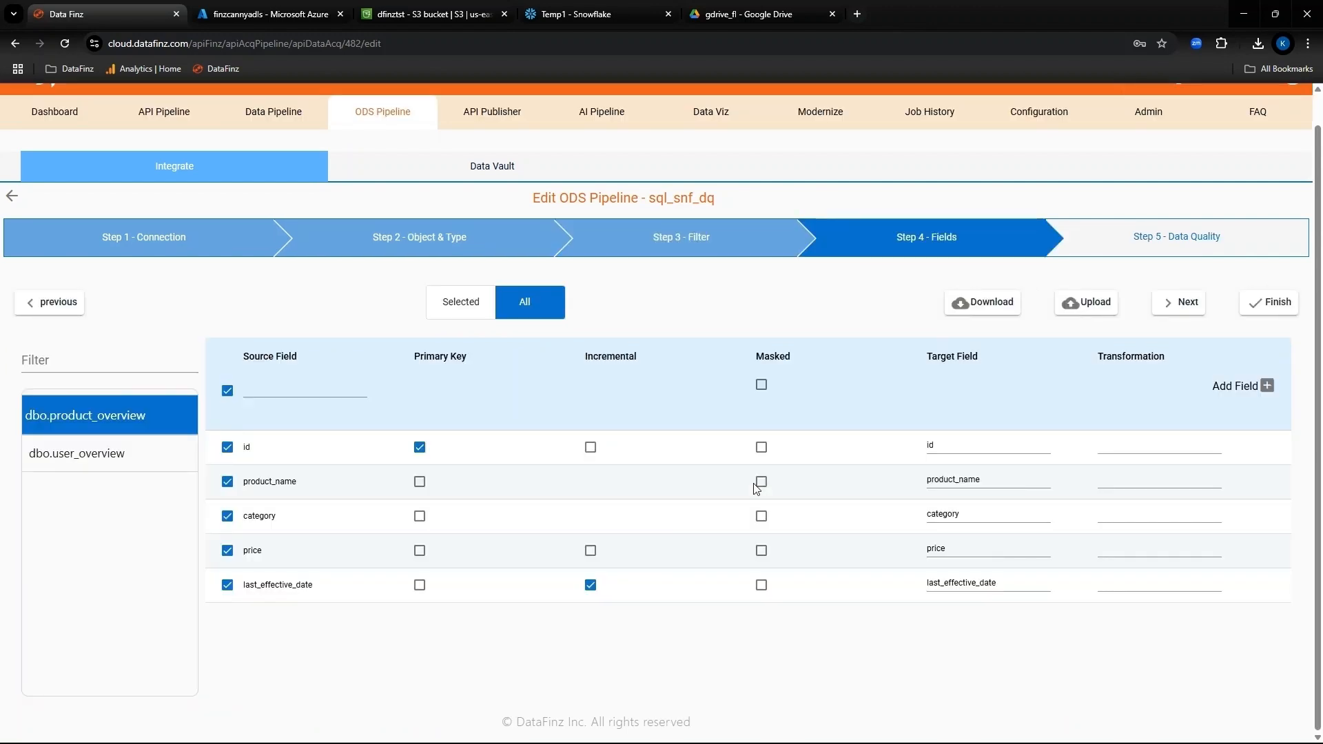
pyautogui.click(133, 461)
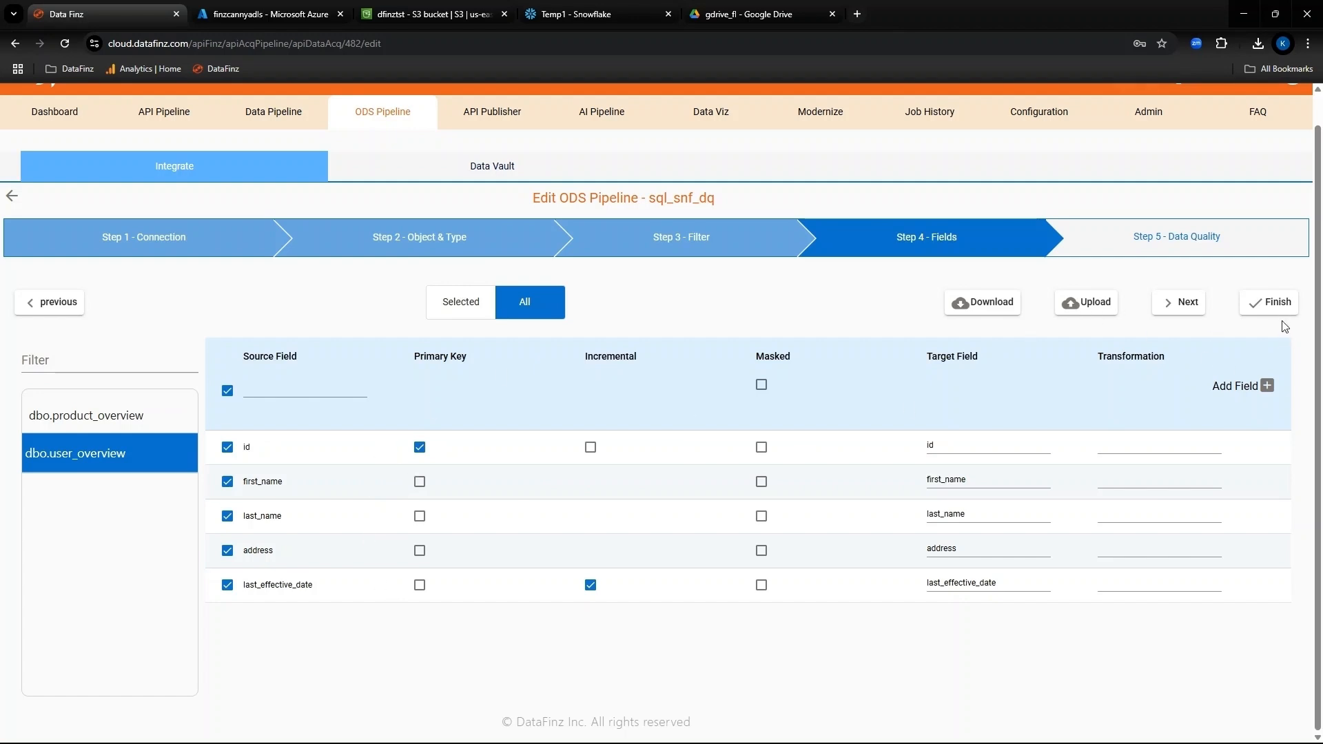
pyautogui.click(1180, 304)
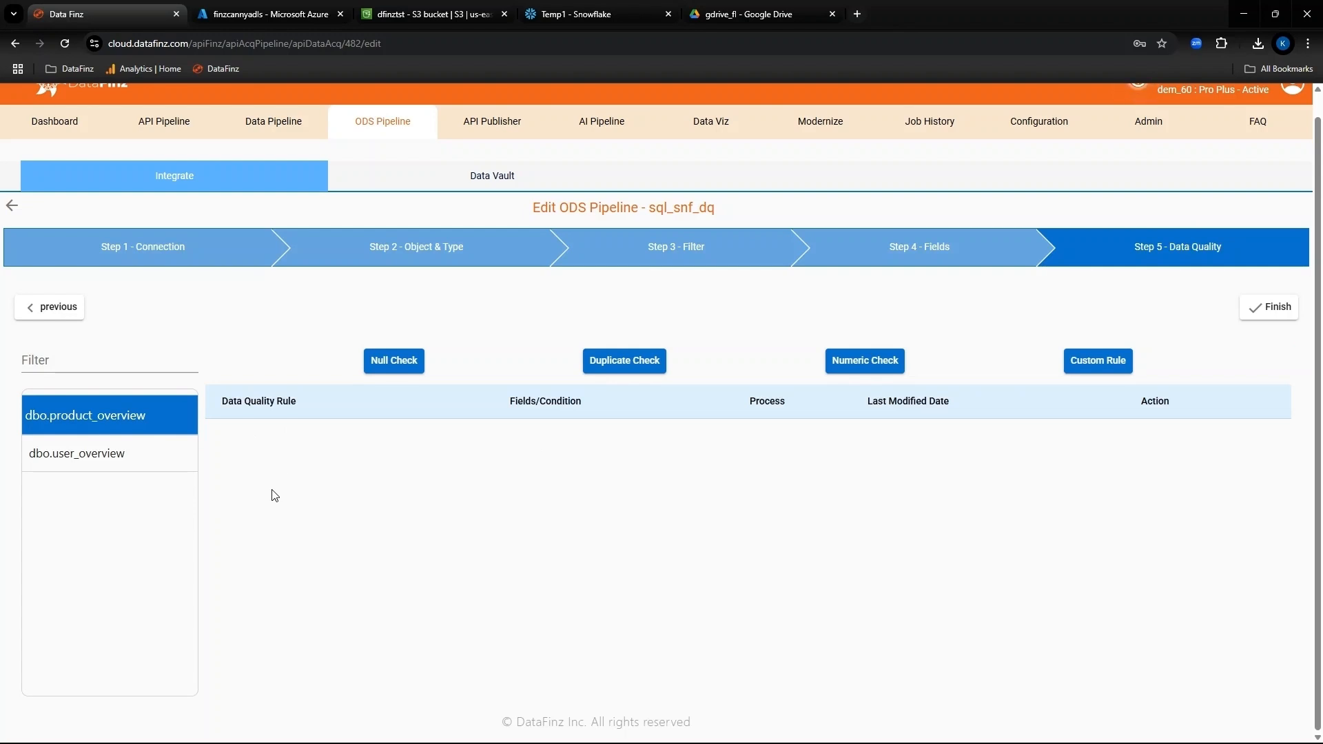
# Add a null check on first_name, last_name and address of dbo.user_overview with the Warning process, and save it
pyautogui.click(131, 456)
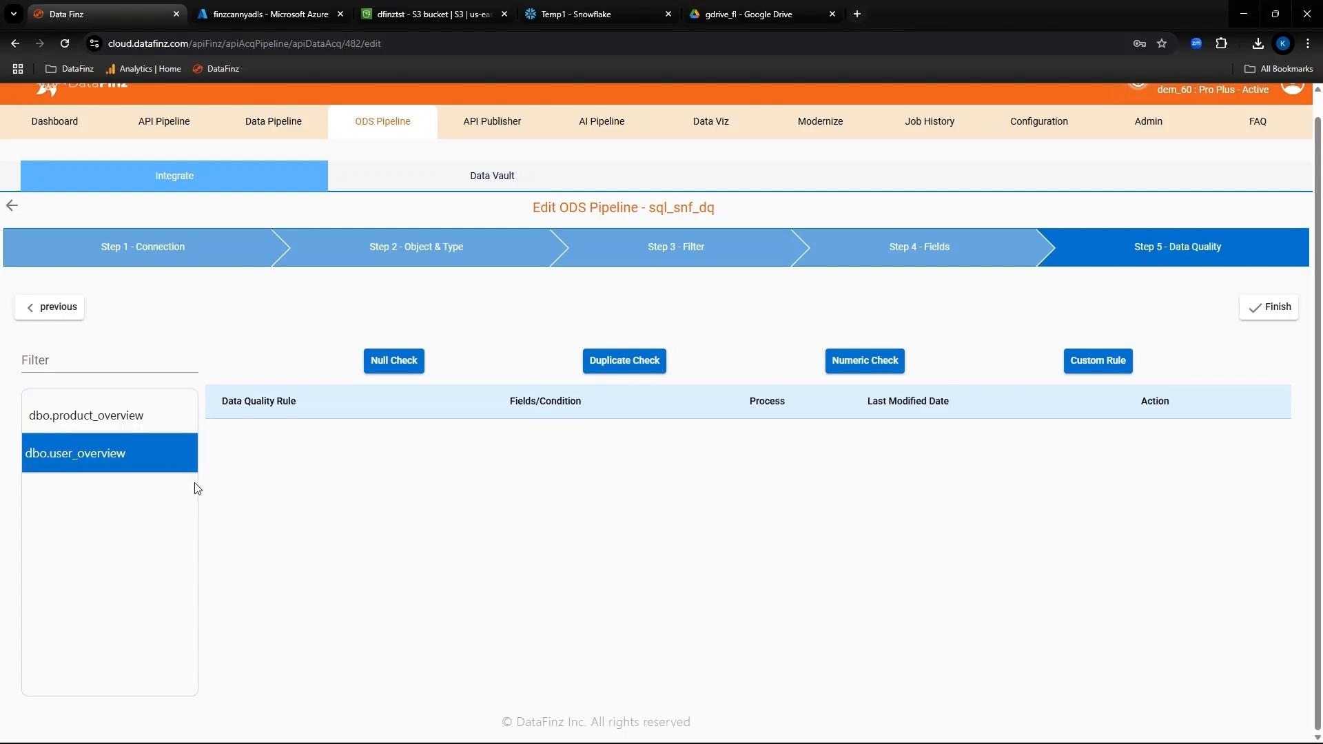
pyautogui.click(381, 365)
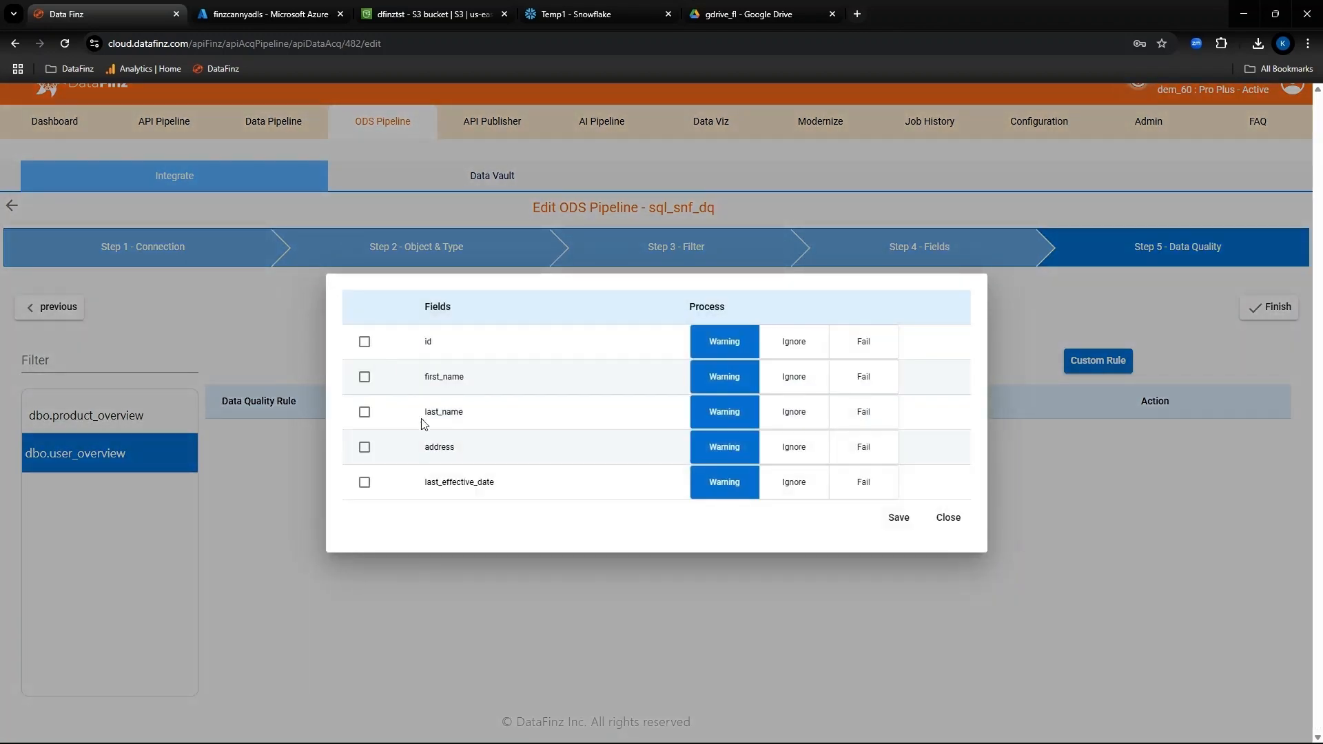
pyautogui.click(364, 377)
pyautogui.click(364, 413)
pyautogui.click(364, 448)
pyautogui.click(899, 518)
# Add and save a custom rule on dbo.product_overview where price < 500 with the result Warning
pyautogui.click(135, 414)
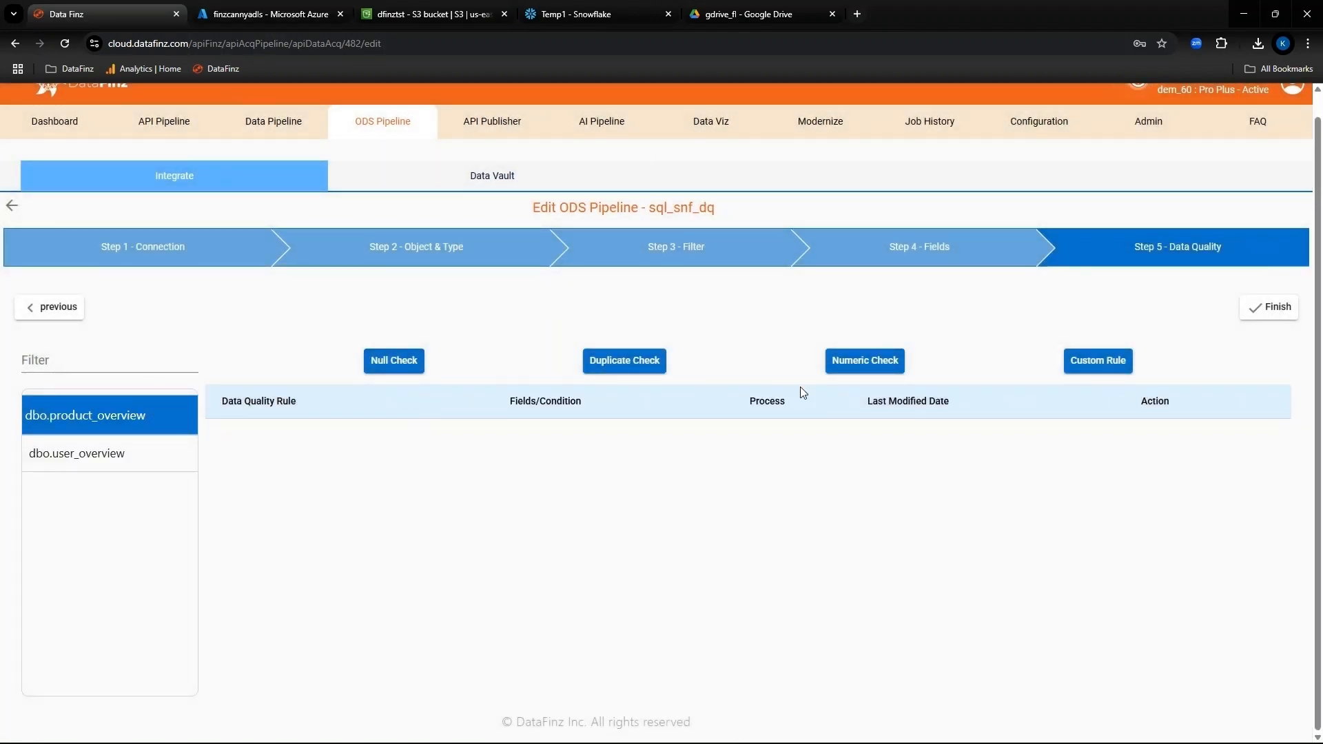
pyautogui.click(1096, 360)
pyautogui.click(564, 341)
pyautogui.click(548, 505)
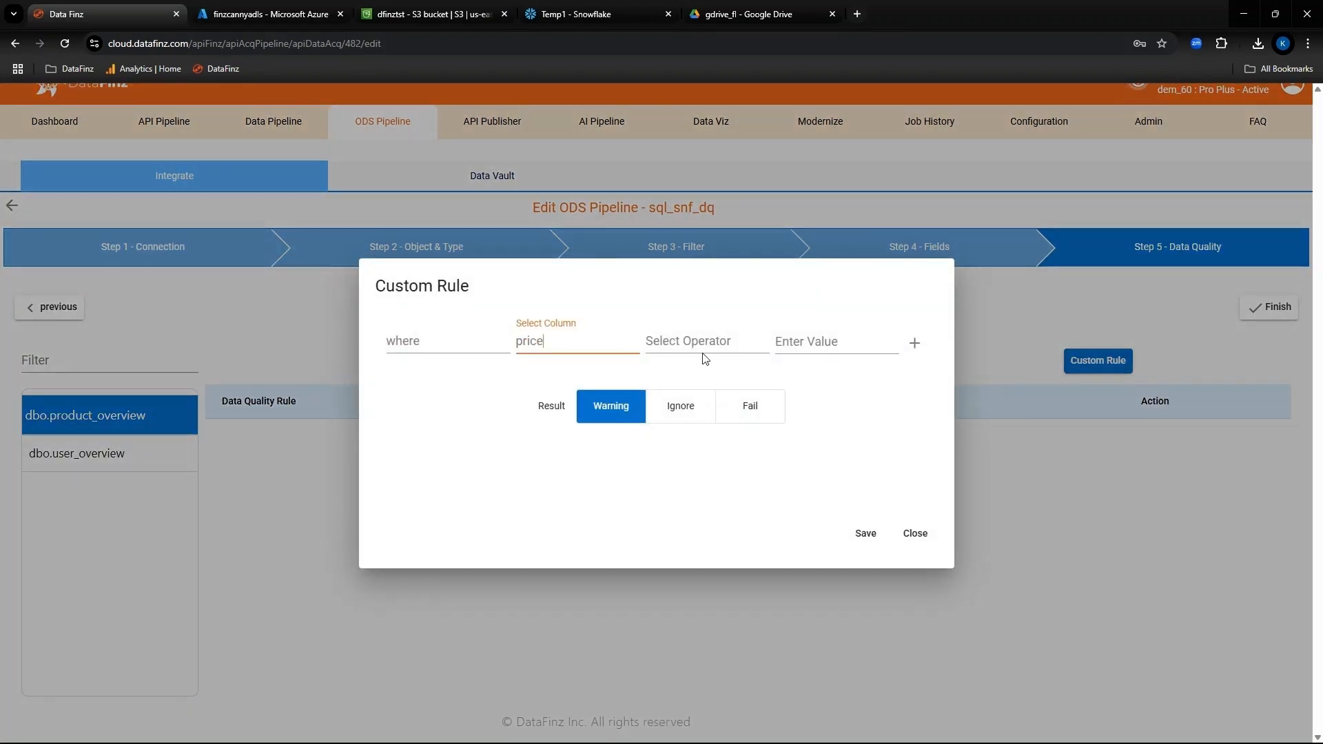
pyautogui.click(705, 343)
pyautogui.click(667, 431)
pyautogui.click(834, 342)
pyautogui.write('500')
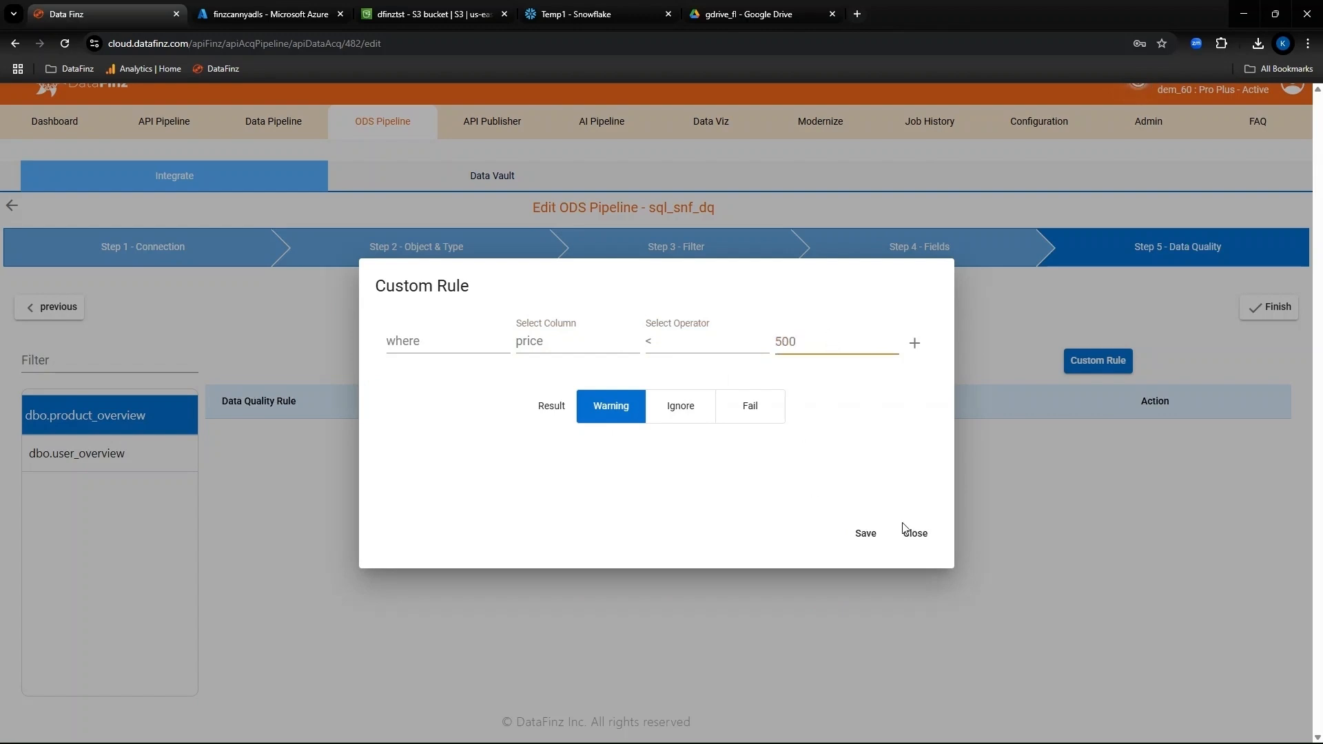
pyautogui.click(866, 533)
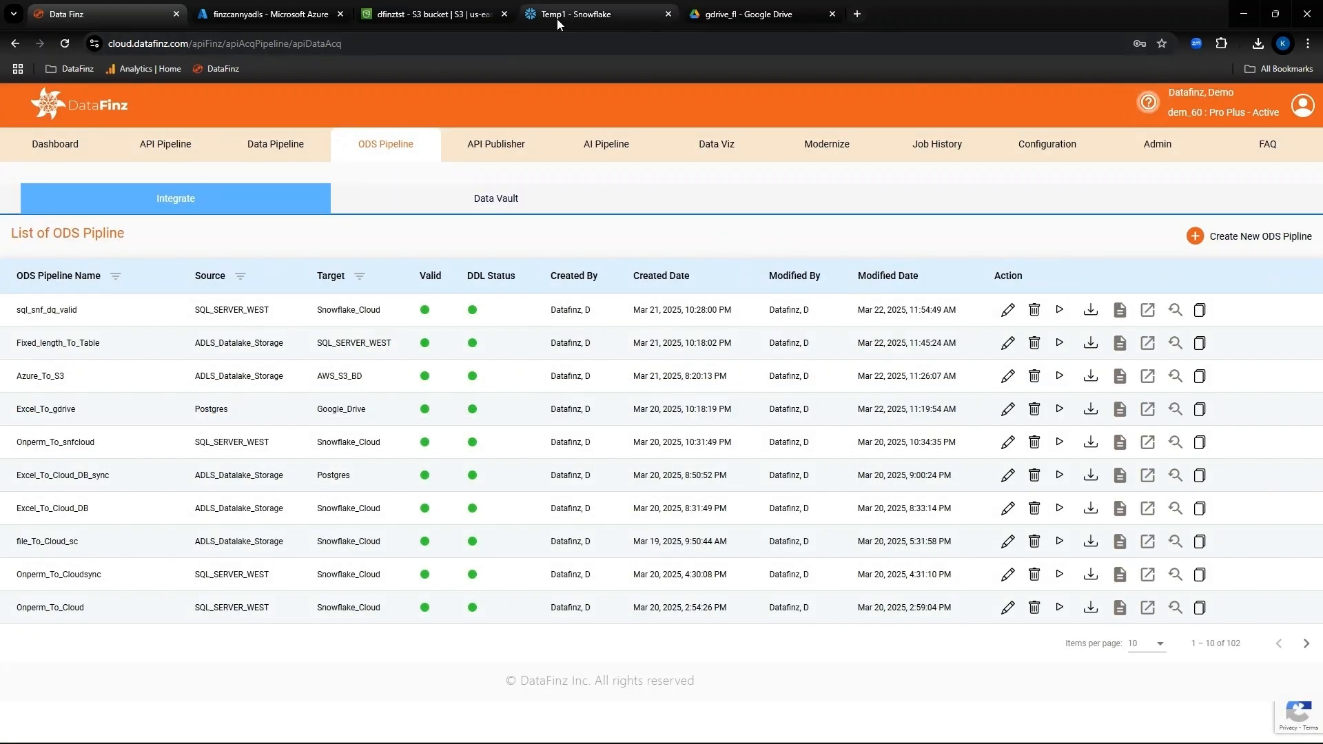
# Run the sql_snf_dq_valid pipeline, refresh its run status and open the batch report
pyautogui.click(557, 18)
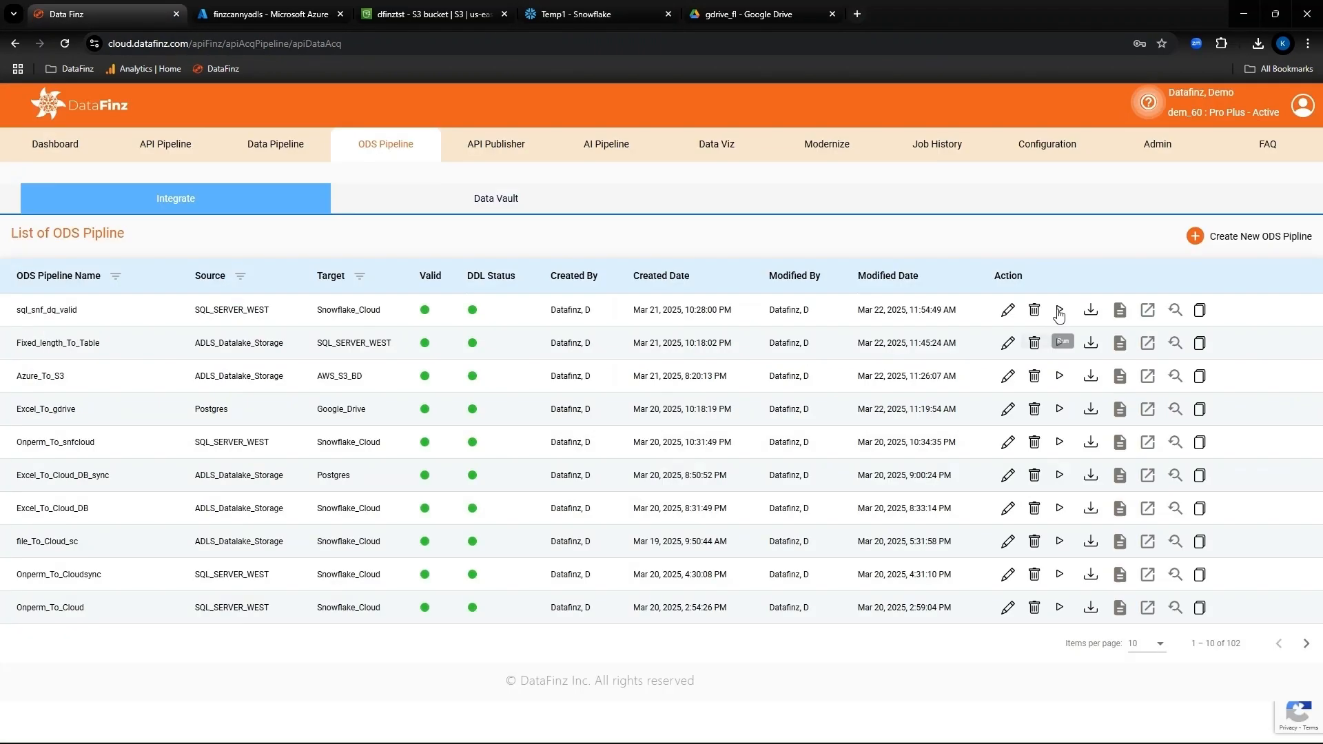
pyautogui.click(1060, 311)
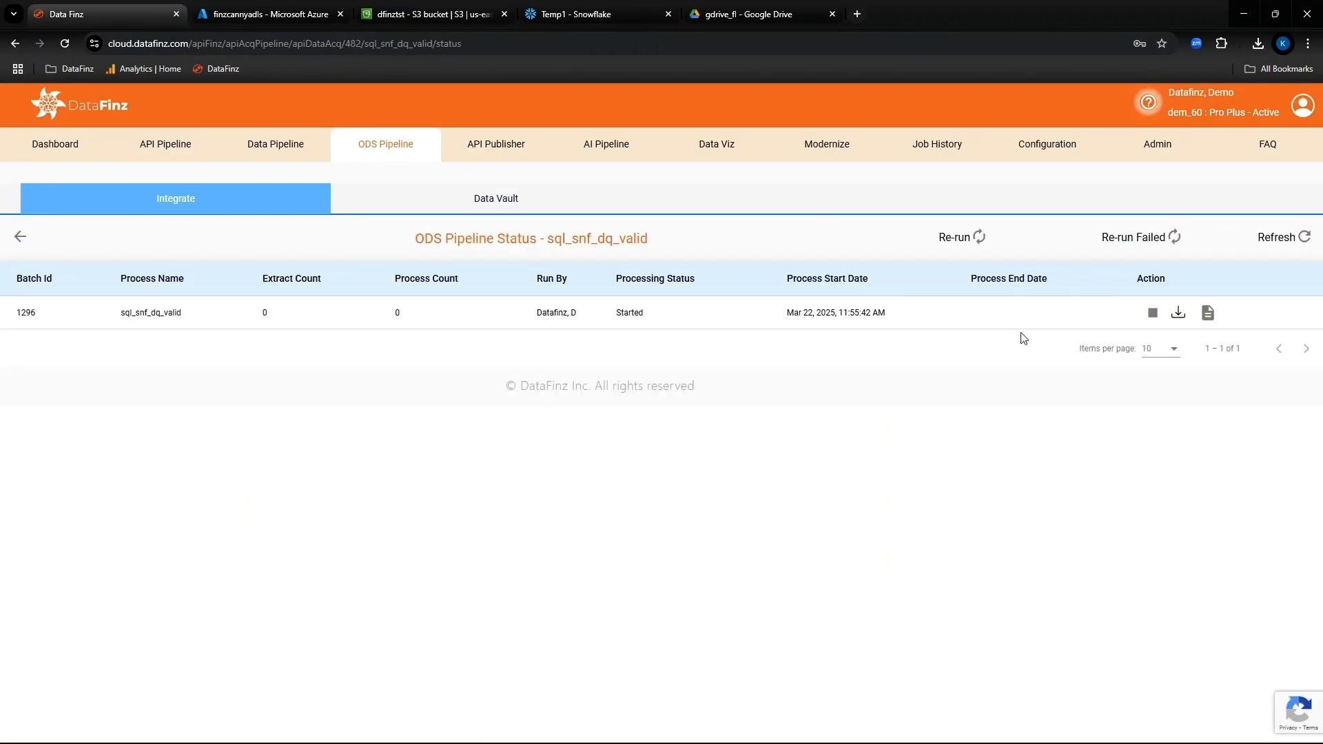
pyautogui.click(1277, 241)
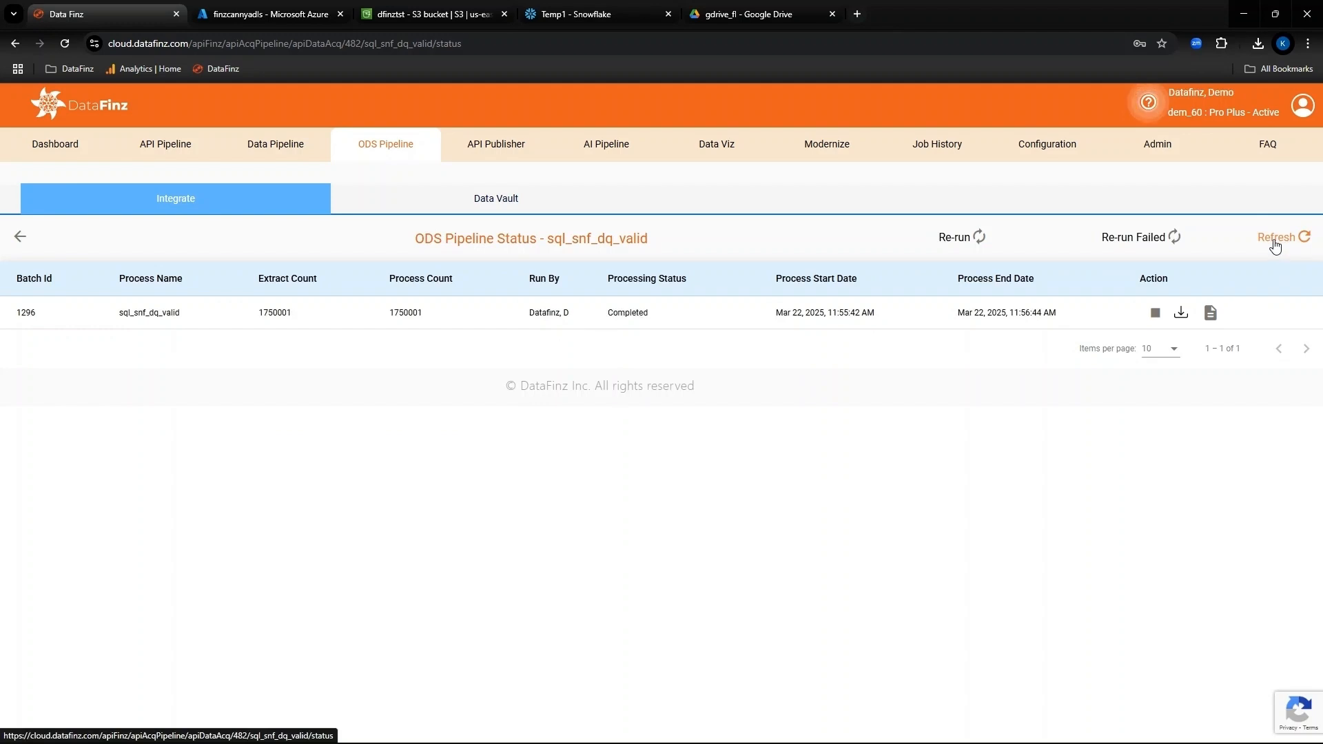
pyautogui.click(1211, 313)
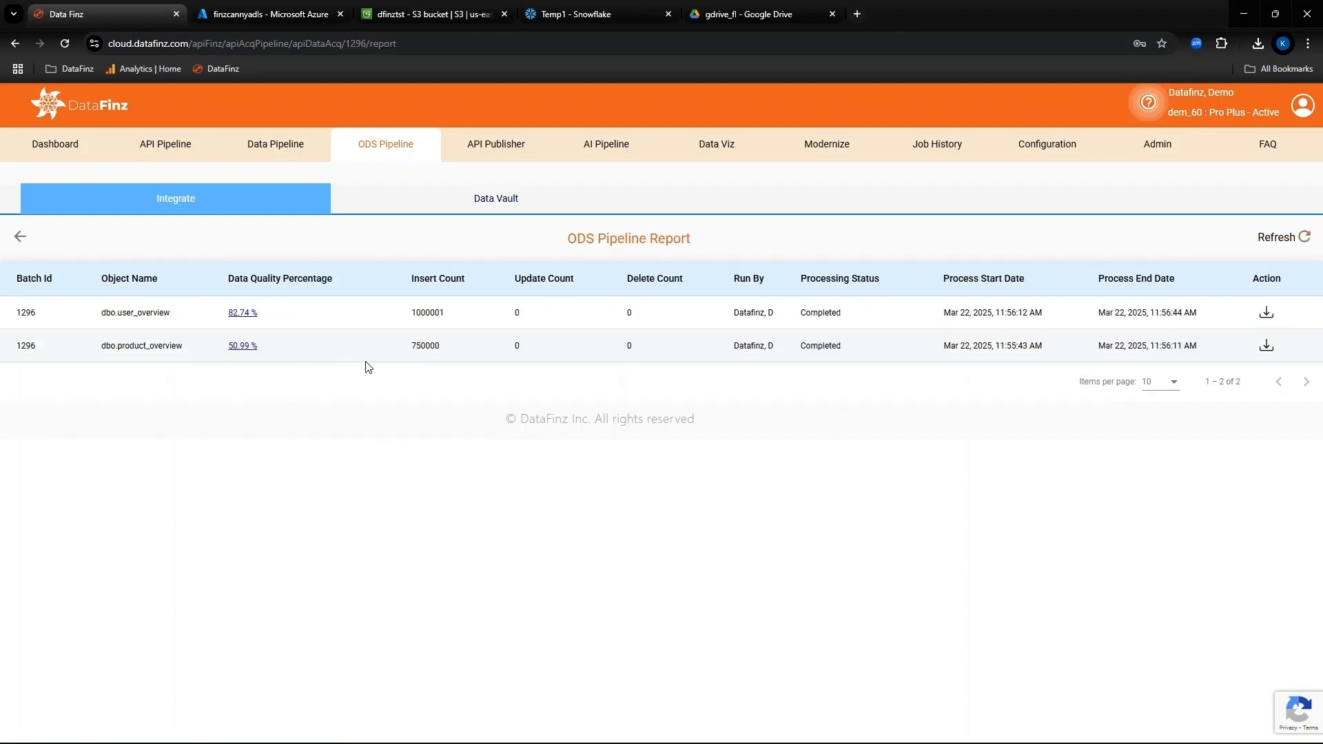
# Switch to Snowflake and examine the DFINZ.PUBLIC.DQ_USER_OVERVIEW rows where DFINZ_ERR_FLG = 'Warning', across all columns
pyautogui.click(593, 14)
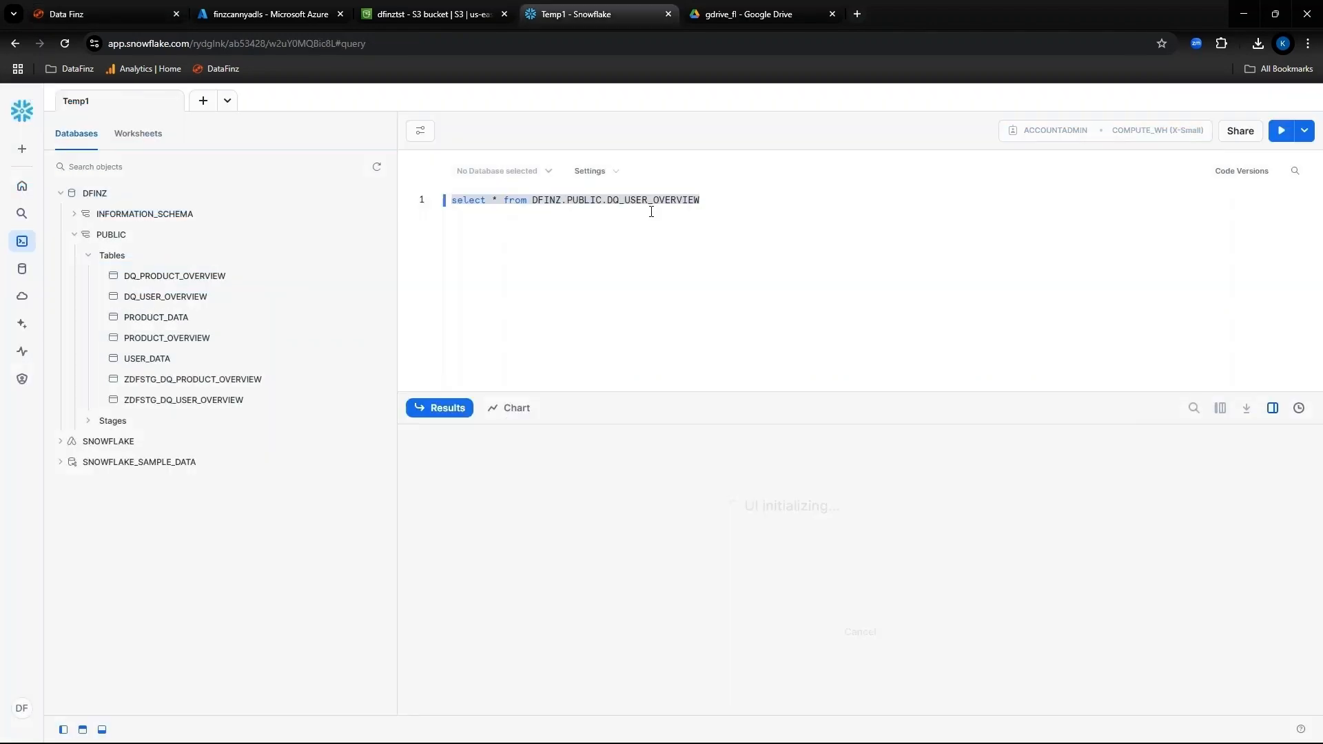
pyautogui.click(838, 490)
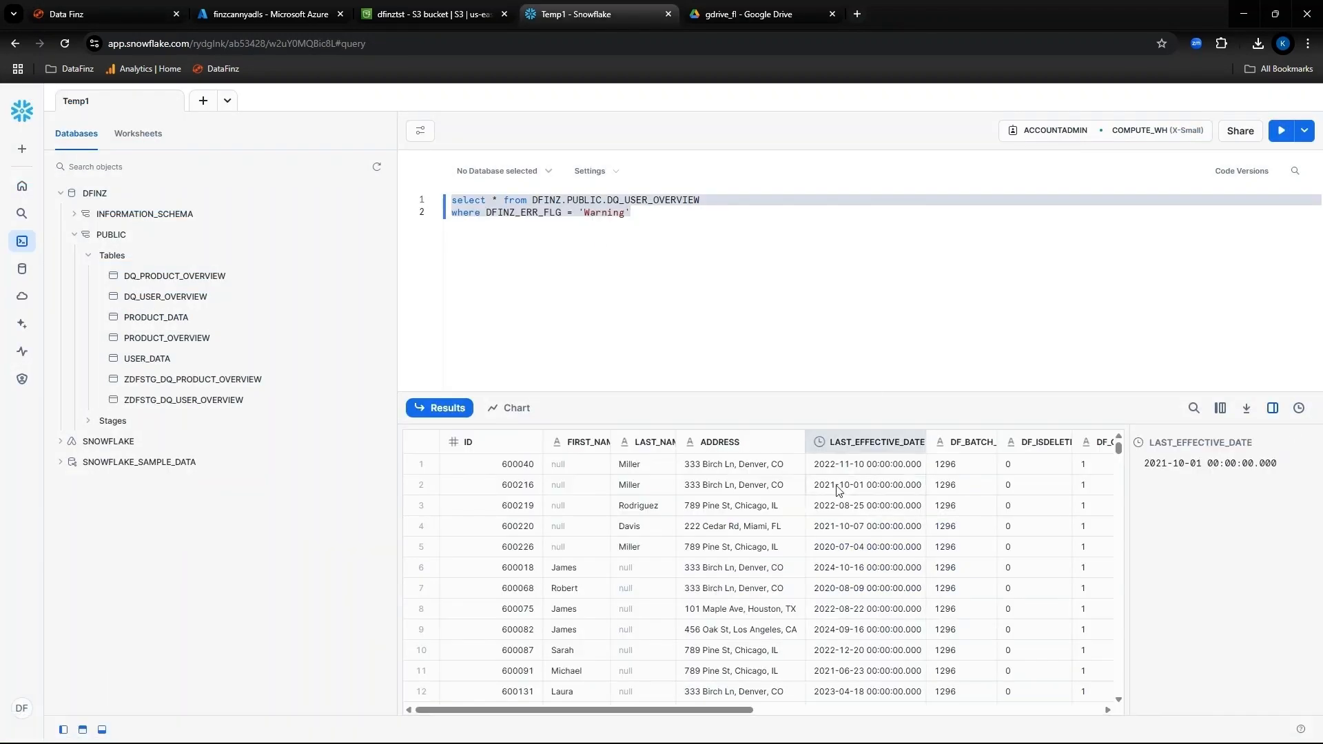
pyautogui.press('Right')
pyautogui.press('Right')
pyautogui.press('Right')
pyautogui.press('Right')
pyautogui.press('Right')
pyautogui.press('Right')
pyautogui.press('Right')
pyautogui.press('Right')
pyautogui.press('Left')
pyautogui.press('Left')
pyautogui.press('Left')
pyautogui.press('Left')
pyautogui.press('Left')
pyautogui.press('Left')
pyautogui.press('Left')
pyautogui.press('Left')
pyautogui.press('Left')
pyautogui.press('Left')
pyautogui.press('Left')
pyautogui.press('Left')
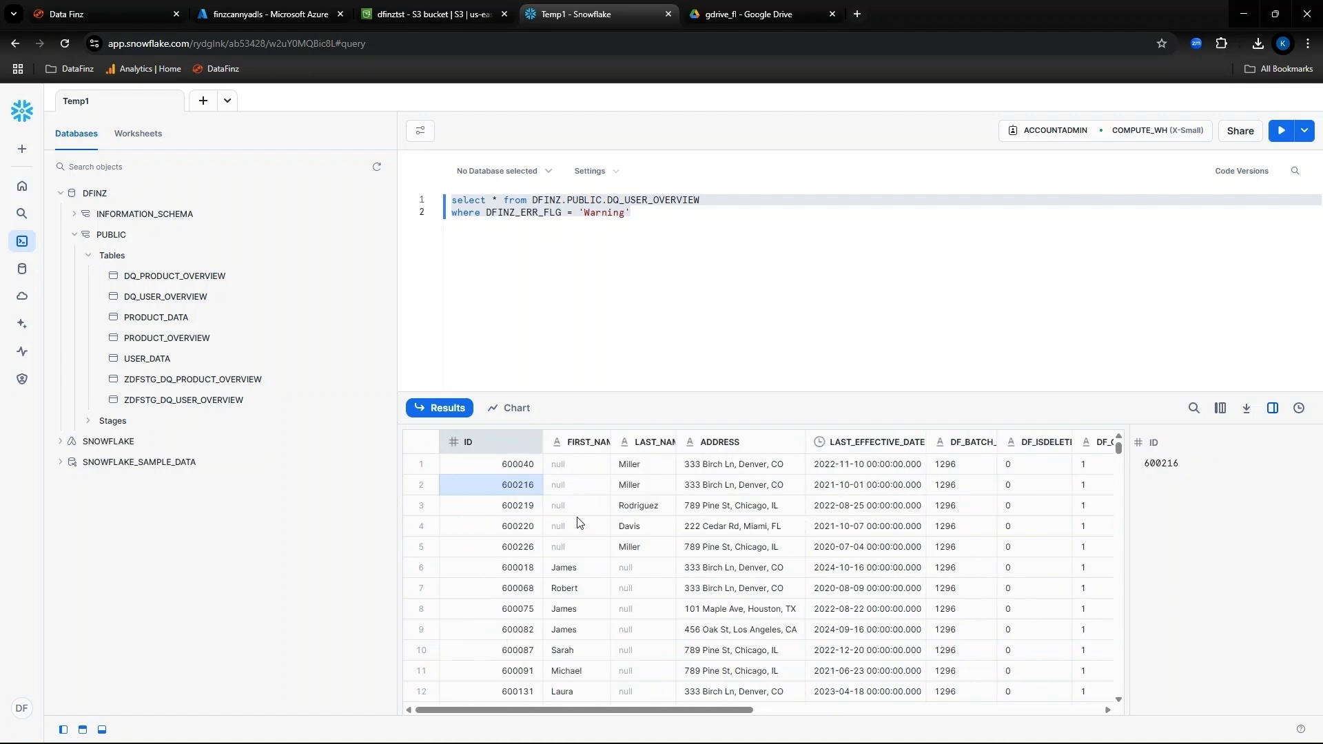
pyautogui.click(581, 488)
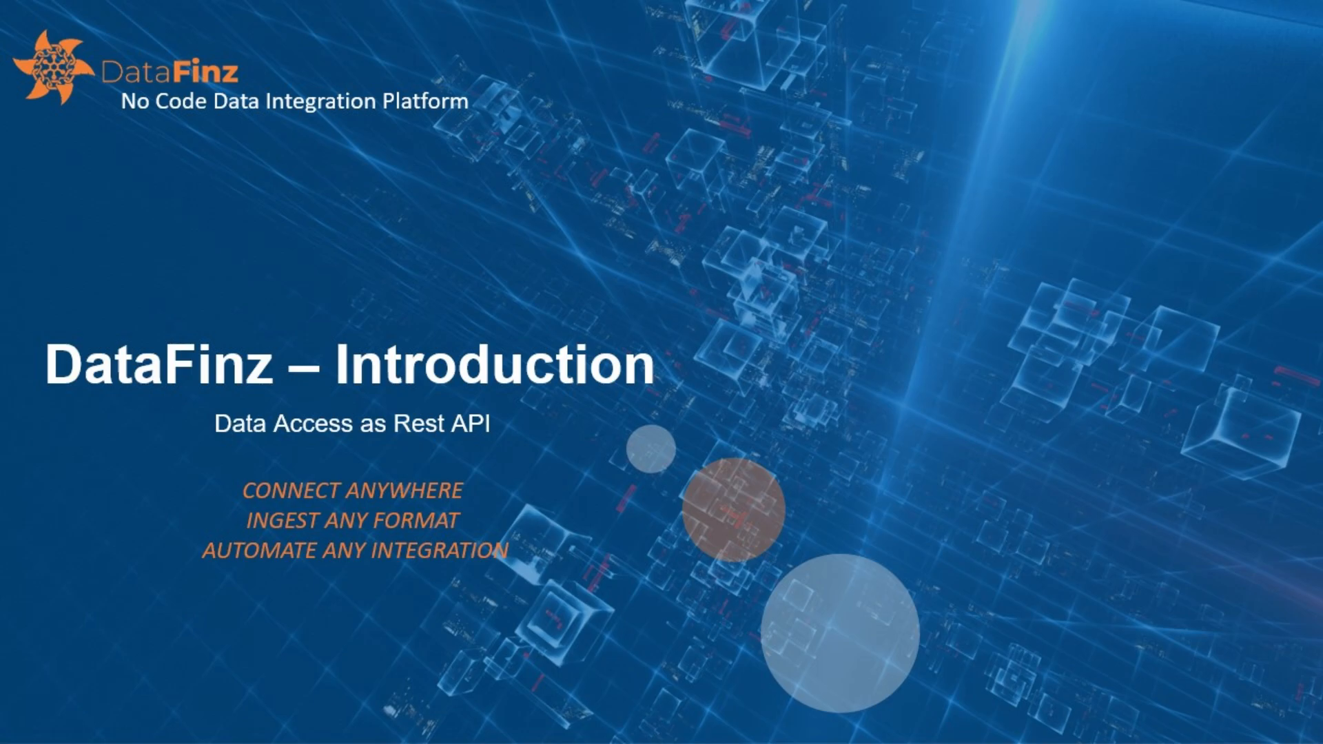
pyautogui.press('Right')
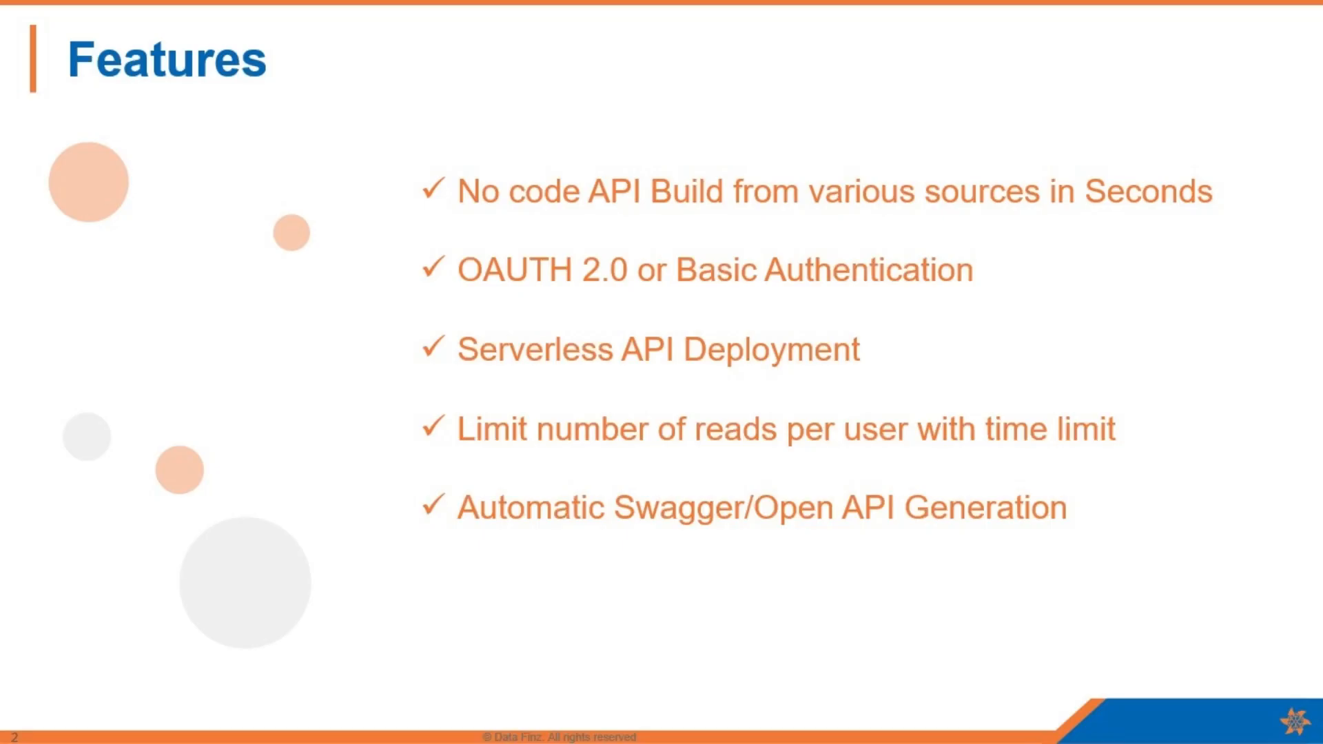
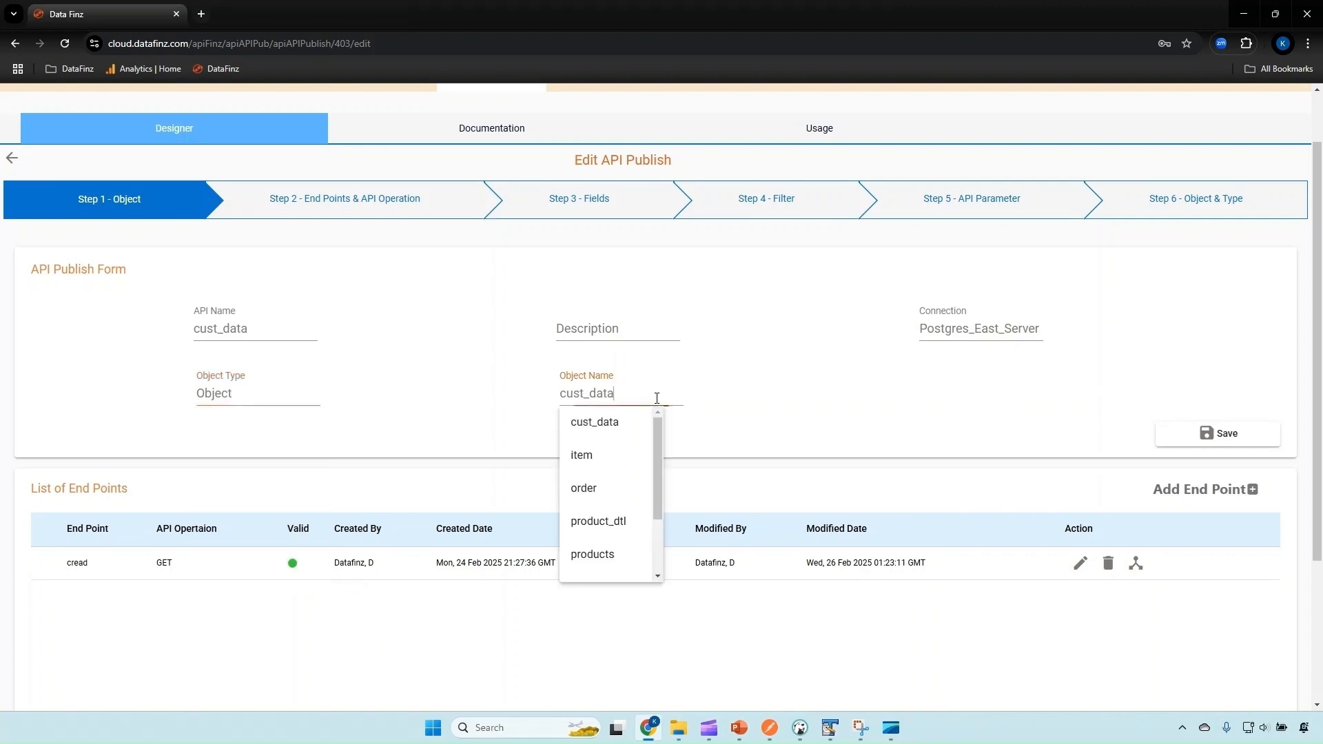
# Open the cust_data API's cread GET endpoint for editing, go through its fields, filter and API parameters, and finish it
pyautogui.click(803, 431)
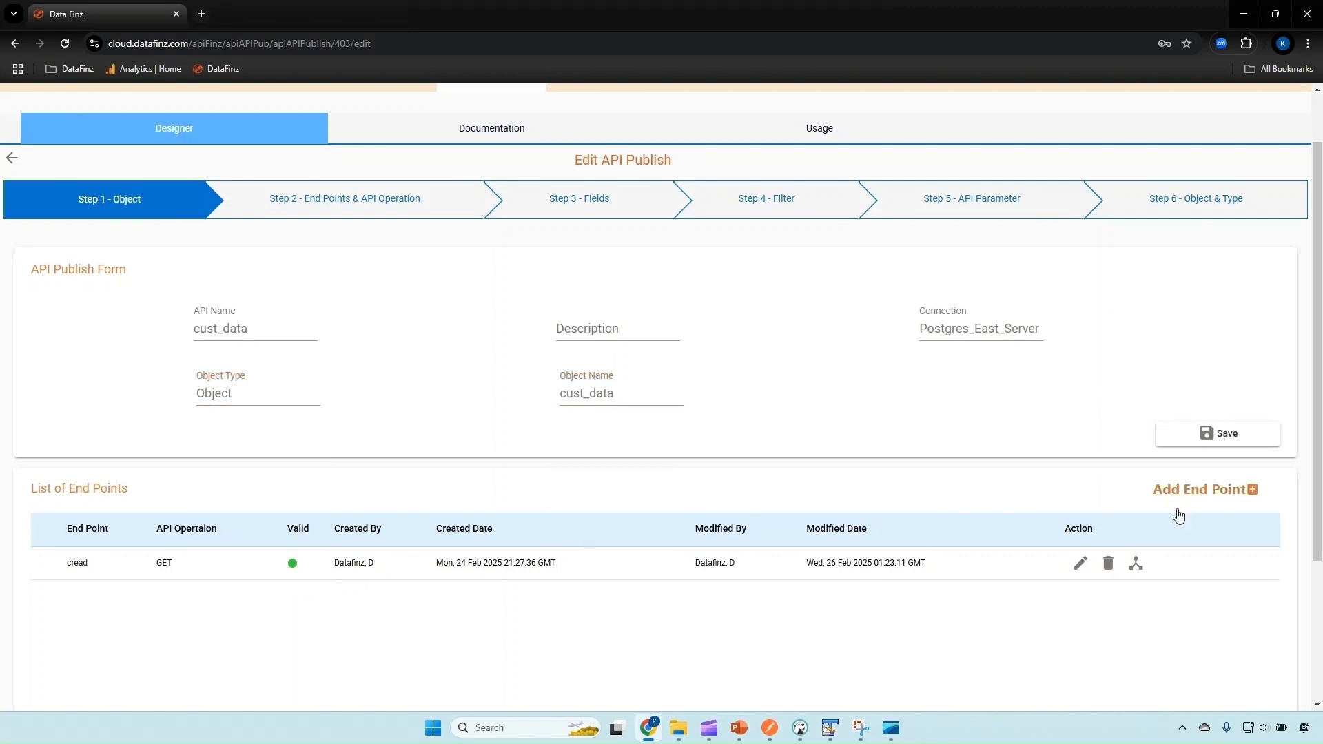
pyautogui.click(1080, 563)
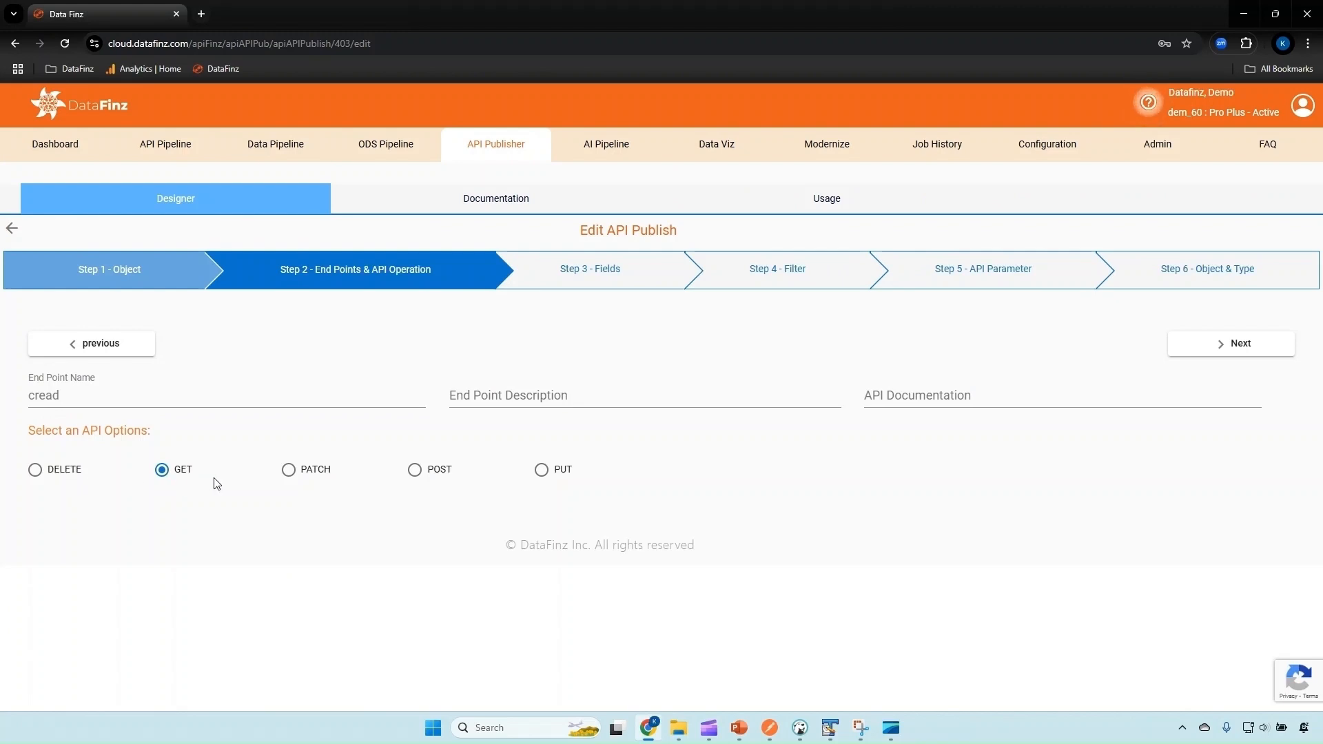
pyautogui.click(1193, 345)
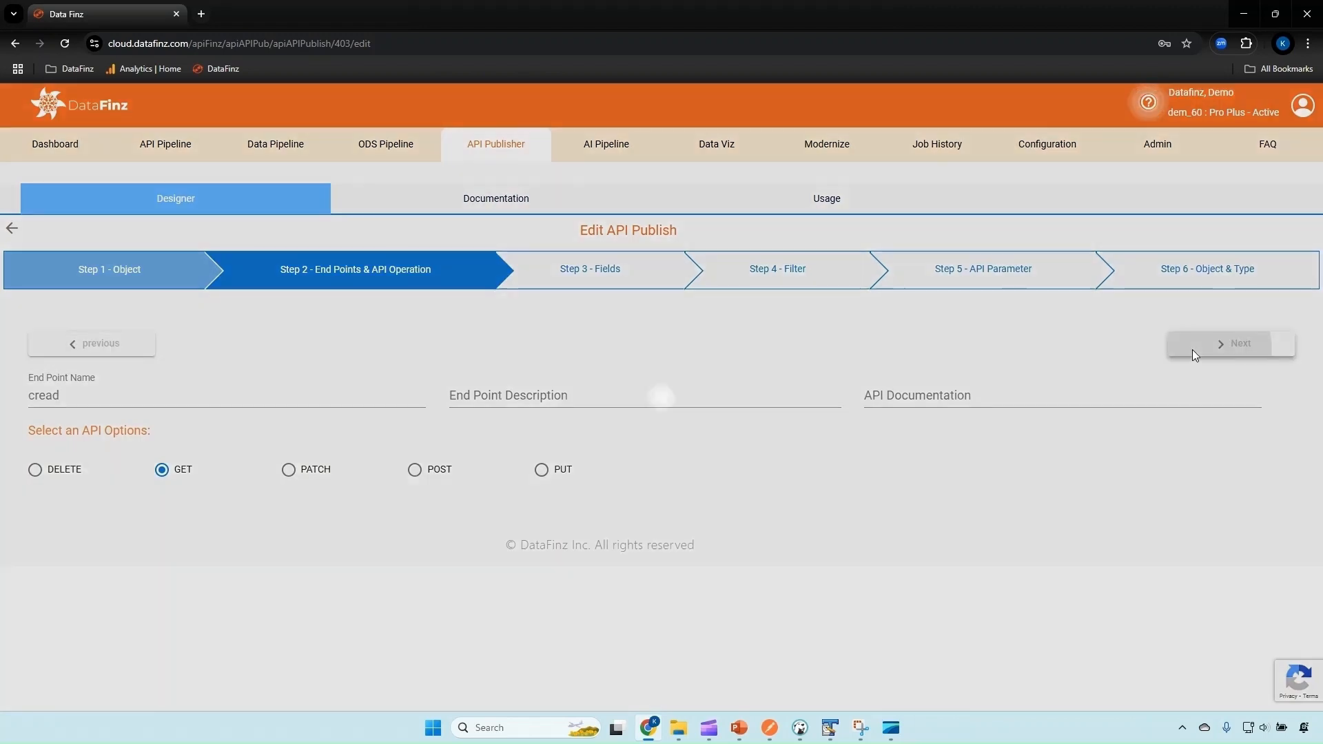
pyautogui.scroll(-1, 712, 431)
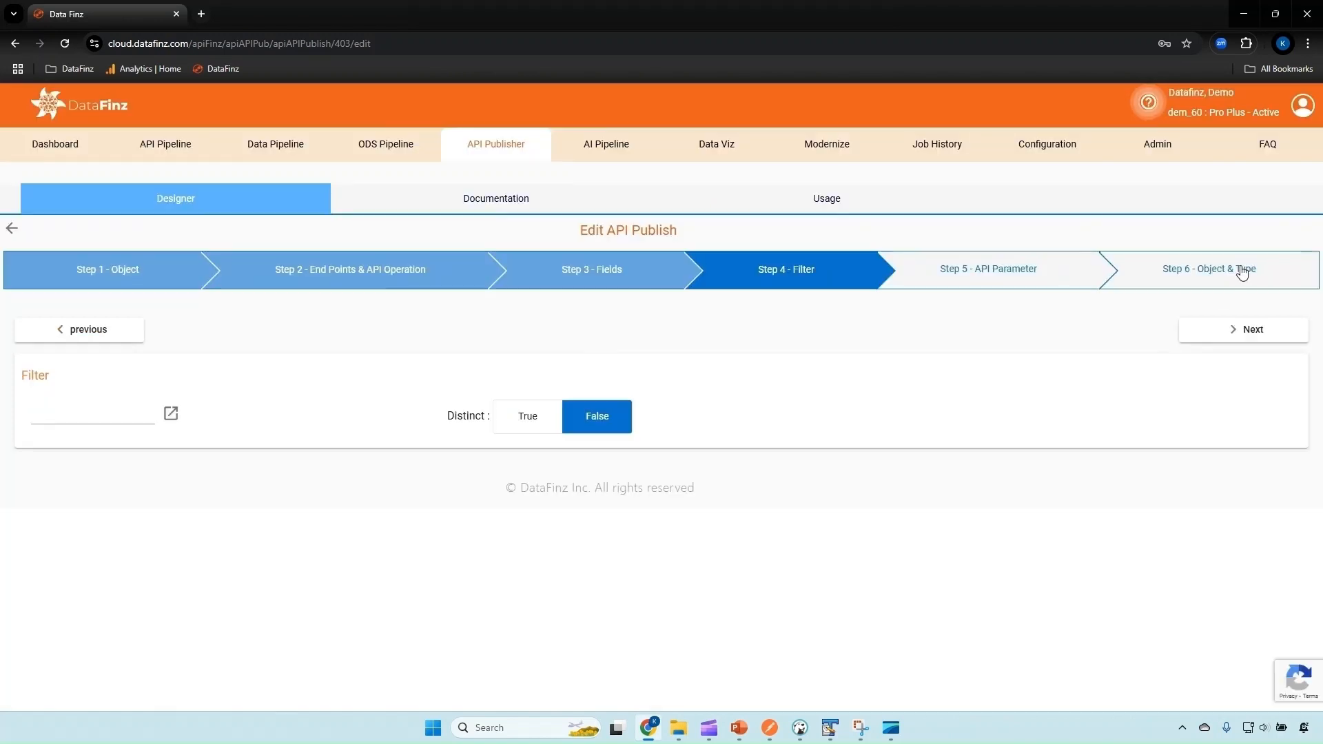
pyautogui.click(1237, 336)
pyautogui.click(1240, 331)
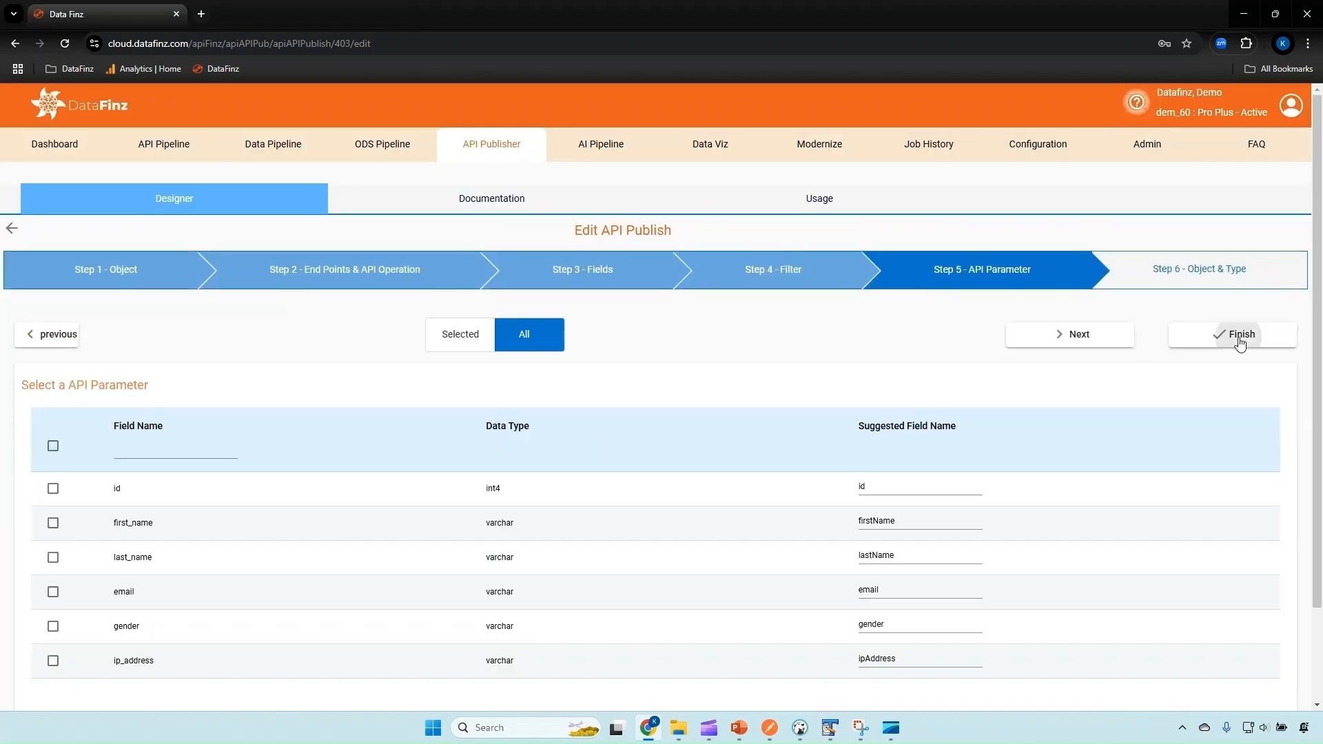
# Open the validation page of the cread endpoint, and return to the API publish form
pyautogui.scroll(-1, 1171, 414)
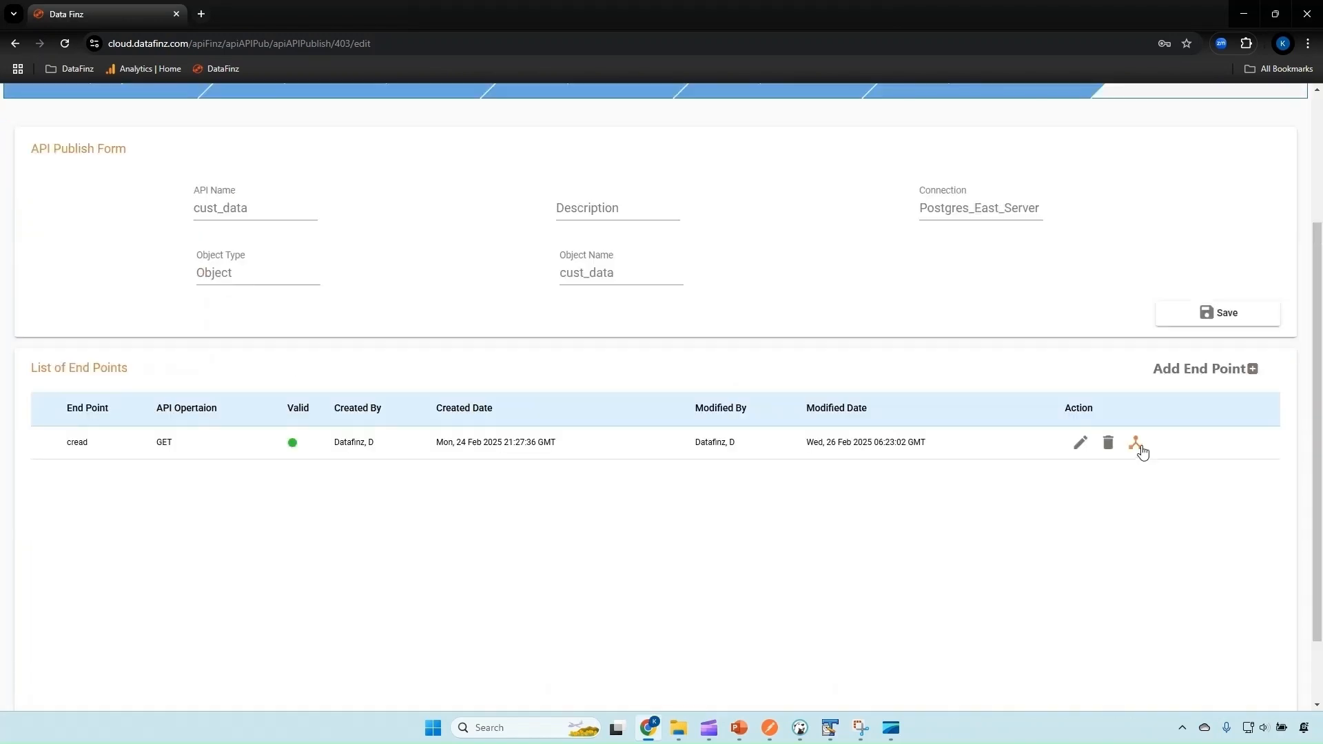
pyautogui.click(1139, 446)
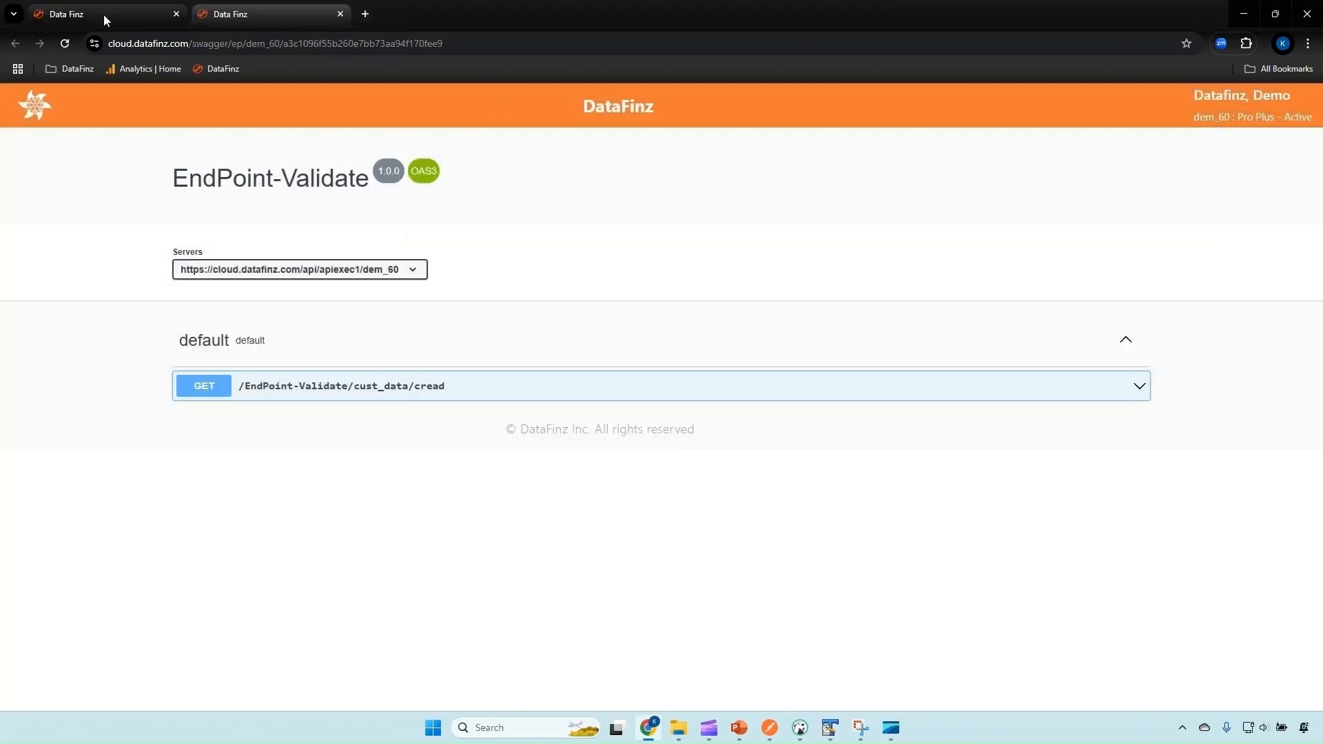
pyautogui.click(103, 14)
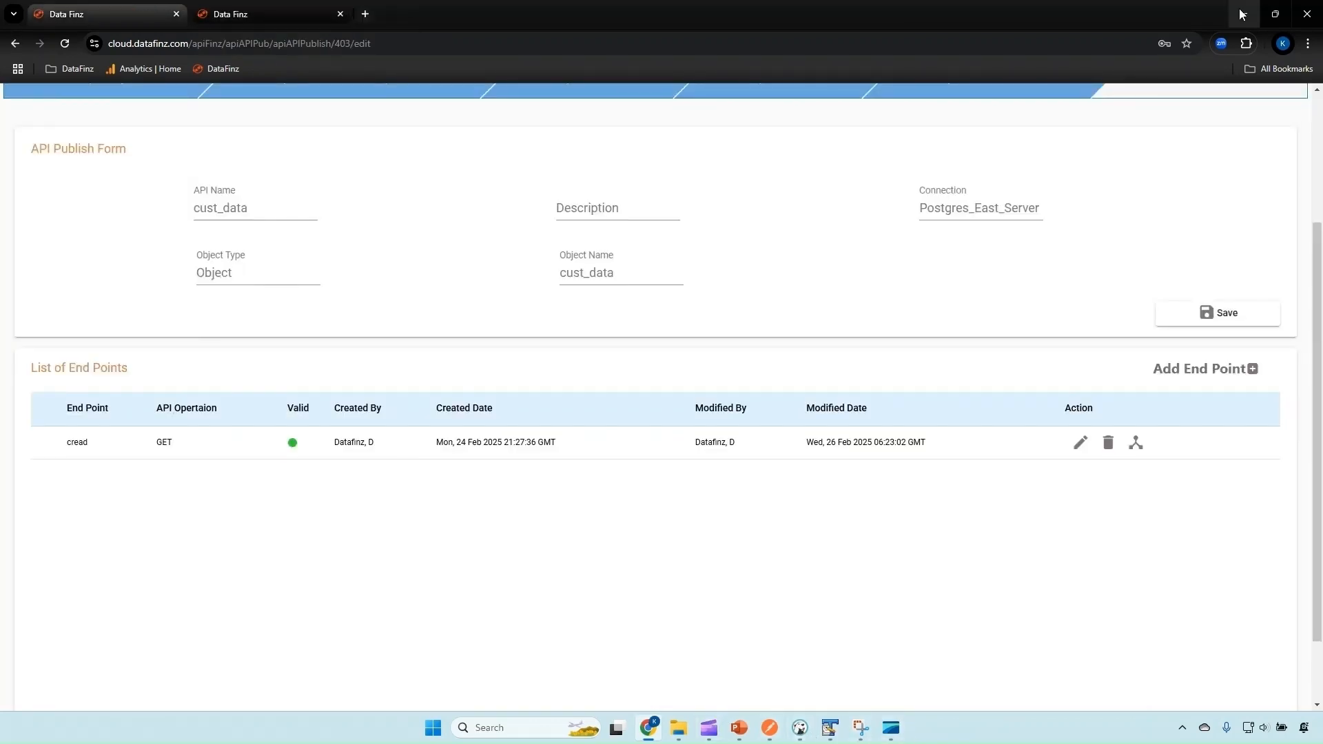
pyautogui.scroll(3, 570, 452)
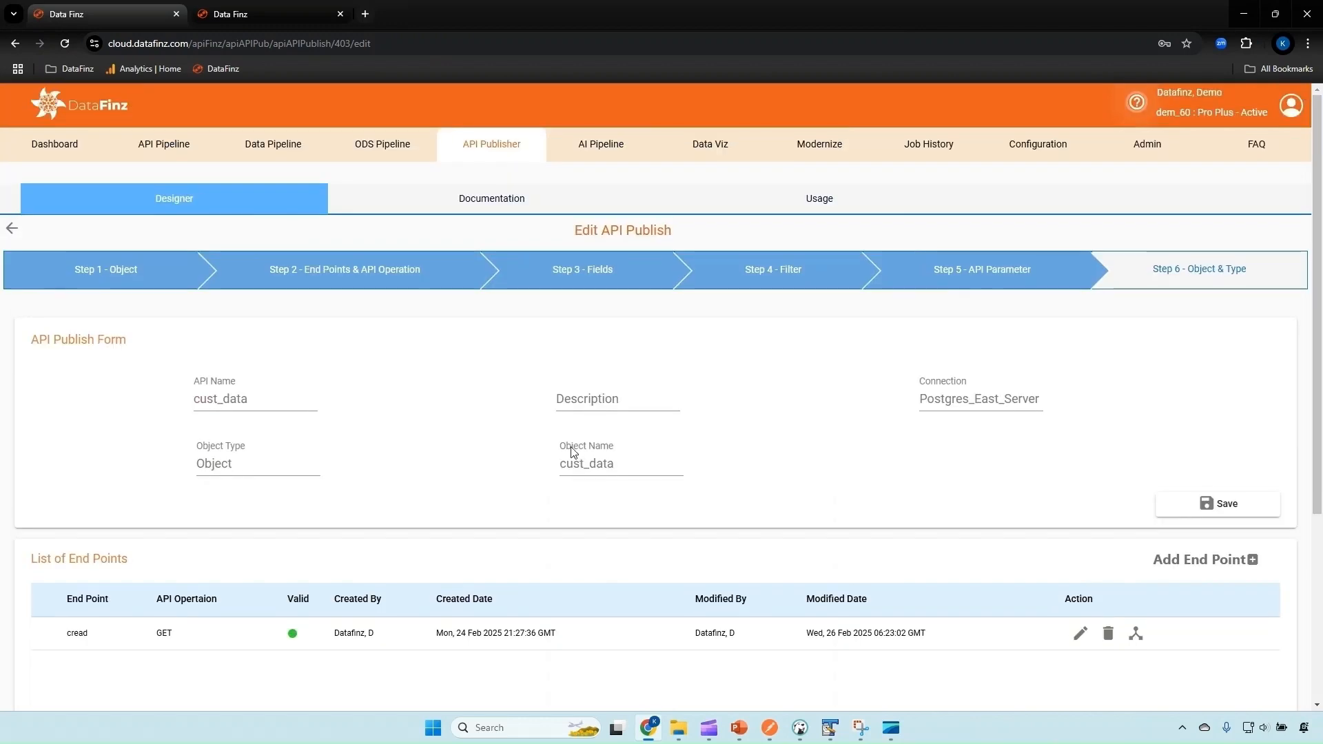
# Open the demoapi API documentation for editing, go through its authentication, module, IP whitelisting and end point steps, and finish it
pyautogui.click(468, 204)
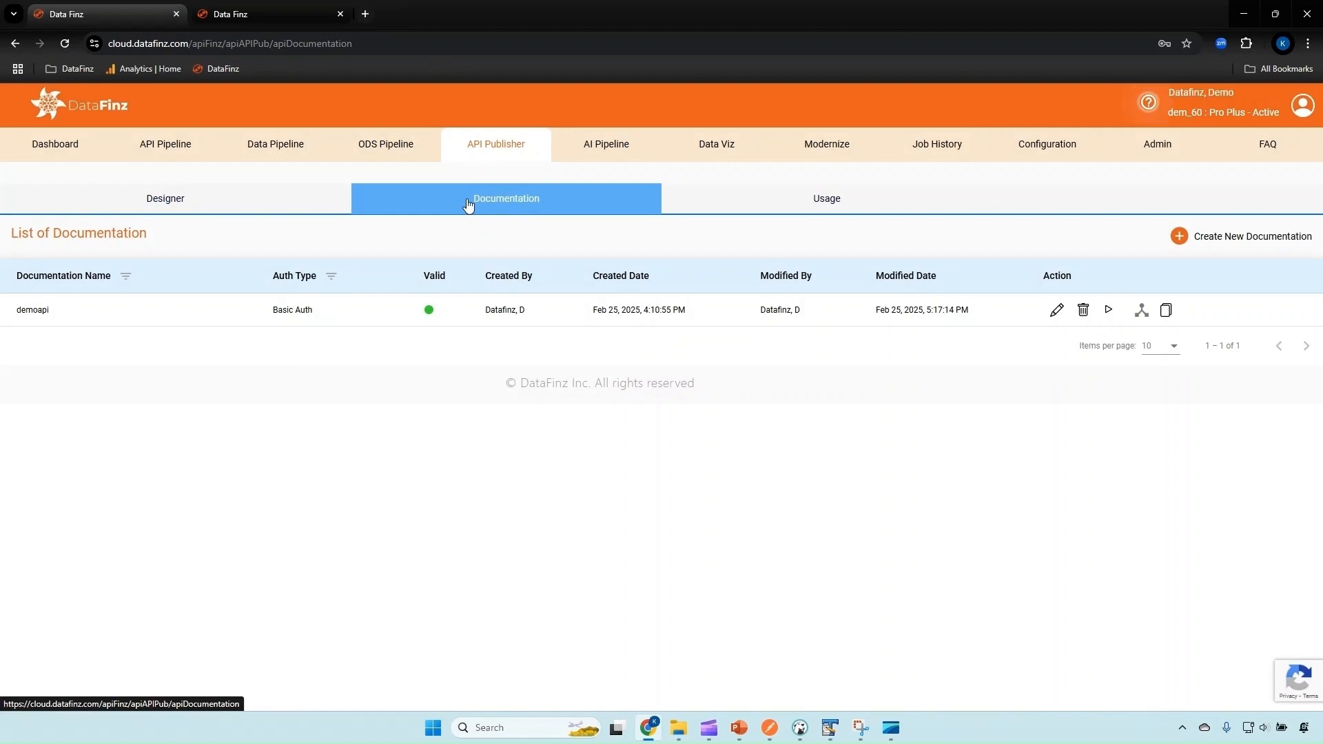
pyautogui.click(1054, 311)
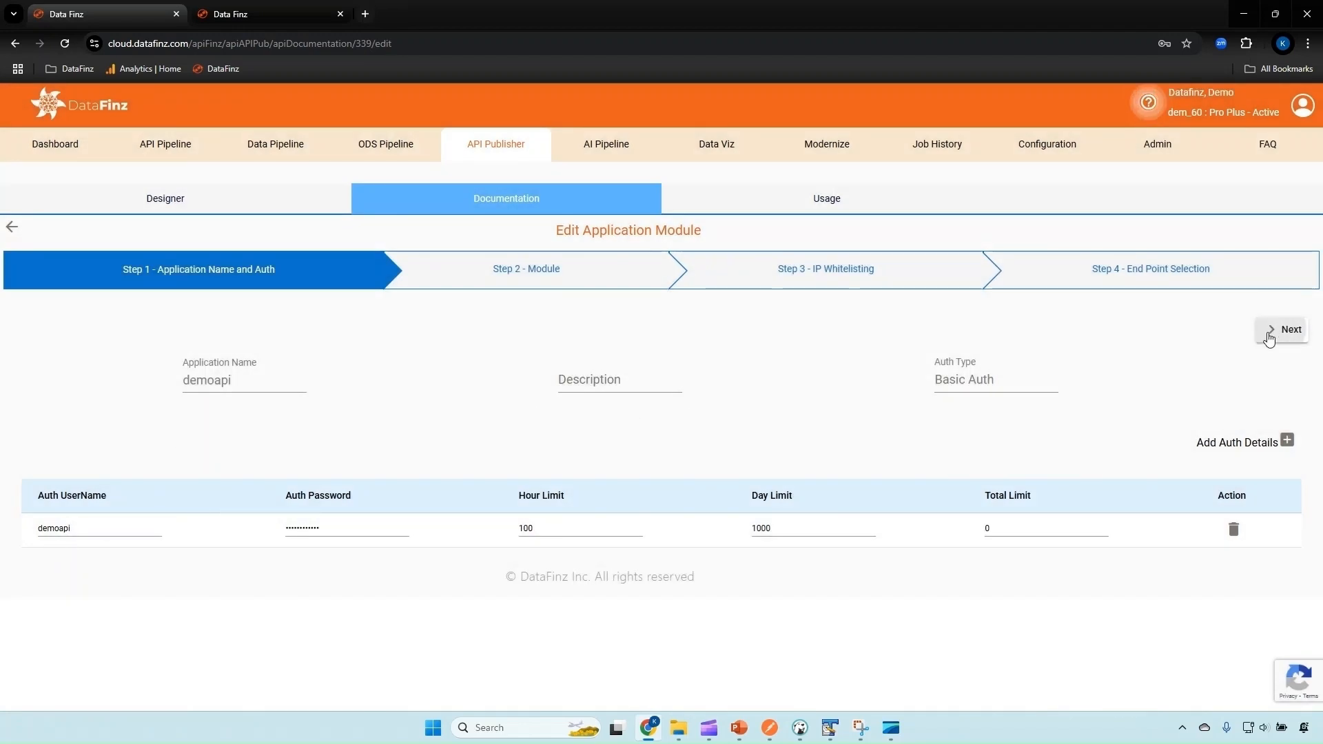
pyautogui.click(1283, 330)
pyautogui.click(1284, 329)
pyautogui.click(1283, 330)
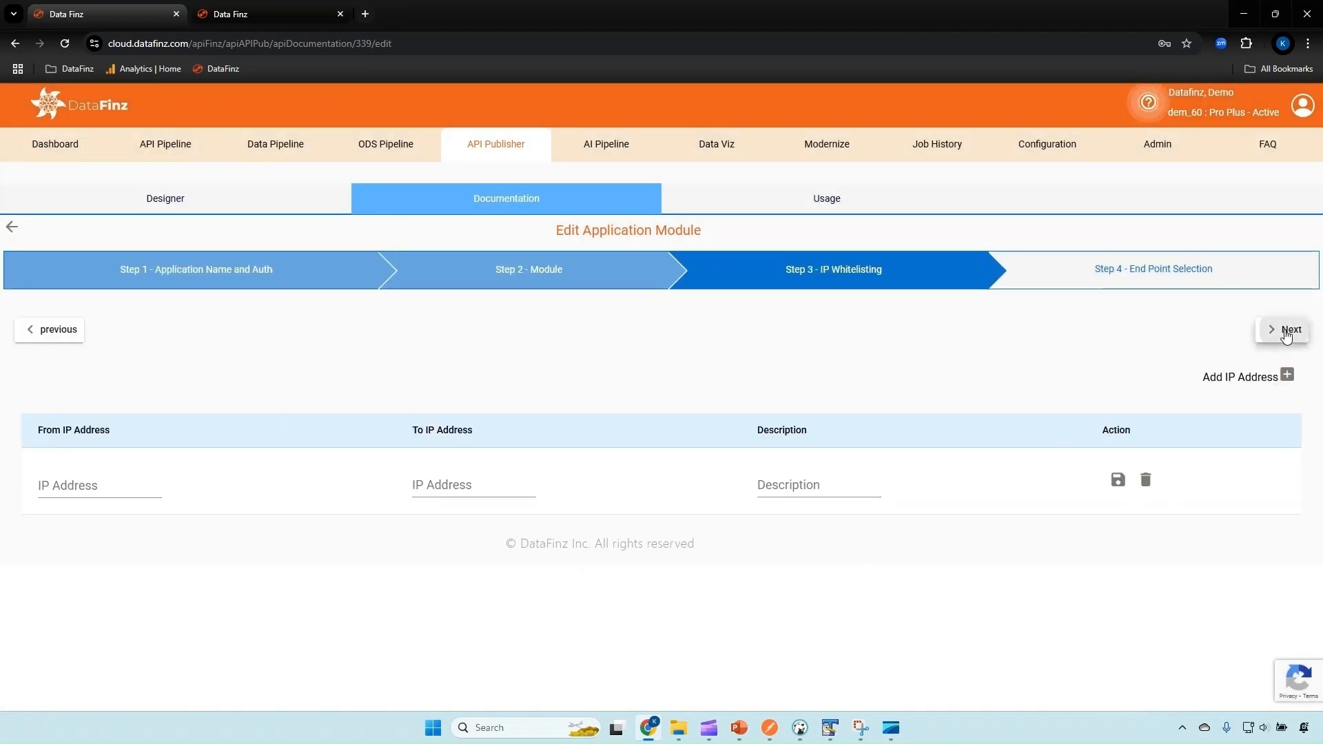
pyautogui.click(1282, 330)
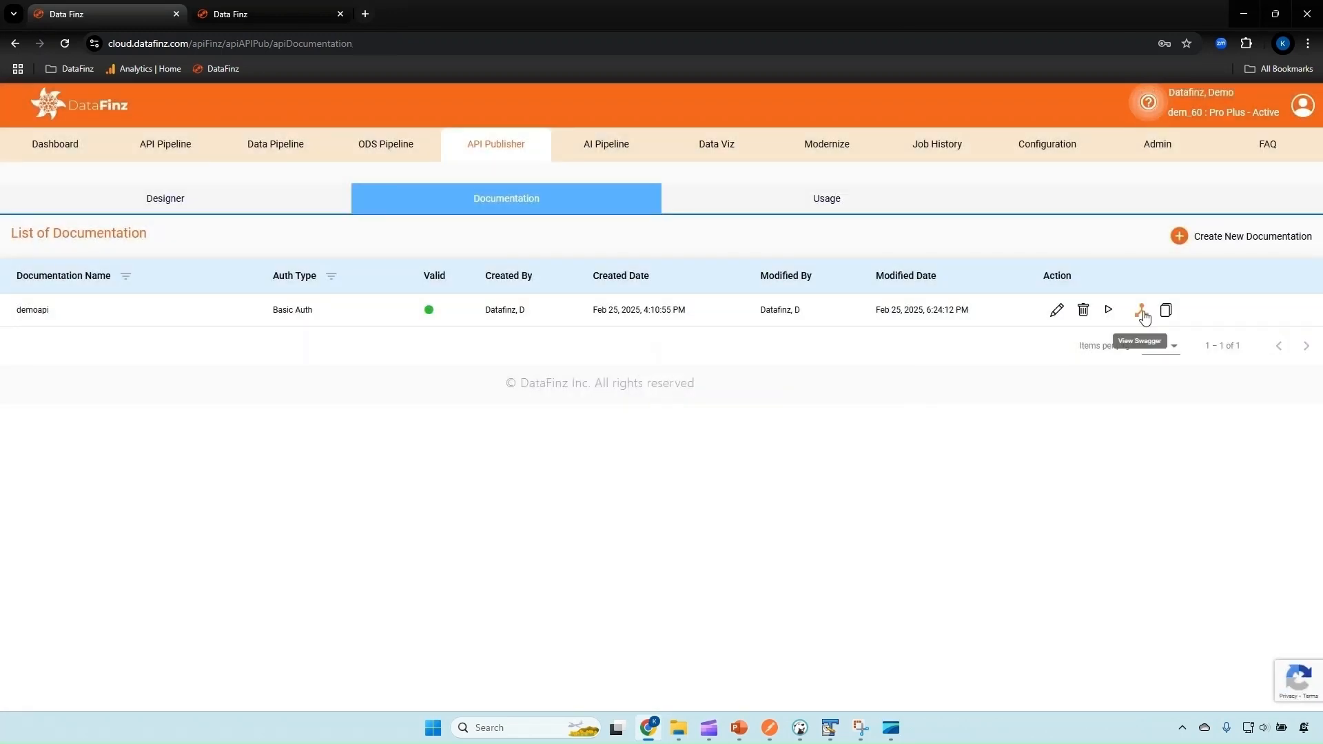
# View the demoapi documentation in Swagger and authorize it with the Basic Auth username and password
pyautogui.click(1141, 312)
pyautogui.click(1073, 129)
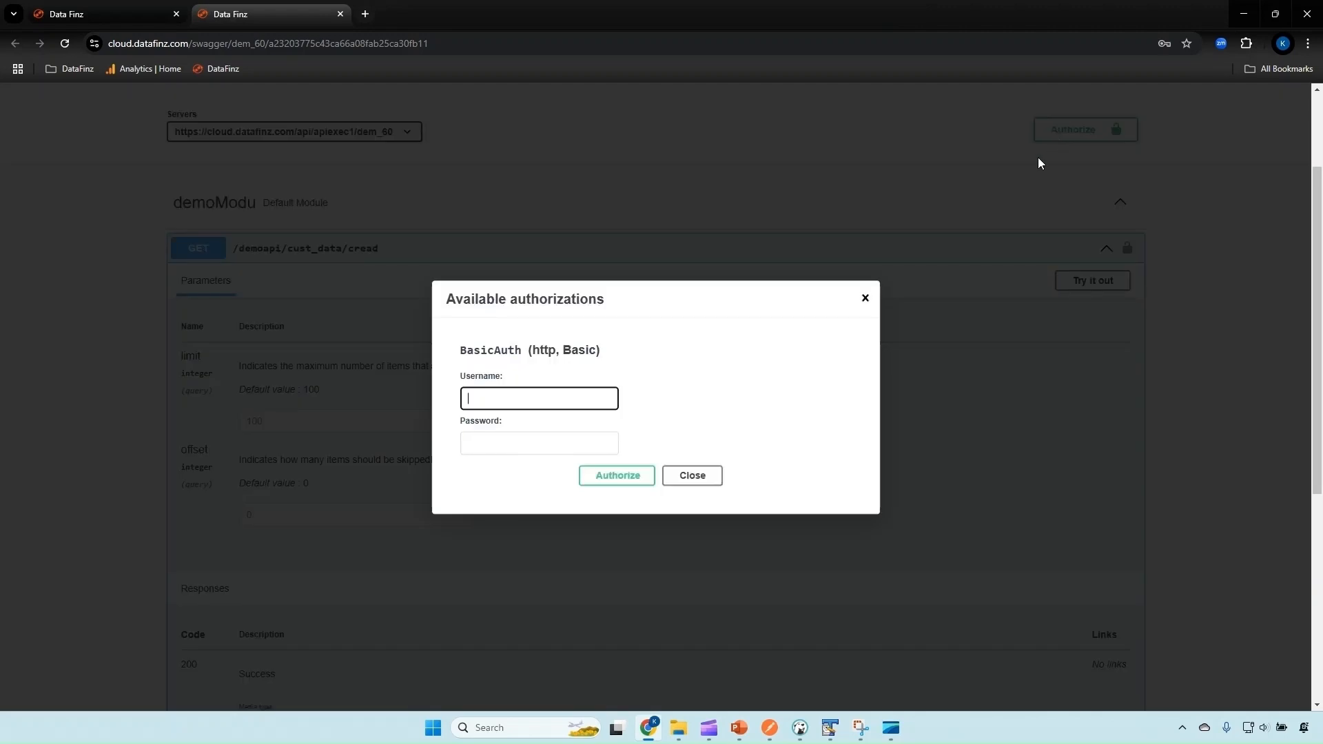
pyautogui.click(609, 474)
pyautogui.click(694, 451)
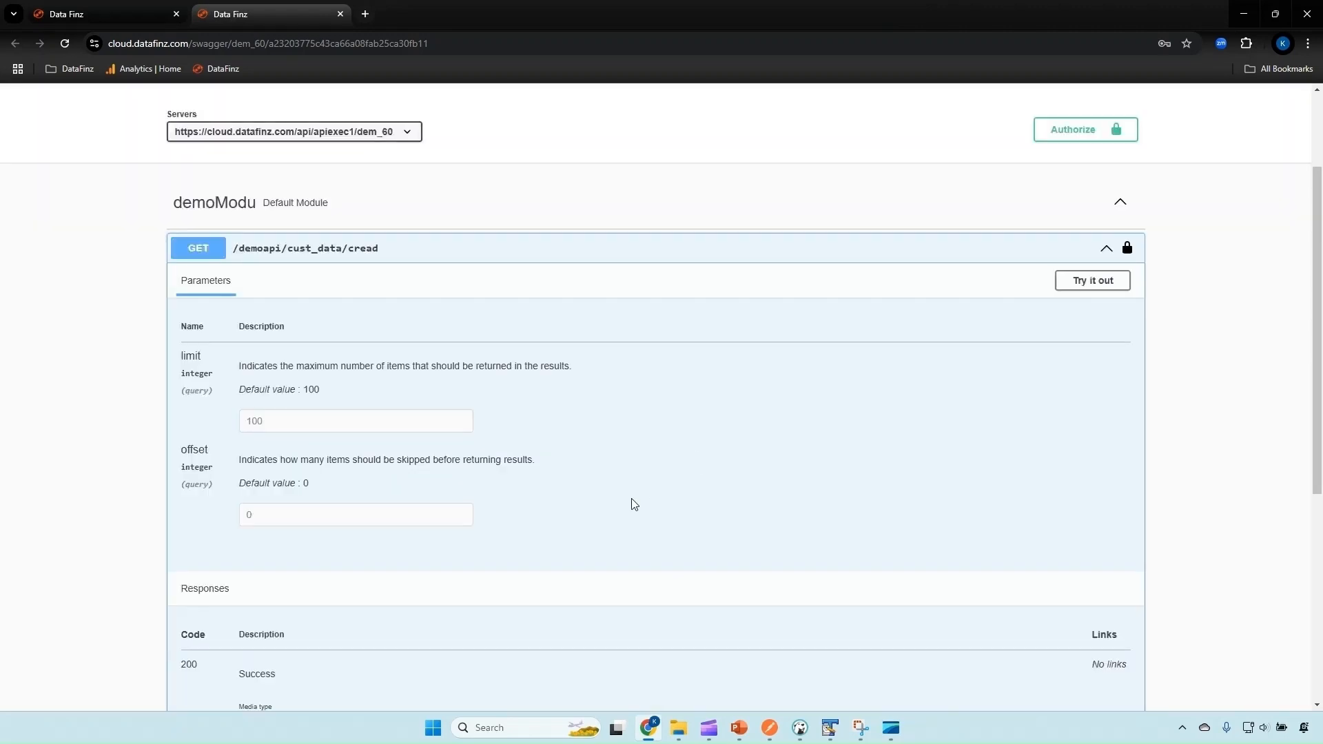
# Try out the cust_data/cread GET endpoint with limit 100 and offset 0, and view the server response
pyautogui.click(1093, 287)
pyautogui.click(694, 524)
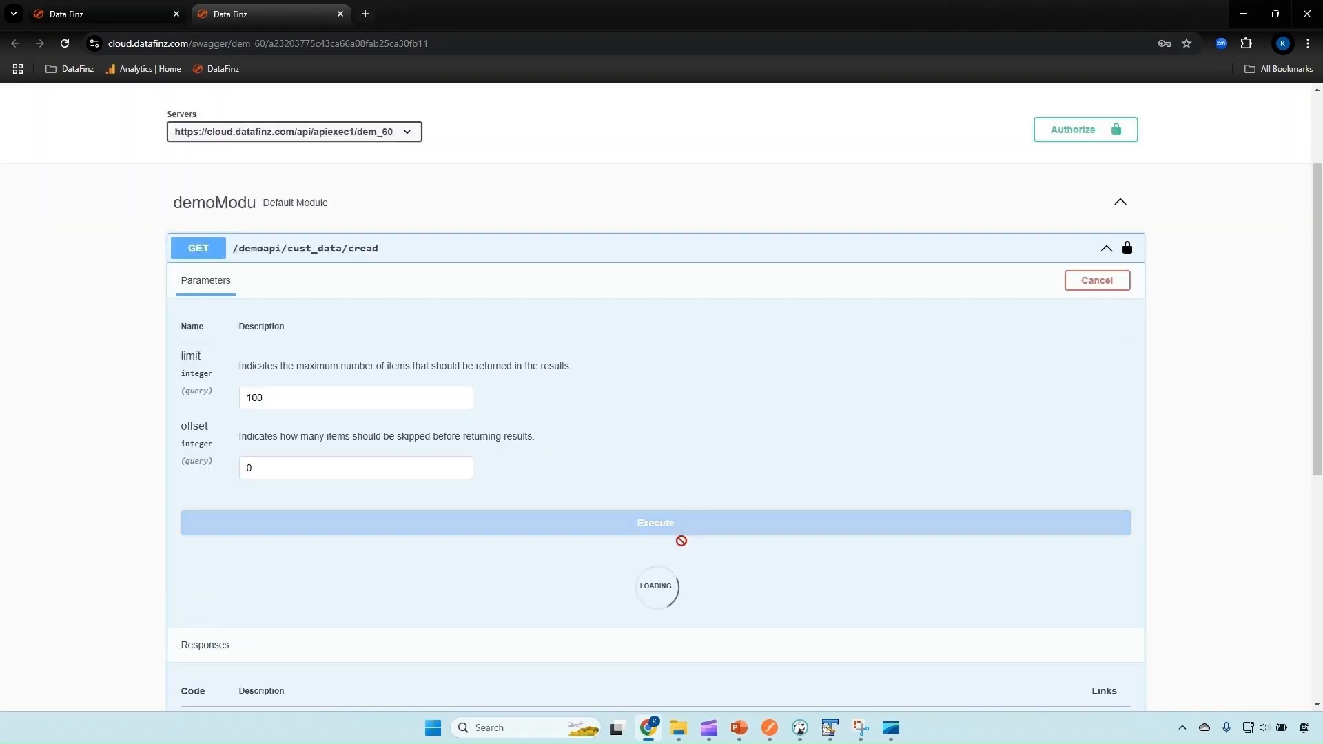
pyautogui.scroll(-6, 310, 483)
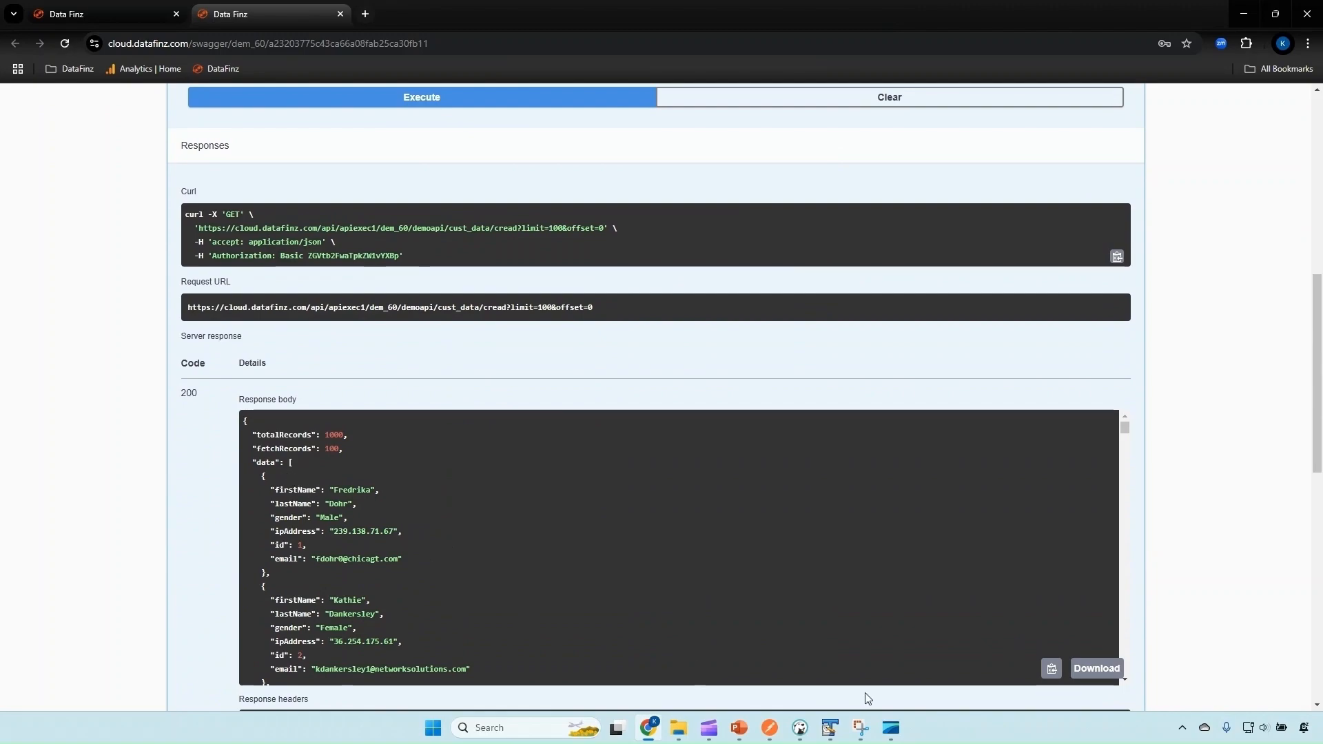
# Switch to DBeaver and examine the SQL code of the TransferAmount stored procedure
pyautogui.click(800, 728)
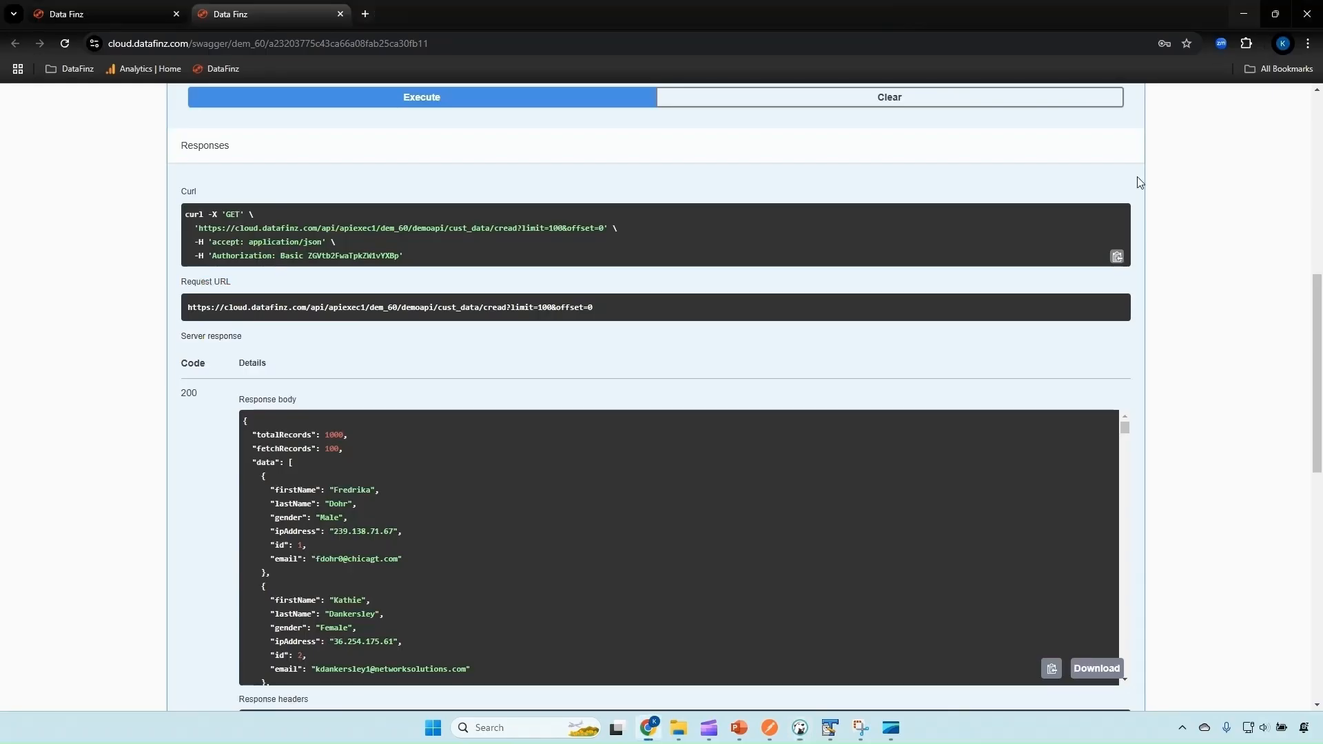
pyautogui.click(1243, 7)
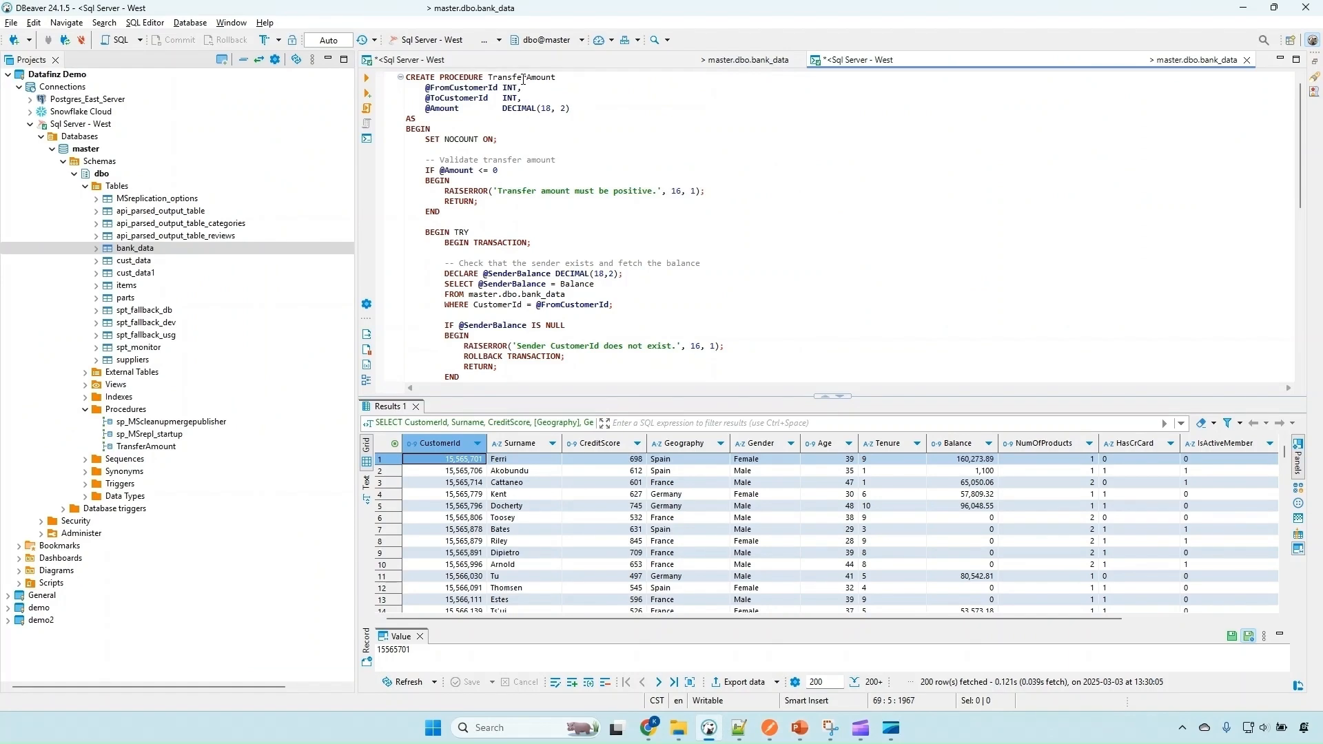
pyautogui.doubleClick(531, 80)
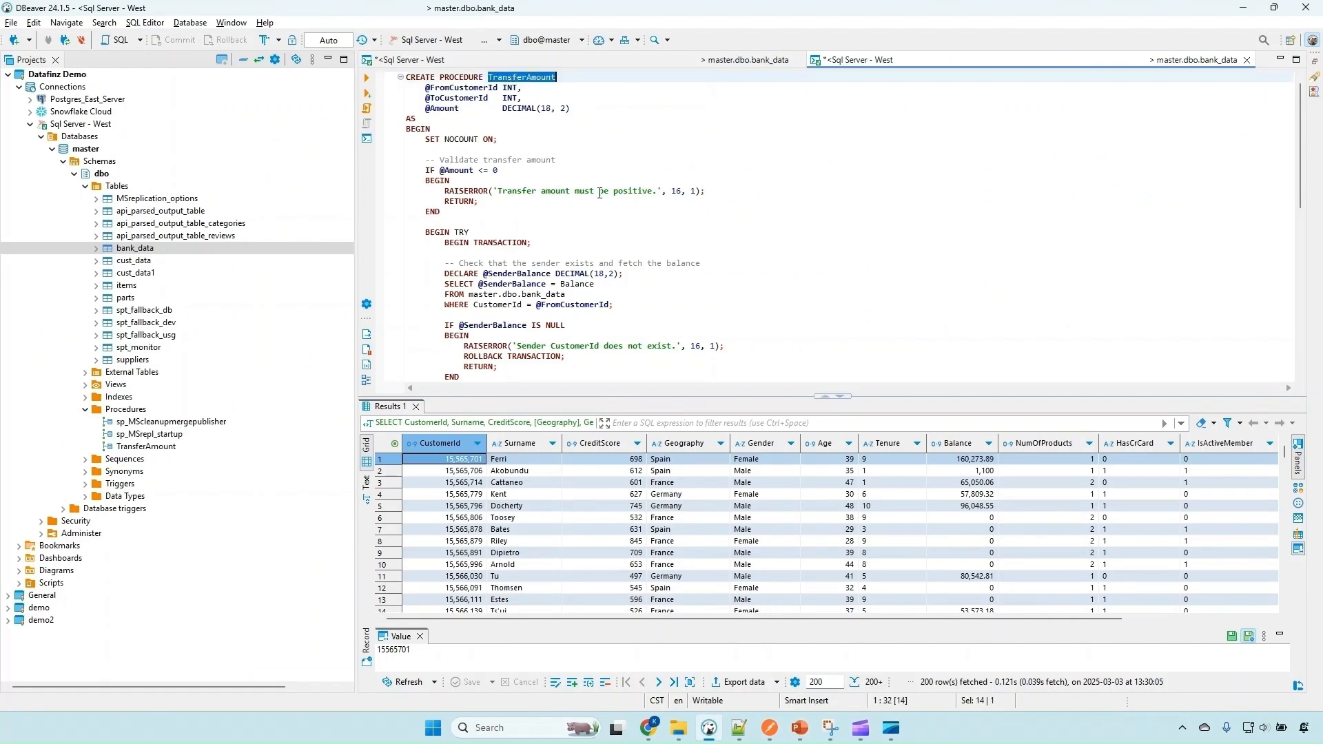
pyautogui.scroll(-4, 600, 193)
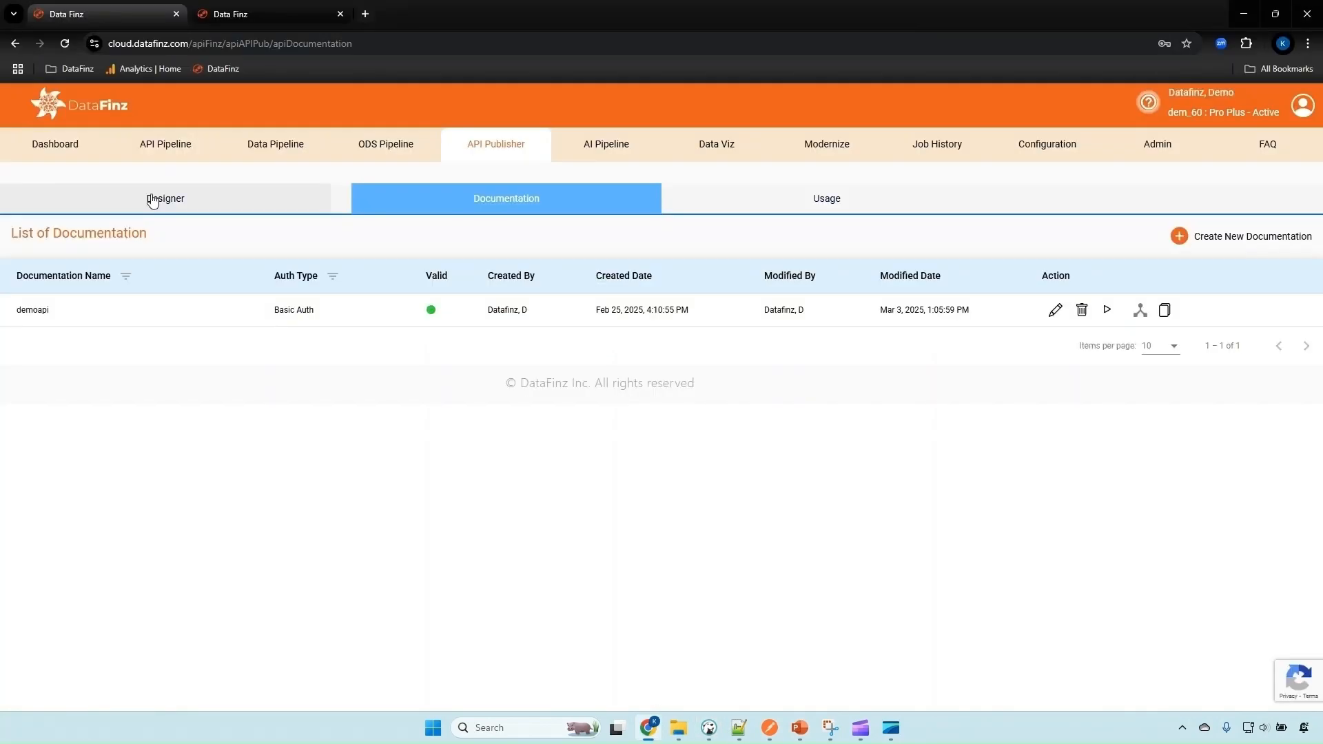
# Switch to DataFinz, open the spBankData API for editing in the API designer, and view its object type options
pyautogui.click(152, 201)
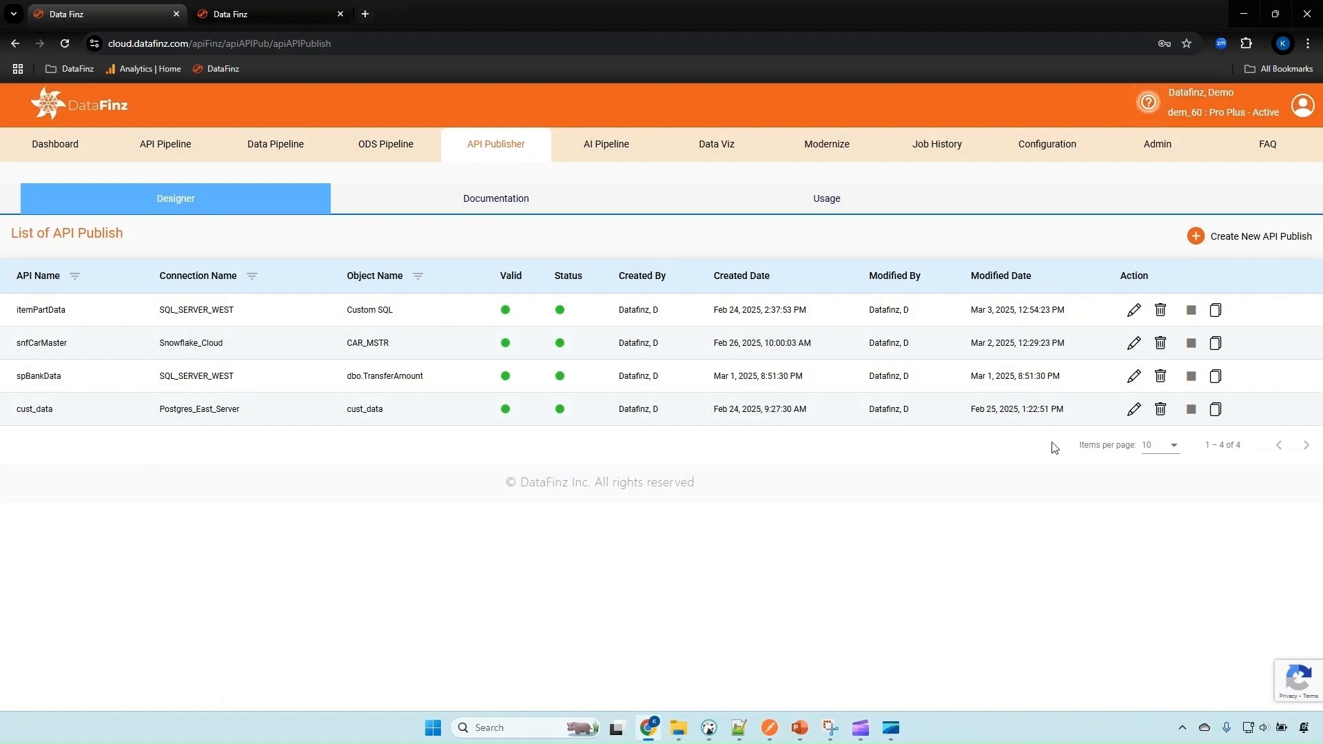
pyautogui.click(1134, 375)
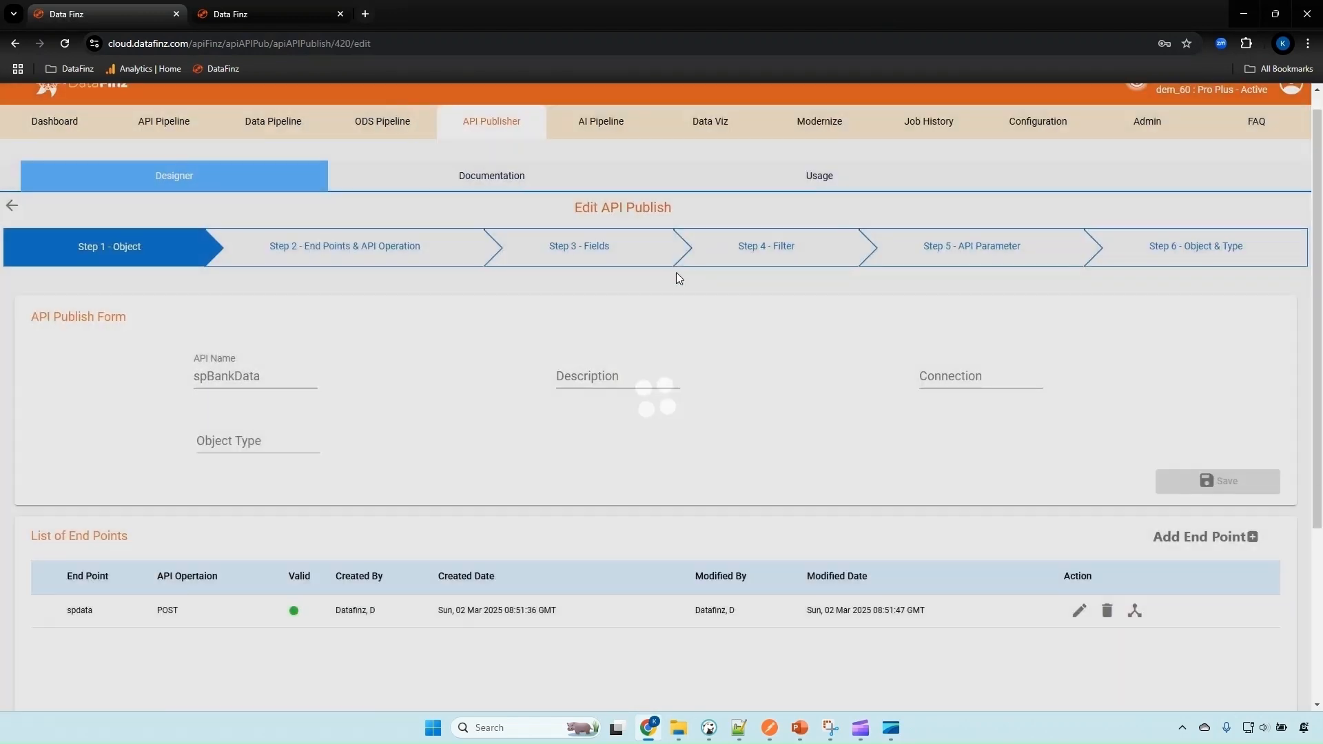
pyautogui.scroll(-4, 675, 273)
pyautogui.scroll(2, 689, 262)
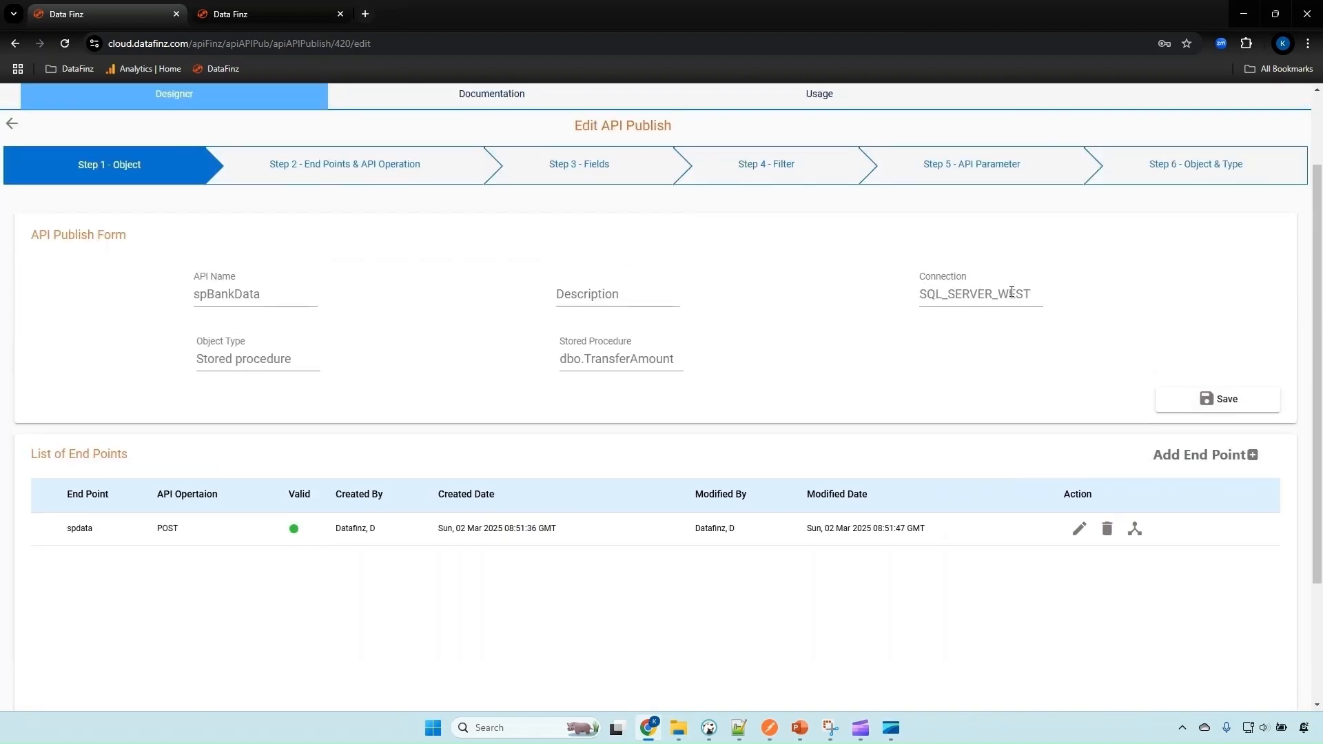
pyautogui.click(316, 360)
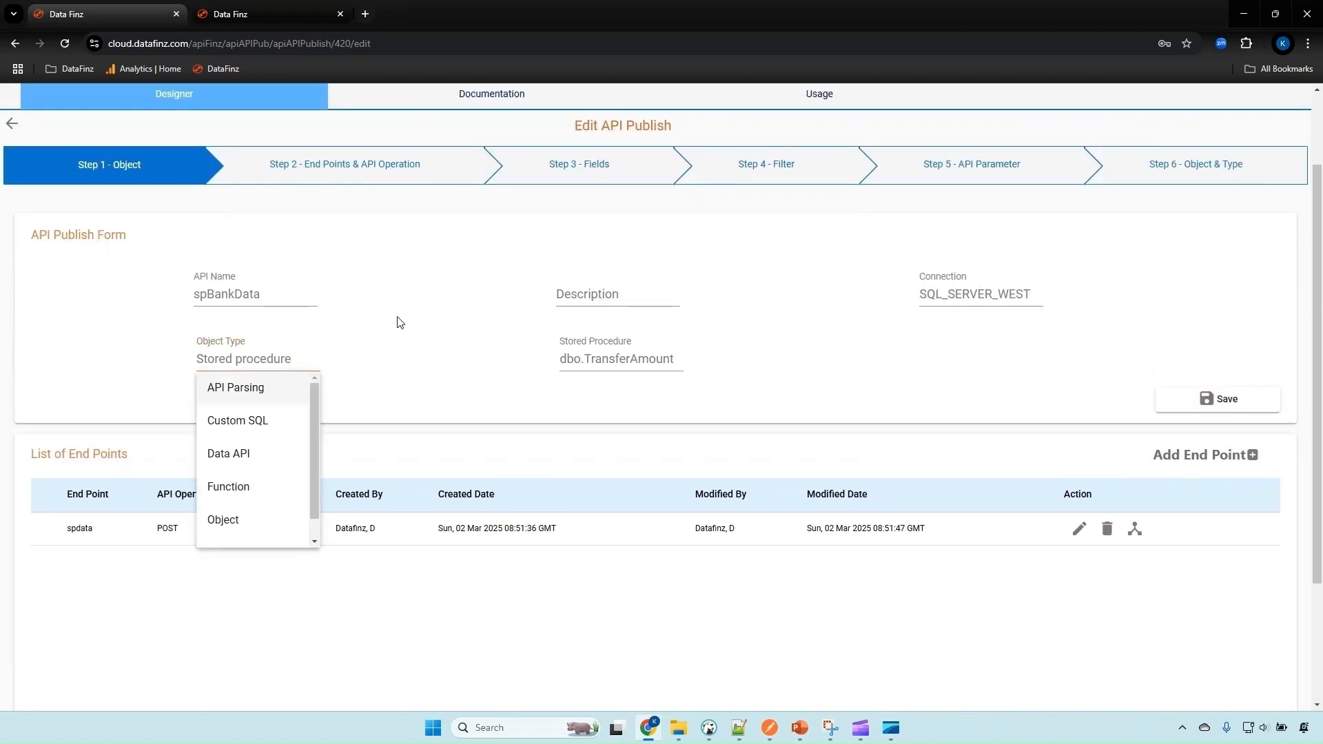
pyautogui.click(399, 322)
# Open spBankData's spdata POST endpoint for editing, go through its fields, filter and API parameters, and finish it
pyautogui.click(1080, 531)
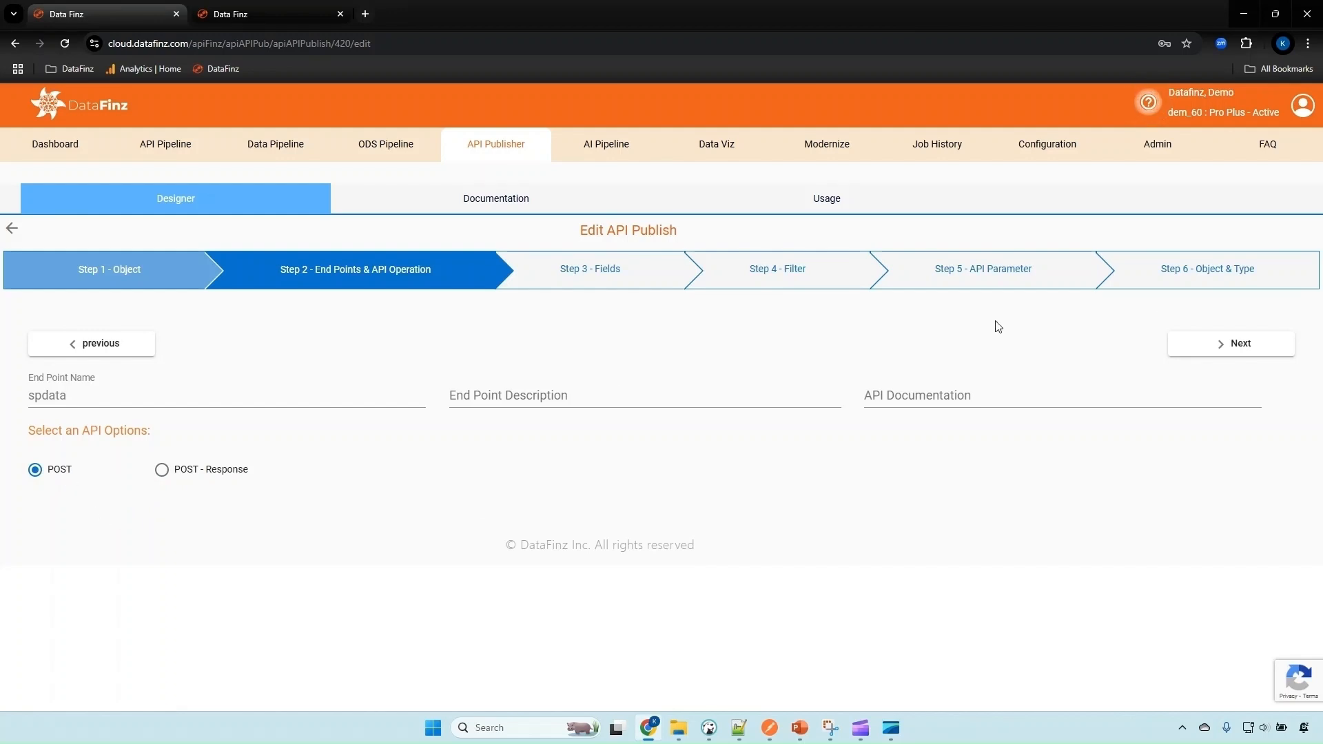
pyautogui.click(1198, 346)
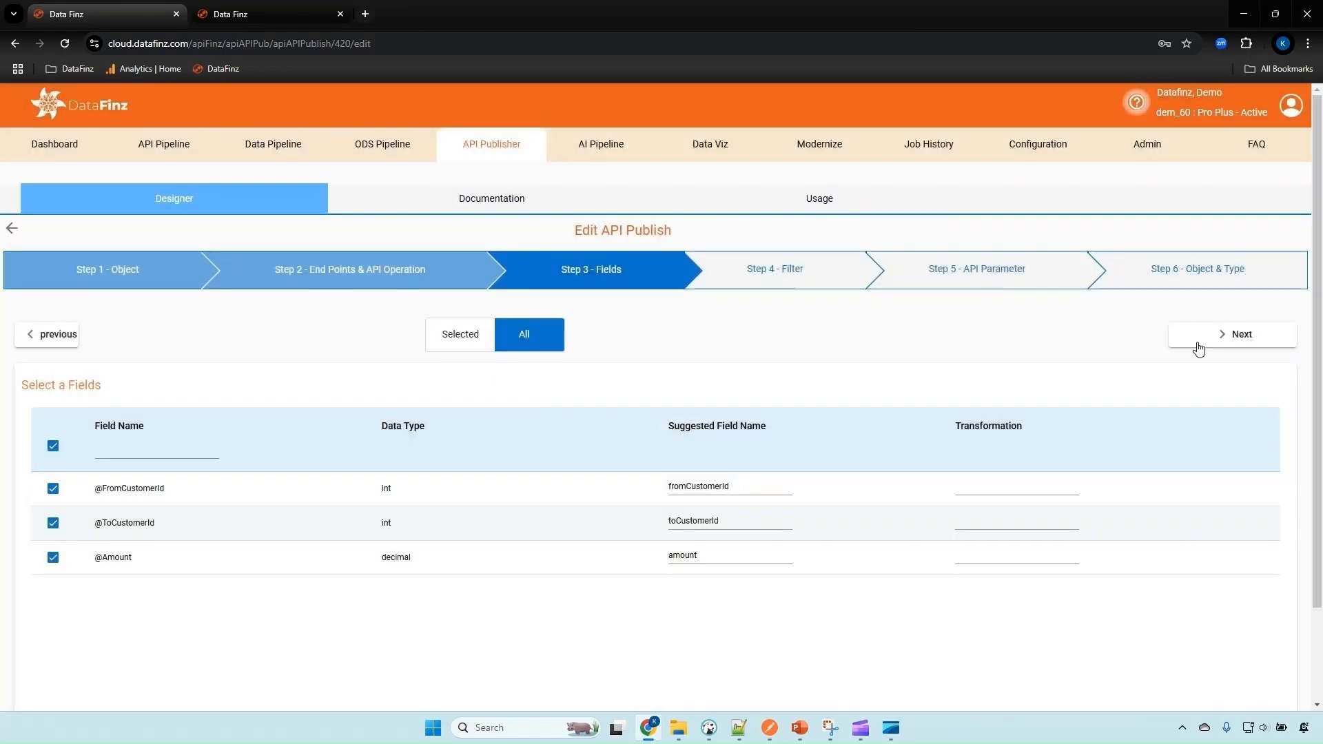
pyautogui.click(1199, 344)
pyautogui.click(1211, 337)
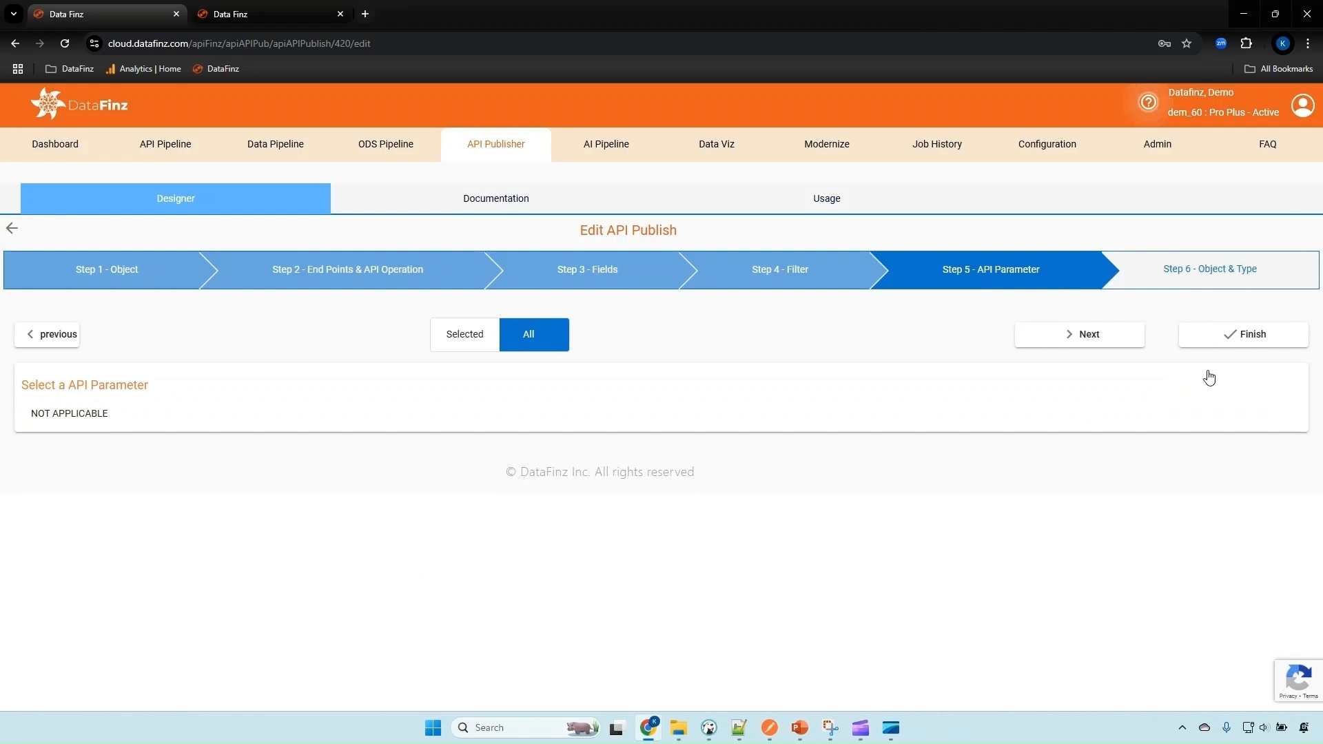
pyautogui.click(1221, 337)
pyautogui.scroll(-4, 538, 417)
pyautogui.scroll(2, 540, 421)
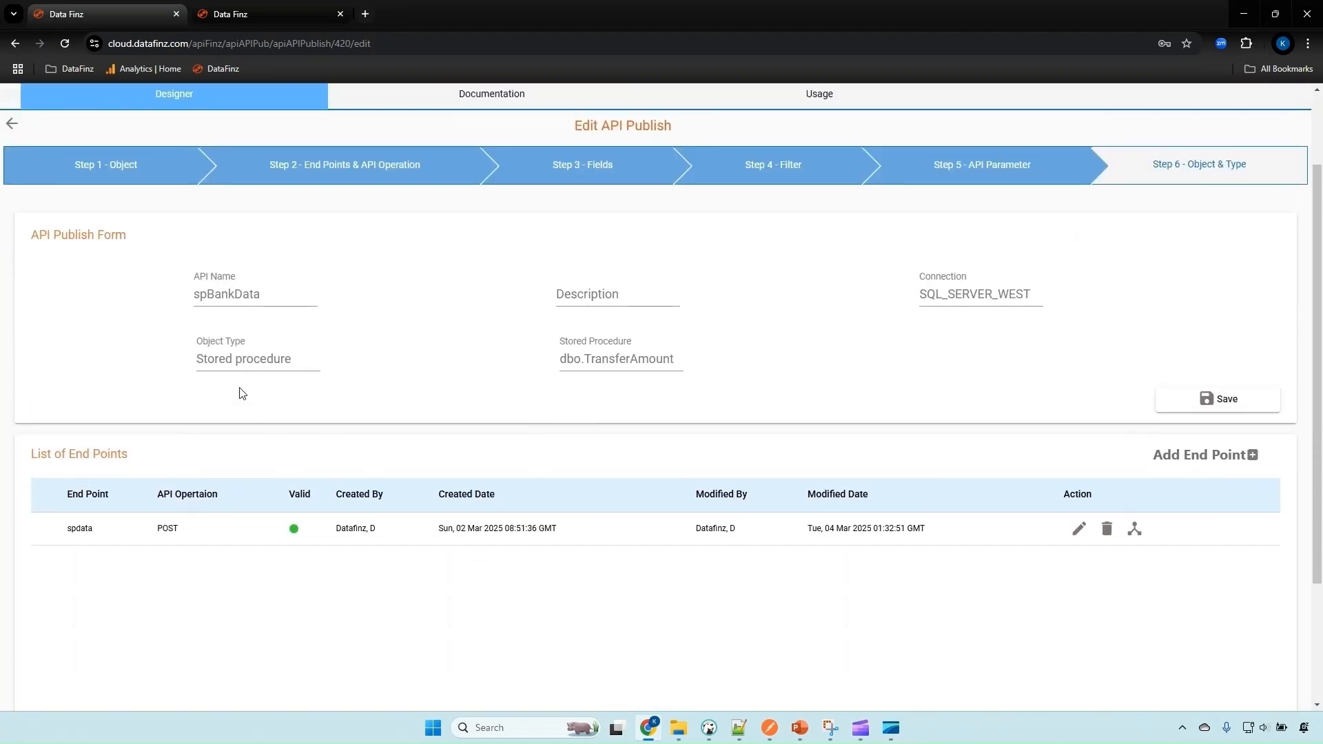
pyautogui.scroll(1, 388, 449)
pyautogui.scroll(1, 389, 449)
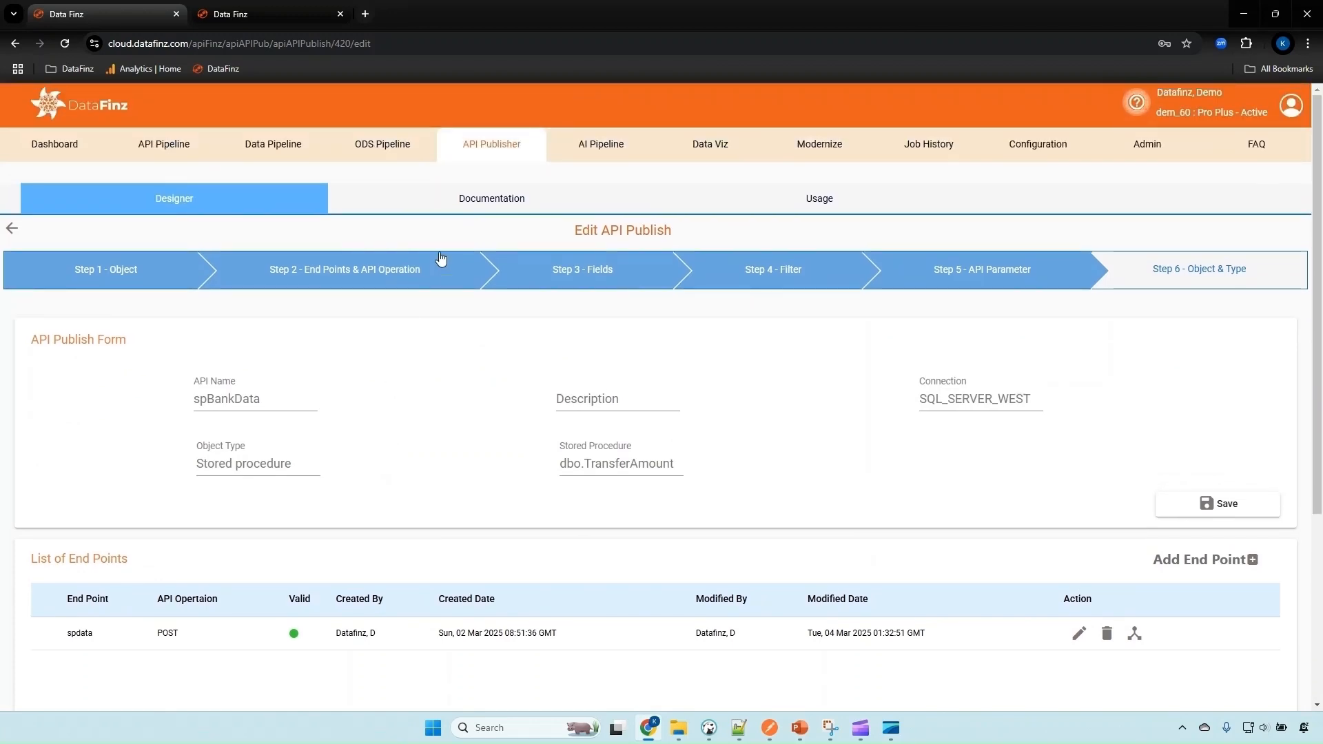
# Open the list of API documentation and switch to the neighbouring browser tab
pyautogui.click(449, 200)
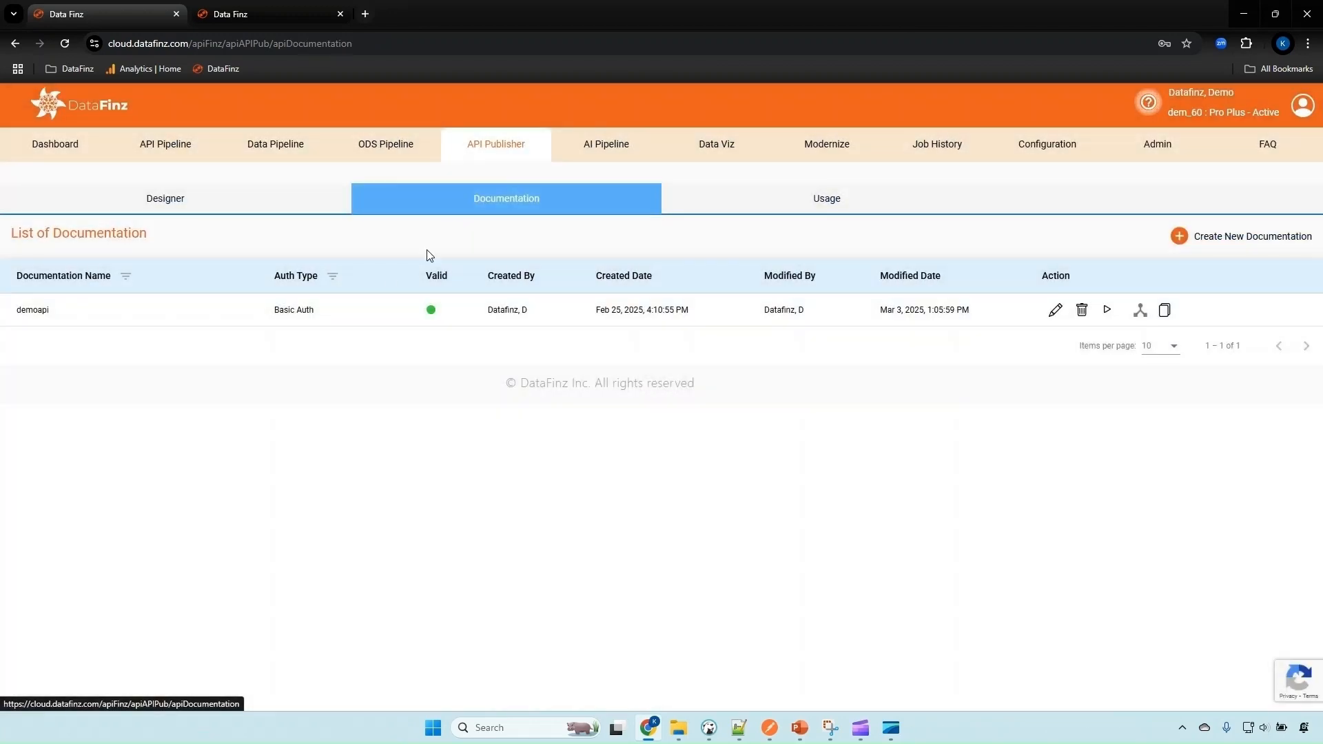
pyautogui.hotkey('ctrl', 'Tab')
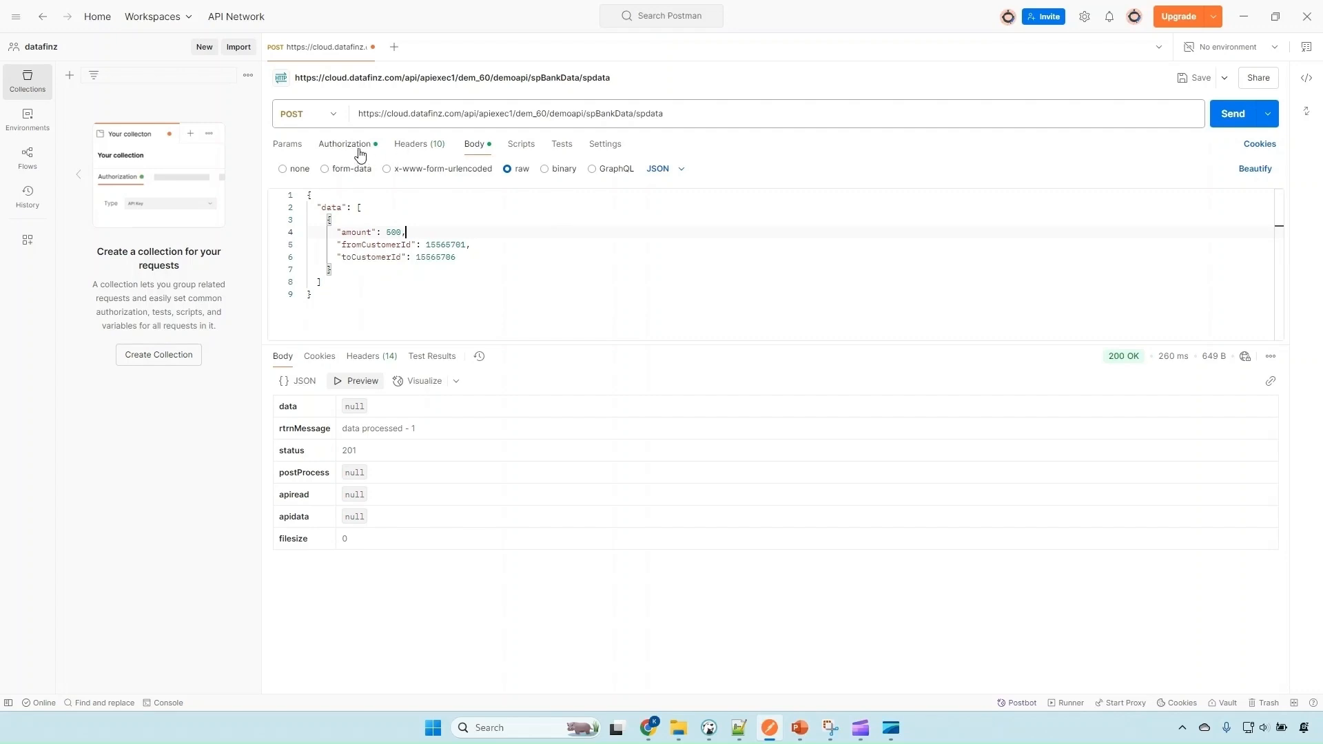
# In Postman, check the transfer amount in the JSON body, send the spBankData/spdata POST request, and switch to DBeaver
pyautogui.doubleClick(394, 232)
pyautogui.click(1230, 113)
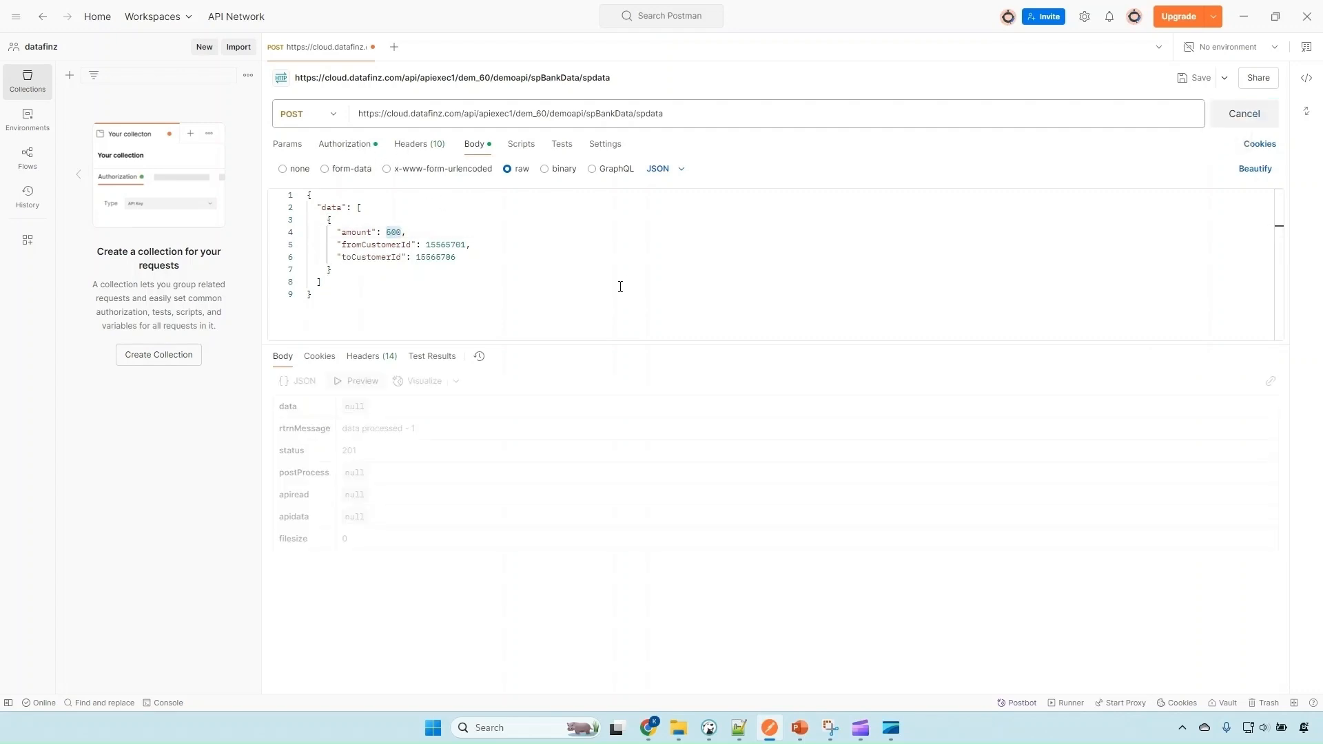
pyautogui.click(710, 728)
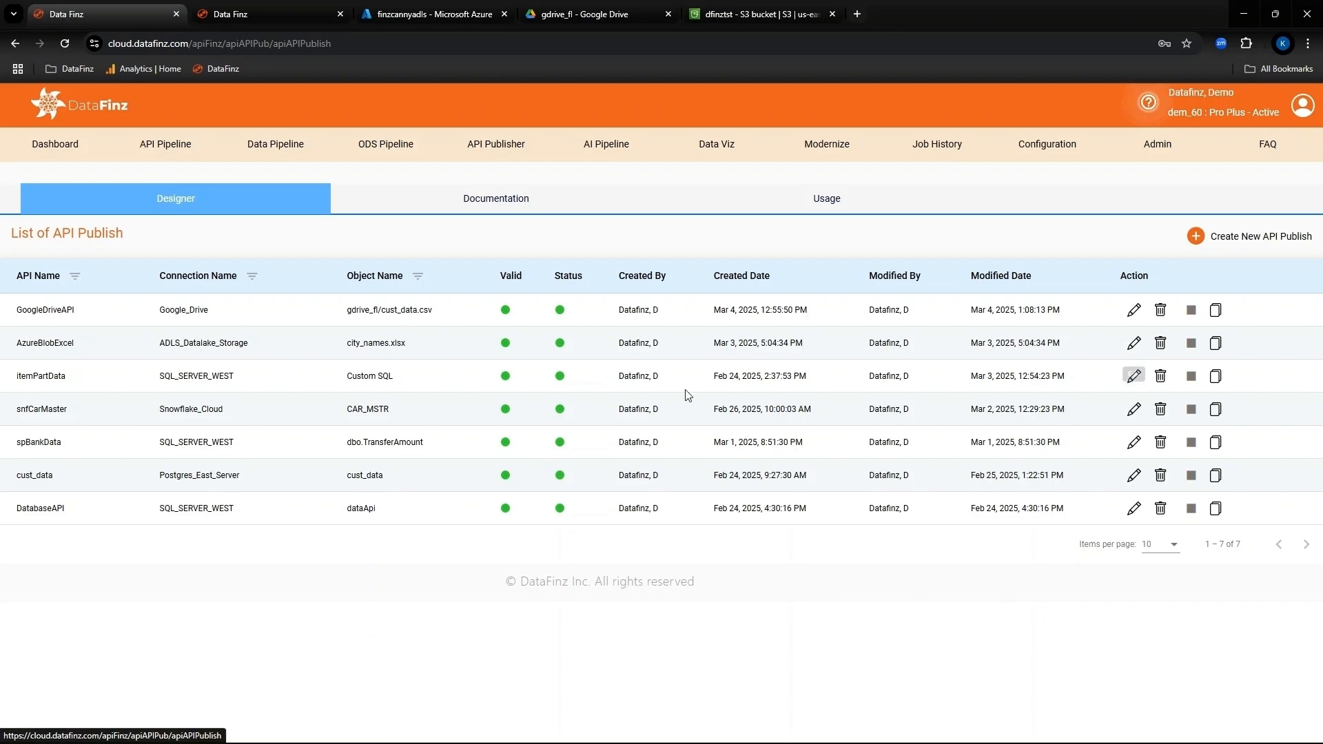
# In the DataFinz API designer, open the AzureBlobExcel API for editing and view the files available as its object name
pyautogui.click(1134, 343)
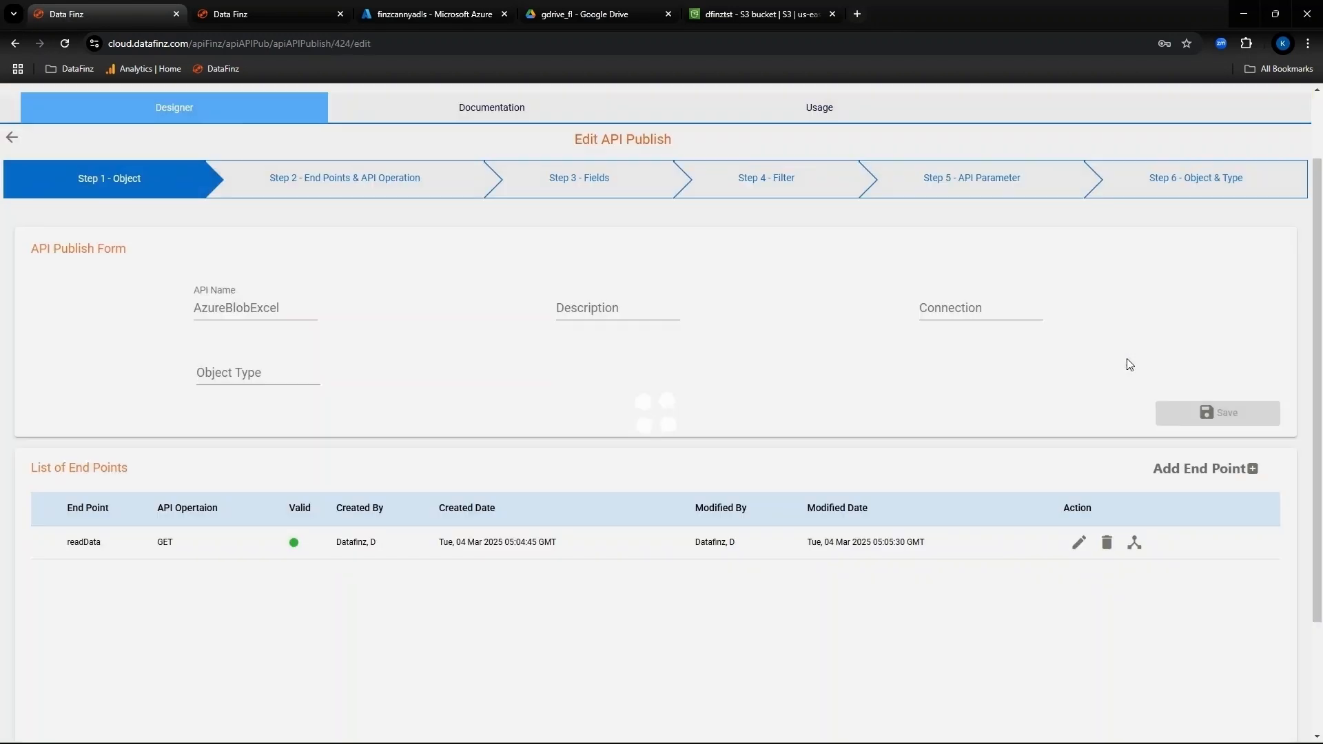
pyautogui.scroll(-3, 1127, 359)
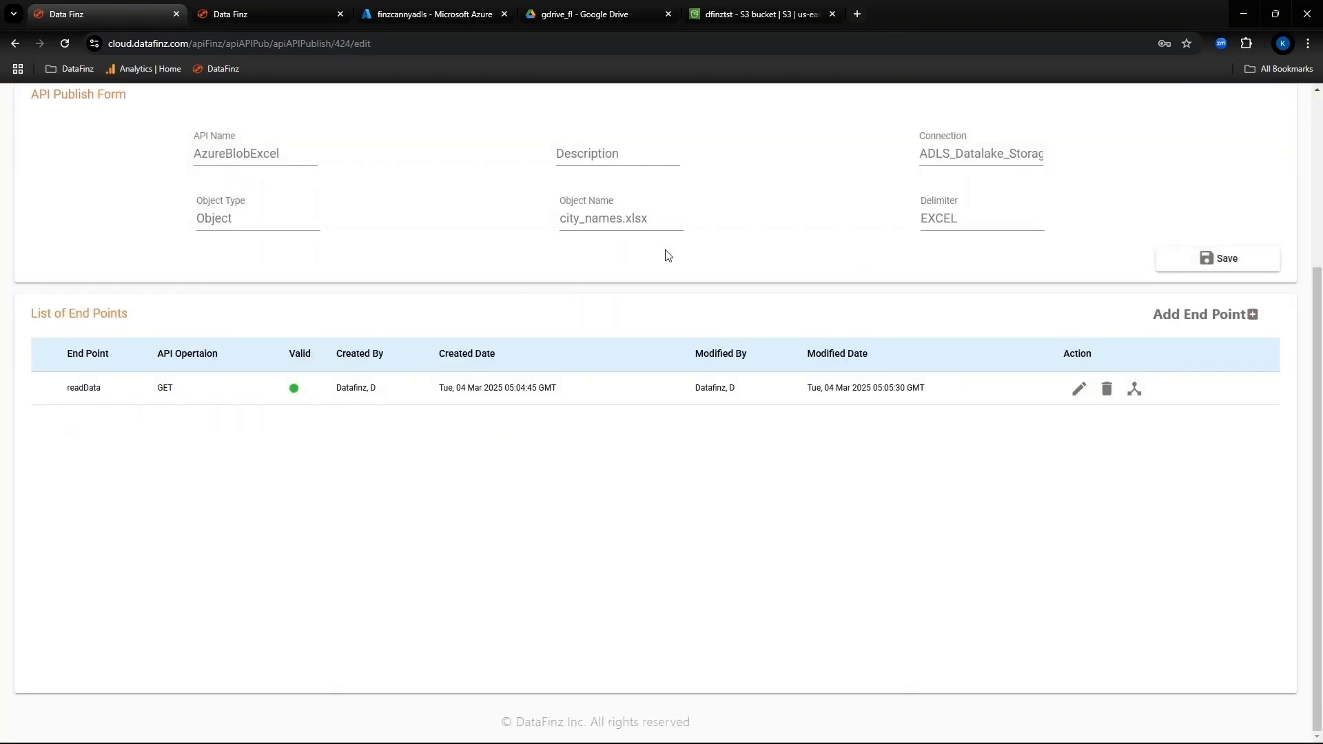
pyautogui.click(663, 220)
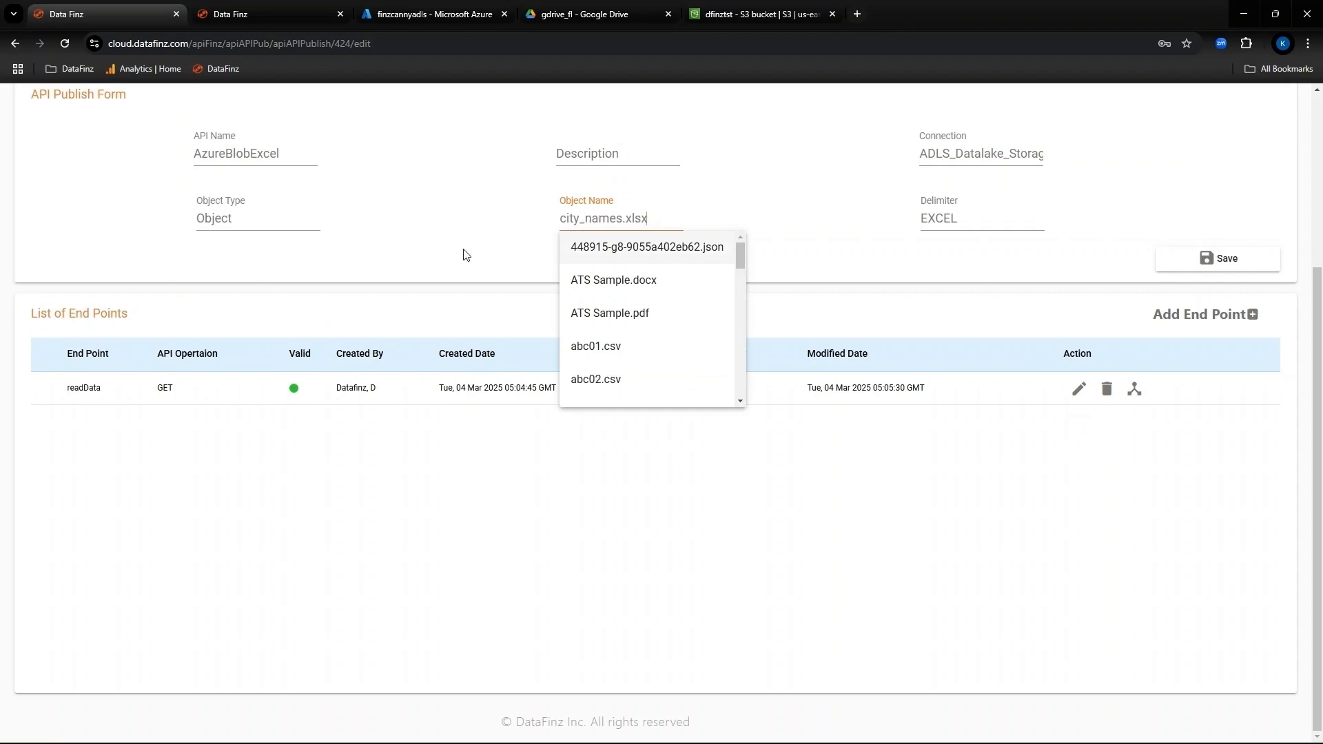
pyautogui.click(1073, 395)
# Open AzureBlobExcel's readData GET endpoint for editing, go through its fields, filter and API parameters, and finish it
pyautogui.click(1073, 393)
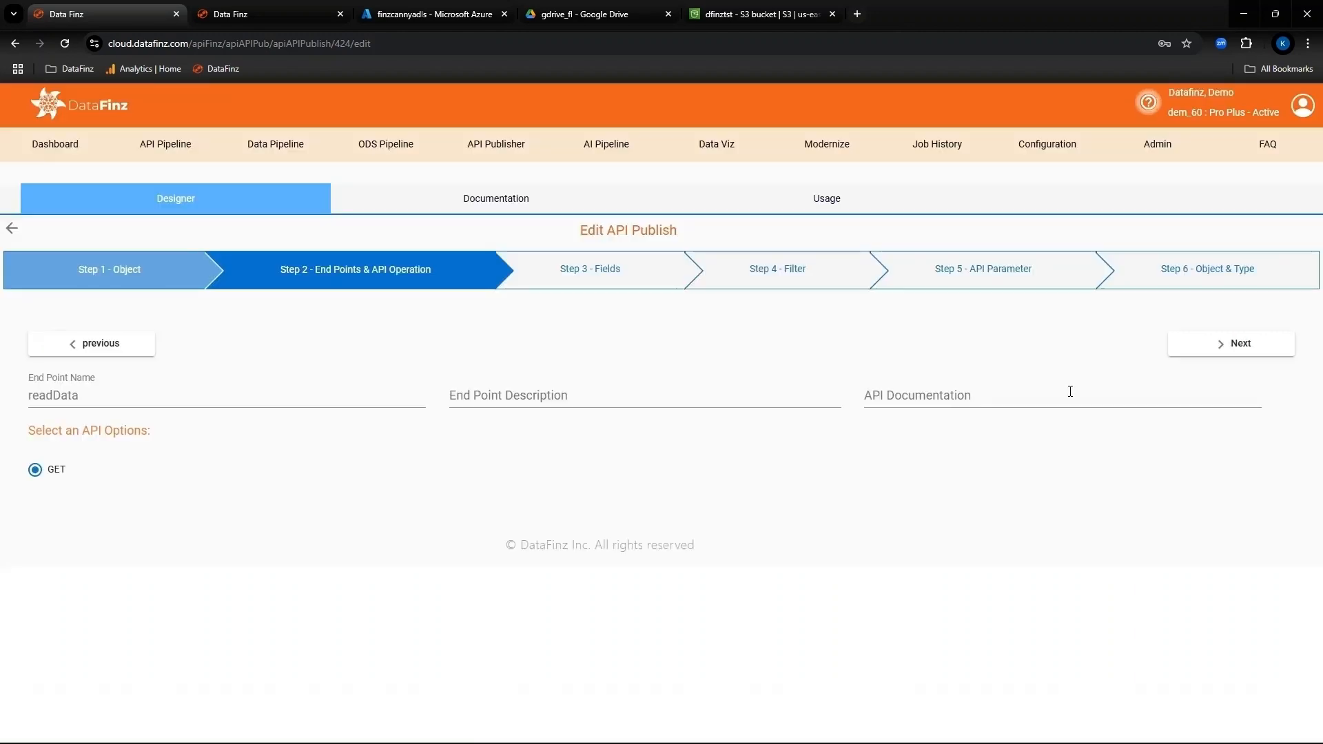
pyautogui.click(1213, 348)
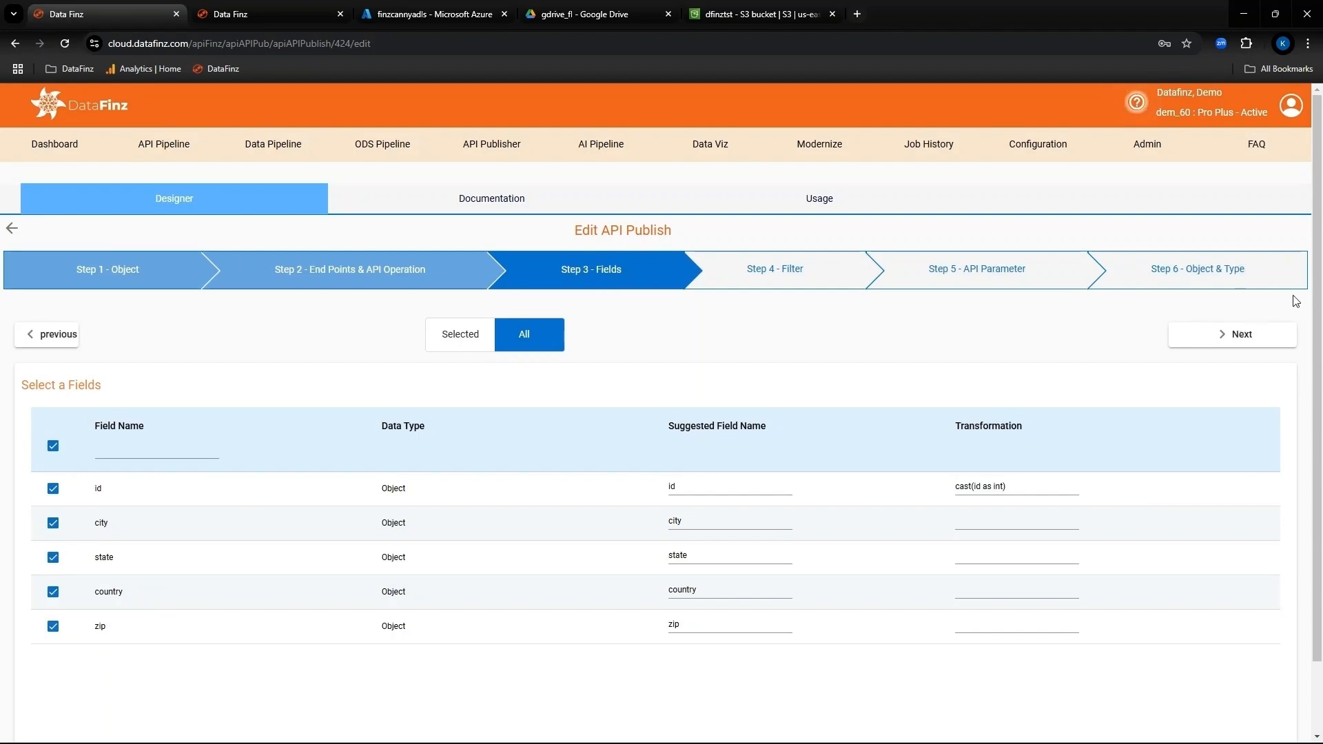
pyautogui.click(1241, 343)
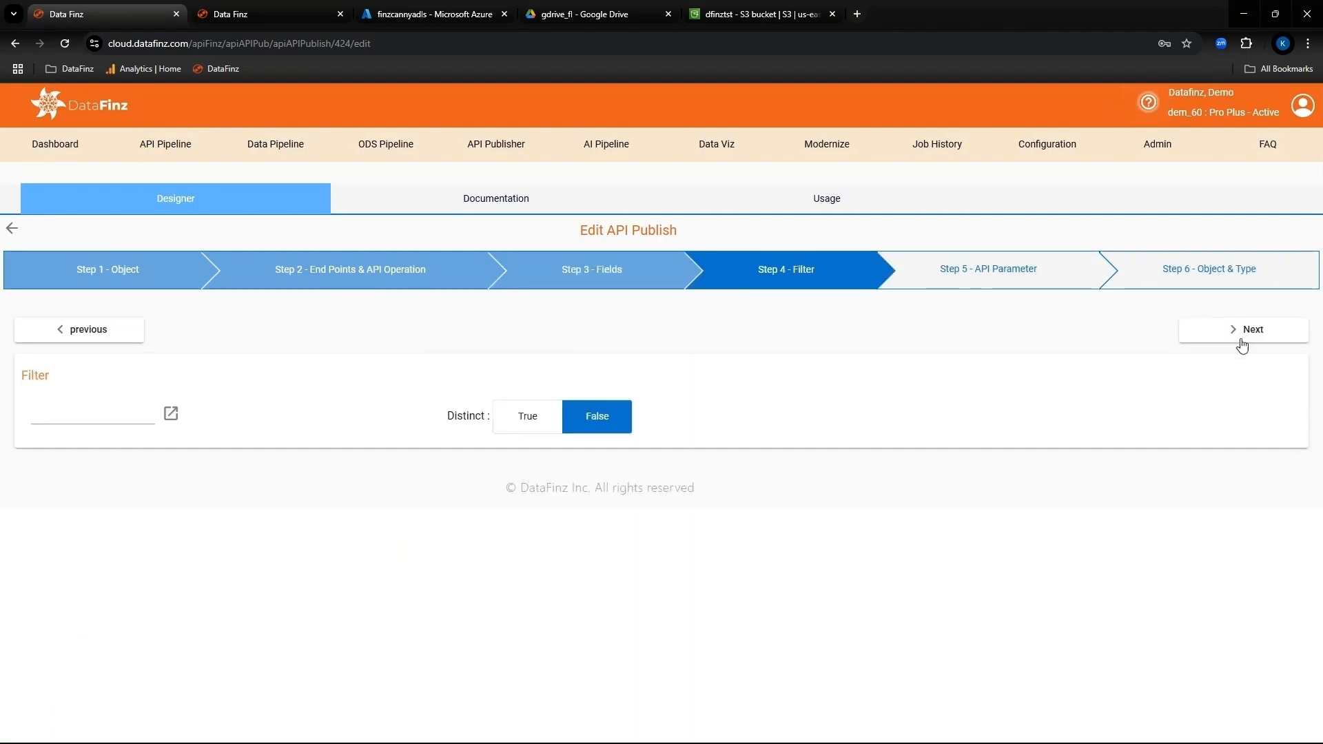
pyautogui.click(1232, 332)
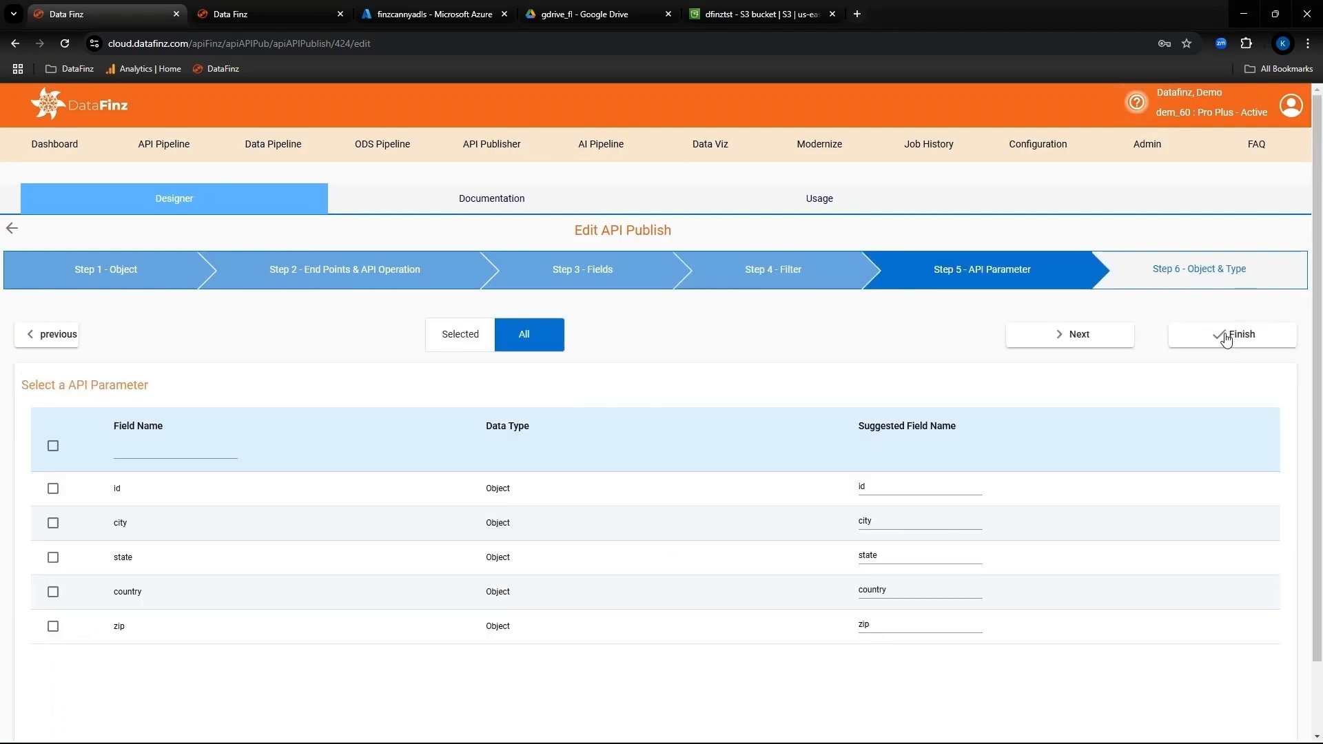
pyautogui.click(1226, 338)
pyautogui.scroll(-4, 1171, 337)
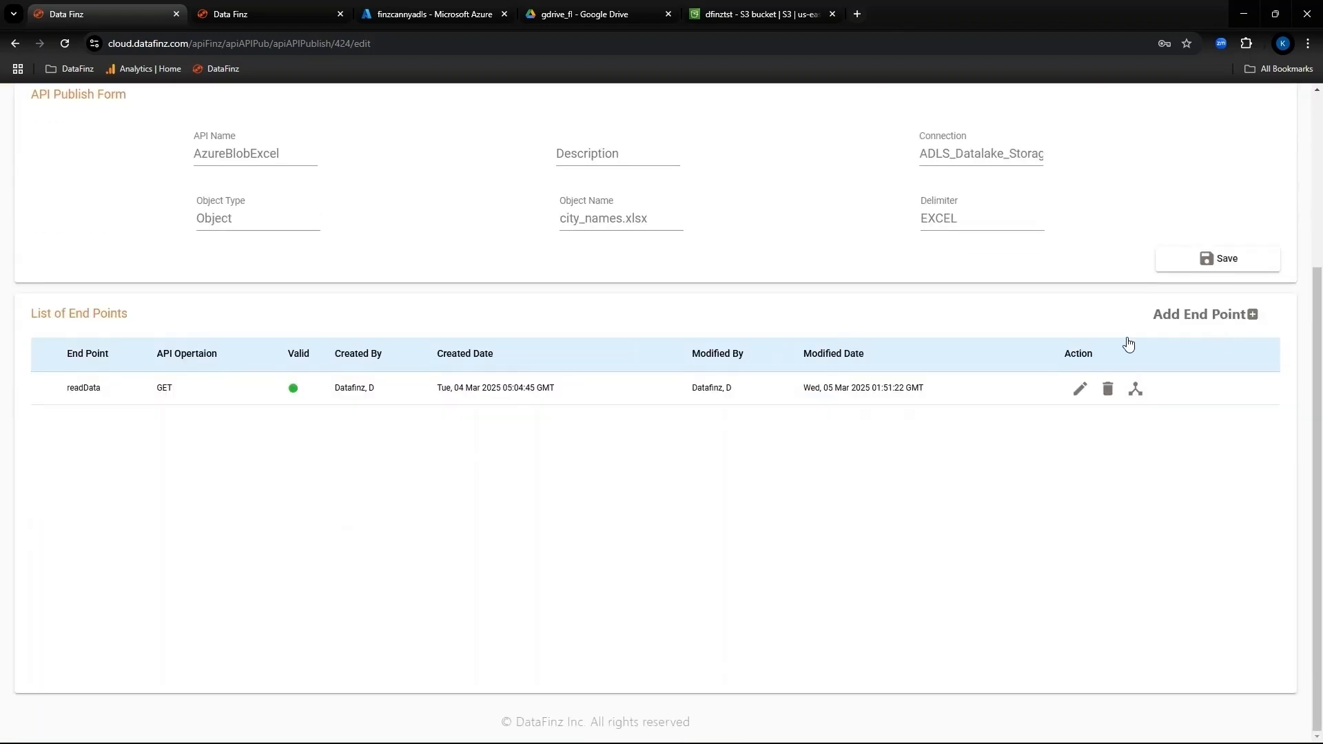
# Switch to Postman and send the AzureBlobExcel/readData GET request with limit=100 and offset=0
pyautogui.hotkey('alt', 'Tab')
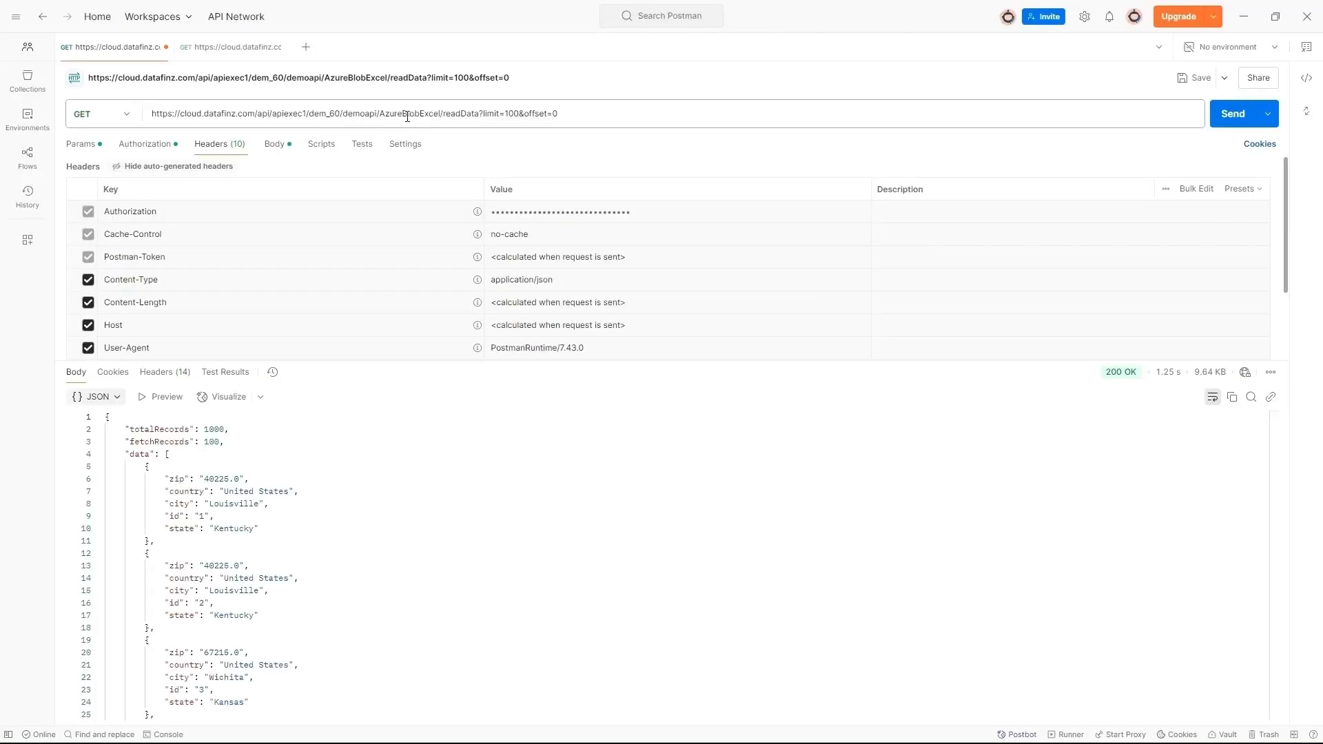
pyautogui.hotkey('ctrl', 'Return')
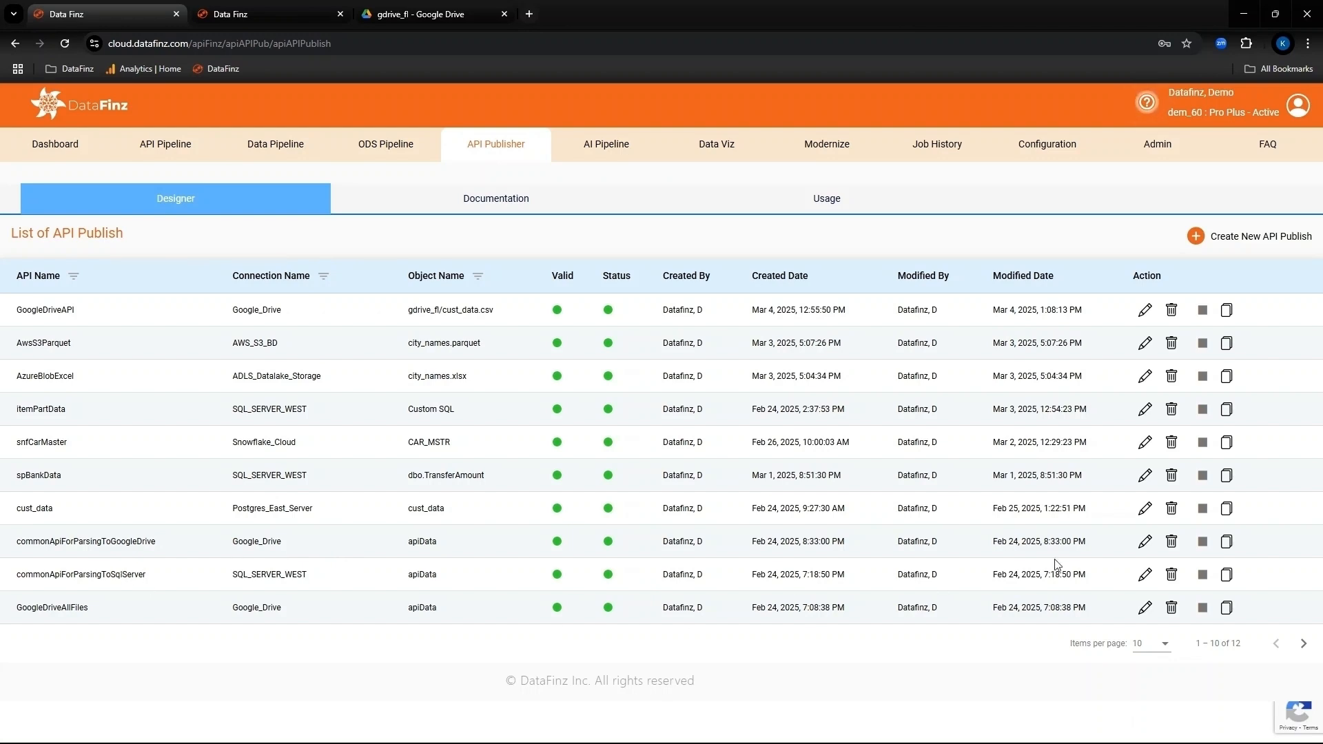
# Open the commonApiForParsingToSqlServer API for editing and look through its connection, object type and endpoint list
pyautogui.click(1145, 575)
pyautogui.scroll(-4, 724, 446)
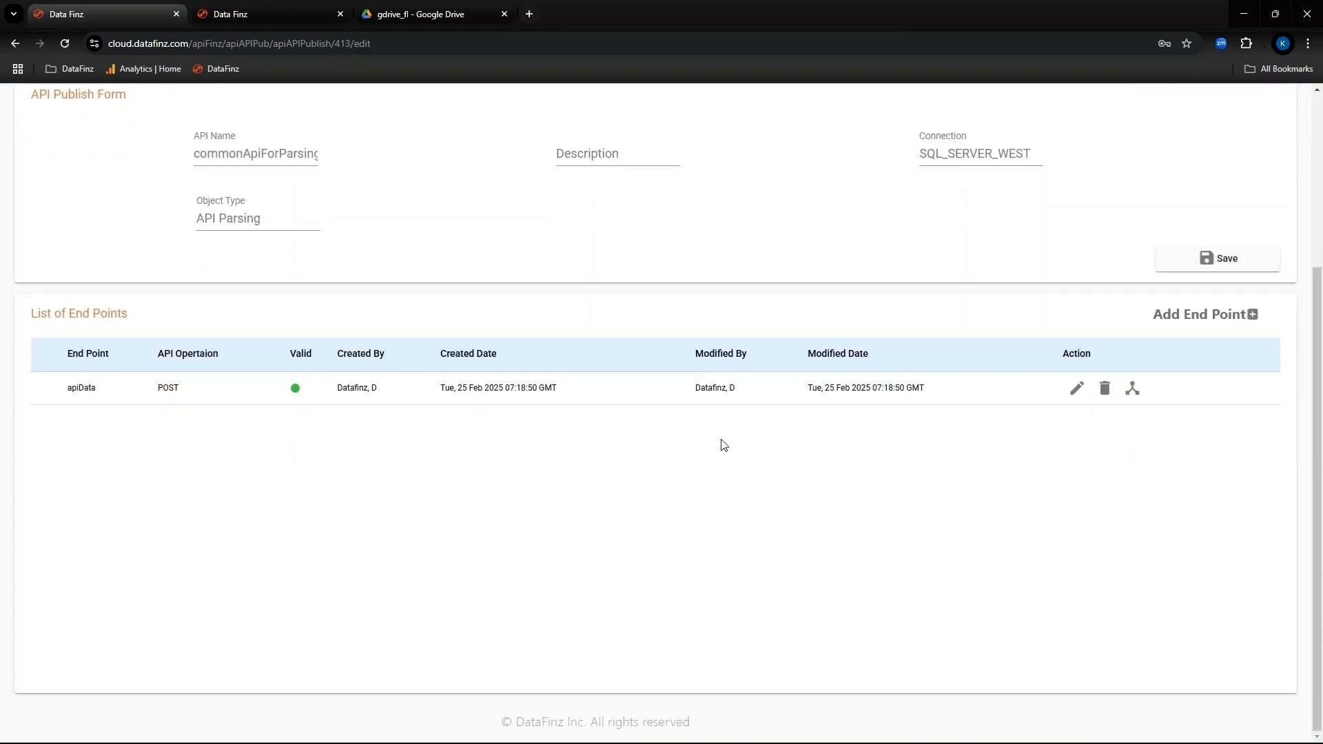
pyautogui.scroll(4, 404, 317)
pyautogui.click(1050, 372)
pyautogui.click(1092, 362)
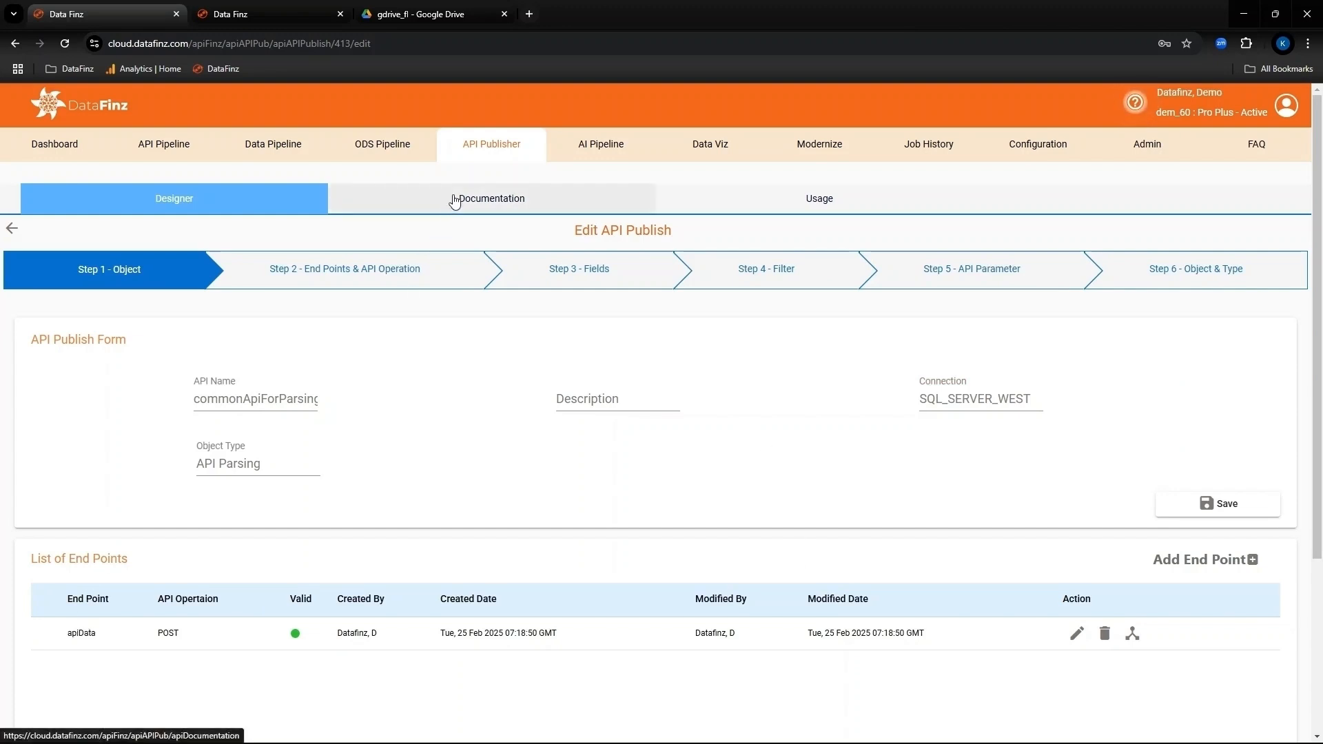
# View the list of API documentation, switch to the demoCommonApp Swagger page and expand the commonApiForParsingToSqlServer/apiData POST endpoint
pyautogui.click(439, 218)
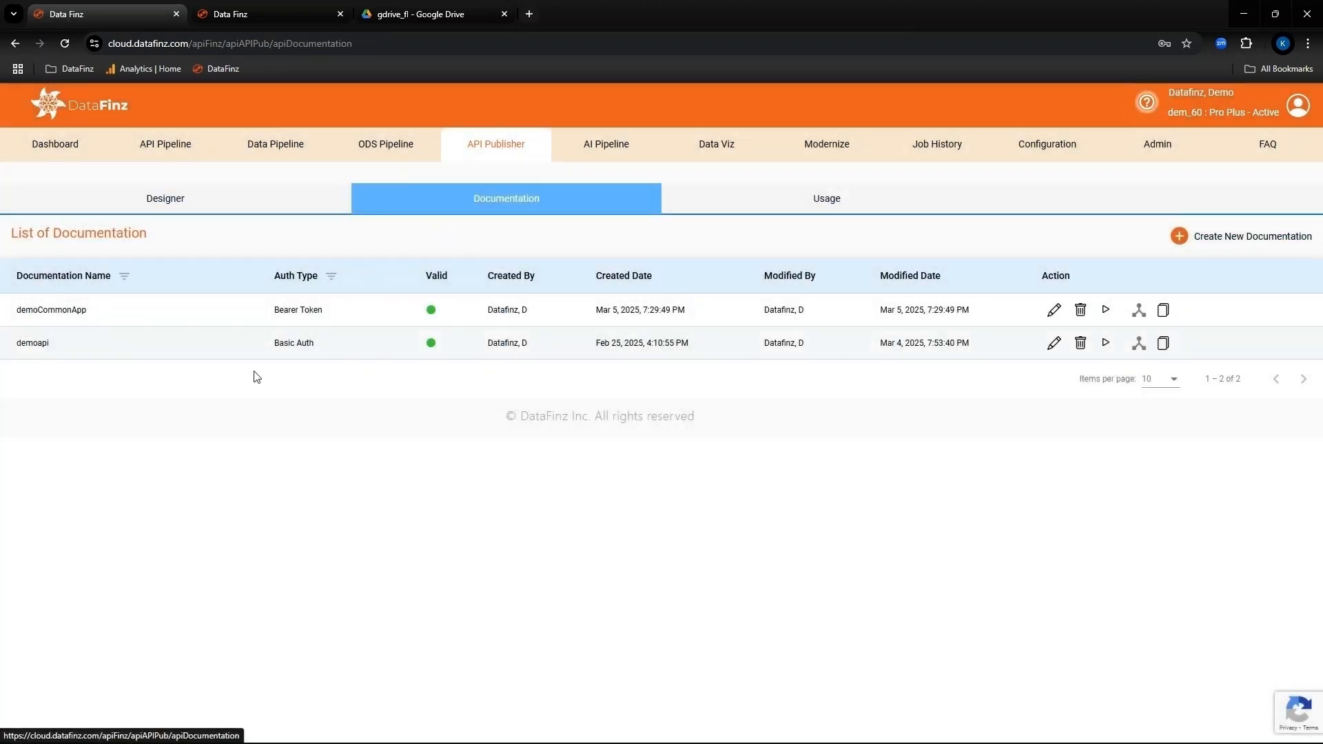
pyautogui.hotkey('ctrl', 'Tab')
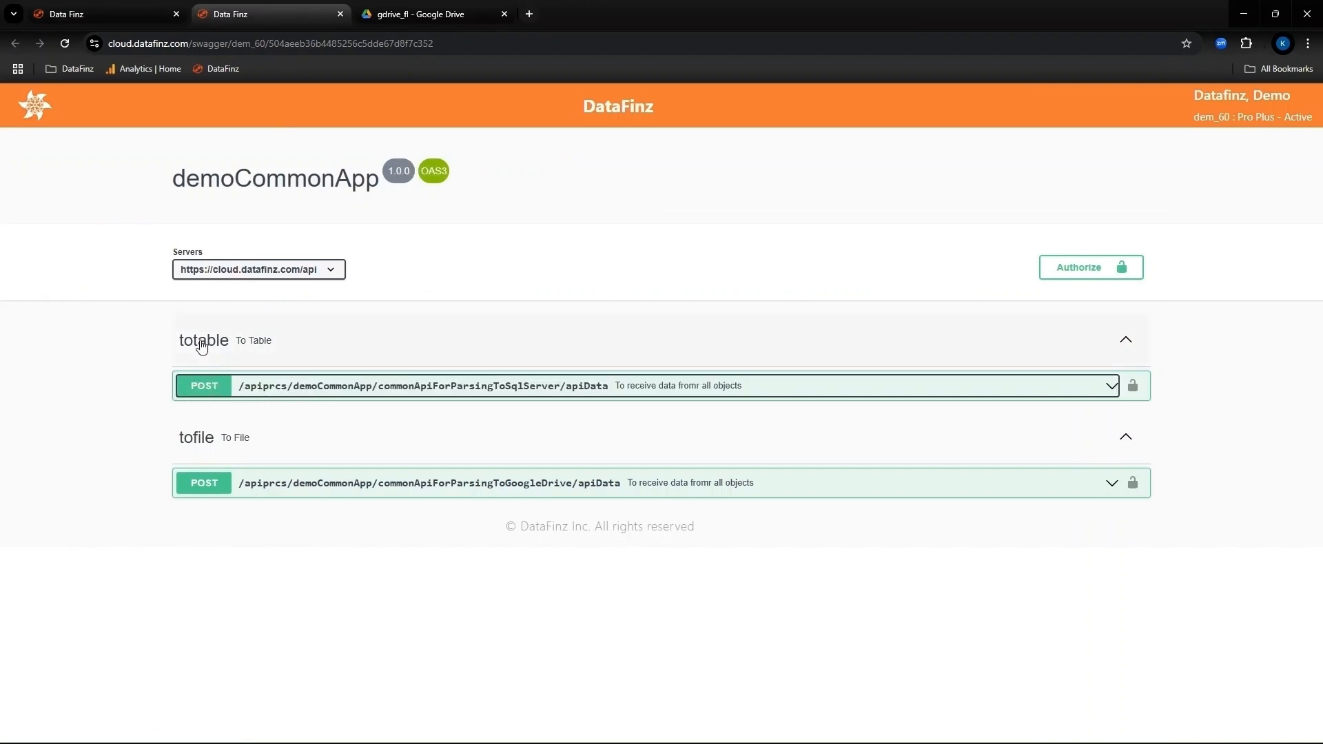
pyautogui.click(921, 388)
pyautogui.scroll(-2, 16, 526)
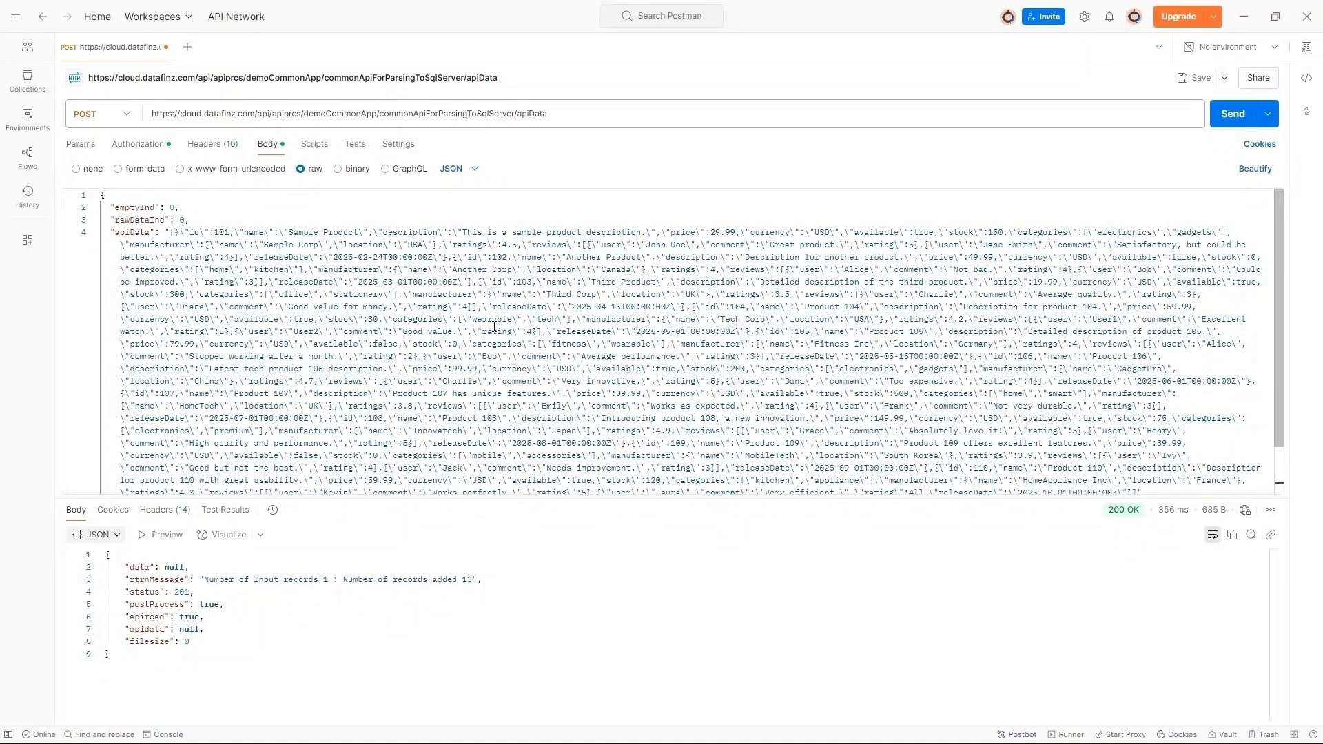
# In Postman, check the JSON body for object api_parsed_json_data and send the commonApiForParsingToSqlServer/apiData POST request
pyautogui.scroll(-2, 248, 296)
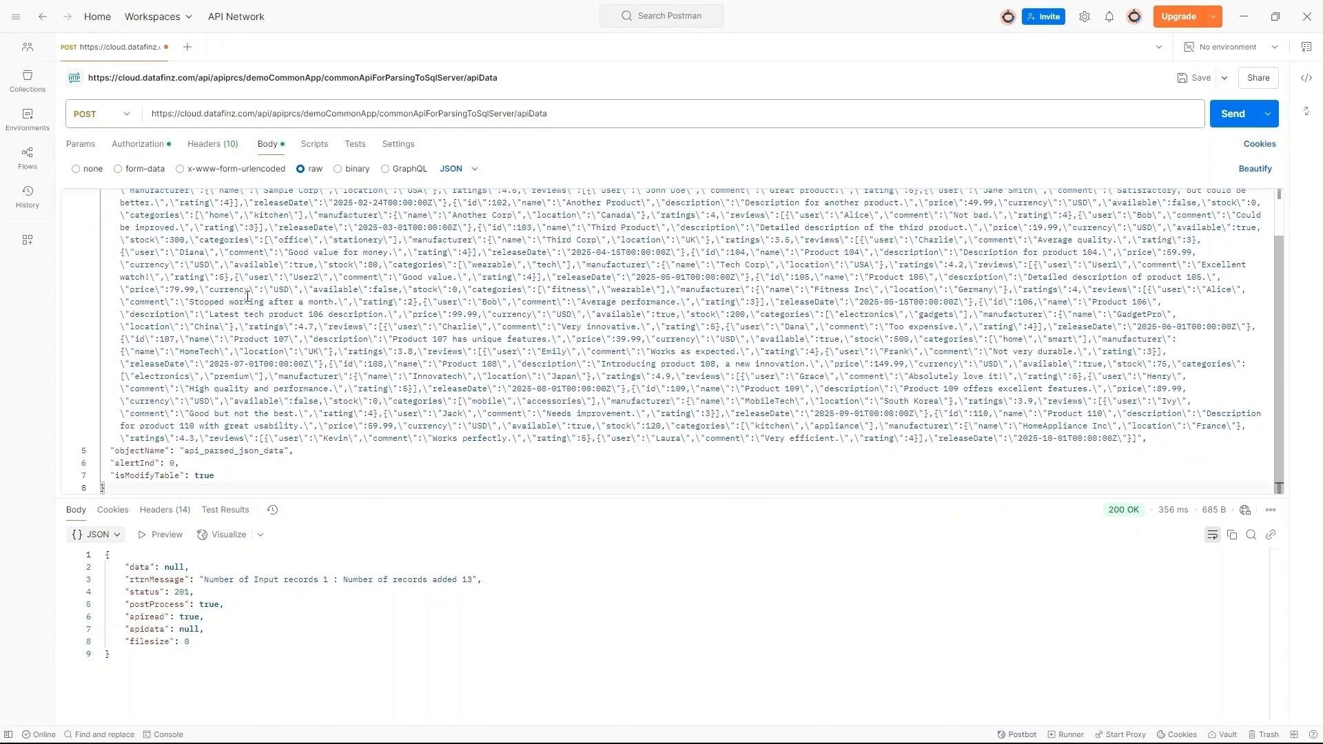
pyautogui.scroll(2, 196, 455)
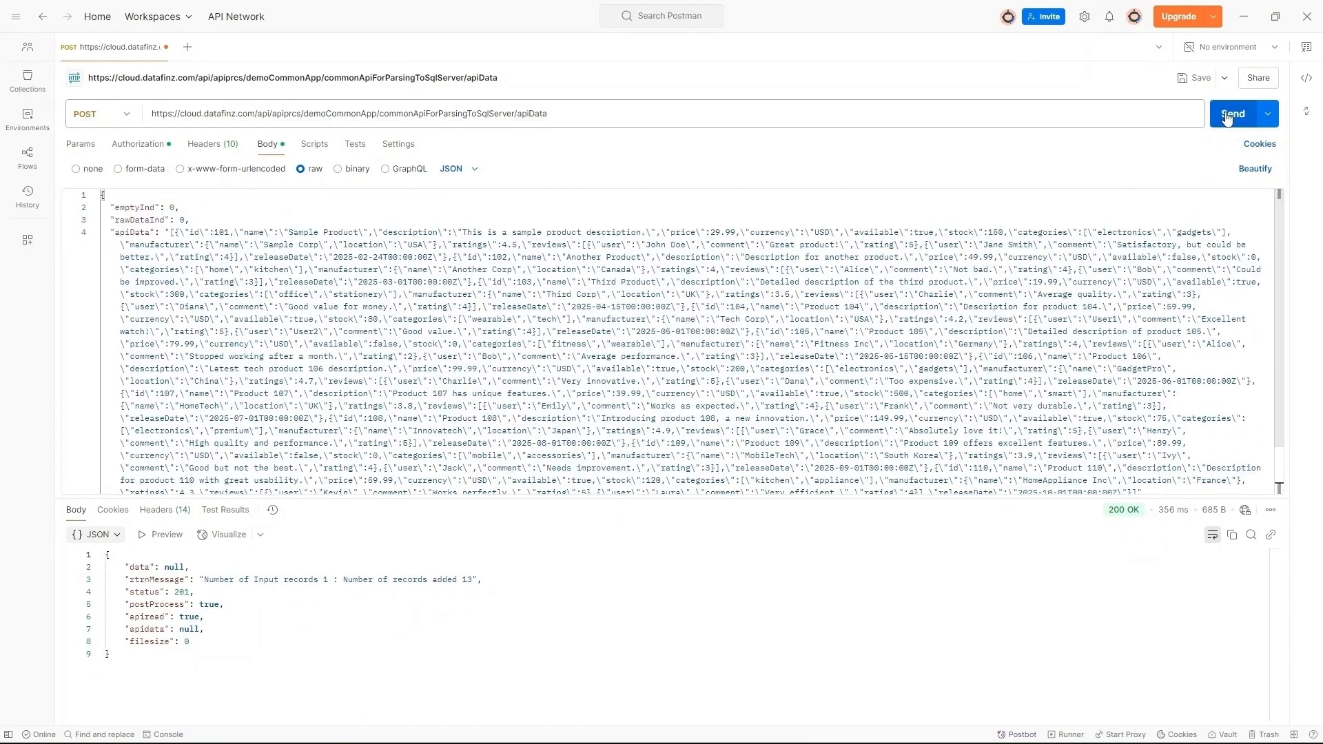
pyautogui.click(1233, 114)
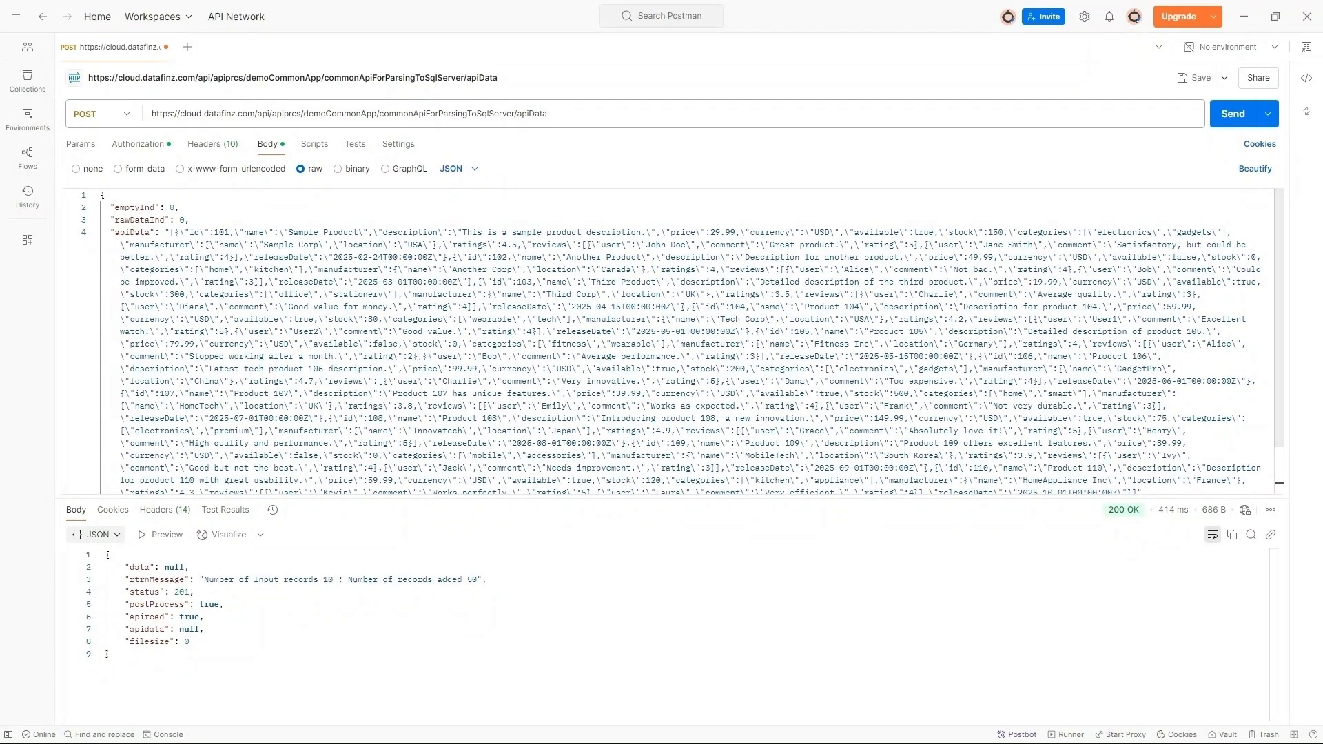
# Replace the request body with the purchase-orders XML payload for object api_parsed_xml_data and send the POST request
pyautogui.hotkey('ctrl', 'a')
pyautogui.hotkey('ctrl', 'v')
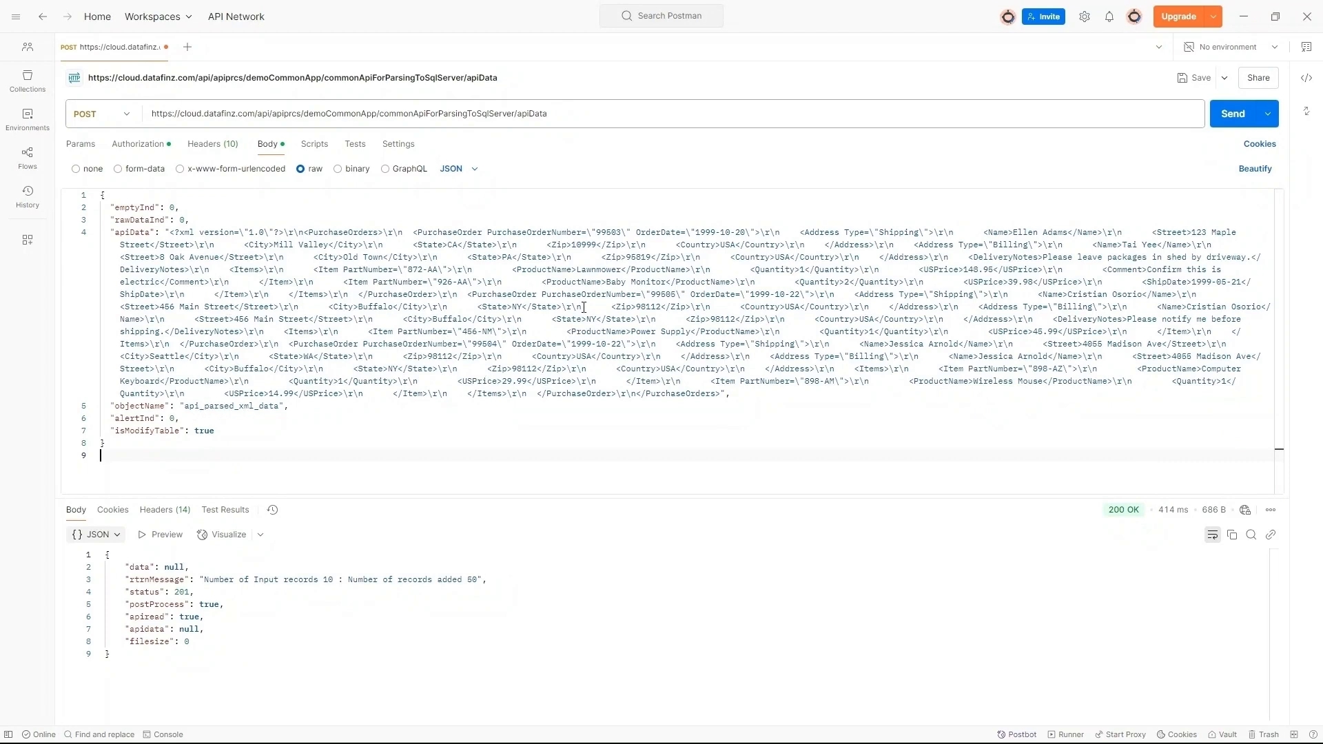
pyautogui.click(1231, 116)
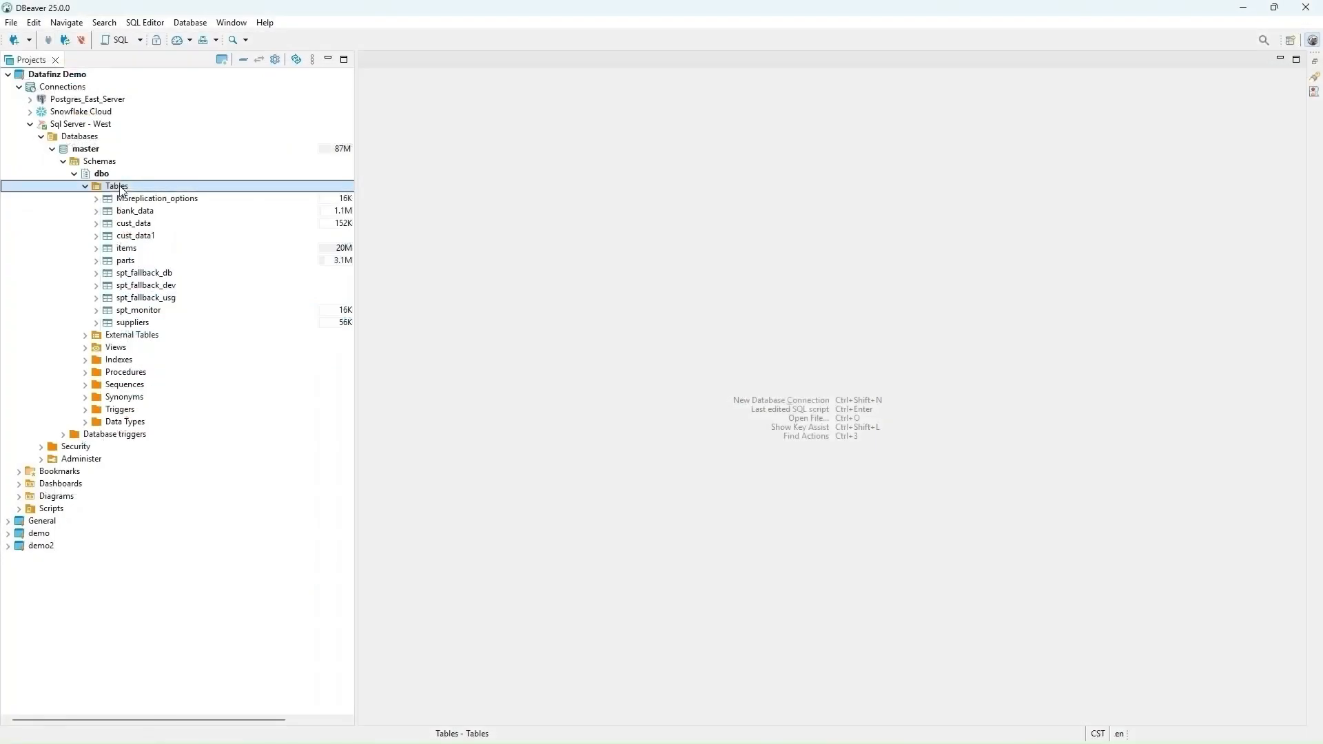
# In DBeaver, refresh the dbo tables of the SQL Server master database and open a table from the refreshed list
pyautogui.rightClick(116, 186)
pyautogui.click(190, 407)
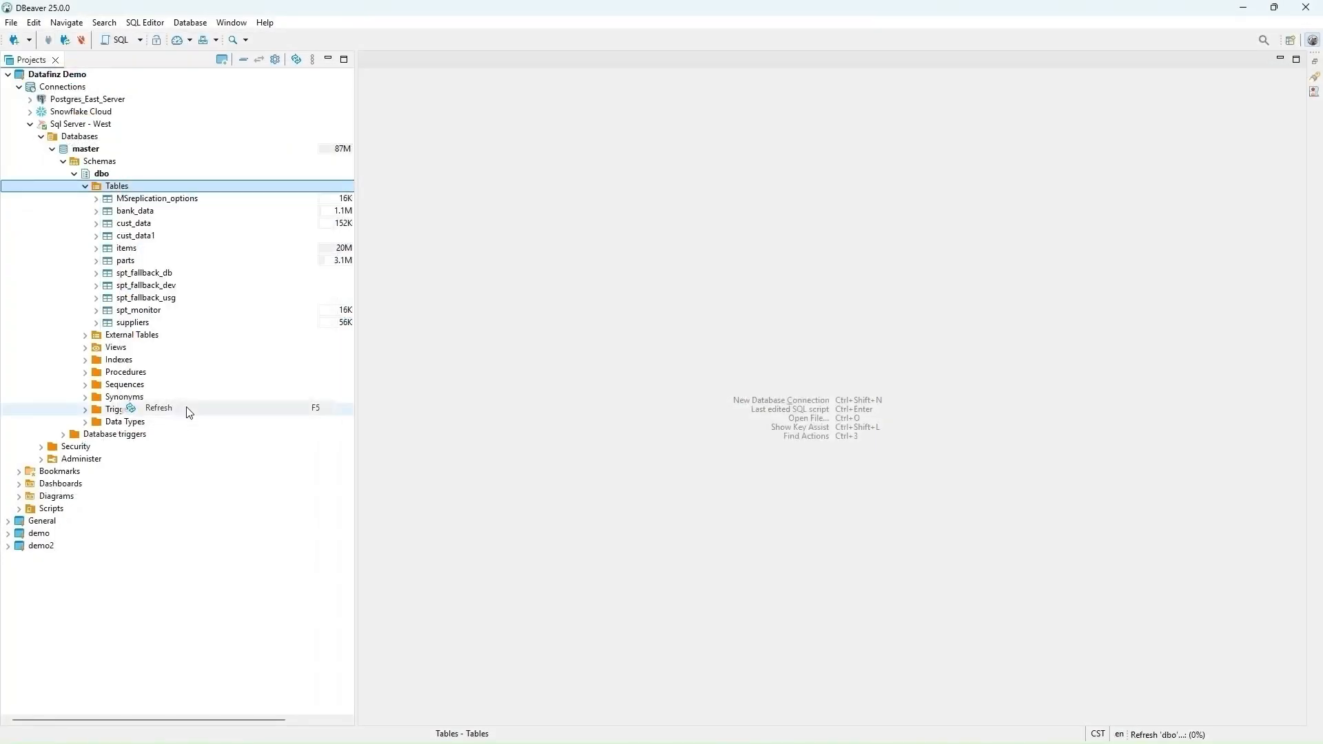
pyautogui.rightClick(176, 211)
pyautogui.click(207, 233)
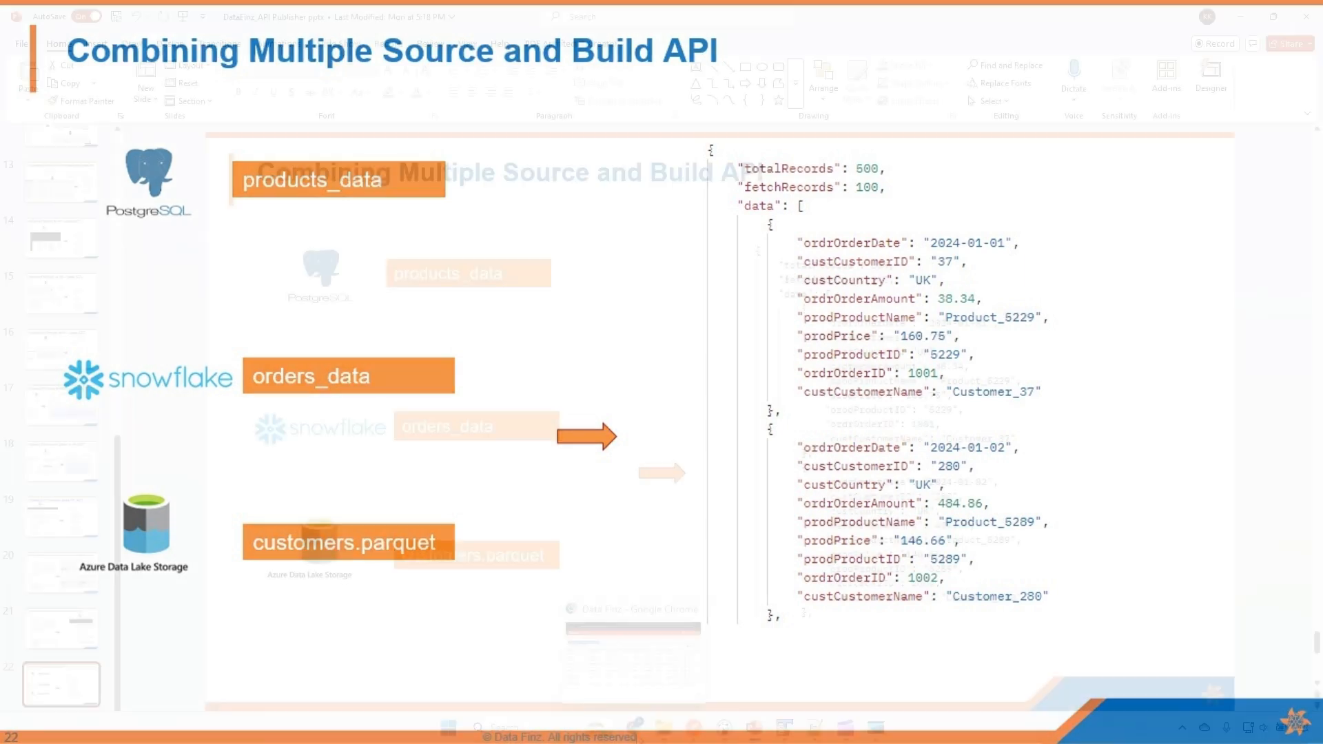
# Switch to DataFinz, open the CombineMultiSource API for editing and view its connection and object type choices
pyautogui.click(592, 655)
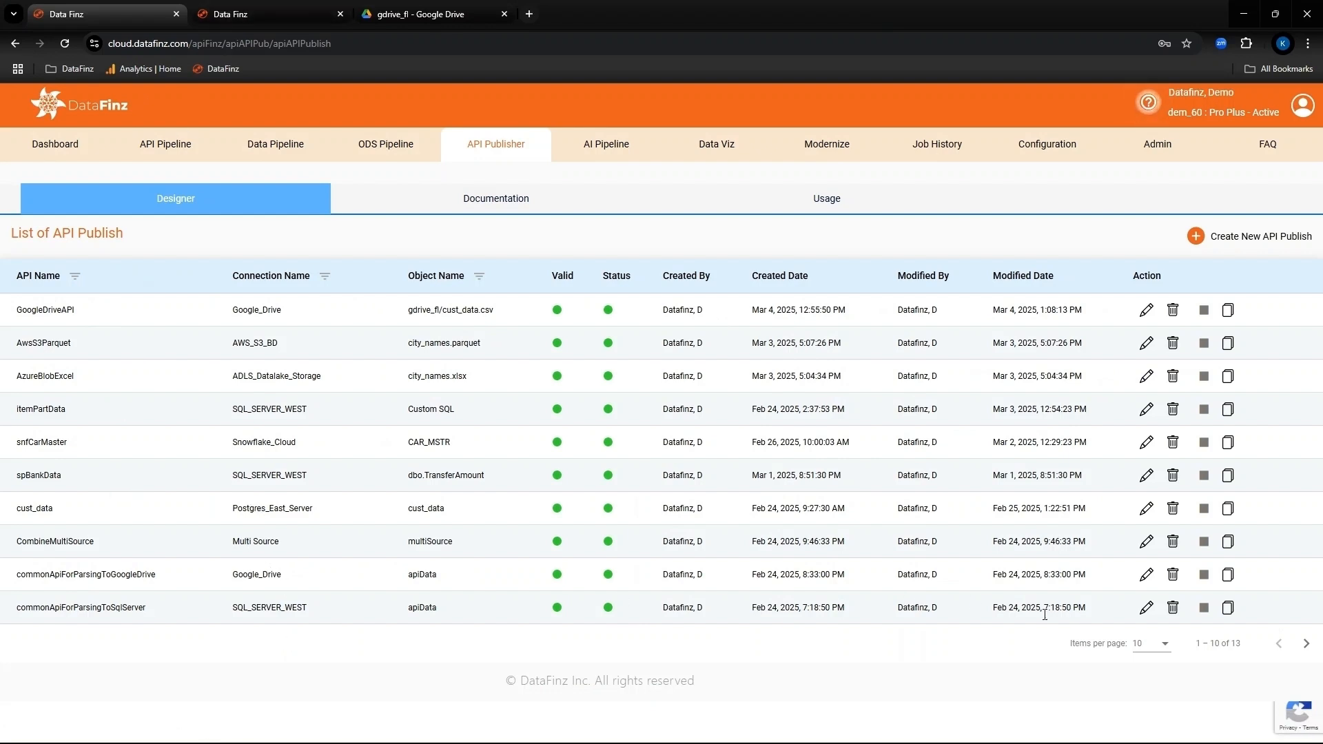
pyautogui.click(1146, 542)
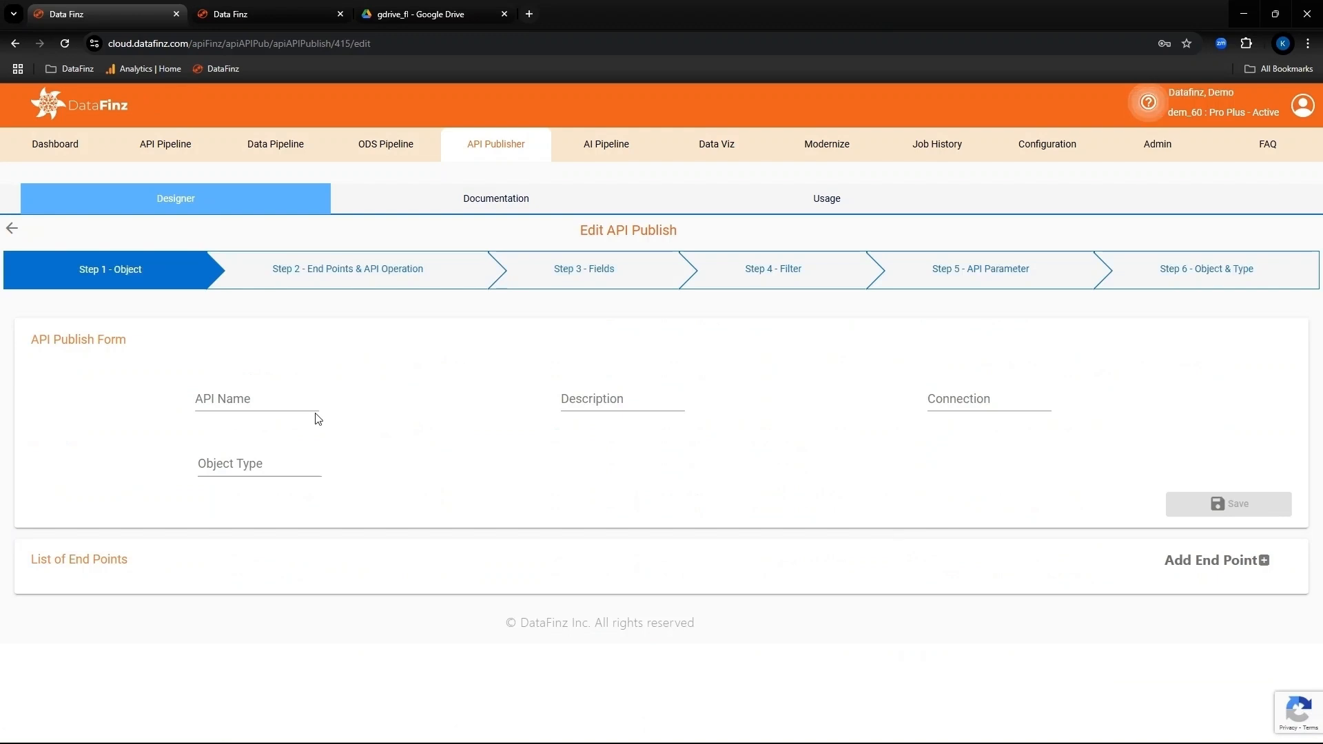
pyautogui.scroll(-3, 310, 413)
pyautogui.scroll(3, 276, 381)
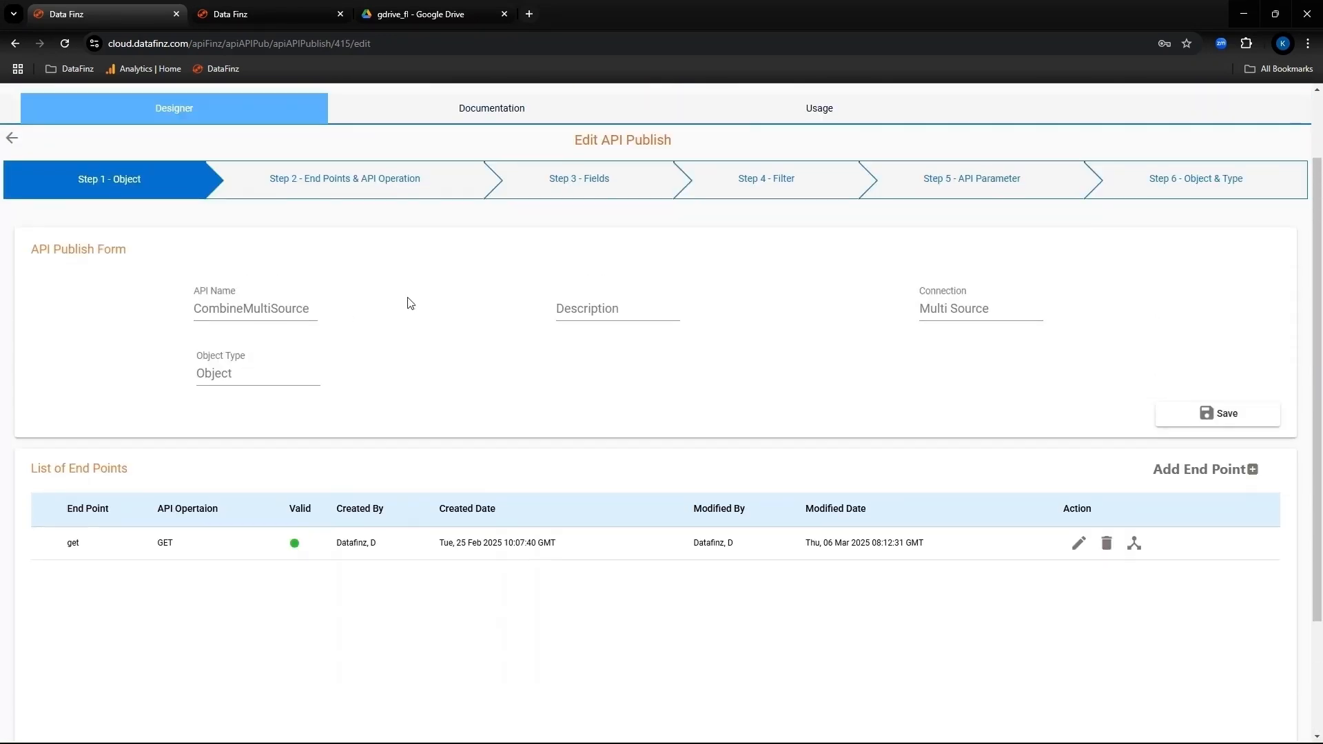
pyautogui.click(1007, 319)
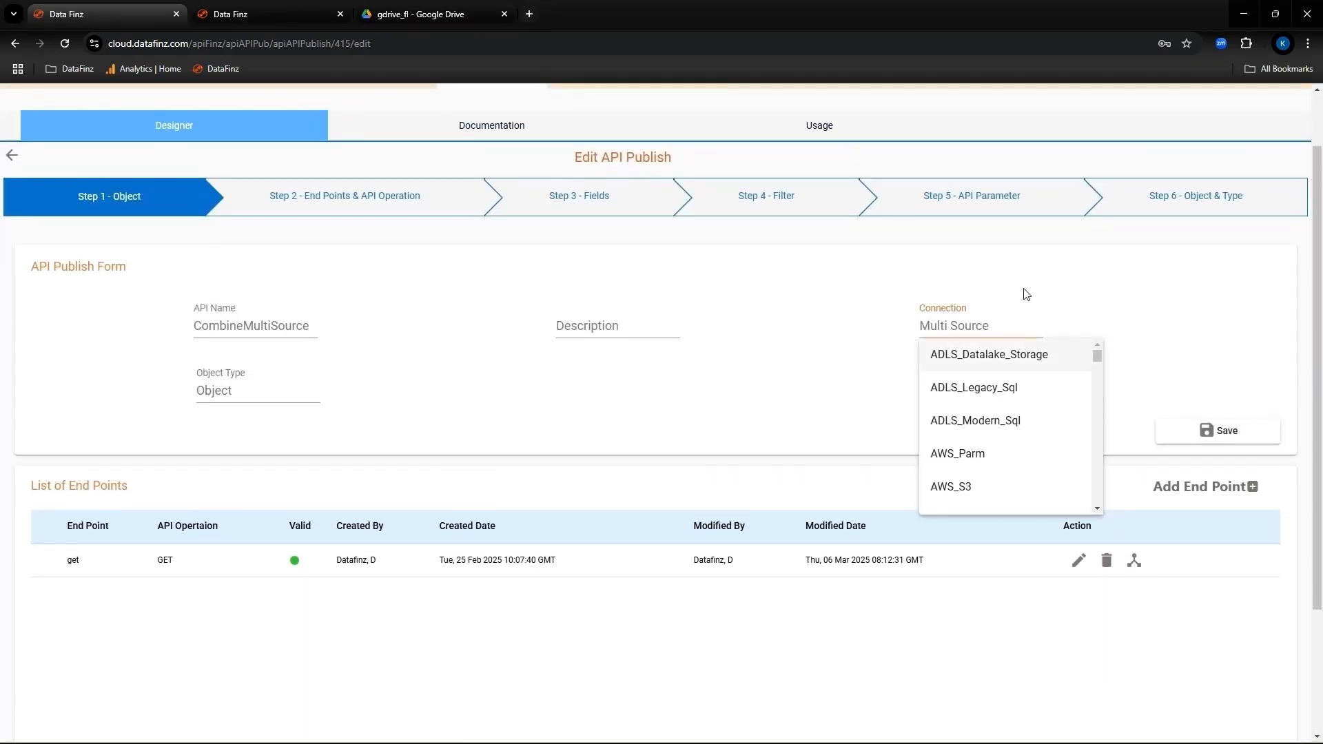
pyautogui.click(266, 391)
# Open CombineMultiSource's get endpoint for editing and examine its Snowflake, Postgres and Data Lake sources and the products_data join condition
pyautogui.click(1077, 561)
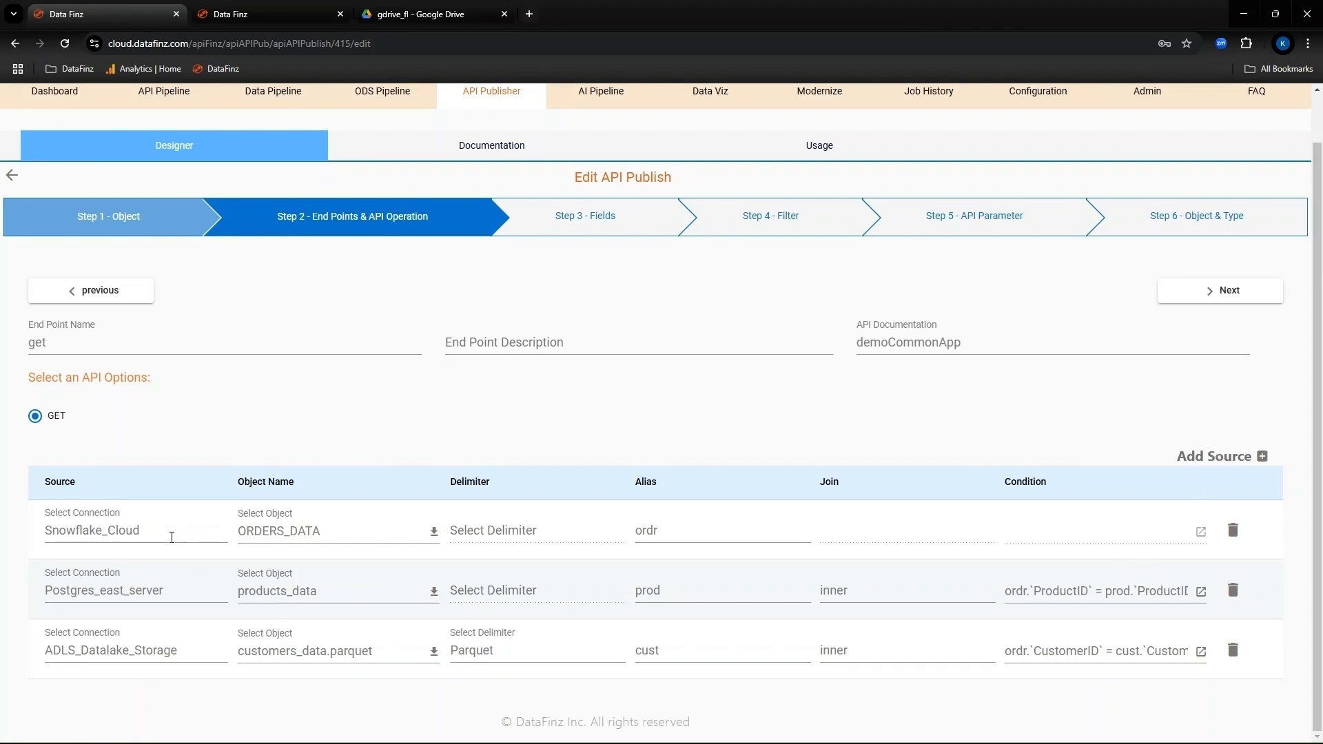
pyautogui.click(173, 531)
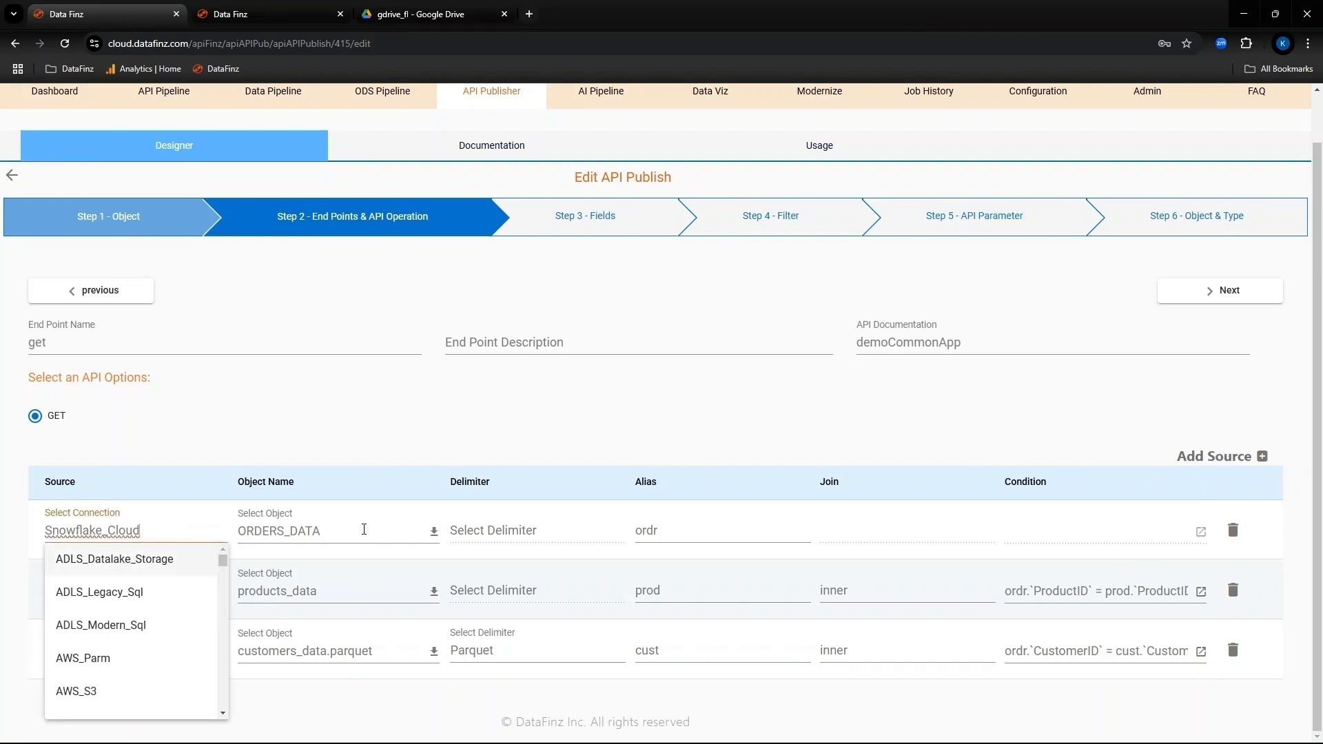
pyautogui.click(434, 533)
pyautogui.click(632, 609)
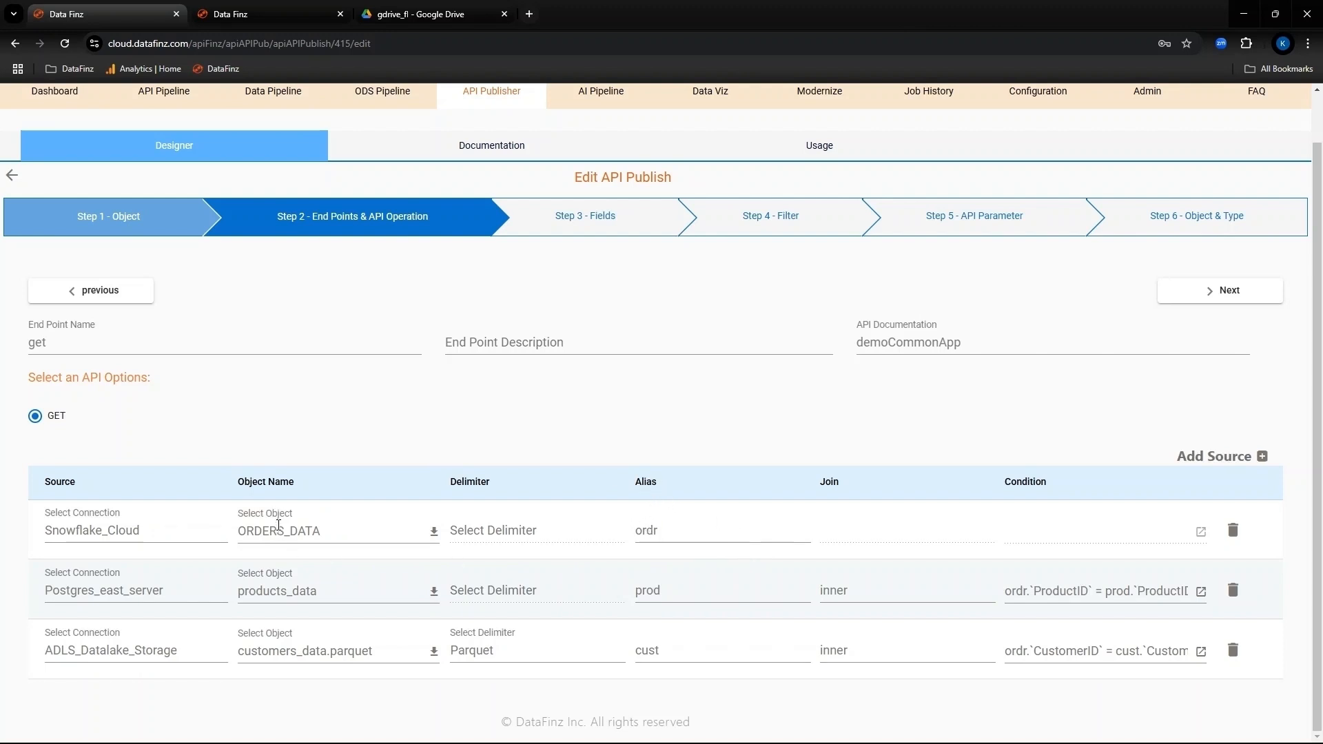
pyautogui.click(1201, 597)
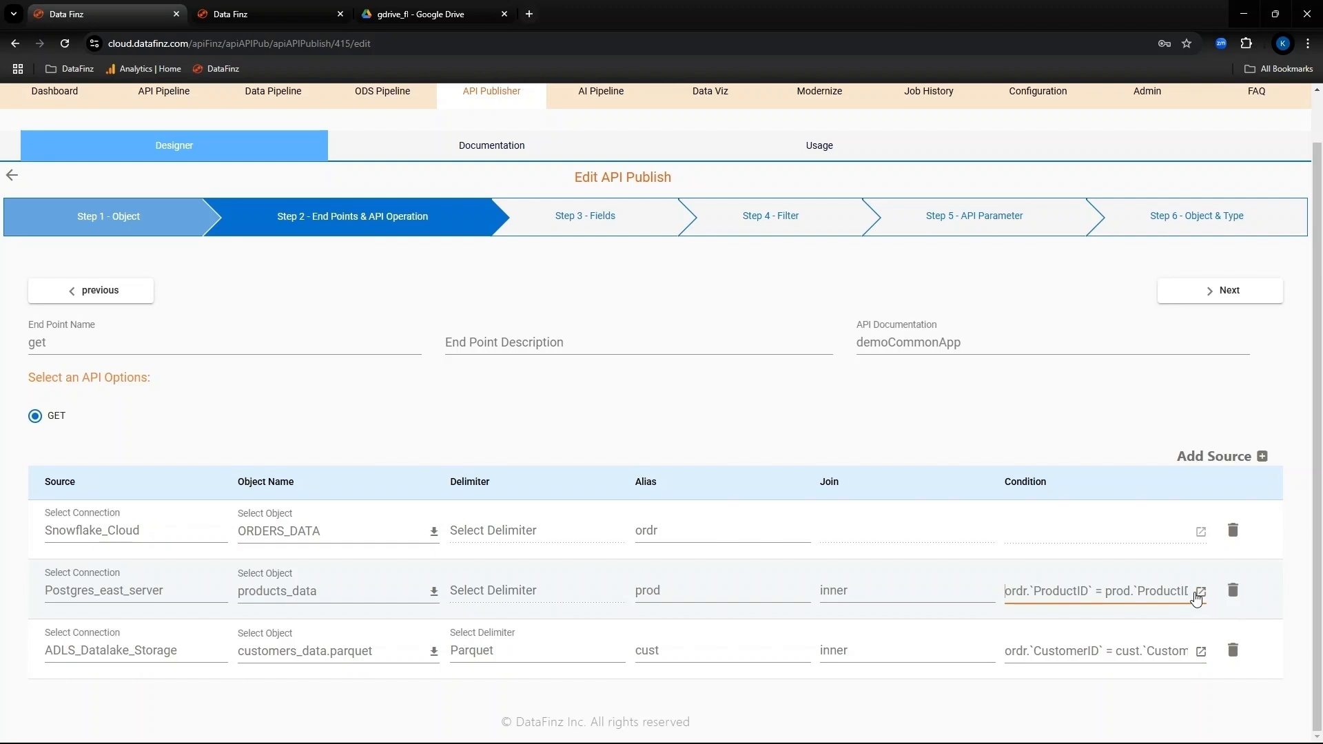
pyautogui.click(1199, 594)
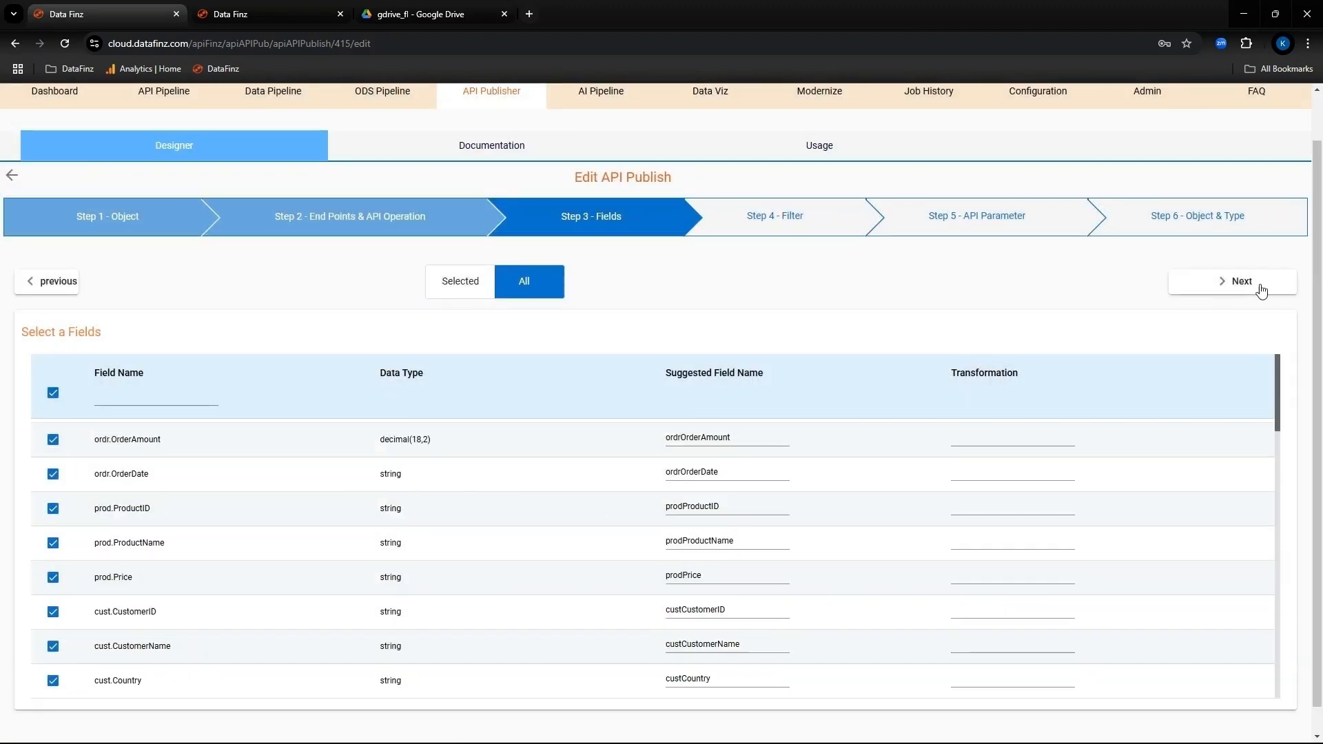
# Go through the get endpoint's fields, filter and API parameters, and finish it
pyautogui.click(1232, 280)
pyautogui.click(1234, 334)
pyautogui.click(1224, 336)
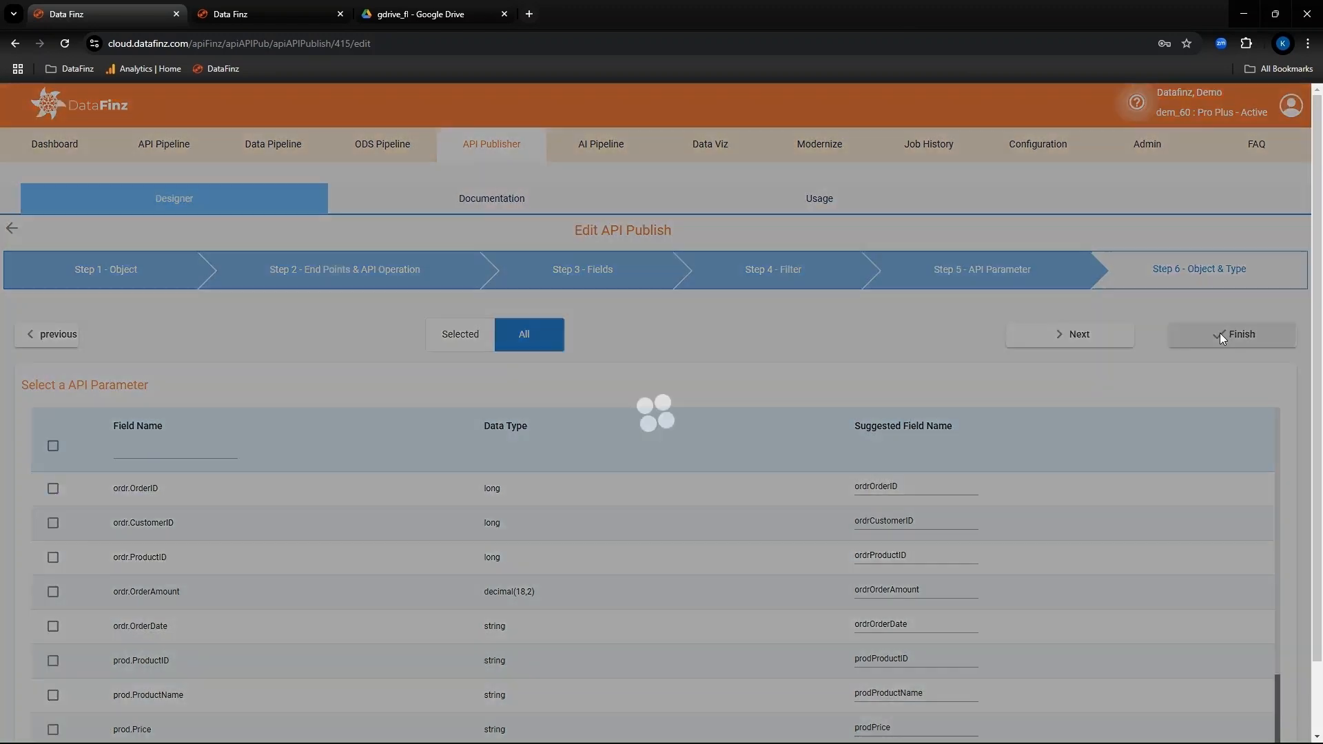
# View CombineMultiSource/get in the demoCommonApp Swagger documentation, and send its GET request in Postman with limit=100 and offset=0
pyautogui.scroll(4, 265, 417)
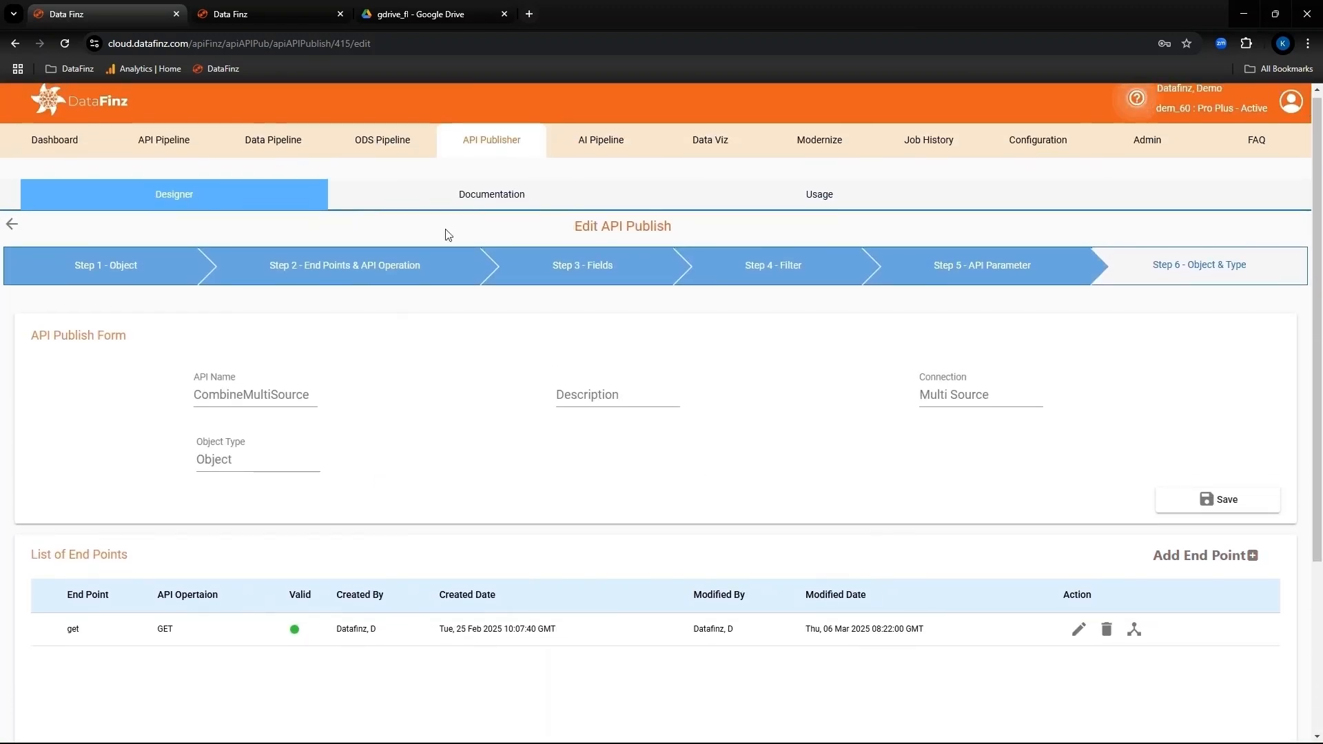
pyautogui.click(474, 195)
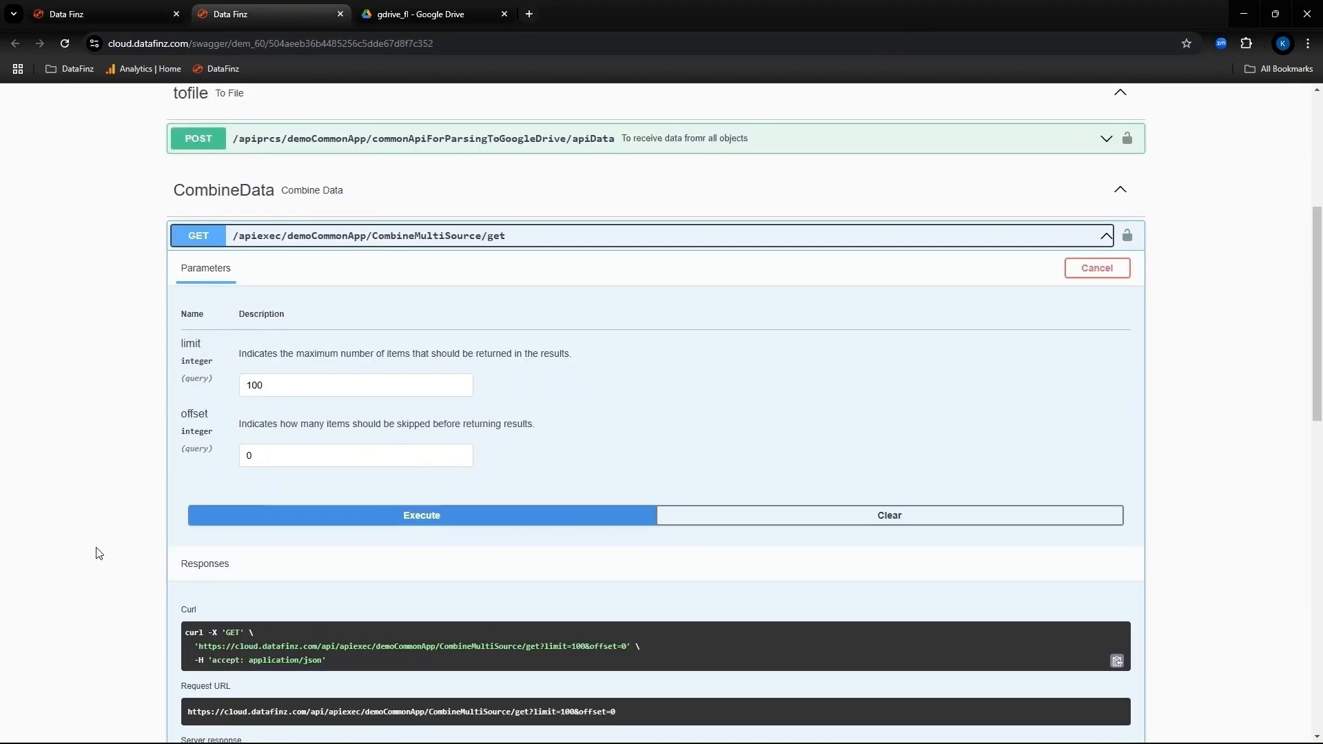
pyautogui.scroll(-1, 98, 549)
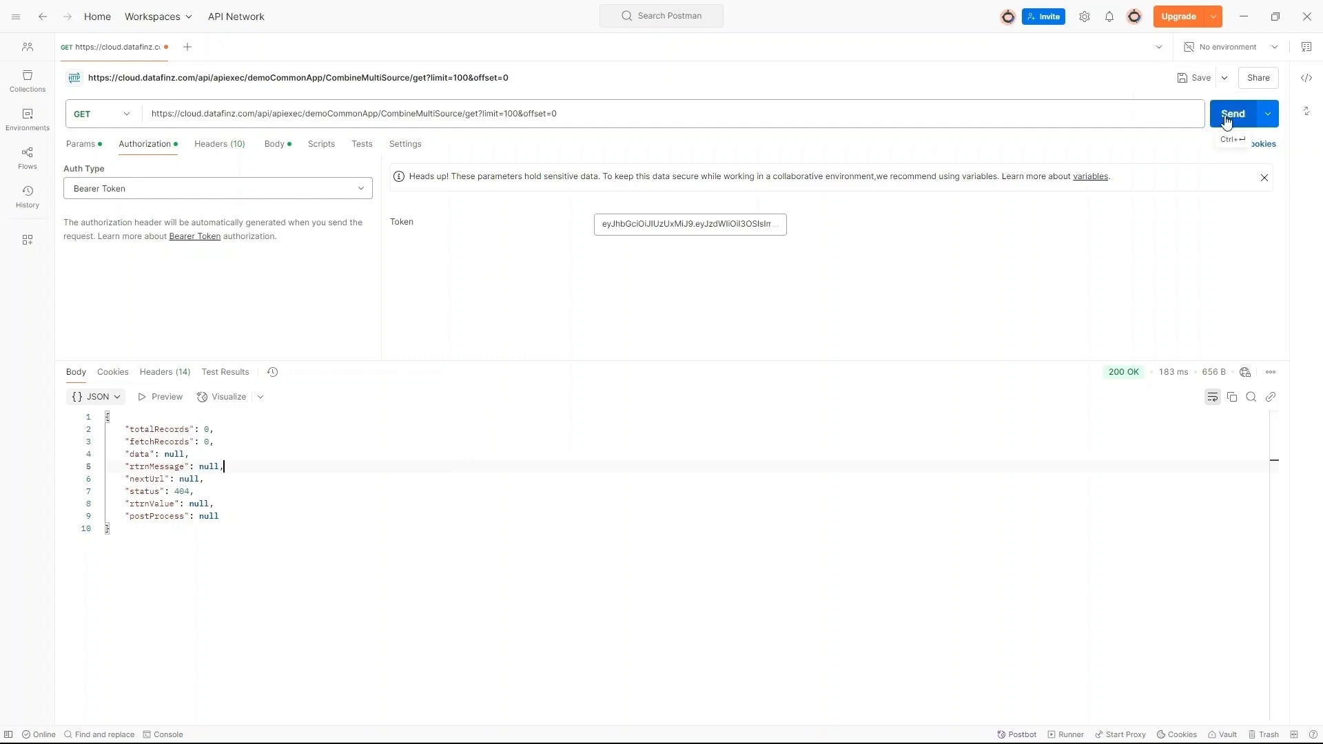
pyautogui.click(1226, 121)
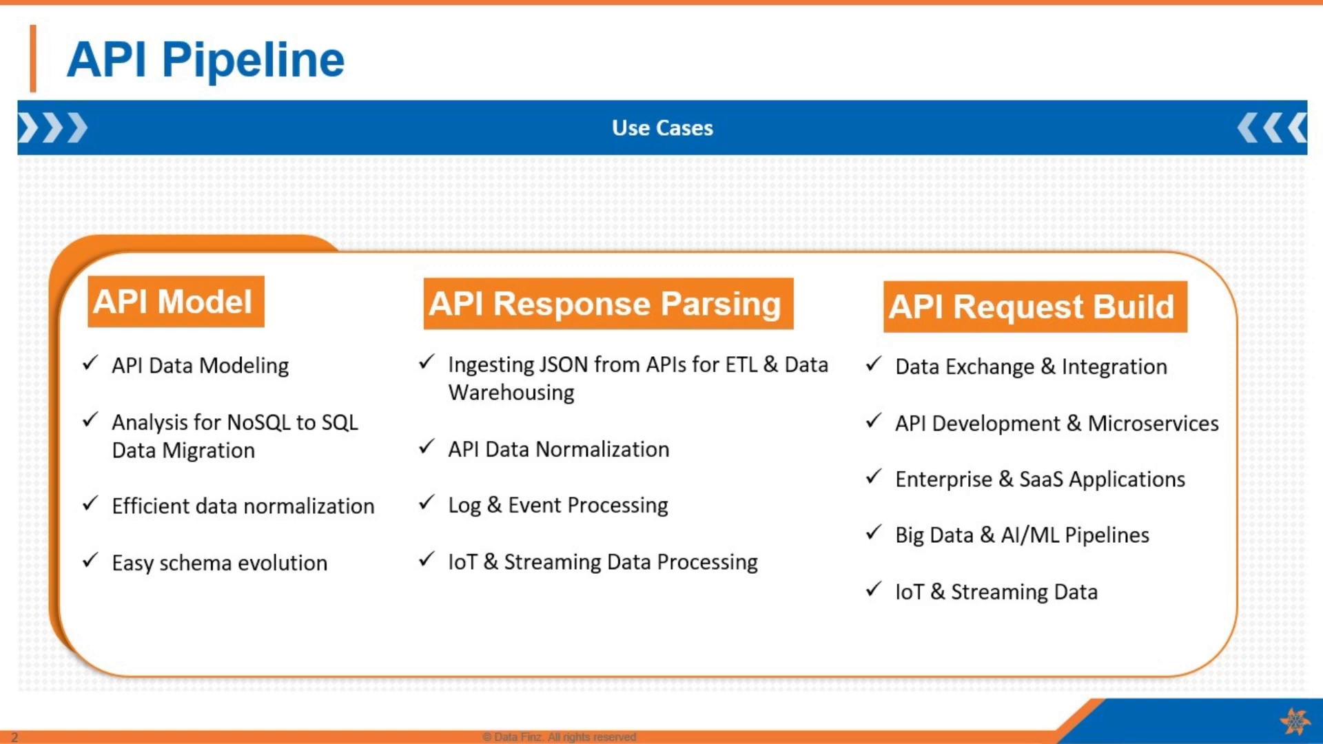
pyautogui.press('Right')
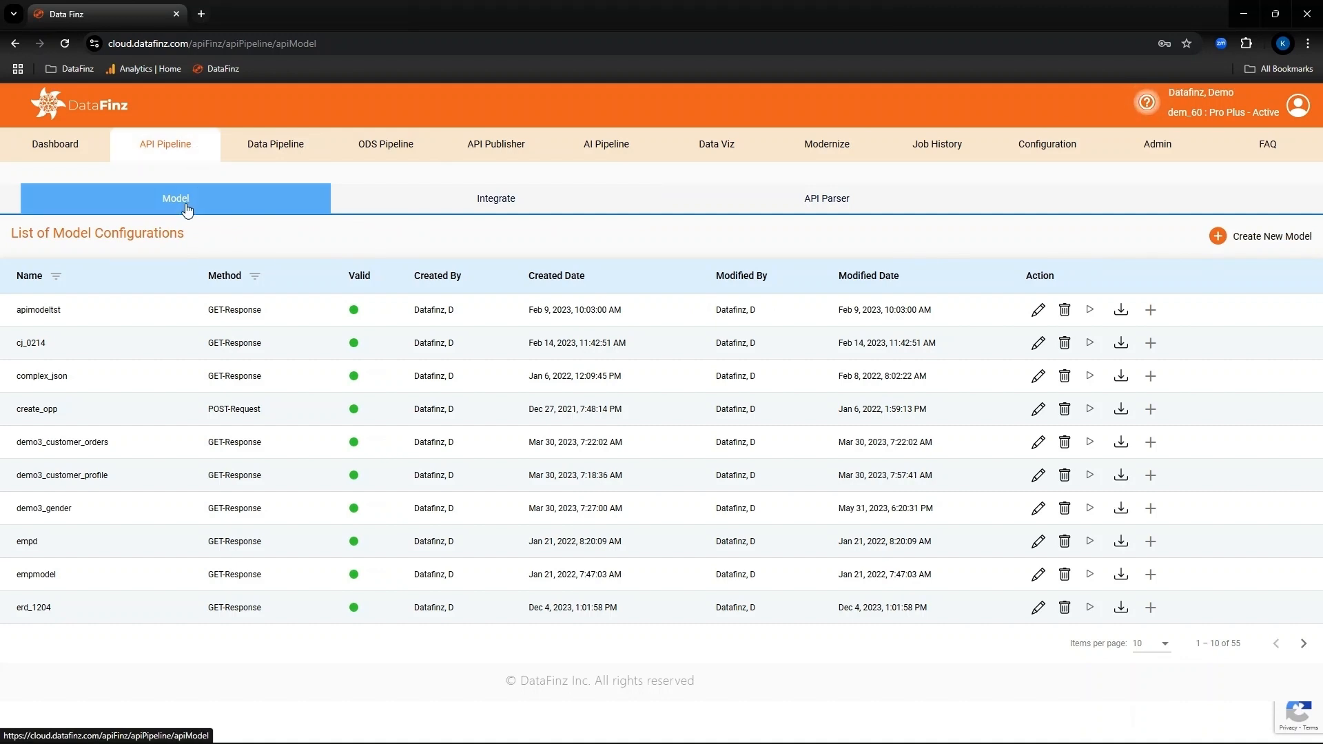
# Create a new API model named jsonerd with the GET-Response method
pyautogui.click(1282, 237)
pyautogui.click(308, 341)
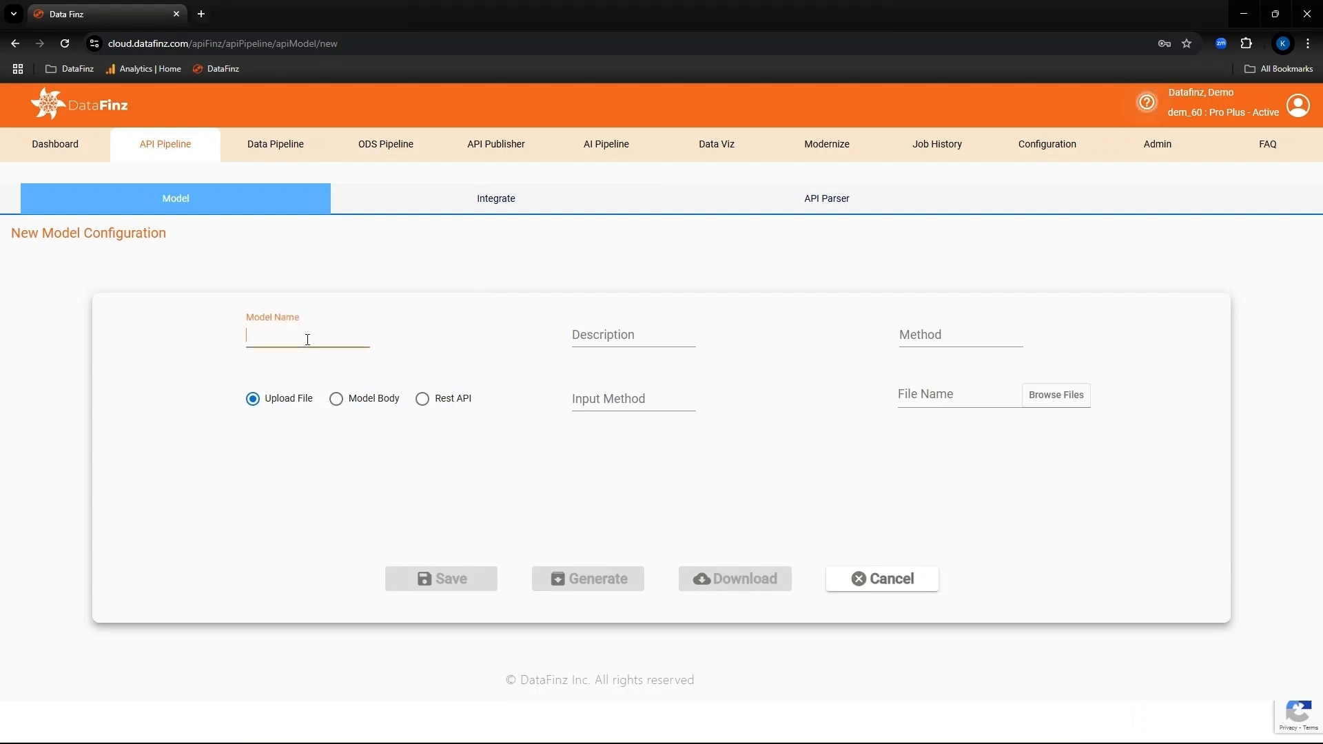
pyautogui.write('jsonerd')
pyautogui.click(922, 336)
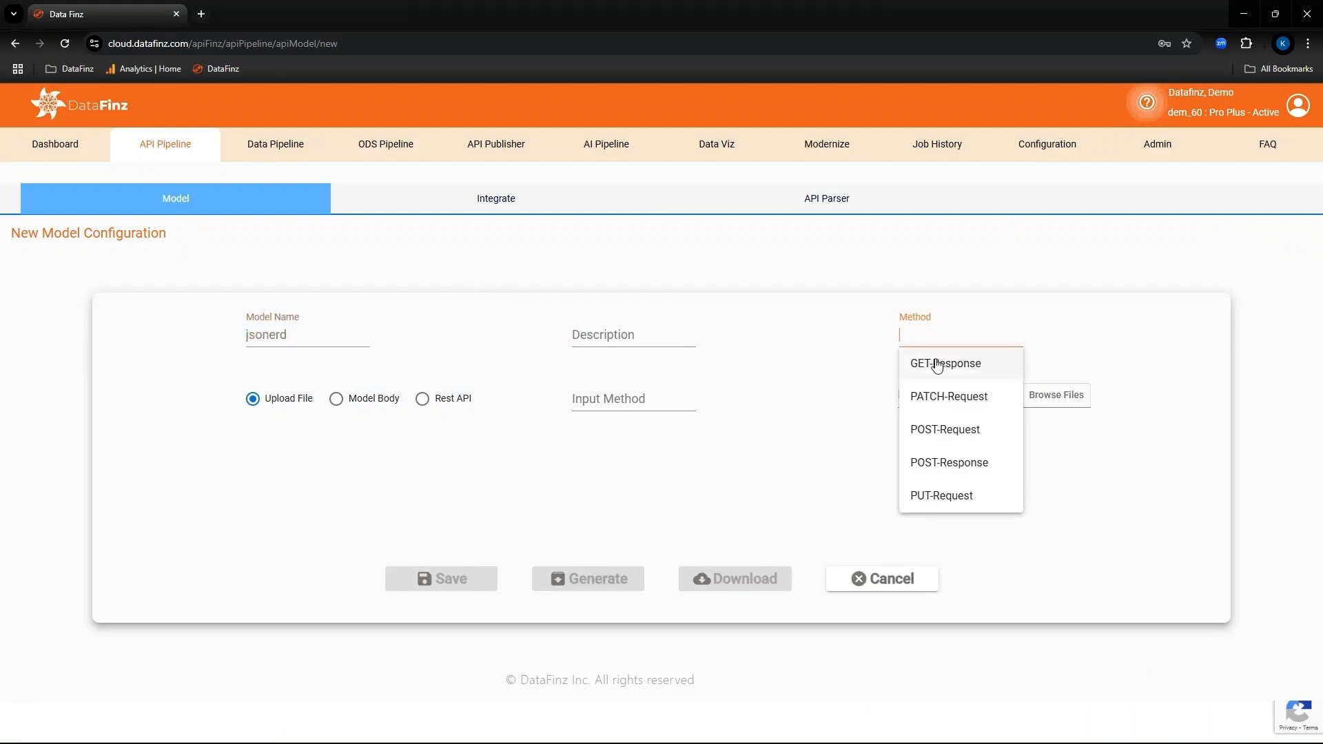
pyautogui.click(937, 365)
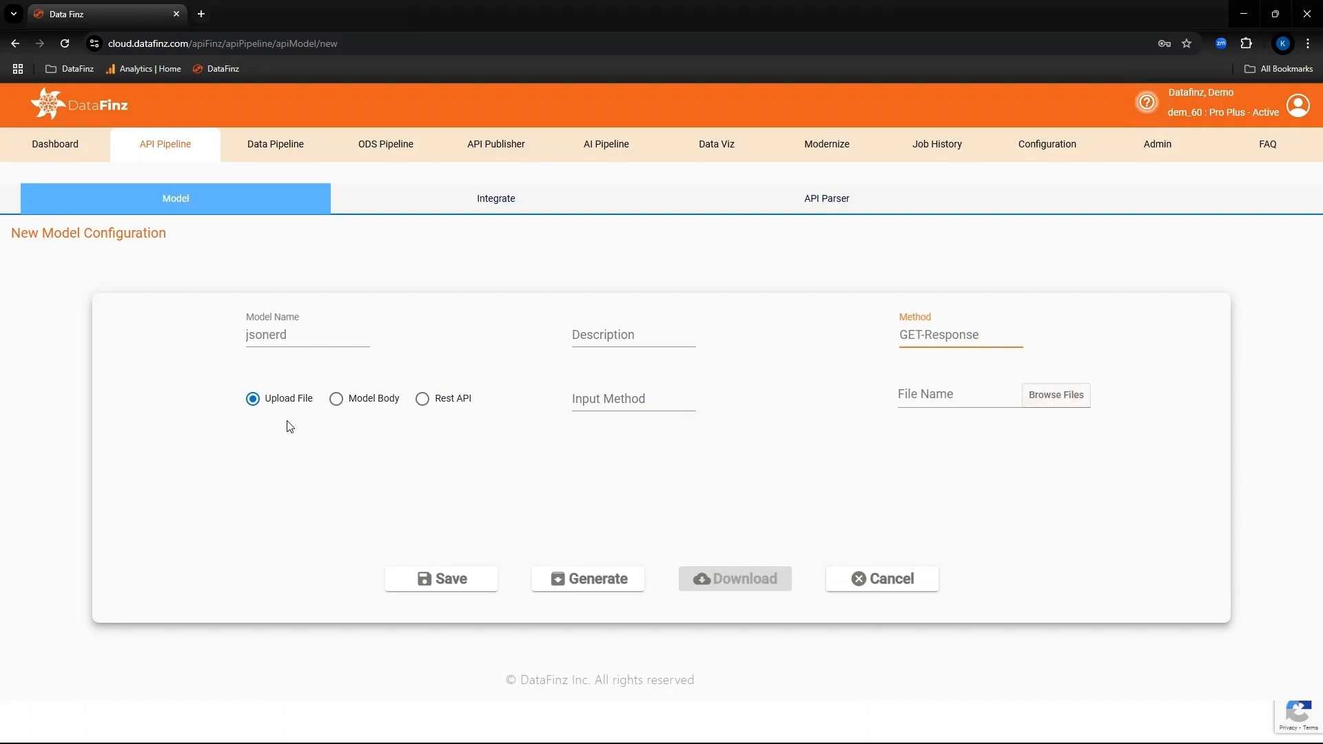
# Set the model's input source to Rest API with the apicall connection, and generate the model
pyautogui.click(374, 399)
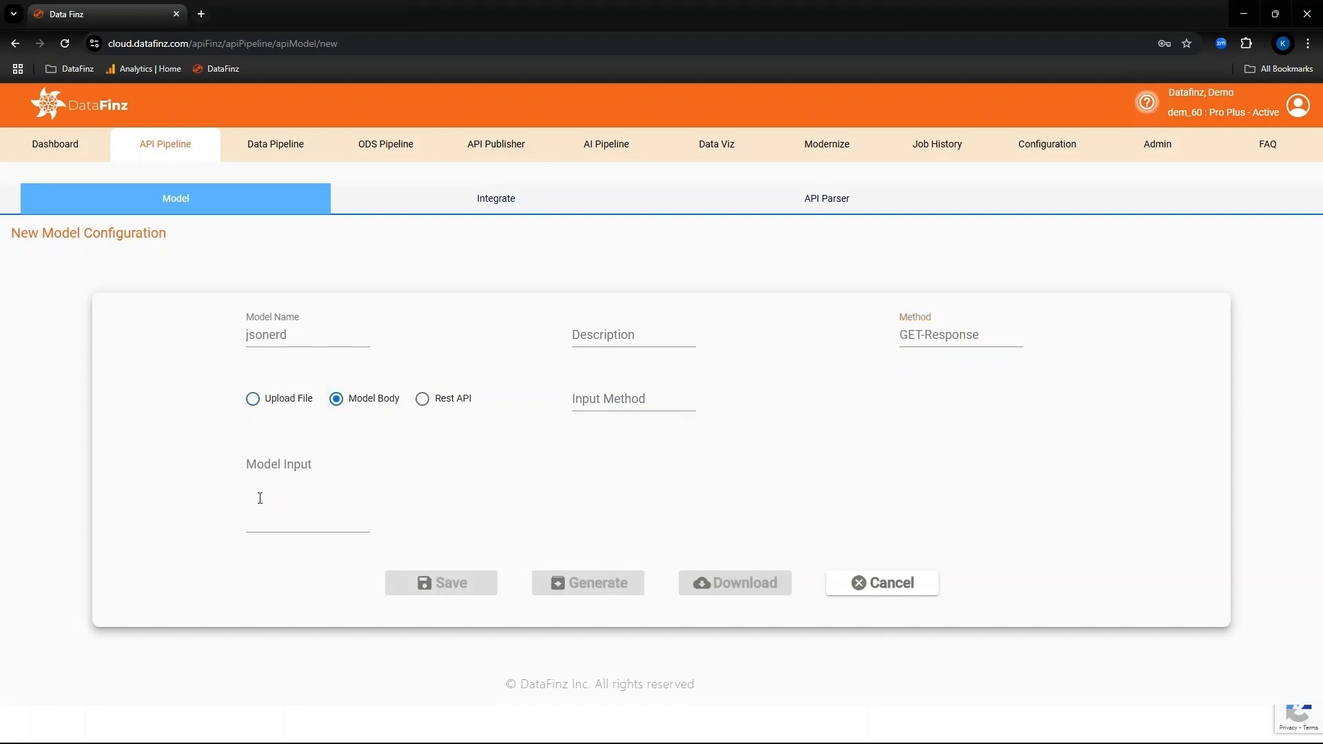
pyautogui.click(274, 482)
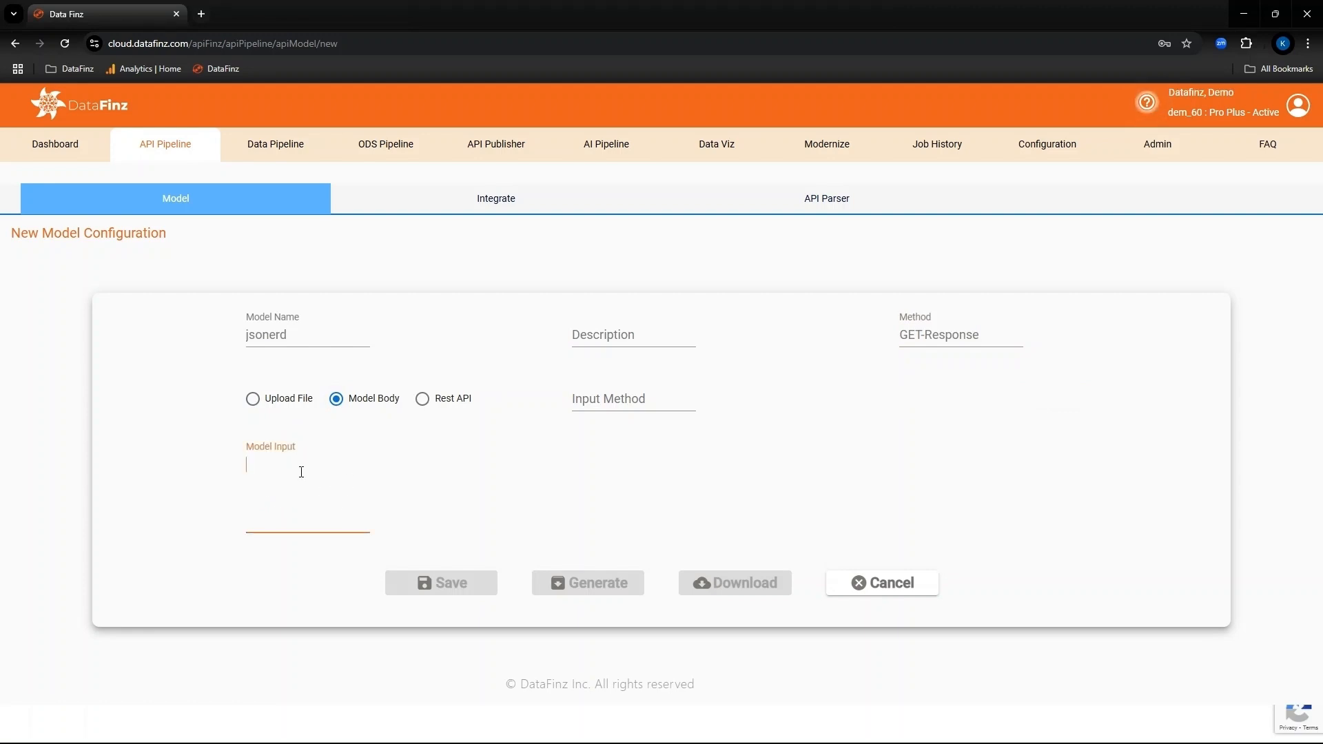
pyautogui.click(425, 403)
pyautogui.click(641, 397)
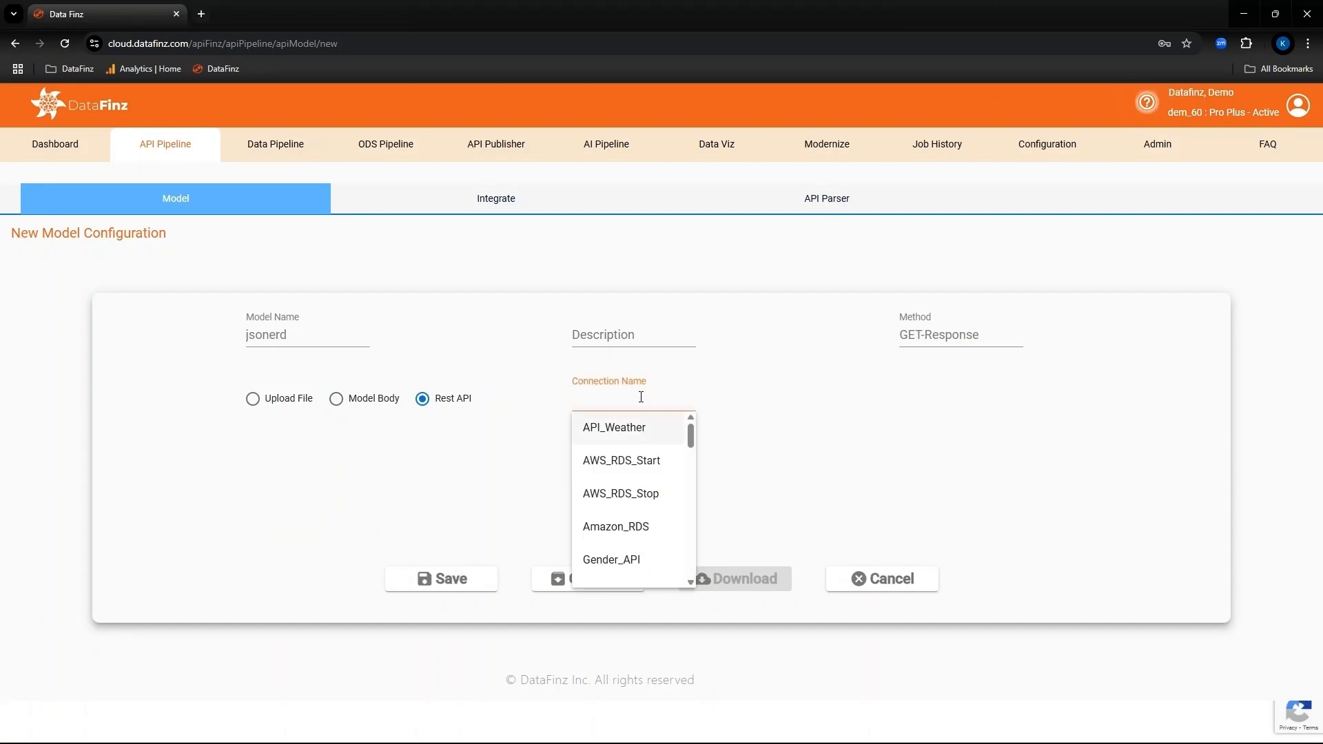
pyautogui.write('apicall')
pyautogui.click(606, 428)
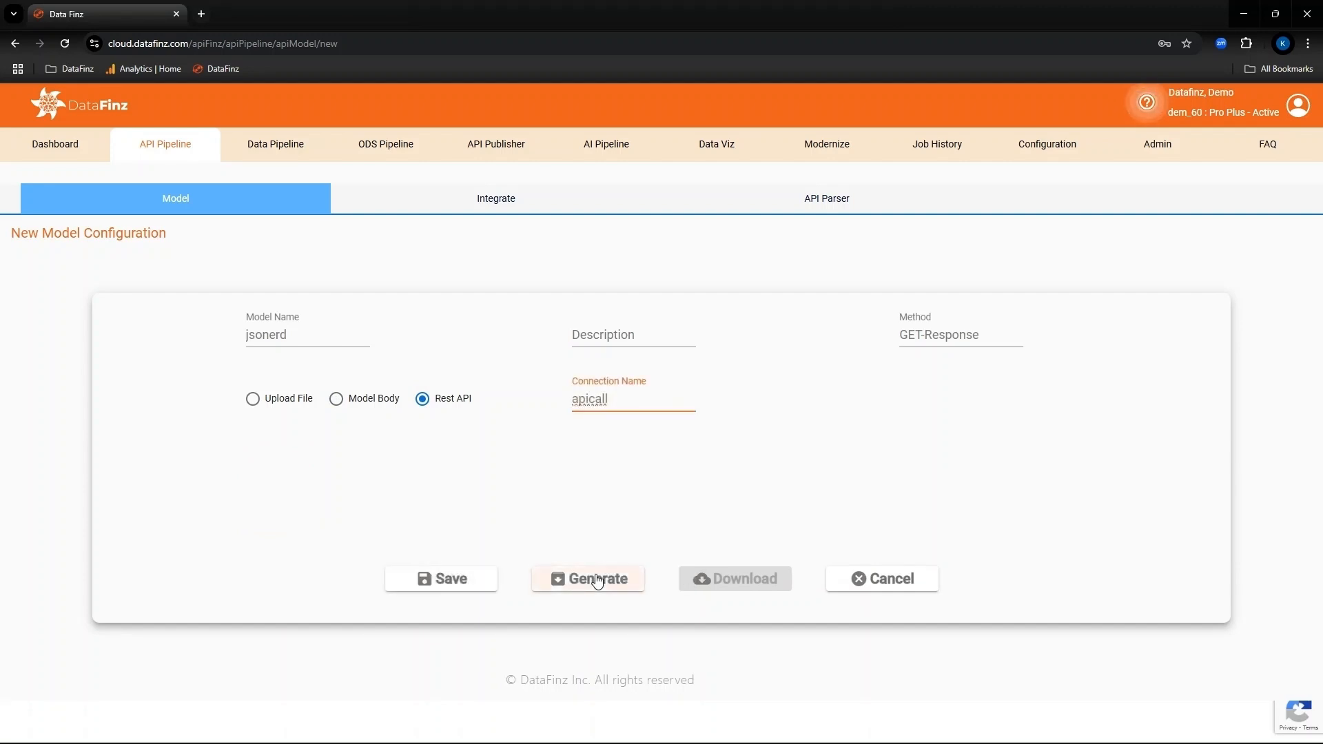
pyautogui.click(587, 579)
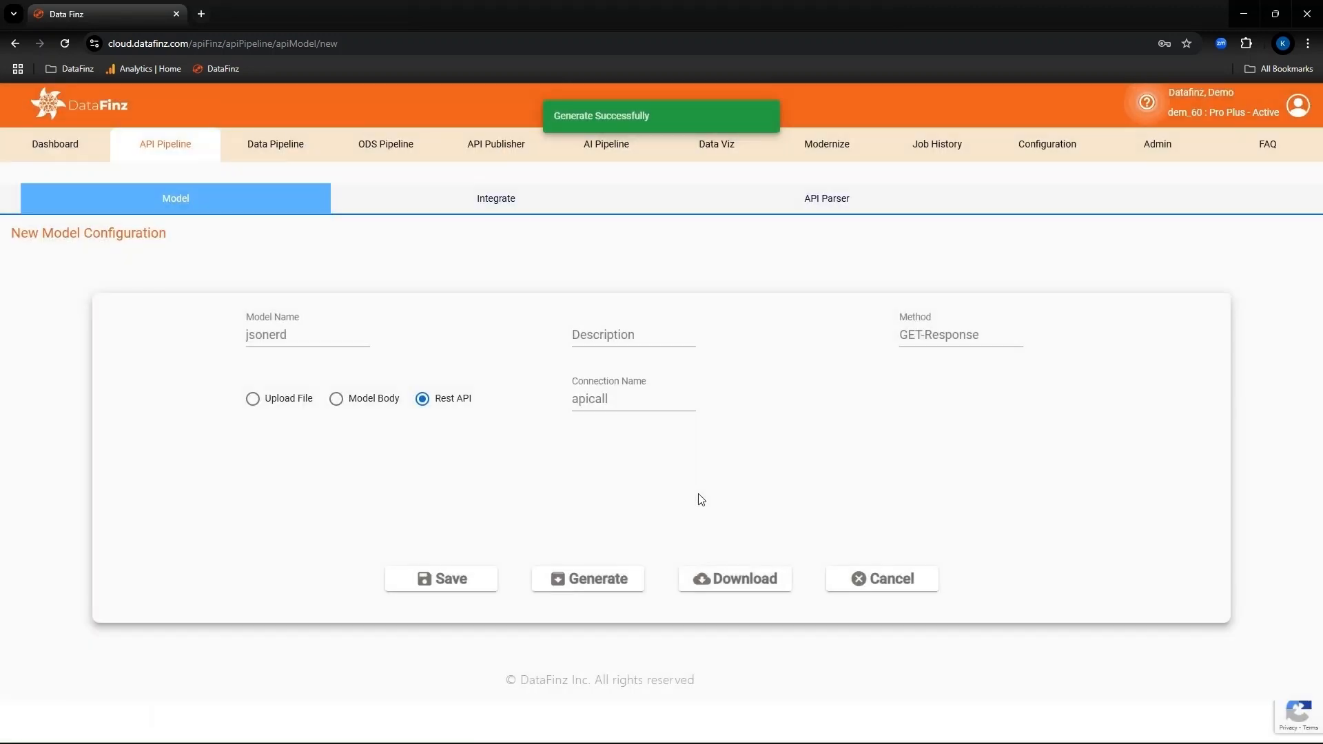
# Download the generated jsonerd model package and open jsonerd_ERD.png from the zip in File Explorer
pyautogui.click(747, 586)
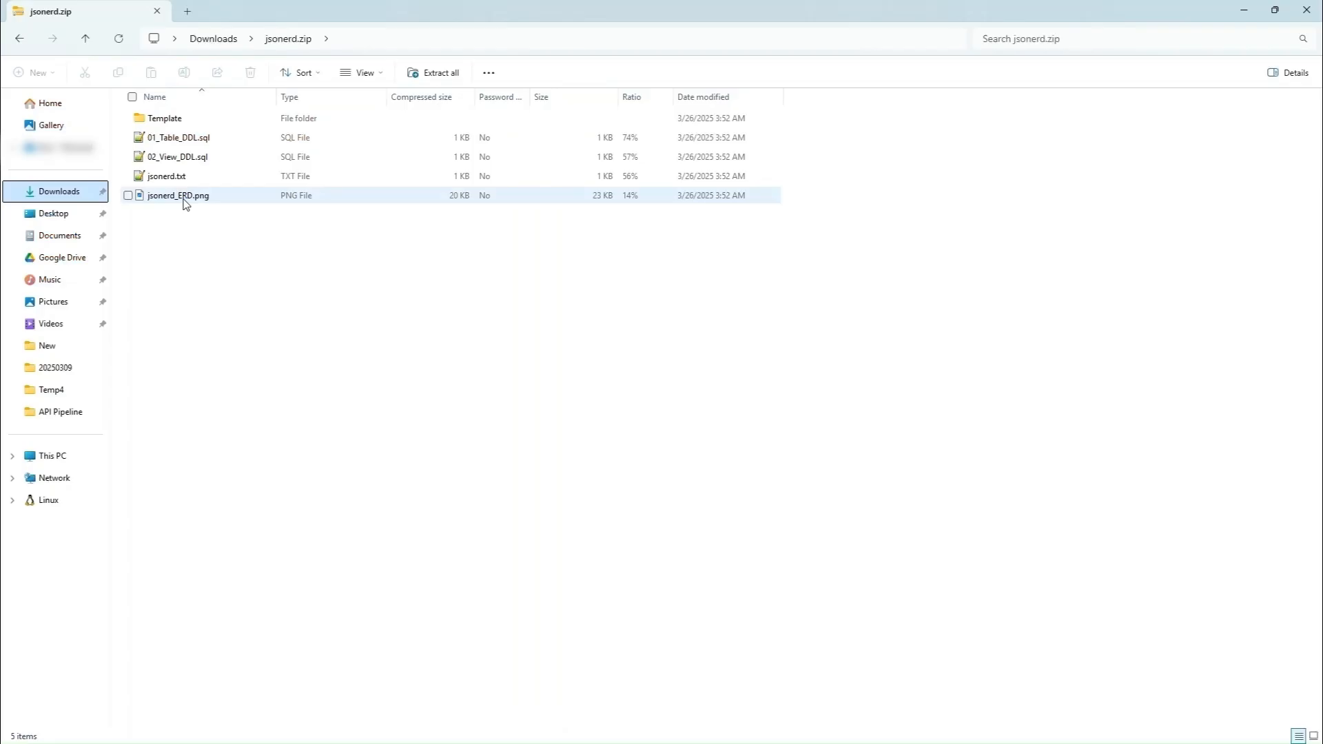
pyautogui.doubleClick(185, 196)
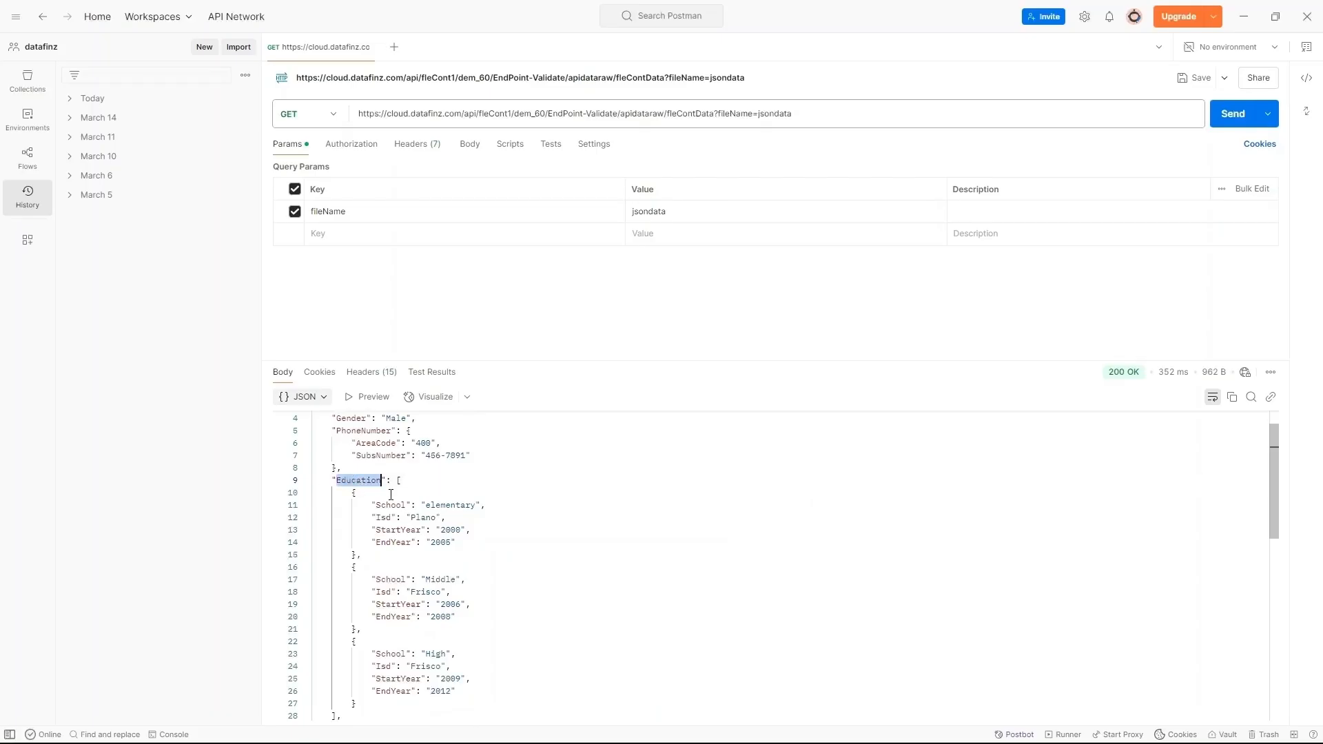
# Examine the Education, Cities and Streetdtl arrays of the jsondata response in Postman, and resend the GET request
pyautogui.scroll(-5, 414, 551)
pyautogui.doubleClick(360, 587)
pyautogui.scroll(-3, 414, 578)
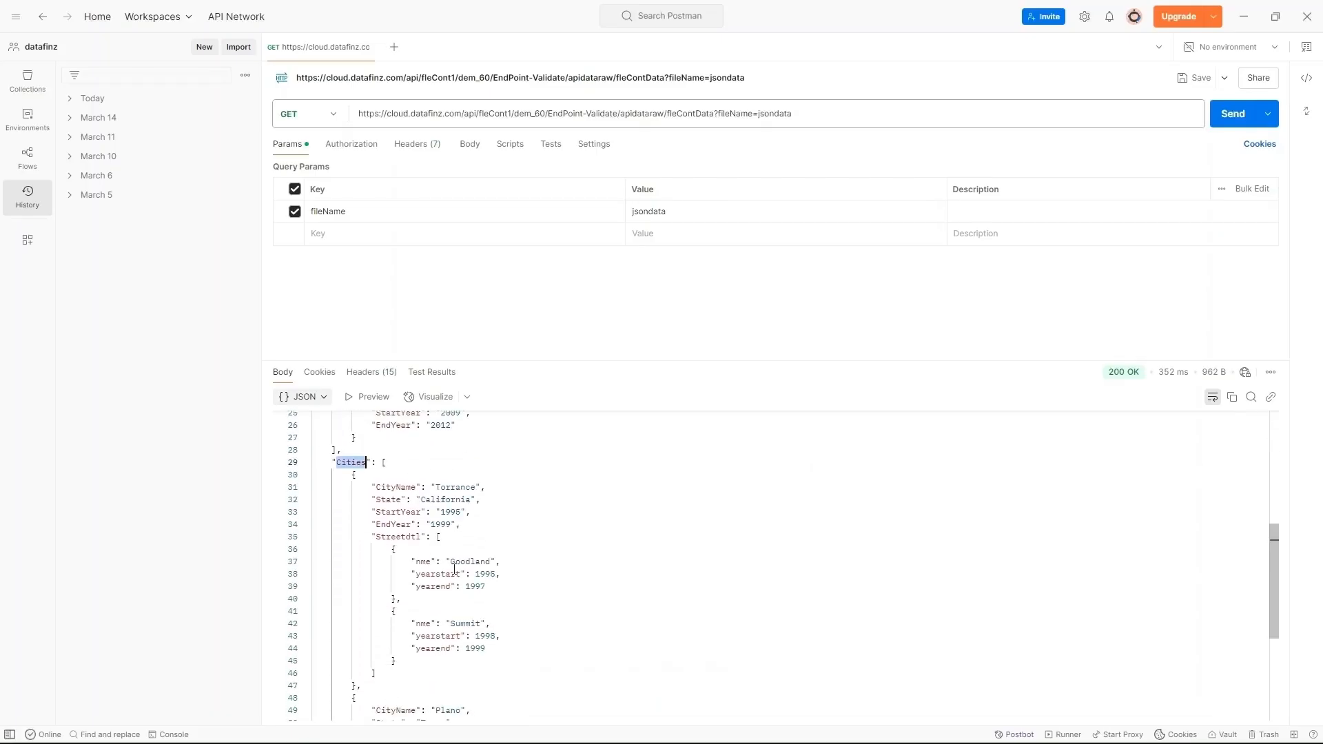
pyautogui.doubleClick(399, 539)
pyautogui.scroll(-5, 561, 549)
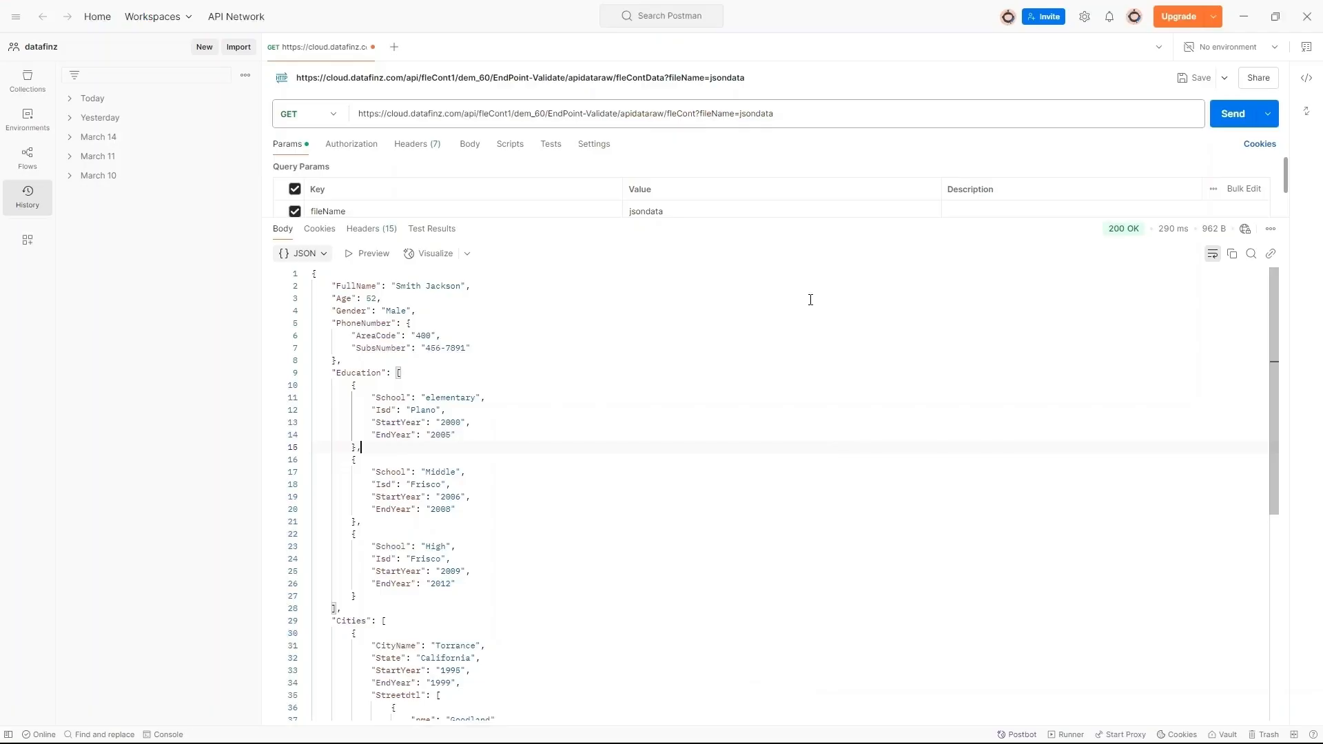
pyautogui.click(715, 356)
pyautogui.click(1233, 113)
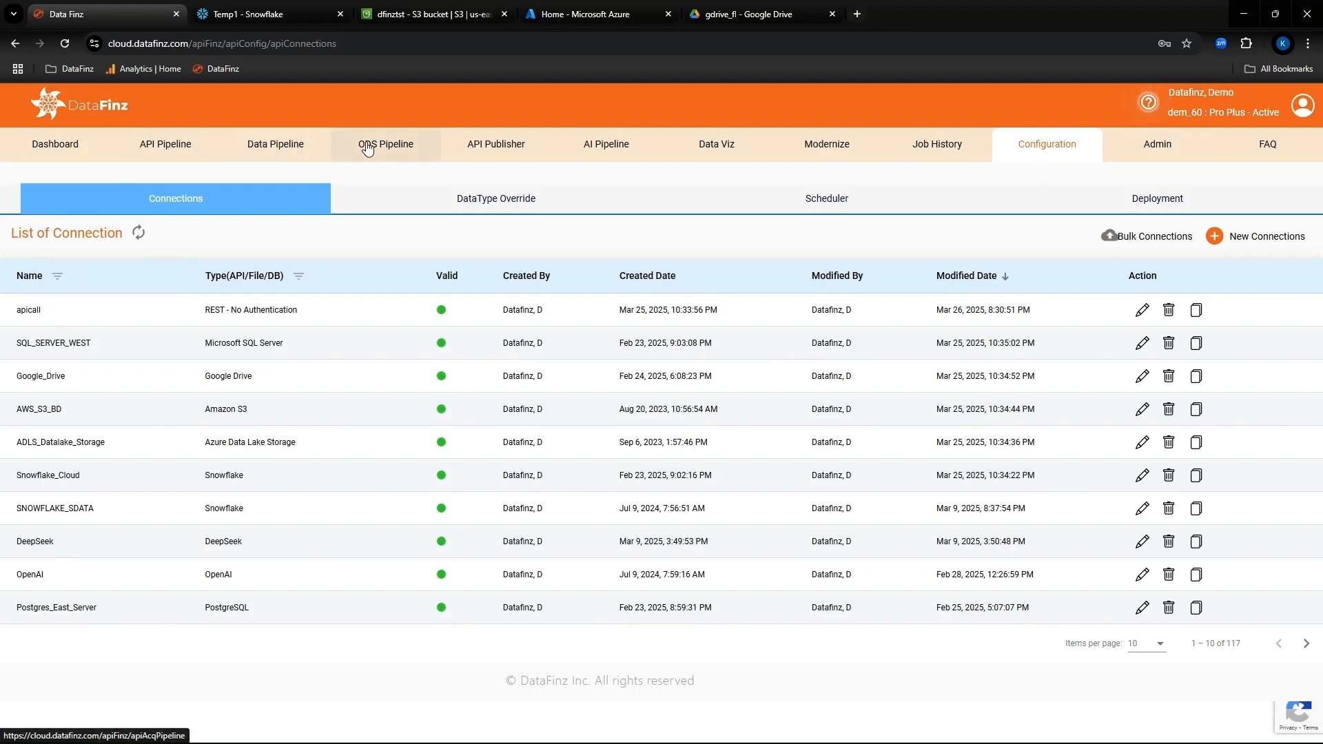
# Open the json_parser_to_table API parser in DataFinz for editing and review its input method, API option and source connection choices
pyautogui.click(178, 158)
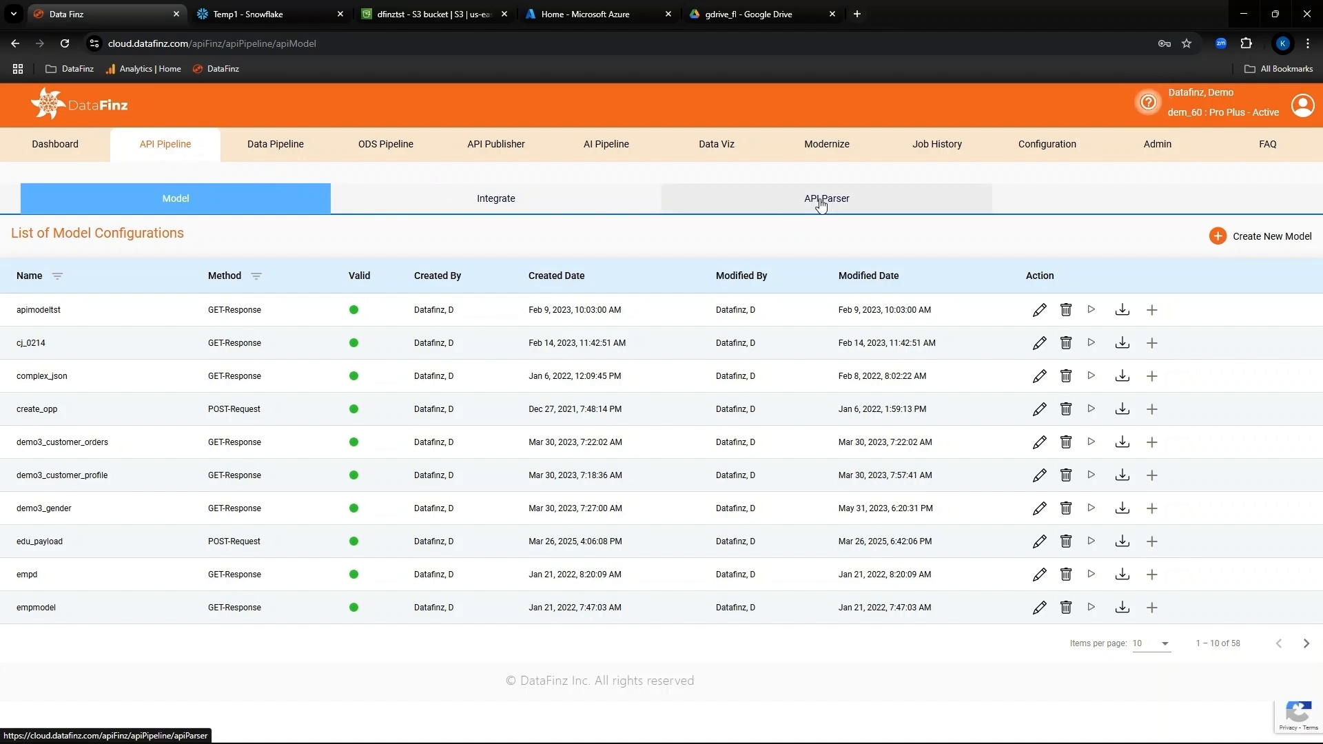
pyautogui.click(814, 204)
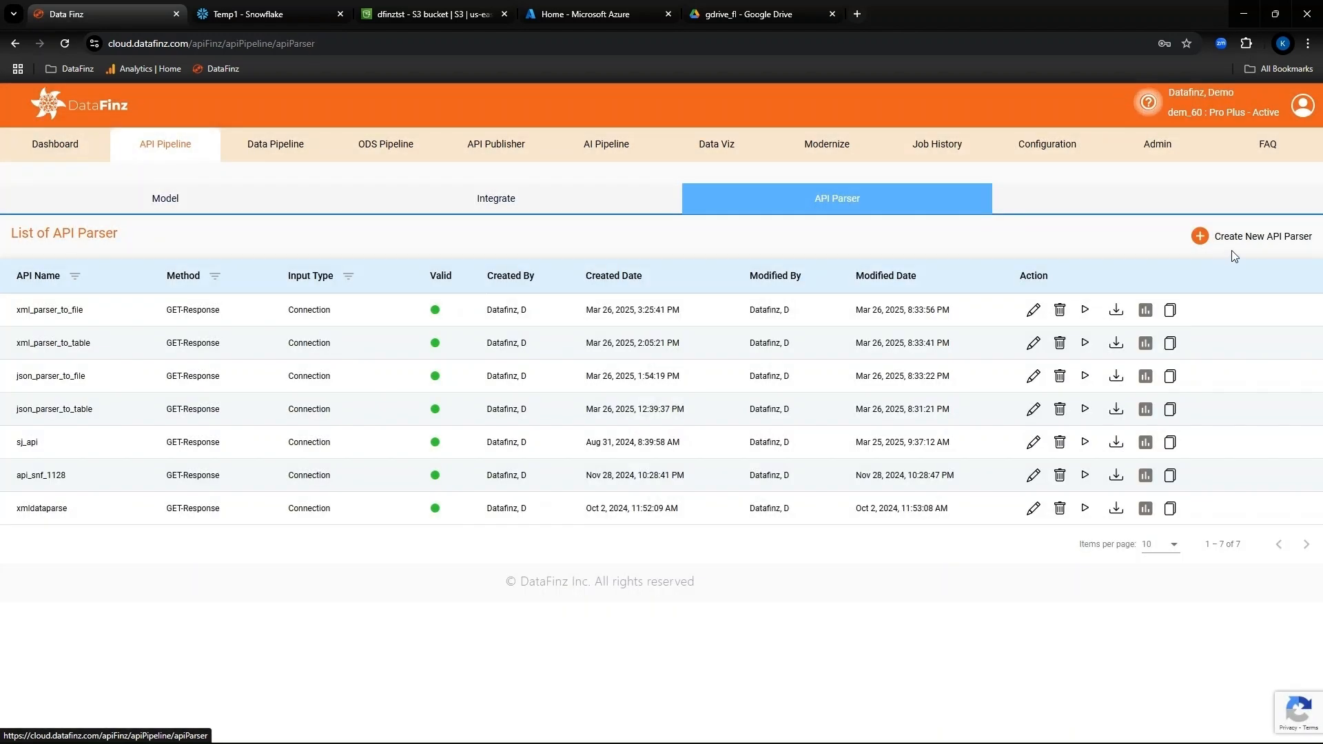
pyautogui.click(1033, 409)
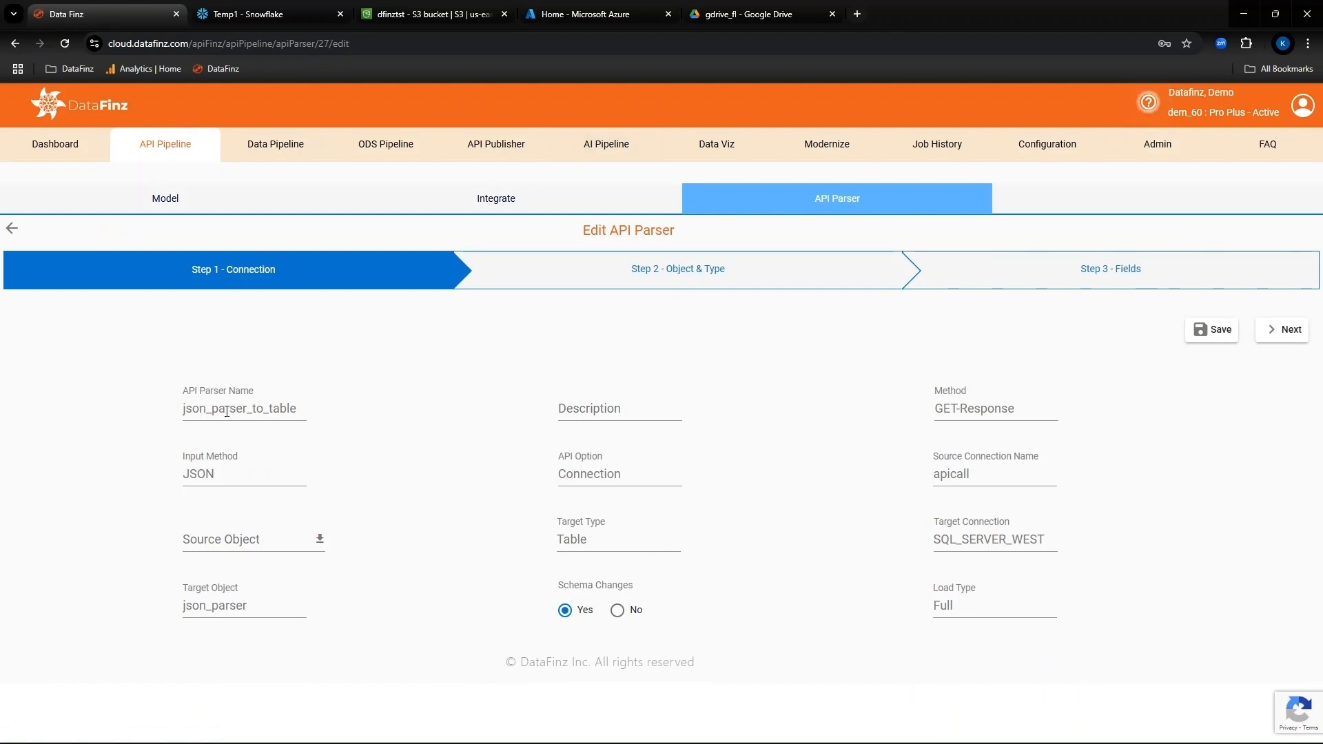
pyautogui.click(1045, 405)
pyautogui.click(233, 473)
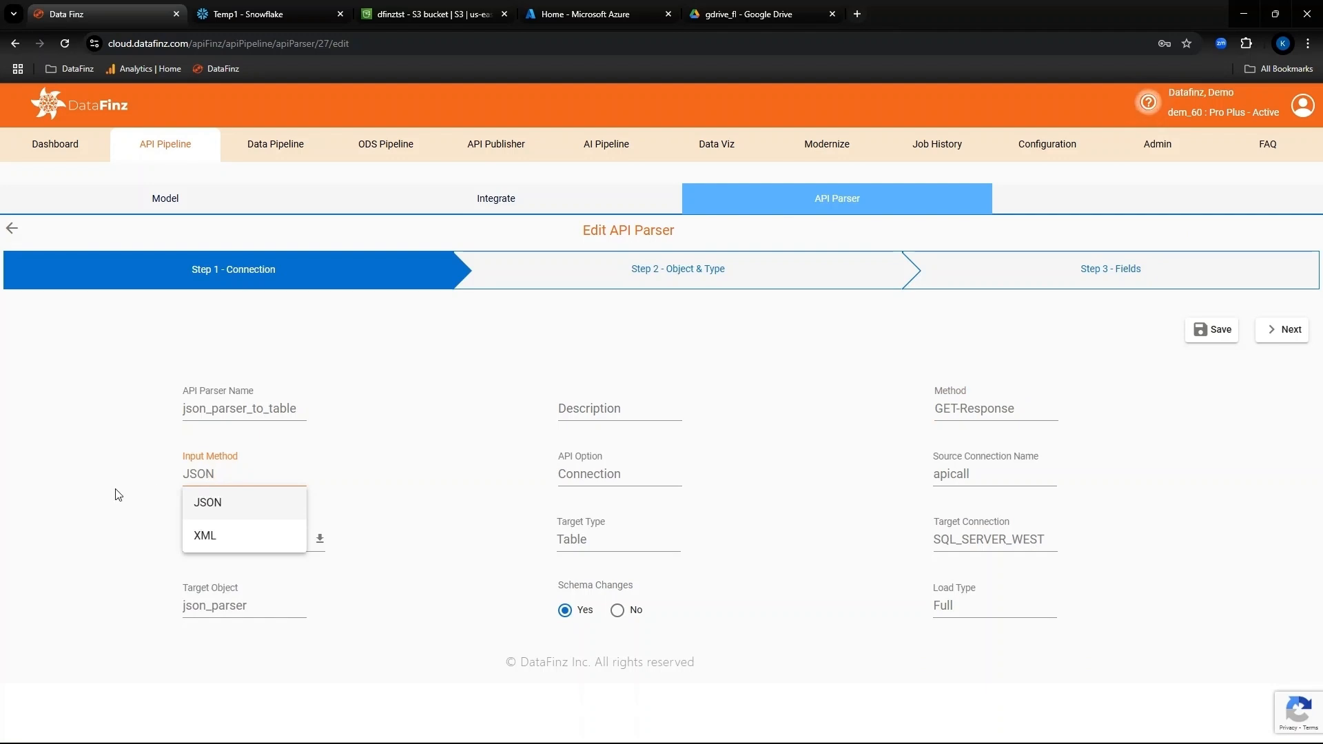
pyautogui.click(637, 473)
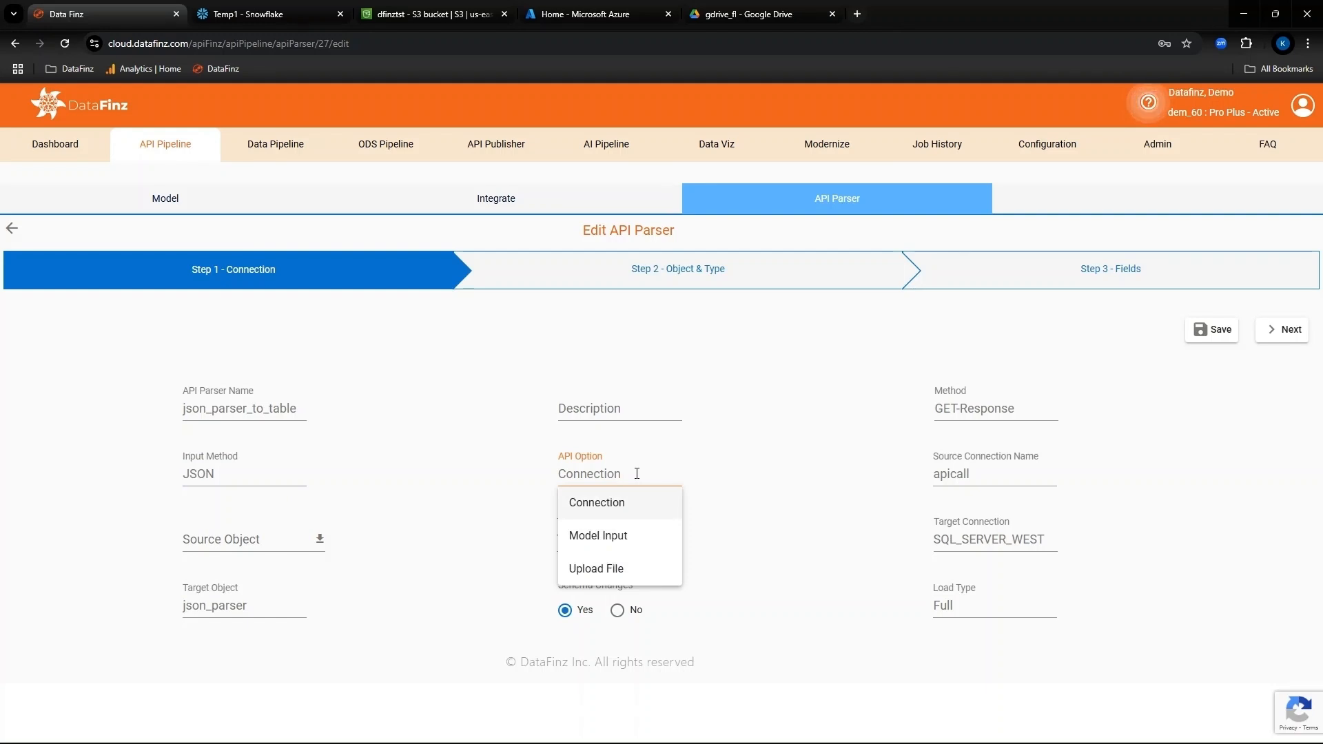
pyautogui.click(987, 477)
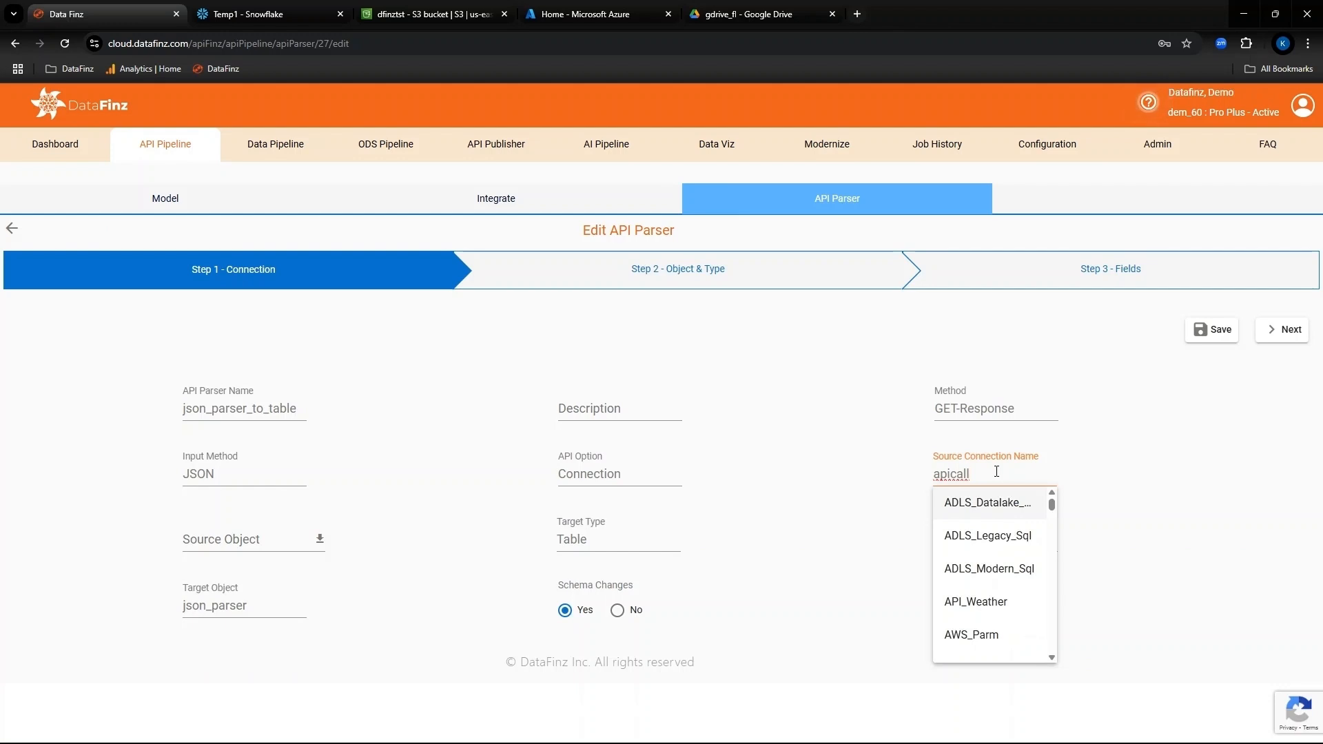
pyautogui.click(995, 472)
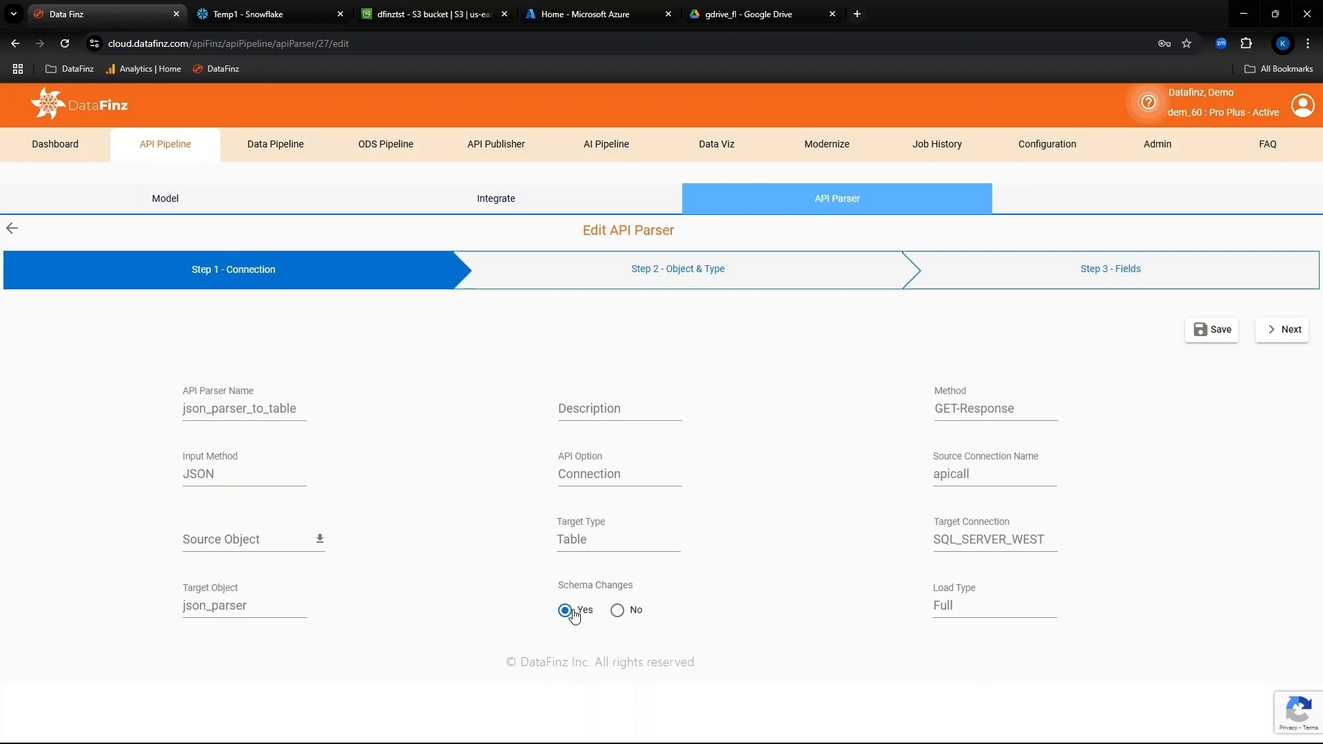
# Set the parser's load type to Incremental and proceed to its source and target objects
pyautogui.click(992, 606)
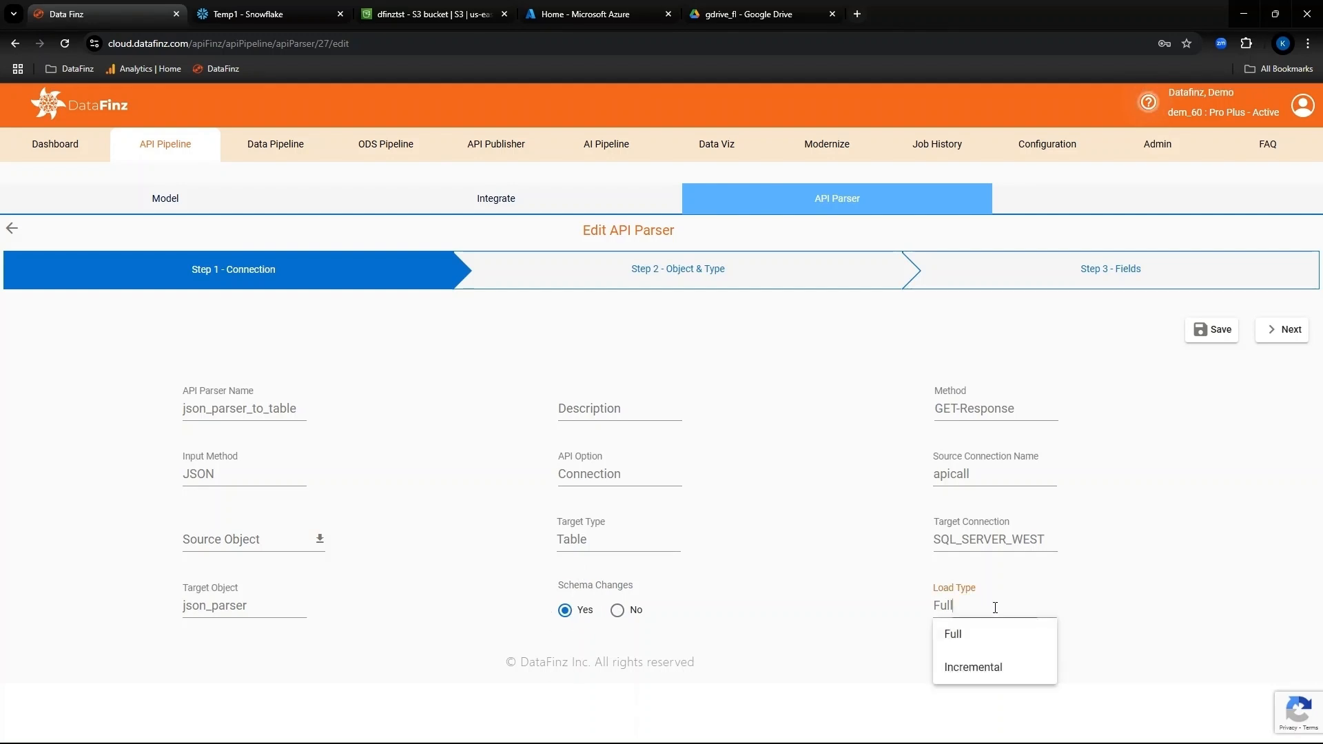
pyautogui.click(979, 674)
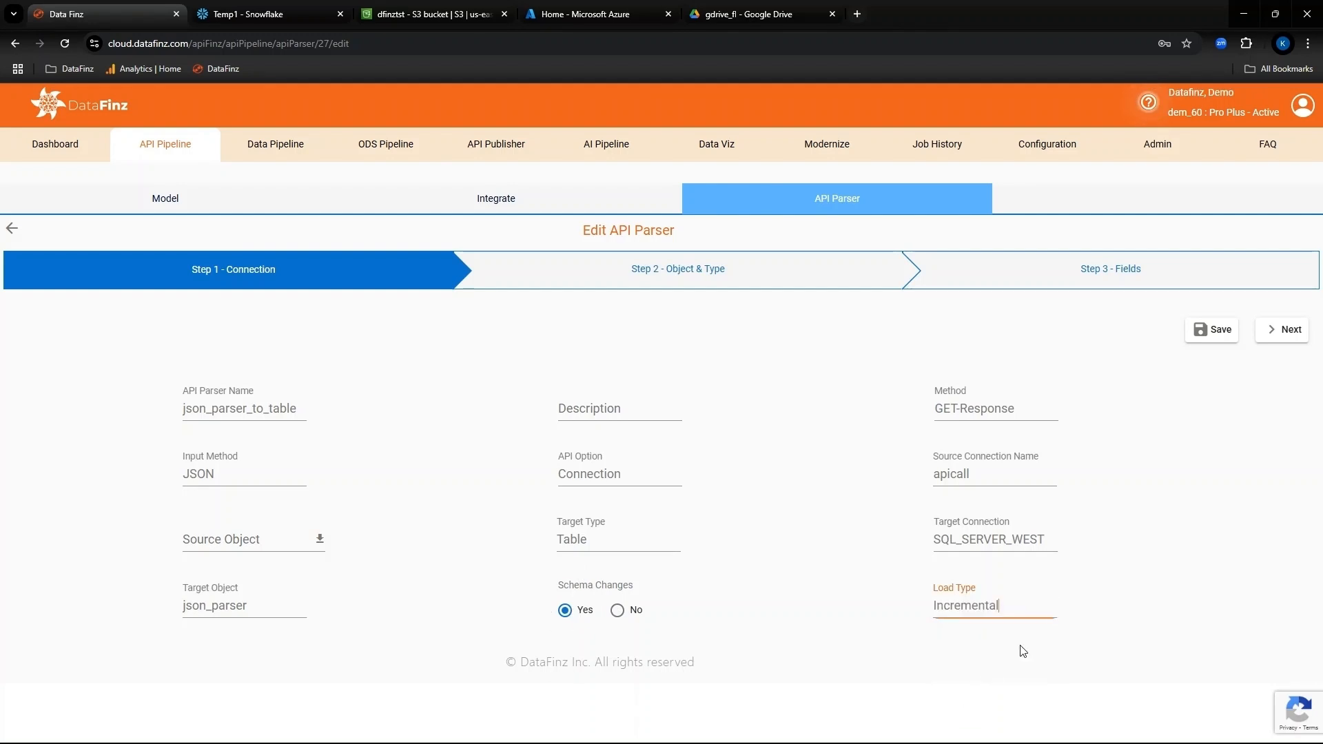
pyautogui.click(1283, 330)
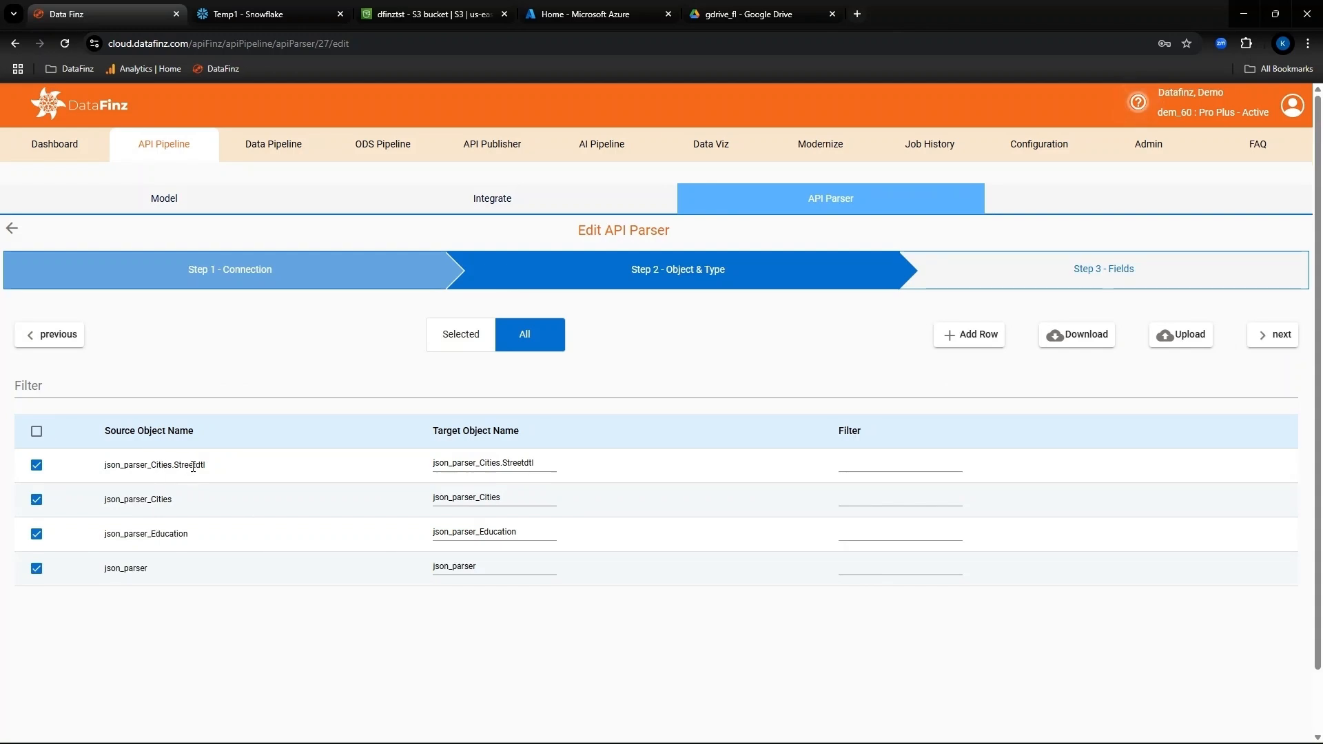
# Review the field mappings of the json_parser_Cities and json_parser objects, and finish the parser
pyautogui.click(1273, 335)
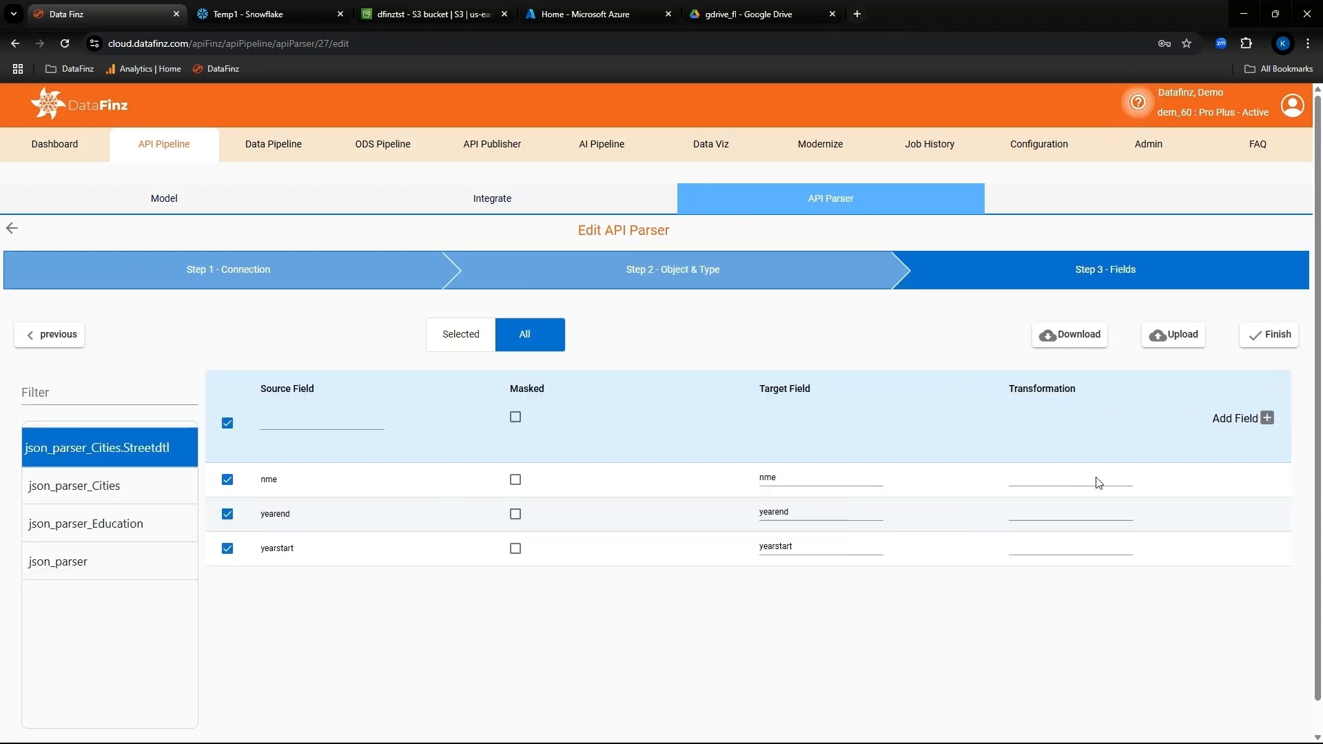
pyautogui.click(126, 492)
pyautogui.scroll(-1, 126, 497)
pyautogui.click(110, 530)
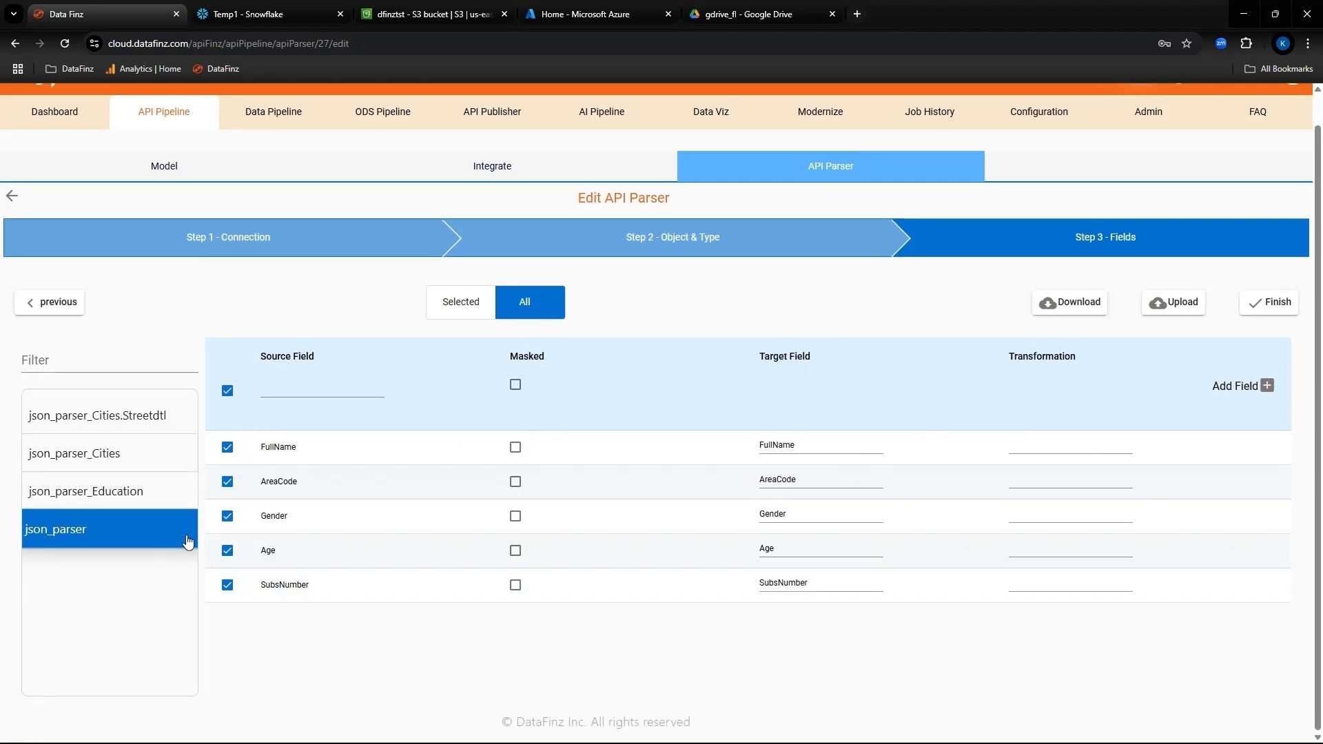
pyautogui.click(1268, 304)
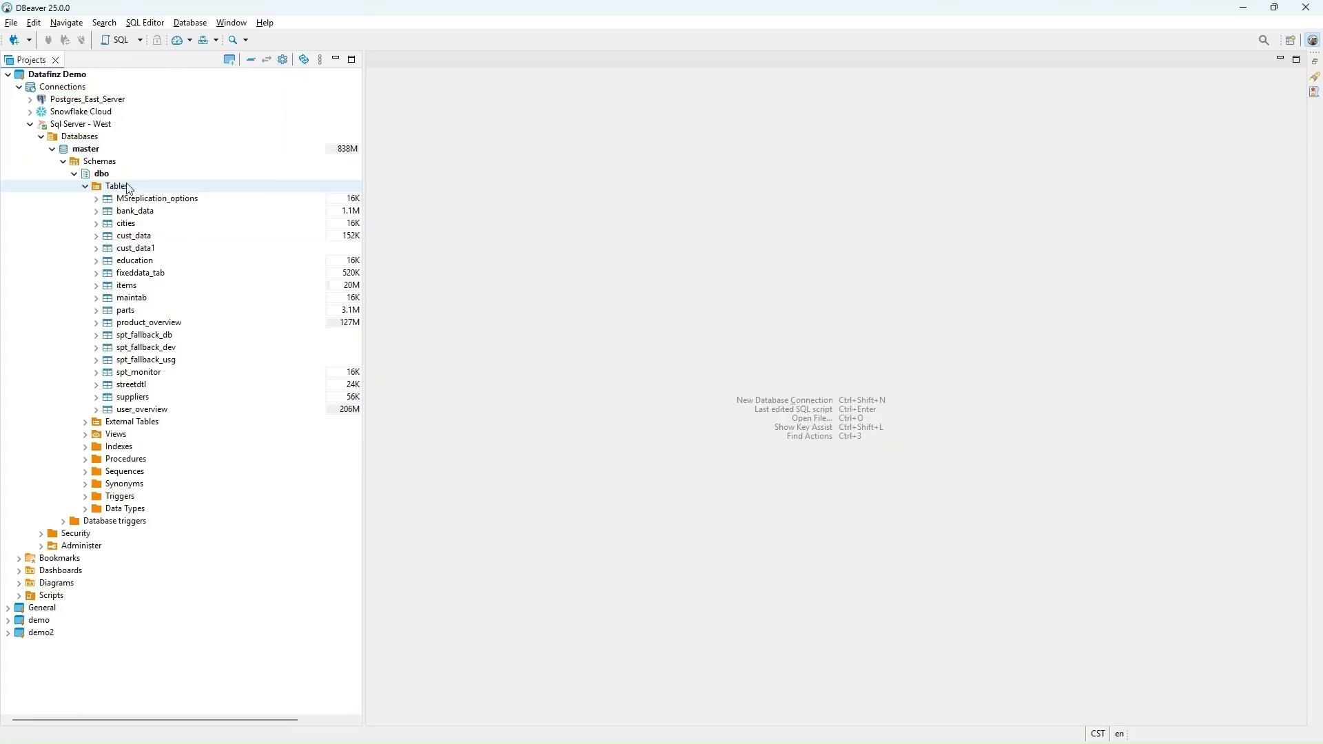
# Switch to DBeaver and refresh the dbo tables of the master database on Sql Server - West
pyautogui.click(128, 187)
pyautogui.rightClick(127, 187)
pyautogui.click(194, 408)
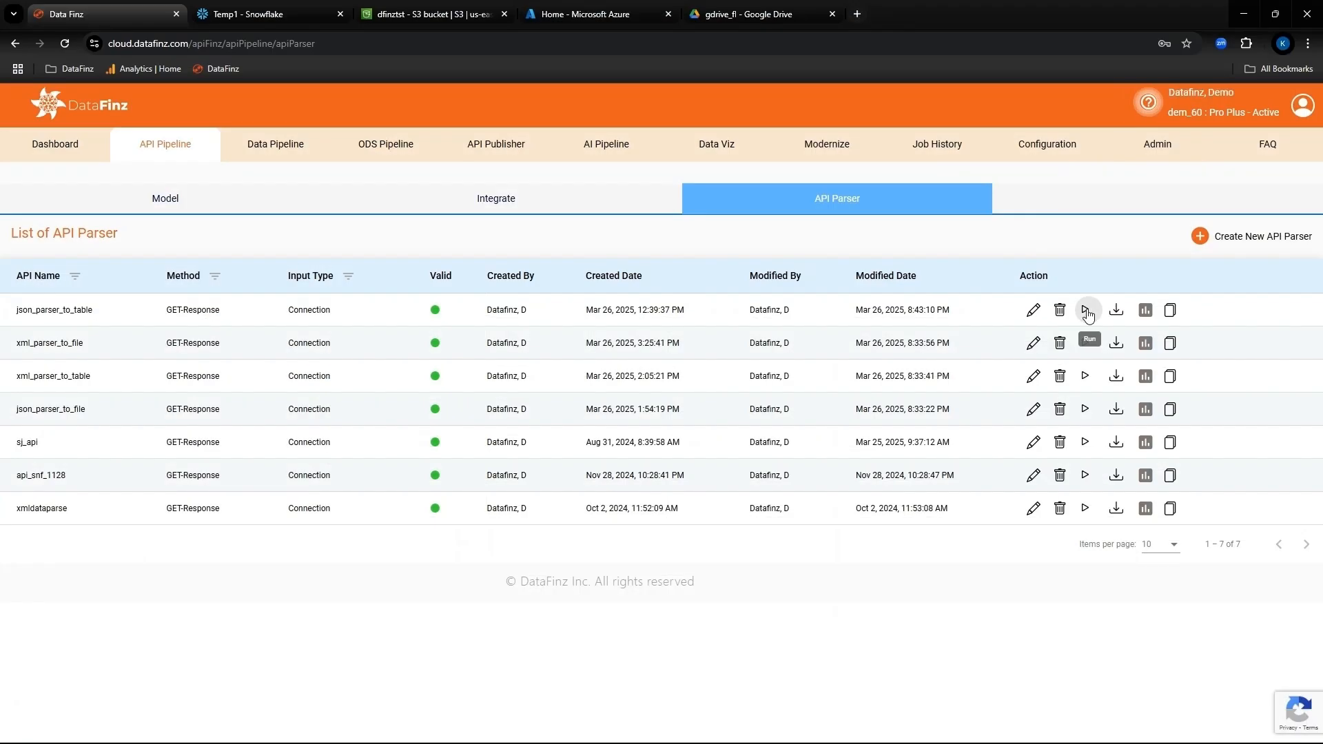
# Run the json_parser_to_table parser in DataFinz and refresh its job status
pyautogui.click(1084, 304)
pyautogui.click(1279, 238)
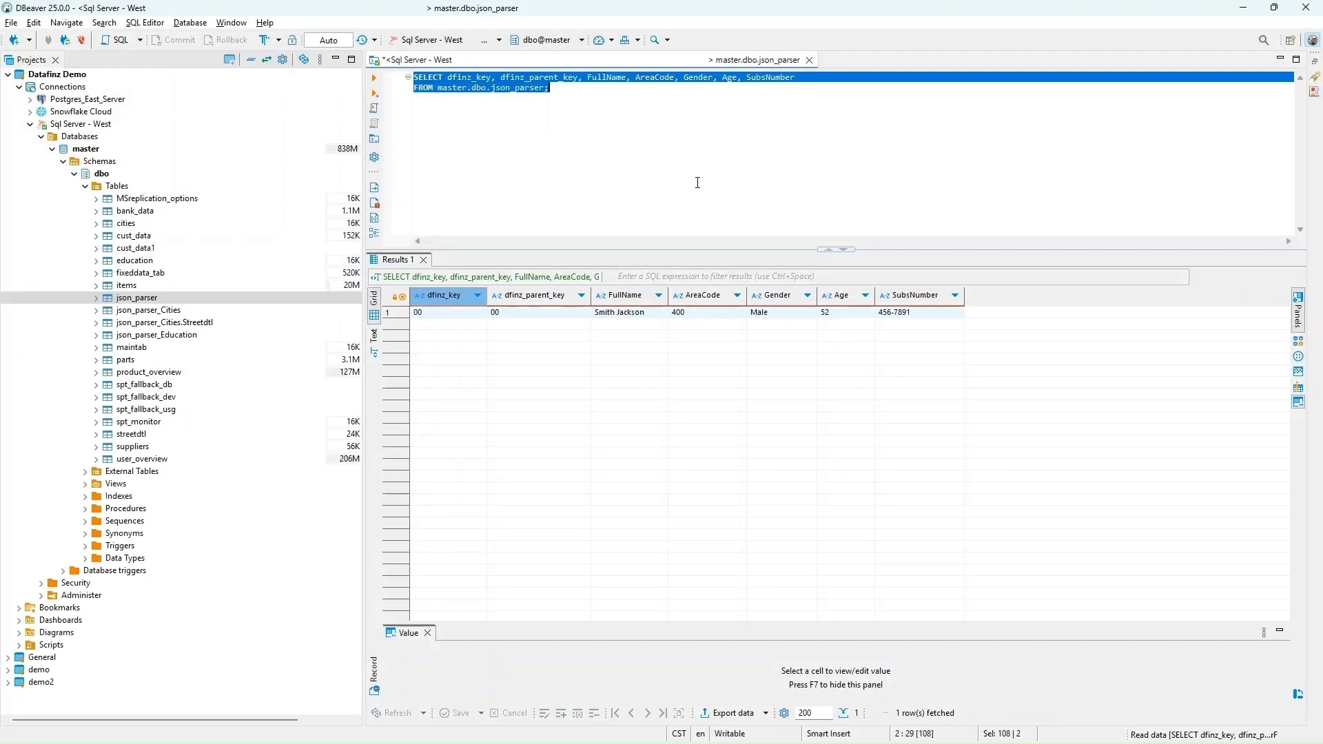
# Read the json_parser_Cities.Streetdtl table in a DBeaver SQL console, and resend the jsondata GET request in Postman
pyautogui.rightClick(164, 322)
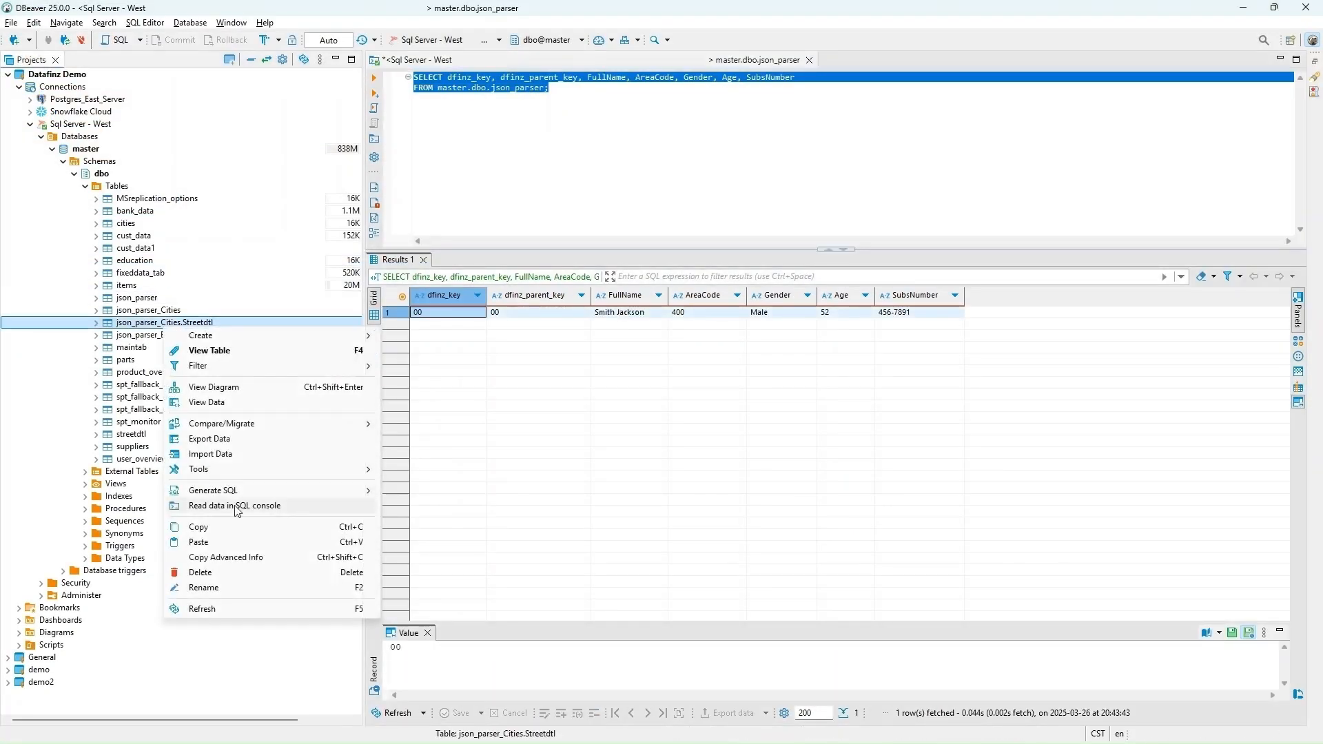
pyautogui.click(227, 508)
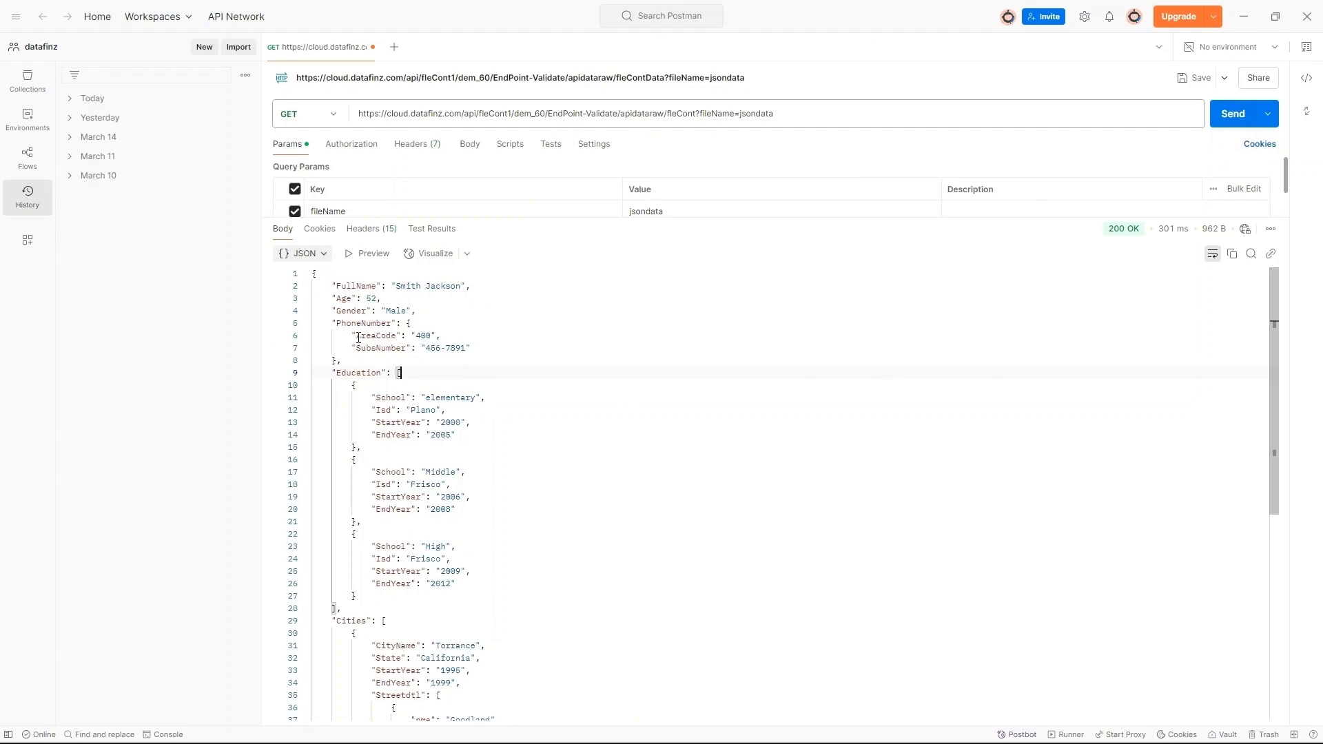
pyautogui.click(1233, 115)
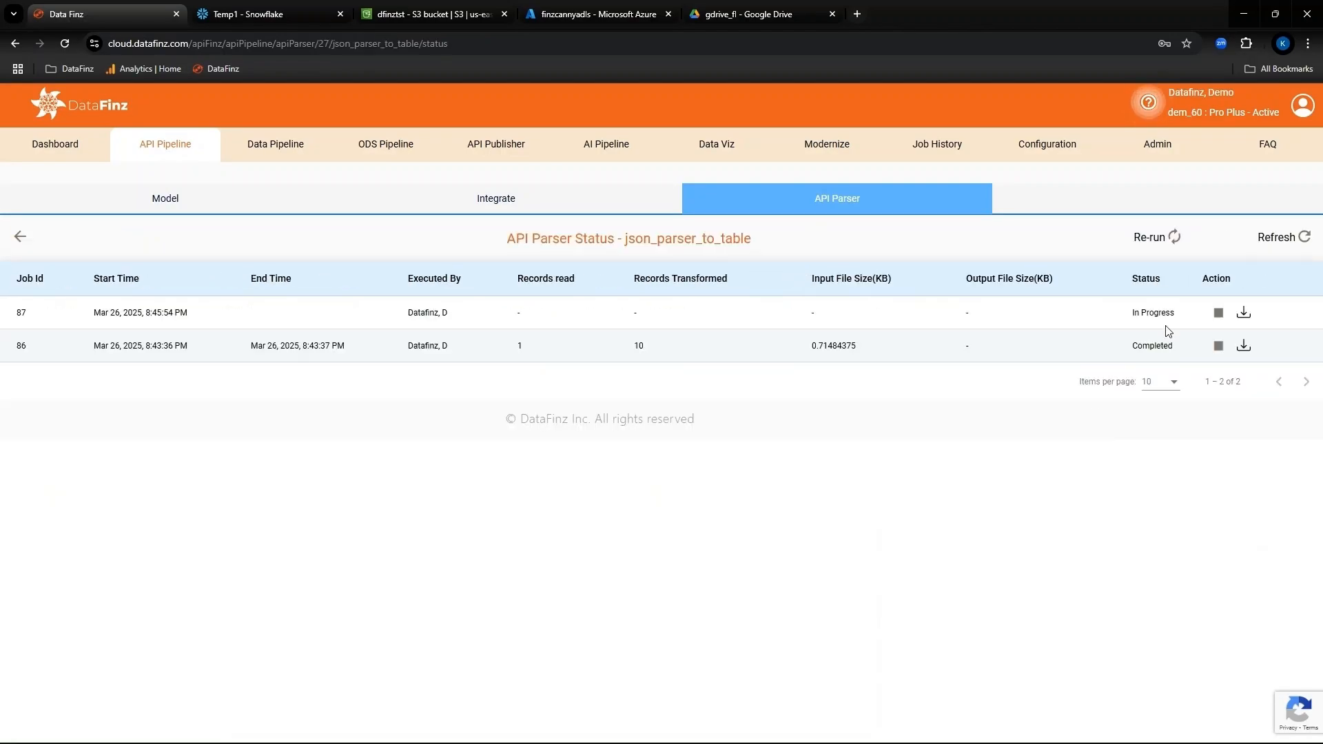
# Refresh the json_parser_to_table job status in DataFinz, and check the CountryCode column of the json_parser table in DBeaver
pyautogui.click(1278, 237)
pyautogui.click(227, 475)
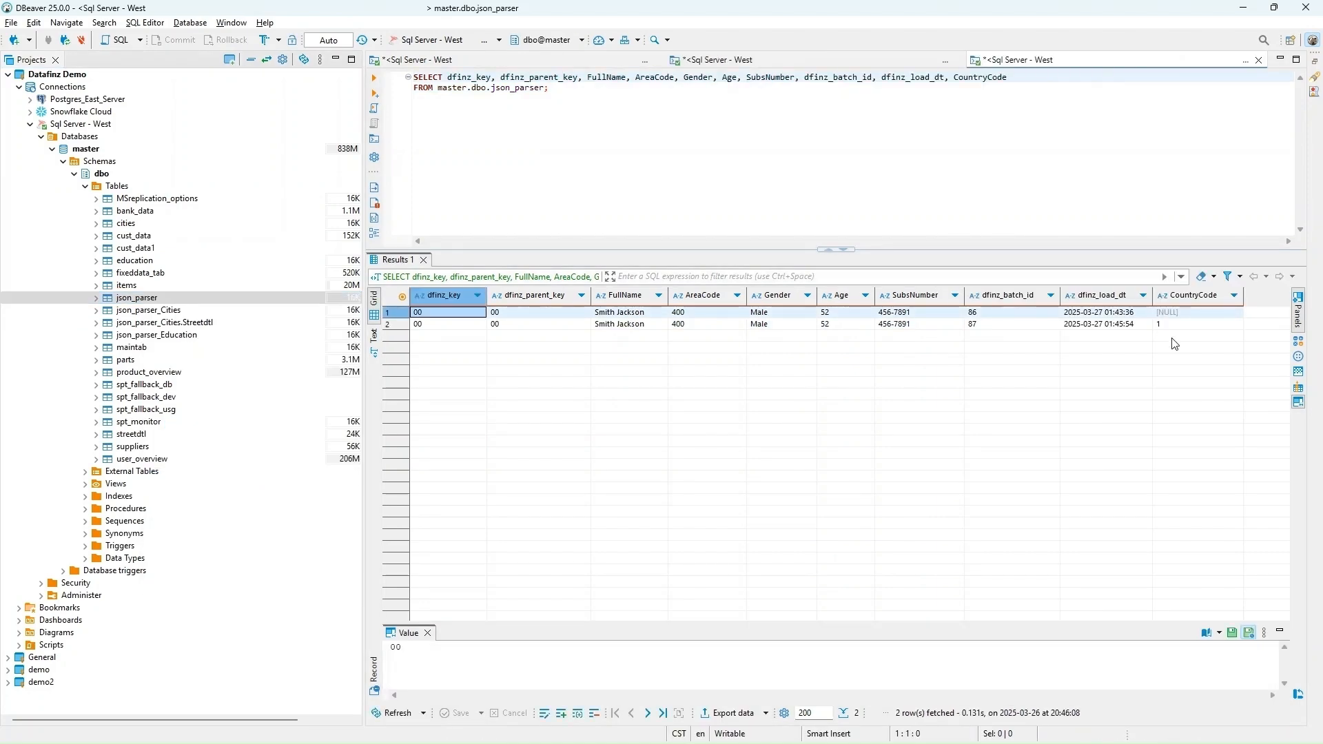
pyautogui.click(1192, 324)
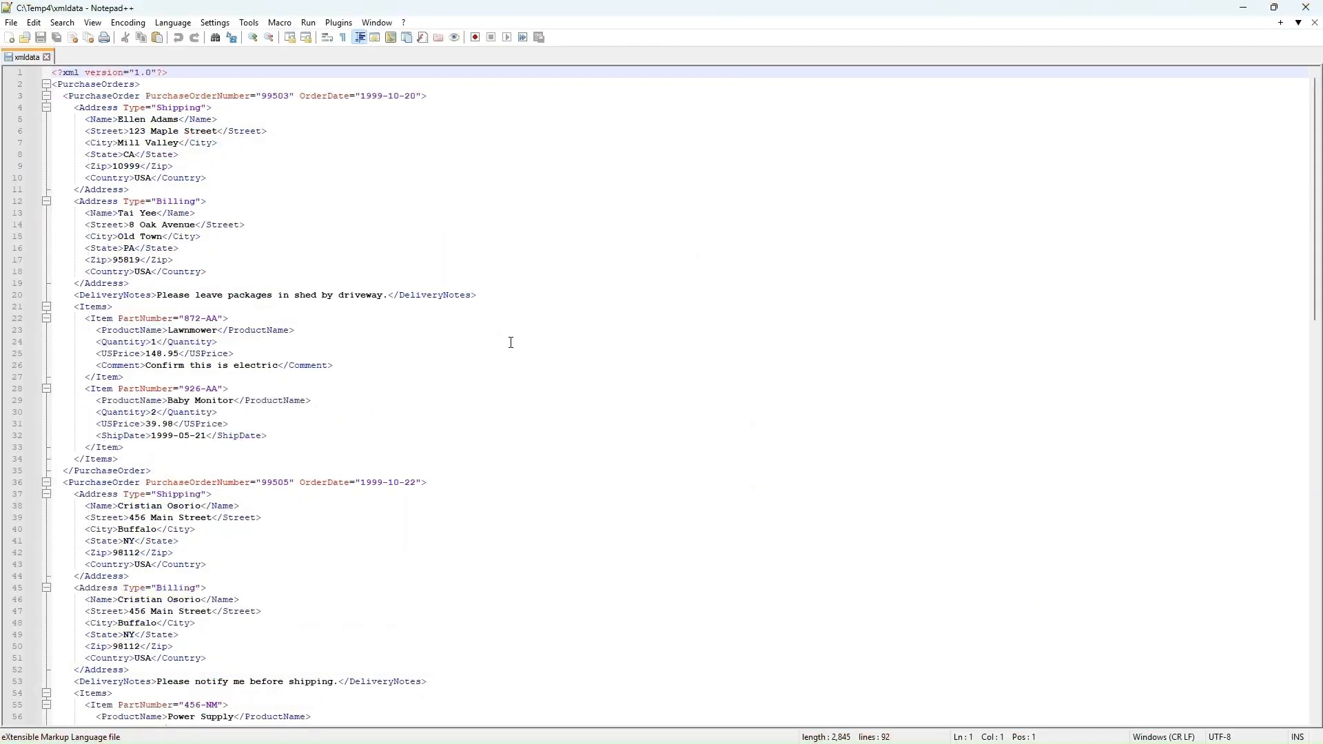
# Look through the purchase orders in the xmldata file in Notepad++, and minimize the editor
pyautogui.scroll(-18, 523, 520)
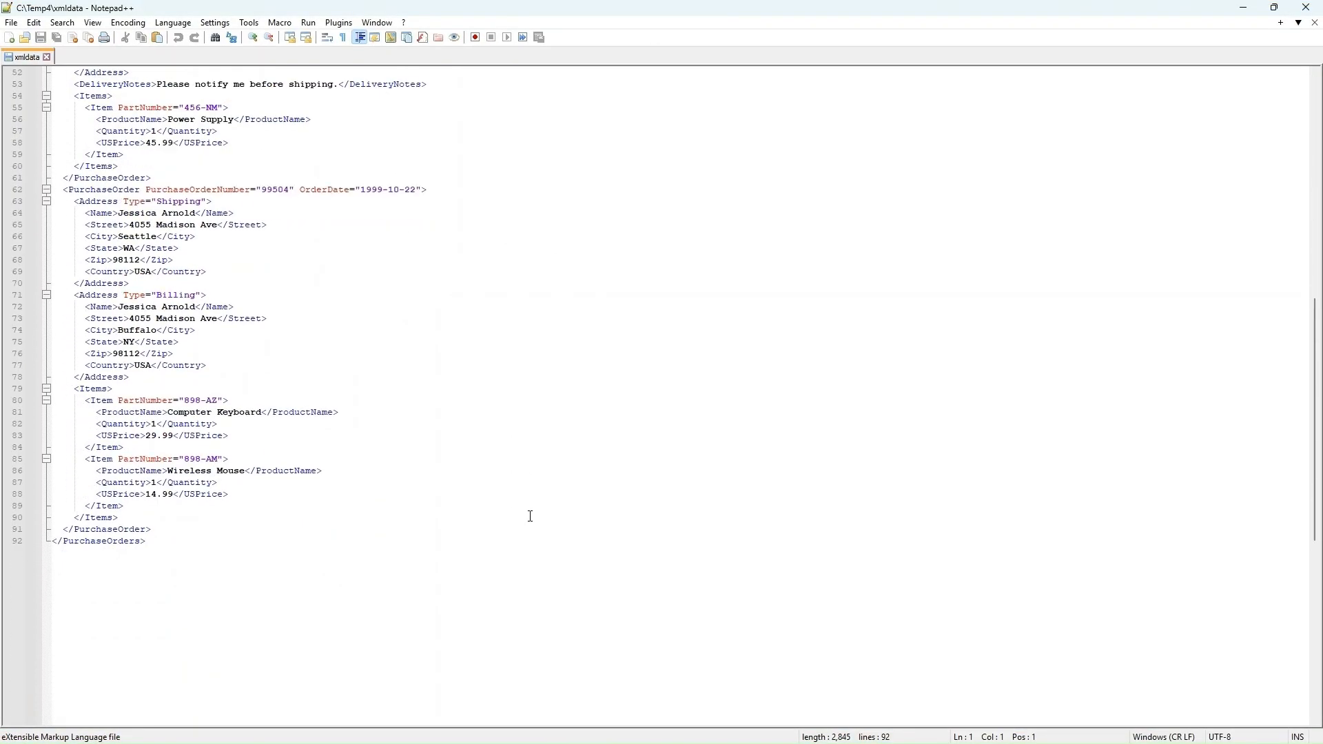
pyautogui.scroll(17, 534, 517)
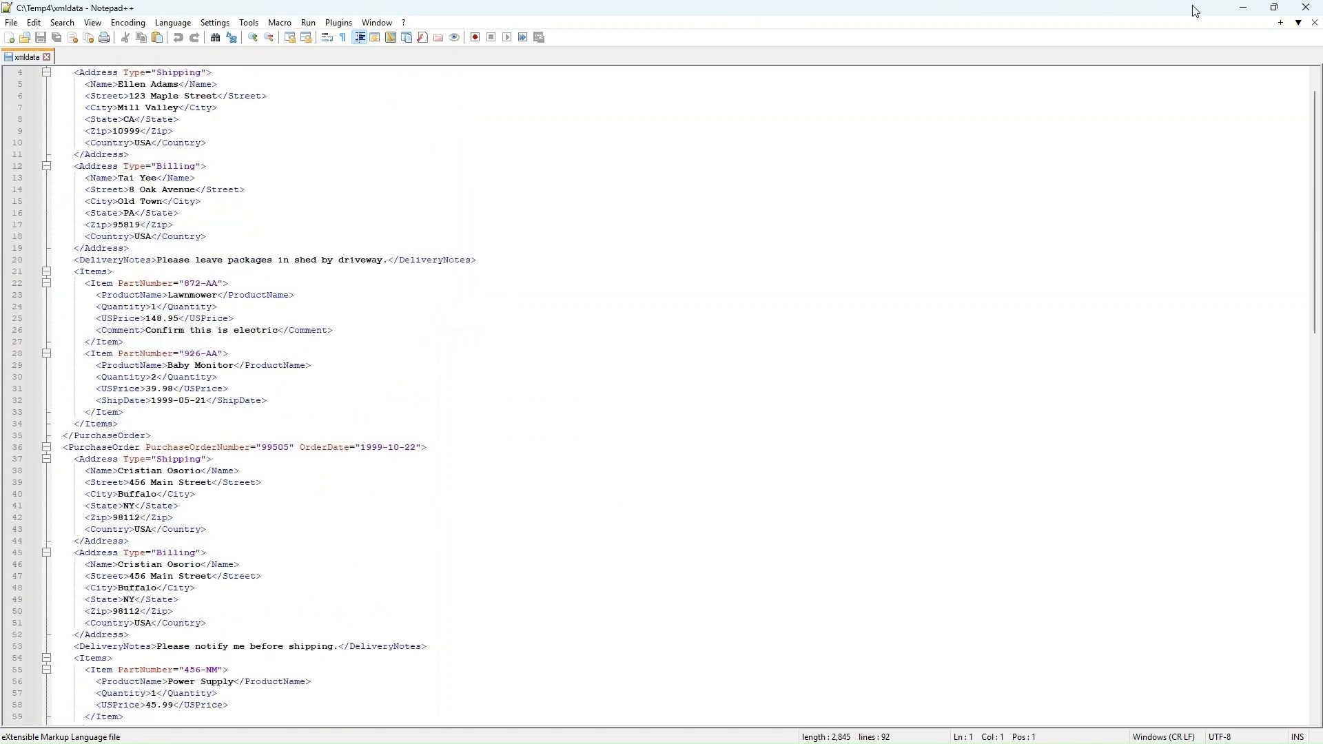
pyautogui.click(1244, 8)
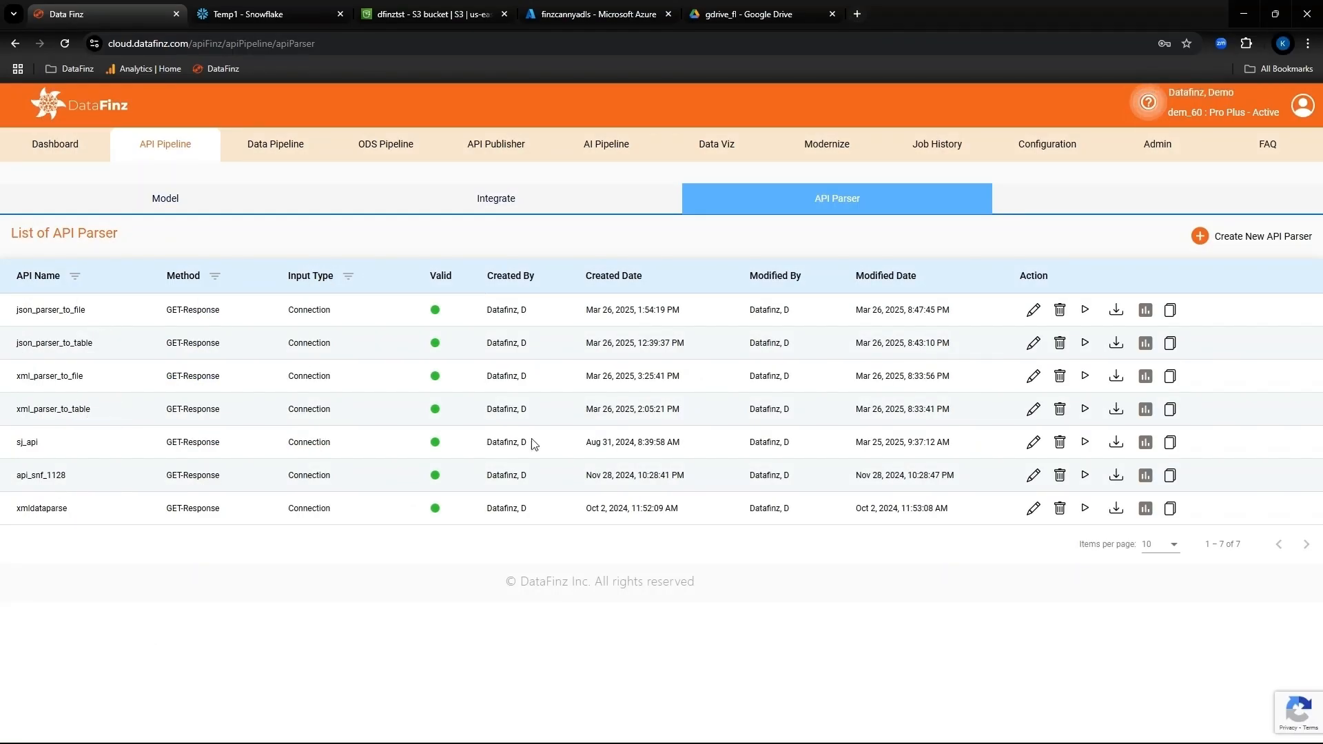
# Open the xml_parser_to_table API parser in DataFinz for editing and show its input method options
pyautogui.click(1037, 413)
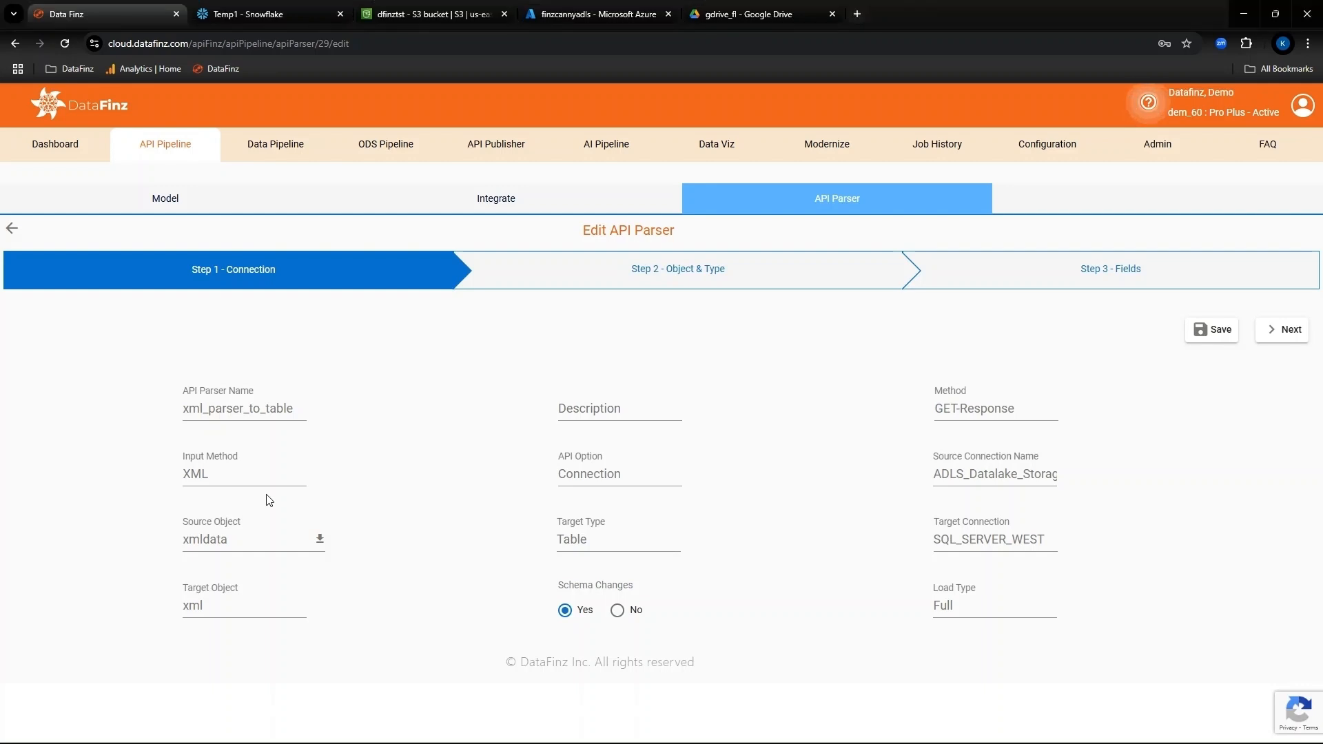
pyautogui.click(252, 473)
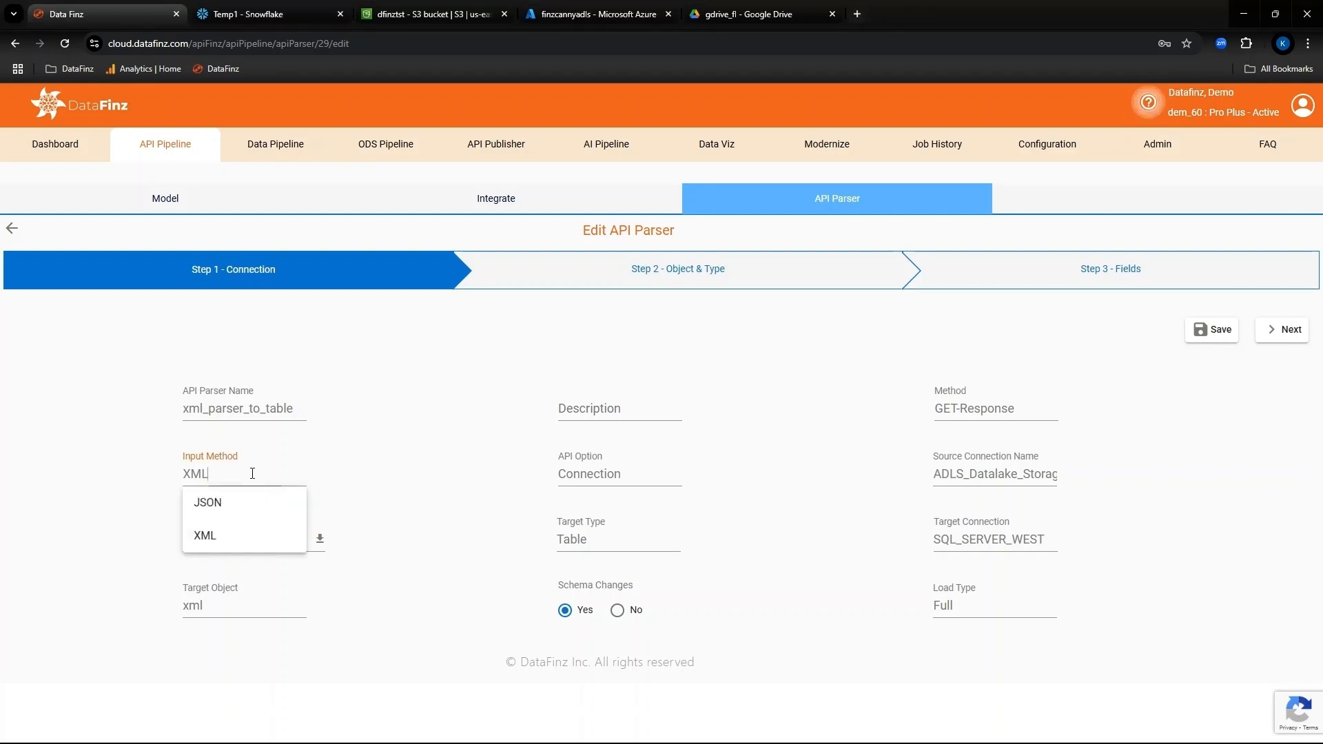
# Review the xml_parser_to_table parser's XML input, source objects, and Items.Item and Address fields, and finish its configuration
pyautogui.click(91, 502)
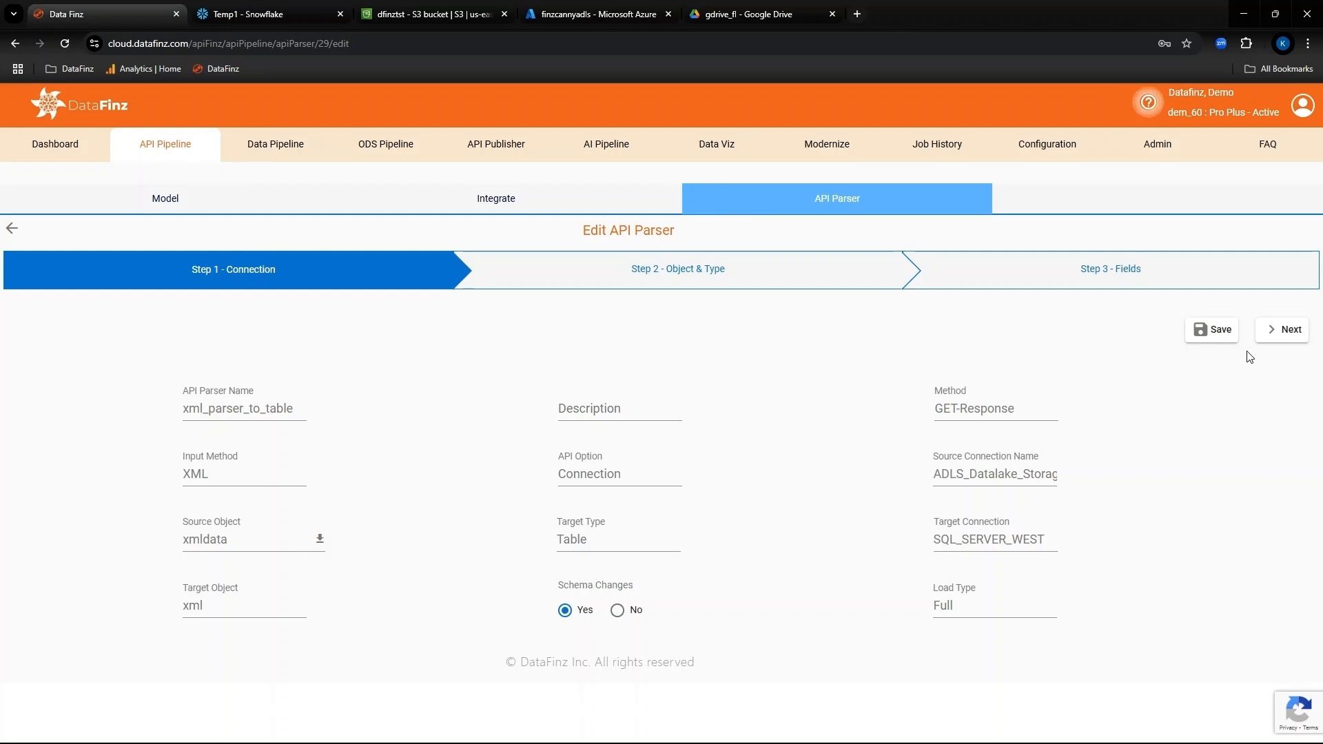
pyautogui.click(1283, 331)
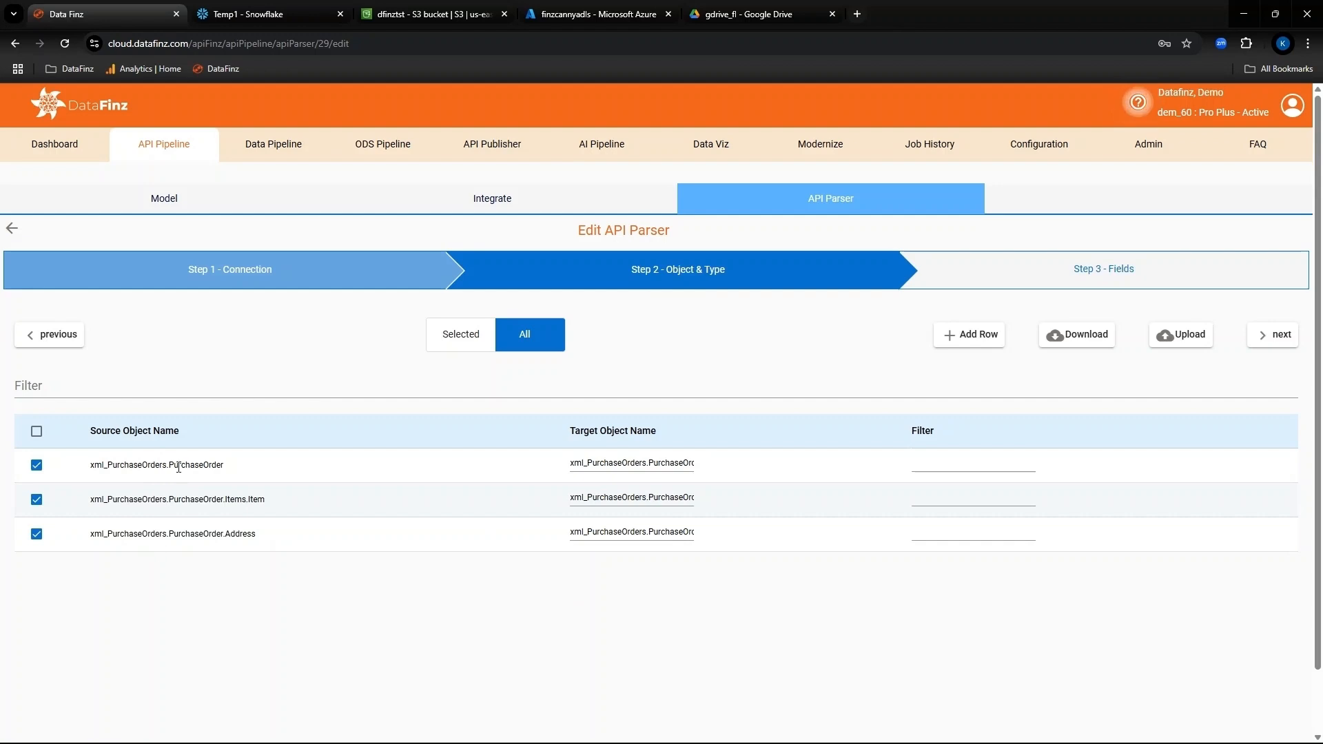
pyautogui.click(1279, 334)
pyautogui.click(139, 508)
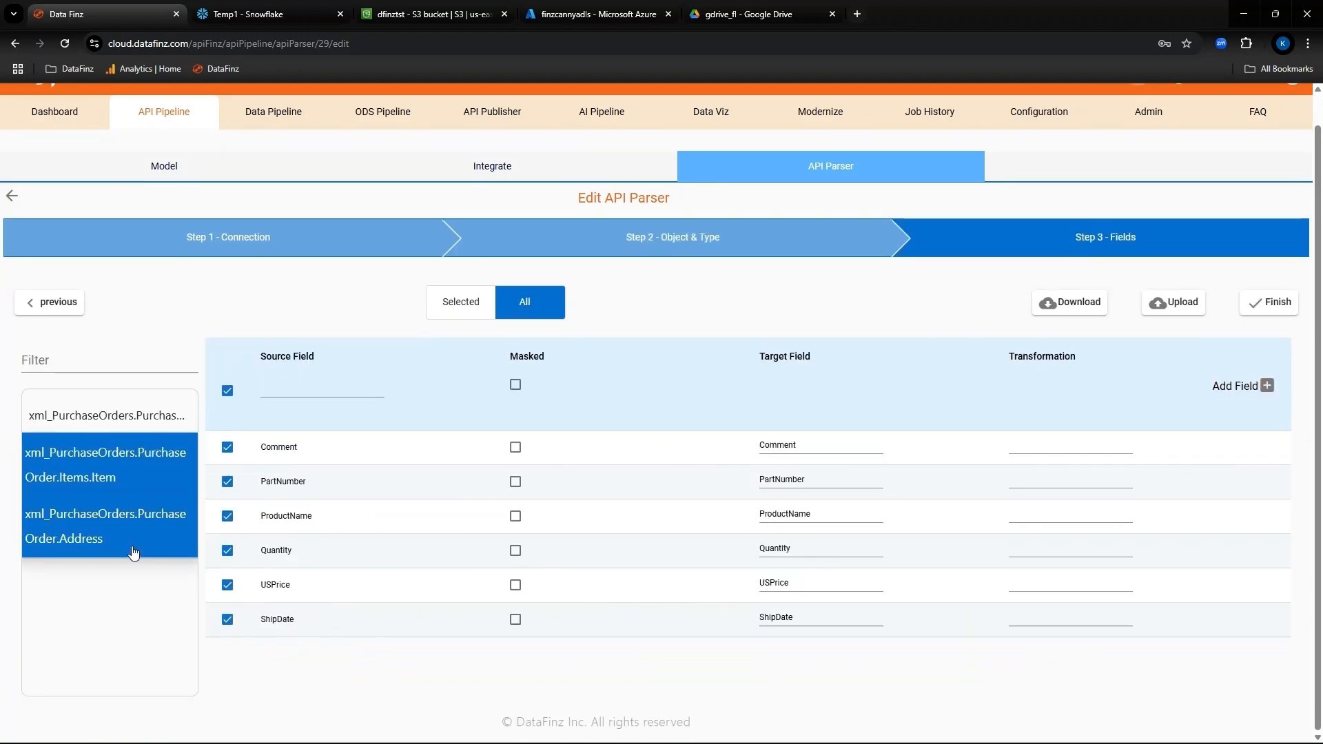
pyautogui.click(133, 552)
pyautogui.click(1267, 302)
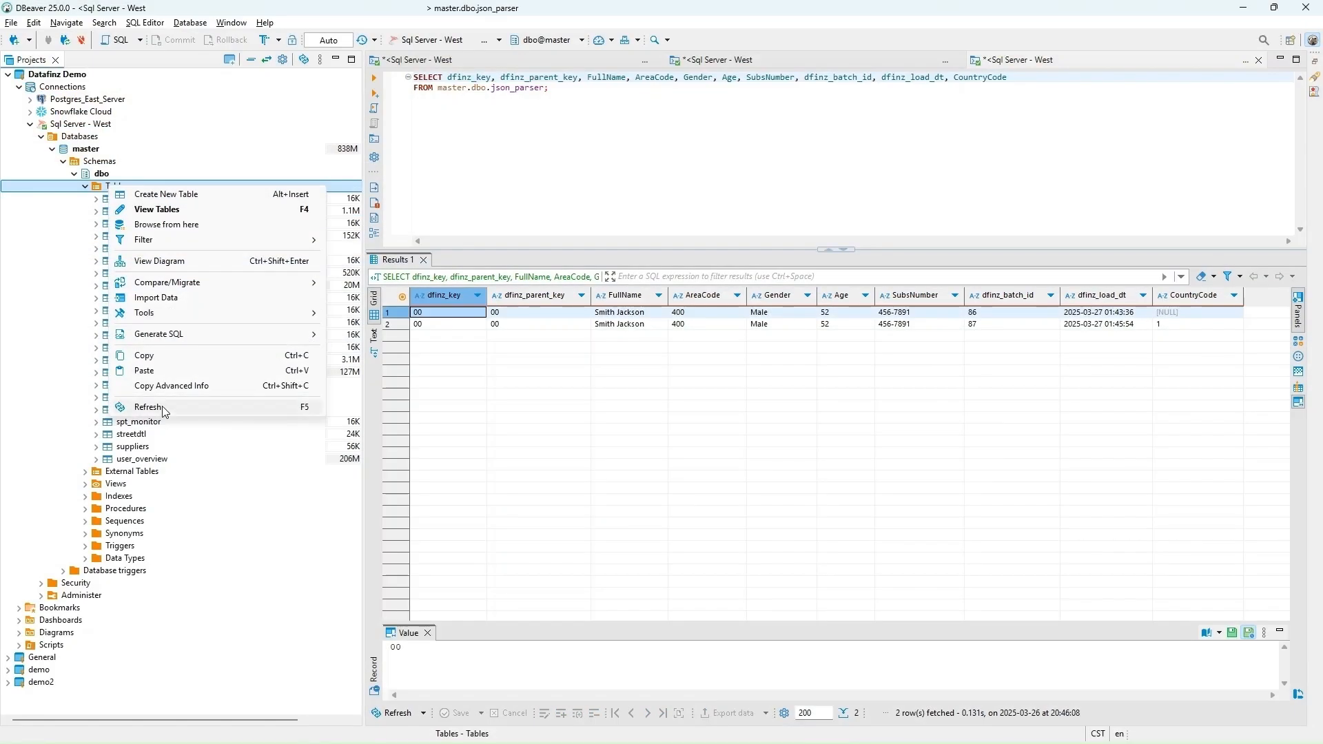
# Switch to DBeaver, refresh the dbo tables and read the xml_PurchaseOrders.PurchaseOrder table's data in an SQL console
pyautogui.click(163, 411)
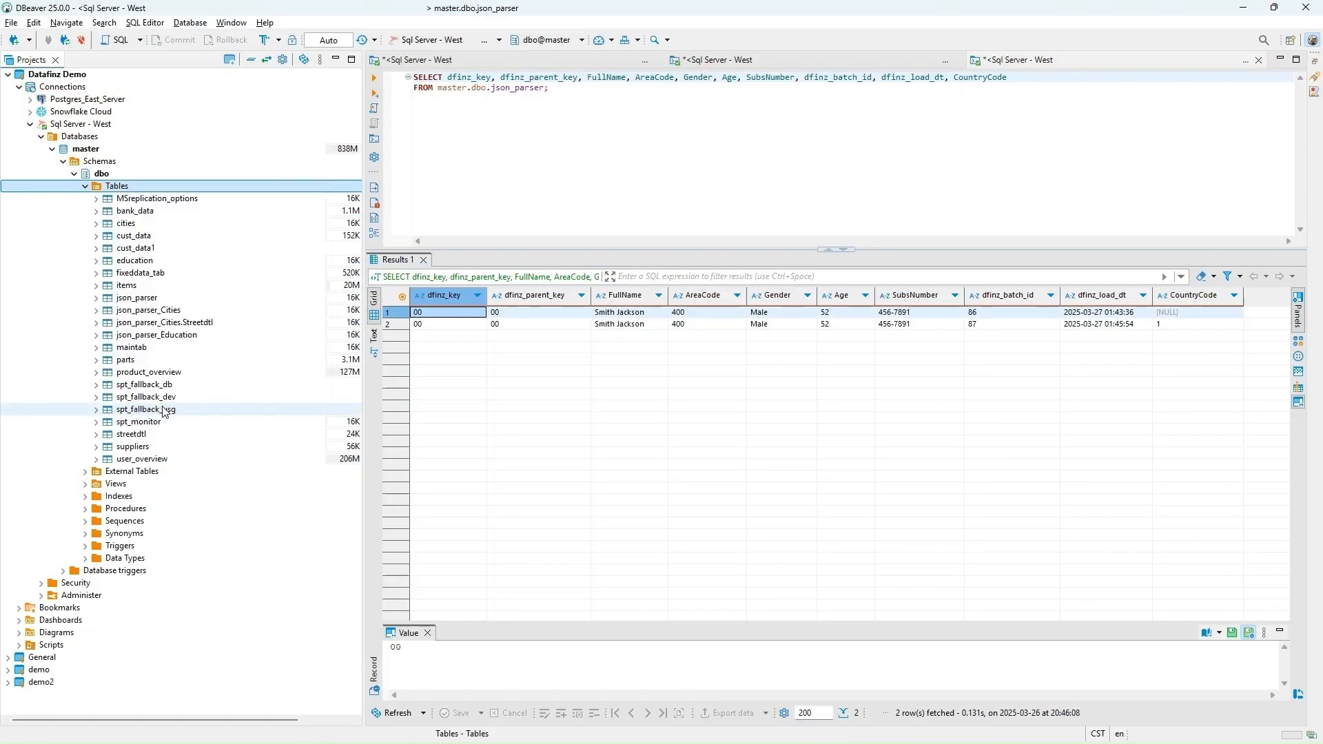
pyautogui.rightClick(205, 471)
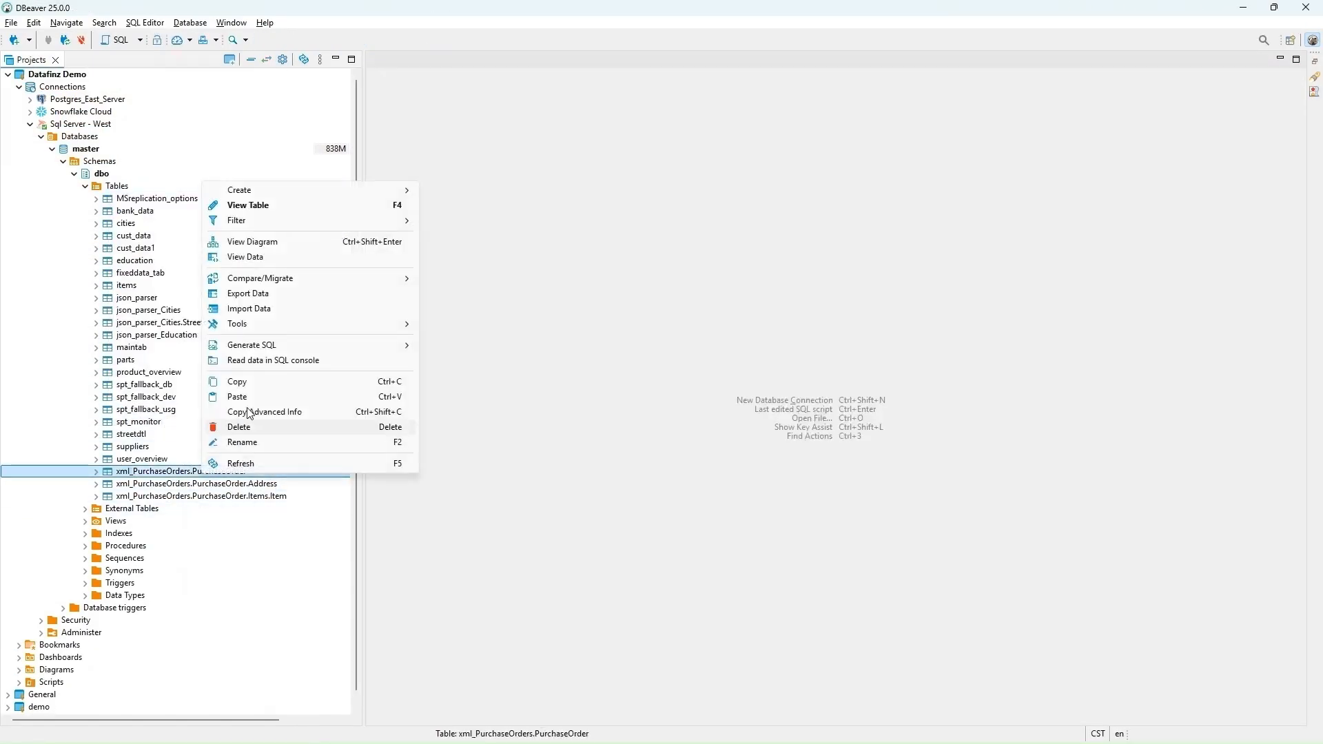
pyautogui.click(262, 360)
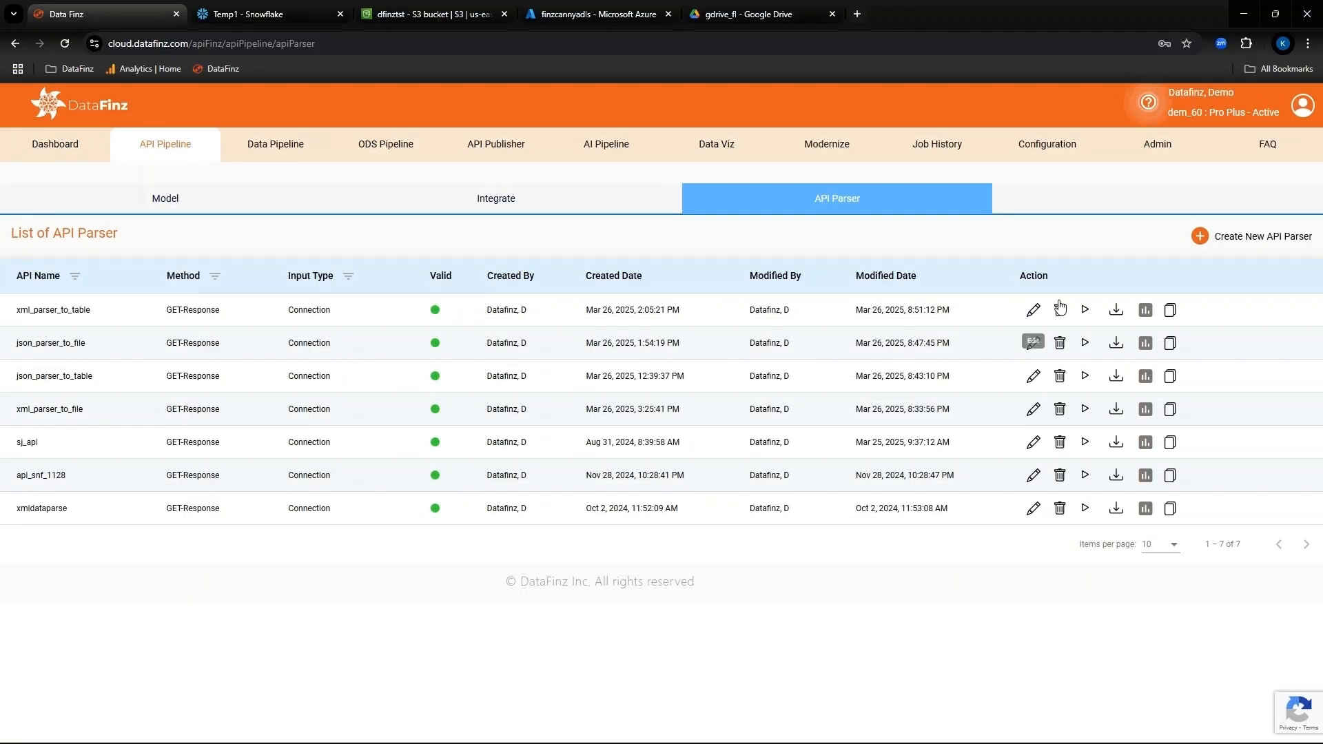
# Run the xml_parser_to_table parser in DataFinz and rerun the xml_PurchaseOrders.PurchaseOrder query in DBeaver
pyautogui.click(1084, 309)
pyautogui.click(1284, 237)
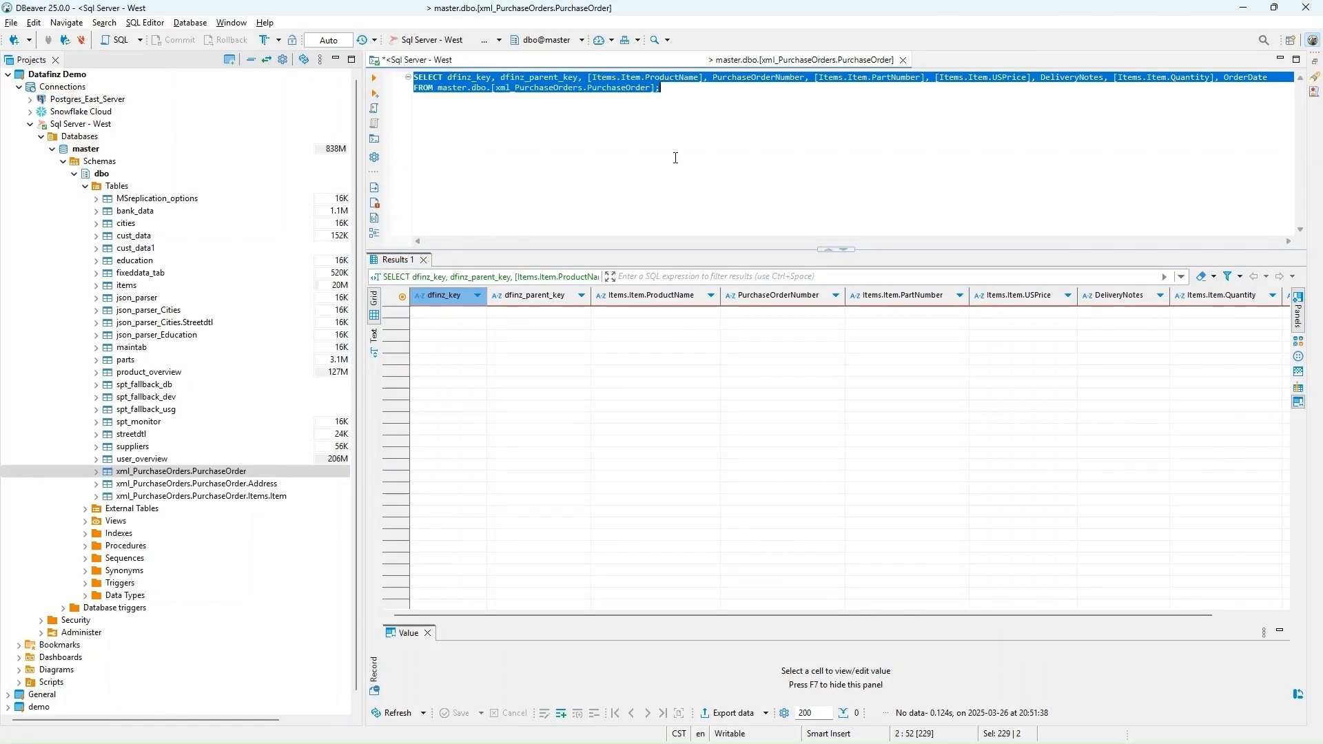
pyautogui.hotkey('ctrl', 'Return')
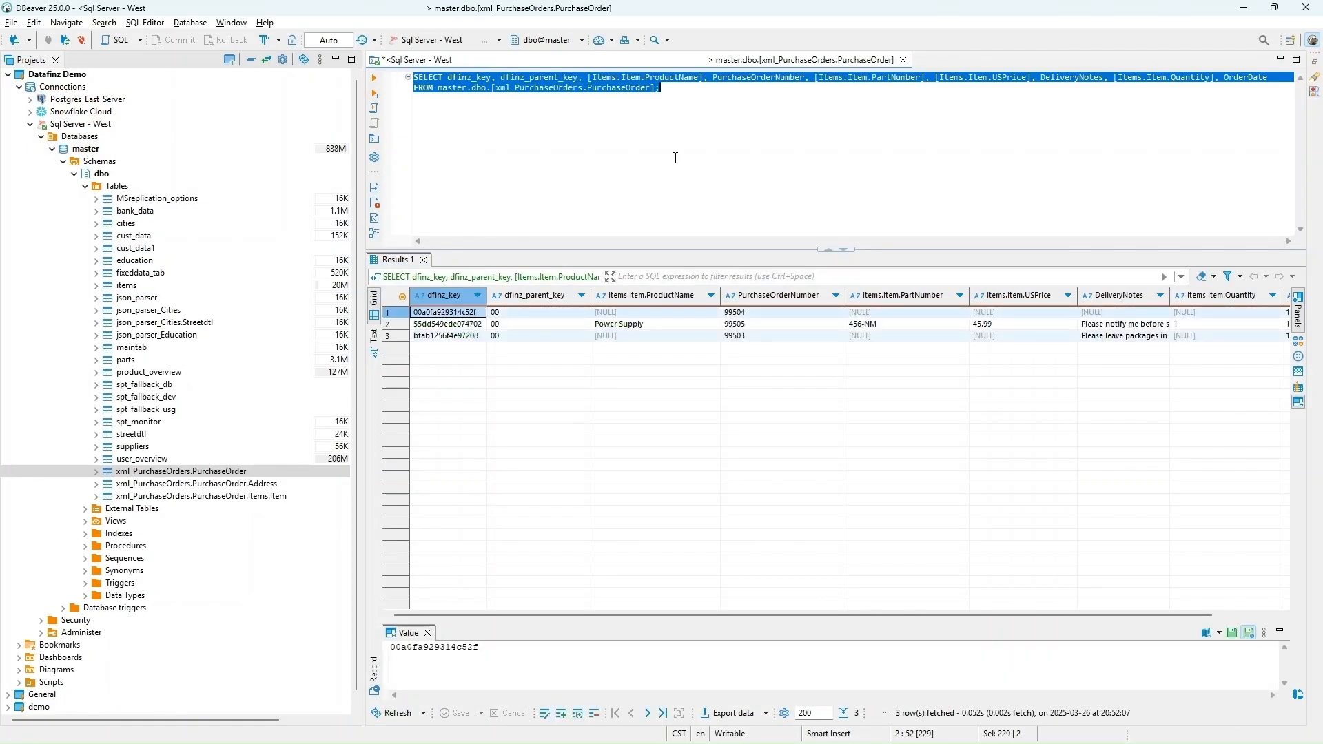
pyautogui.click(715, 147)
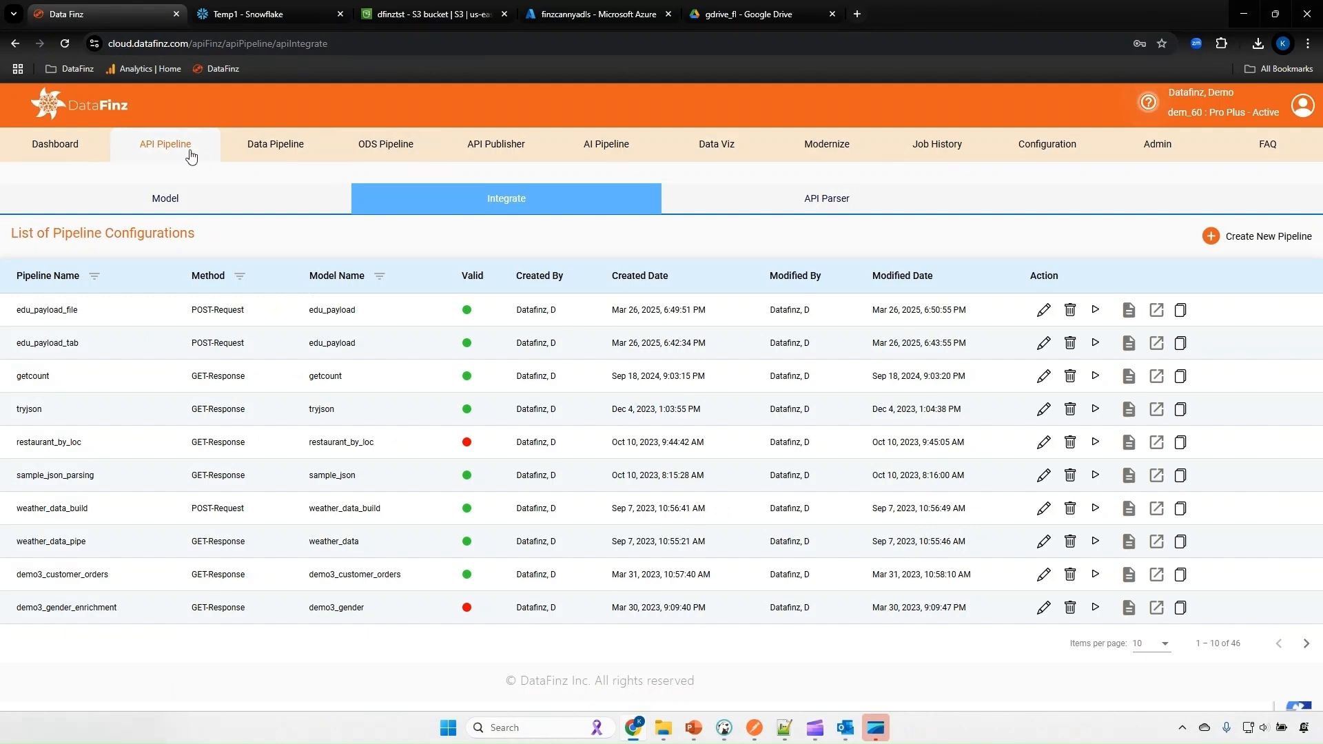
# Switch to DataFinz, download the edu_payload API model's package and open its edu_payload_ERD.png diagram
pyautogui.click(163, 149)
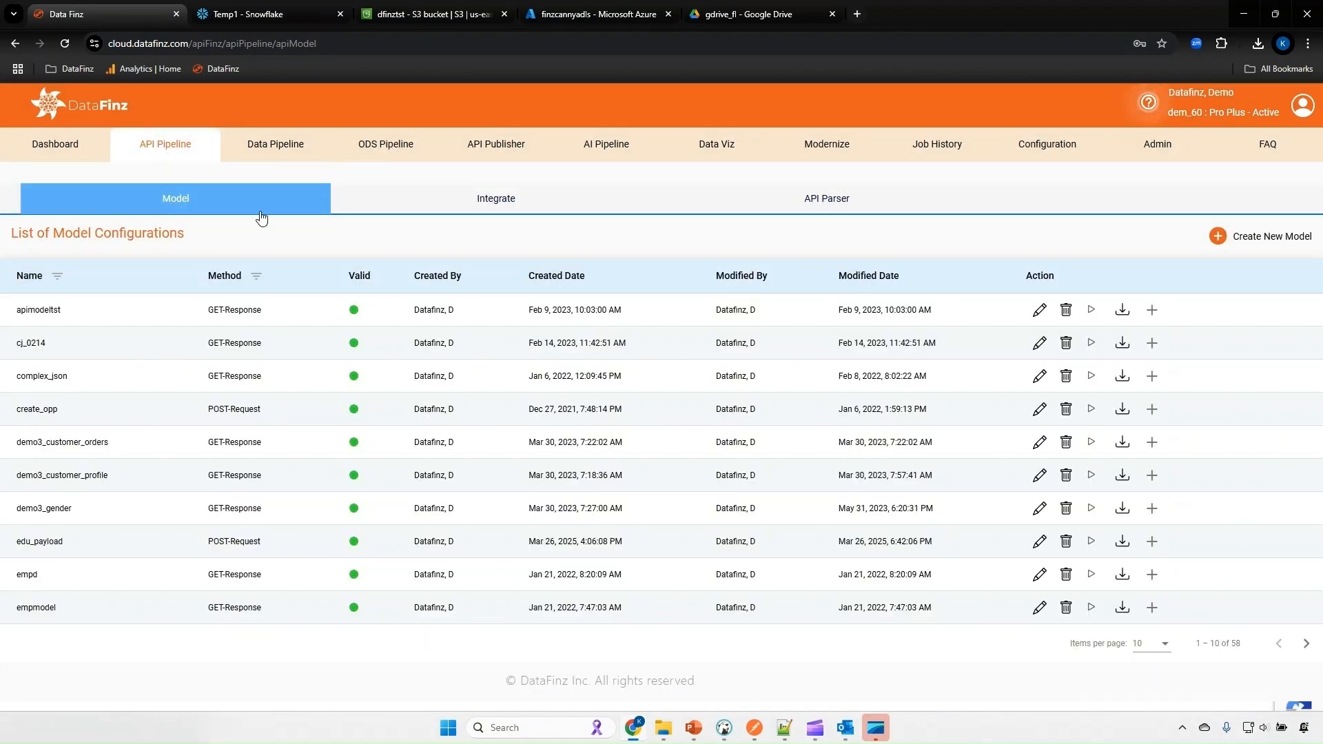
pyautogui.click(1039, 310)
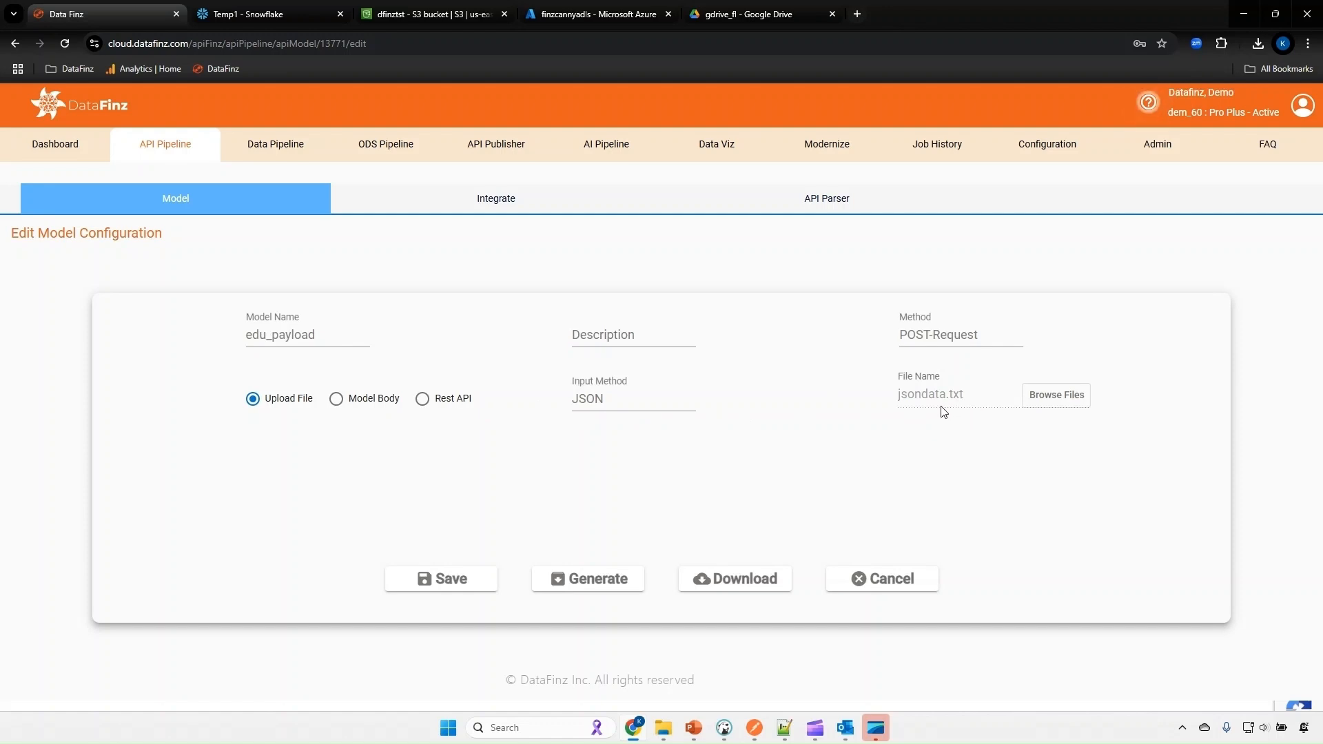
pyautogui.click(729, 583)
pyautogui.click(729, 583)
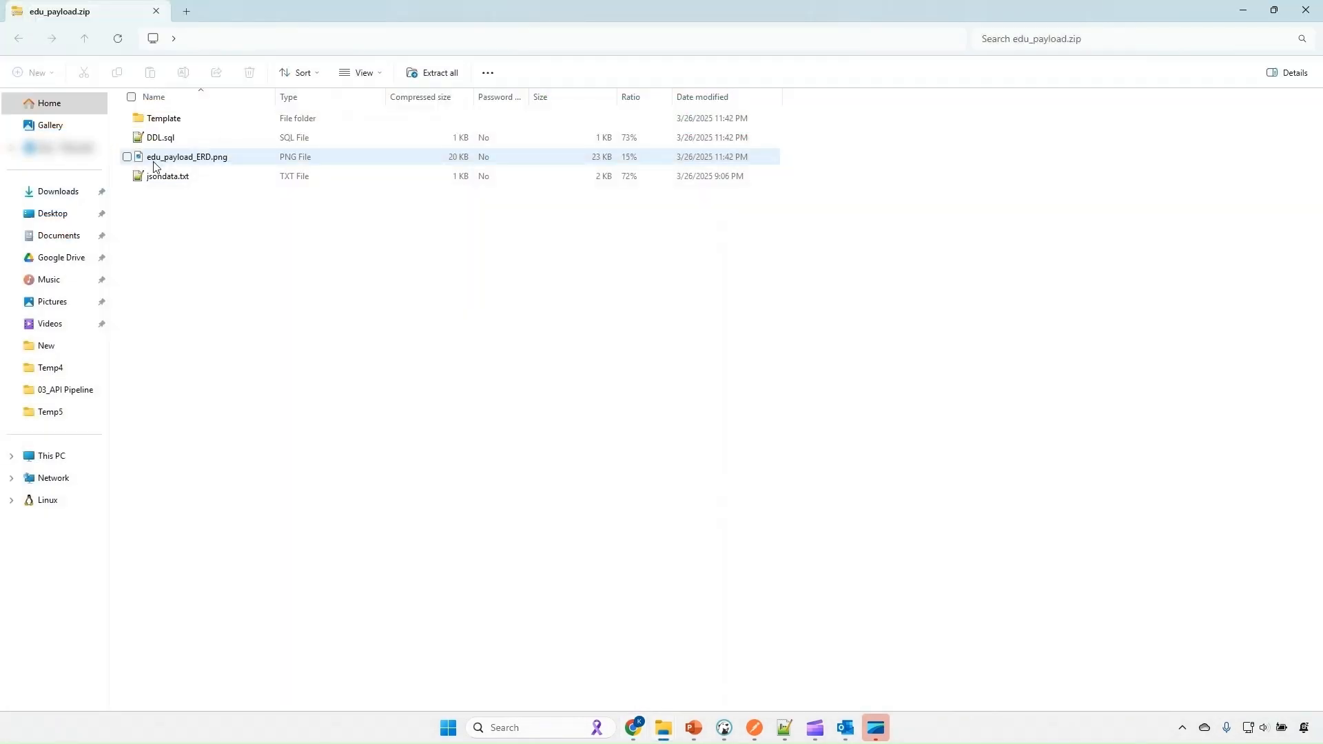
pyautogui.click(155, 162)
pyautogui.doubleClick(157, 165)
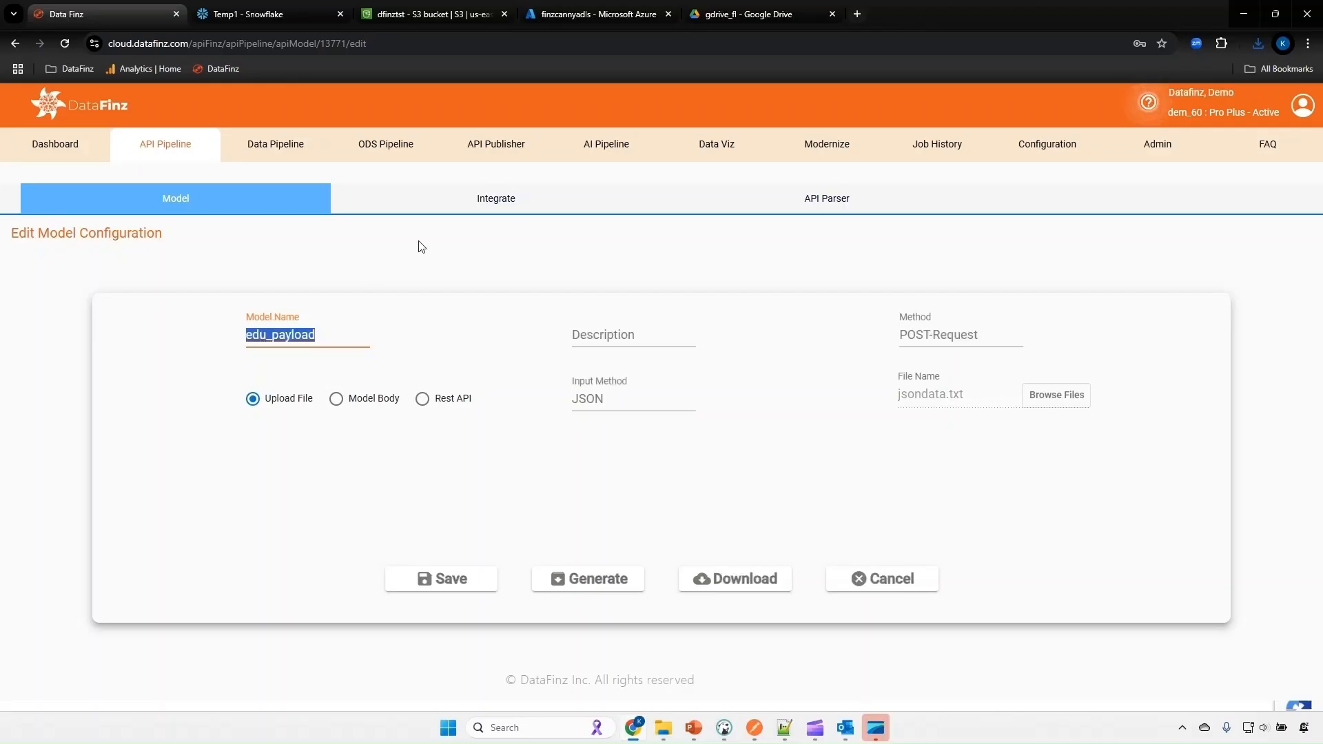
# Open the edu_payload_tab integration pipeline for editing and review the available model names and target connections
pyautogui.click(520, 199)
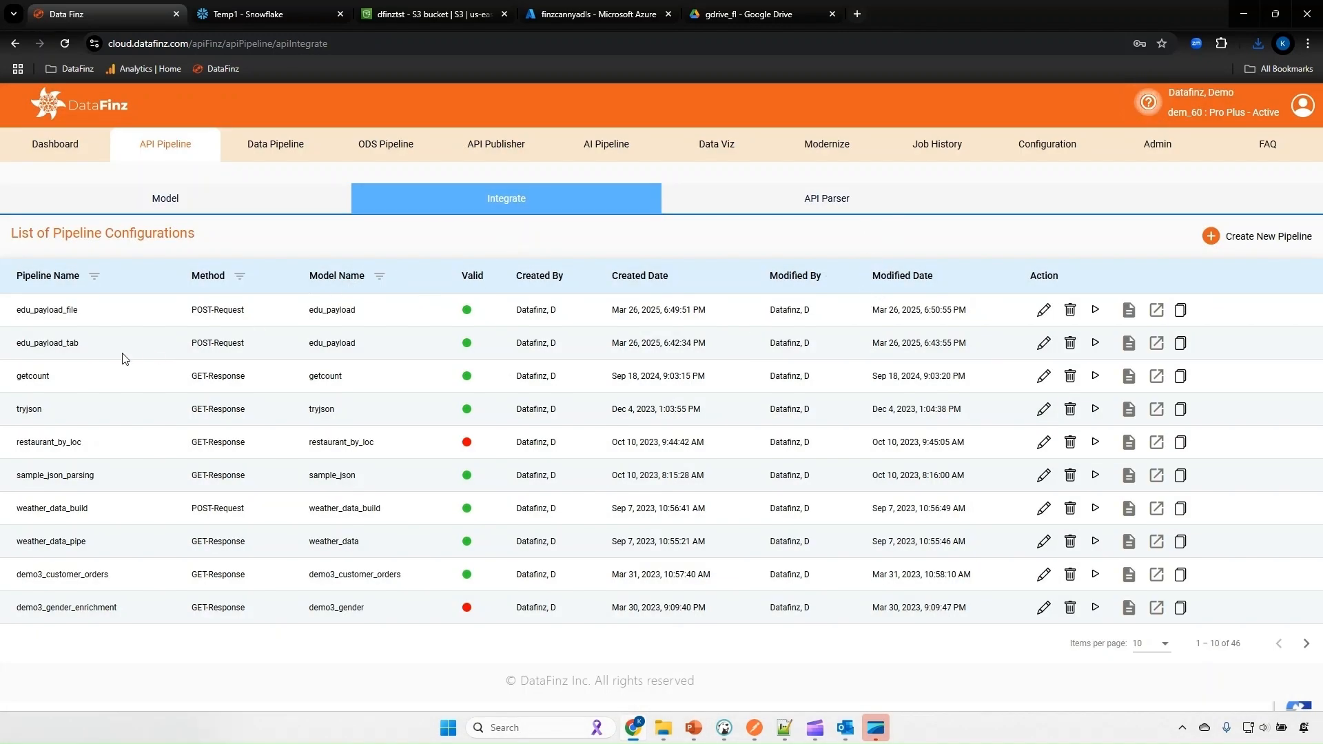
pyautogui.click(1043, 342)
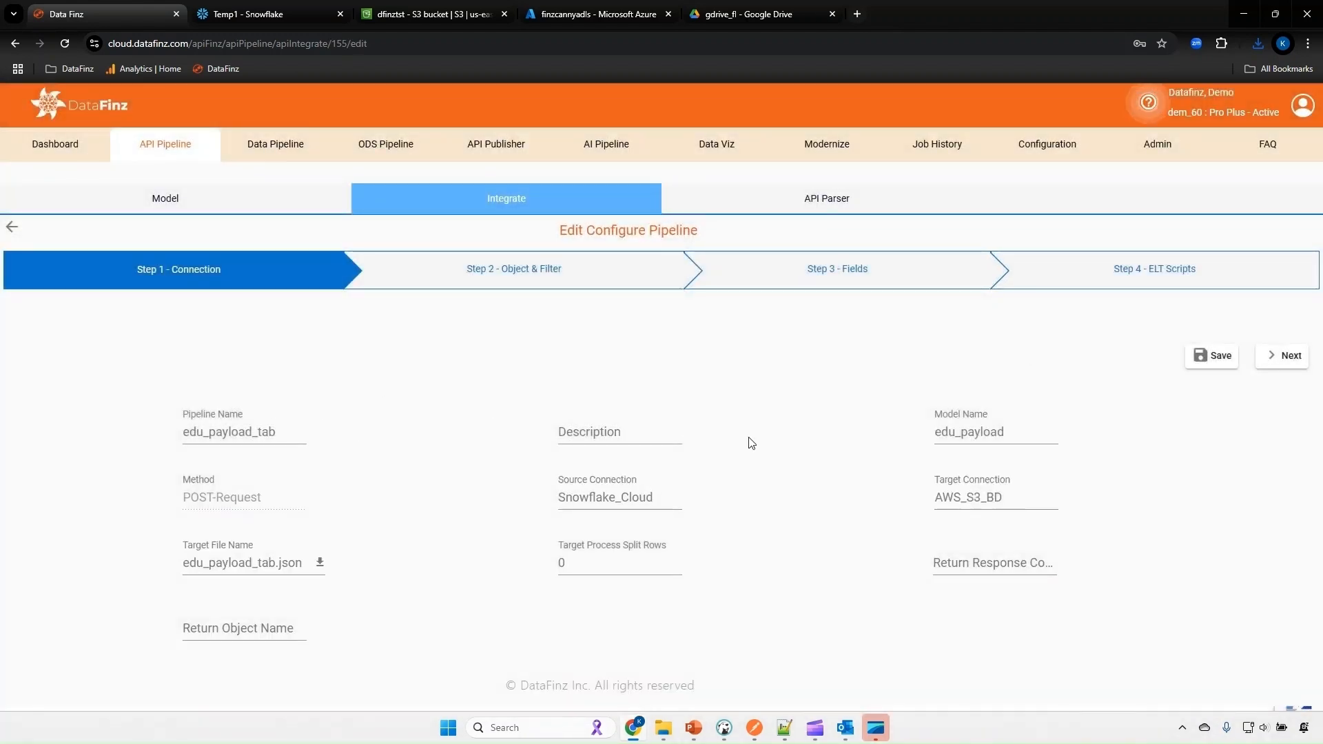
pyautogui.click(1022, 426)
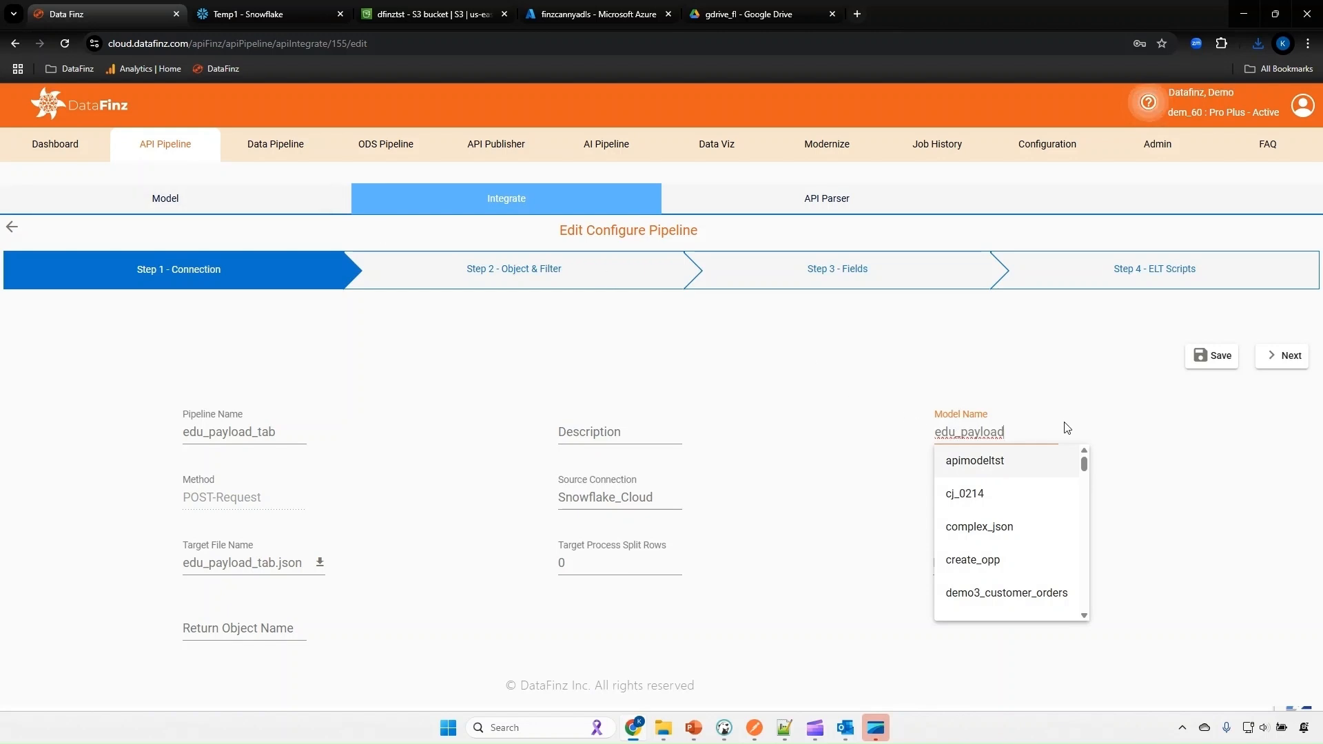
pyautogui.click(819, 650)
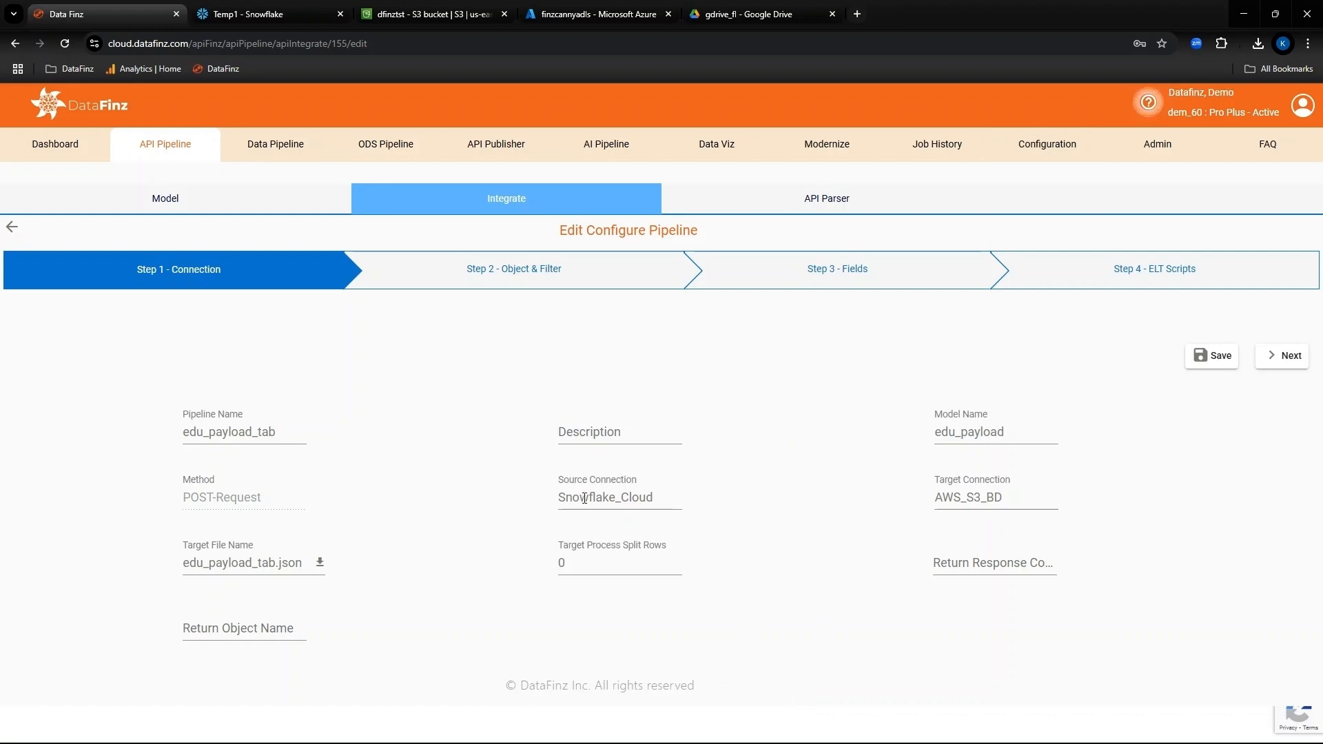
pyautogui.click(1000, 497)
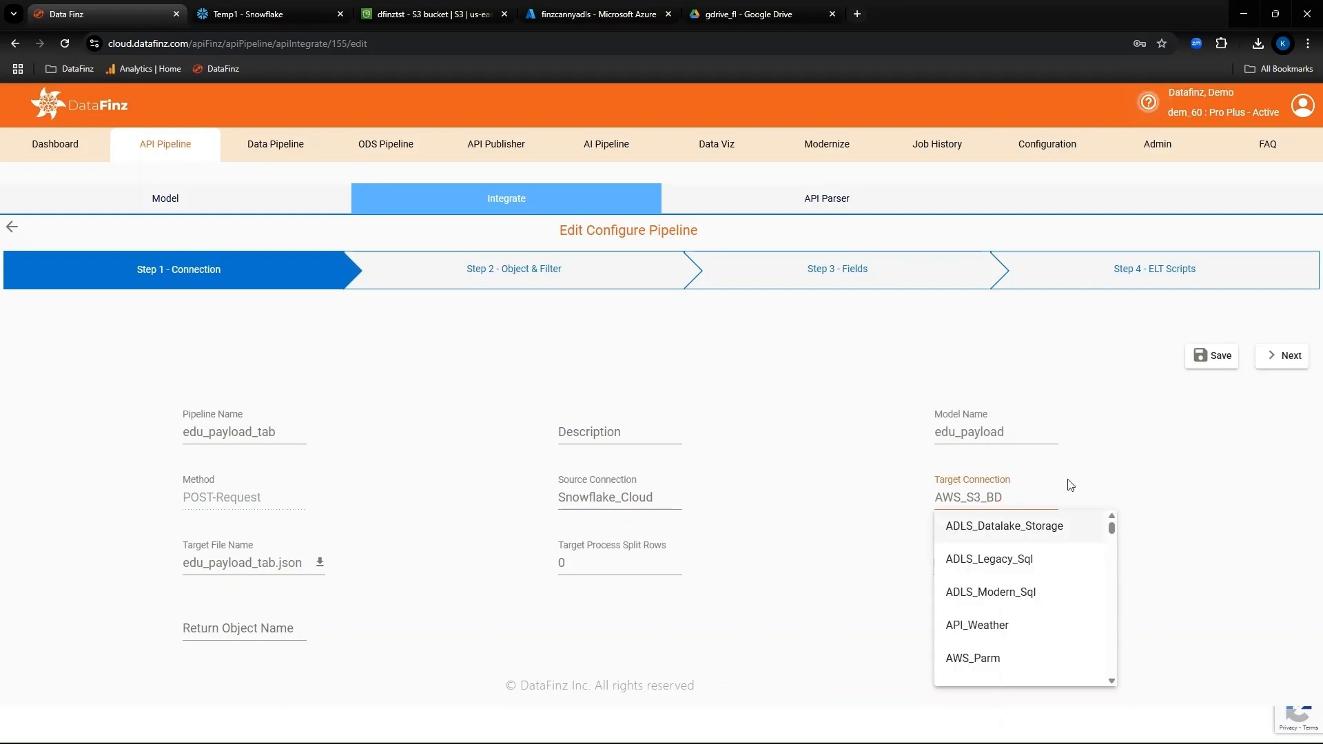
pyautogui.click(1144, 467)
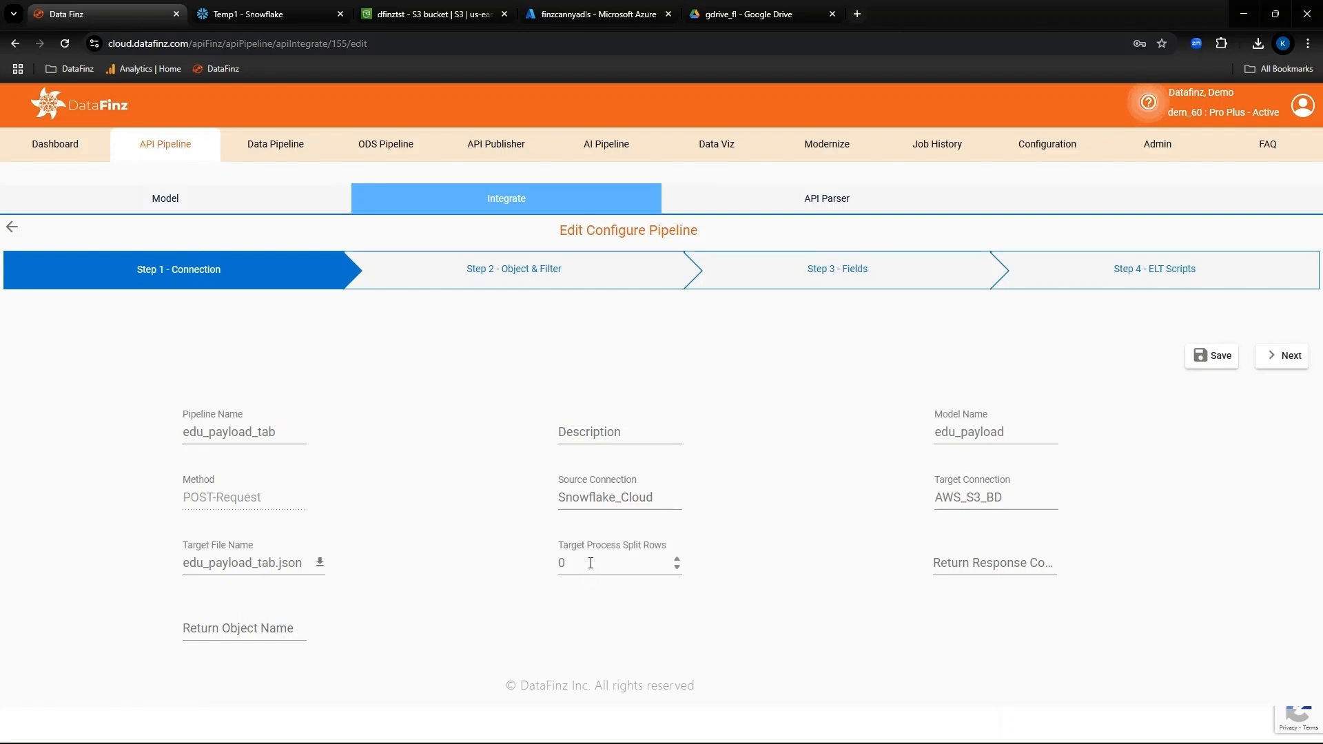
# Try a Target Process Split Rows value of 100 for the edu_payload_tab pipeline and clear it
pyautogui.moveTo(590, 563); pyautogui.dragTo(524, 575)
pyautogui.write('100')
pyautogui.press('BackSpace')
pyautogui.press('BackSpace')
pyautogui.press('BackSpace')
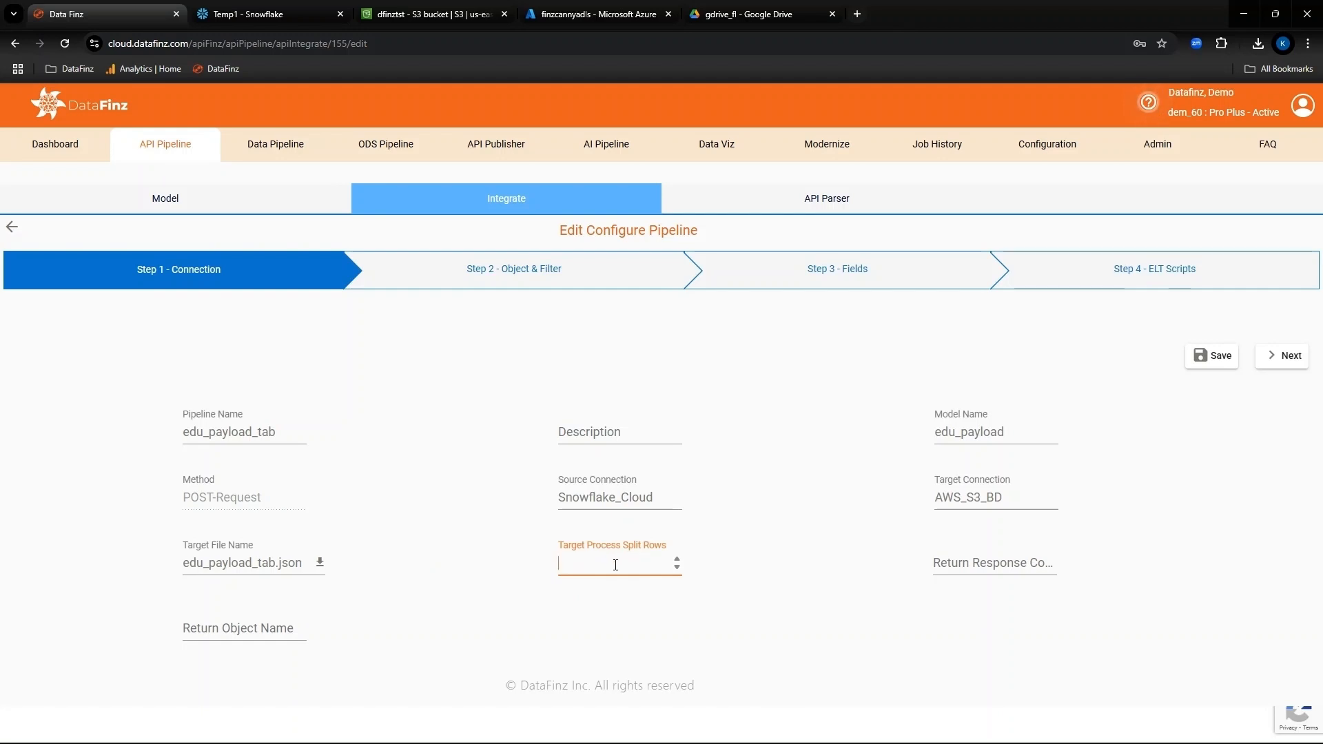
pyautogui.click(953, 546)
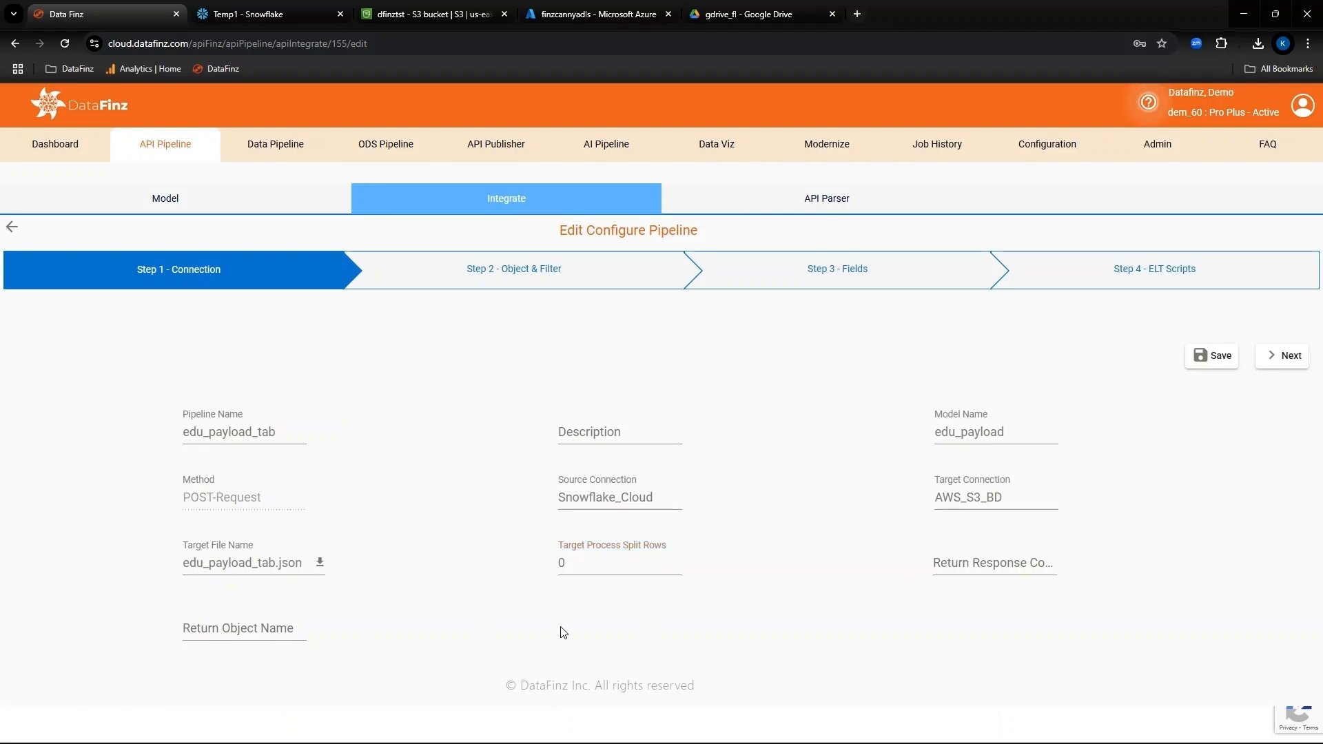
# Review the pipeline's object mappings and the fields of mst_Cities_Streetdtl1 and MST_EDUCATION
pyautogui.click(1285, 357)
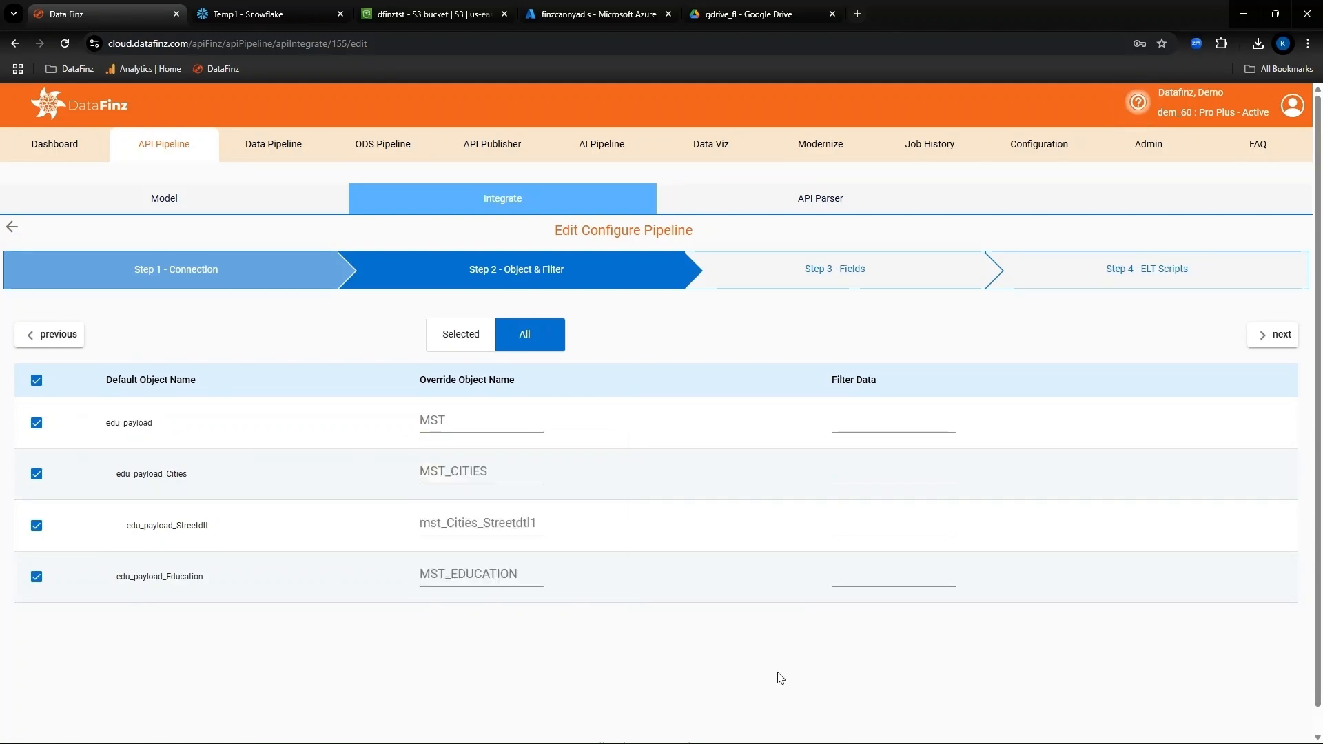
pyautogui.click(1274, 338)
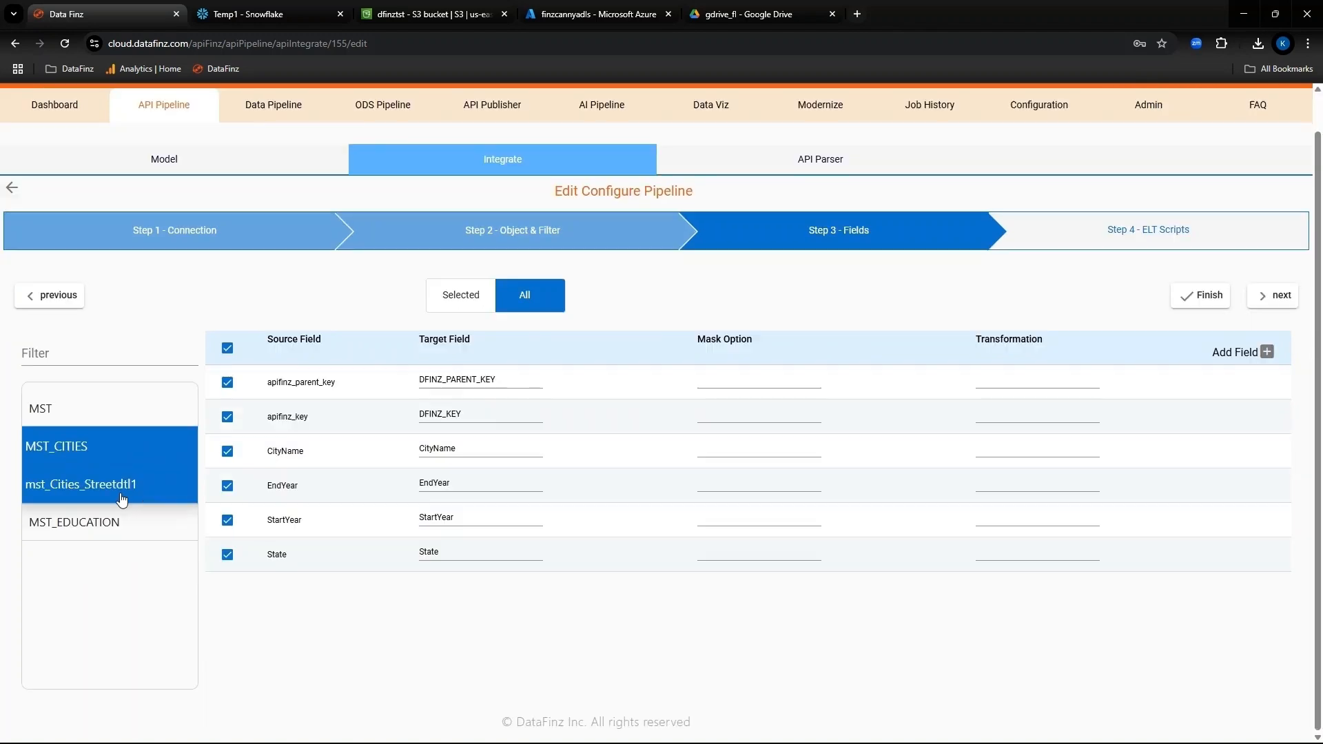
pyautogui.click(118, 487)
pyautogui.click(115, 515)
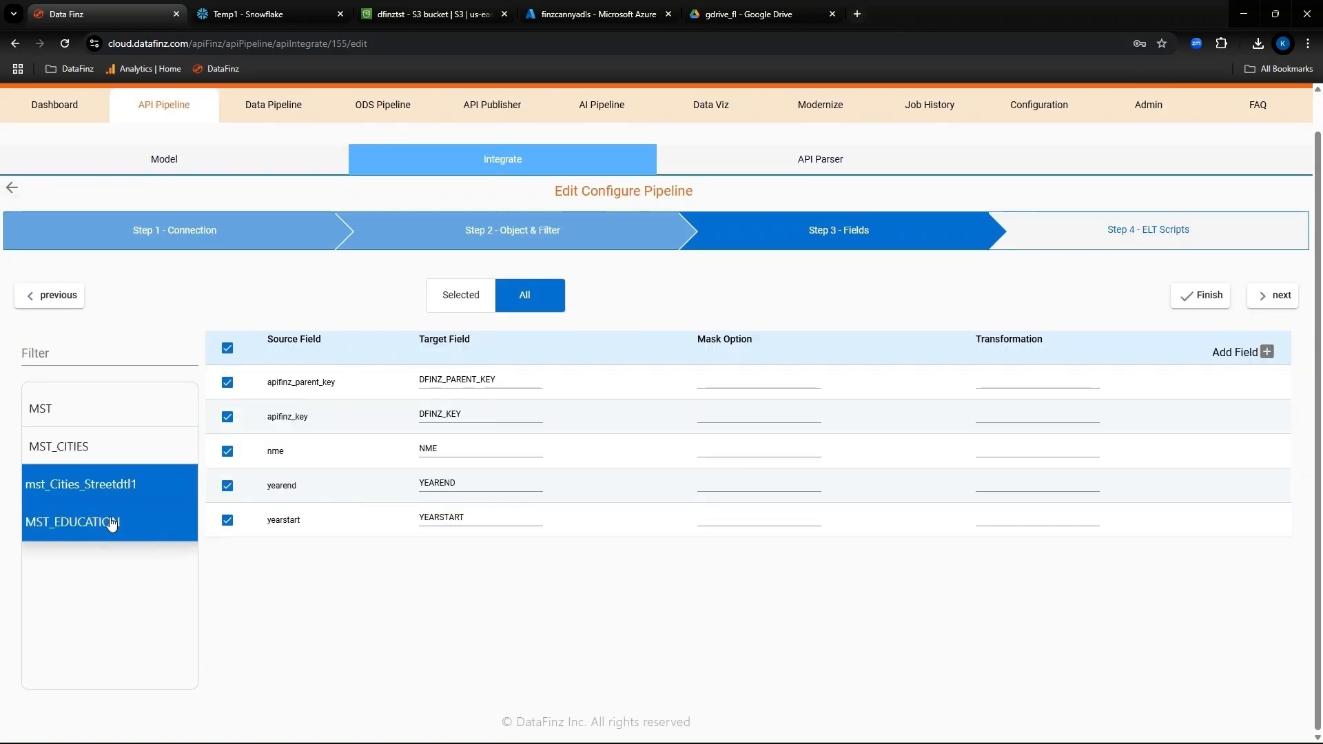
# Proceed to the ELT Scripts step, check the script type options and finish the edu_payload_tab pipeline configuration
pyautogui.click(1273, 295)
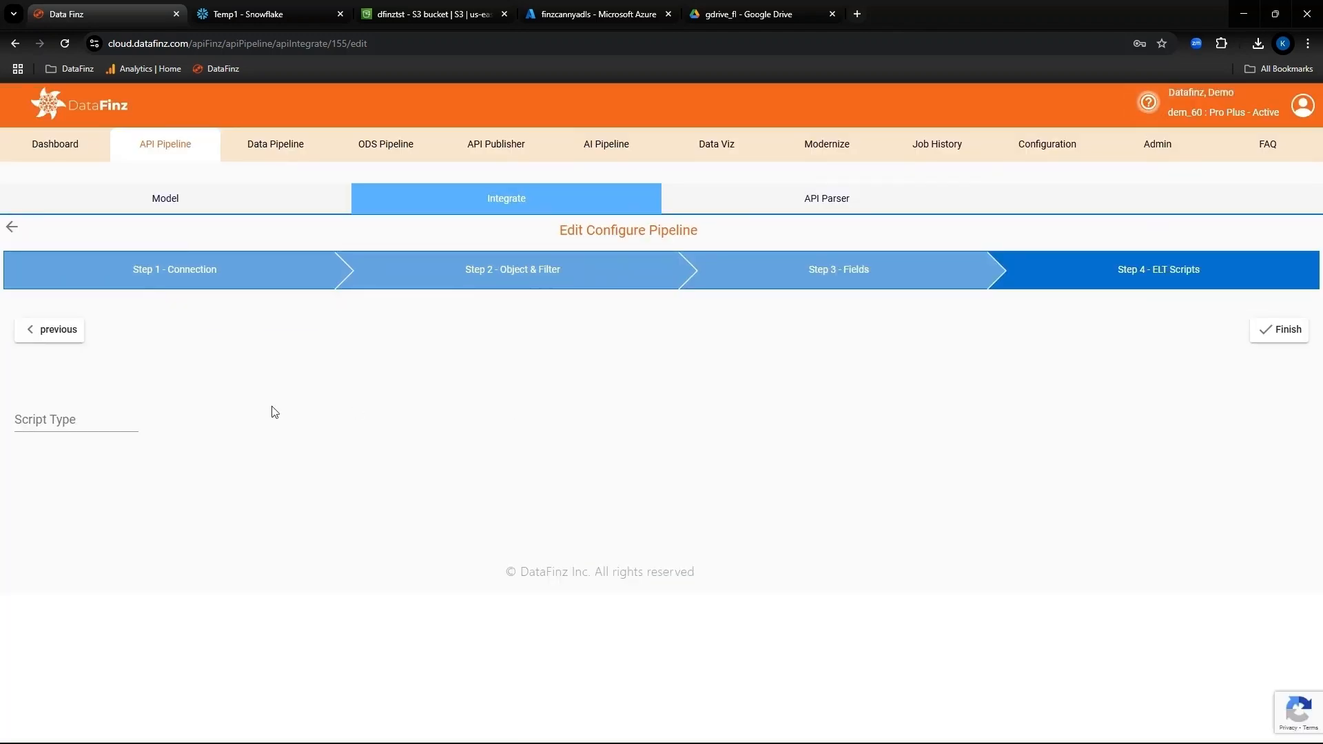
pyautogui.click(117, 419)
pyautogui.click(119, 419)
pyautogui.click(1280, 336)
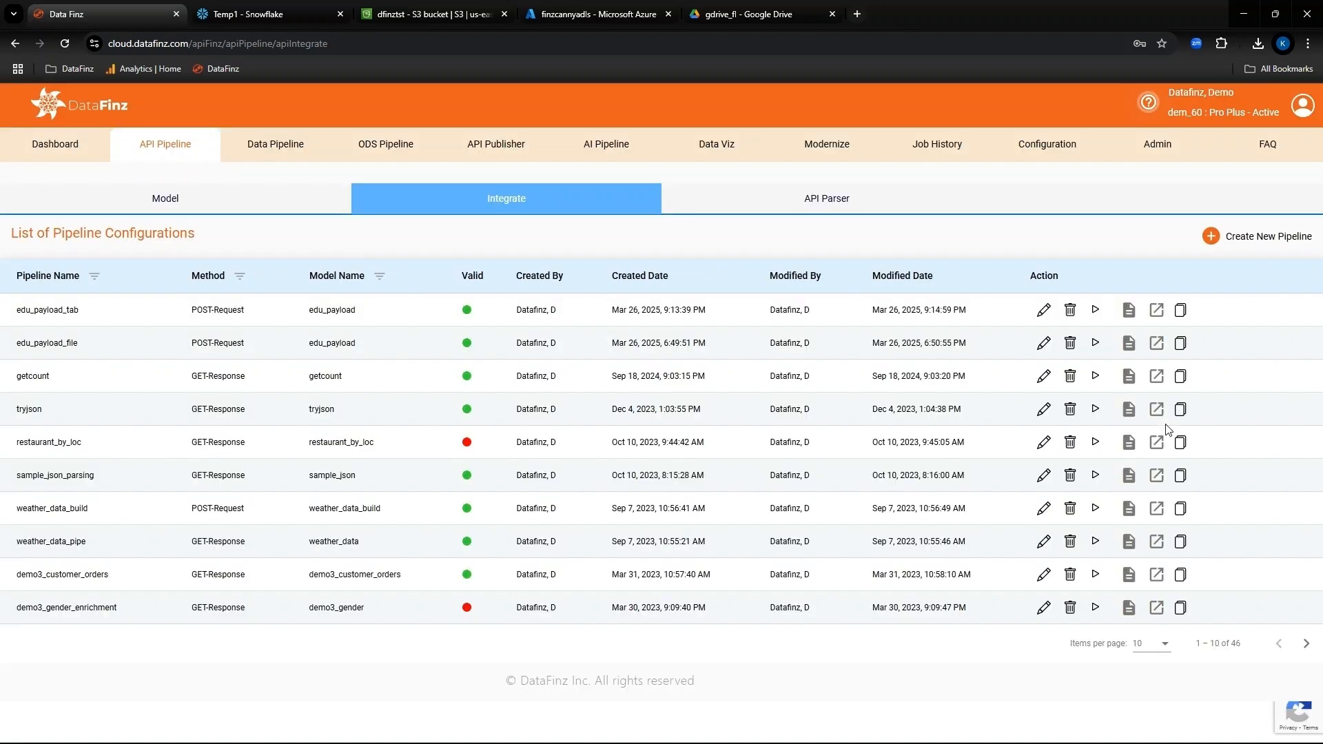
# Run the edu_payload_tab pipeline and open the edu_payload_tab.json output in the dfinztst S3 bucket
pyautogui.click(1100, 313)
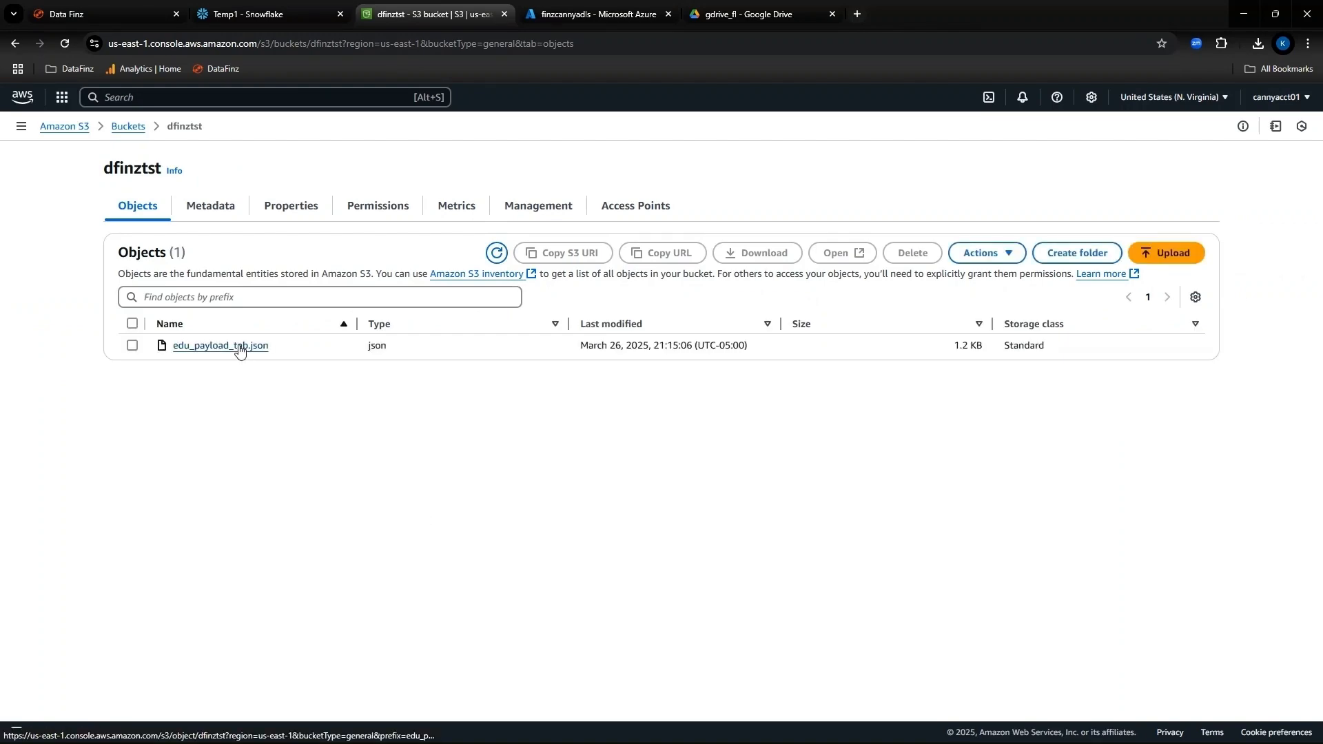
pyautogui.click(239, 346)
pyautogui.click(1060, 170)
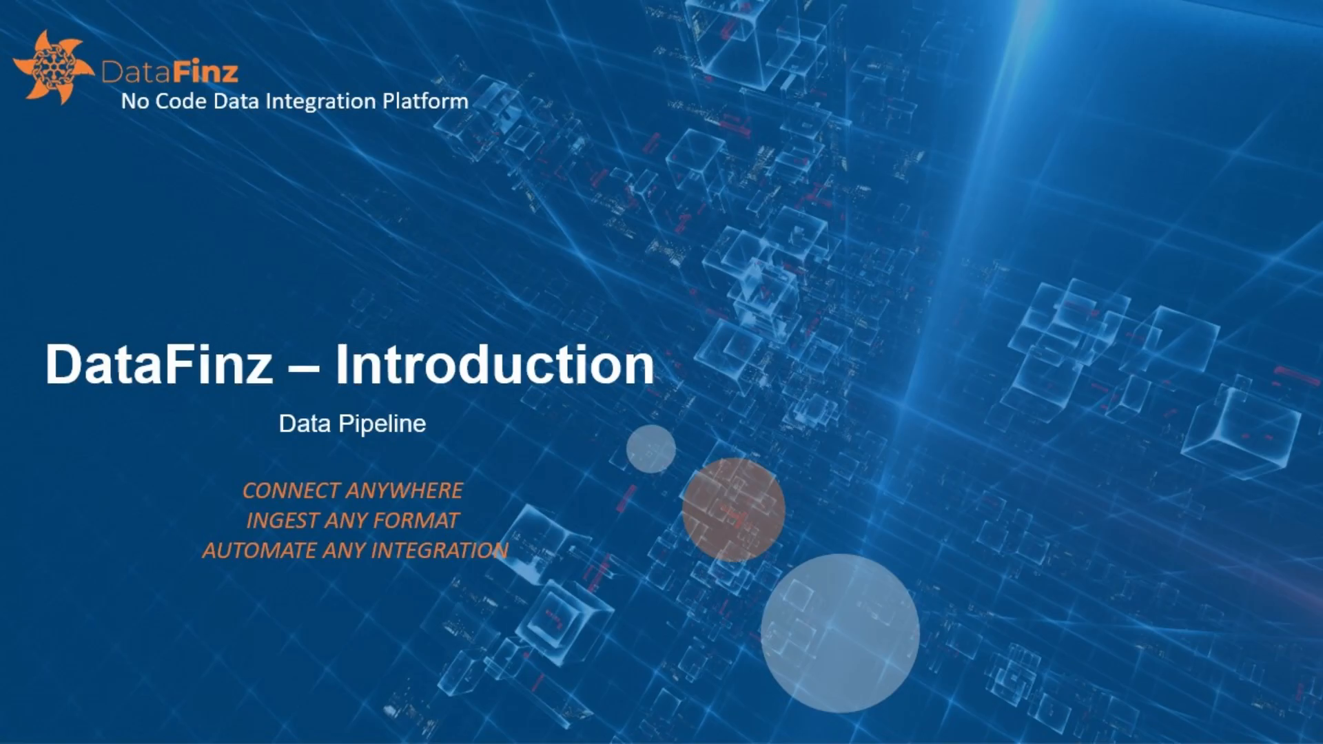
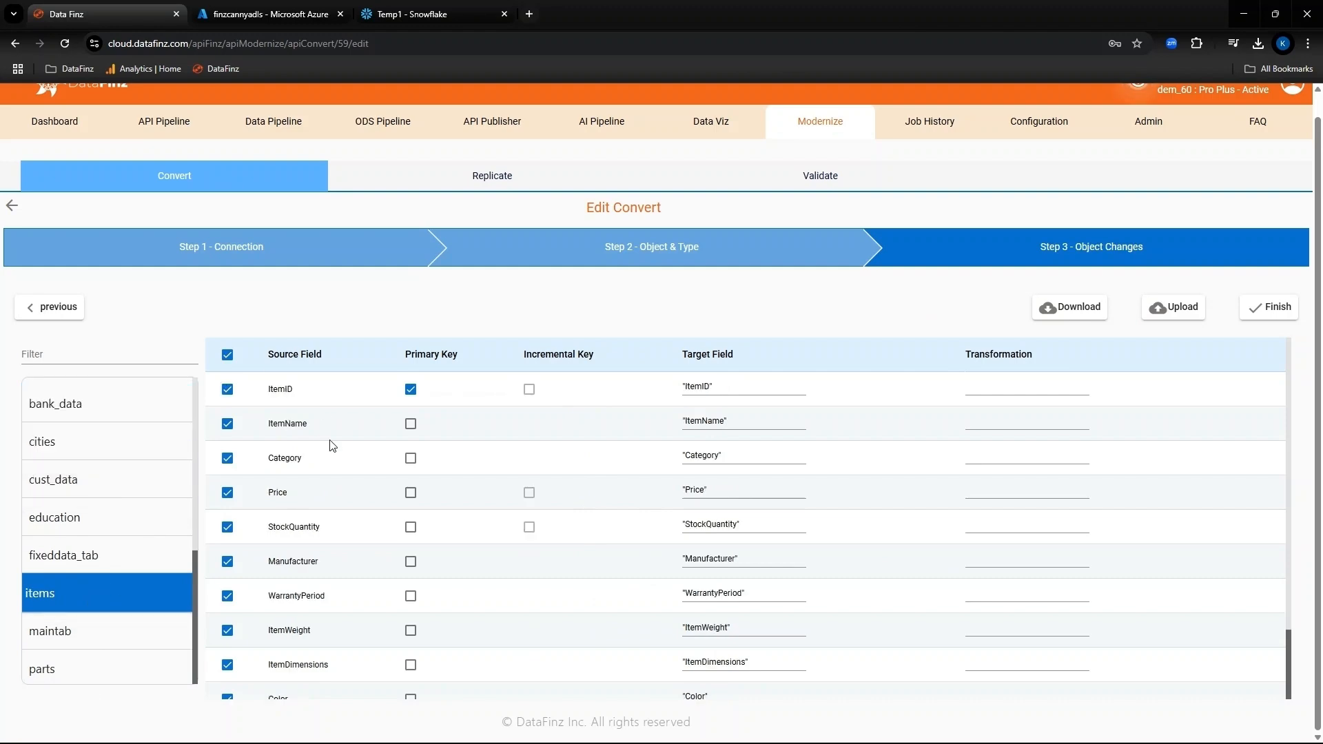
# Look over the items table's fields in the conversion and download the ss_snf_tab conversion output from the Convert list
pyautogui.scroll(-2, 331, 443)
pyautogui.click(820, 121)
pyautogui.click(1065, 312)
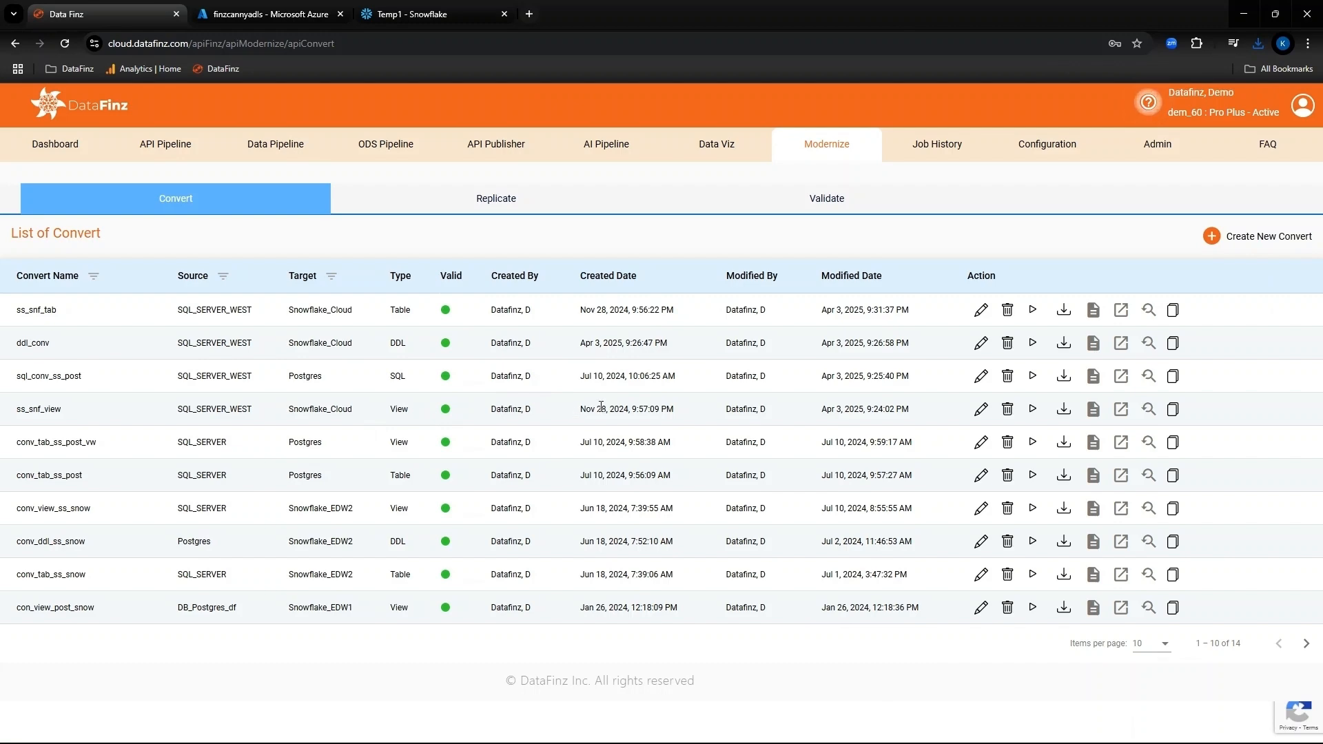
# Open the ss_snf_view conversion for editing and check its source connection, target connection and convert type options
pyautogui.click(981, 410)
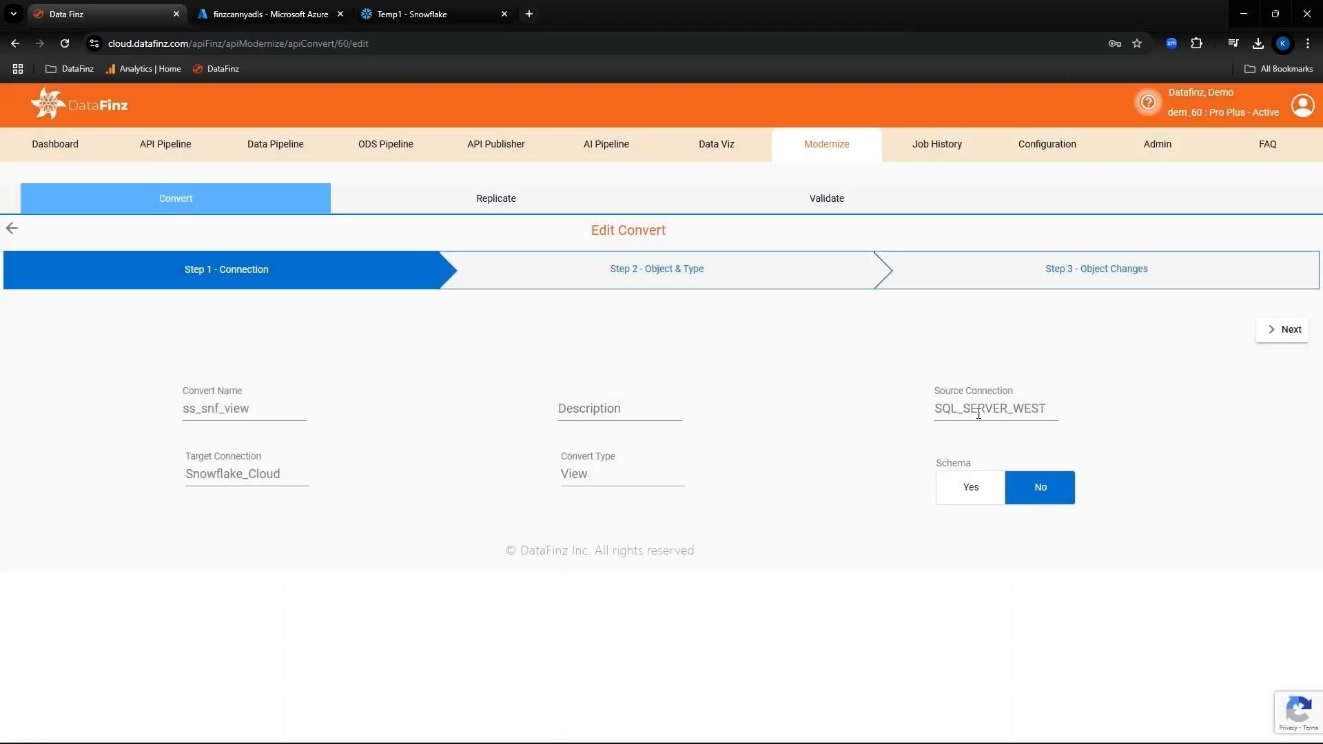
pyautogui.click(1049, 407)
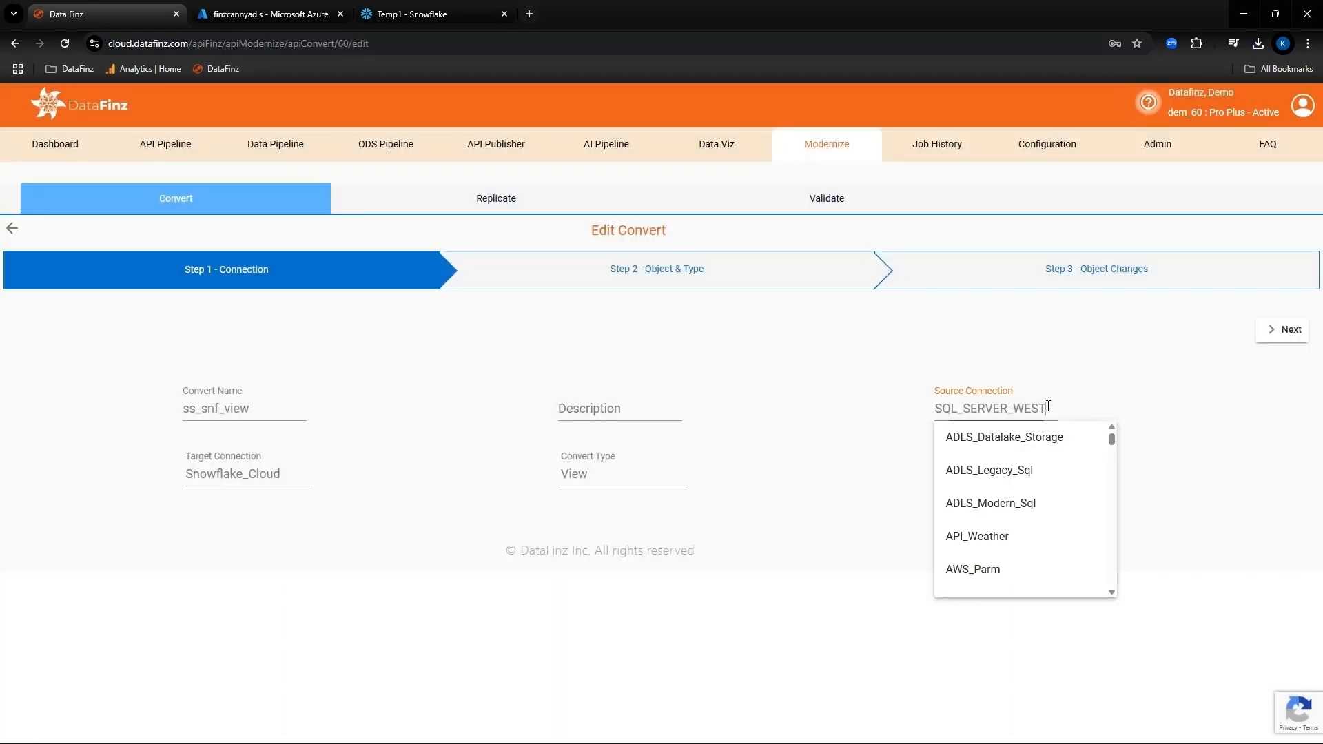
pyautogui.click(712, 618)
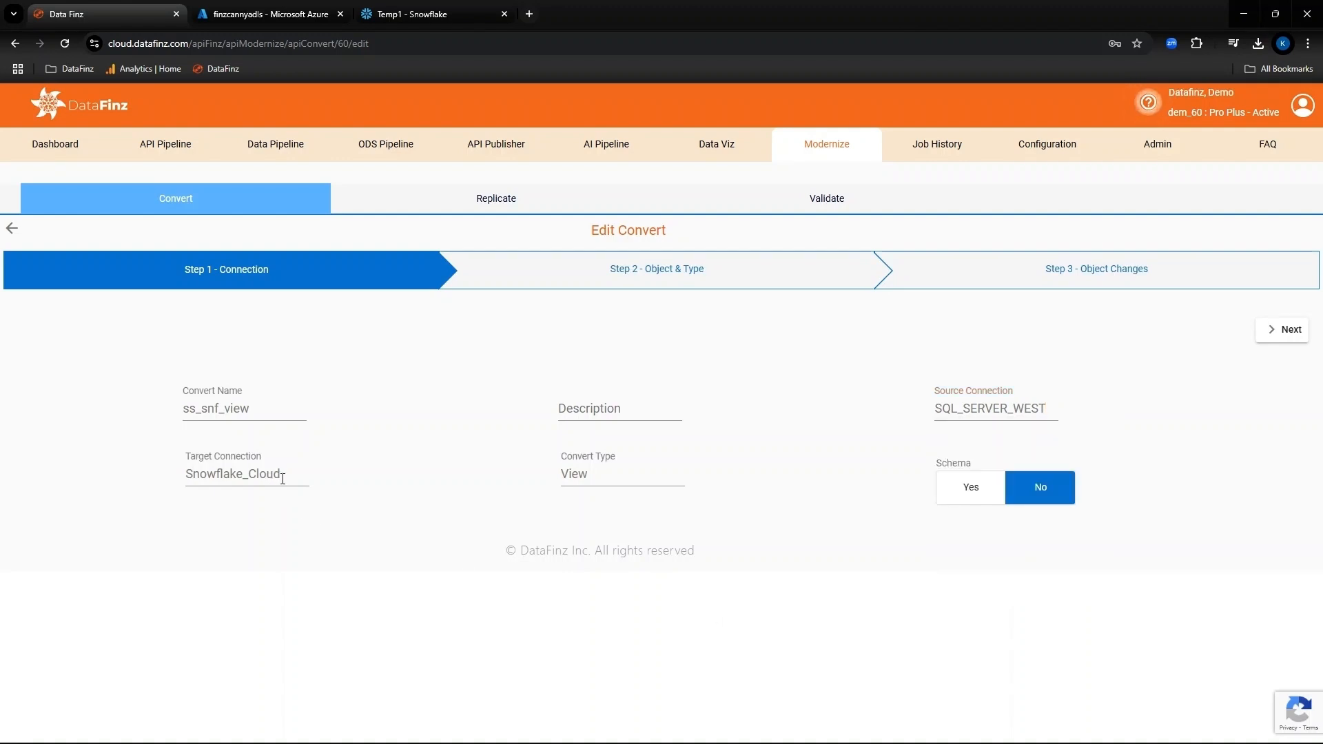
pyautogui.click(283, 478)
pyautogui.click(560, 611)
pyautogui.click(614, 477)
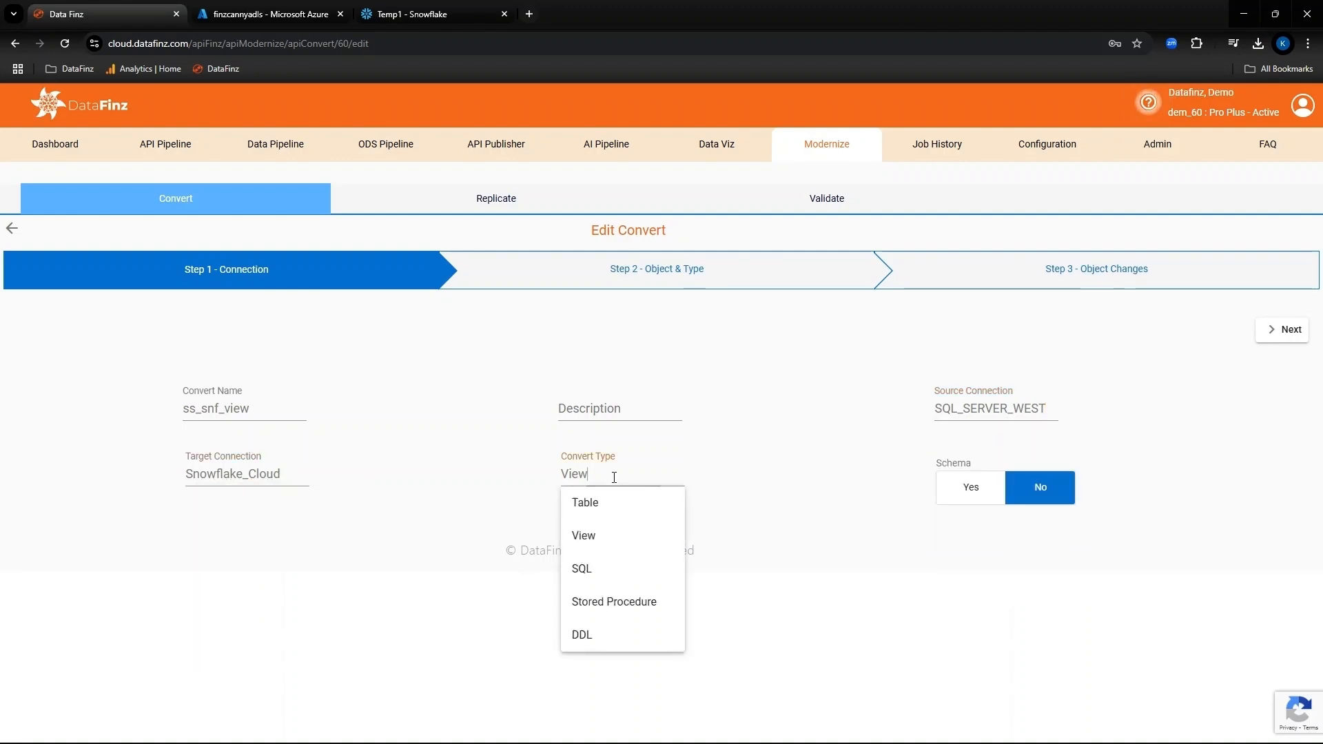
pyautogui.click(858, 605)
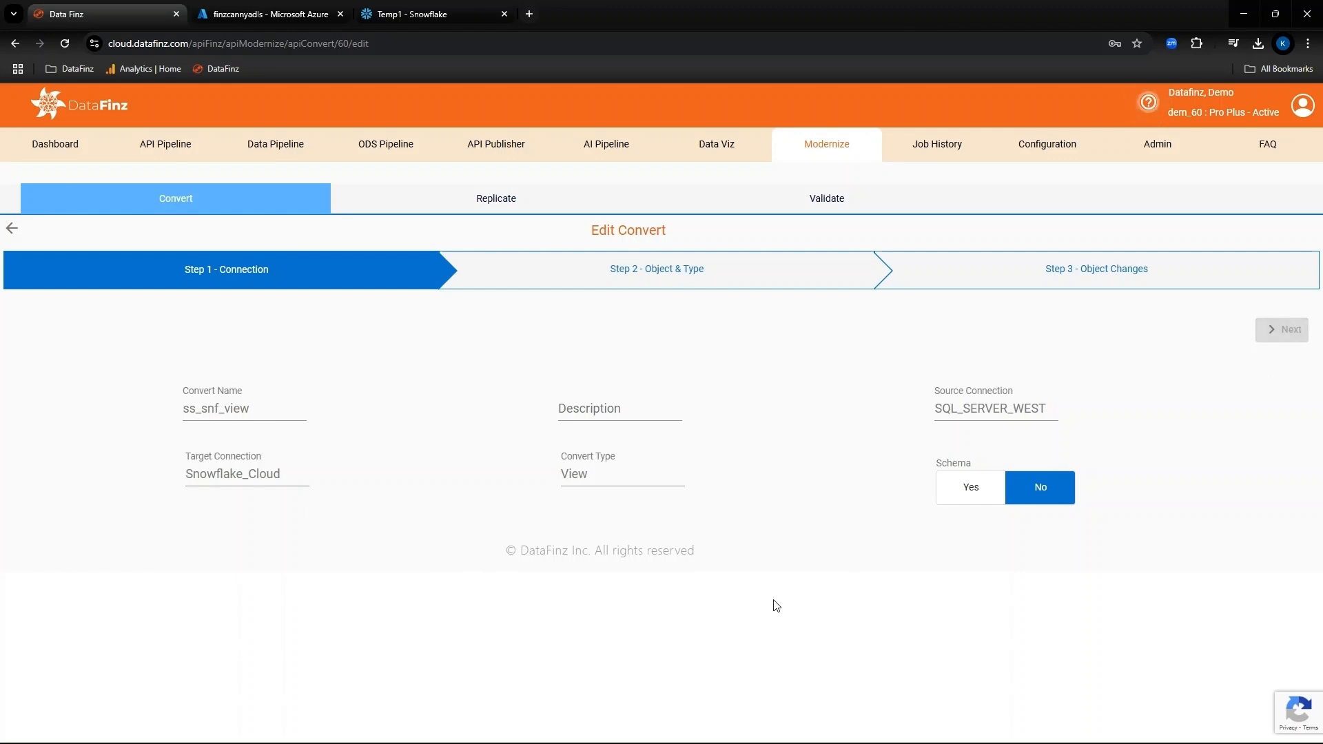
# Proceed through the Object & Type and Object Changes steps, reviewing the selected views and their source-to-target mappings
pyautogui.scroll(-2, 775, 606)
pyautogui.scroll(1, 261, 459)
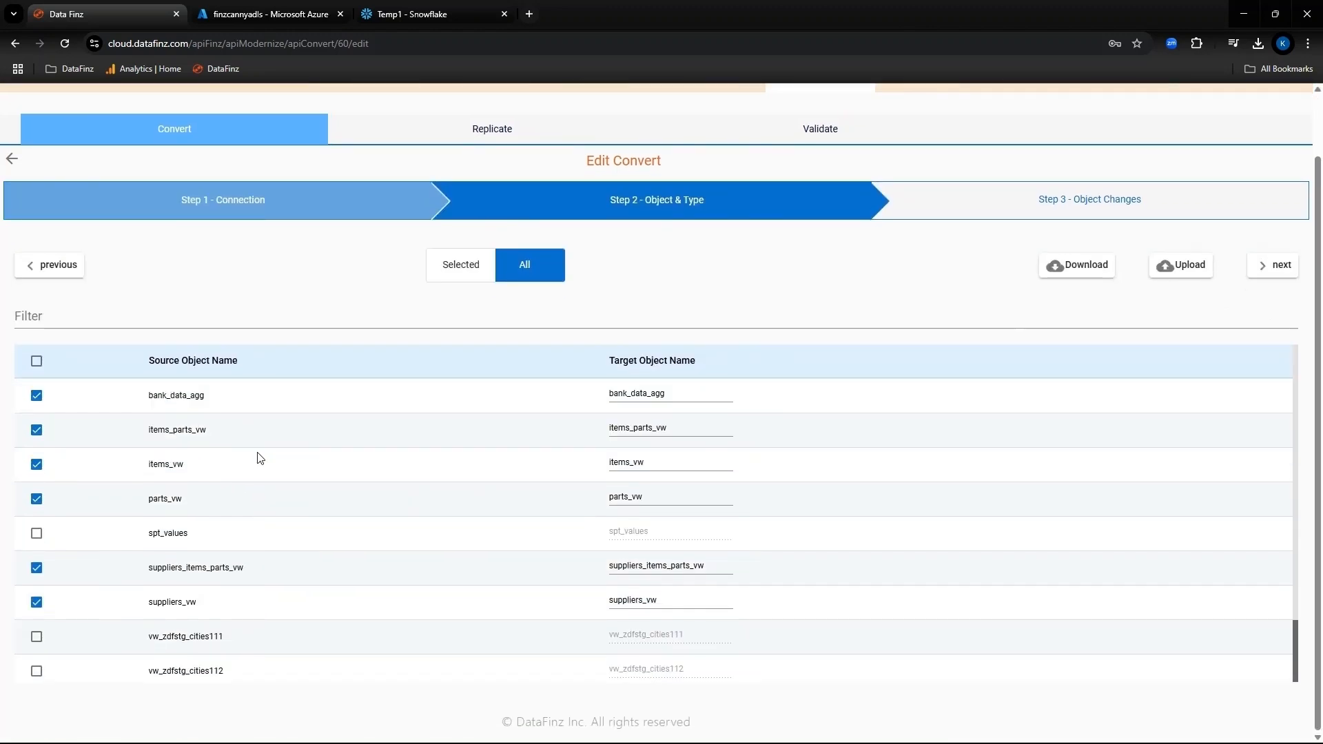
pyautogui.scroll(1, 261, 459)
pyautogui.click(1273, 334)
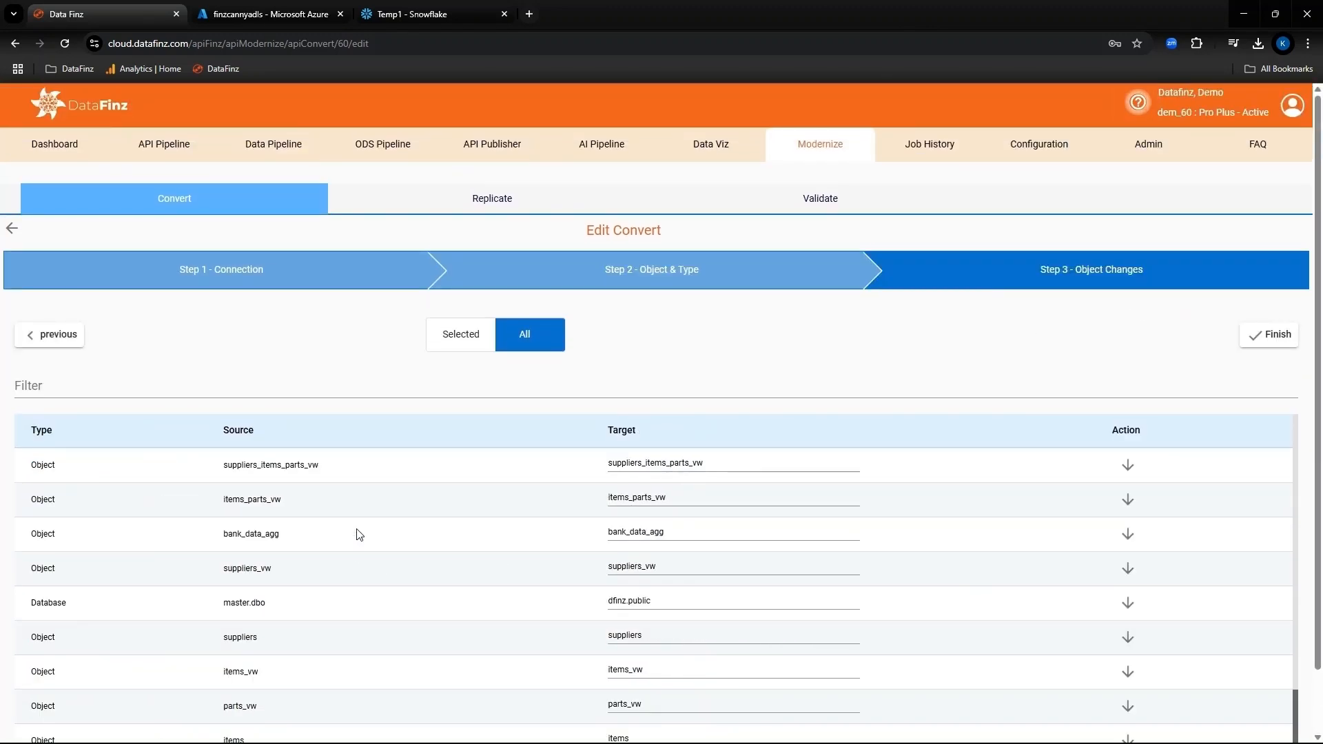
pyautogui.scroll(-1, 358, 534)
pyautogui.scroll(-1, 499, 473)
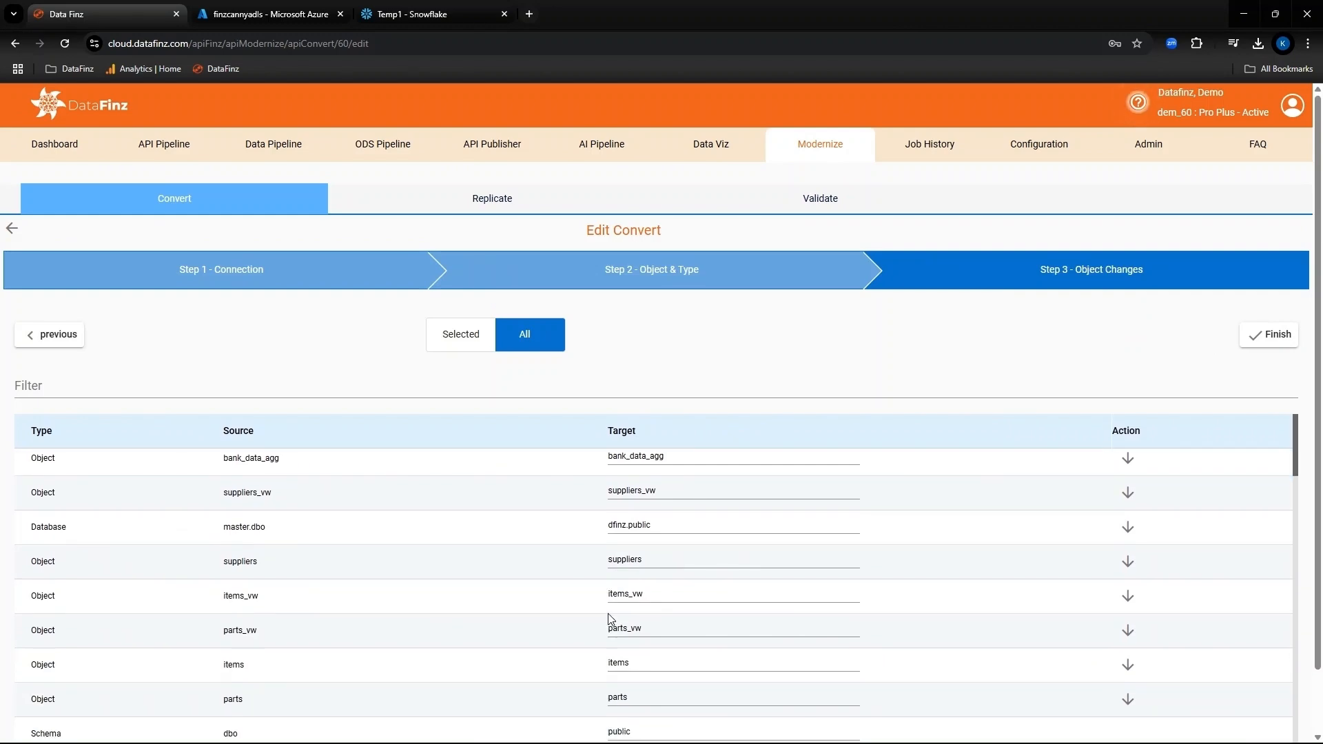
pyautogui.scroll(-1, 609, 618)
# Finish the ss_snf_view conversion and open tddlm_ss_snf_view.sql and tddlm_ss_snf_view.png from its output archive
pyautogui.click(1273, 282)
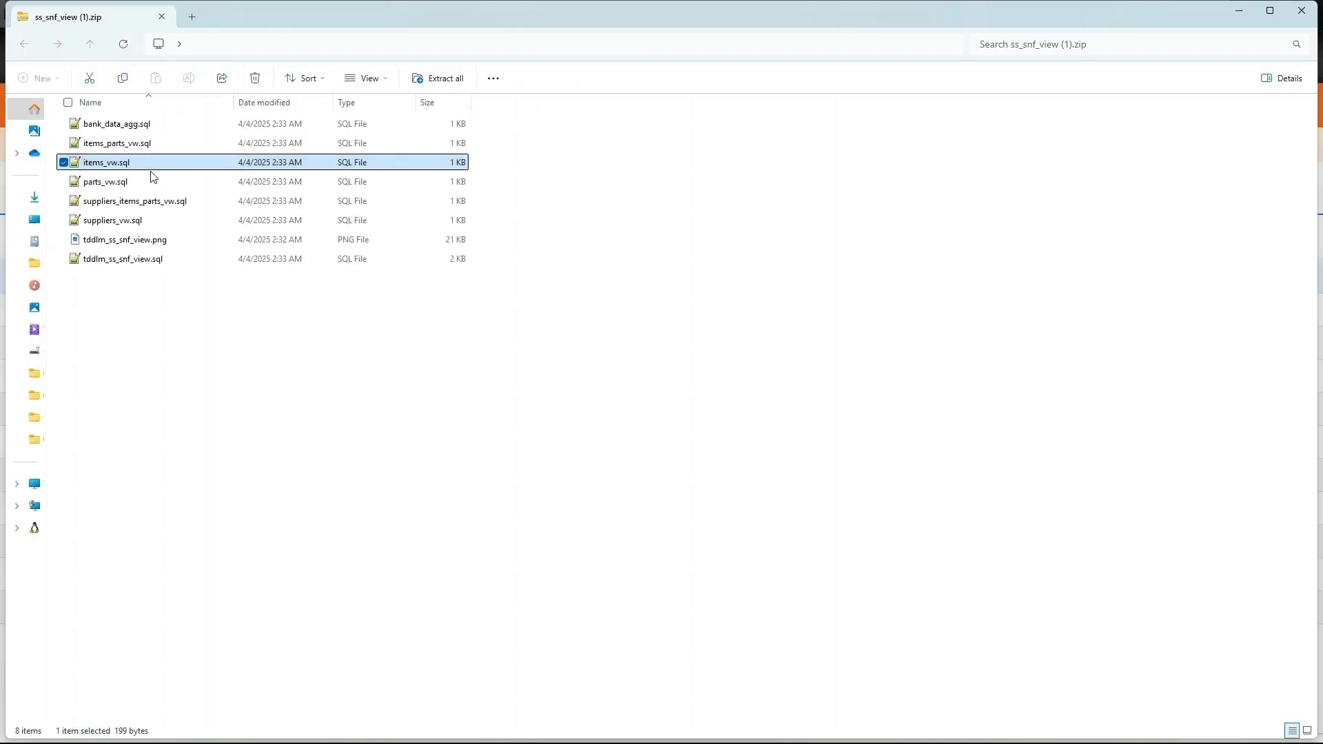
pyautogui.click(150, 260)
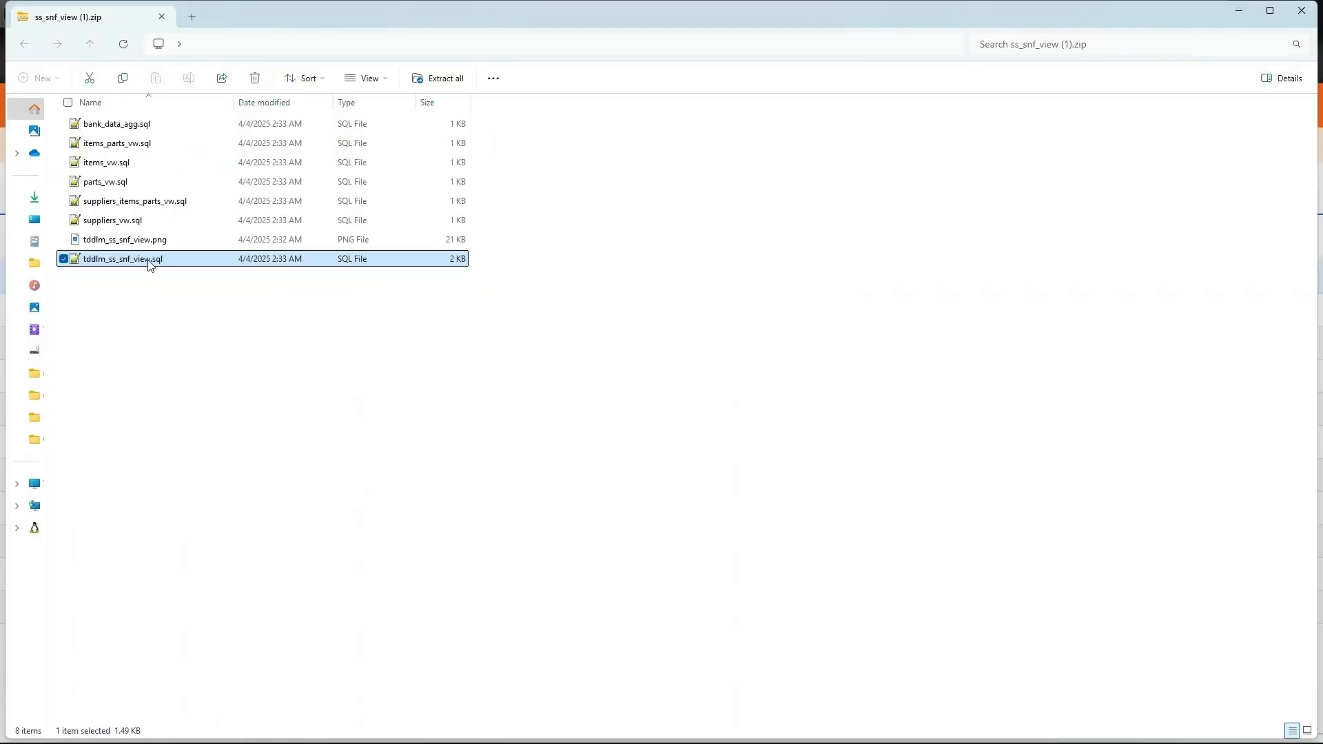
pyautogui.doubleClick(117, 242)
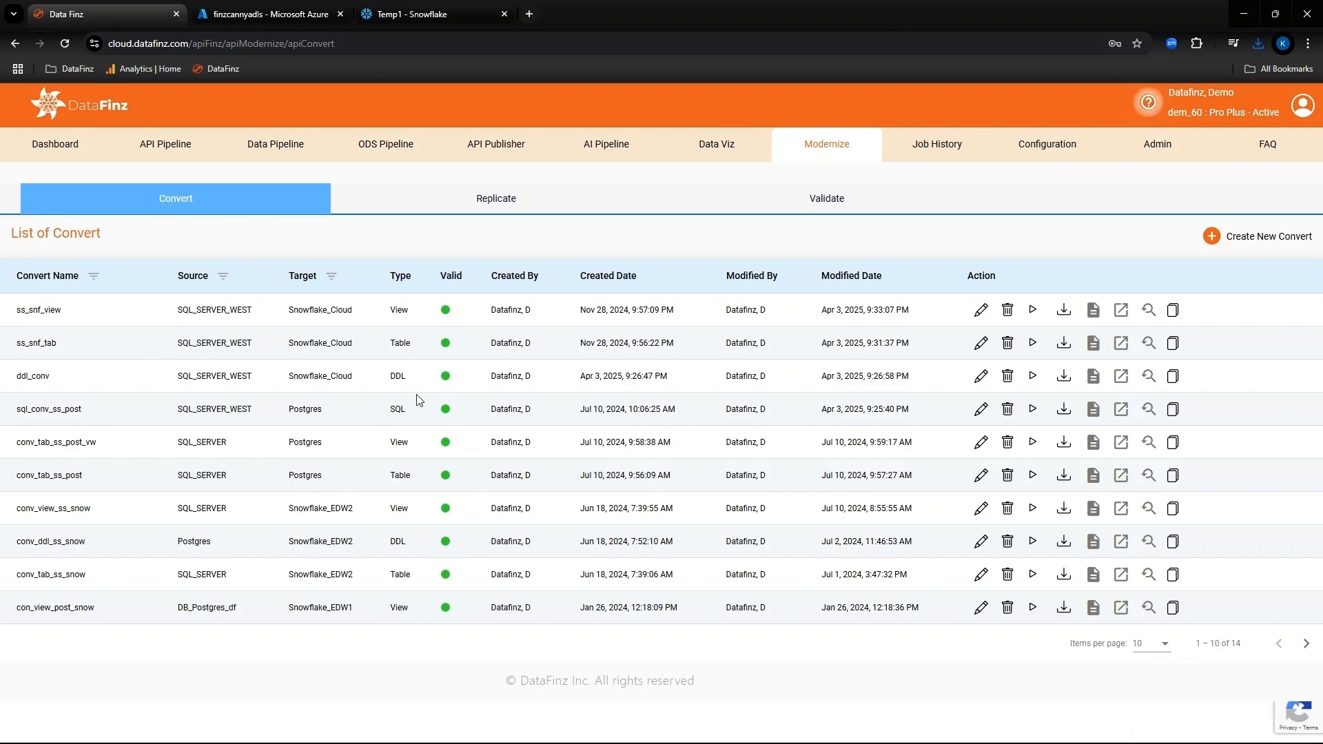
# Open the sql_conv_ss_post conversion for editing and check its source connection, target connection and convert type options
pyautogui.click(981, 409)
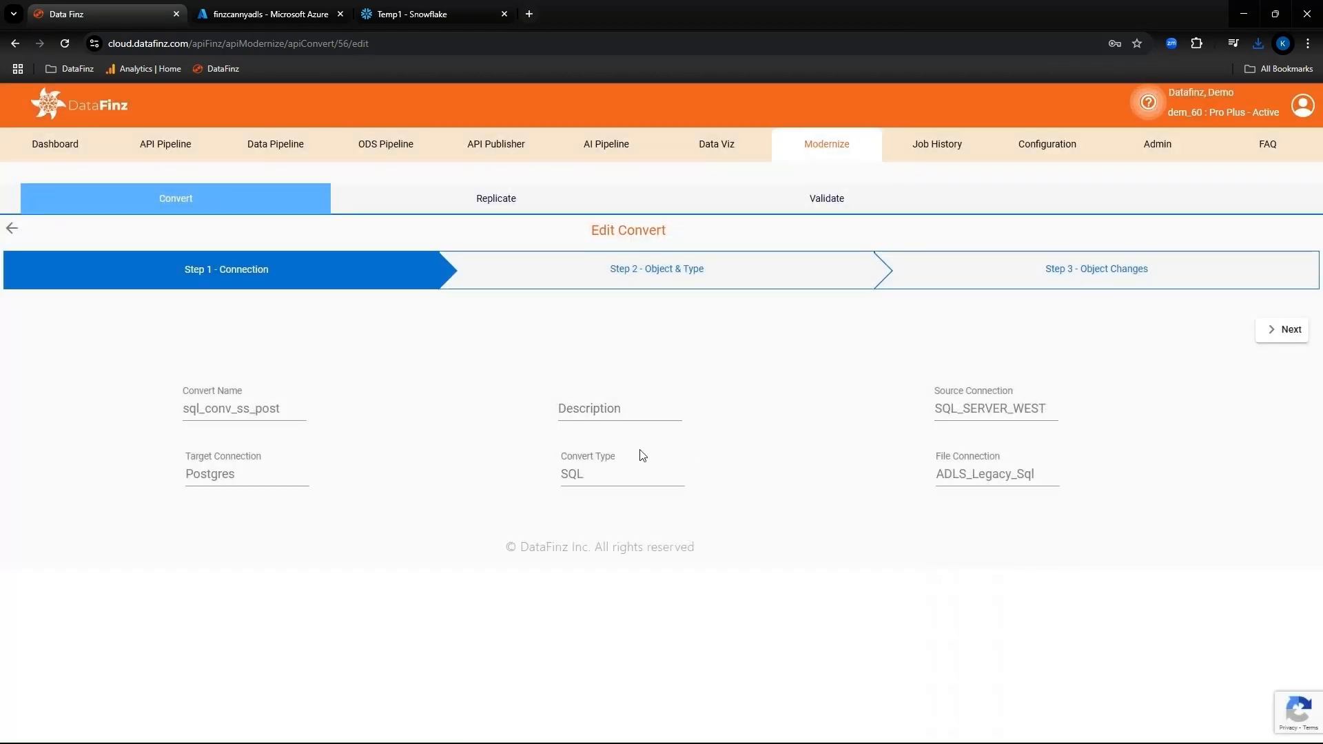
pyautogui.click(1057, 408)
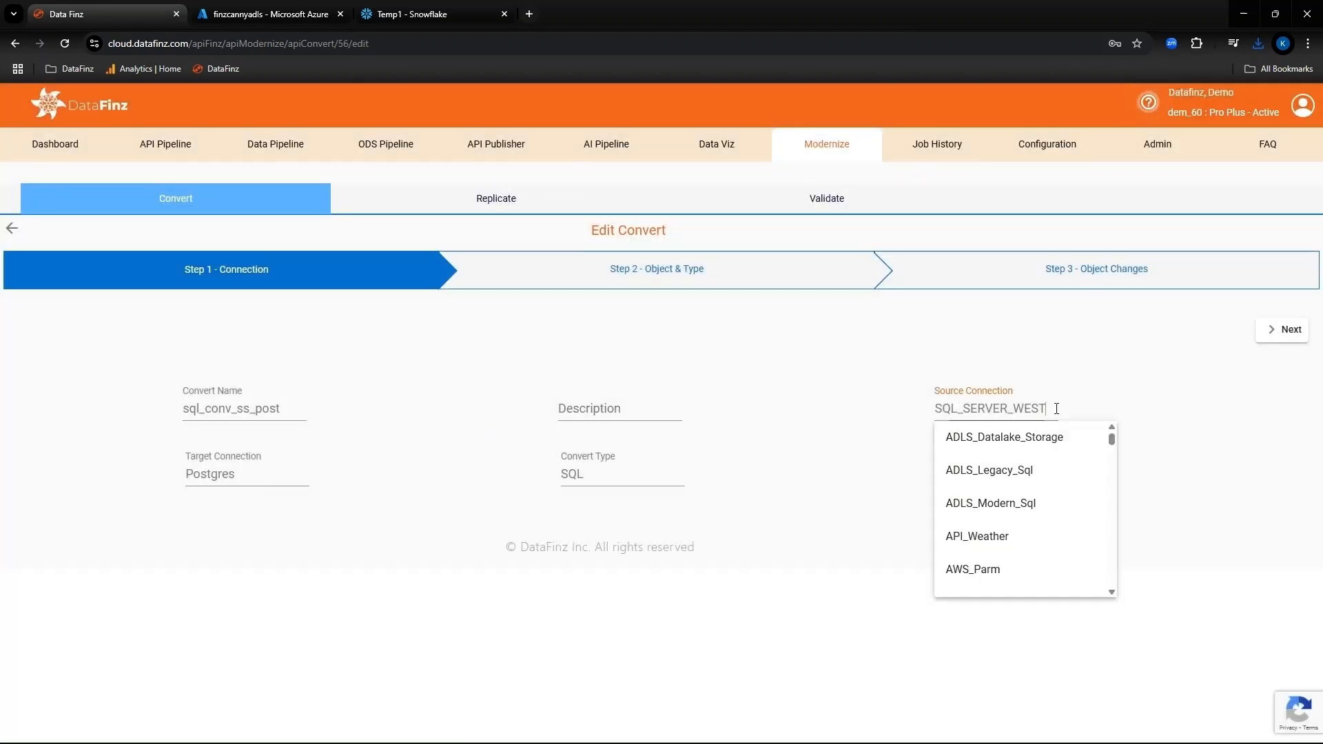
pyautogui.click(332, 481)
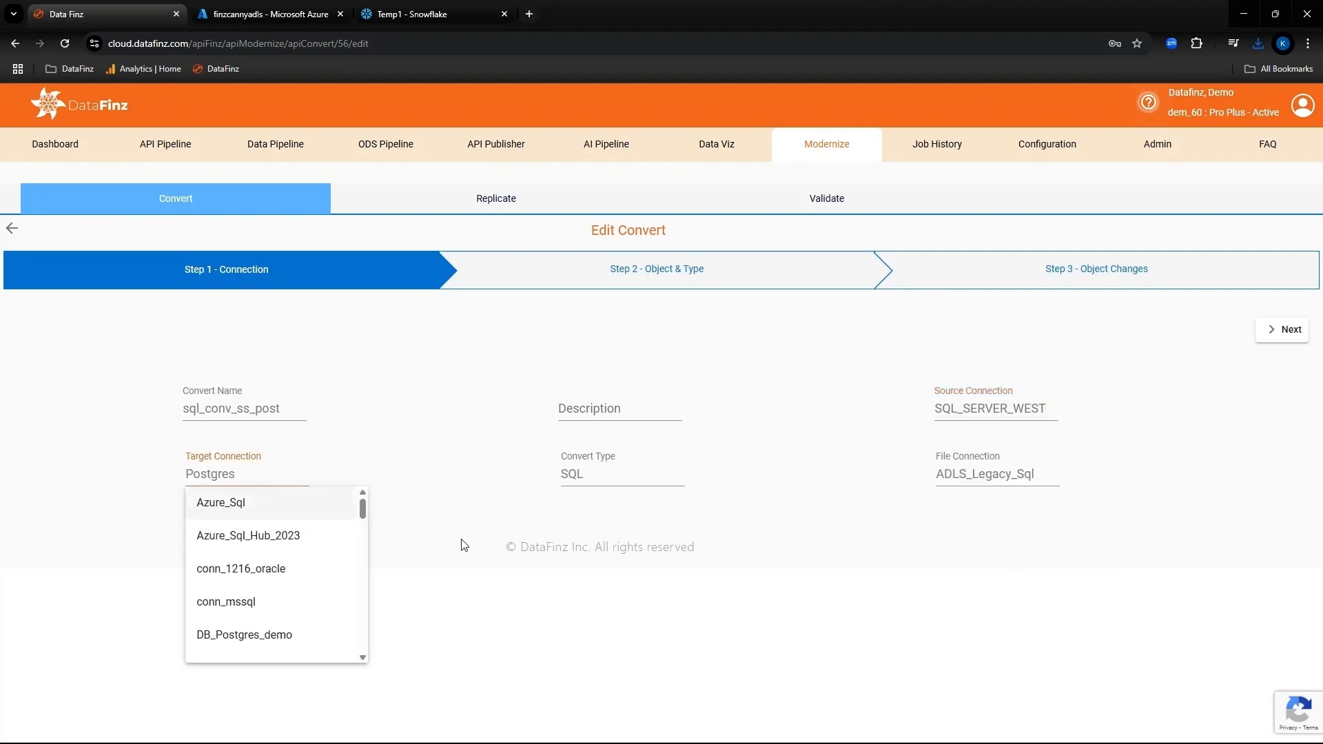
pyautogui.click(654, 474)
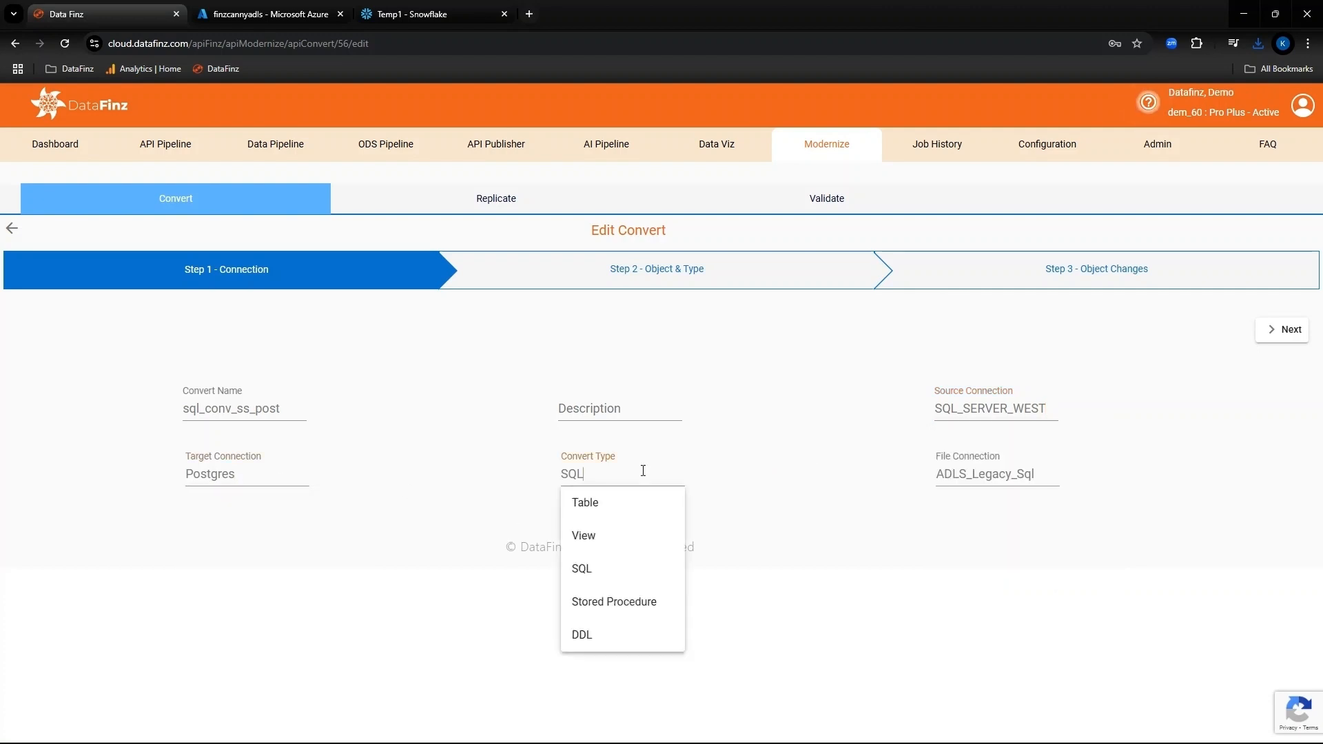
pyautogui.click(791, 539)
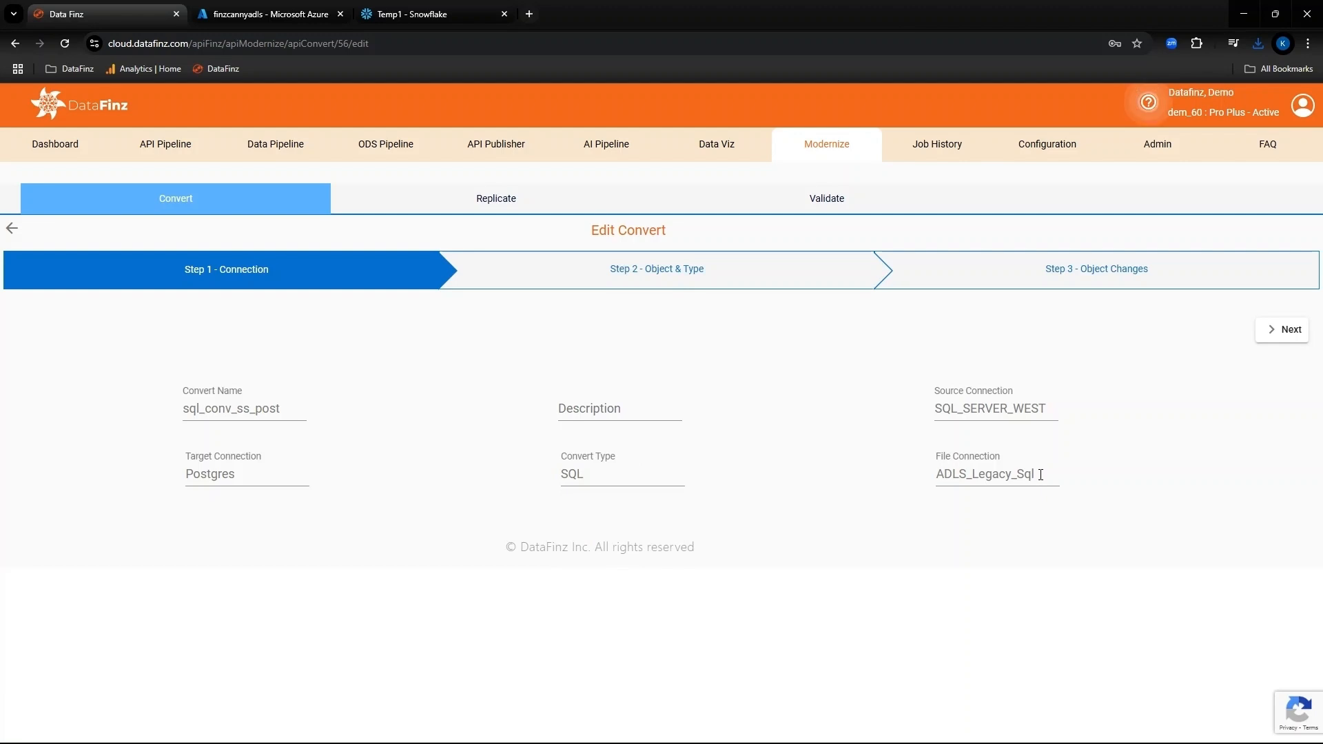
# Review the SQL files and object changes of sql_conv_ss_post and finish the conversion
pyautogui.click(1280, 336)
pyautogui.scroll(-1, 655, 524)
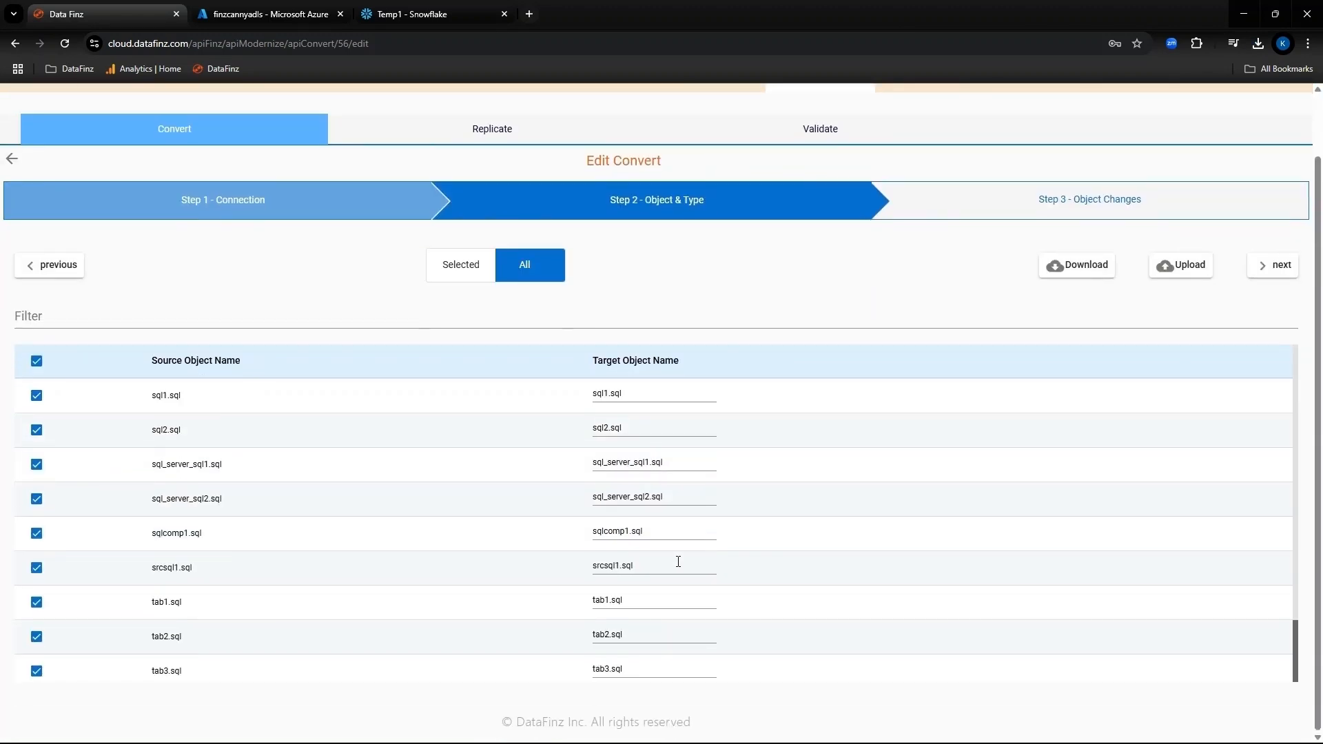
pyautogui.scroll(-1, 212, 536)
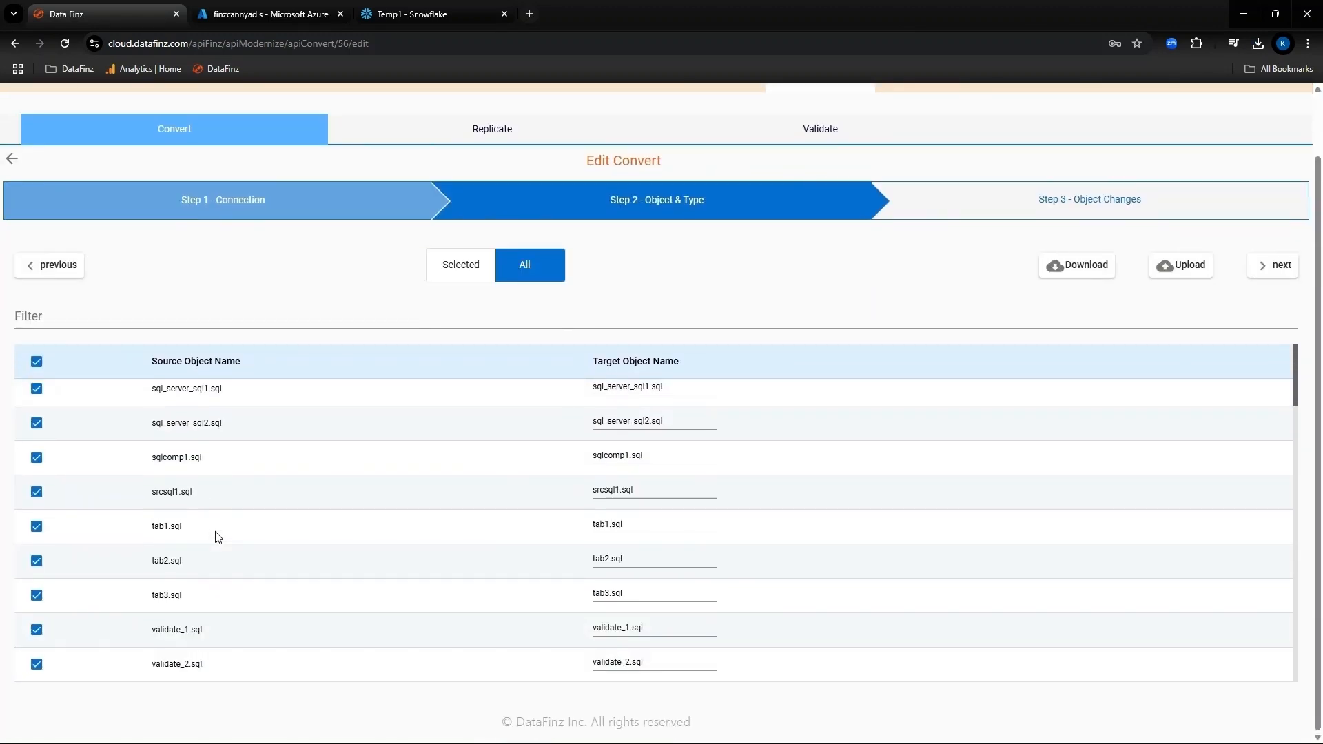
pyautogui.scroll(1, 275, 510)
pyautogui.click(1275, 265)
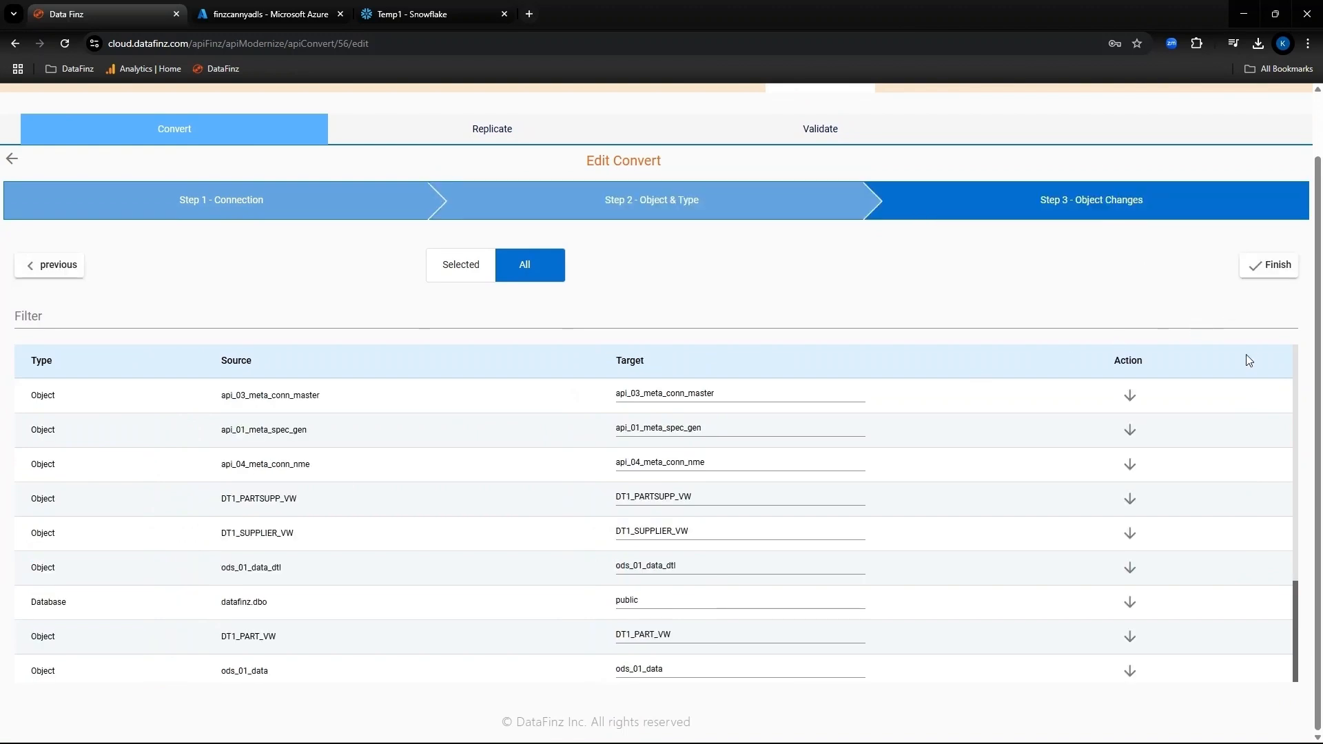
pyautogui.click(1286, 274)
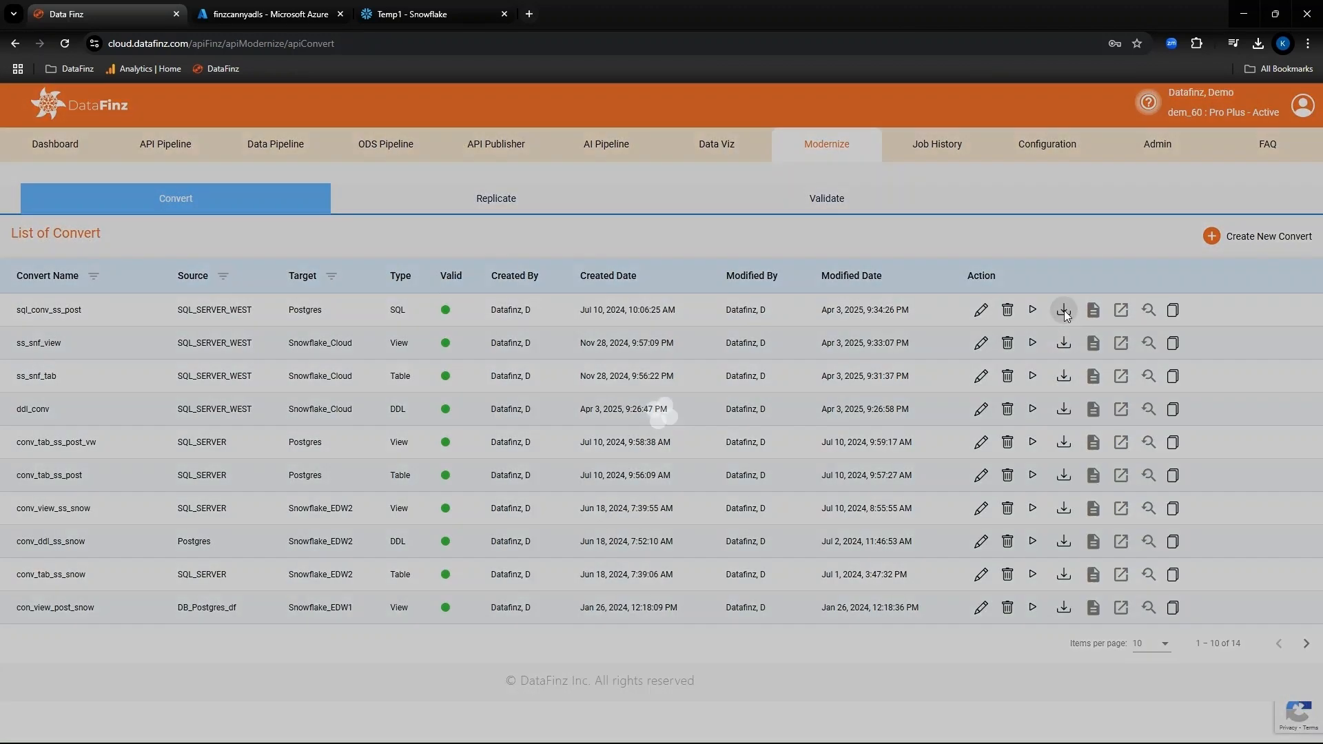
# Download the sql_conv_ss_post output and read through its tddlm_sql_conv_ss_post.sql script in Notepad++
pyautogui.click(1064, 312)
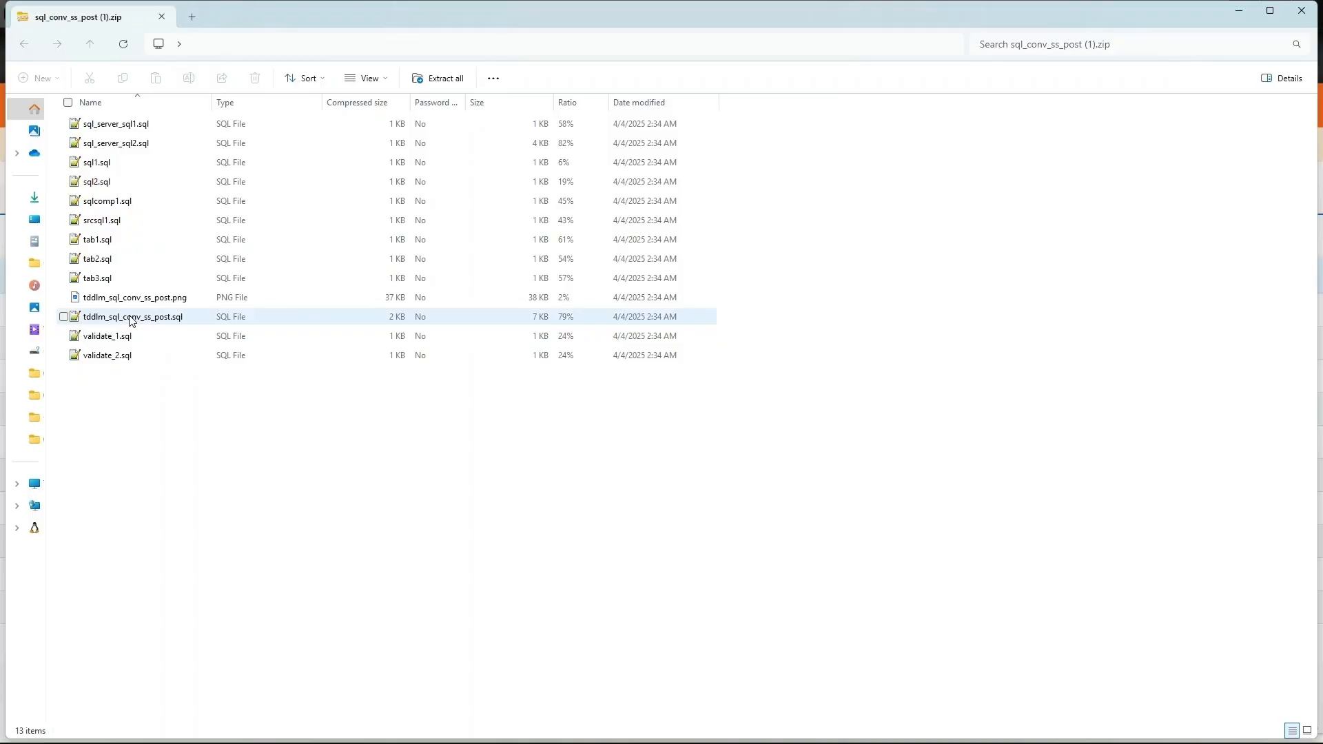
pyautogui.doubleClick(131, 316)
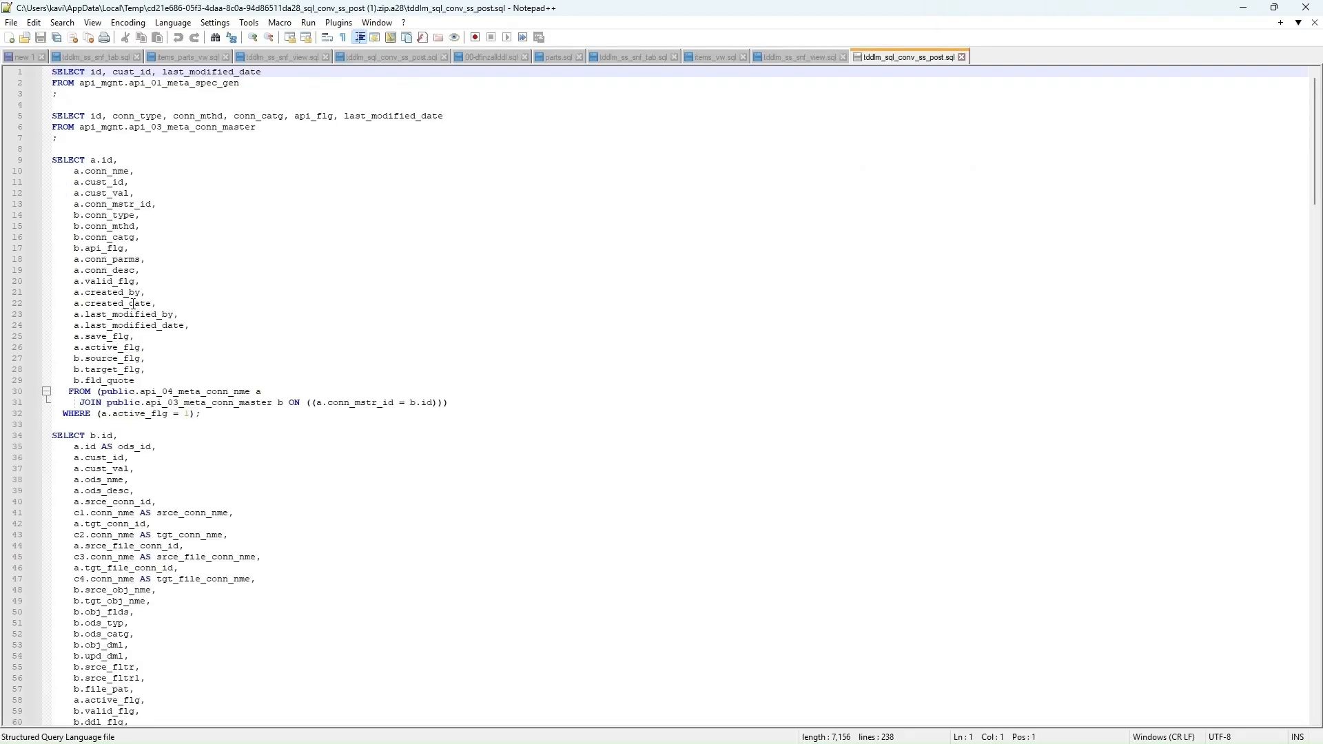
pyautogui.scroll(-10, 133, 303)
pyautogui.scroll(4, 133, 304)
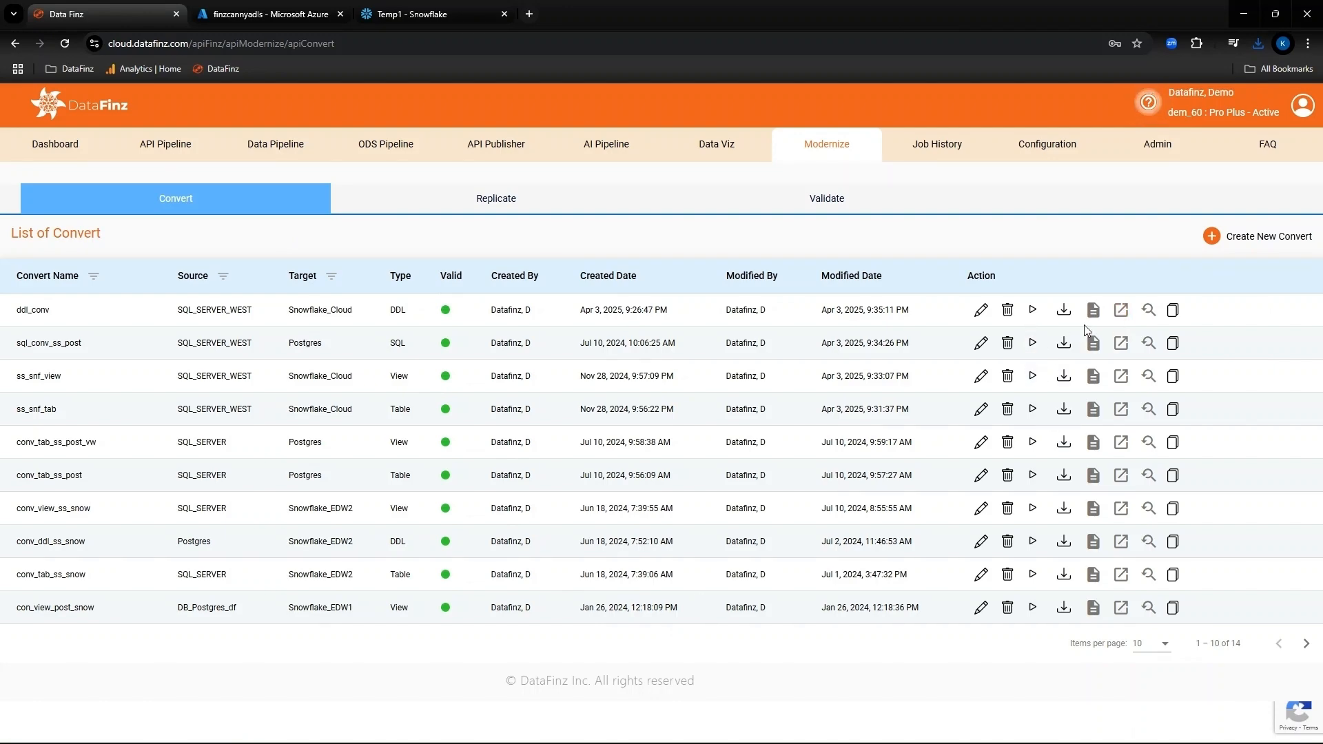
# Download the ddl_conv output and read through its 00-dfinzallddl.sql script in Notepad++
pyautogui.click(1063, 313)
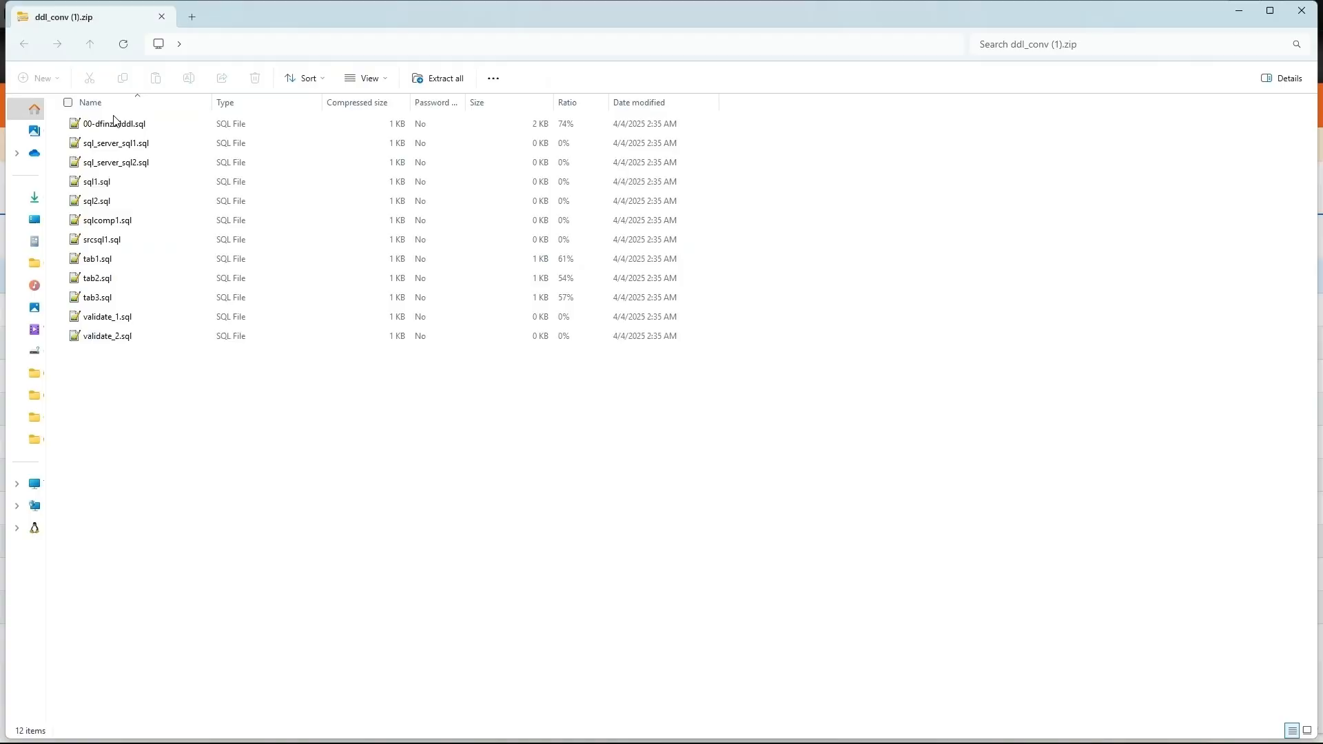
pyautogui.doubleClick(115, 122)
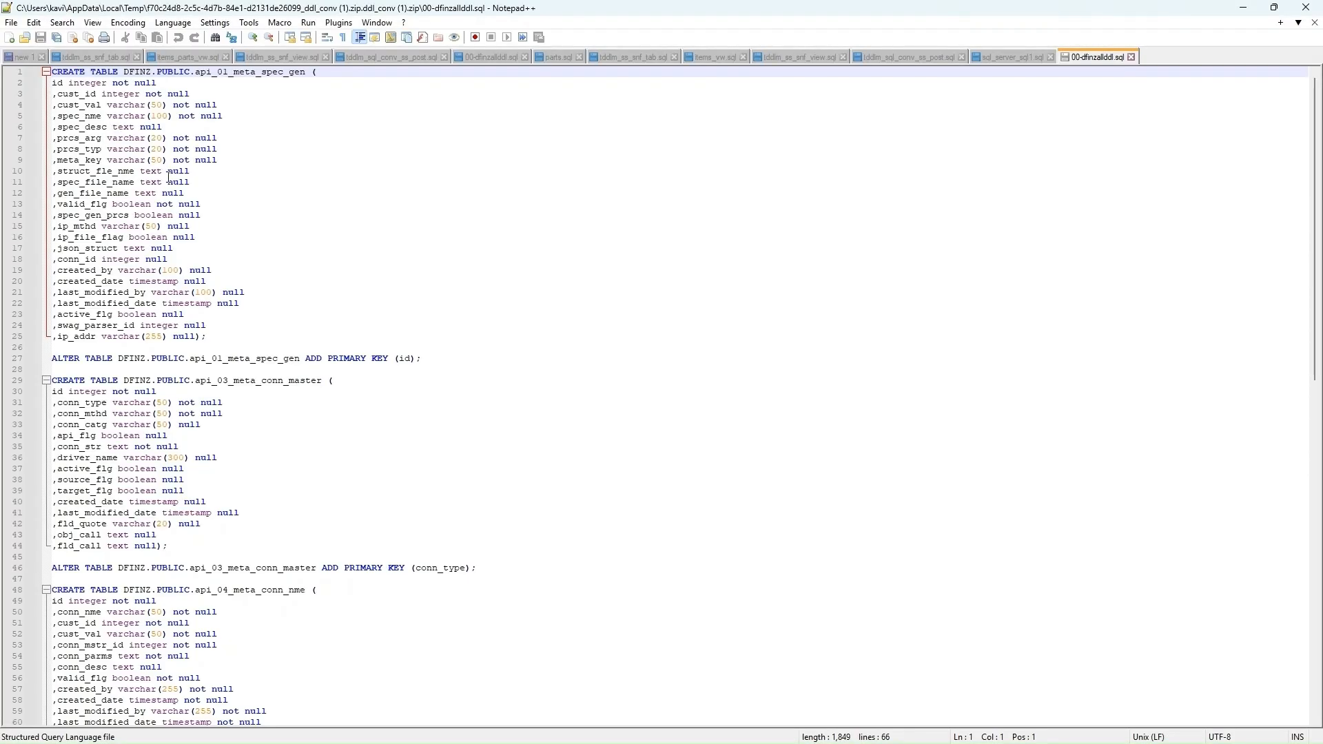
pyautogui.scroll(-11, 278, 231)
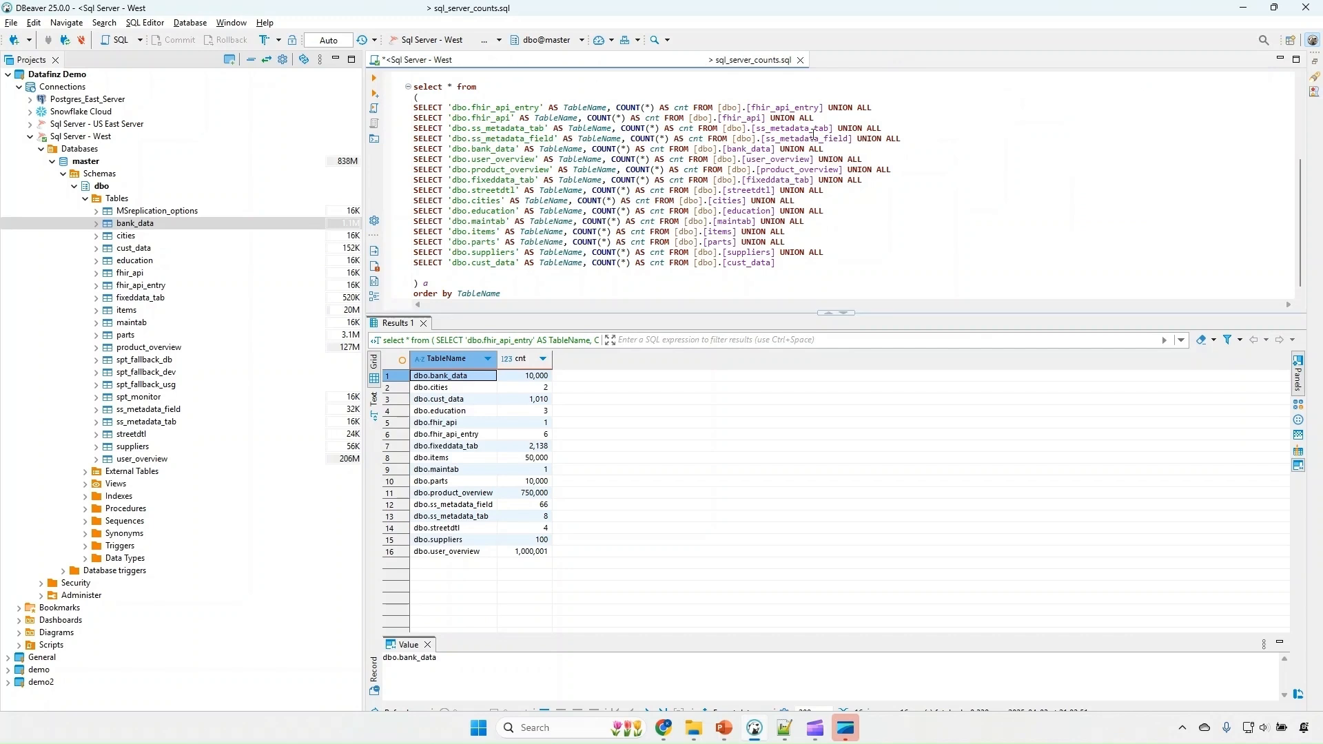
# Select the entire table row-count query in the sql_server_counts.sql script in DBeaver
pyautogui.click(589, 83)
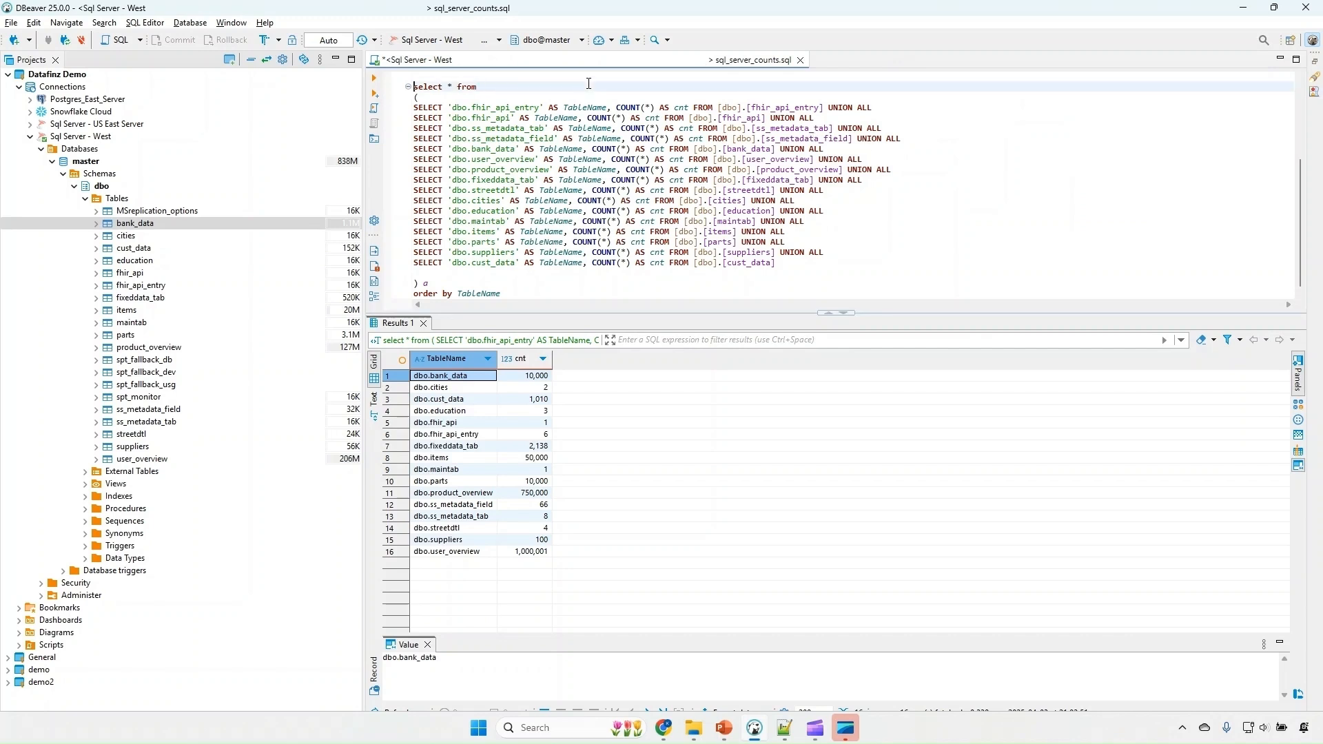
pyautogui.hotkey('shift', 'Down')
pyautogui.hotkey('shift', 'Down')
pyautogui.hotkey('shift', 'Down')
pyautogui.hotkey('shift', 'Down')
pyautogui.hotkey('shift', 'Down')
pyautogui.hotkey('shift', 'Down')
pyautogui.hotkey('shift', 'Down')
pyautogui.hotkey('shift', 'Down')
pyautogui.hotkey('shift', 'Down')
pyautogui.hotkey('shift', 'Down')
pyautogui.hotkey('shift', 'Down')
pyautogui.hotkey('shift', 'Down')
pyautogui.hotkey('shift', 'Down')
pyautogui.hotkey('shift', 'Down')
pyautogui.hotkey('shift', 'Down')
pyautogui.hotkey('shift', 'Down')
pyautogui.hotkey('shift', 'Down')
pyautogui.hotkey('shift', 'Down')
pyautogui.hotkey('shift', 'Down')
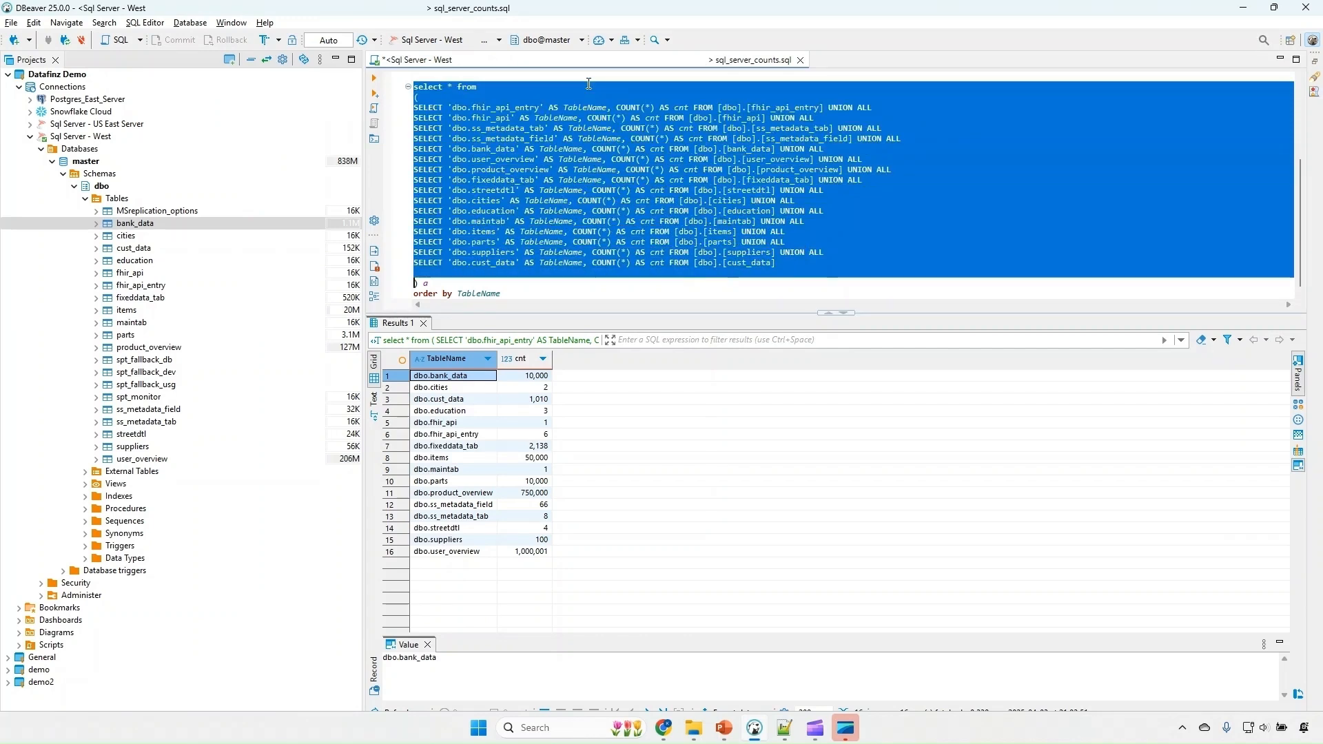
pyautogui.hotkey('shift', 'Down')
pyautogui.hotkey('shift', 'End')
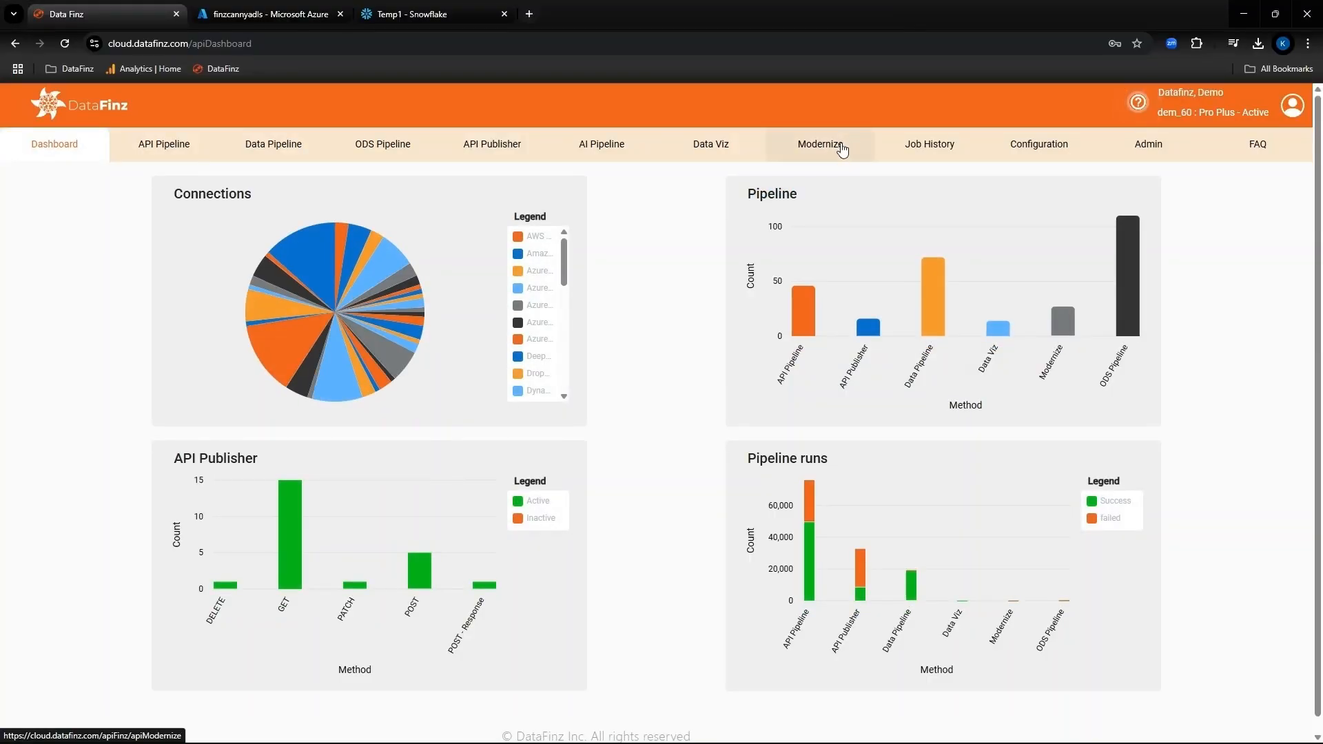
# In DataFinz, go to the Modernize replications and open ss_snf_load for editing
pyautogui.click(836, 145)
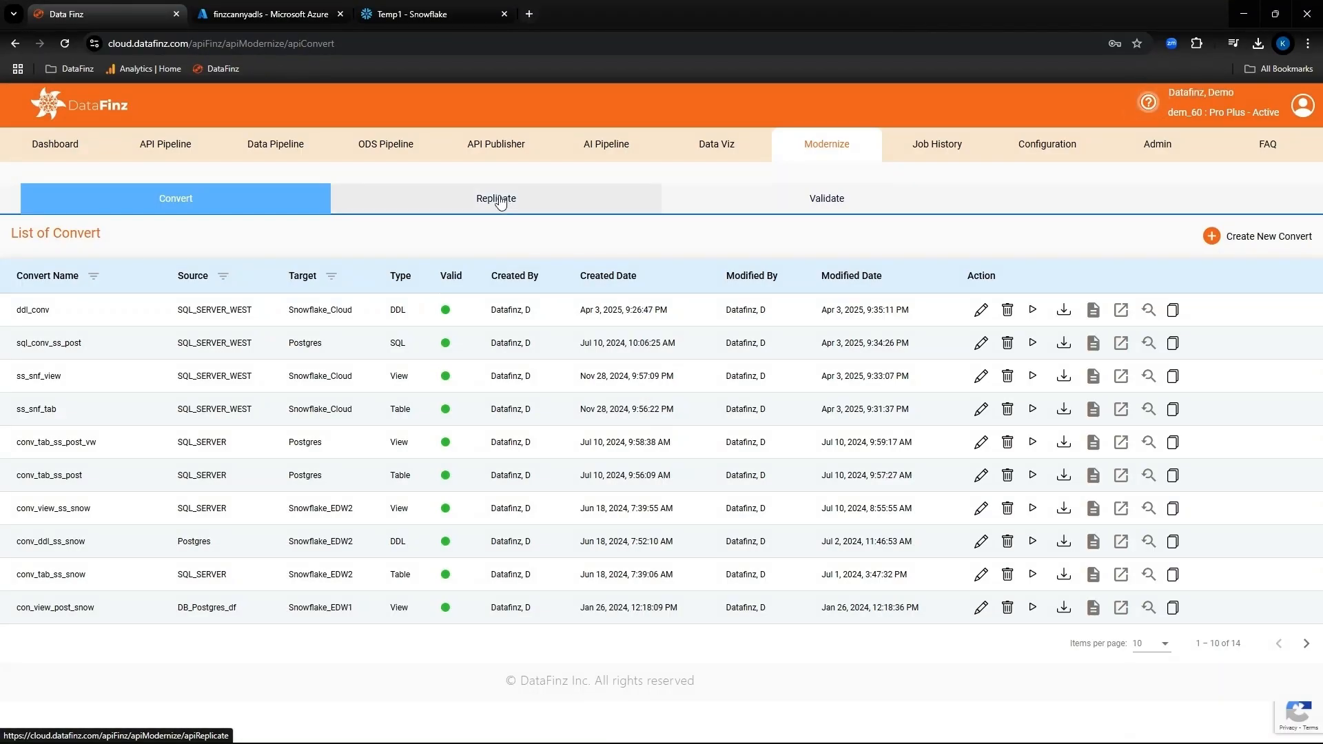
pyautogui.click(497, 198)
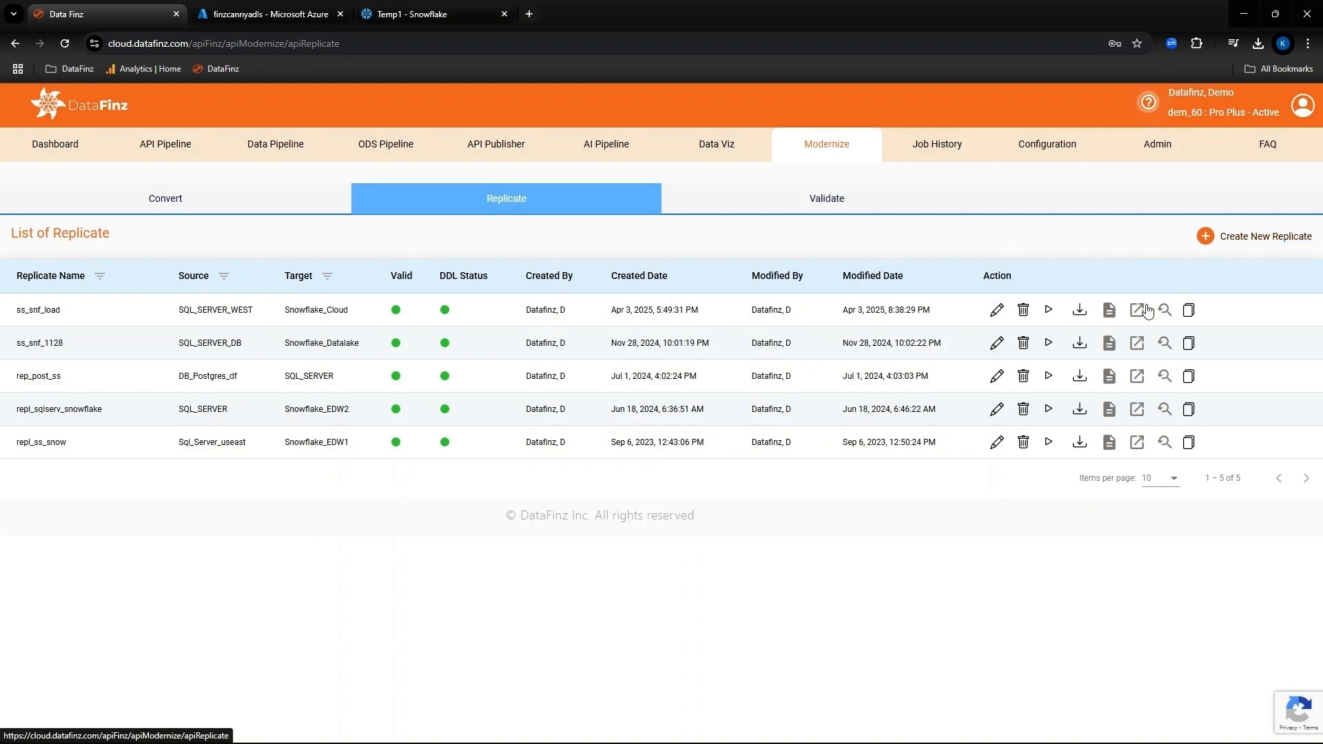
pyautogui.click(995, 310)
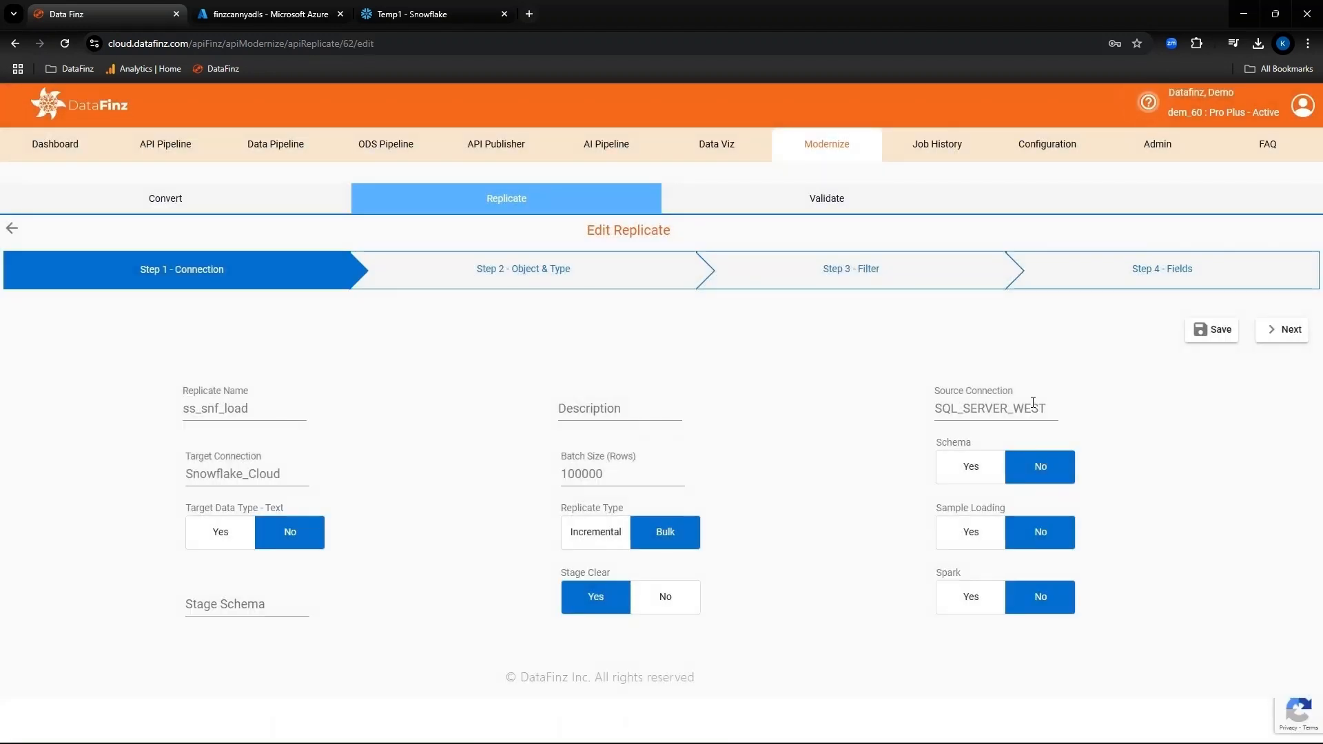
# Check the replication's source and target connection options and proceed to the Object & Type step
pyautogui.click(1057, 409)
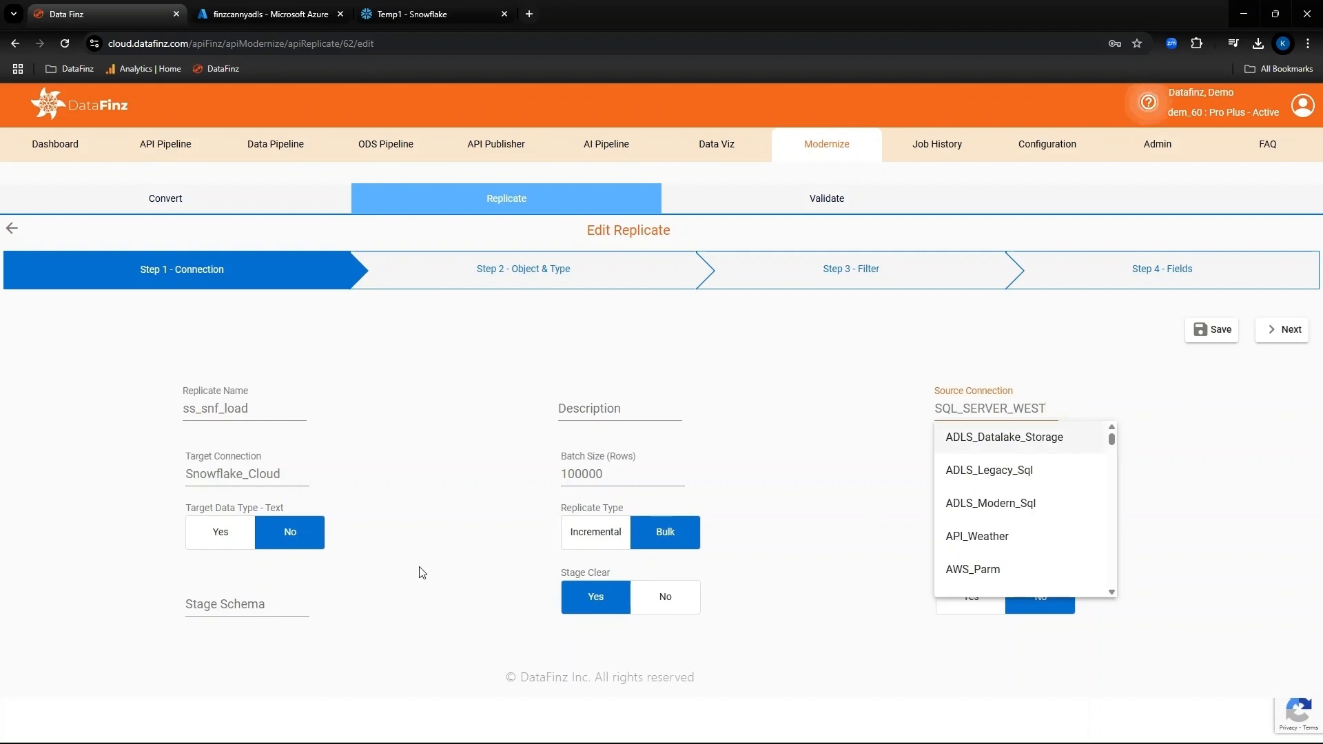
pyautogui.click(296, 475)
pyautogui.click(838, 655)
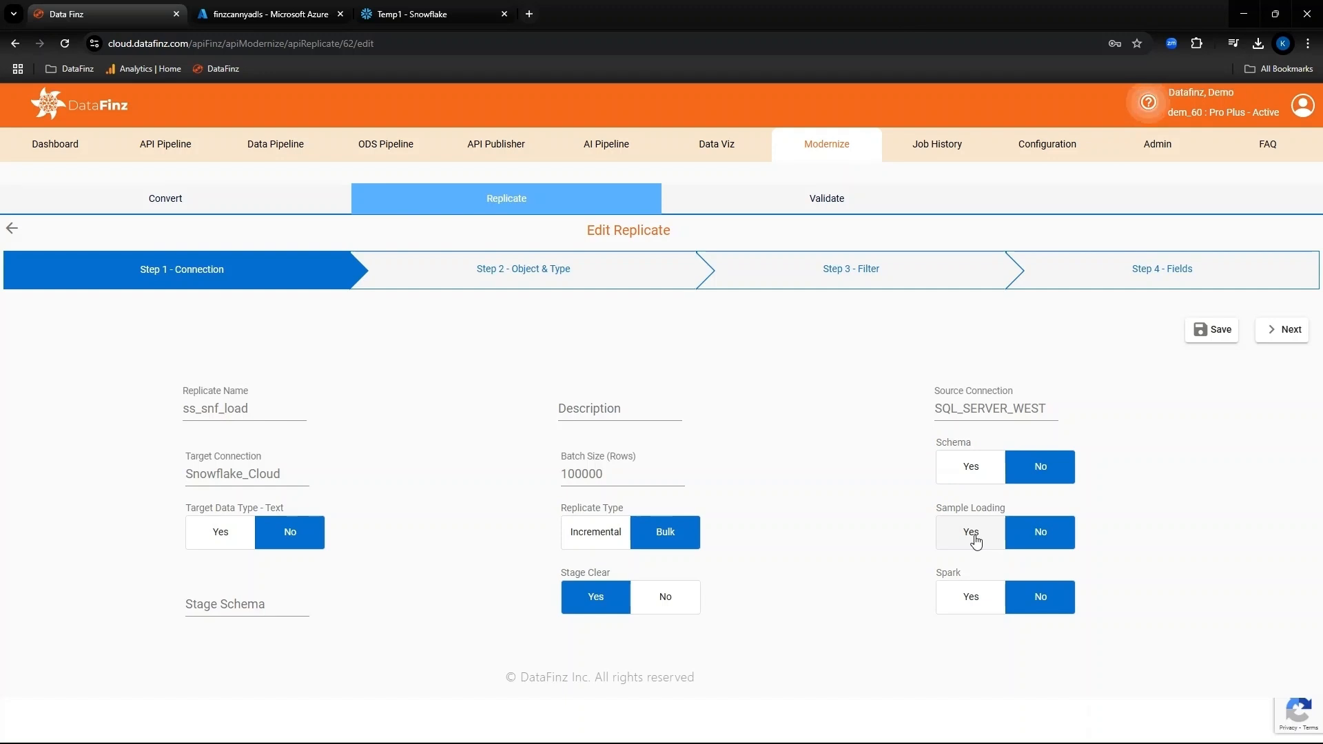
pyautogui.click(1283, 334)
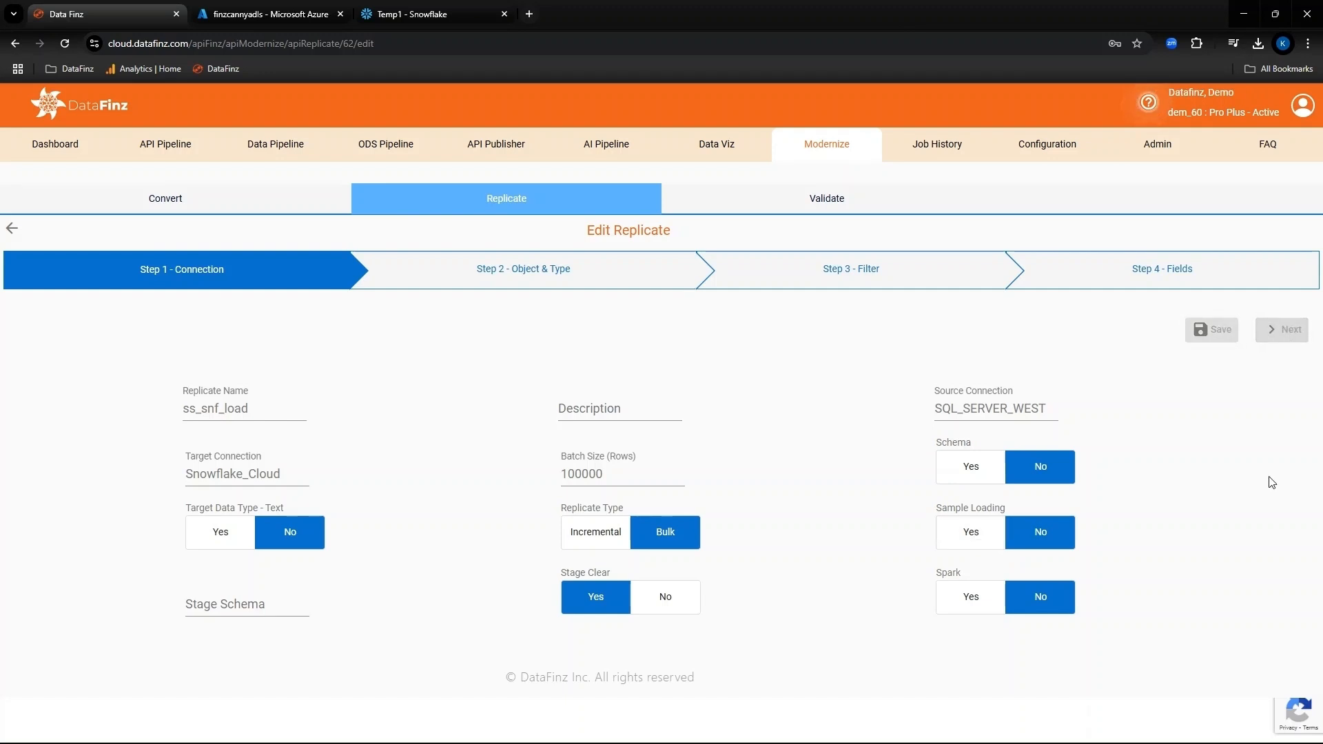
# Review the replication's source tables, filter the list to selected objects only, and proceed to the Filter step
pyautogui.scroll(-4, 1272, 482)
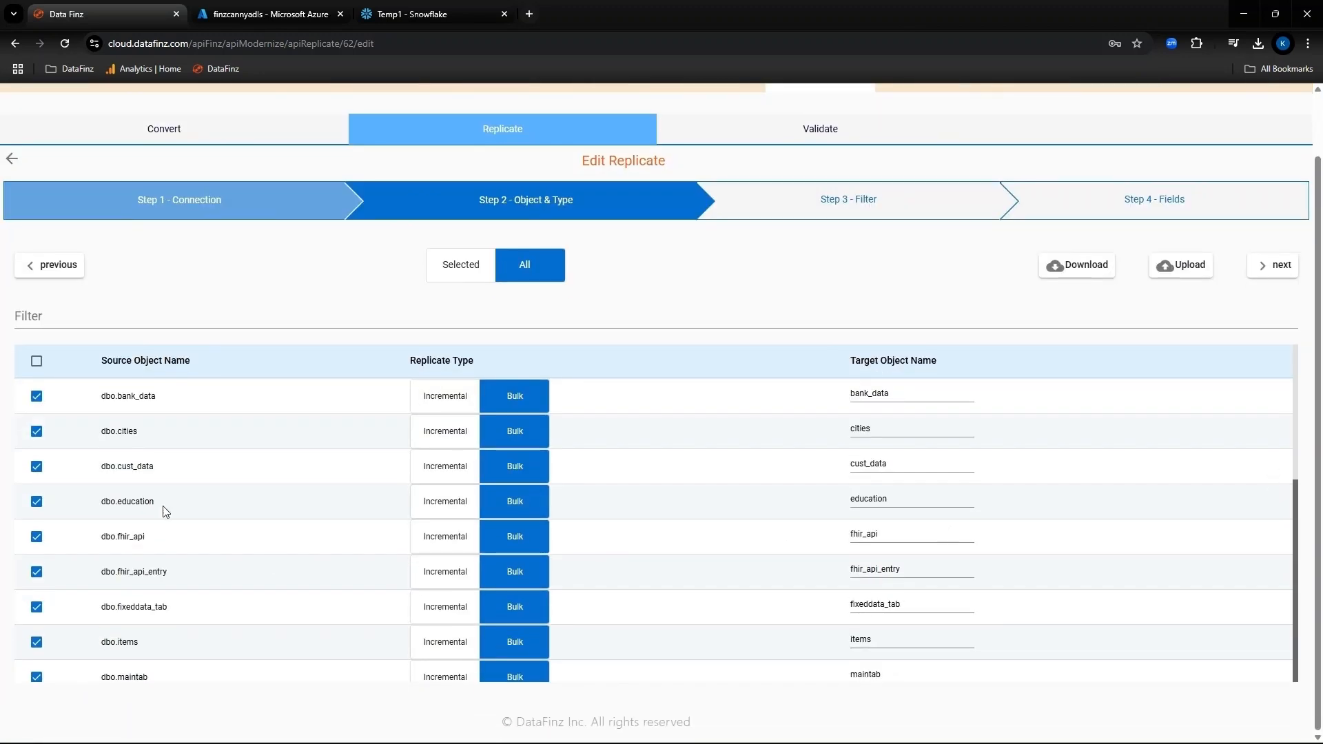
pyautogui.scroll(-9, 166, 507)
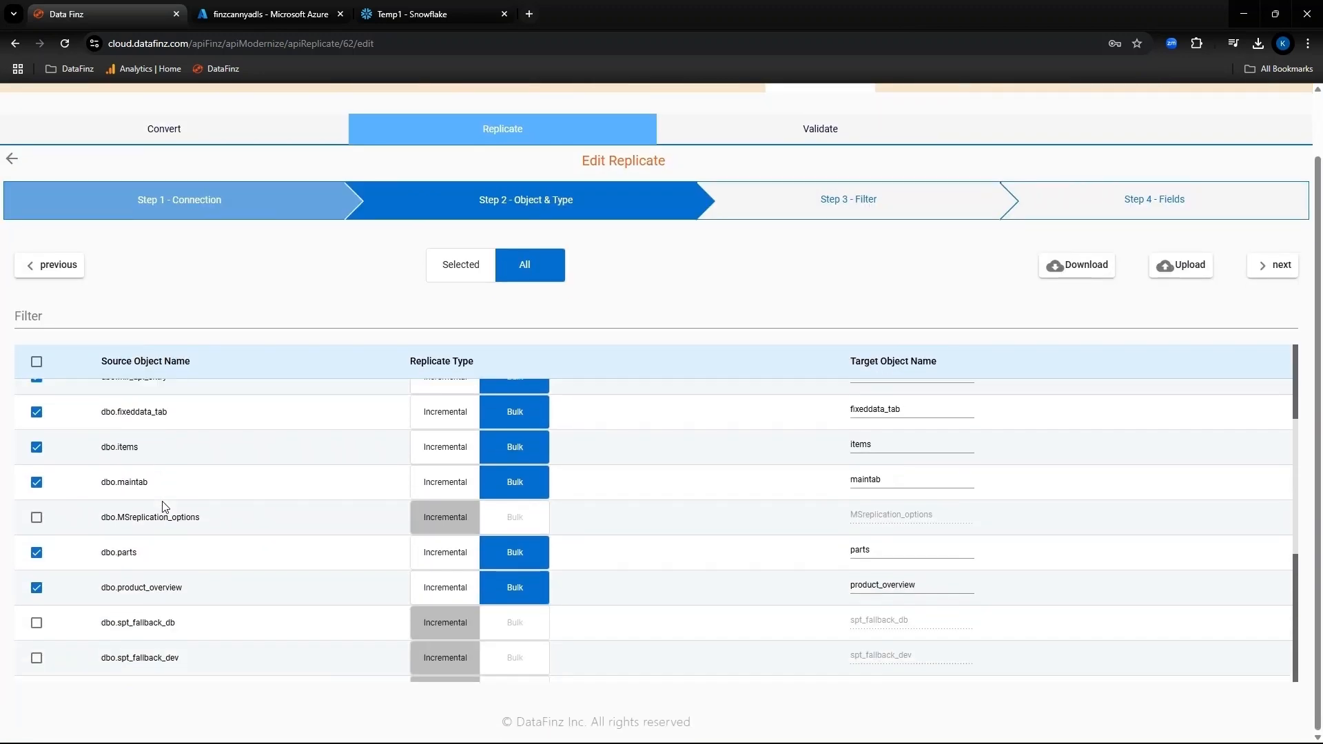
pyautogui.click(482, 266)
pyautogui.scroll(10, 296, 466)
pyautogui.click(1273, 265)
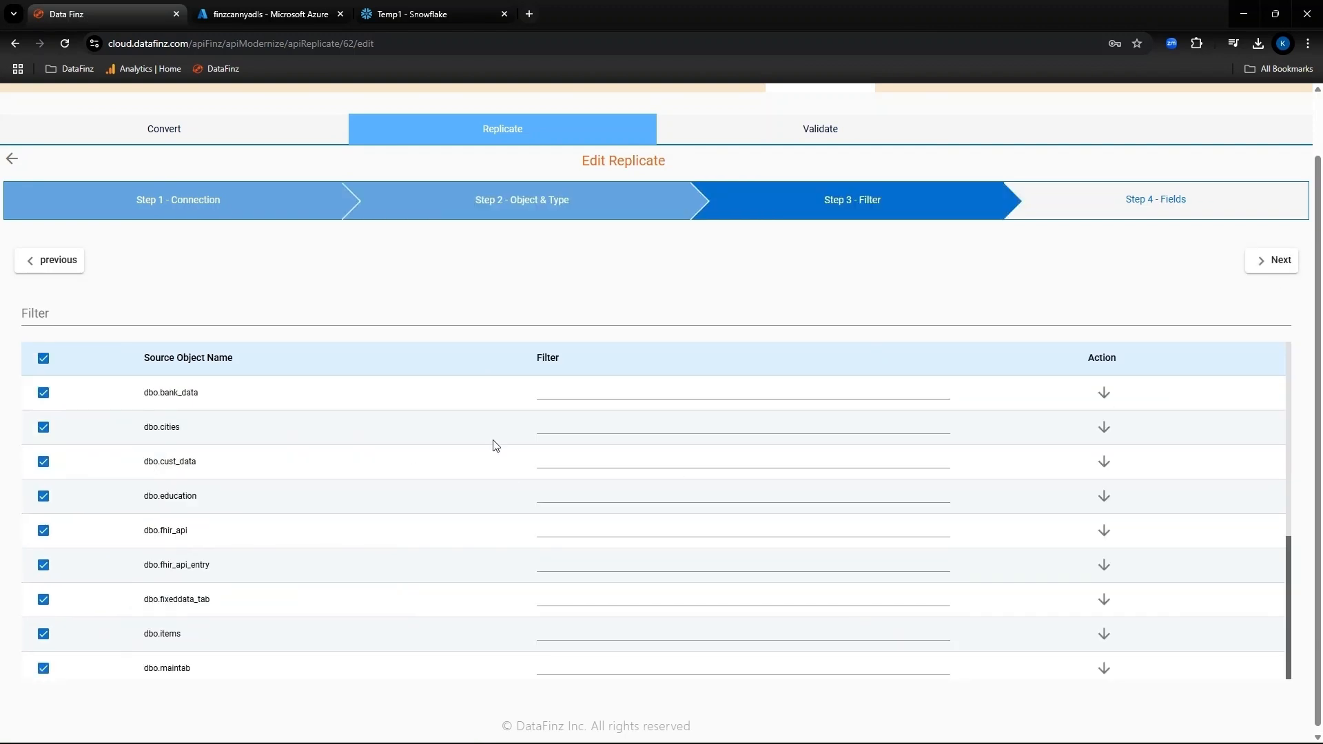
# Set the dbo.cities filter to "where id > 1000" and finish the replication setup through the Fields step
pyautogui.click(563, 425)
pyautogui.write('w')
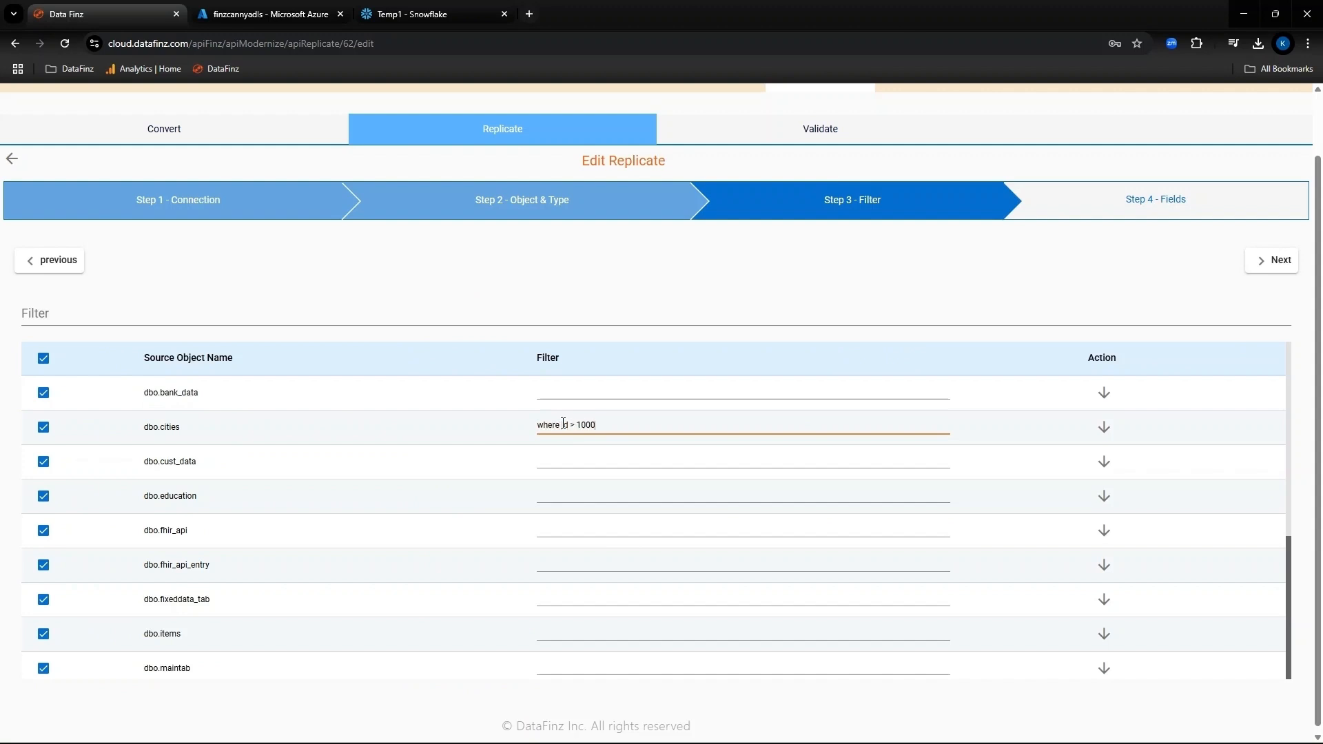
pyautogui.write('here id > 1000')
pyautogui.click(1271, 260)
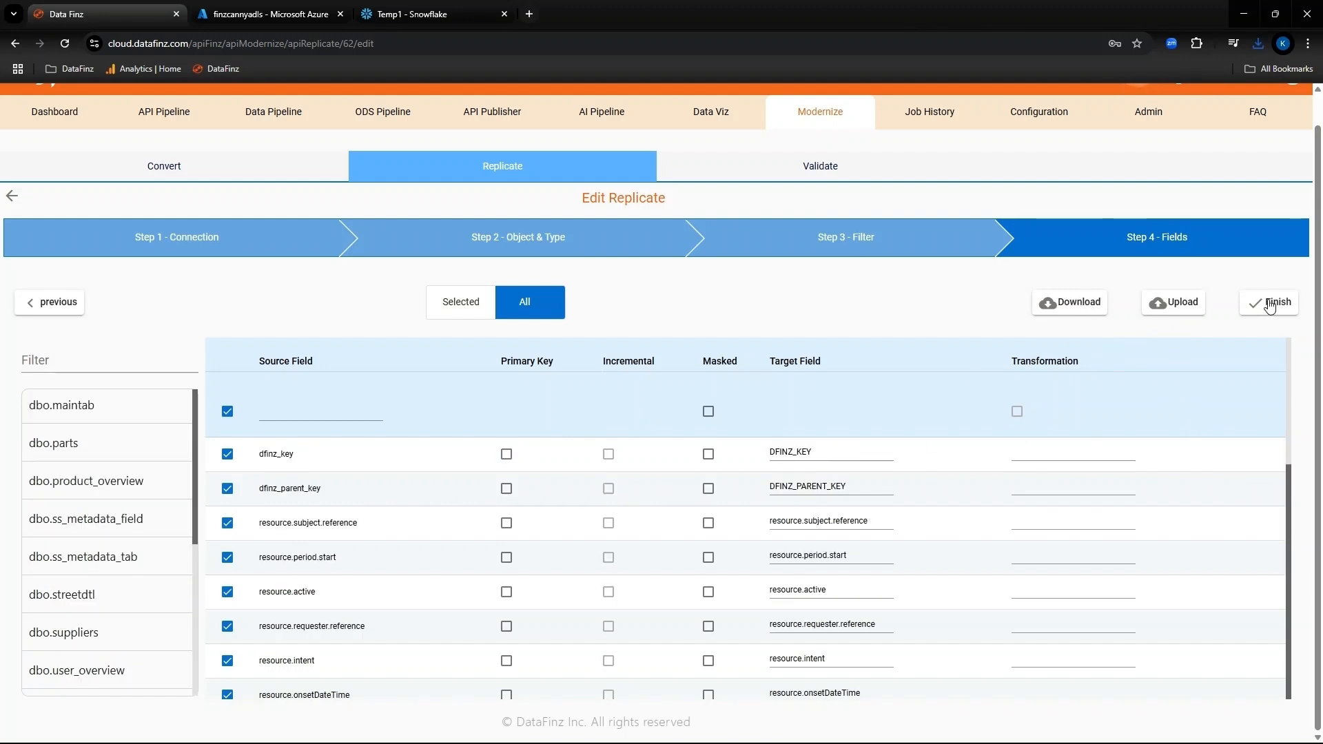
pyautogui.click(1272, 301)
# Switch to Snowflake and list the tables in the PUBLIC schema of the DFINZ database
pyautogui.click(412, 14)
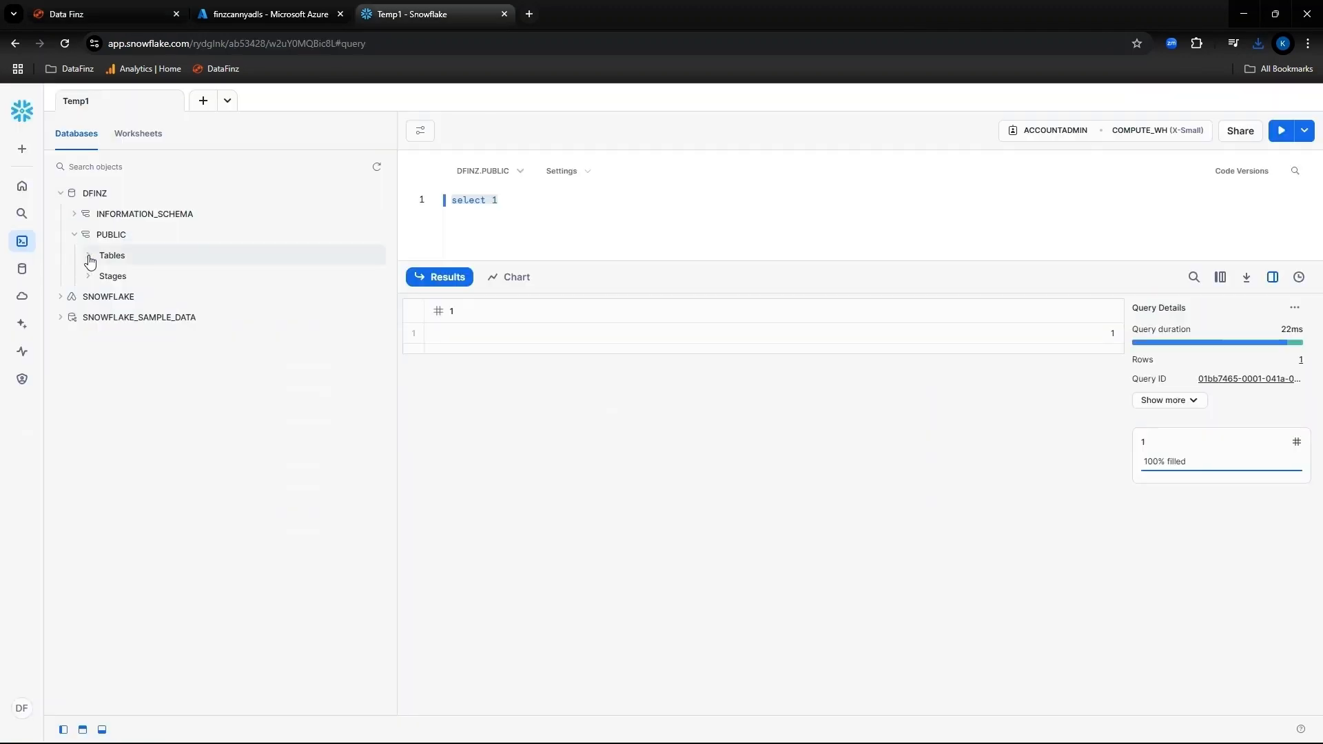
pyautogui.click(88, 255)
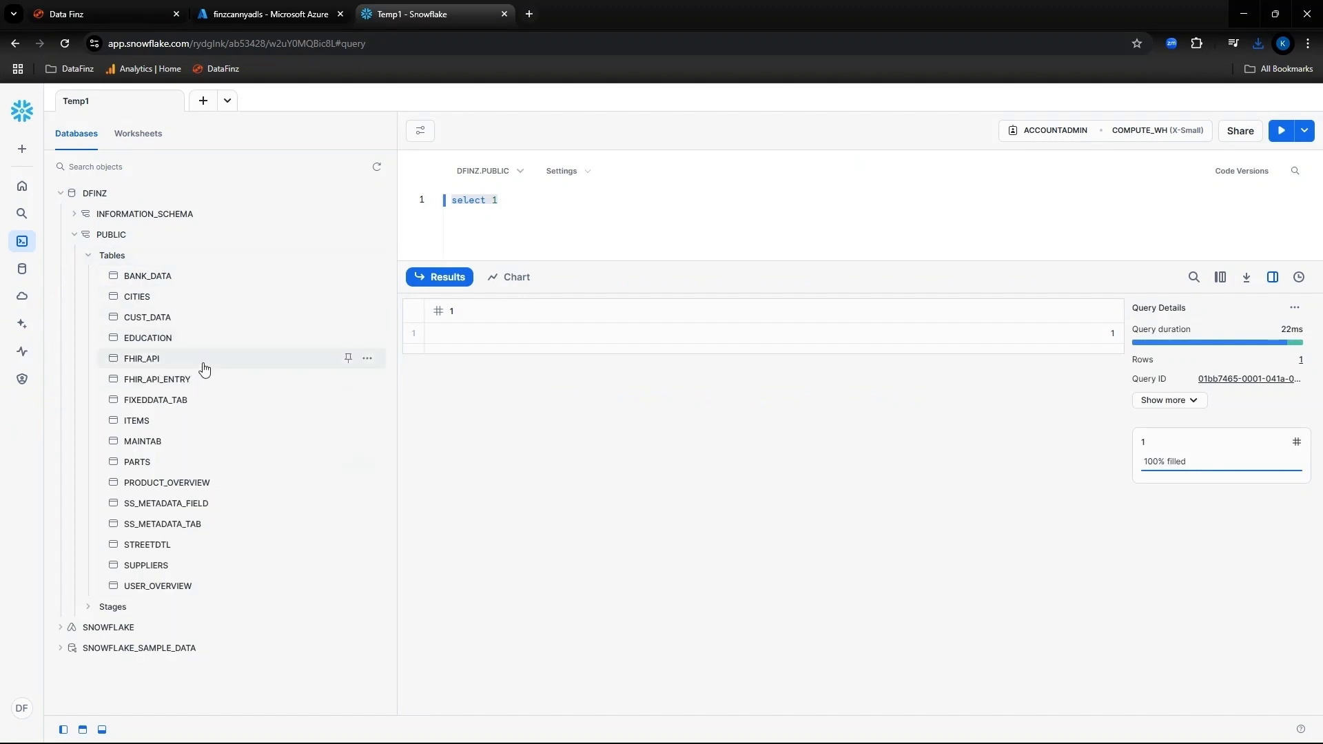
pyautogui.moveTo(203, 355)
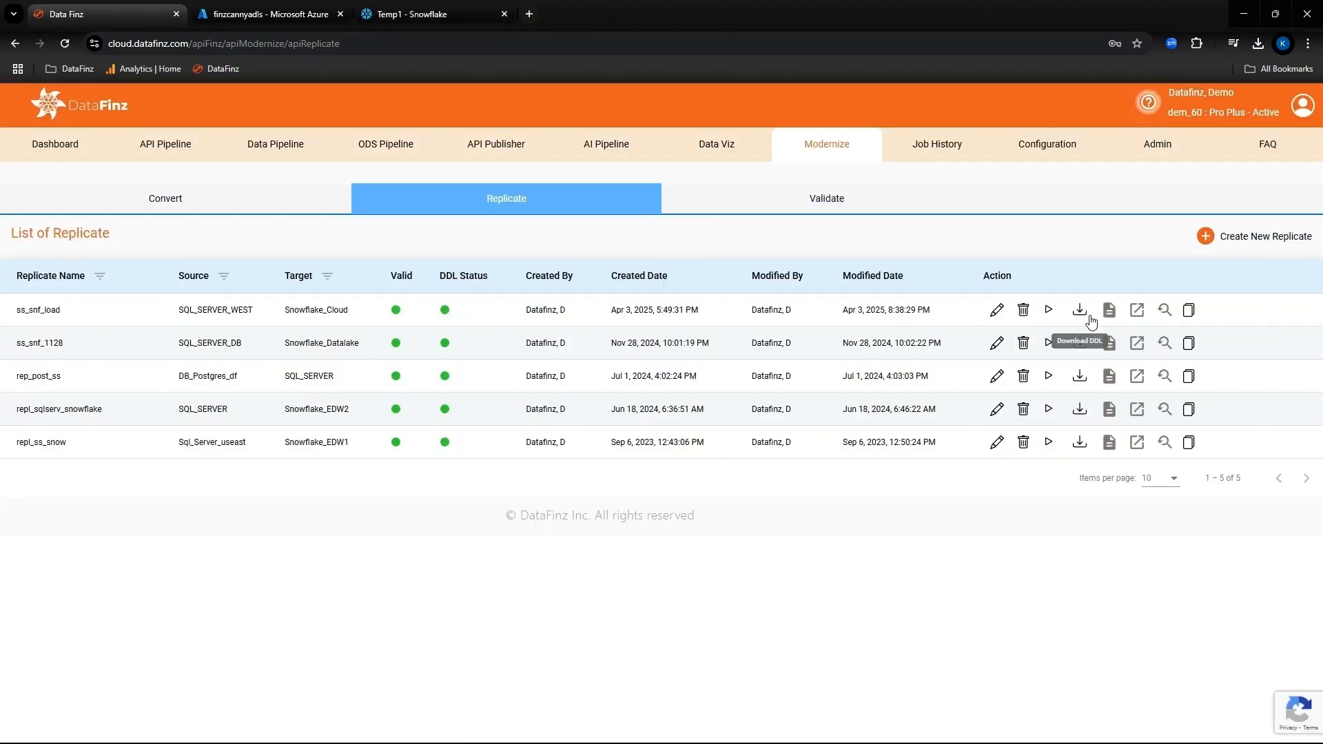
# Download the ss_snf_load DDL from DataFinz and read through ss_snf_load.sql in Notepad++
pyautogui.click(1081, 311)
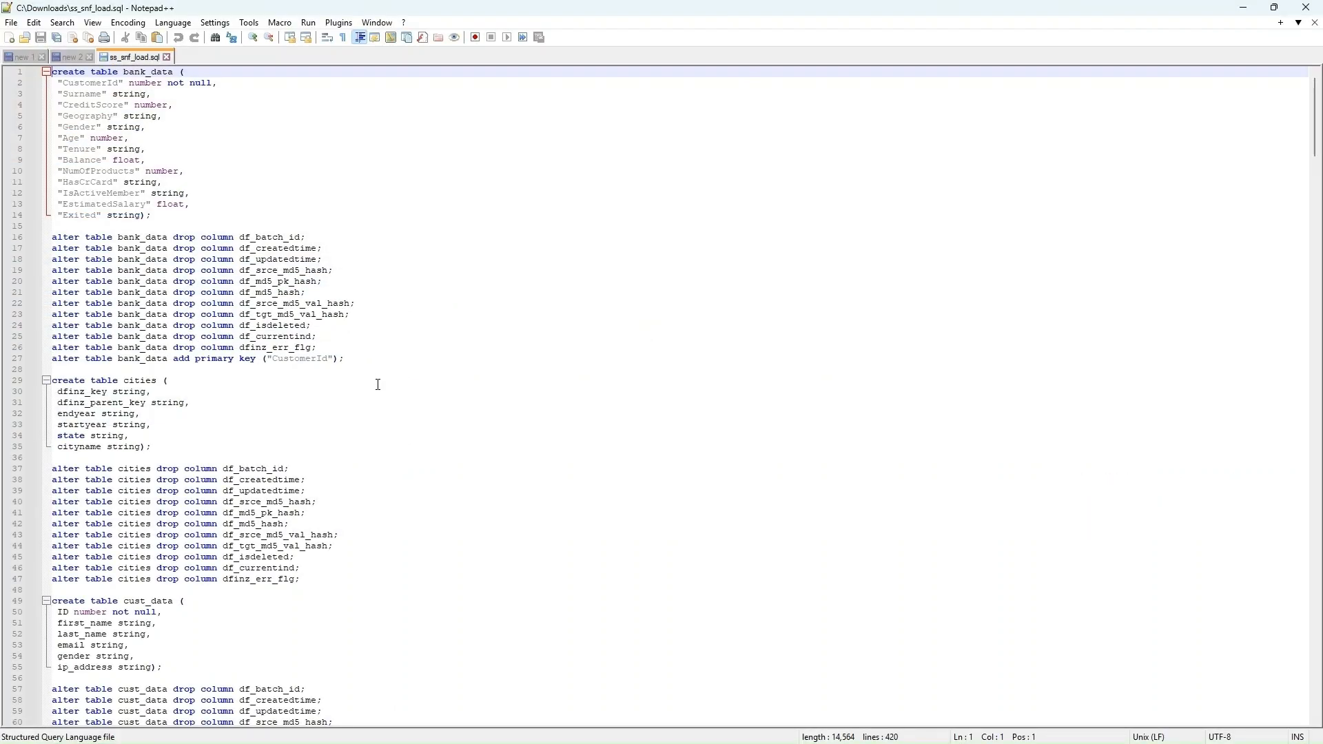
pyautogui.scroll(-5, 378, 384)
pyautogui.scroll(-20, 379, 385)
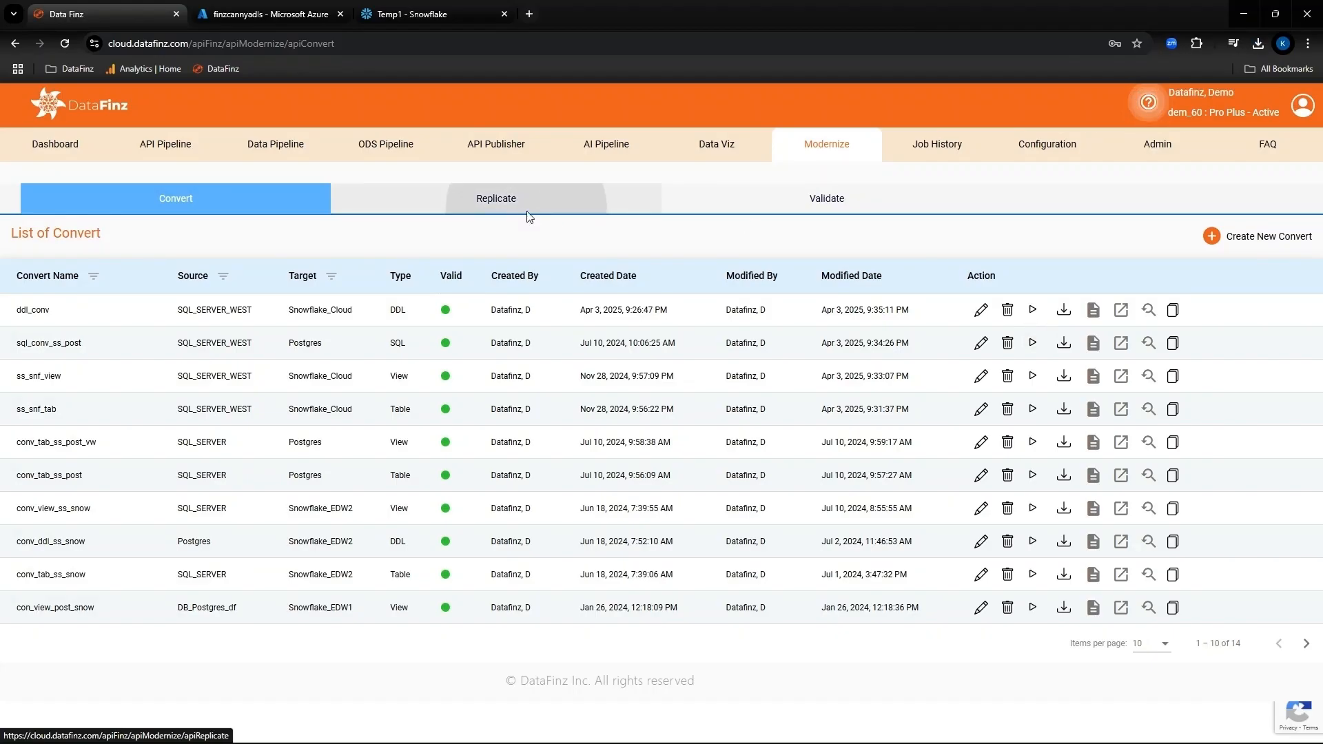
# In DataFinz, open the replicate report for ss_snf_load and review its per-table load counts
pyautogui.click(524, 207)
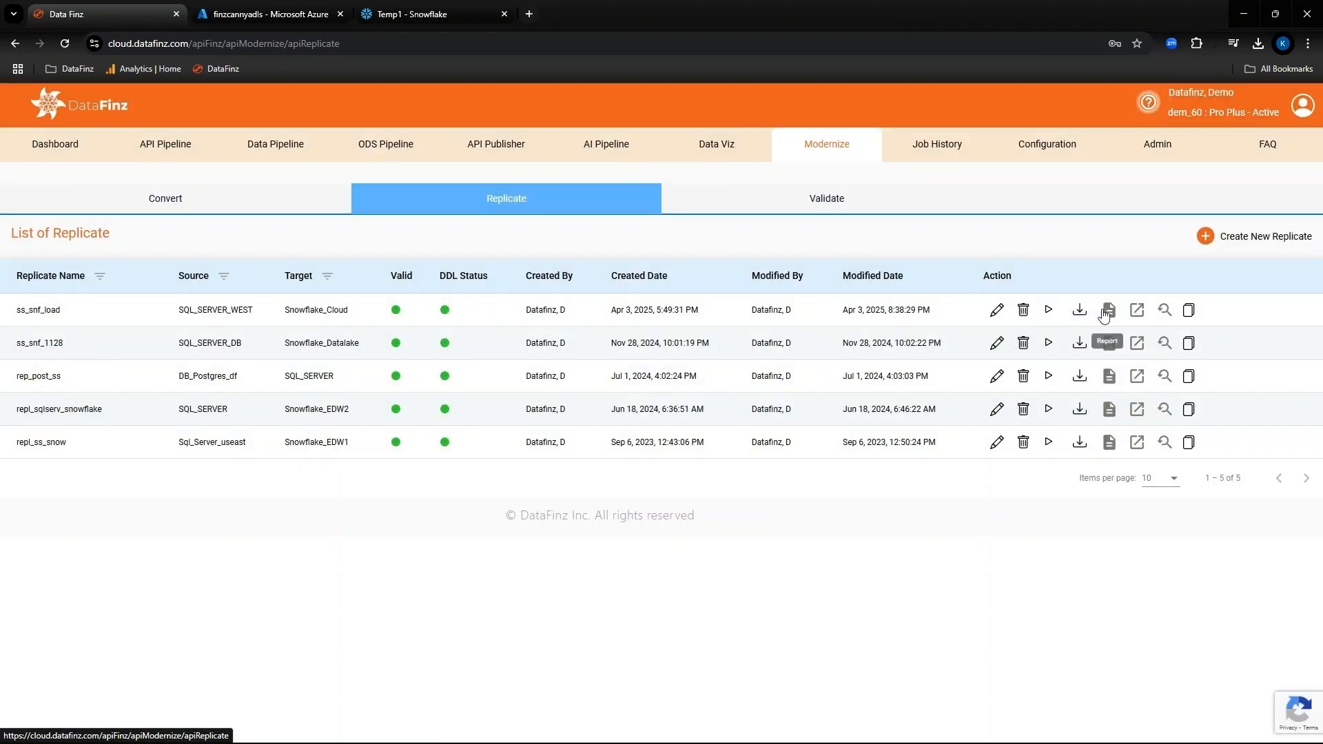
pyautogui.click(1109, 312)
pyautogui.click(1206, 312)
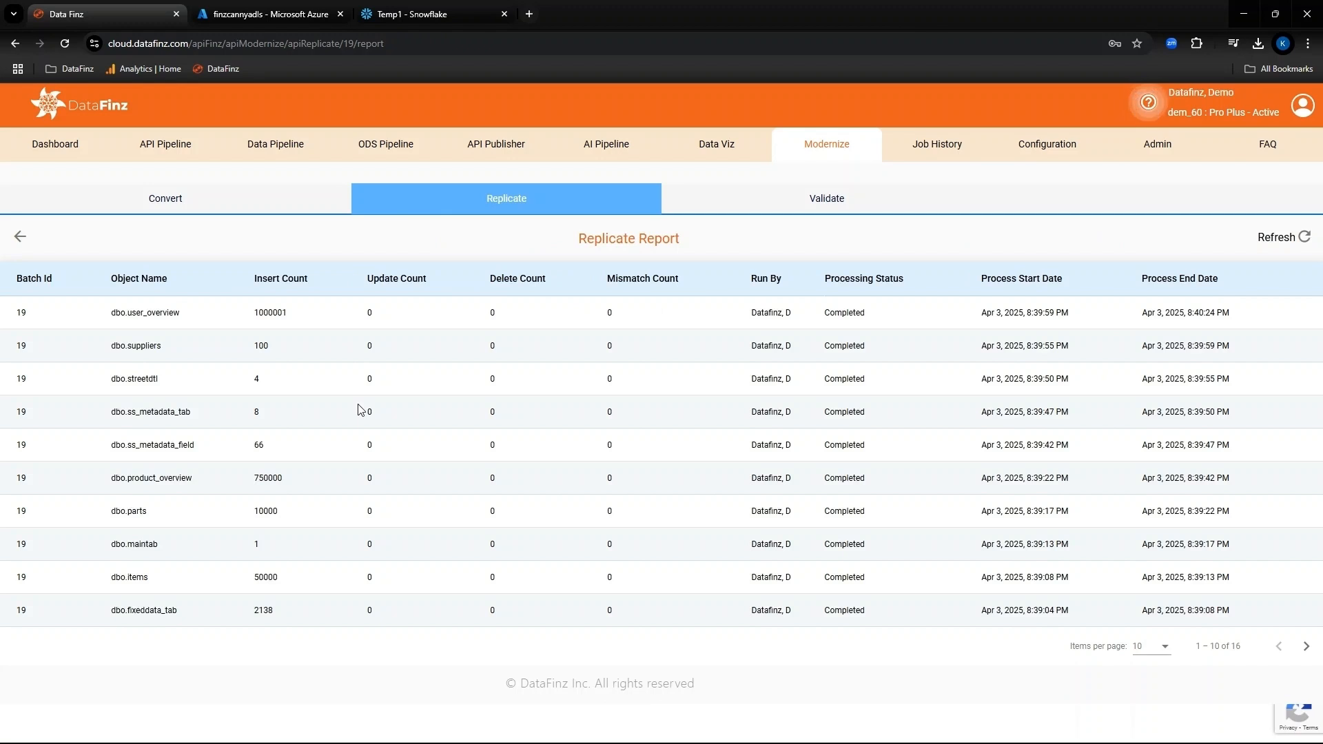
pyautogui.click(471, 201)
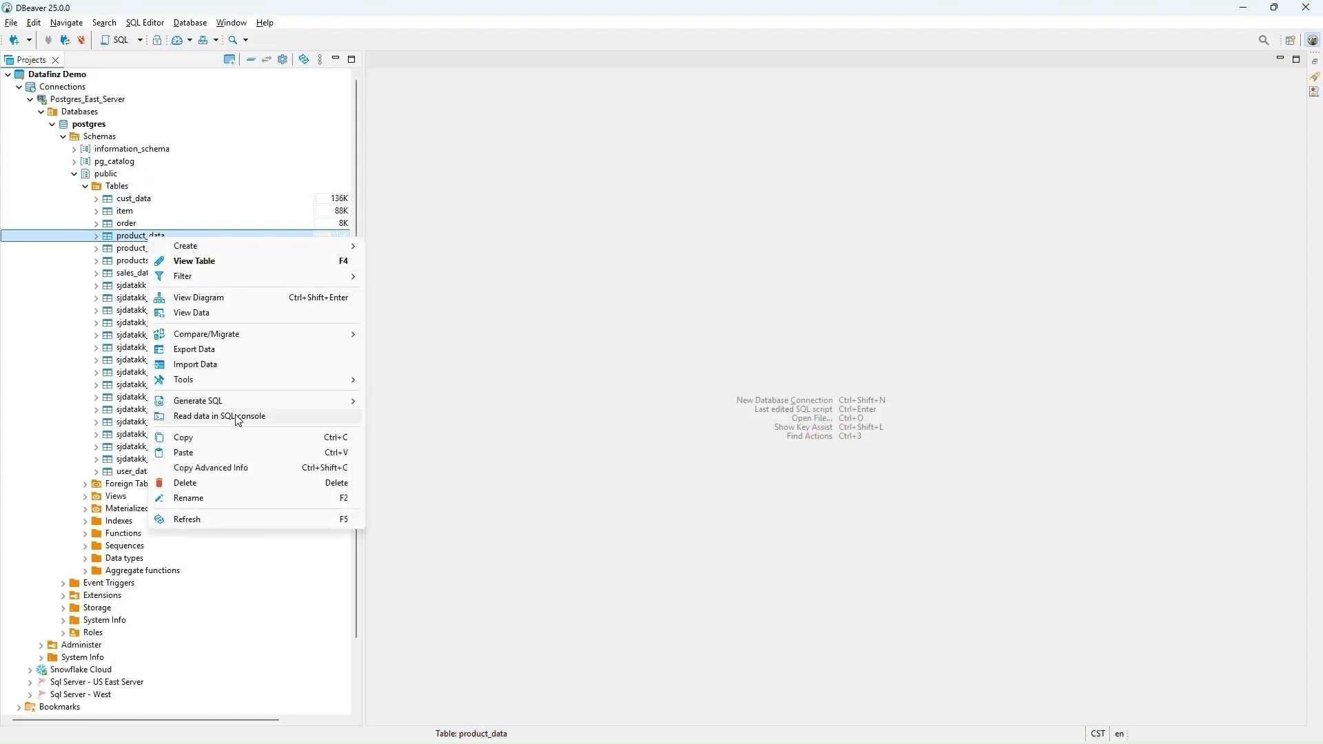
# In DBeaver, read the data of the Postgres product_data and user_data tables in SQL consoles
pyautogui.click(206, 331)
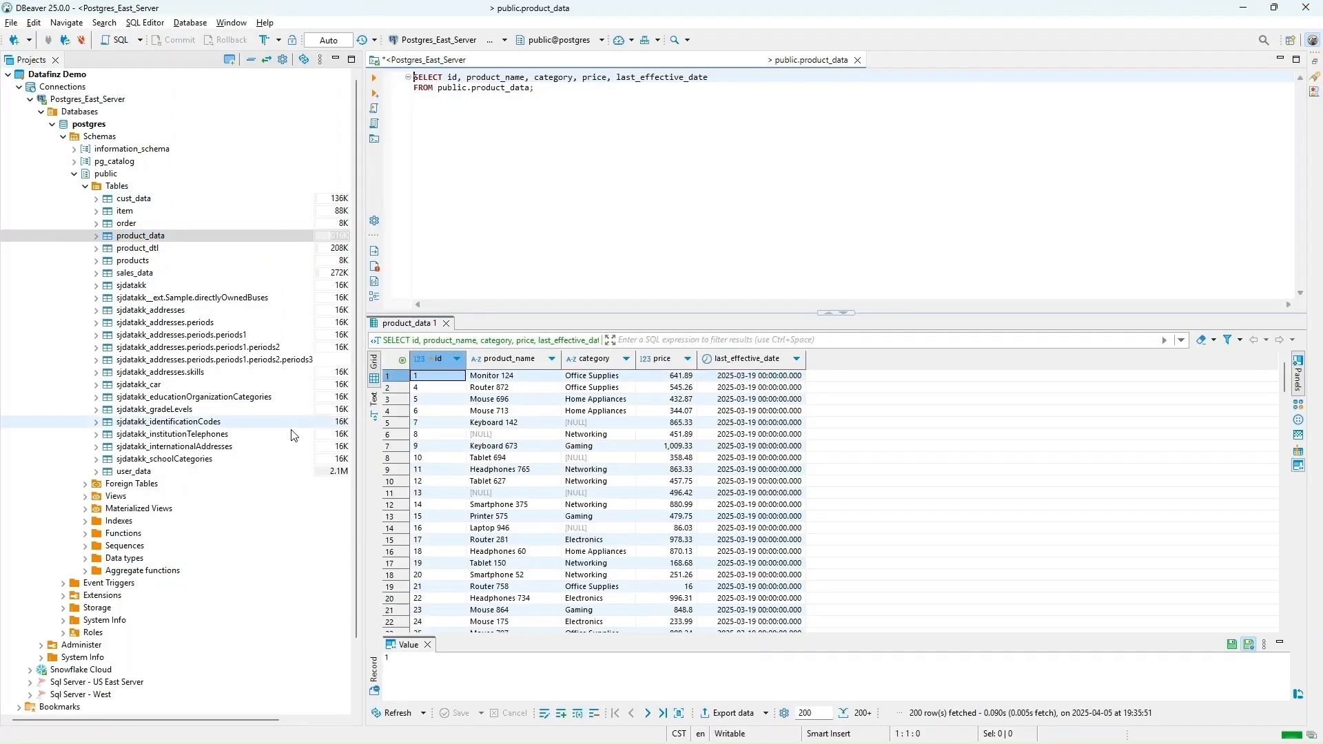
pyautogui.rightClick(131, 471)
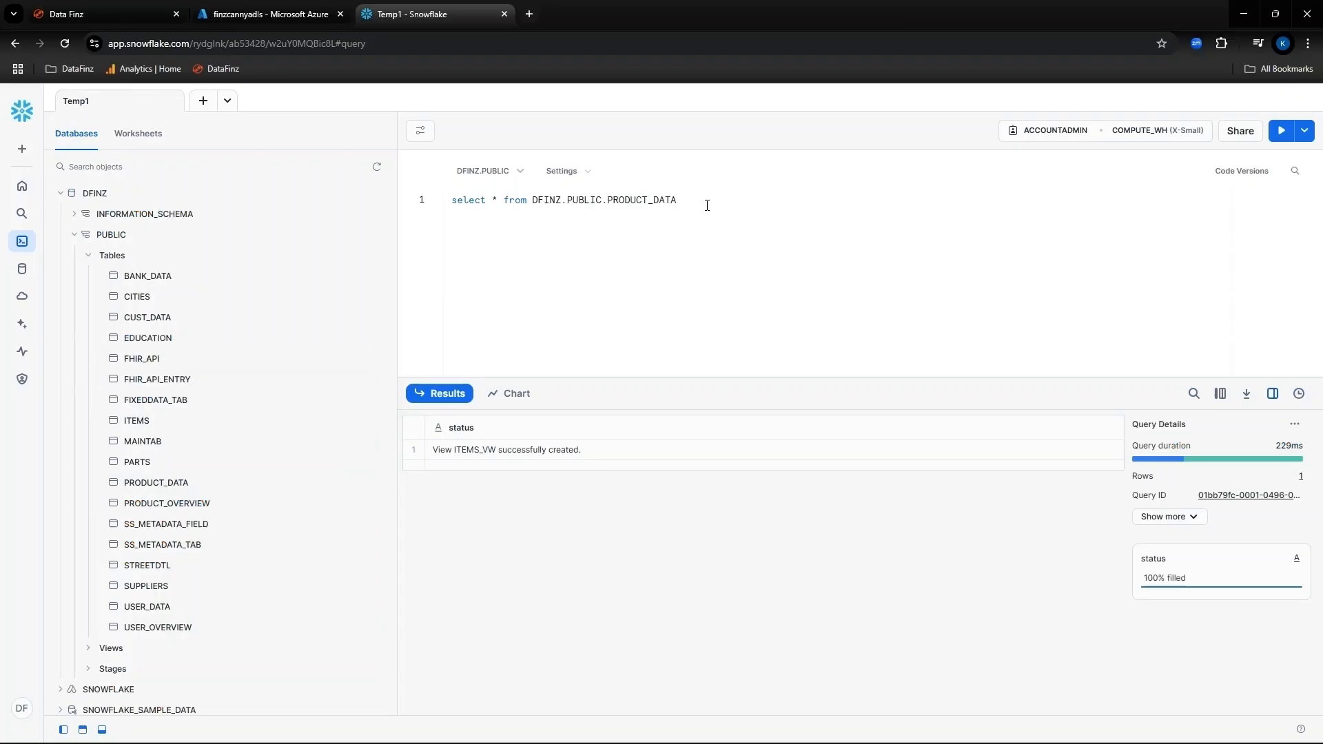
# In the Snowflake worksheet, replace the query with "select * from DFINZ.PUBLIC.USER_DATA" and run it
pyautogui.hotkey('ctrl', 'a')
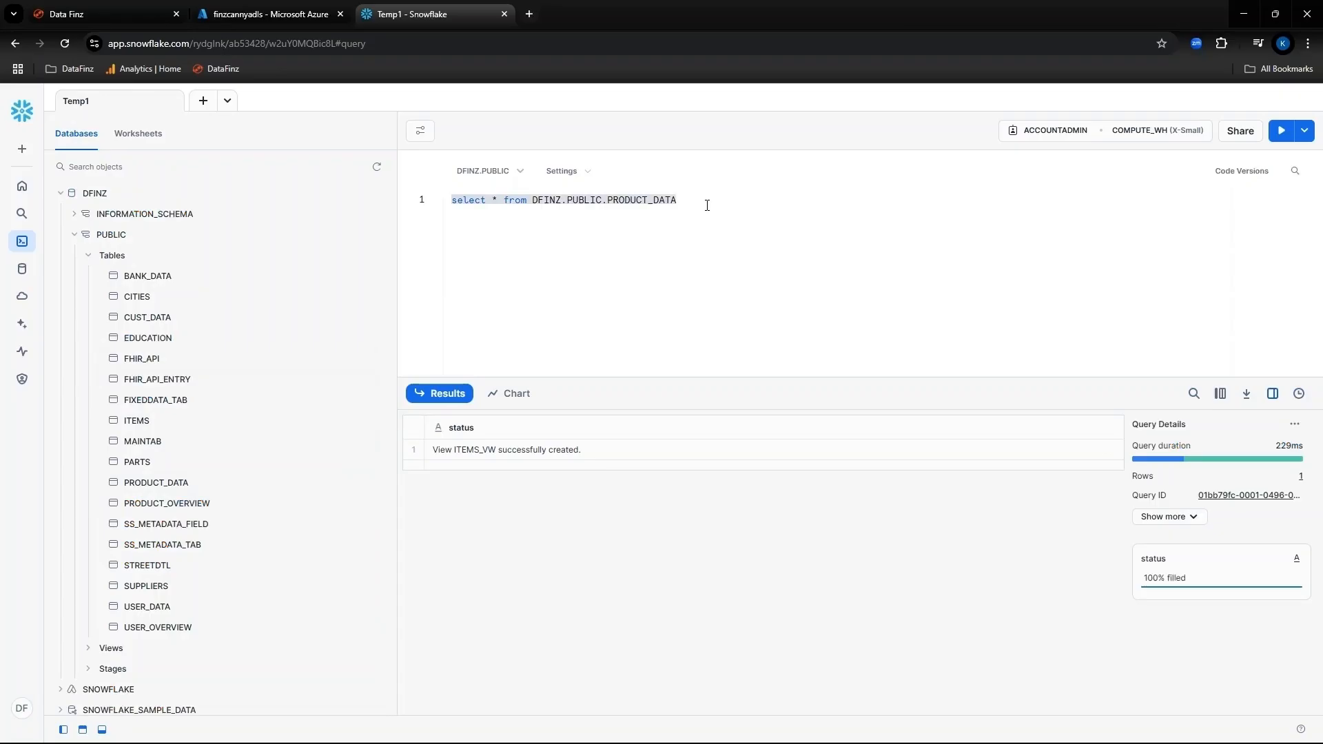
pyautogui.write('select * from DFINZ.PUBLIC.USER_DATA')
pyautogui.hotkey('ctrl', 'a')
pyautogui.hotkey('ctrl', 'Return')
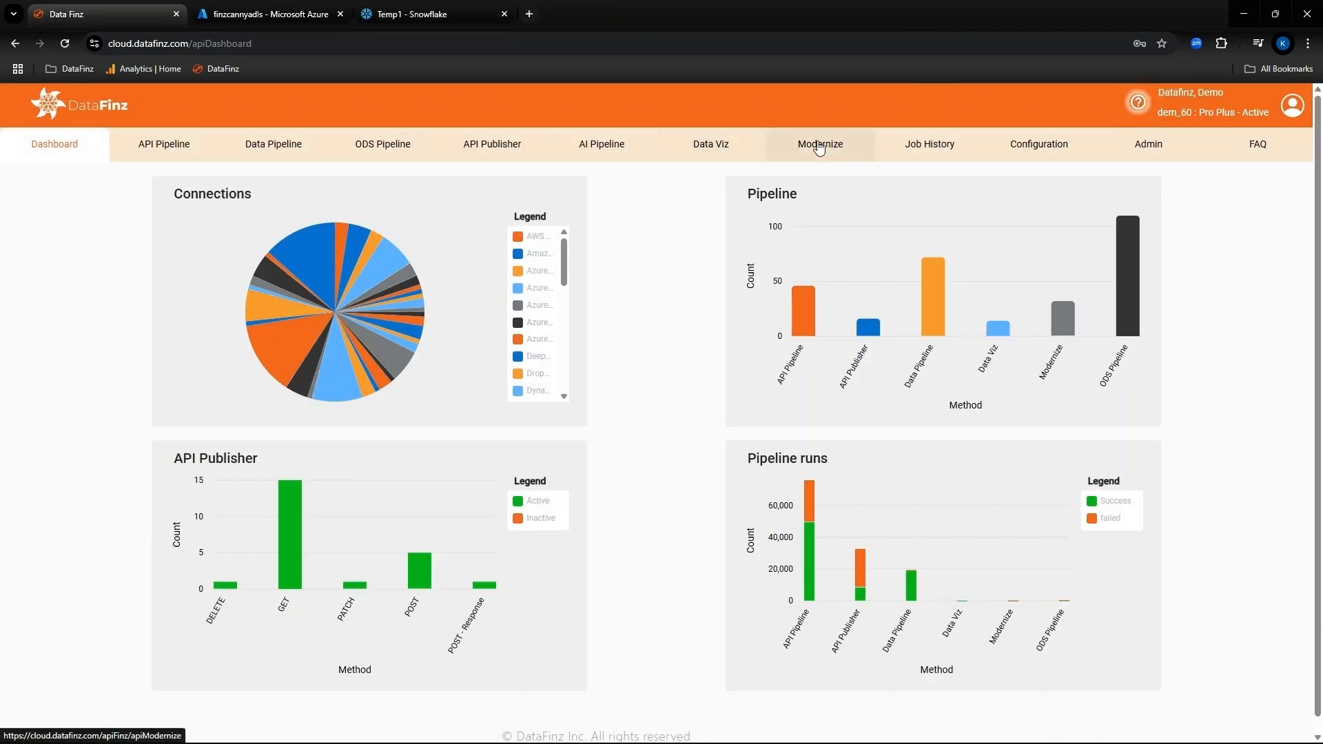
# In DataFinz, go to the Modernize validations and open Table_2_Table_Comp for editing
pyautogui.click(819, 142)
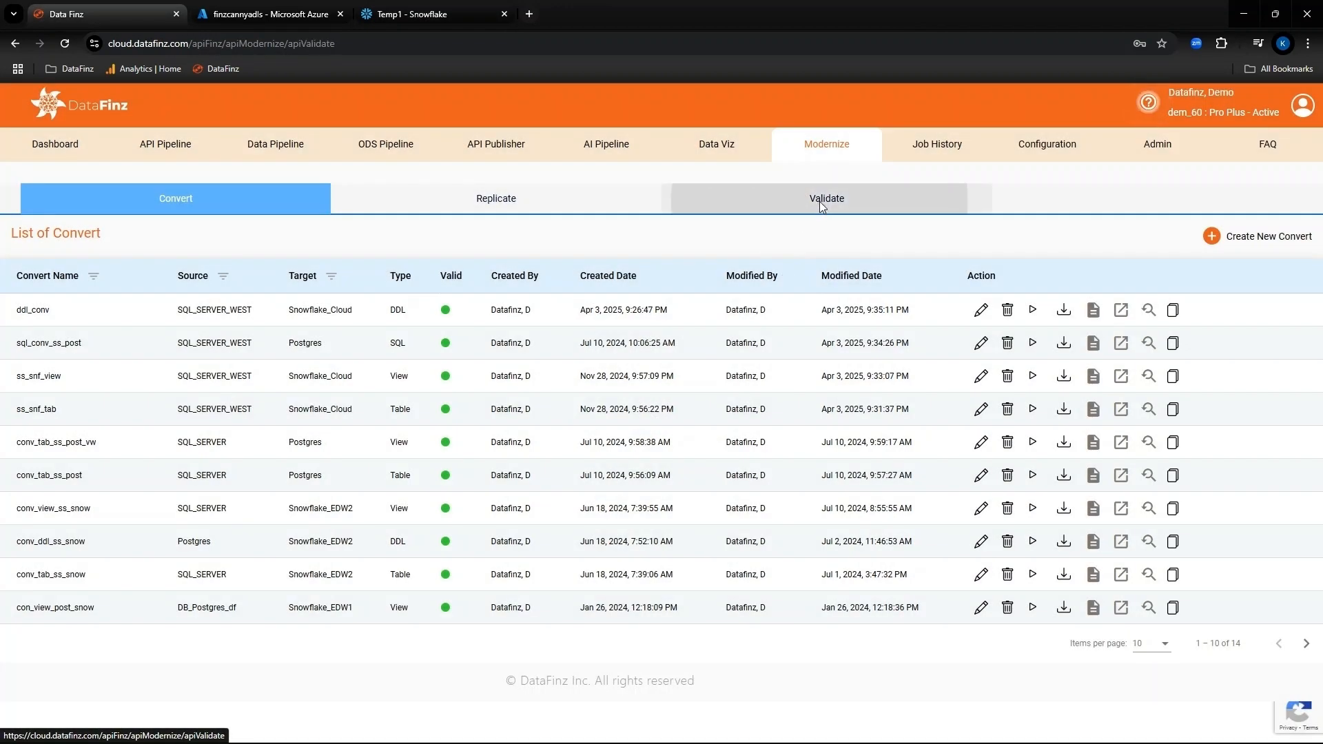
pyautogui.click(821, 200)
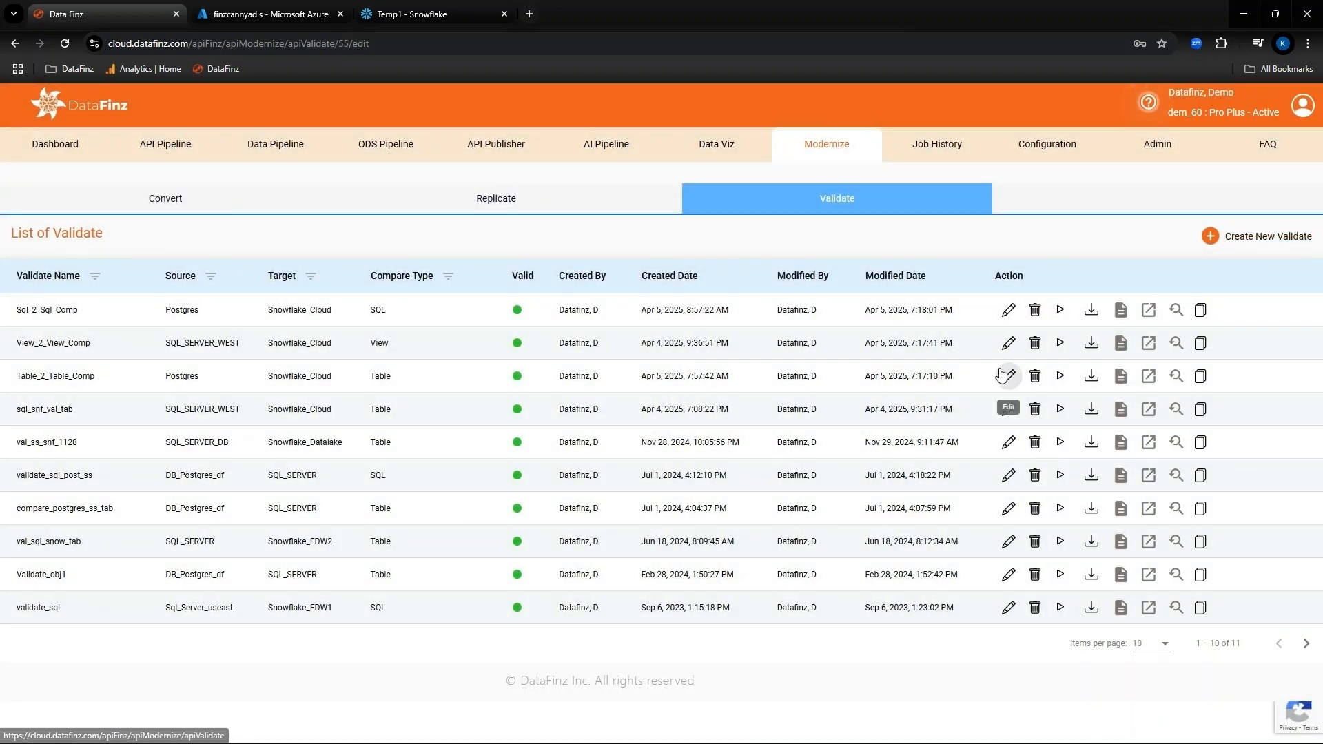
pyautogui.click(1007, 376)
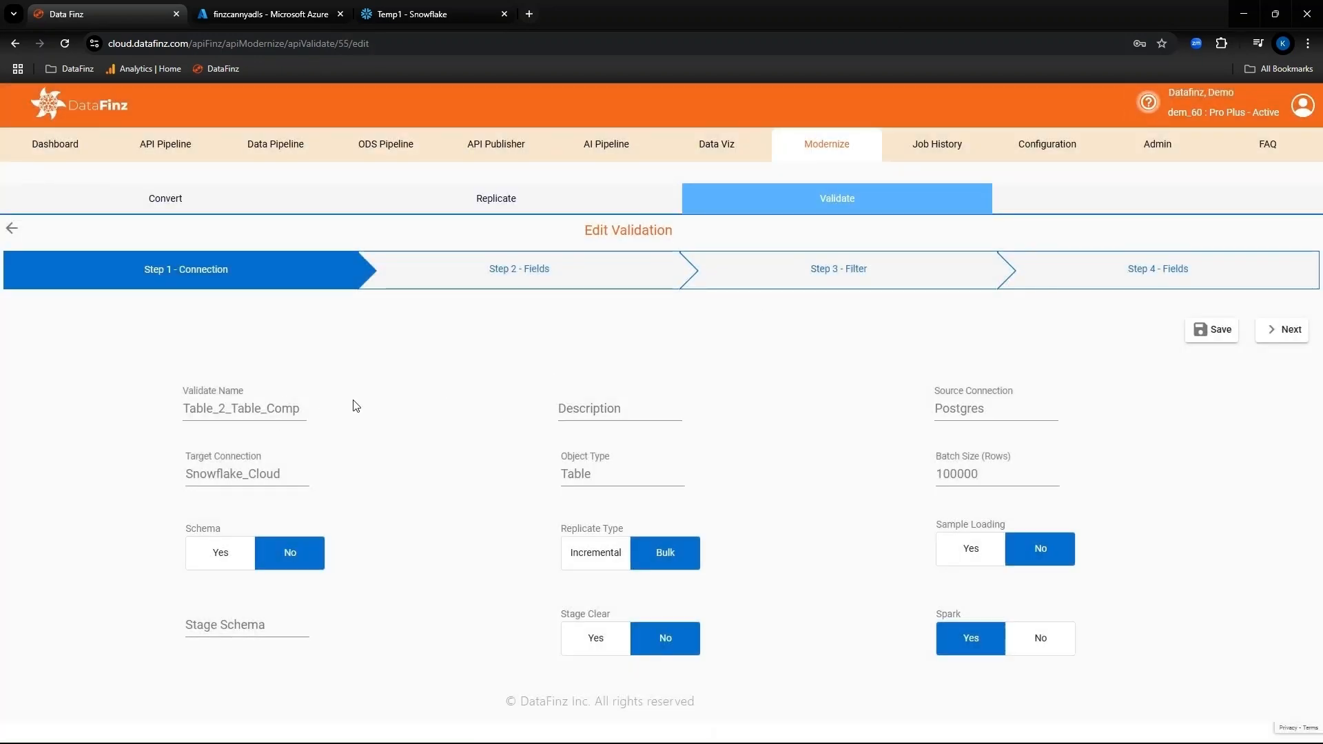
# Check the validation's source connection, target connection and object type options, keep them as set, and continue past the Connection step
pyautogui.click(995, 408)
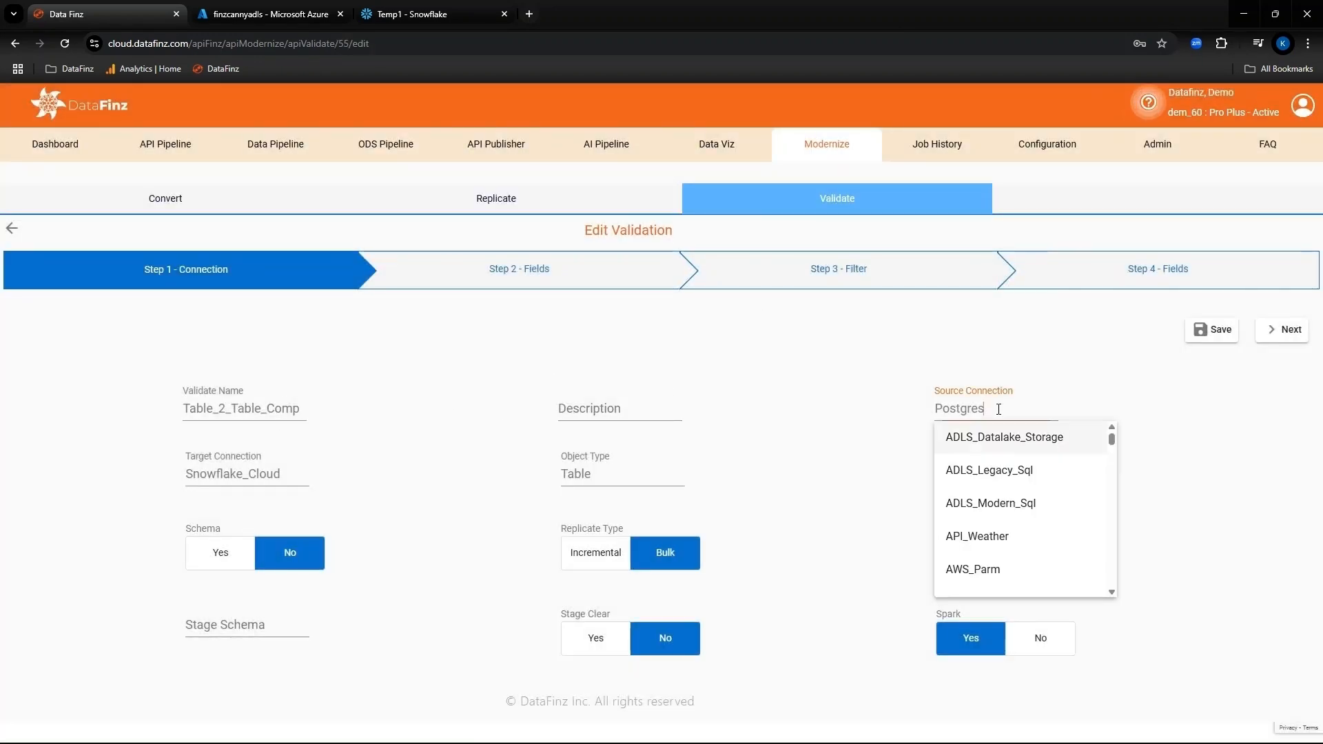
pyautogui.click(303, 474)
pyautogui.click(675, 475)
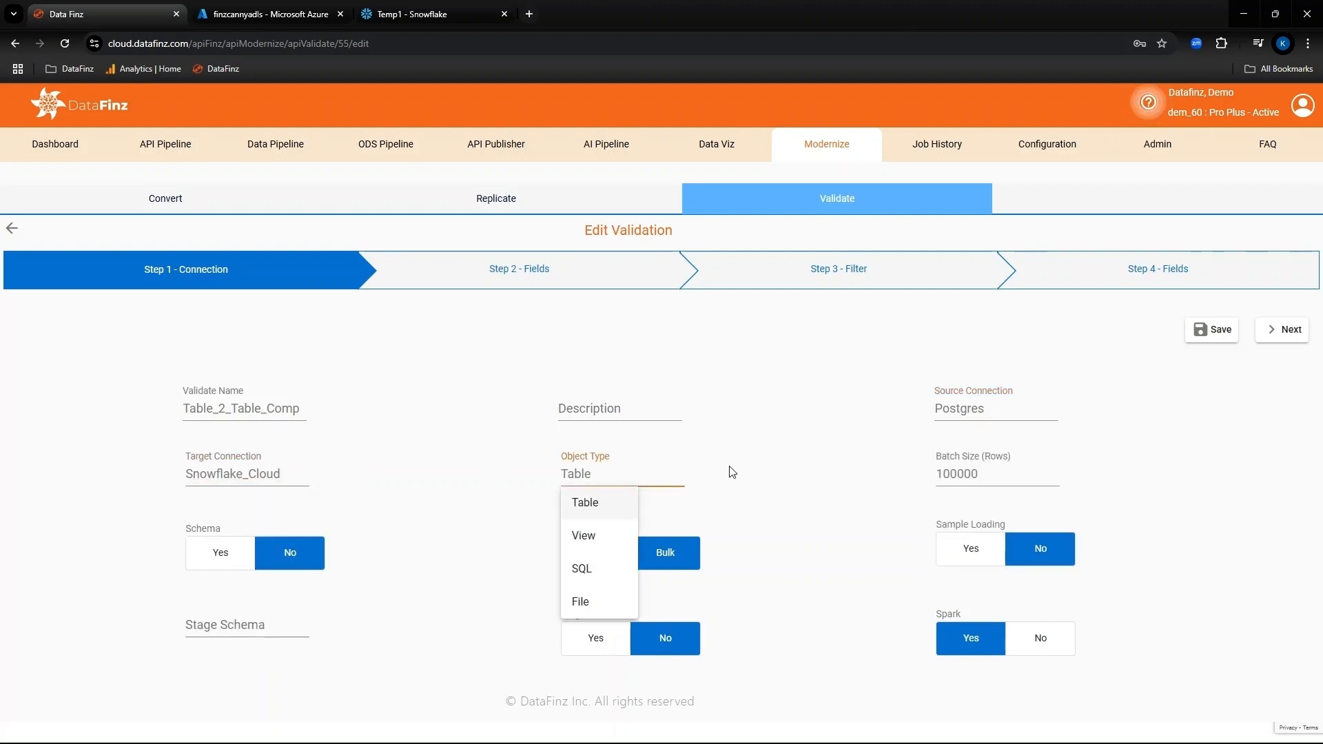
pyautogui.click(803, 487)
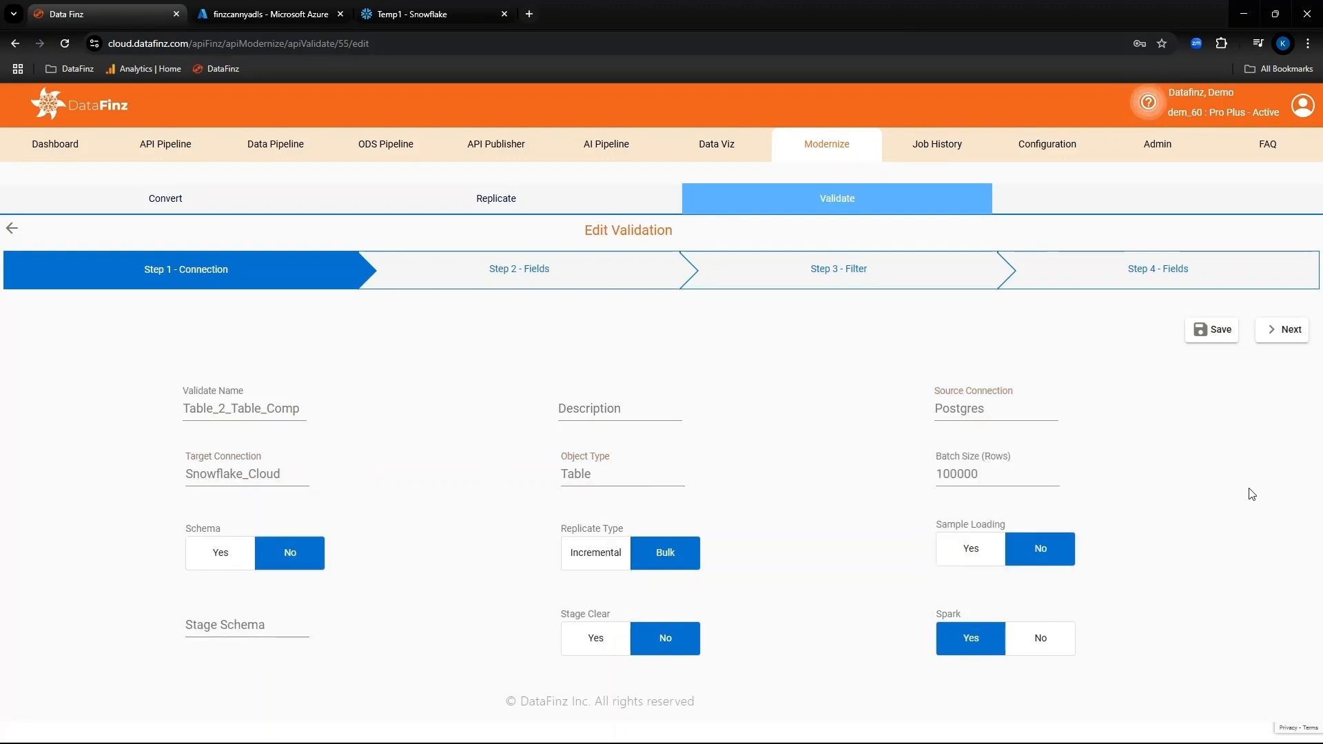
pyautogui.click(1292, 331)
# Review the validation's table pairs, filters and the product_data and user_data field mappings, and finish the setup
pyautogui.scroll(-1, 1255, 449)
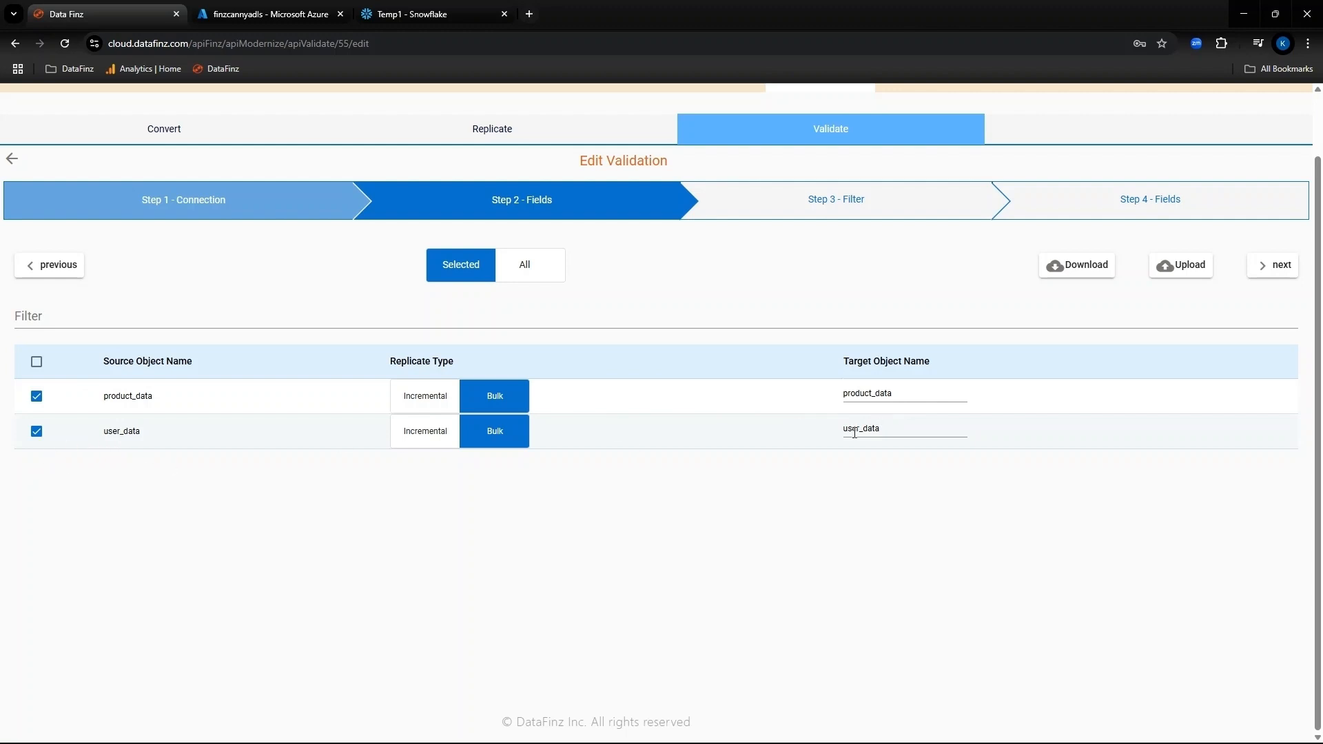
pyautogui.click(1269, 273)
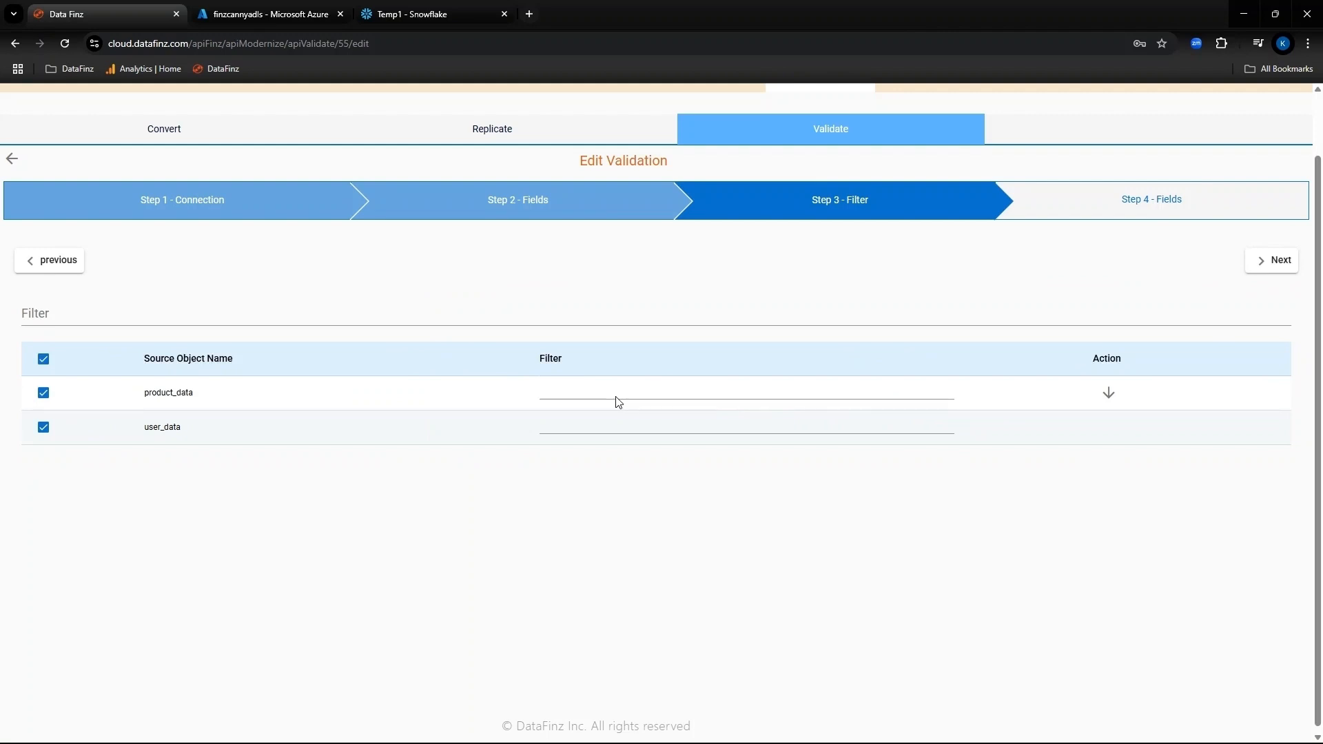
pyautogui.click(1271, 261)
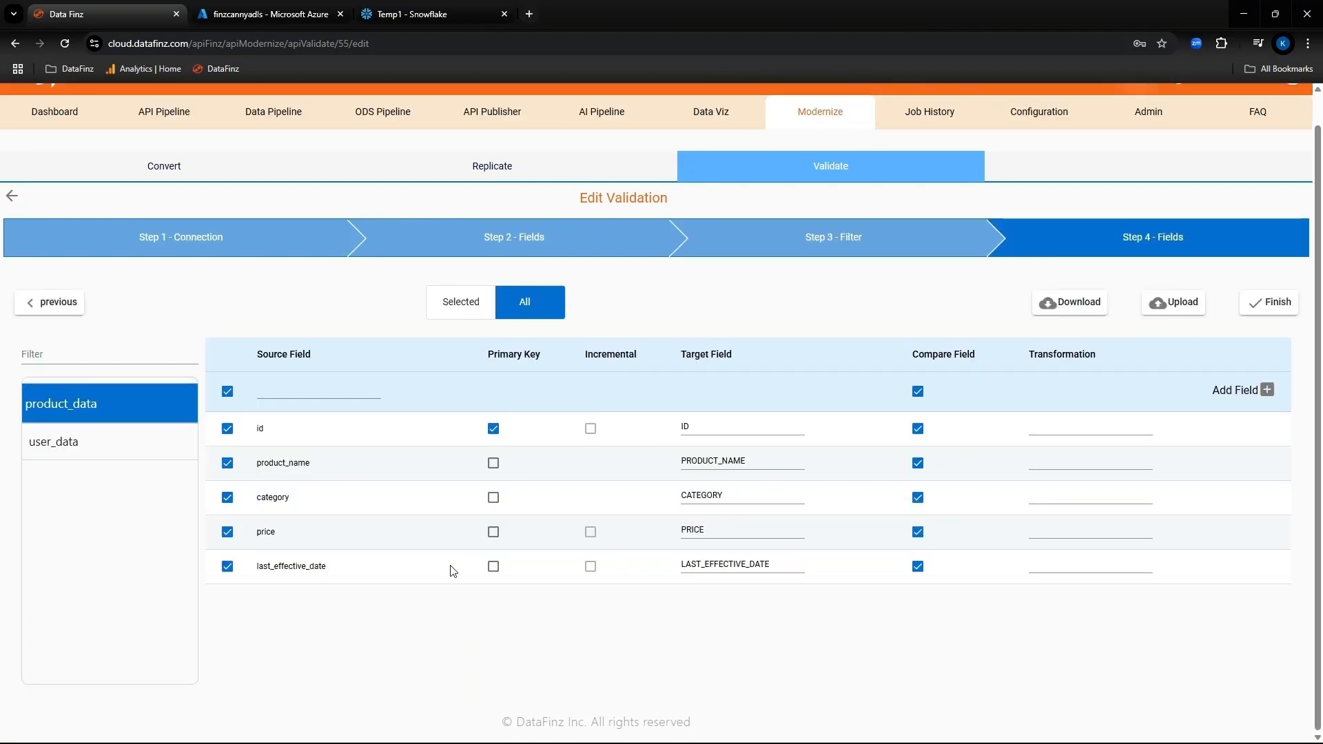
pyautogui.click(76, 444)
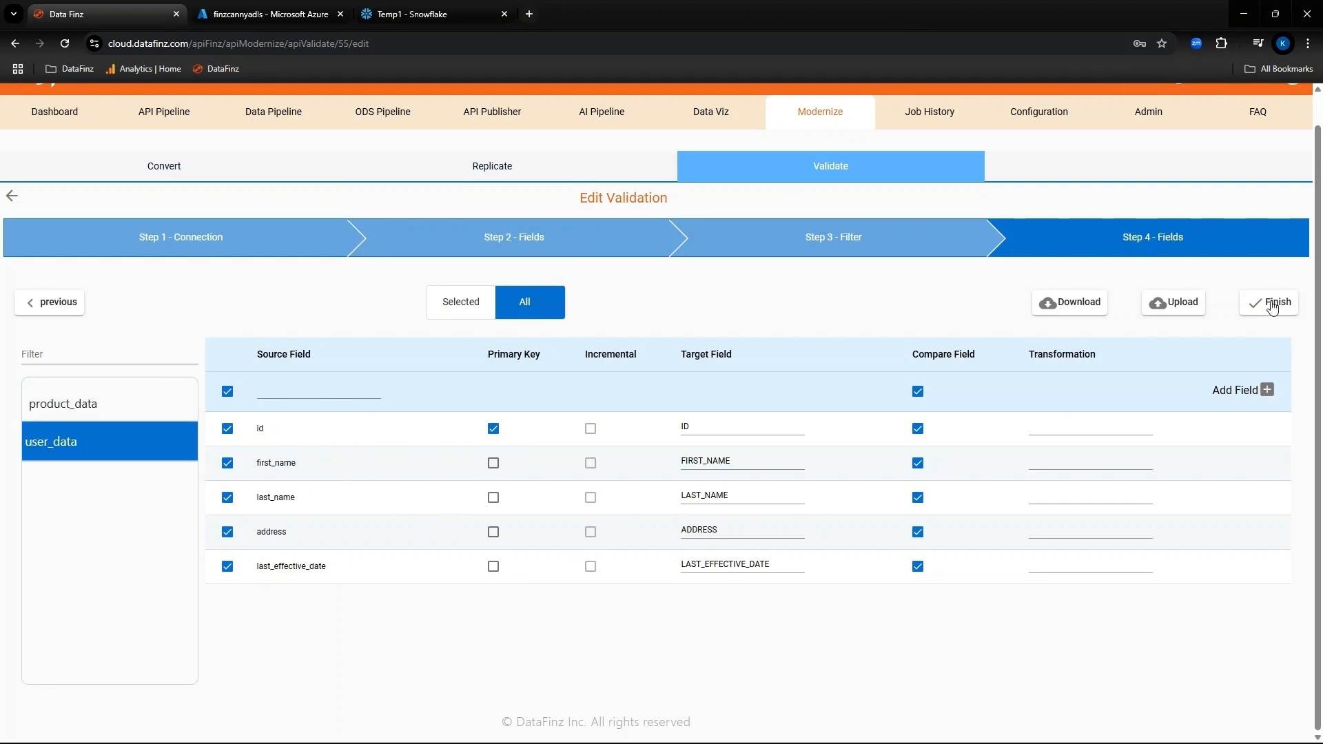
pyautogui.click(1273, 304)
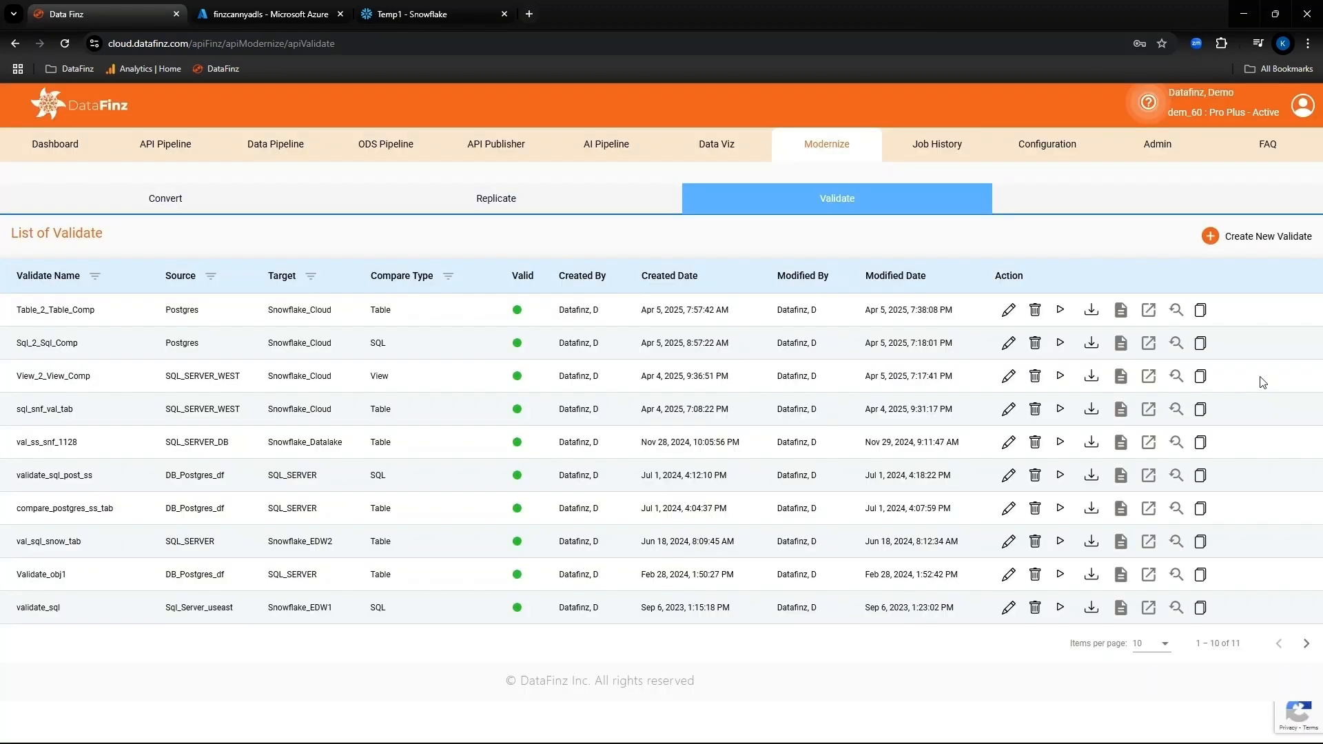
# Run the Table_2_Table_Comp validation and refresh its status until the run is done
pyautogui.click(1060, 311)
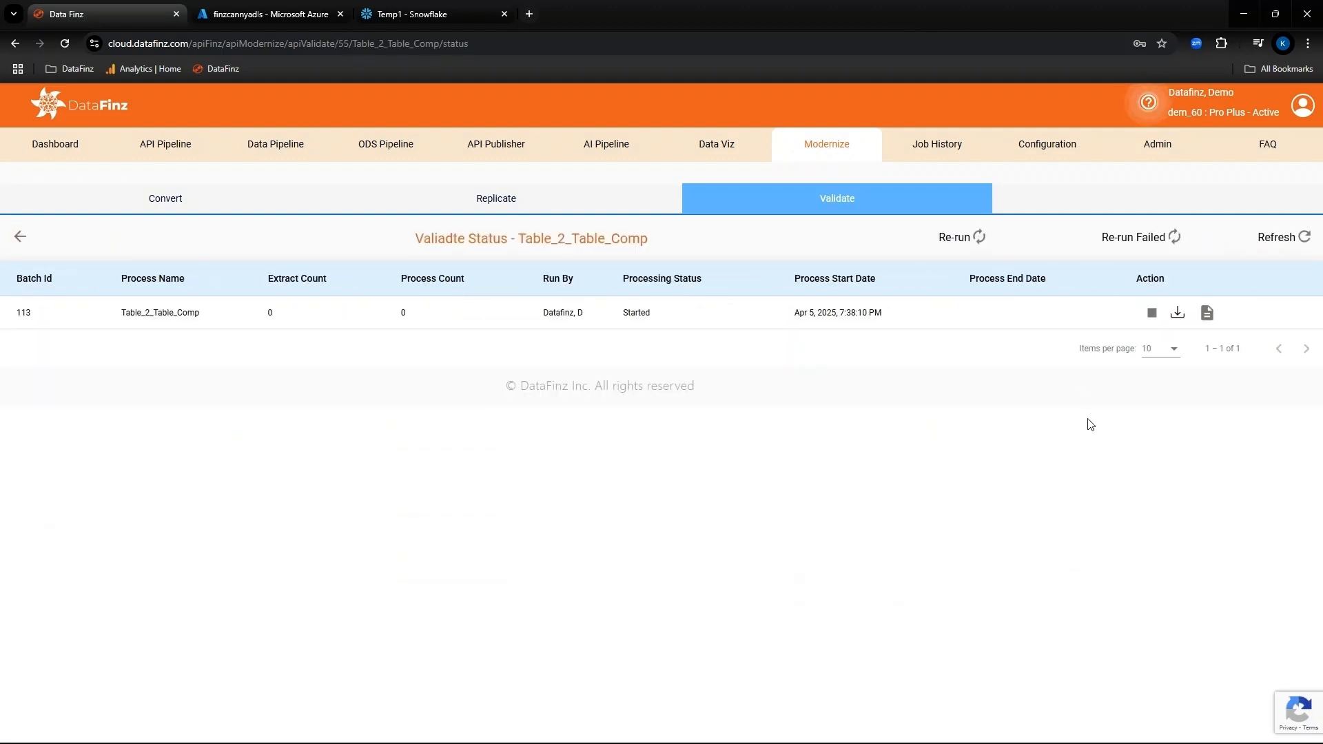
pyautogui.click(1276, 238)
pyautogui.click(1279, 241)
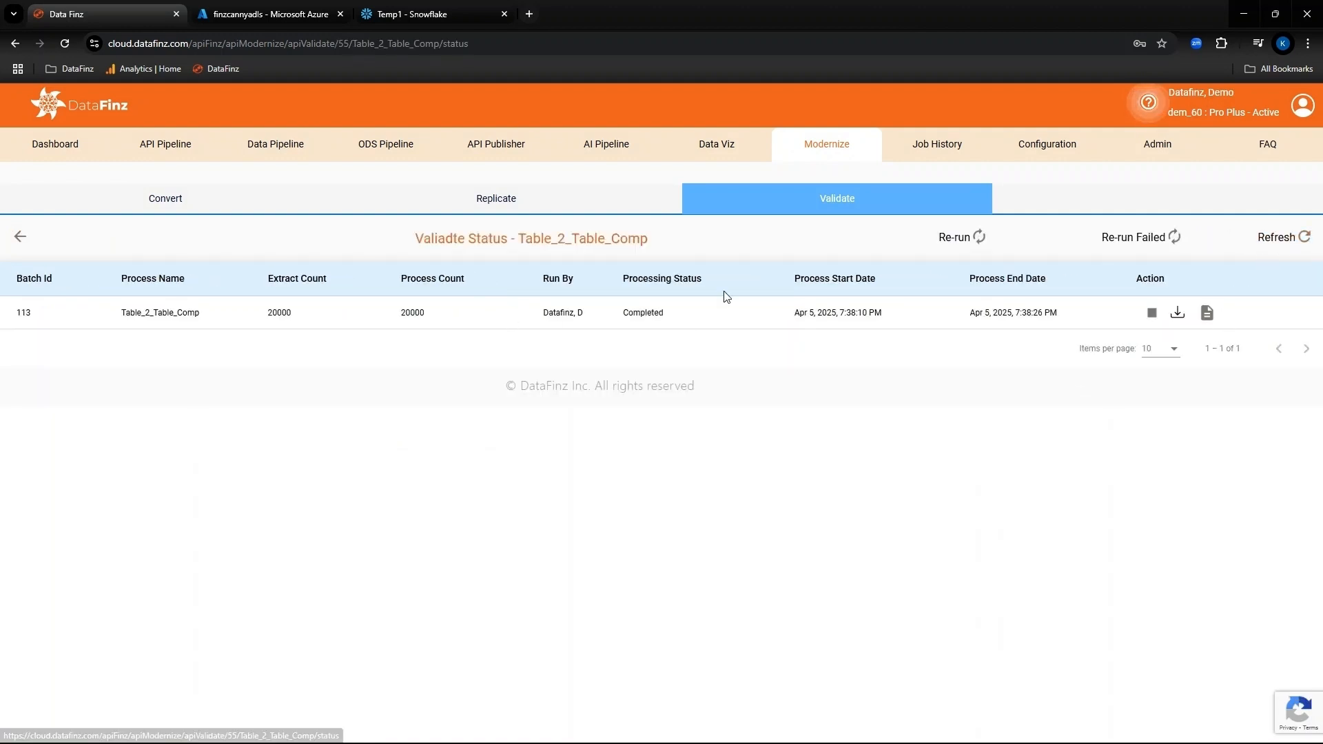
# Open the validation run's report and examine the mismatched records in the product_data compare report
pyautogui.click(1206, 312)
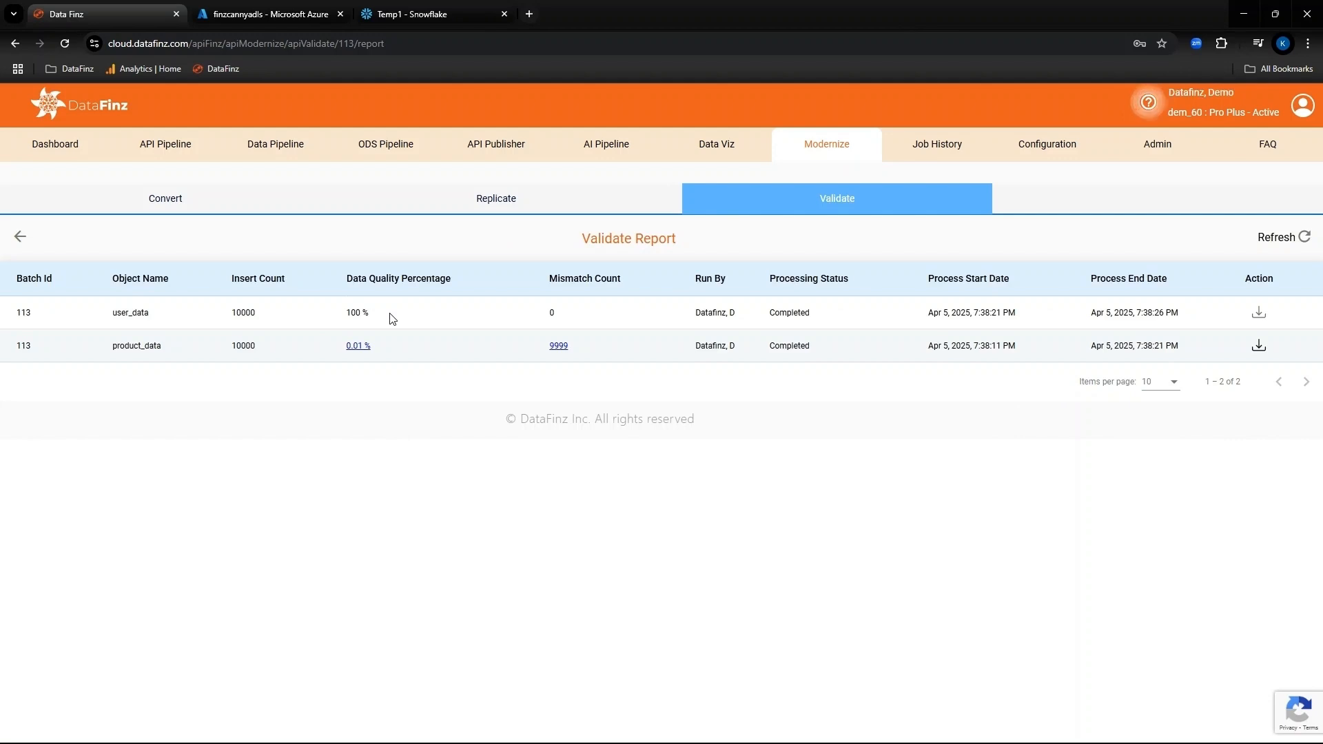
pyautogui.click(558, 345)
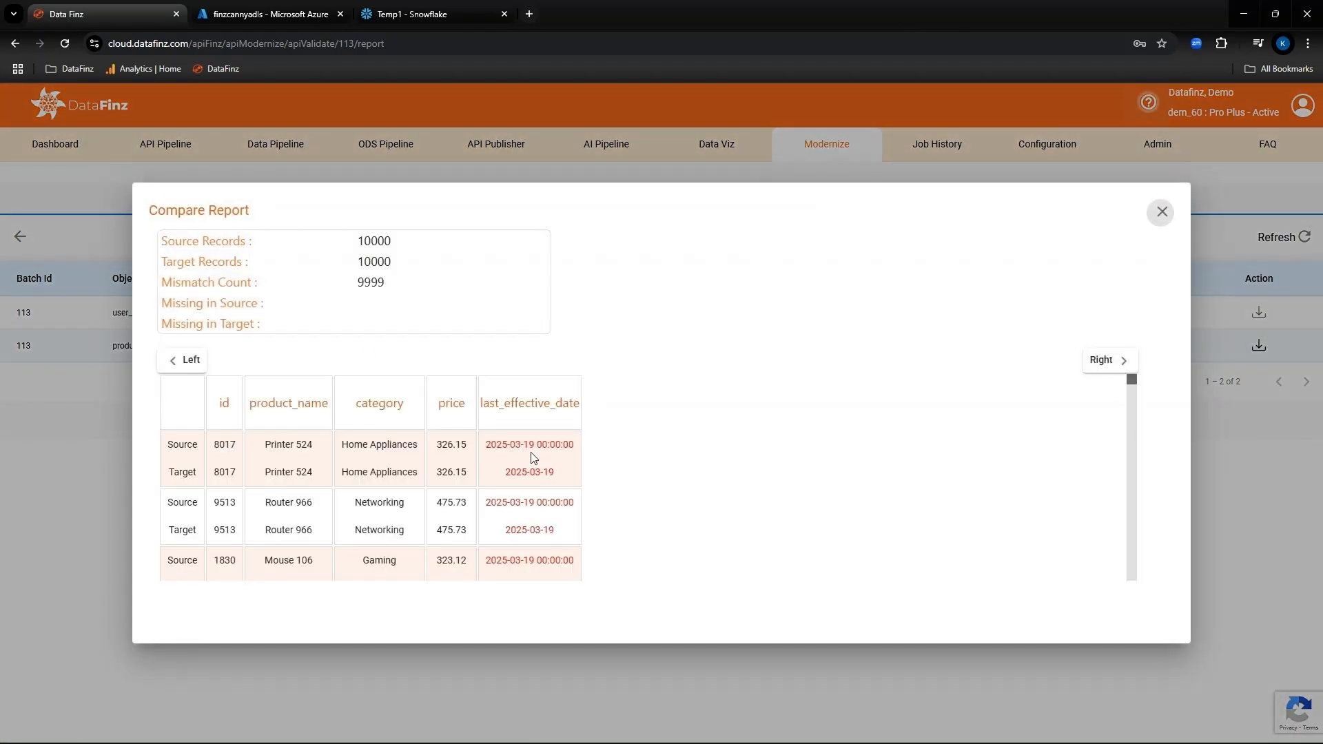
pyautogui.scroll(2, 531, 452)
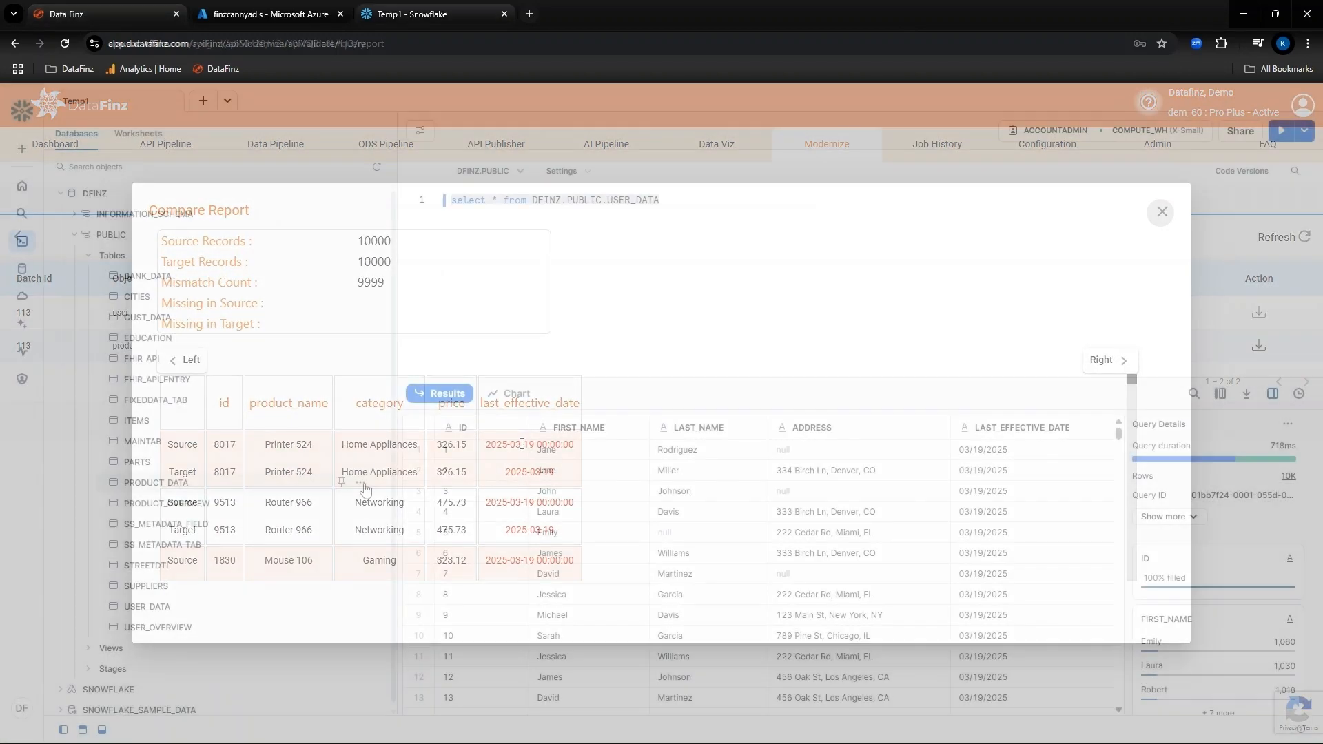
# In Snowflake, view the PRODUCT_DATA table's definition and open its full table details page
pyautogui.click(360, 483)
pyautogui.click(465, 524)
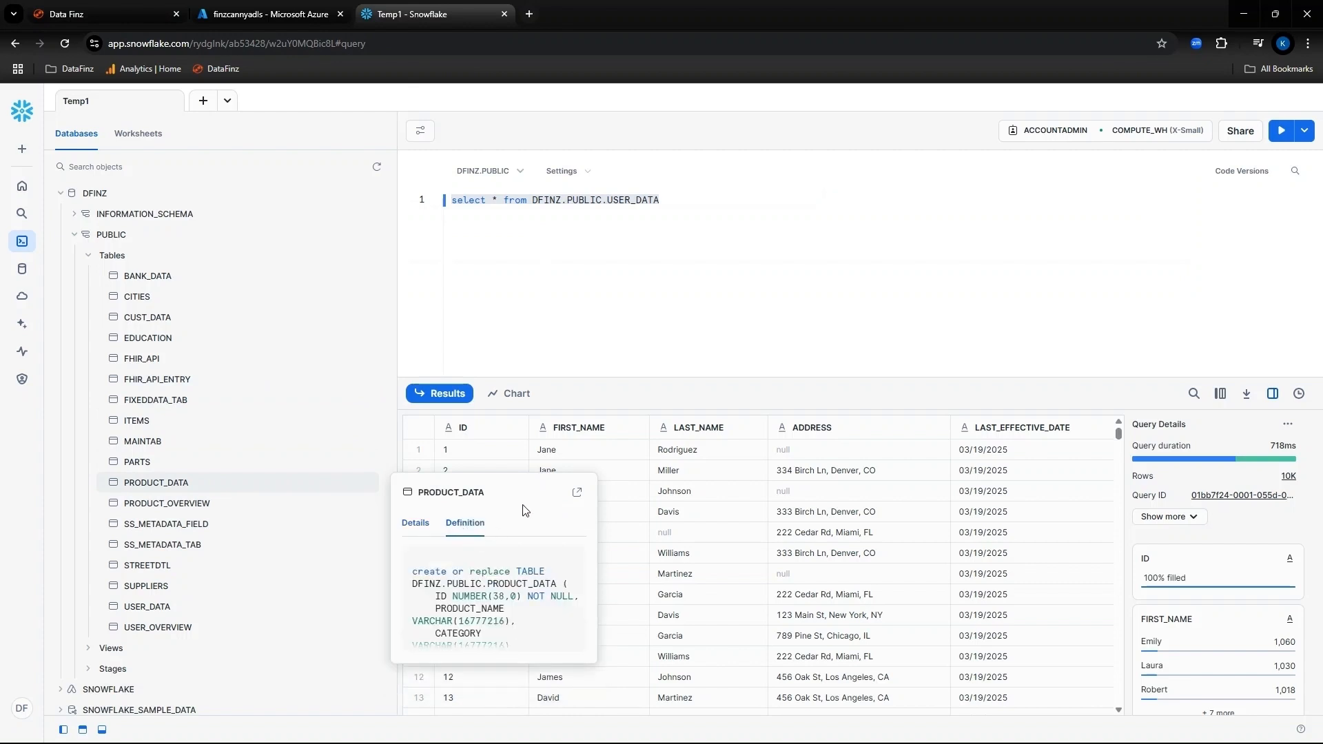
pyautogui.click(577, 492)
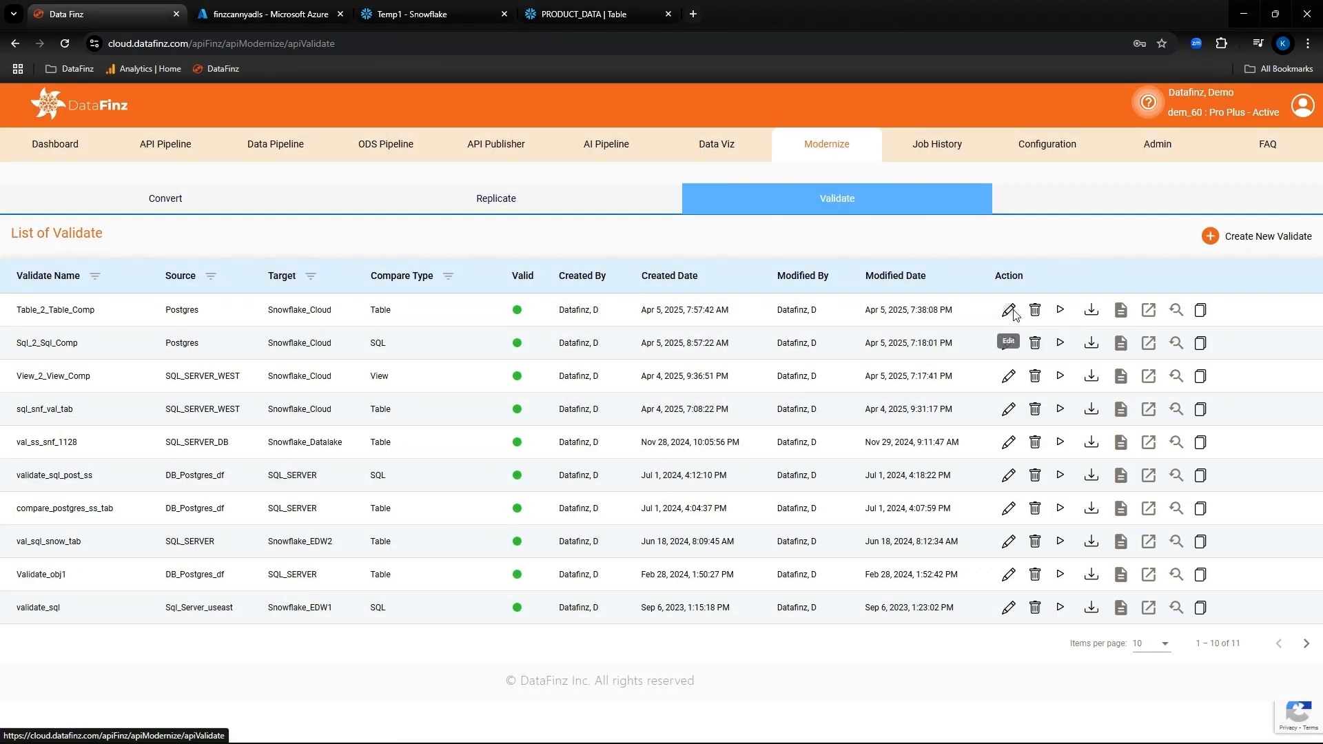
# Exclude last_effective_date from the product_data comparison in the Table_2_Table_Comp validation, and open the report of its new run
pyautogui.click(1006, 342)
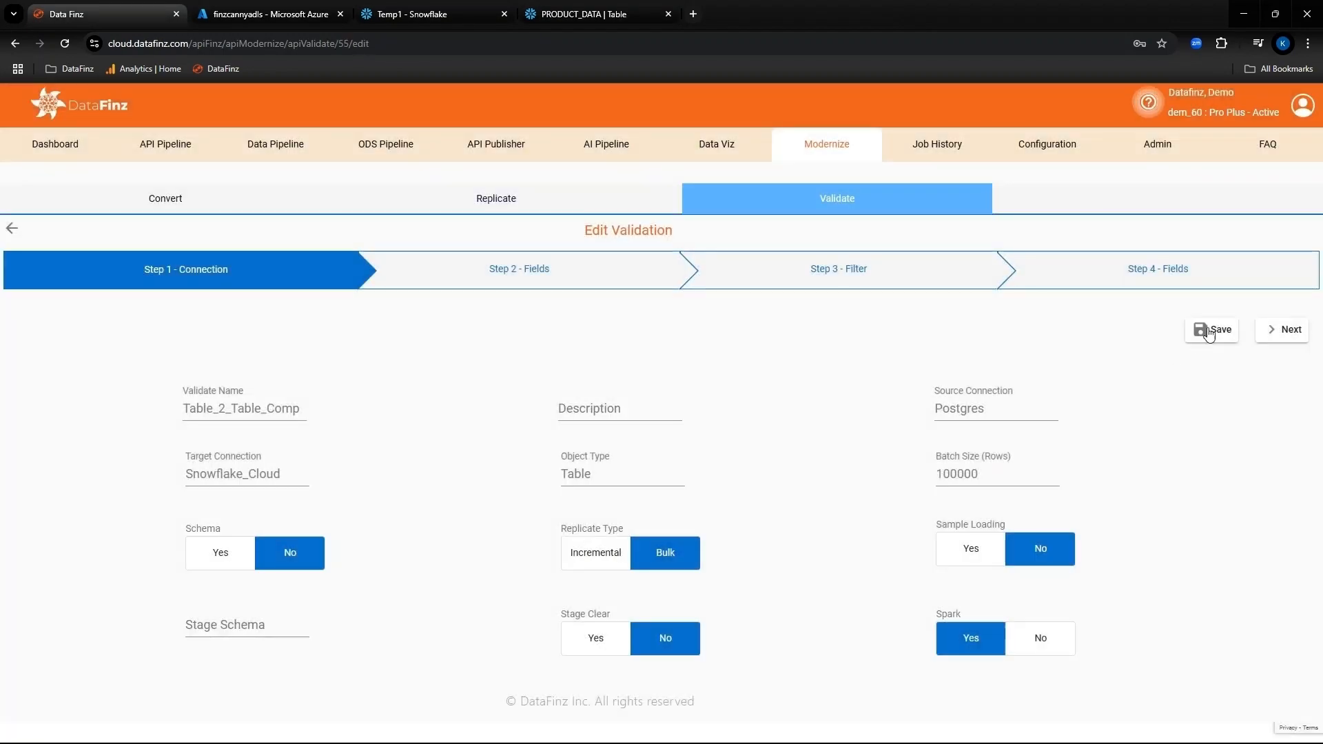
pyautogui.click(1281, 329)
pyautogui.click(1274, 267)
pyautogui.click(1271, 261)
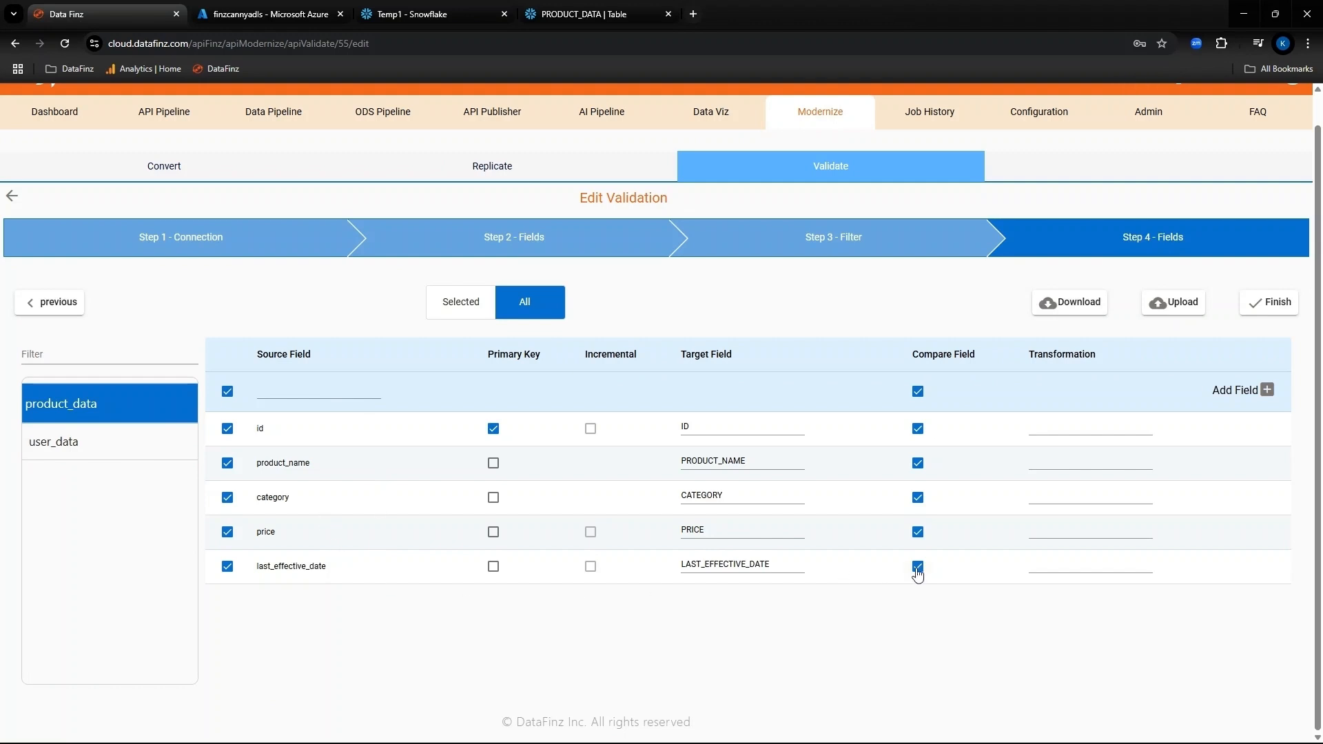
pyautogui.click(917, 566)
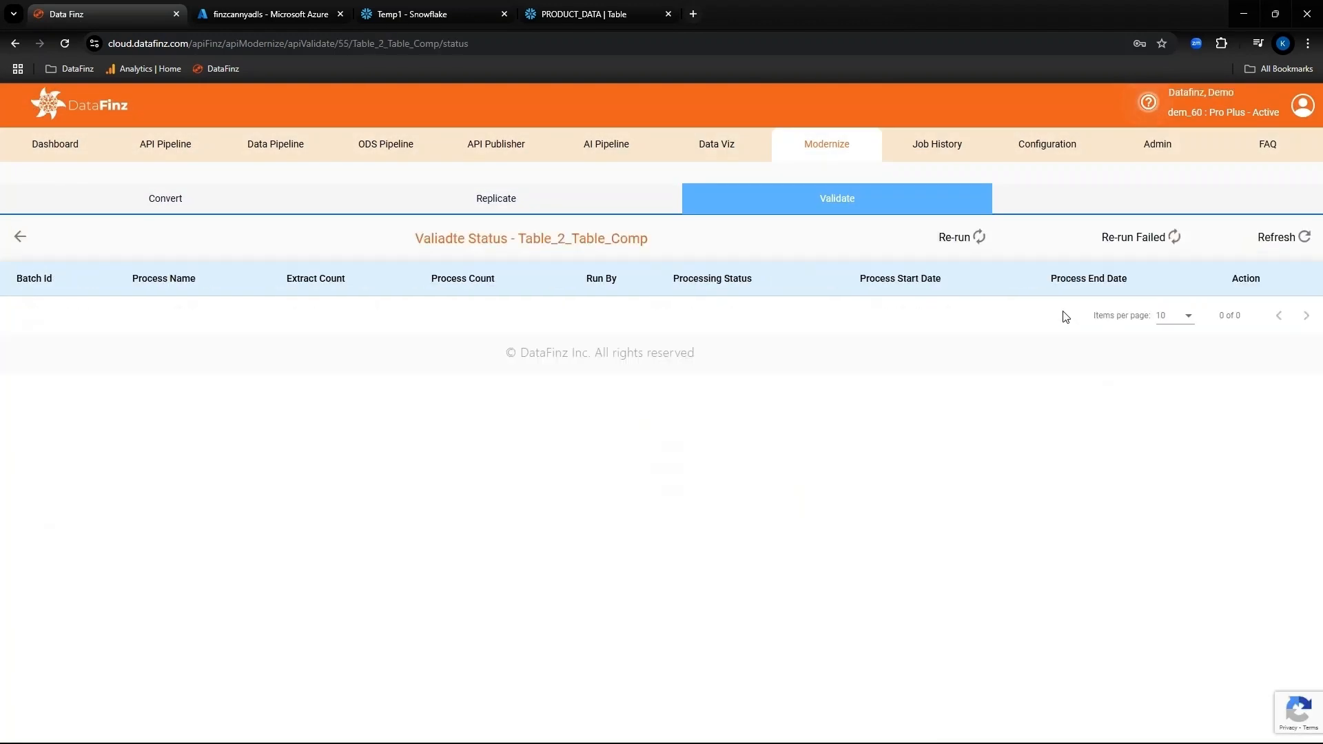
pyautogui.click(1205, 311)
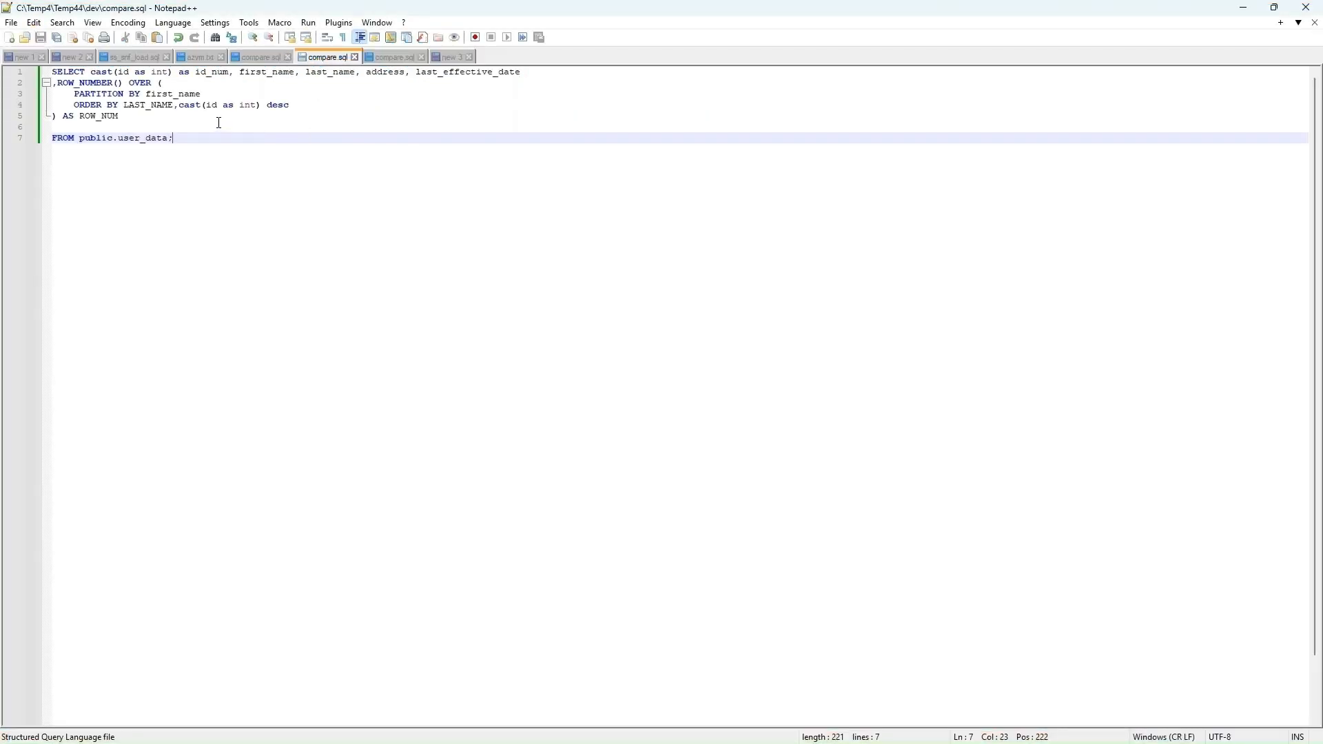
# Switch to Notepad++ and compare the two compare.sql queries that read the user_data table
pyautogui.click(384, 58)
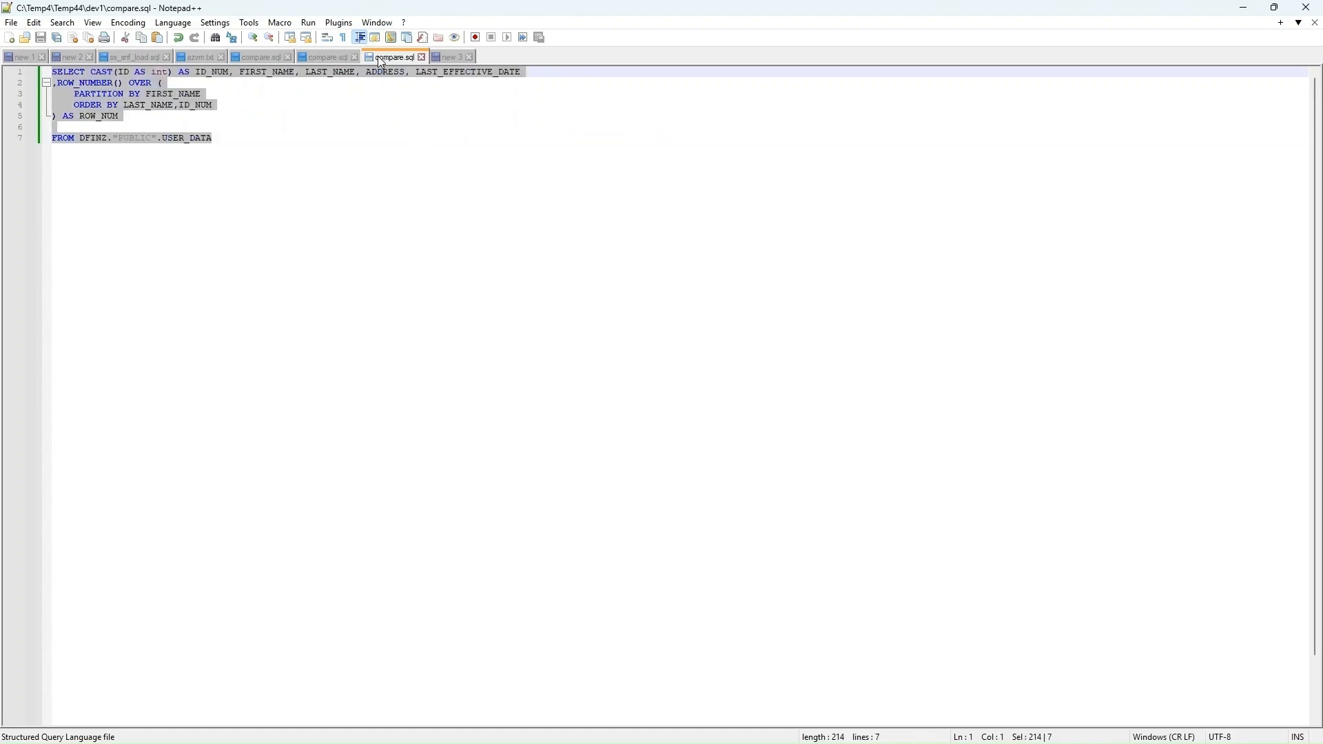
pyautogui.click(318, 119)
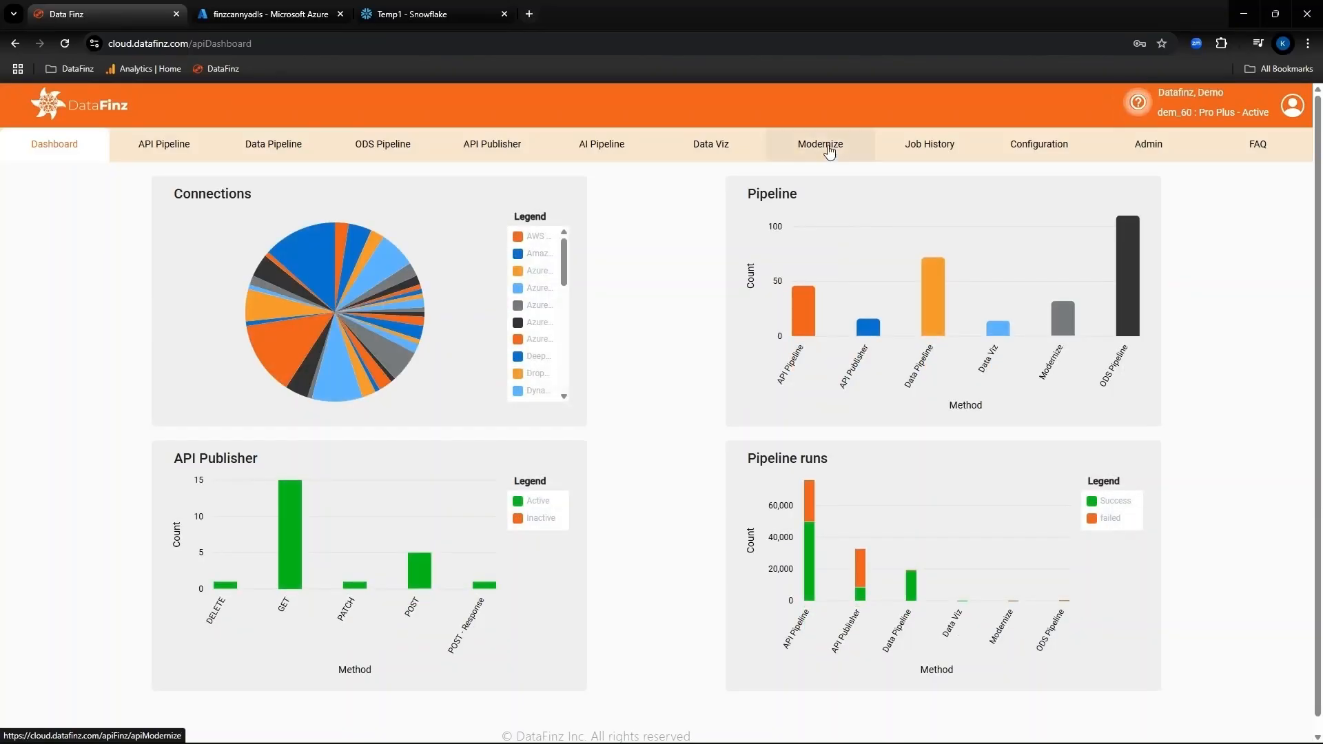
# Open the Sql_2_Sql_Comp validation in DataFinz and review its source and target connections, object type, legacy folder and modernize folder
pyautogui.click(827, 145)
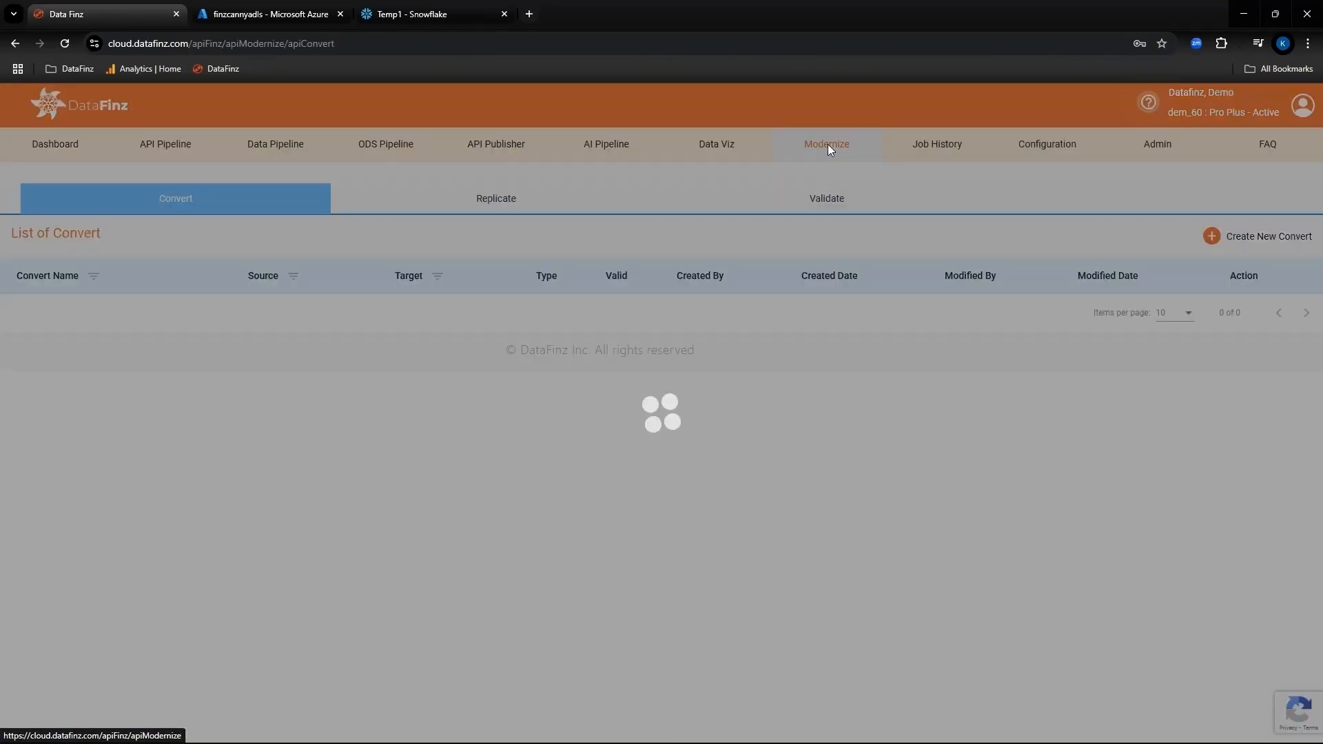
pyautogui.click(833, 199)
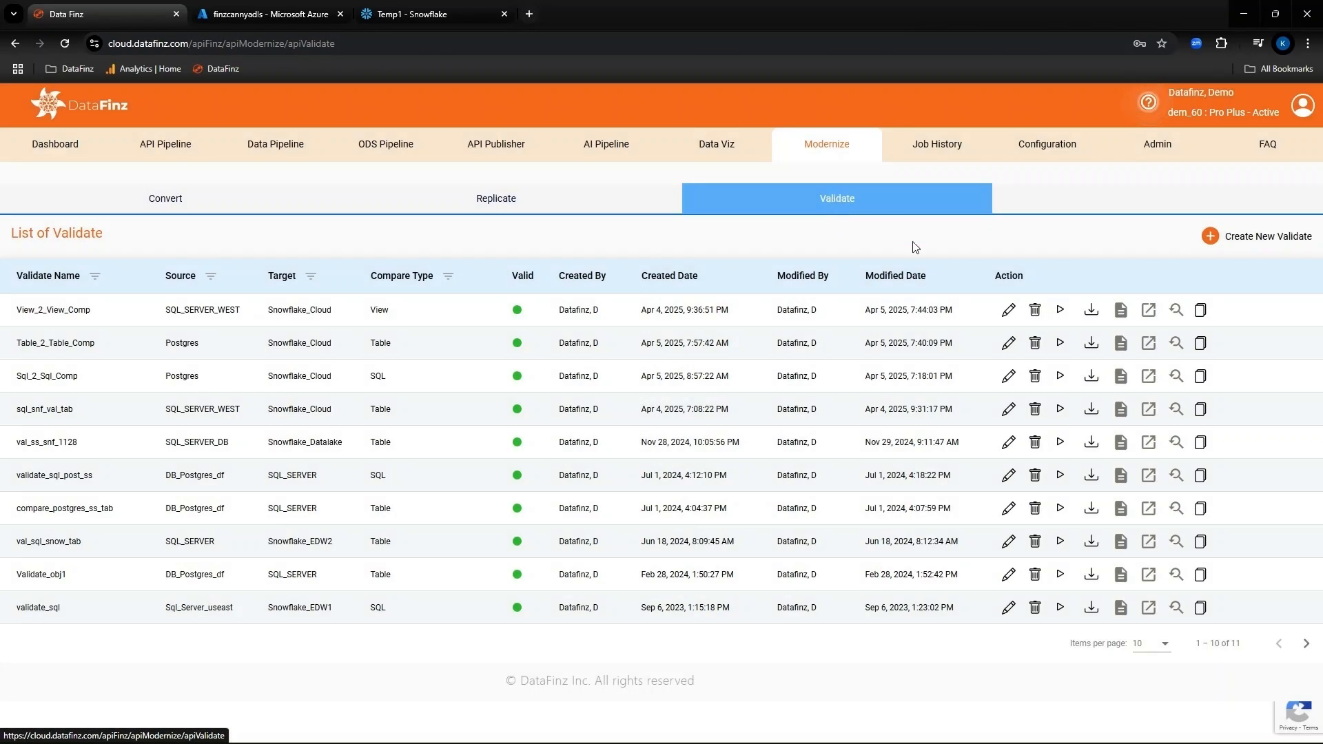
pyautogui.click(1008, 375)
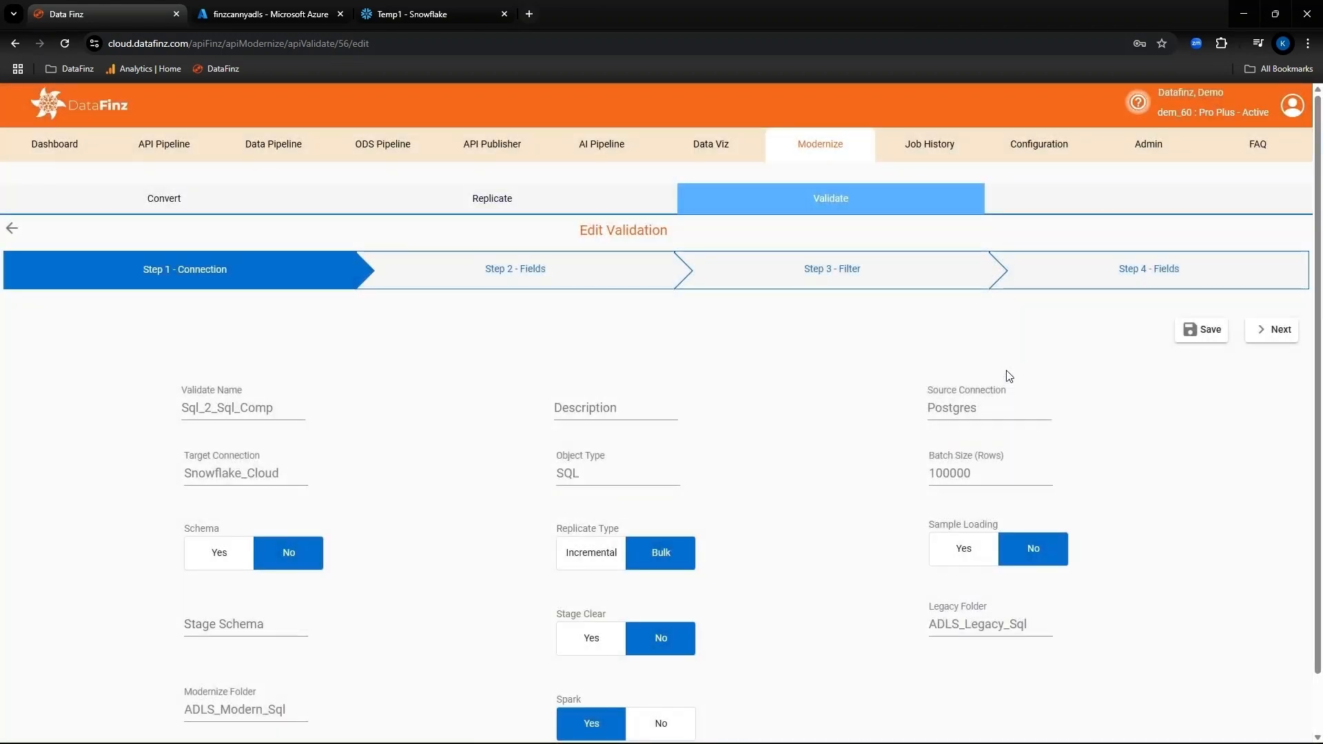
pyautogui.click(1014, 408)
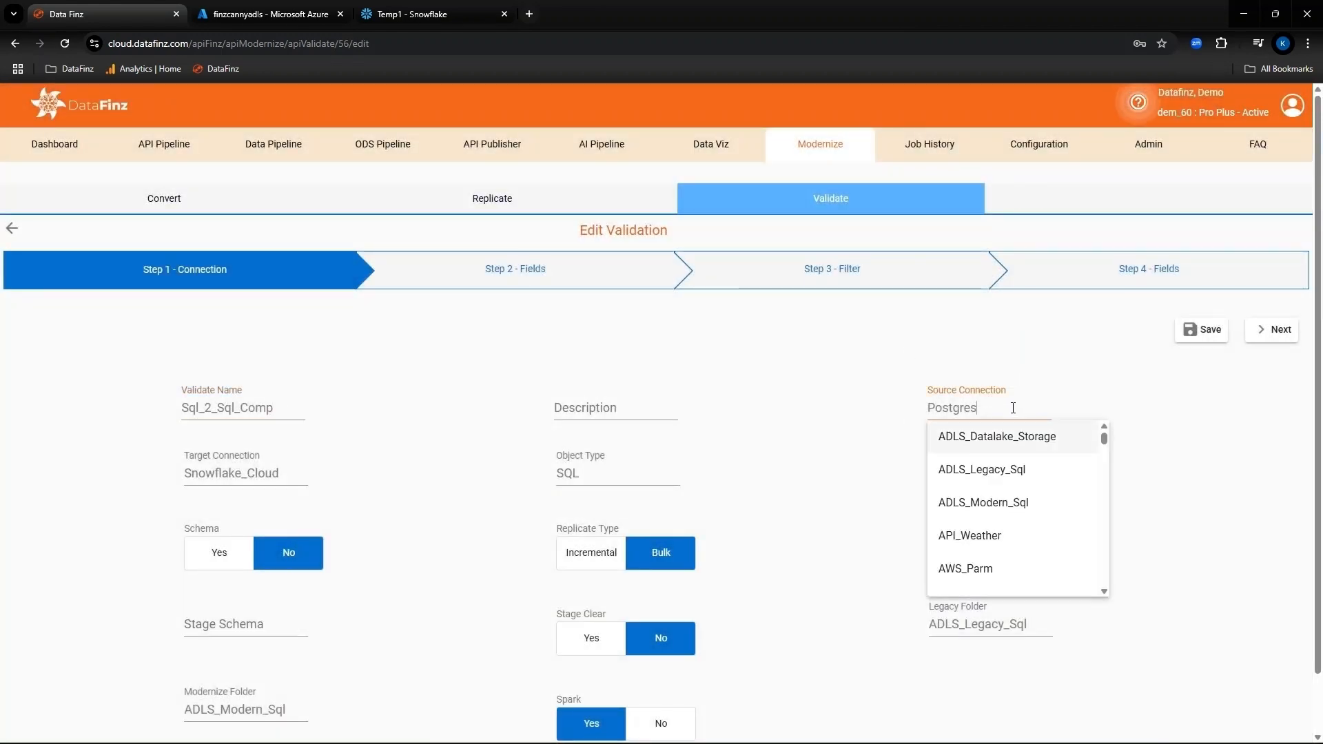
pyautogui.click(298, 476)
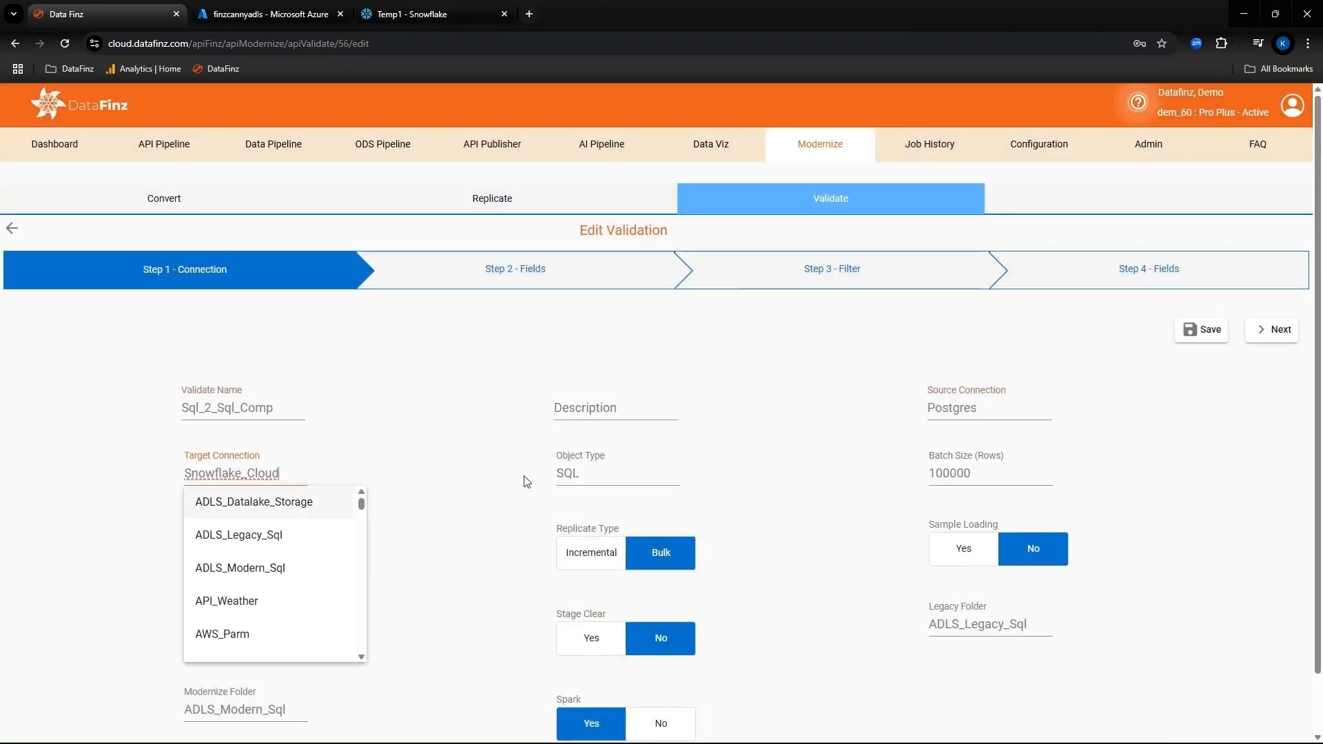
pyautogui.click(599, 471)
pyautogui.click(1092, 626)
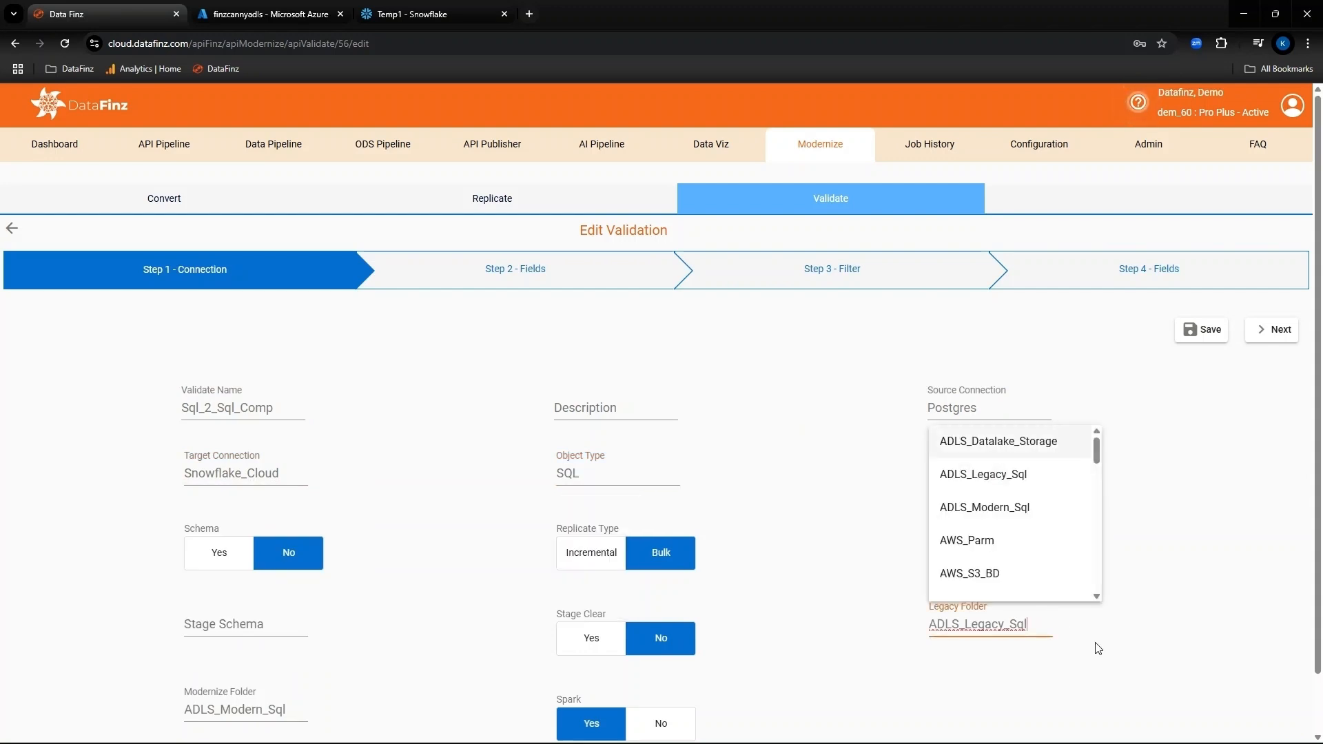
pyautogui.click(283, 710)
pyautogui.click(939, 692)
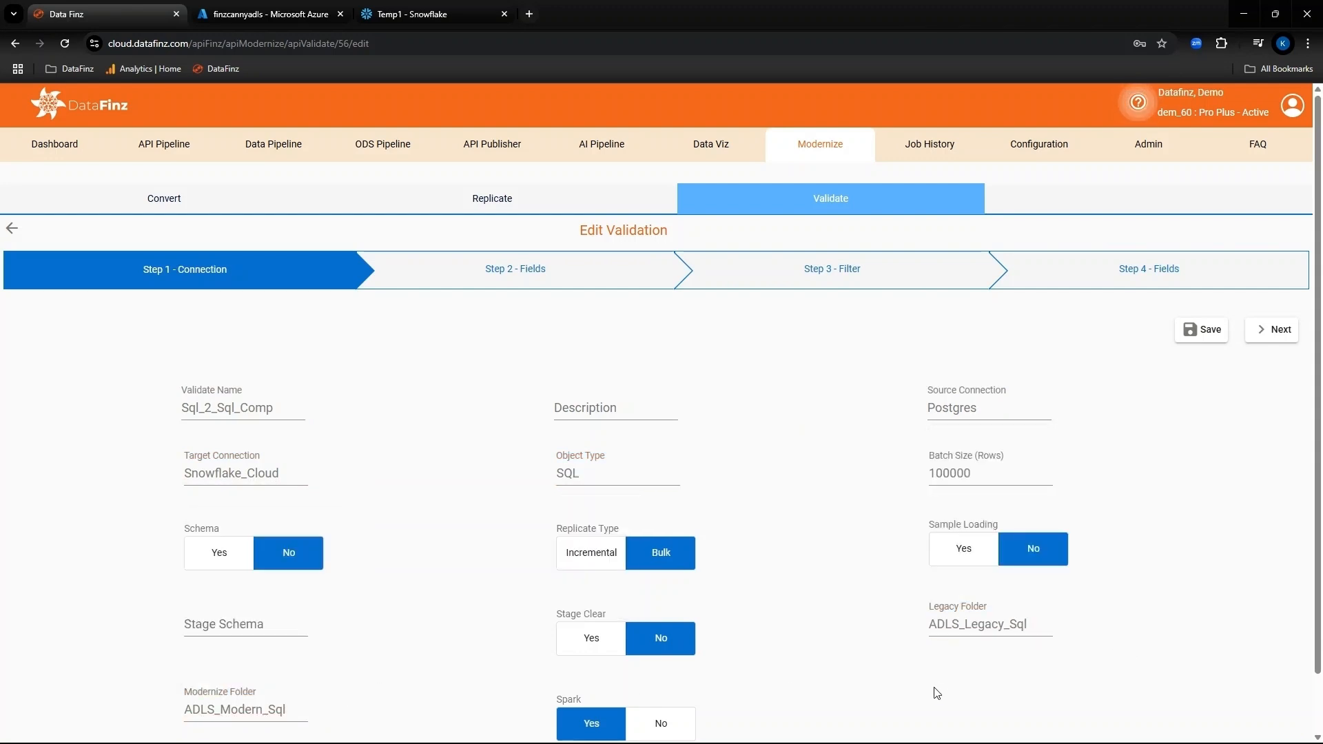
# Review the validation's compare.sql object, filter and field mappings, and finish the Sql_2_Sql_Comp setup
pyautogui.click(1279, 329)
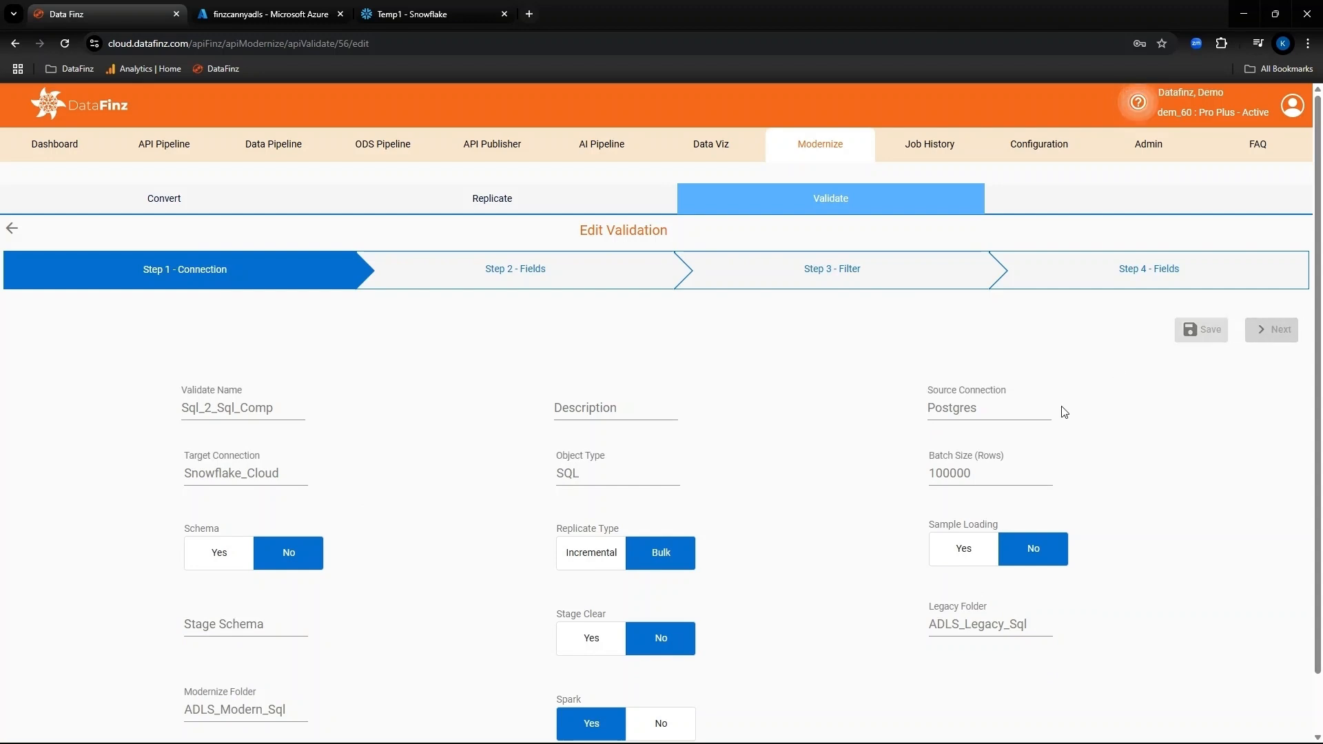
pyautogui.scroll(-1, 1065, 413)
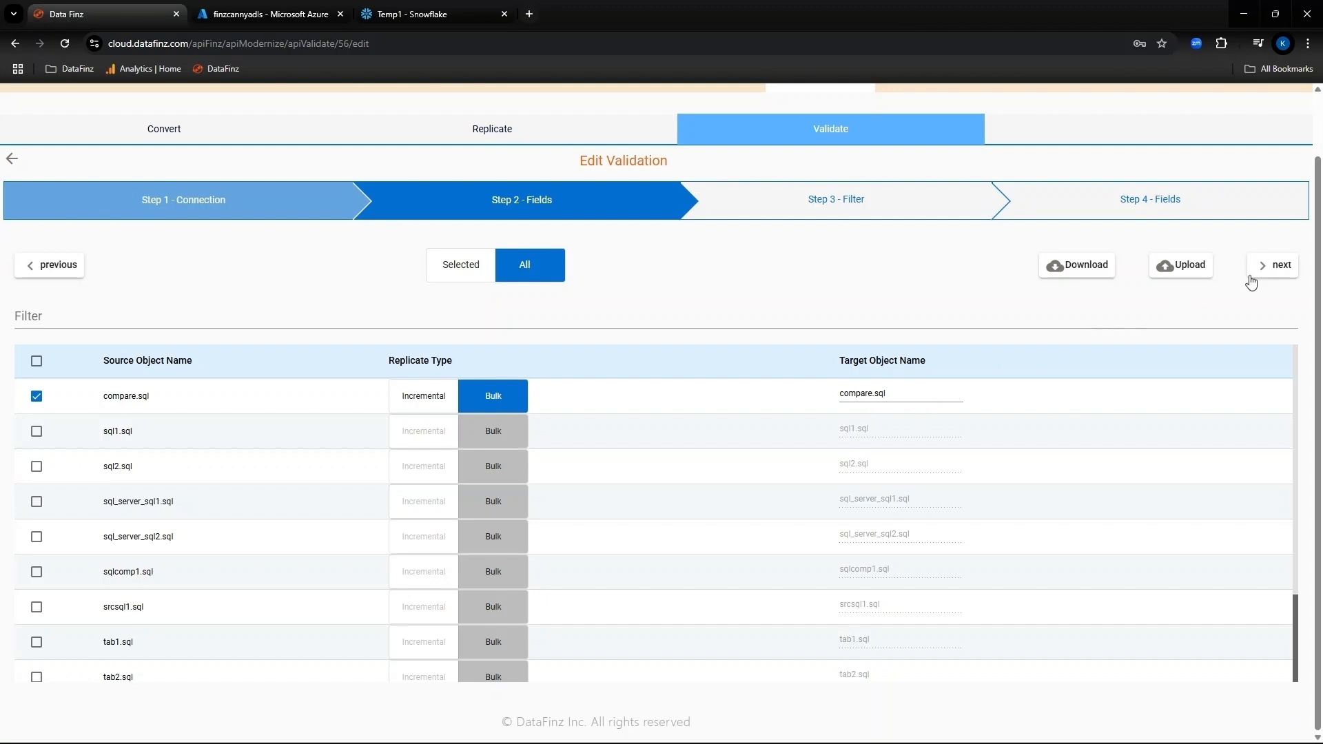
pyautogui.click(1275, 268)
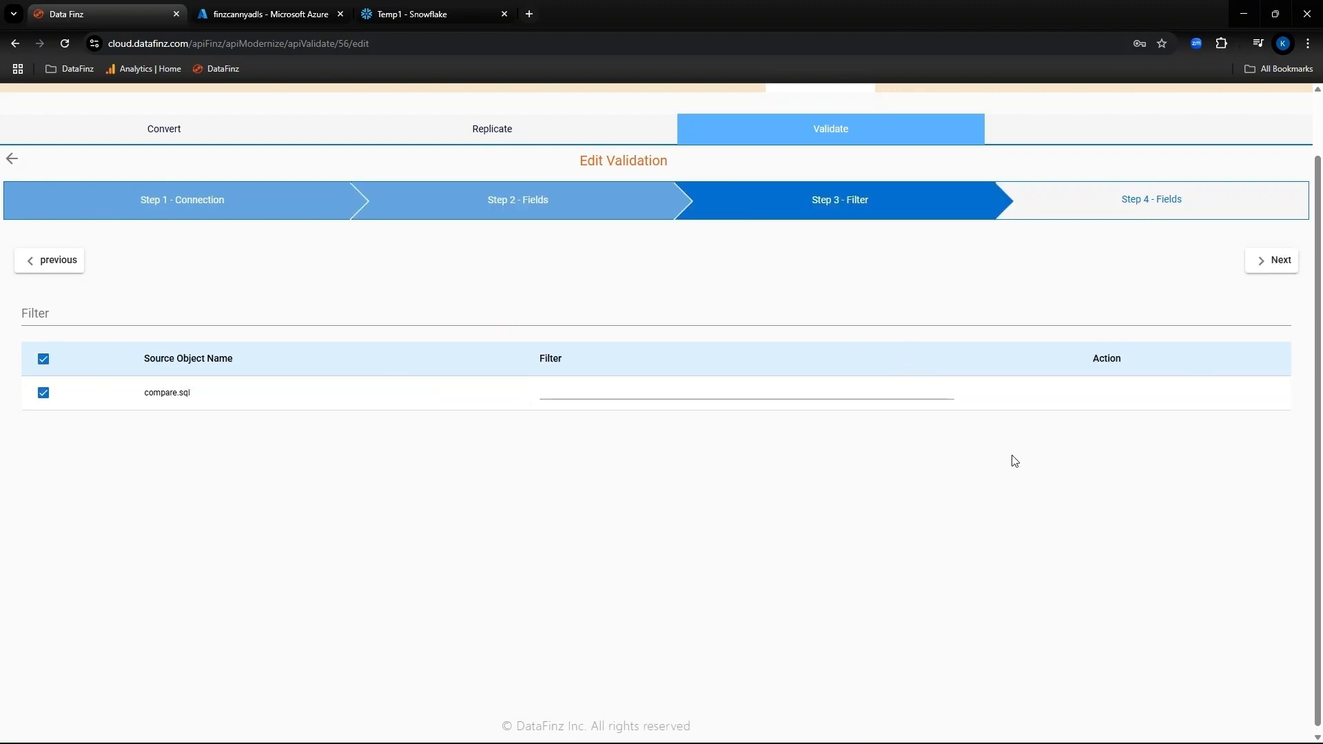
pyautogui.click(1273, 264)
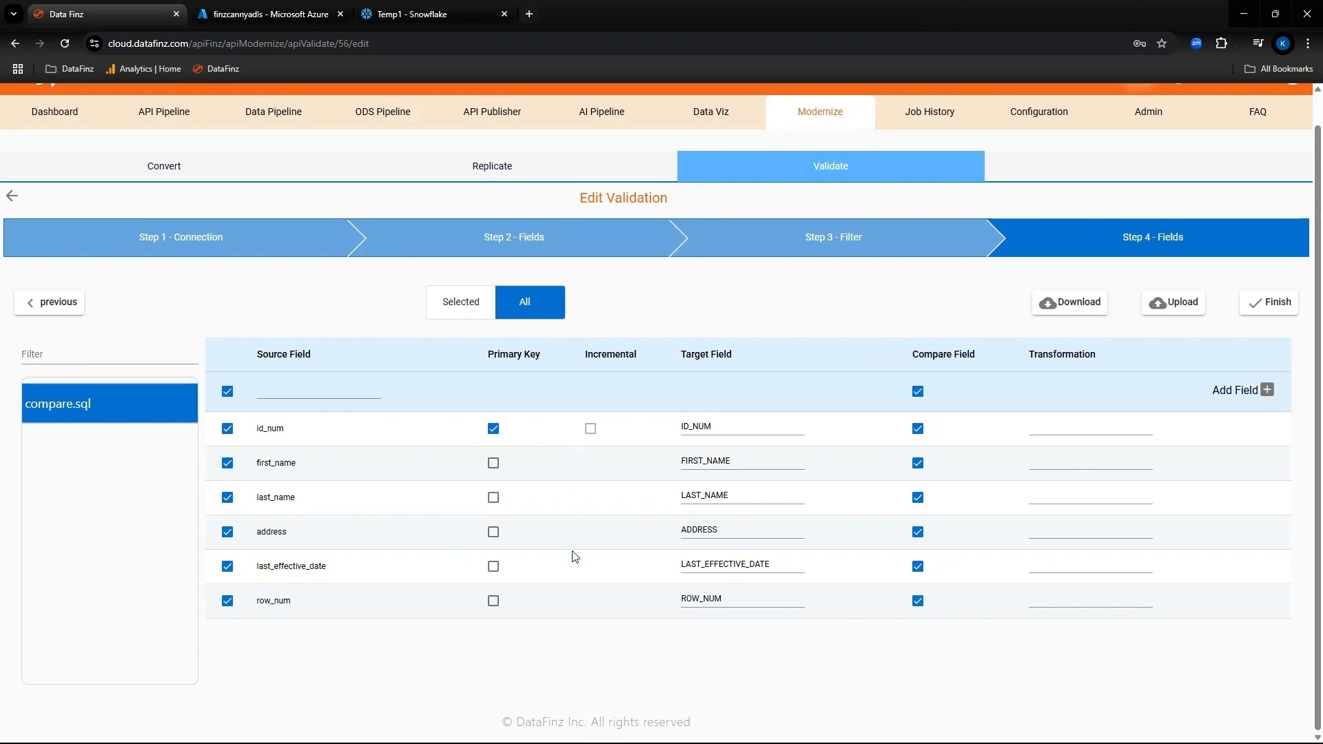
pyautogui.click(1267, 304)
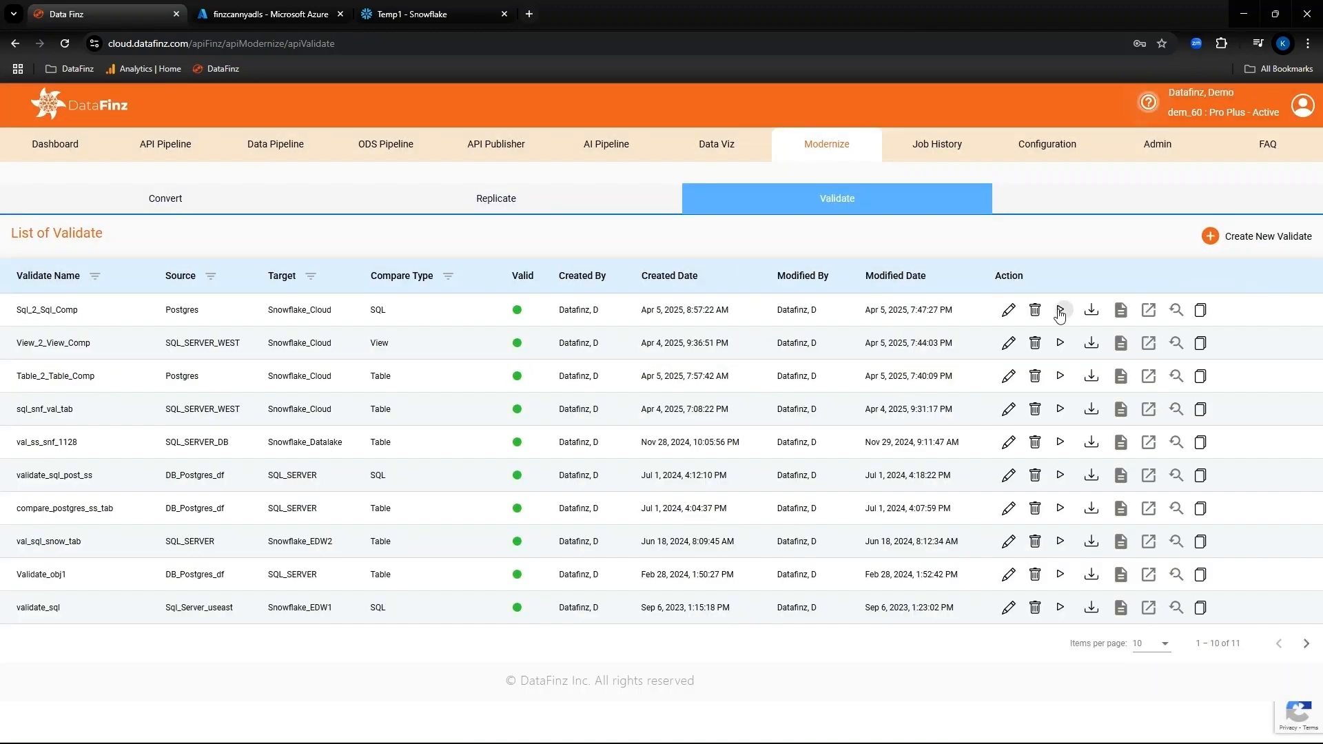
# Run the Sql_2_Sql_Comp validation and open the data quality details in its compare.sql report
pyautogui.click(1283, 238)
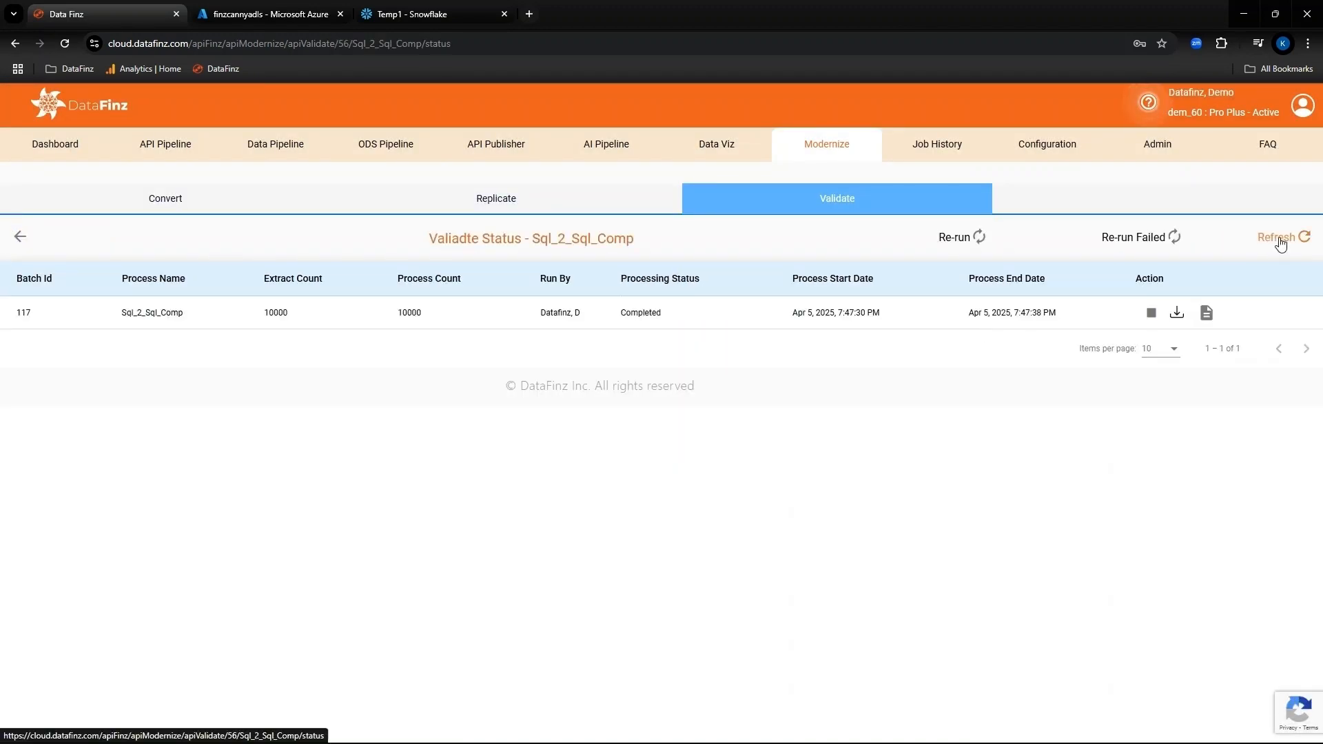
pyautogui.click(1206, 314)
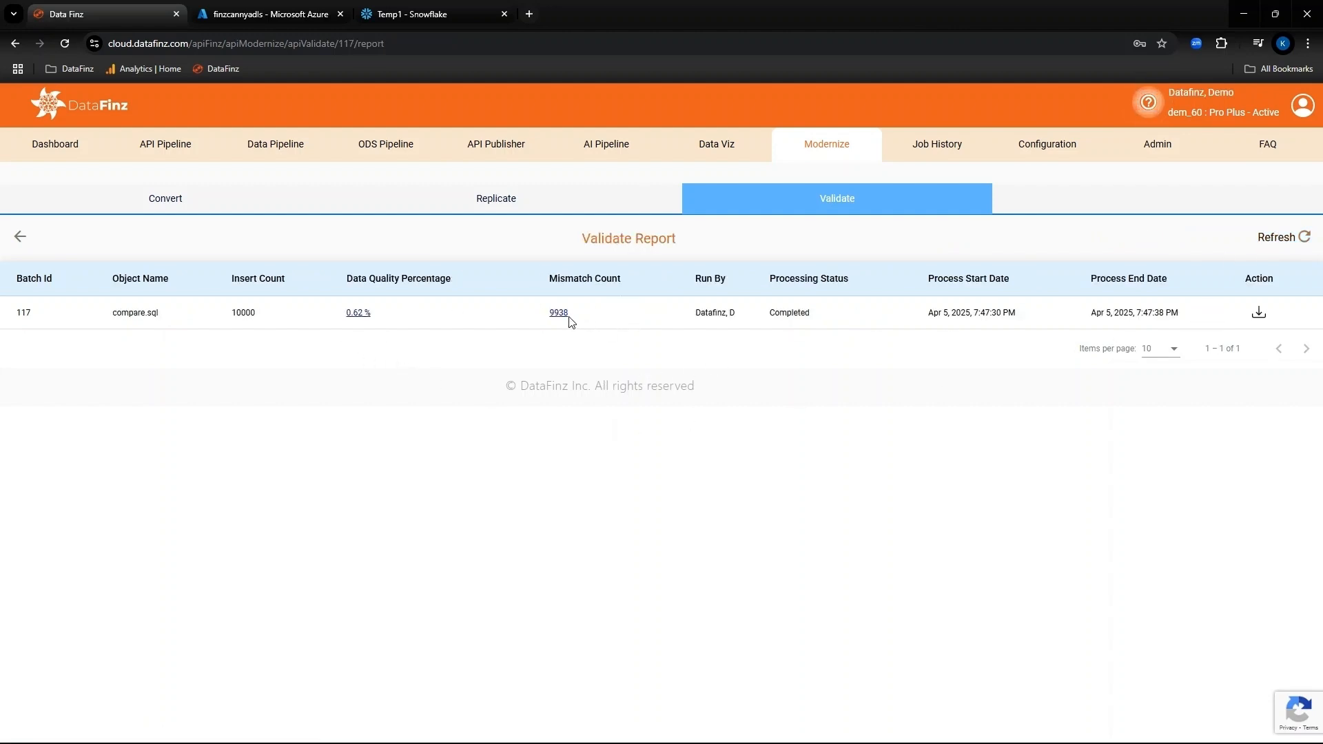
pyautogui.click(353, 317)
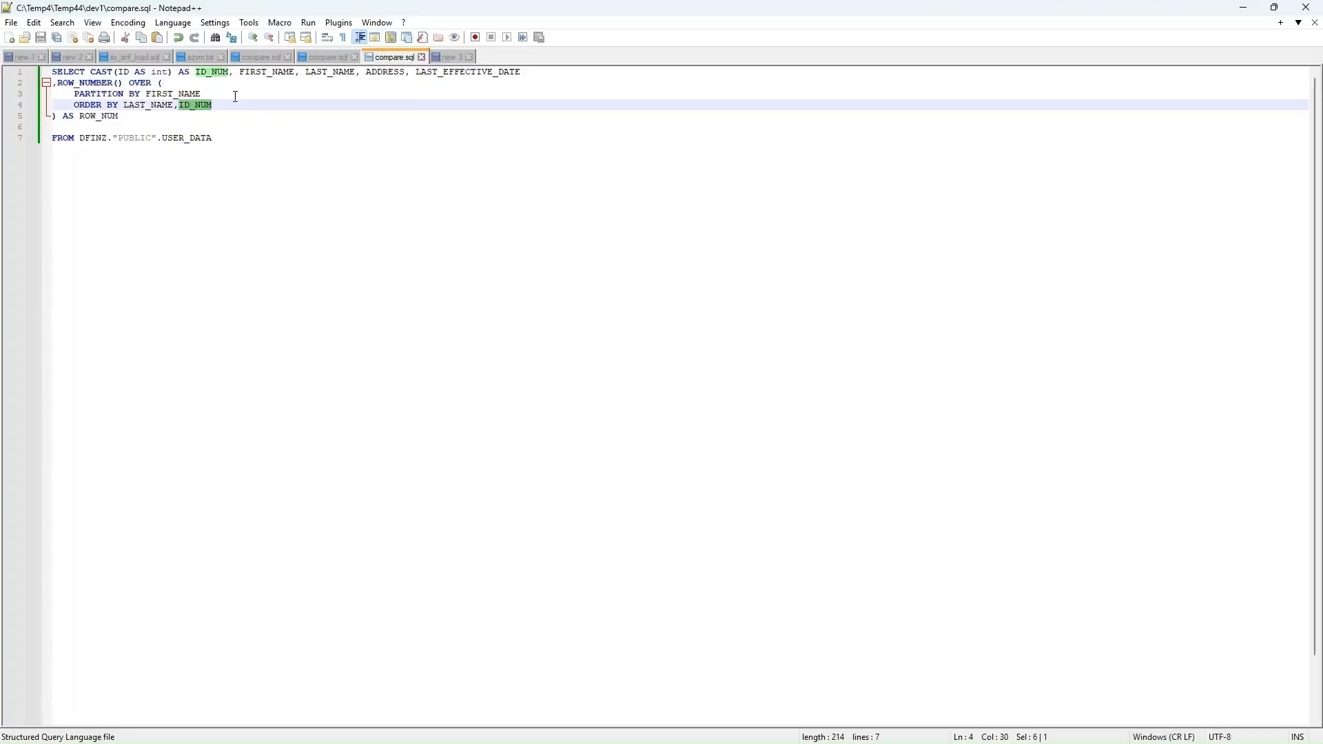
# Go to the ORDER BY clause of the Snowflake compare.sql in Notepad++, rerun Sql_2_Sql_Comp in DataFinz and open the new run's report
pyautogui.click(236, 101)
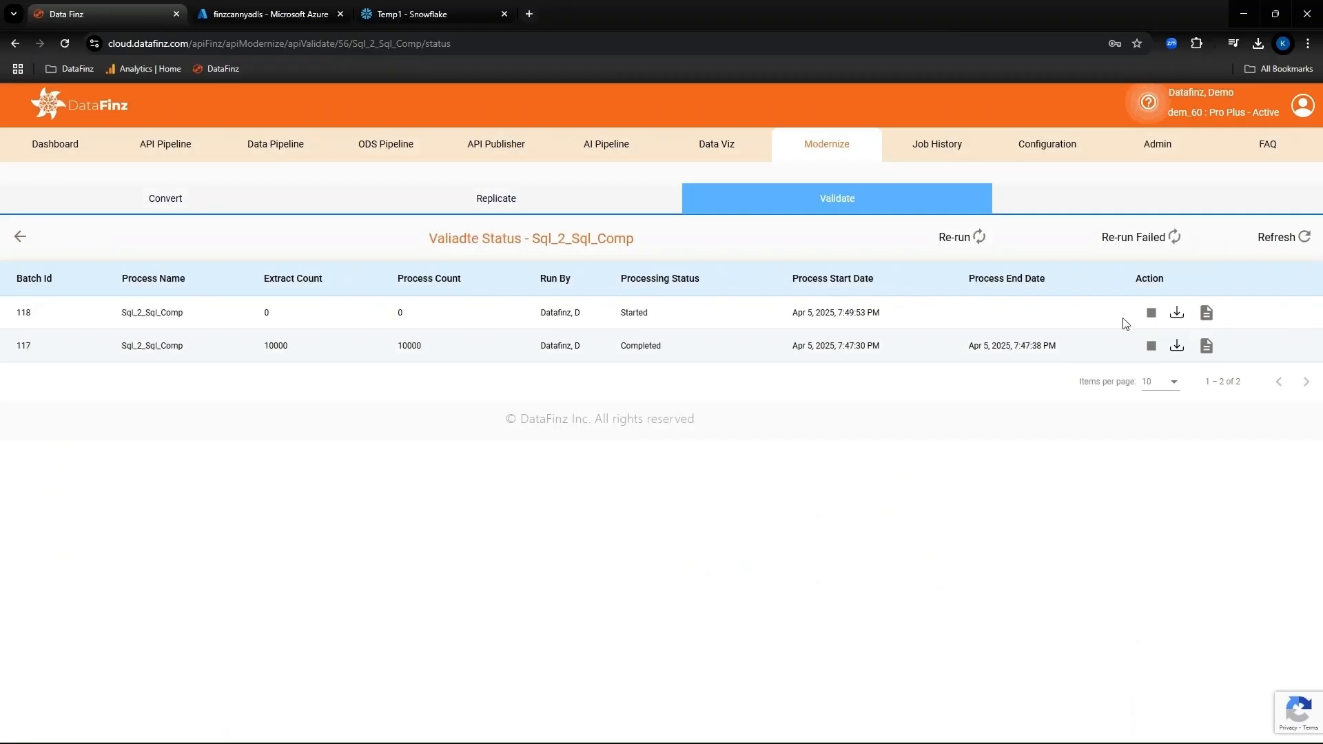
pyautogui.click(1279, 237)
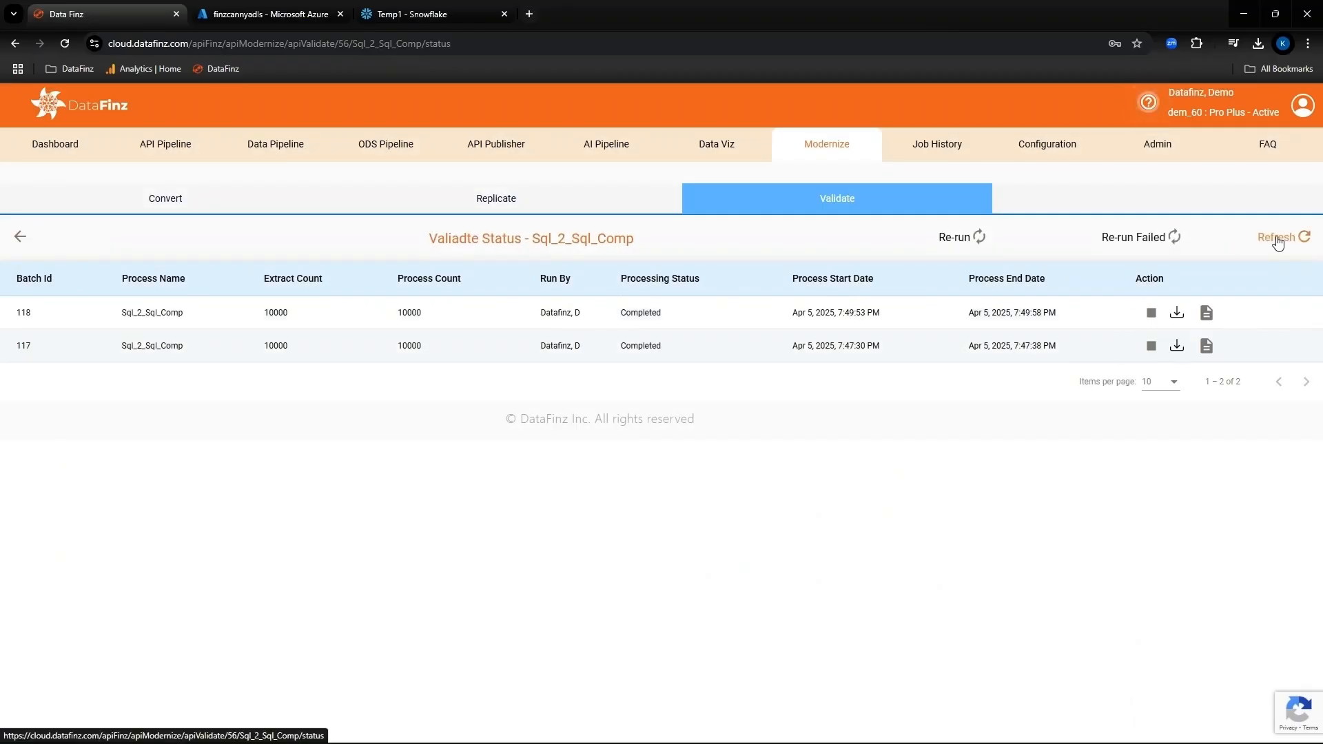
pyautogui.click(1206, 312)
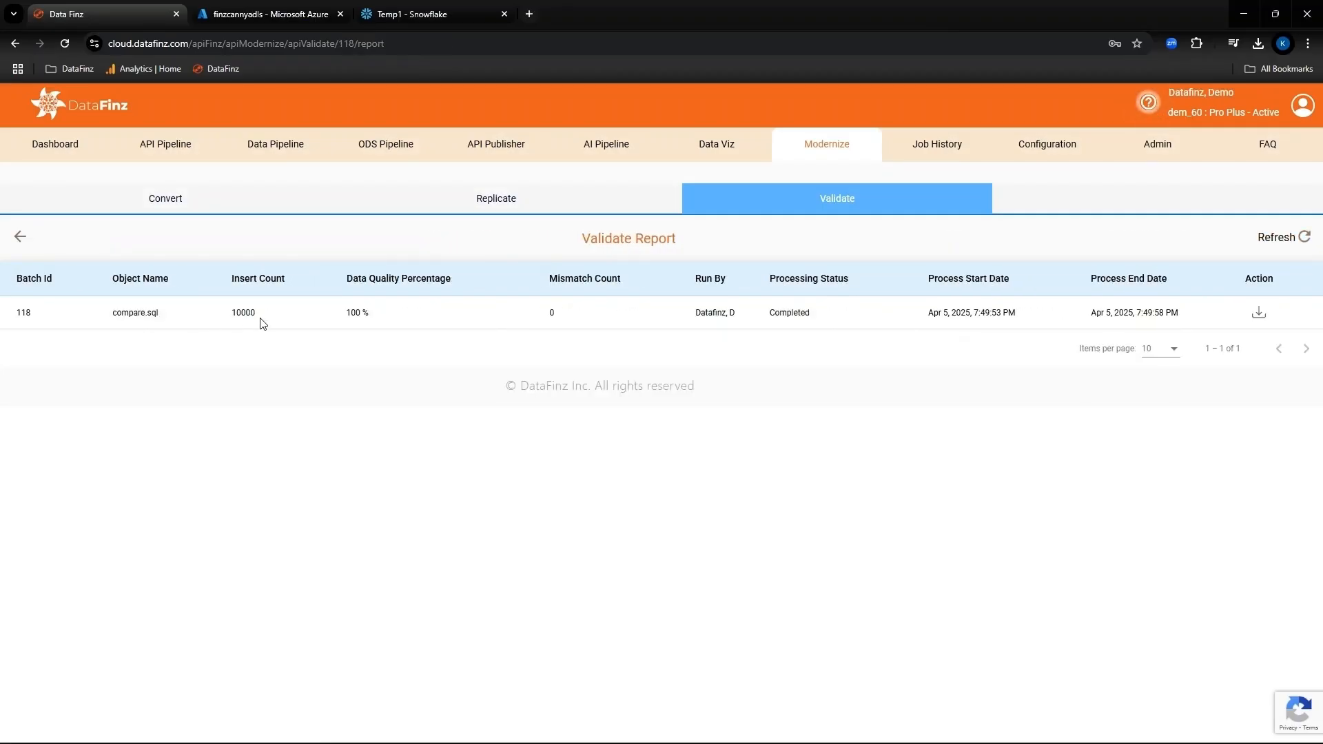
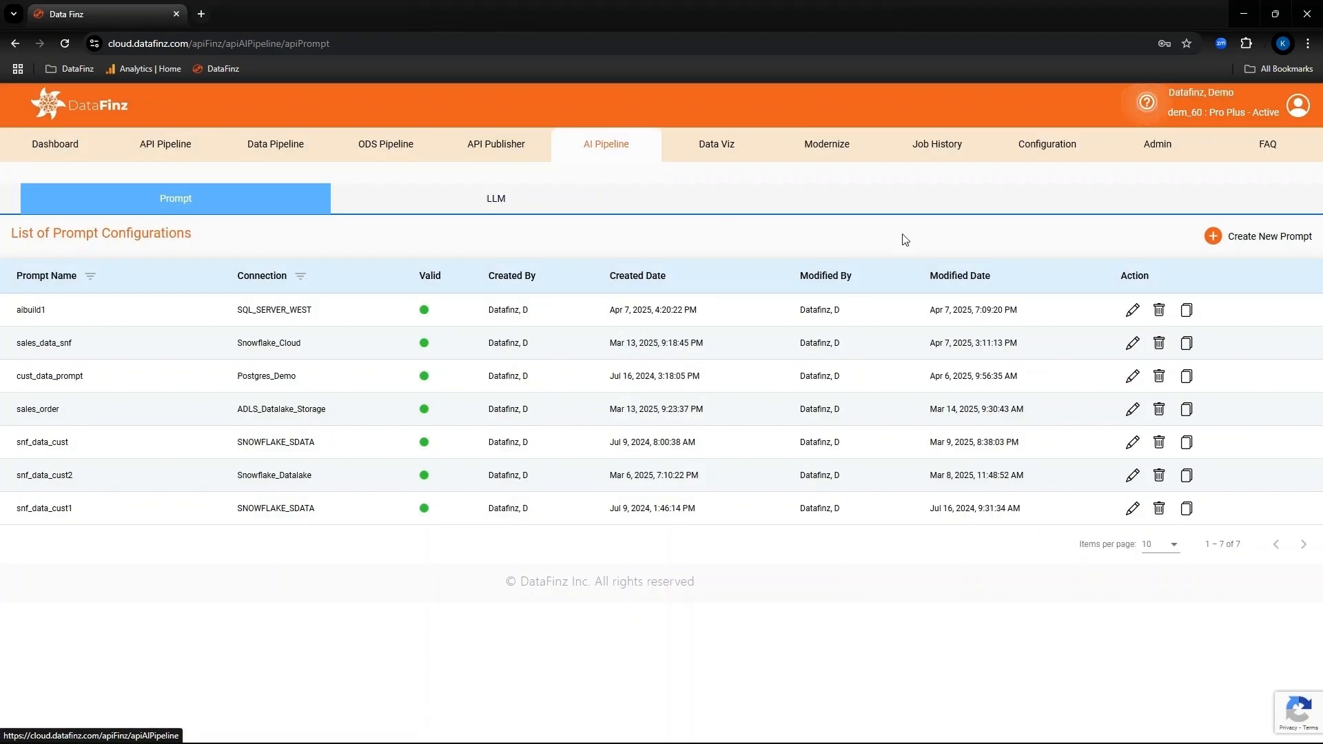
# Create an AI Pipeline prompt named sales_data with the SQL_SERVER_WEST connection and Schema set to Yes, and continue to object selection
pyautogui.click(1265, 235)
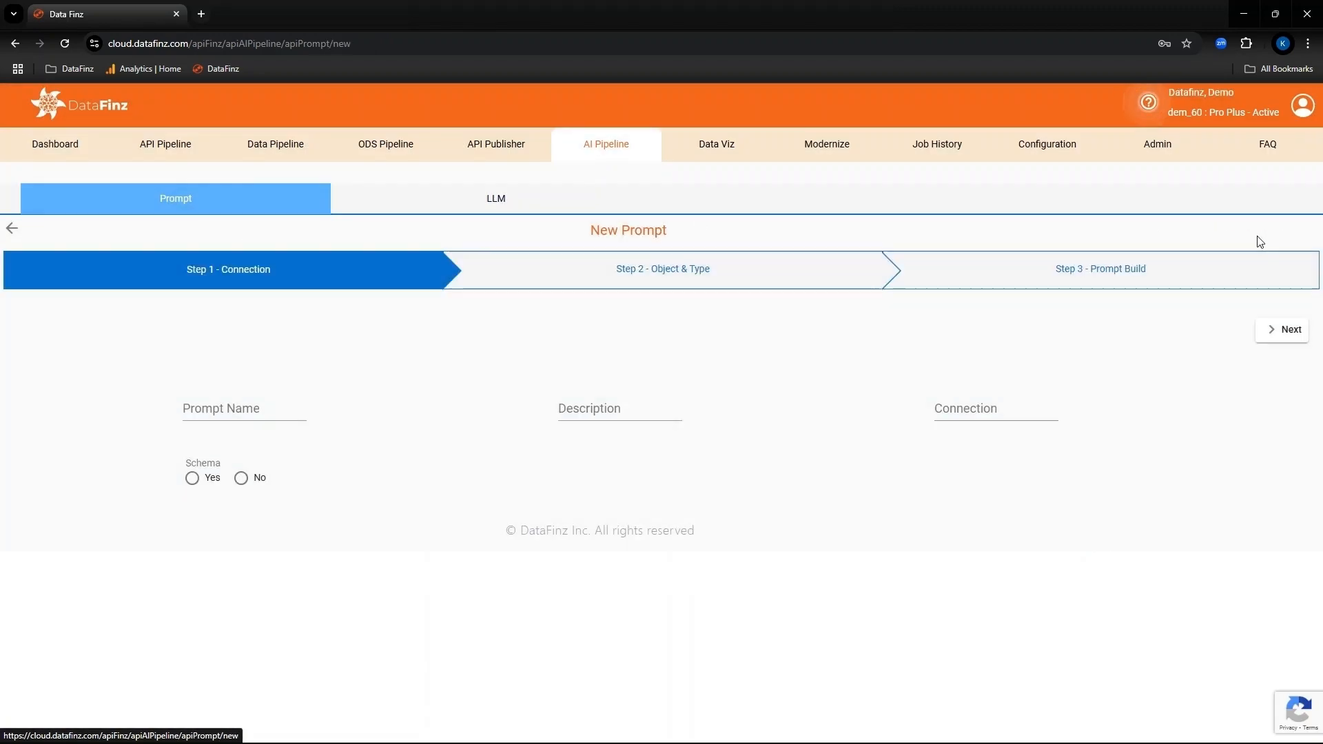
pyautogui.click(271, 425)
pyautogui.write('sales_data')
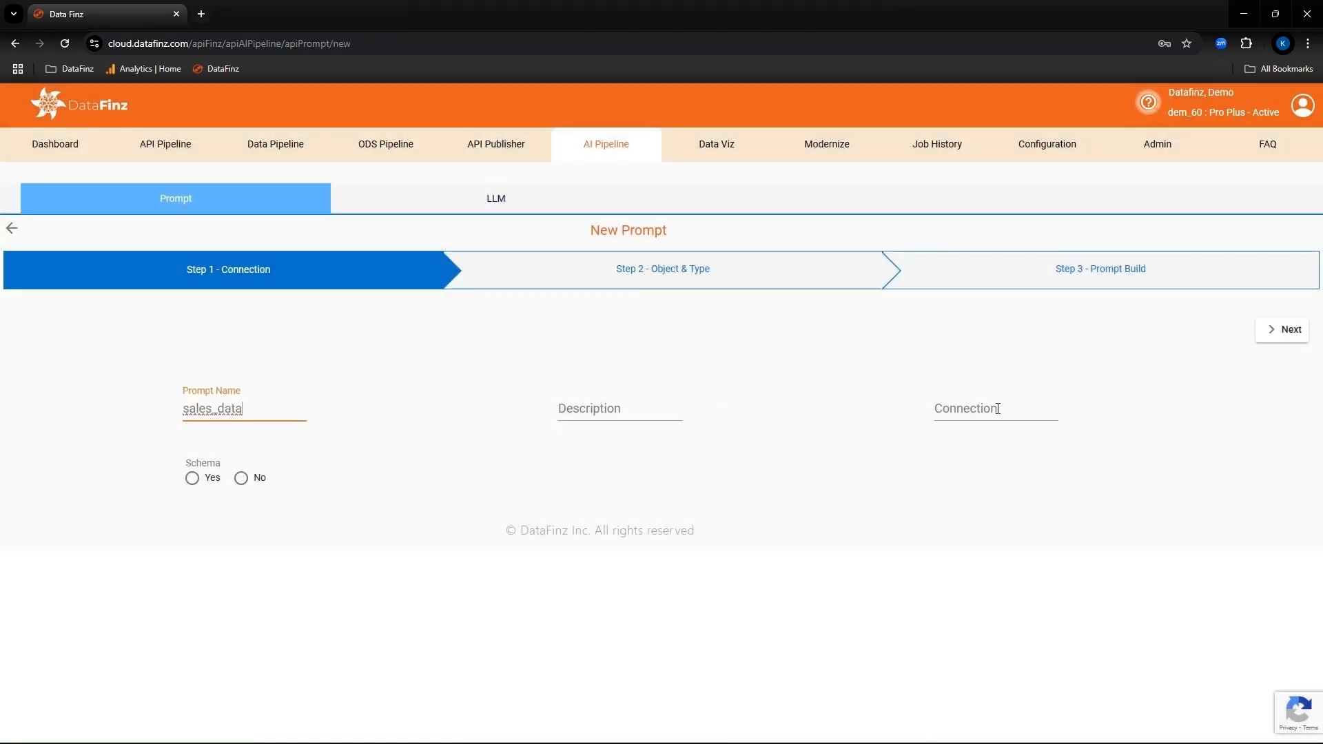
pyautogui.click(1000, 410)
pyautogui.write('sq')
pyautogui.click(991, 504)
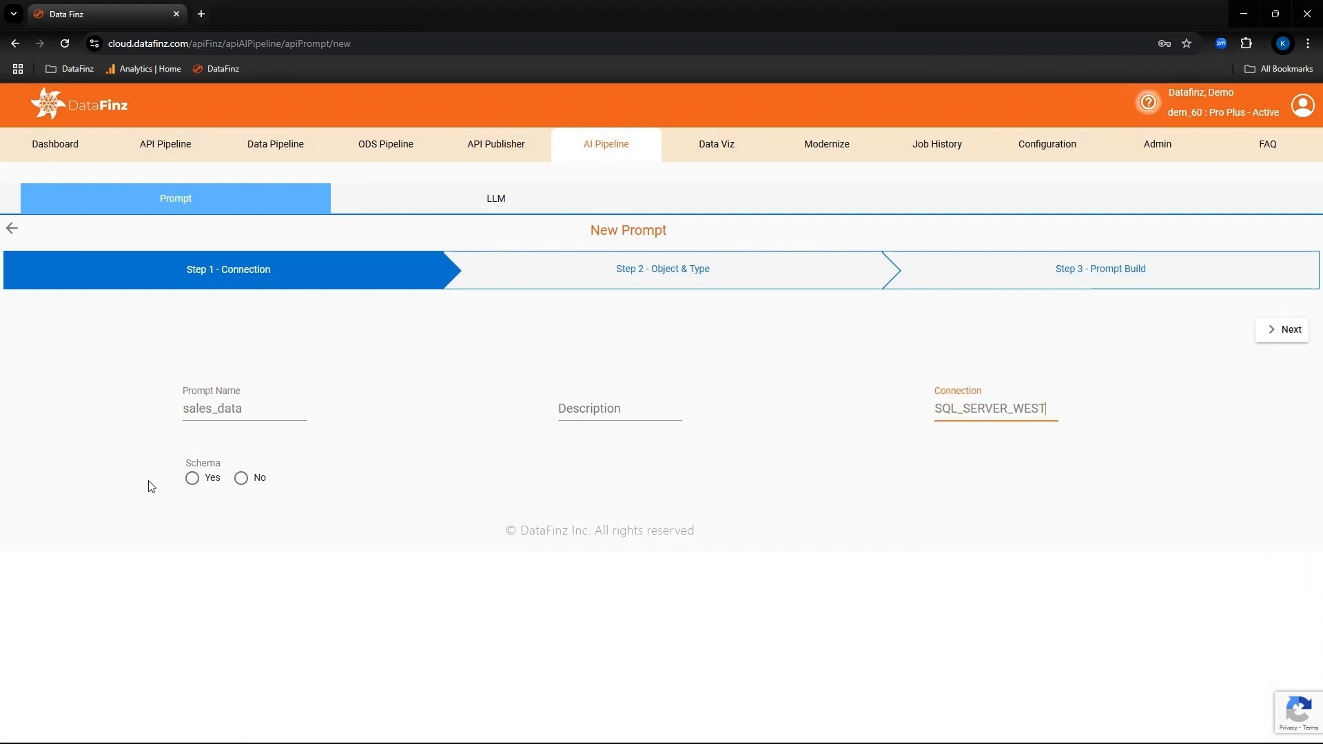
pyautogui.click(193, 478)
pyautogui.click(1287, 331)
# Filter the source objects by sd and select SD_CUSTOMER, SD_LINEITEM, SD_NATION, SD_ORDERS, SD_PART, SD_PARTSUPP, SD_REGION and SD_SUPPLIER
pyautogui.click(36, 395)
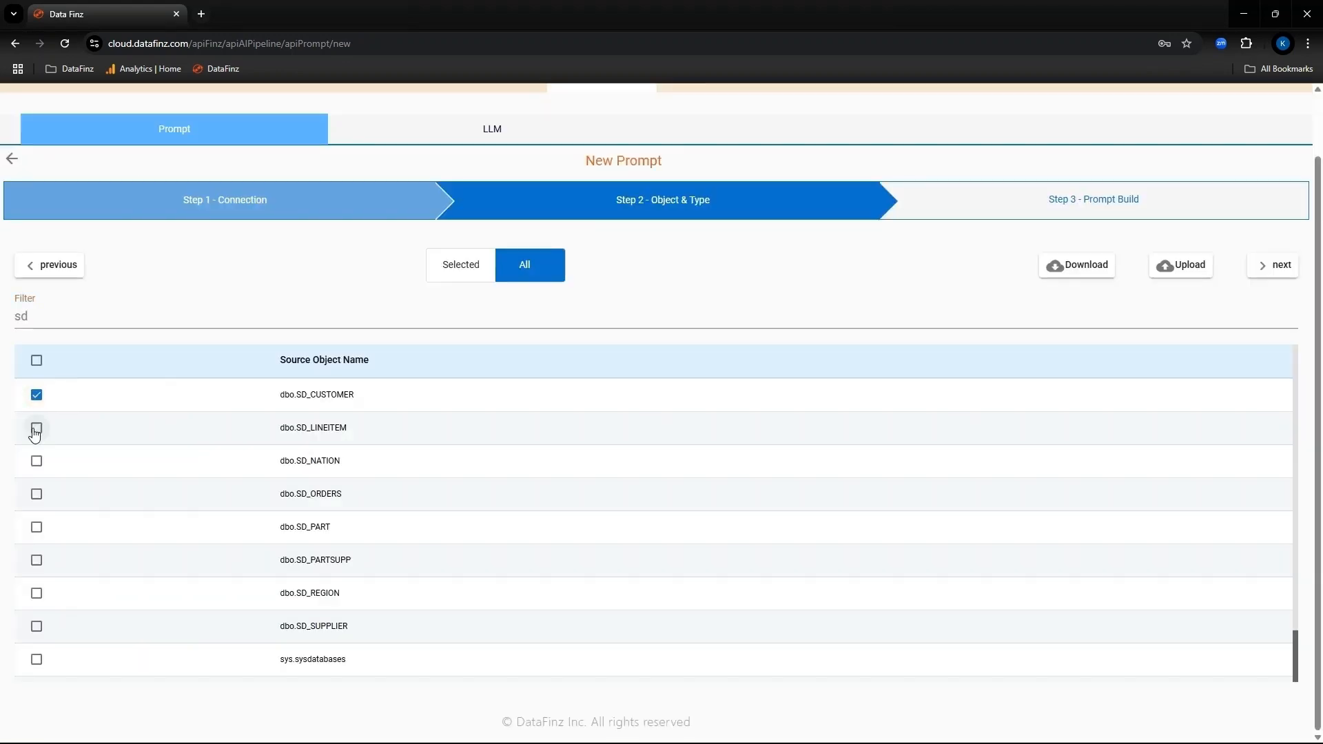
pyautogui.click(37, 428)
pyautogui.click(37, 461)
pyautogui.click(36, 494)
pyautogui.click(36, 527)
pyautogui.click(37, 560)
pyautogui.click(37, 593)
pyautogui.click(36, 627)
pyautogui.click(461, 265)
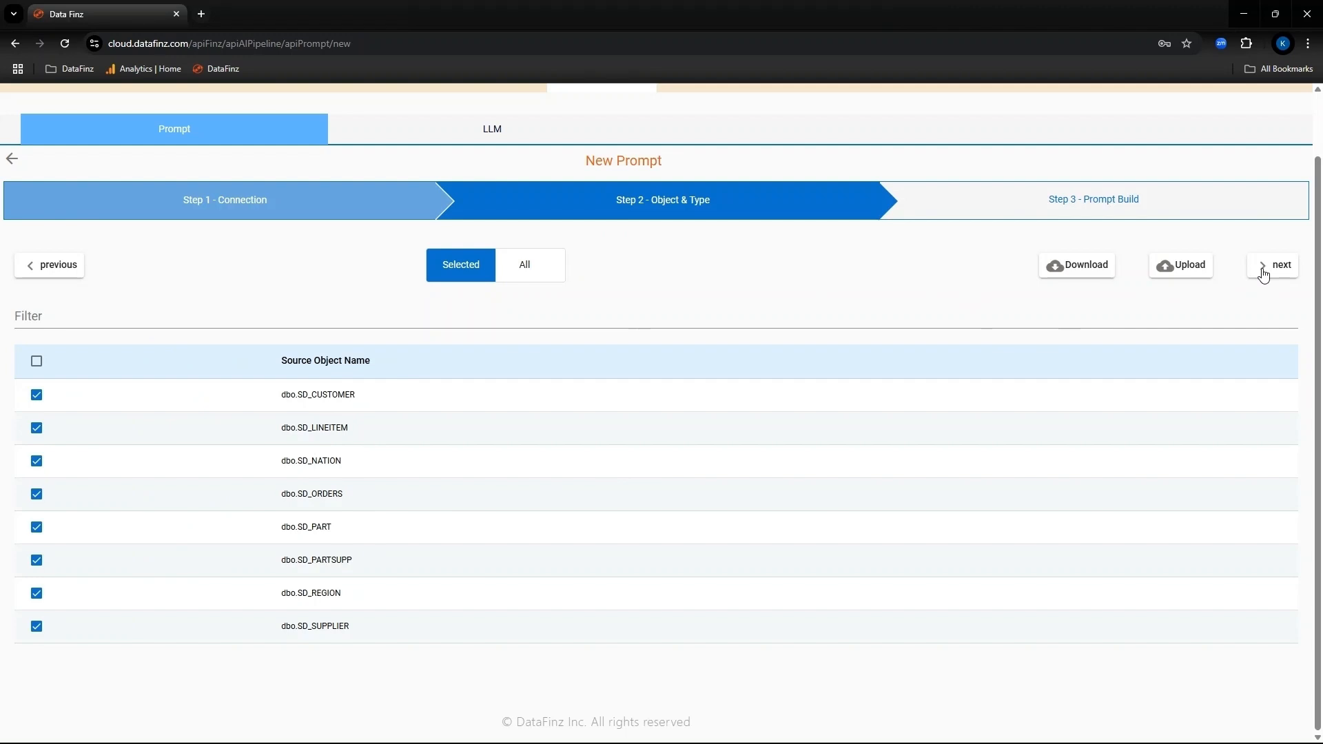
# Continue to the prompt build, review the SQL answer for the Sample 10 records question, and finish the sales_data prompt
pyautogui.click(1262, 270)
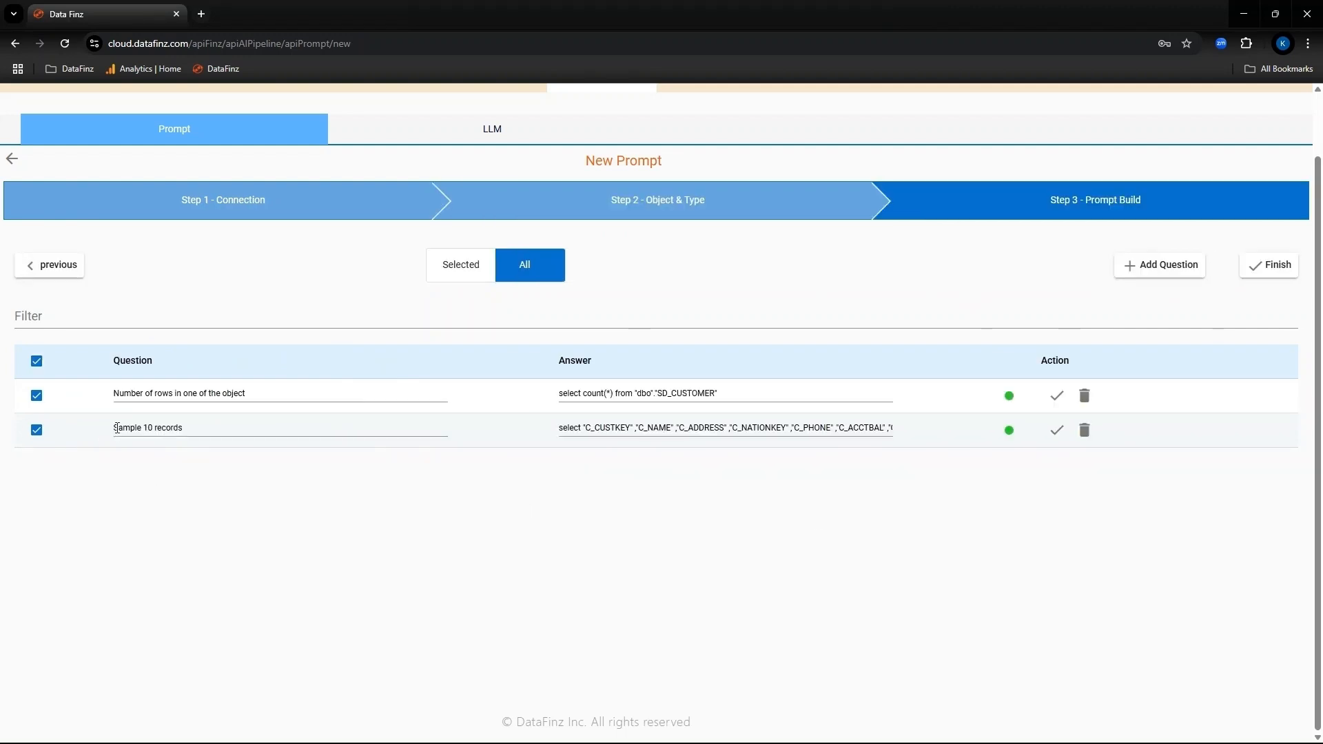
pyautogui.click(822, 429)
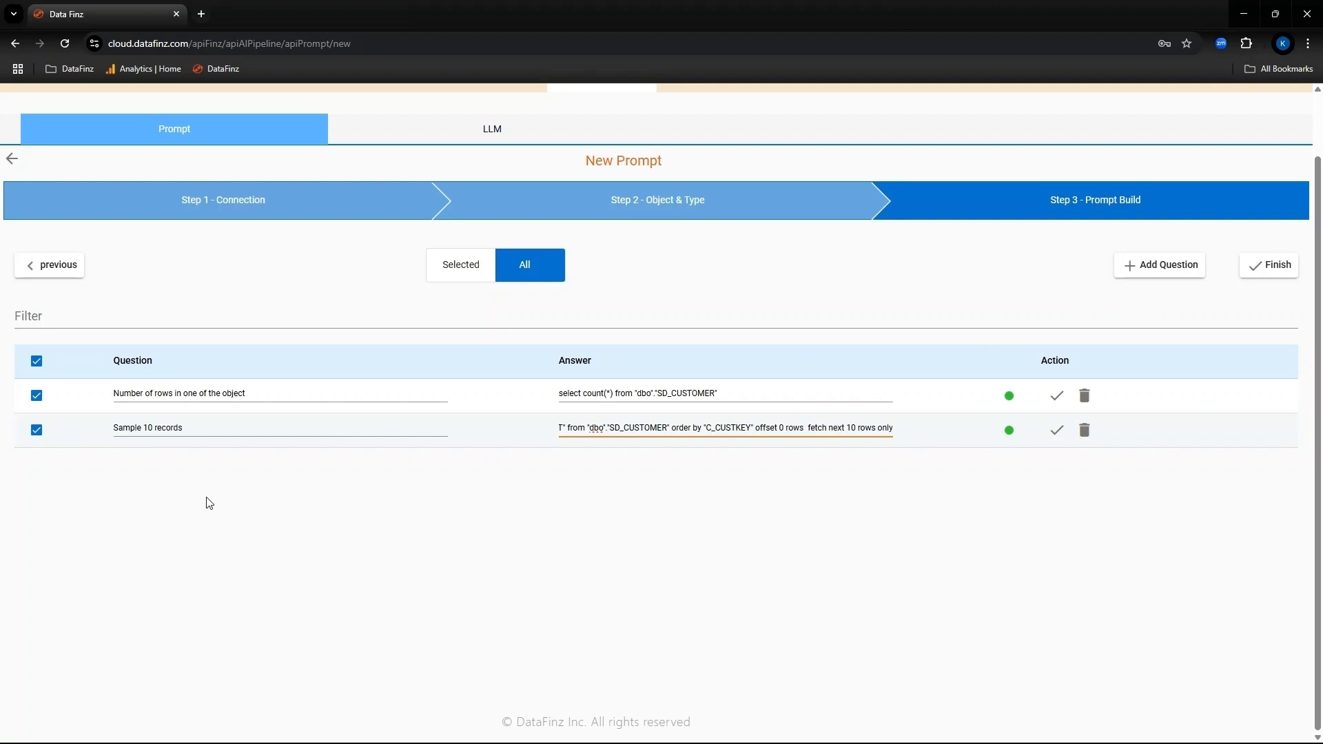
pyautogui.click(1270, 265)
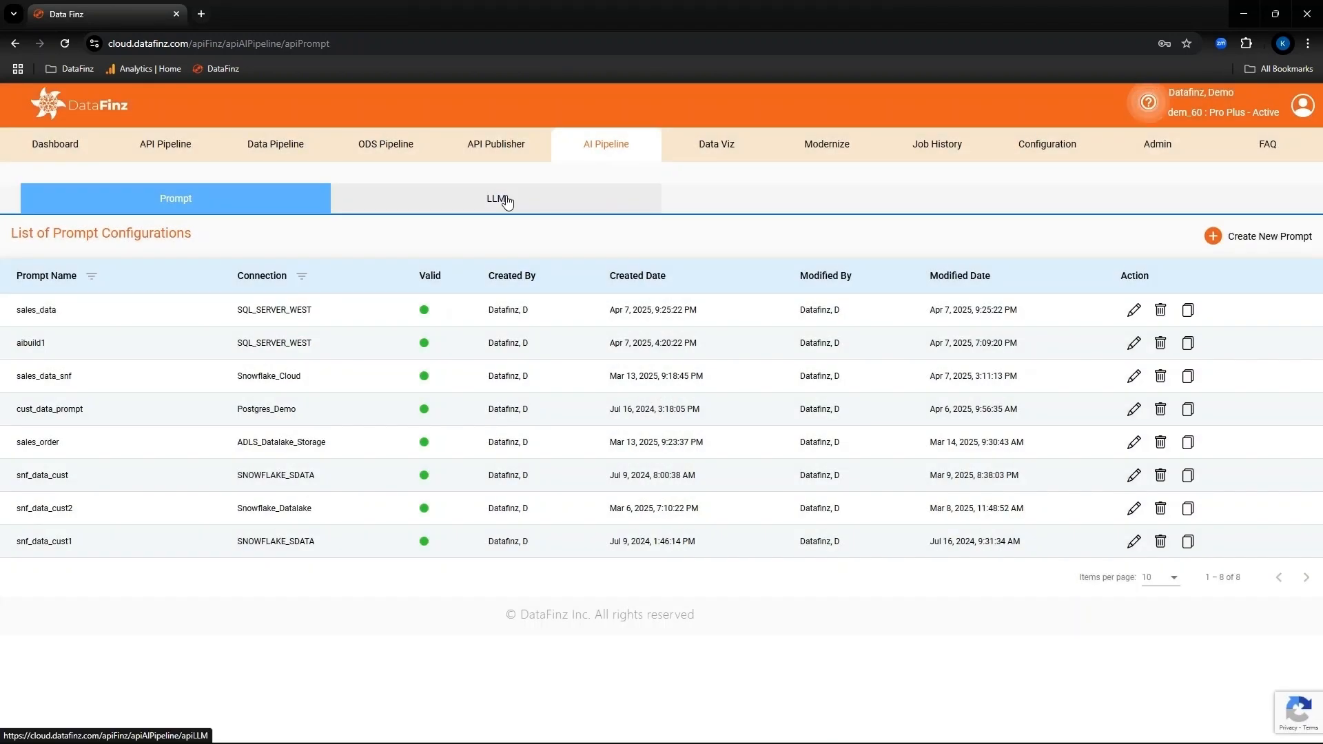
# Create an LLM configuration named sales_data_chatgpt with the sales_data prompt and the OpenAI connection, and continue to the authentication setup
pyautogui.click(508, 201)
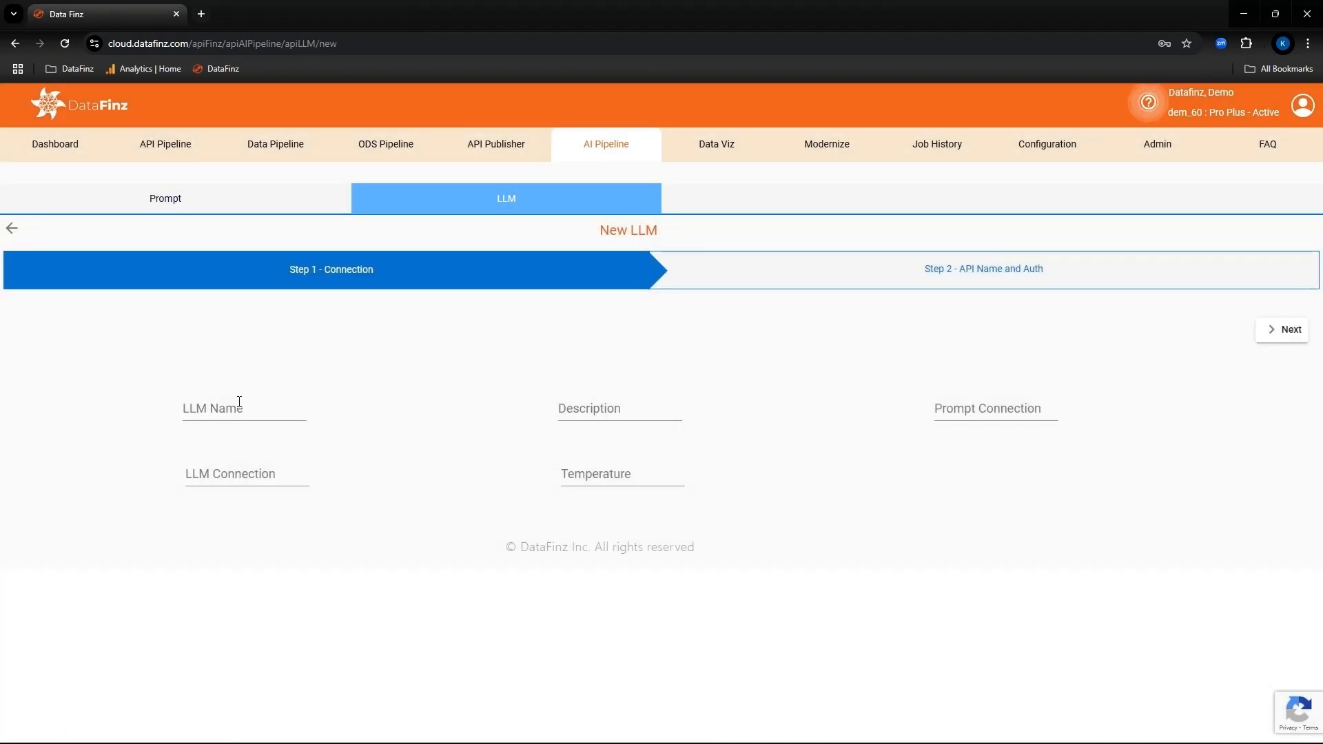
pyautogui.click(236, 408)
pyautogui.write('sales_data_chatgp')
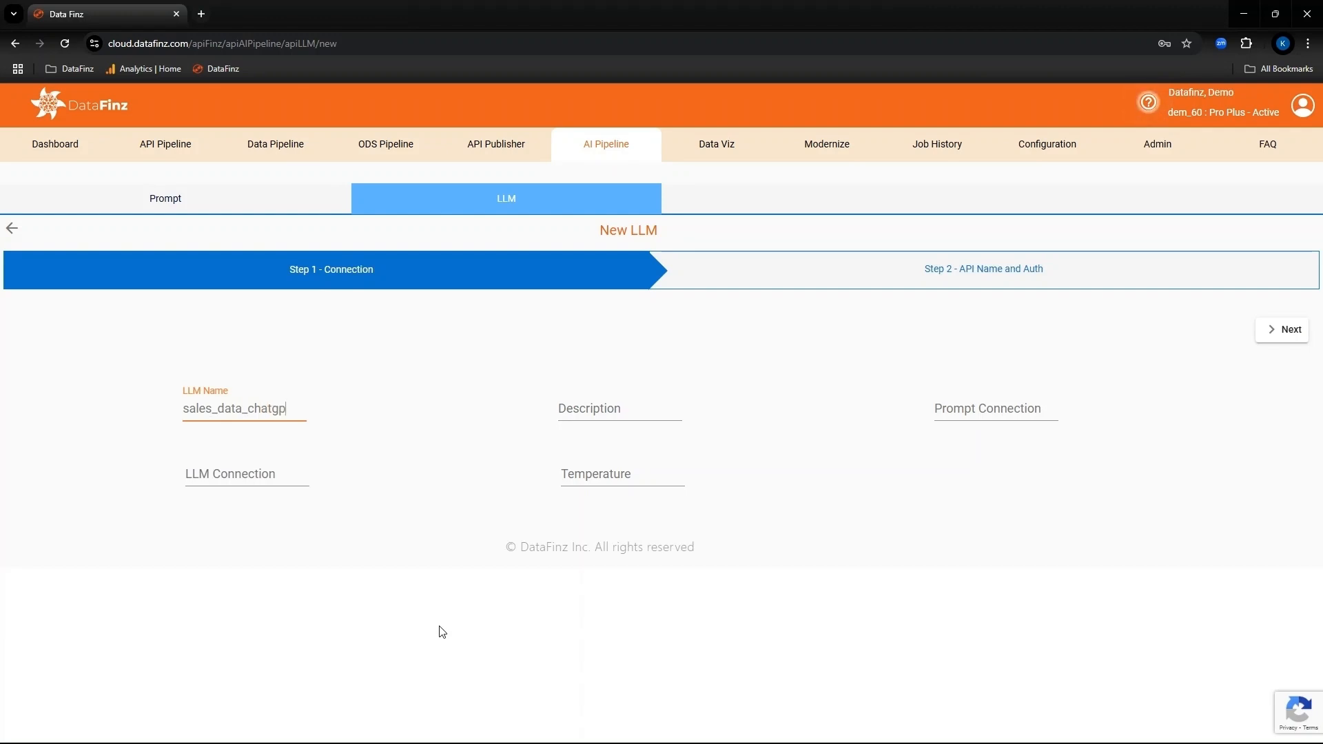
pyautogui.write('t')
pyautogui.click(996, 410)
pyautogui.click(949, 451)
pyautogui.click(295, 475)
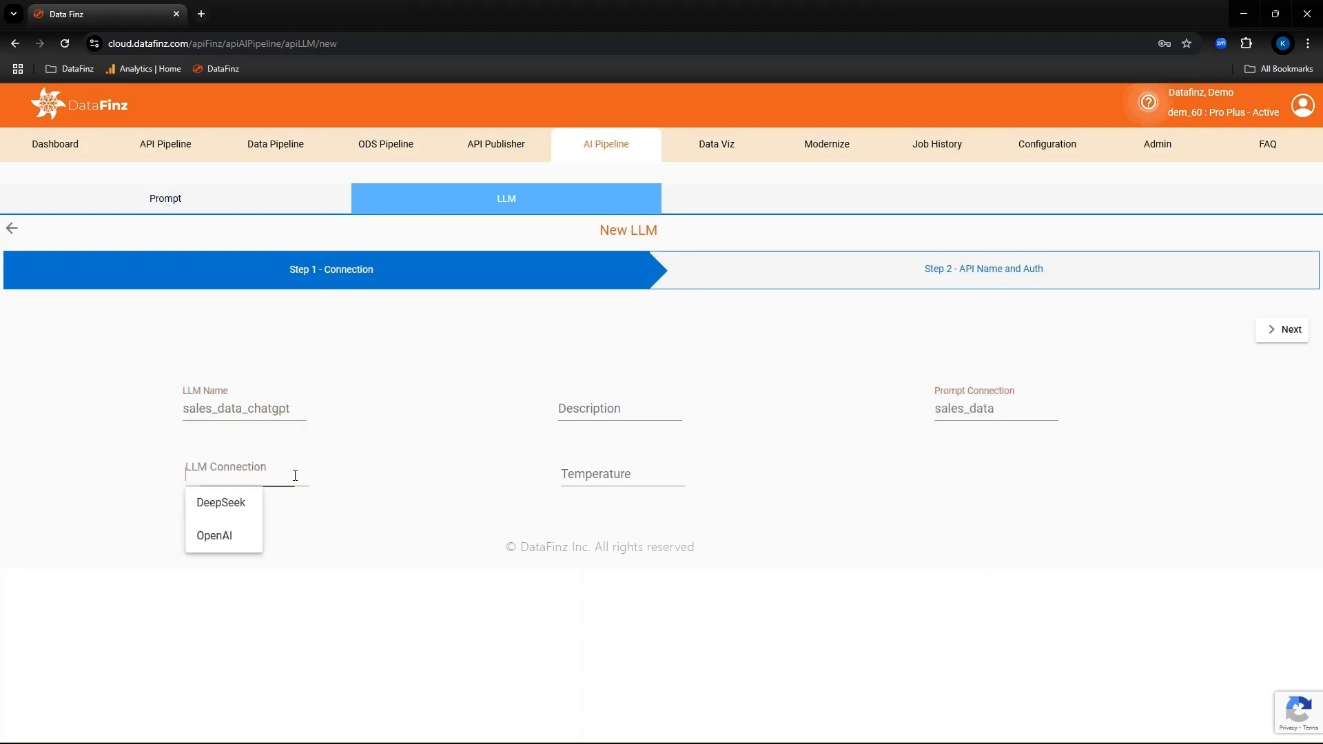
pyautogui.click(228, 536)
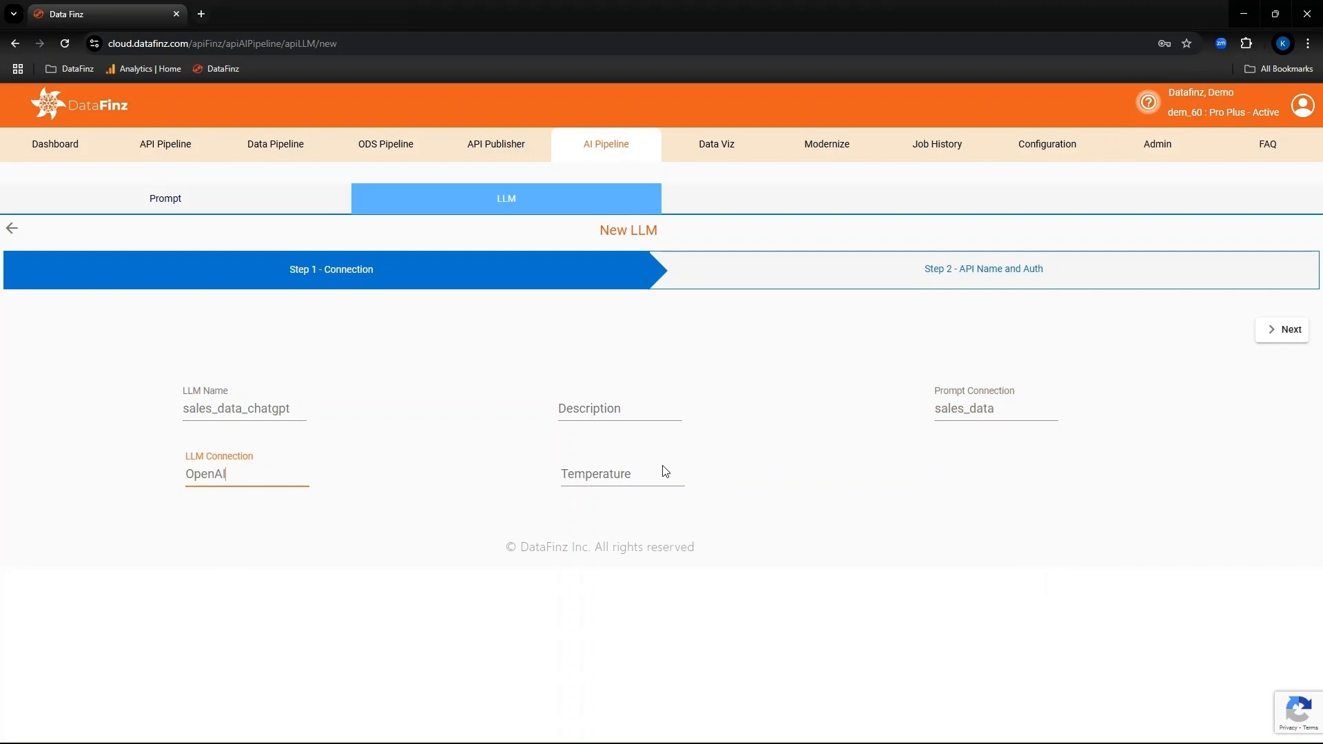
pyautogui.click(1284, 330)
# Set the authentication to Basic Auth with user name Datafinz and the auth password, and finish the sales_data_chatgpt configuration
pyautogui.click(286, 387)
pyautogui.click(274, 422)
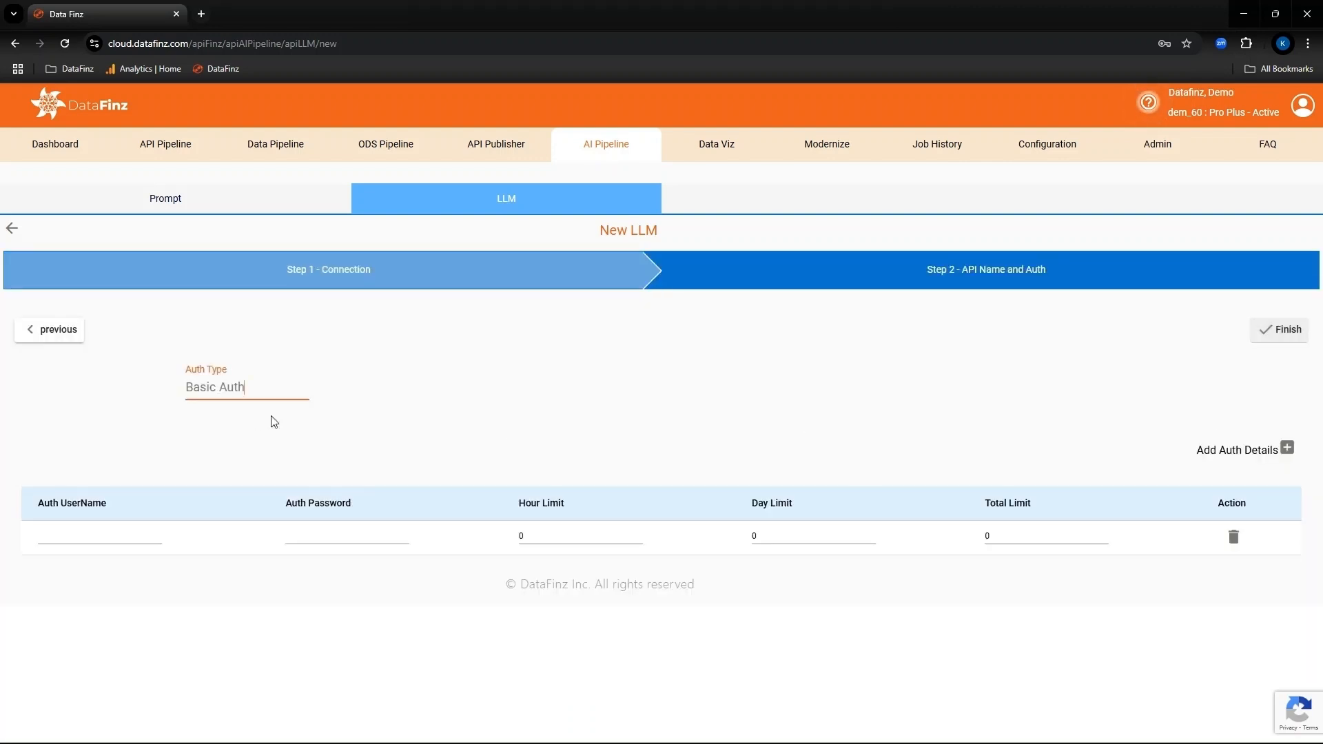
pyautogui.tripleClick(133, 537)
pyautogui.write('Datafinz')
pyautogui.tripleClick(366, 536)
pyautogui.write('••••••••')
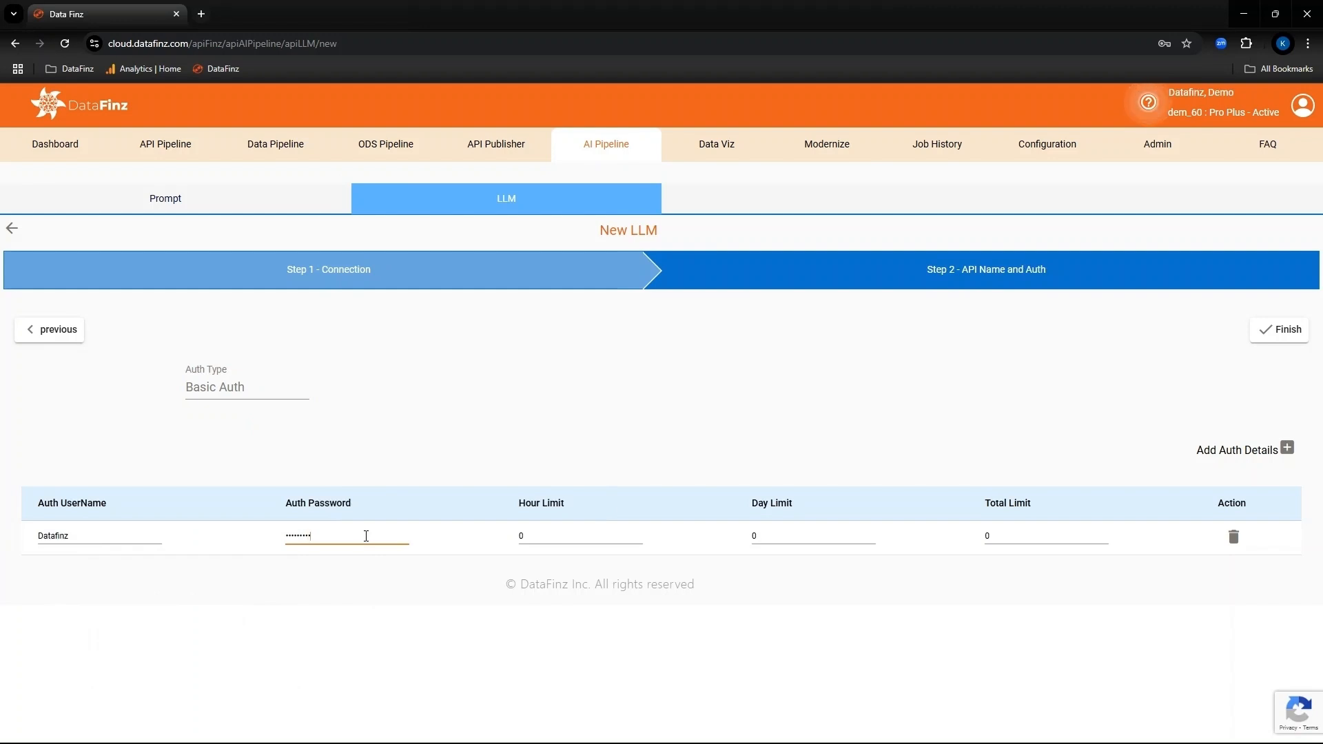
pyautogui.click(1283, 330)
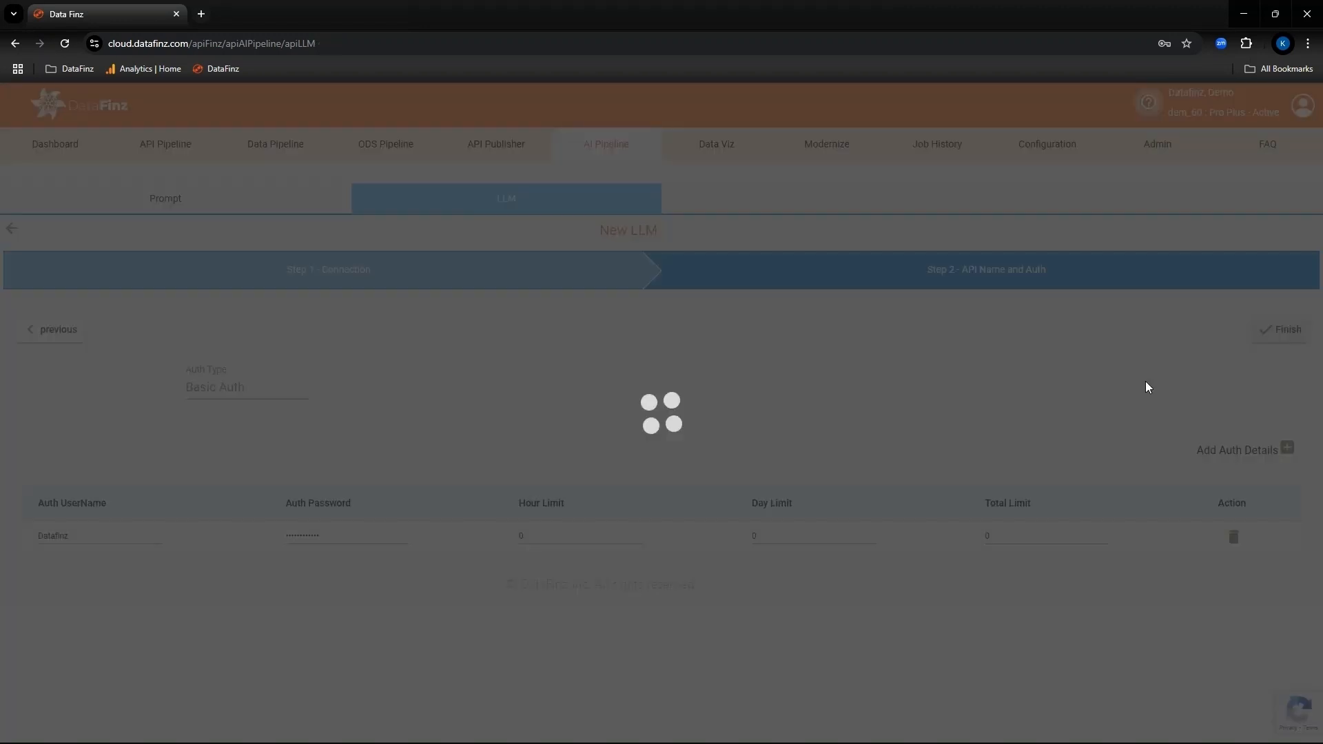
# Create an LLM configuration named sales_data_deepseek with the sales_data prompt and the DeepSeek connection, and continue to the authentication setup
pyautogui.click(1240, 238)
pyautogui.click(290, 403)
pyautogui.write('sales_data_deepseek')
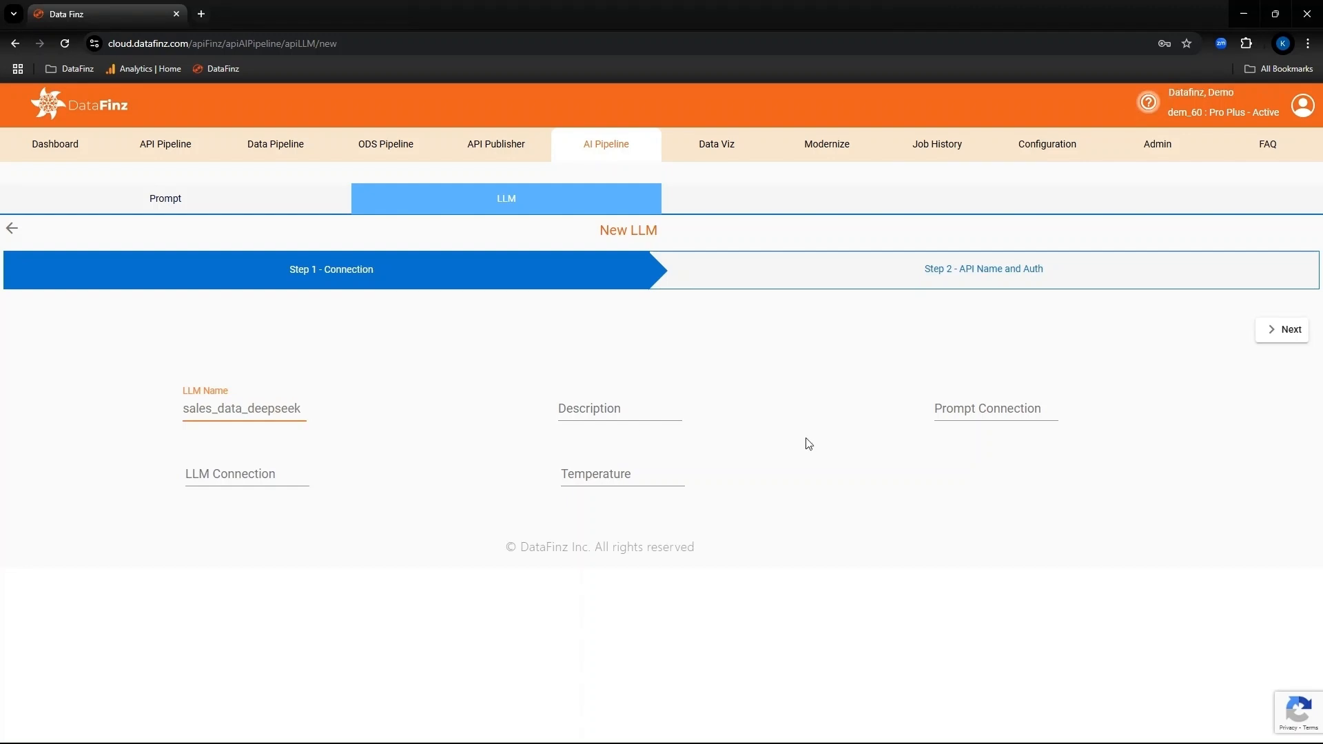
pyautogui.click(980, 409)
pyautogui.click(968, 452)
pyautogui.click(293, 479)
pyautogui.click(259, 504)
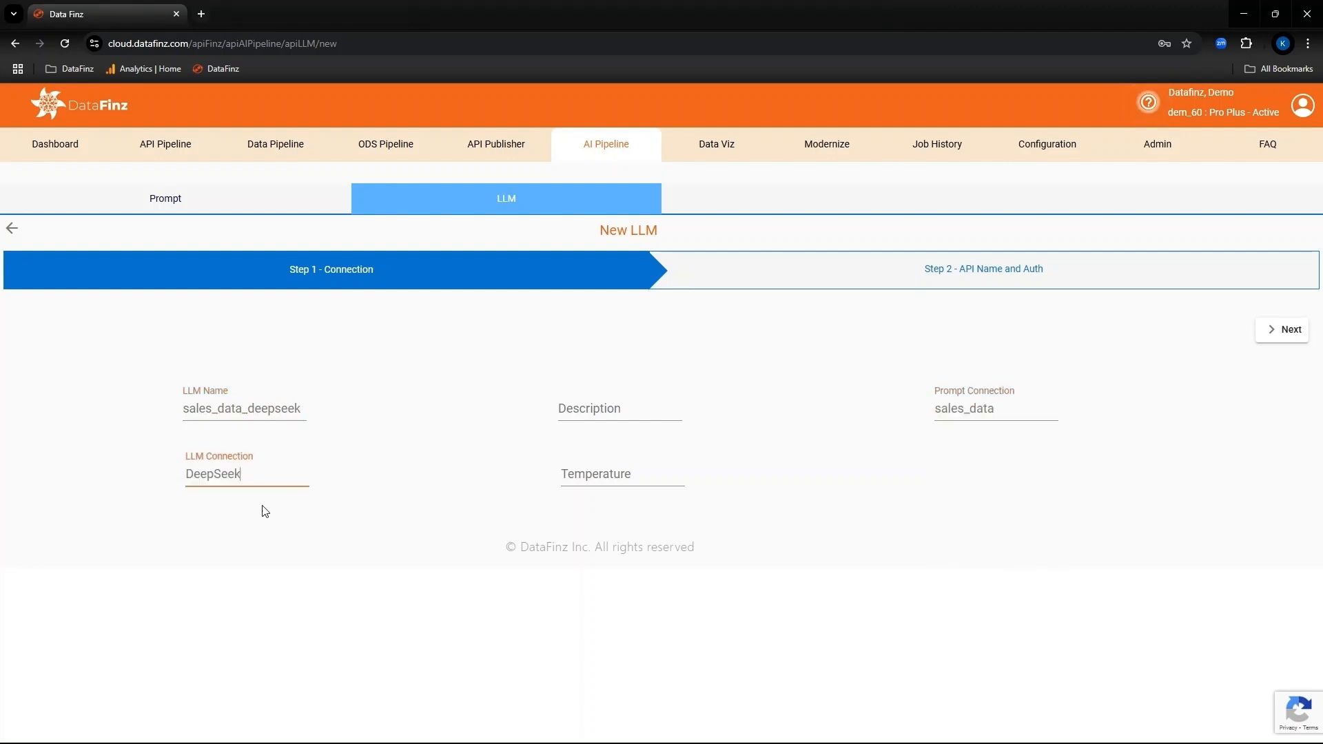
pyautogui.click(1291, 331)
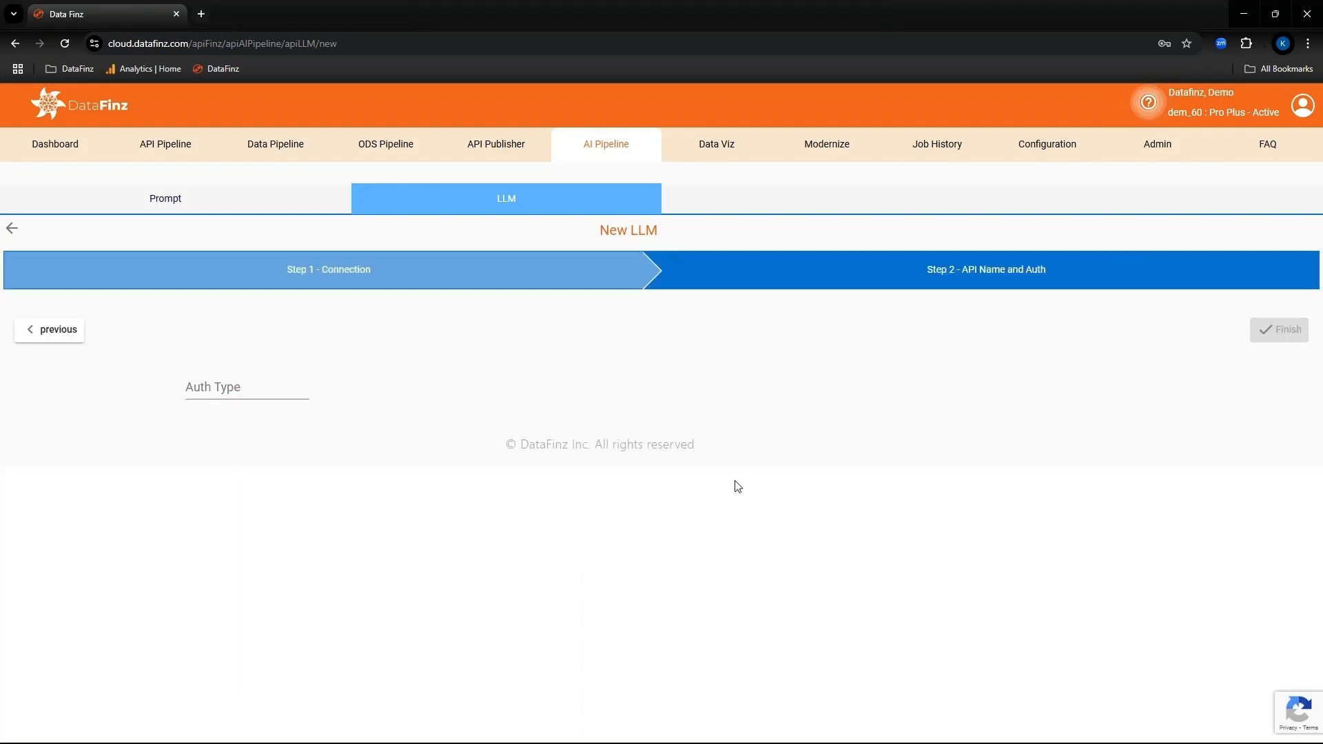
# Set the authentication type to No Auth and finish the sales_data_deepseek configuration
pyautogui.click(247, 386)
pyautogui.click(229, 480)
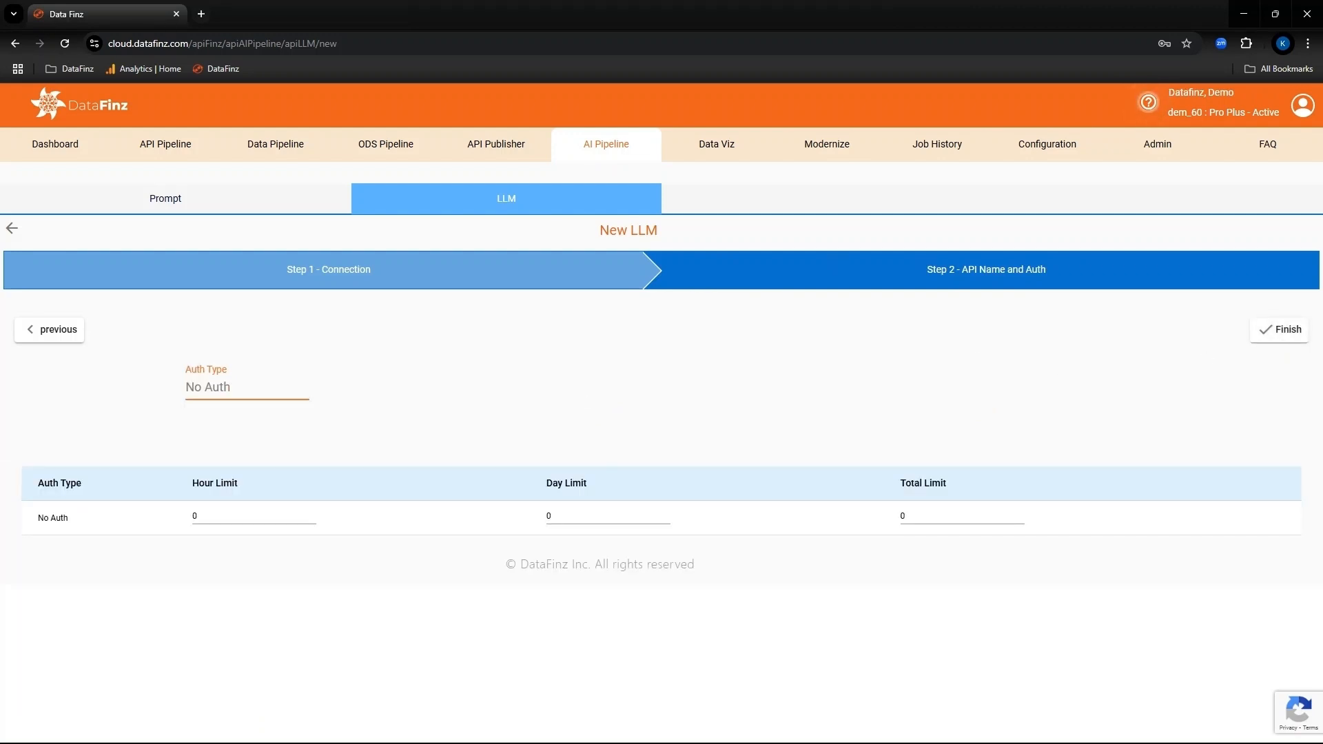
pyautogui.click(1280, 331)
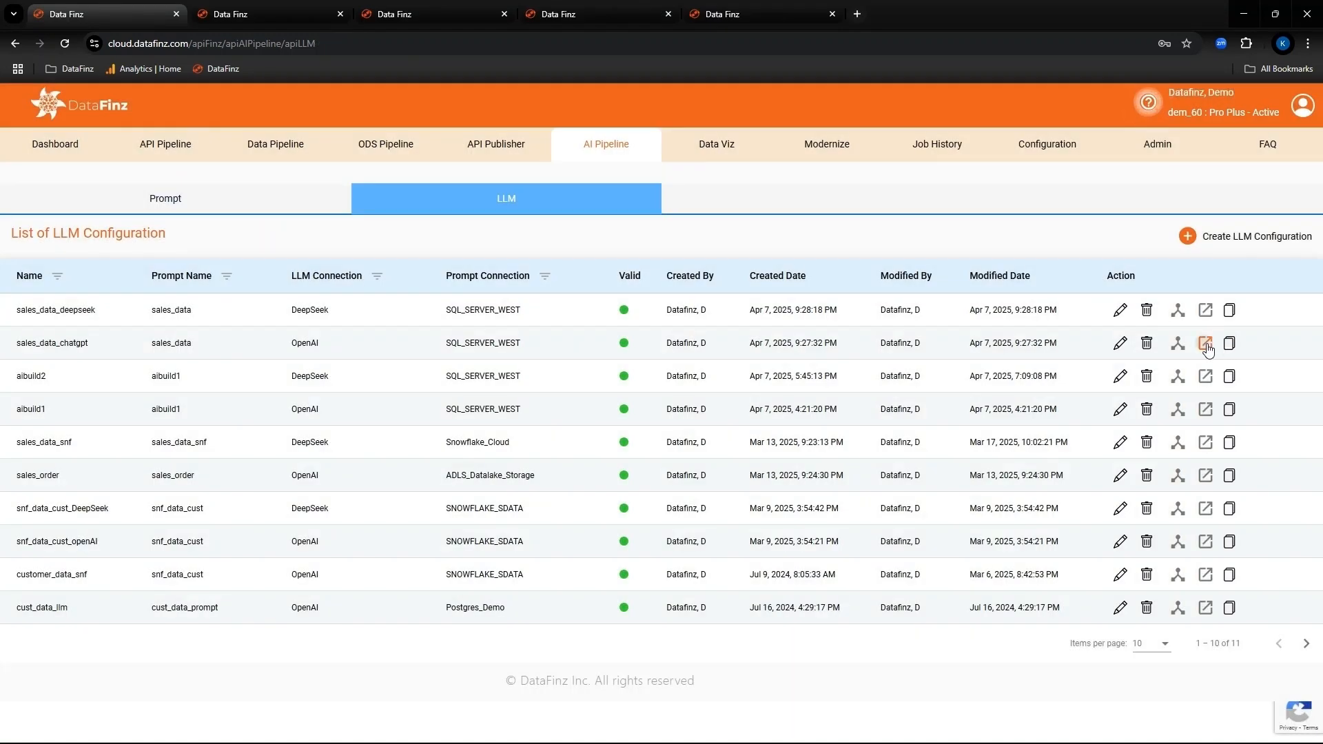
# Open the question page of the sales_data_chatgpt LLM and authenticate with user name Datafinz and the auth password
pyautogui.click(1206, 345)
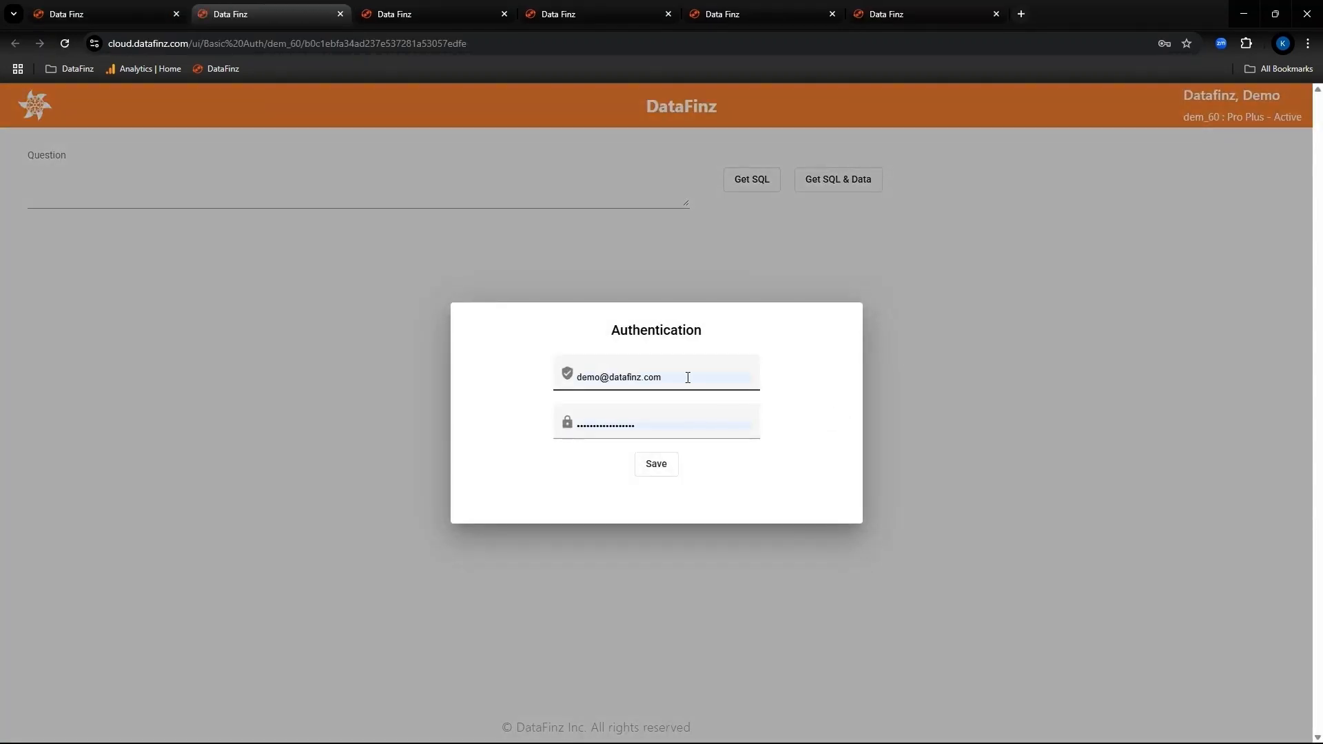
pyautogui.click(688, 378)
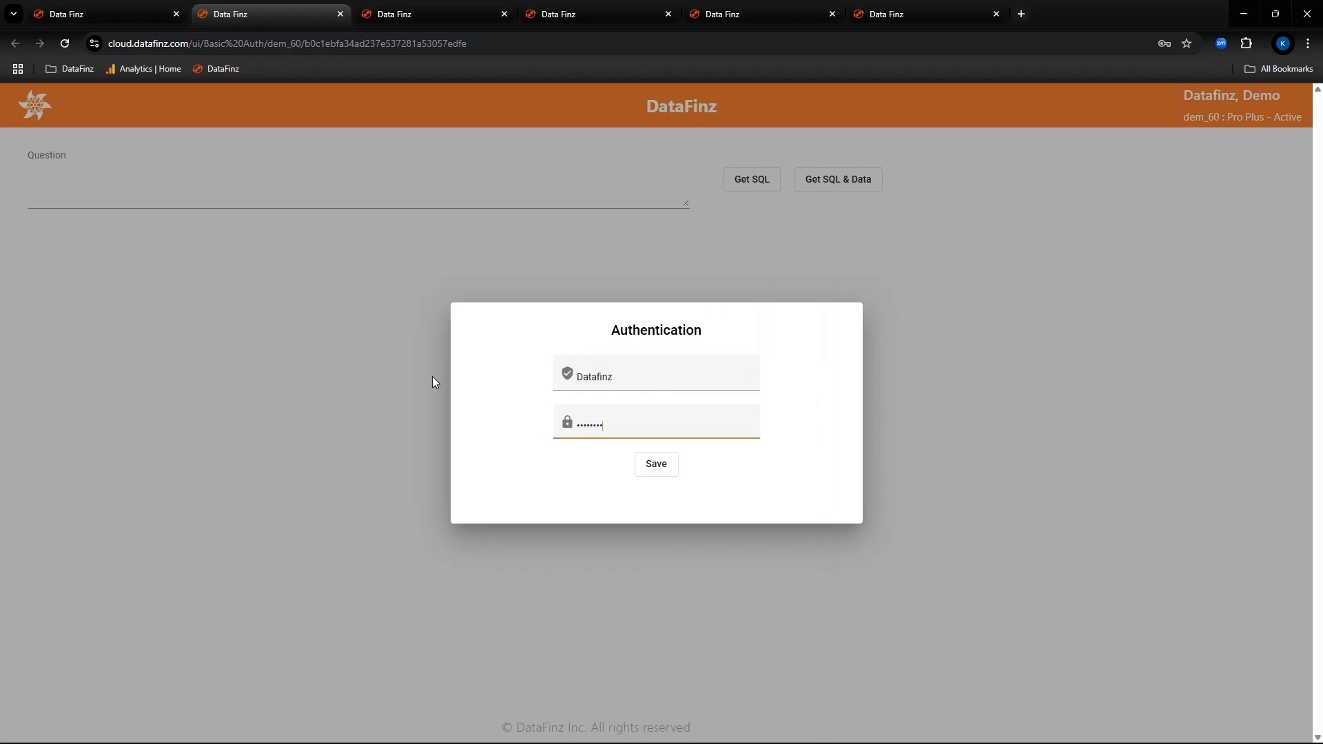
pyautogui.click(660, 465)
# Get the SQL and data for the question "top 5 customer have sold most products", and view the LLM's getSqlAndData API call
pyautogui.click(223, 156)
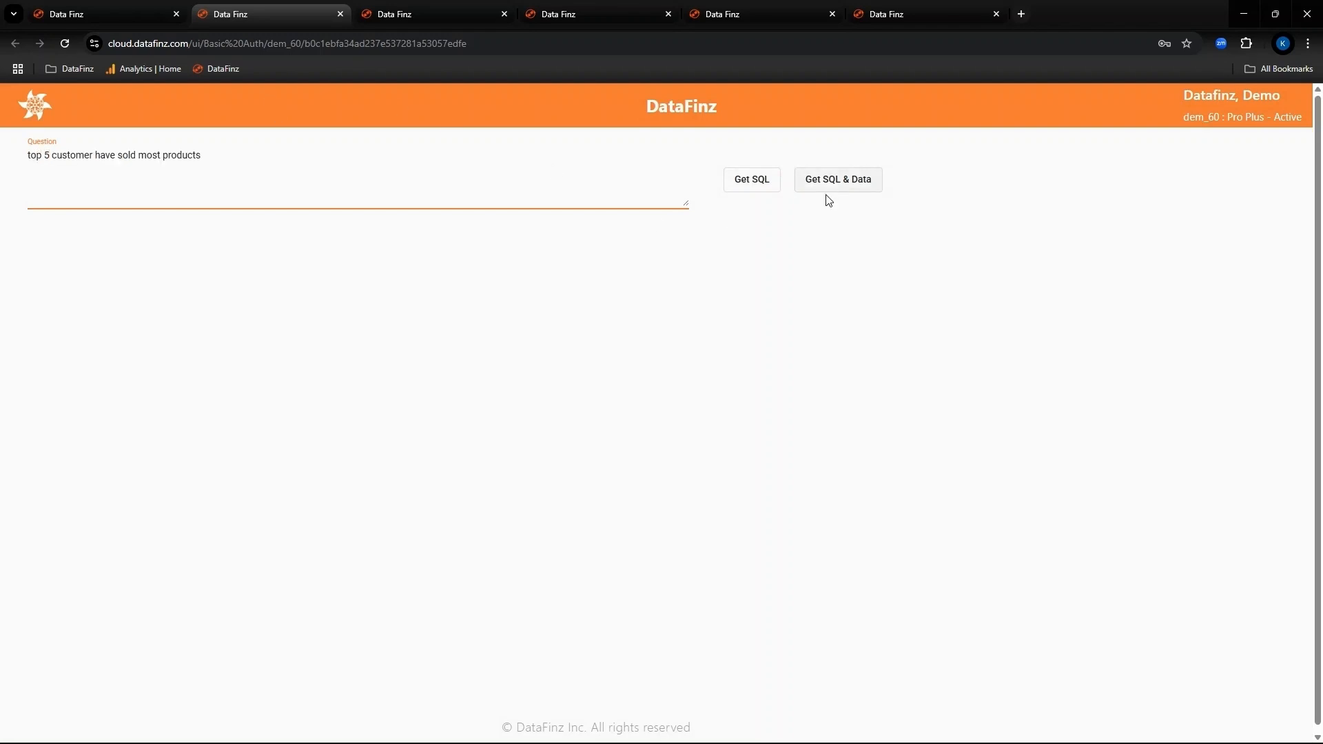
pyautogui.click(836, 180)
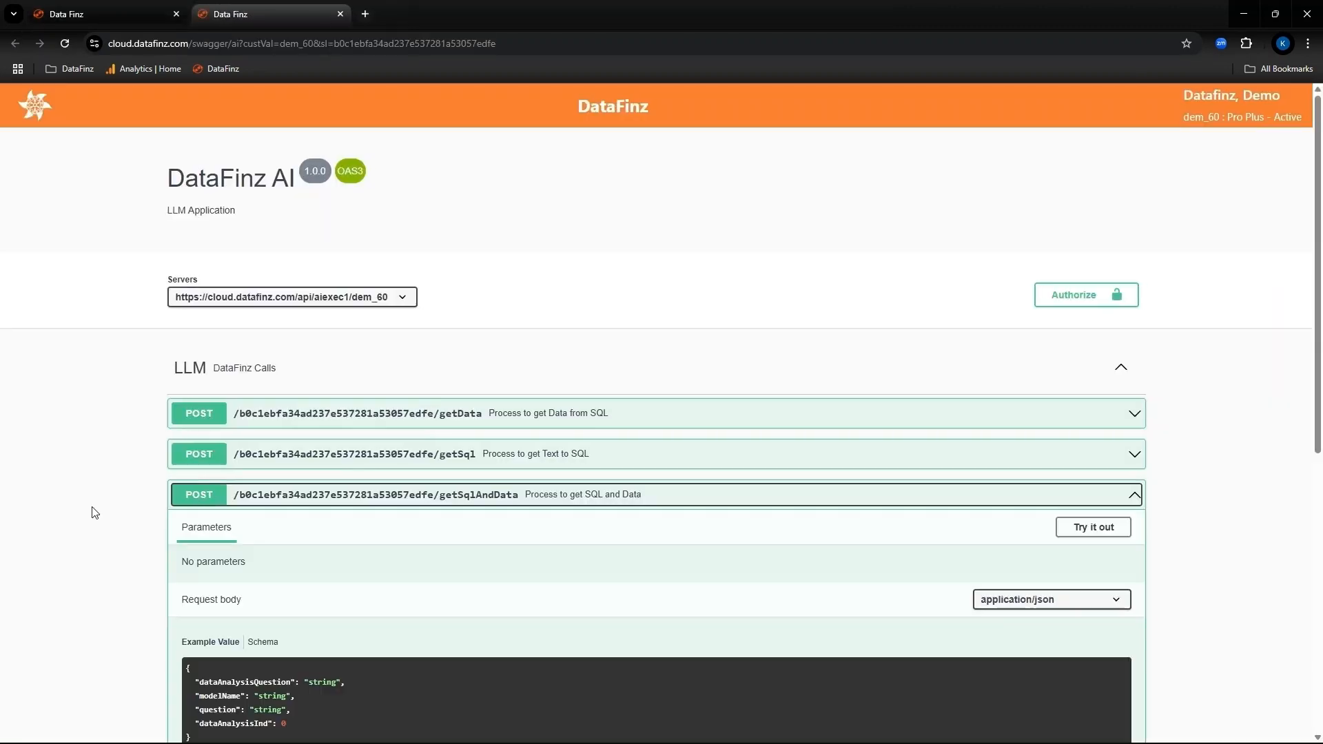
pyautogui.scroll(-1, 92, 510)
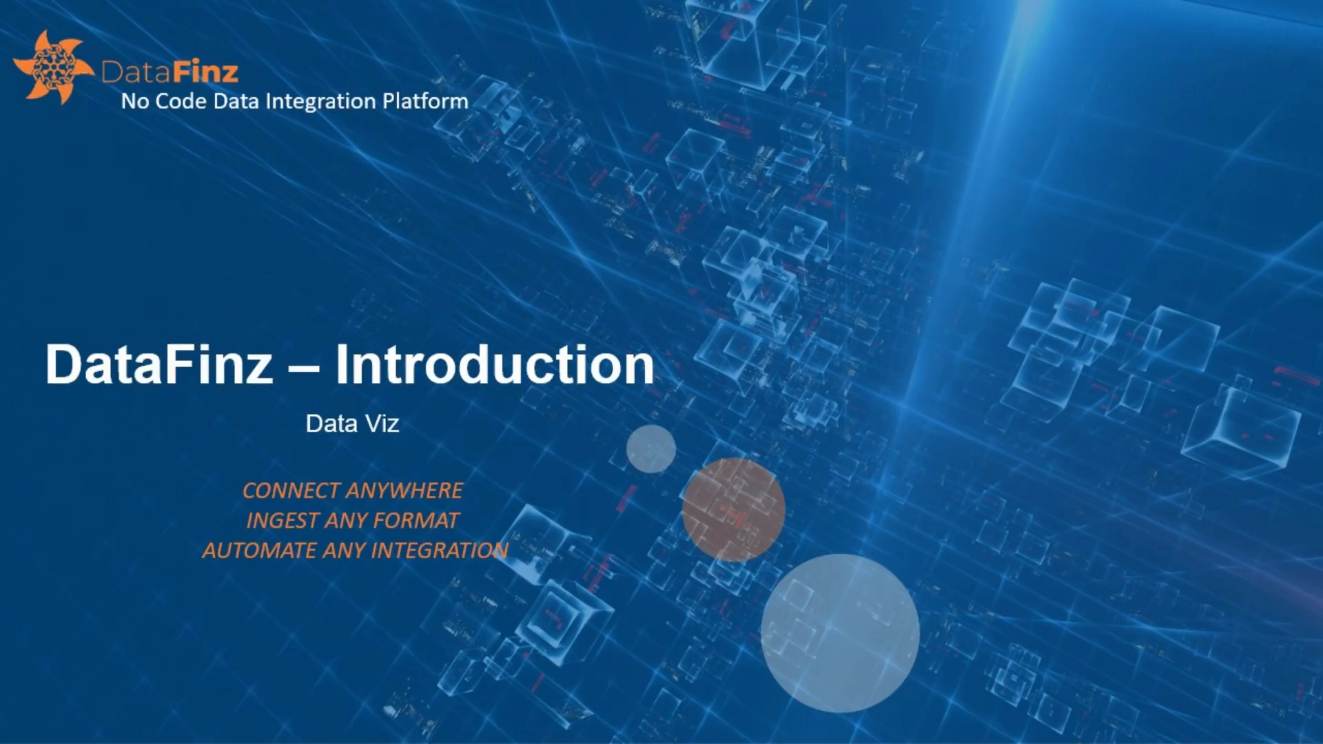
pyautogui.press('Right')
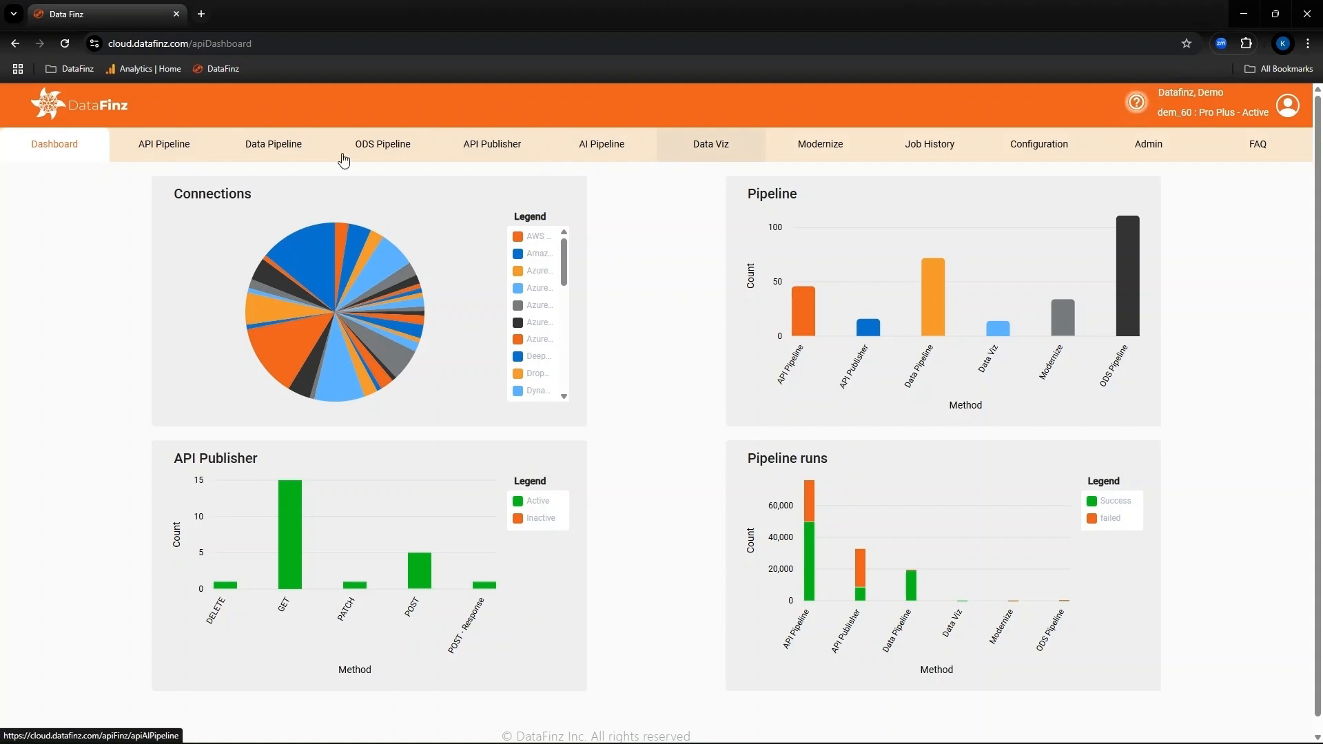
# Generate an Object Viz named sd_line_item on the SQL_SERVER_WEST connection, with object type Object and object dbo.SD_LINEITEM
pyautogui.click(698, 148)
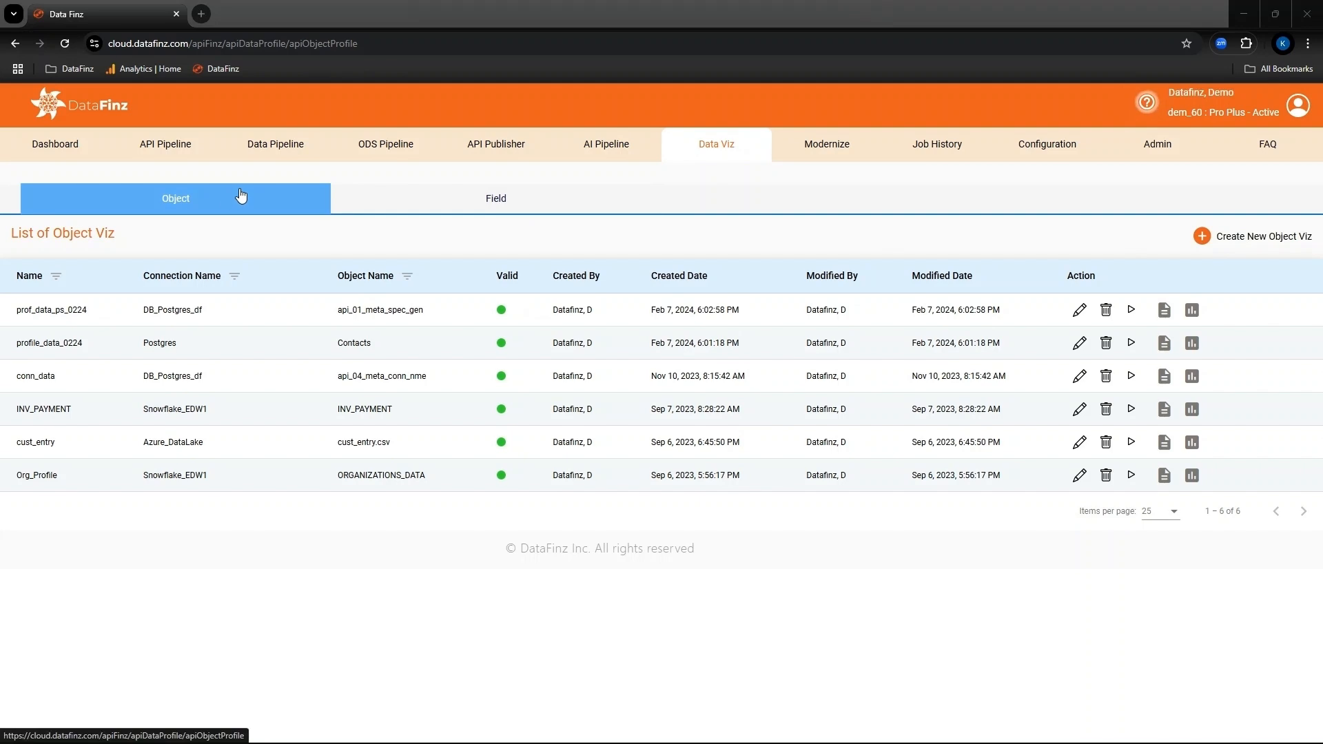
pyautogui.click(1272, 237)
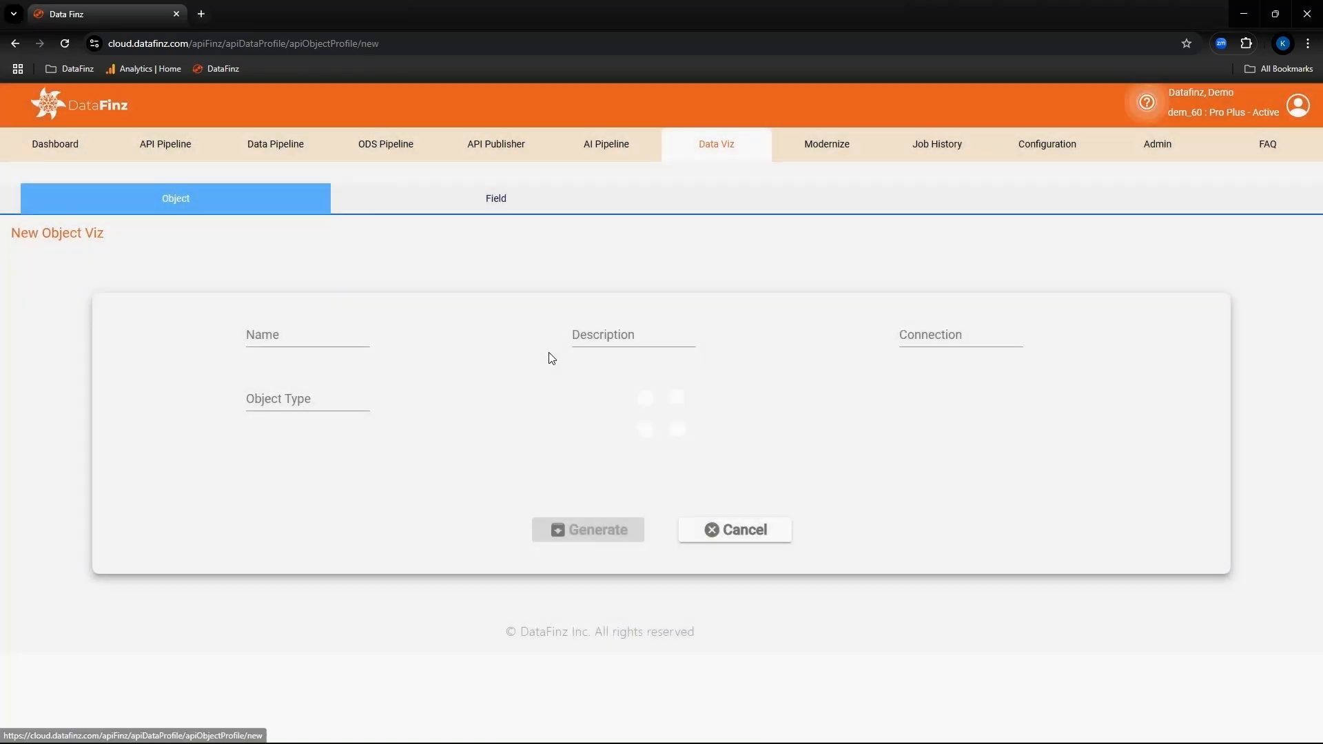
pyautogui.click(299, 333)
pyautogui.write('sd_line_item')
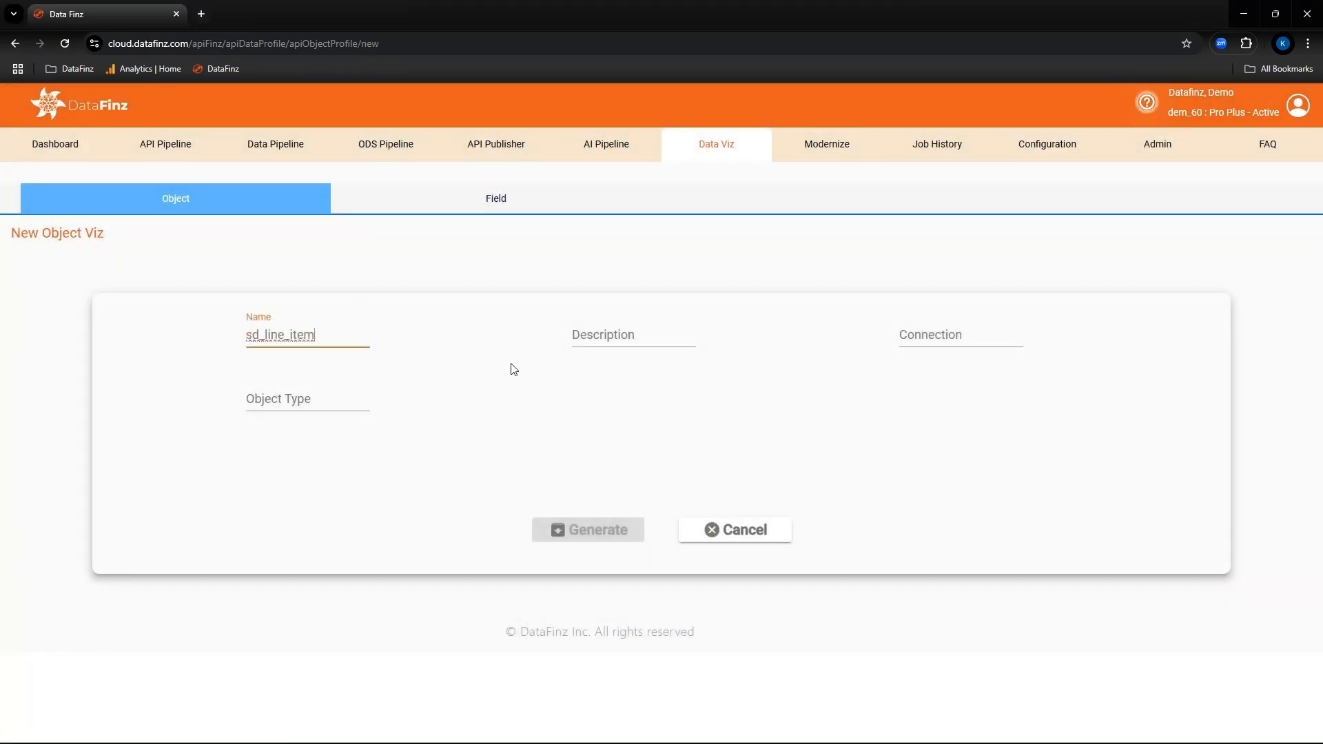
pyautogui.click(913, 338)
pyautogui.click(318, 401)
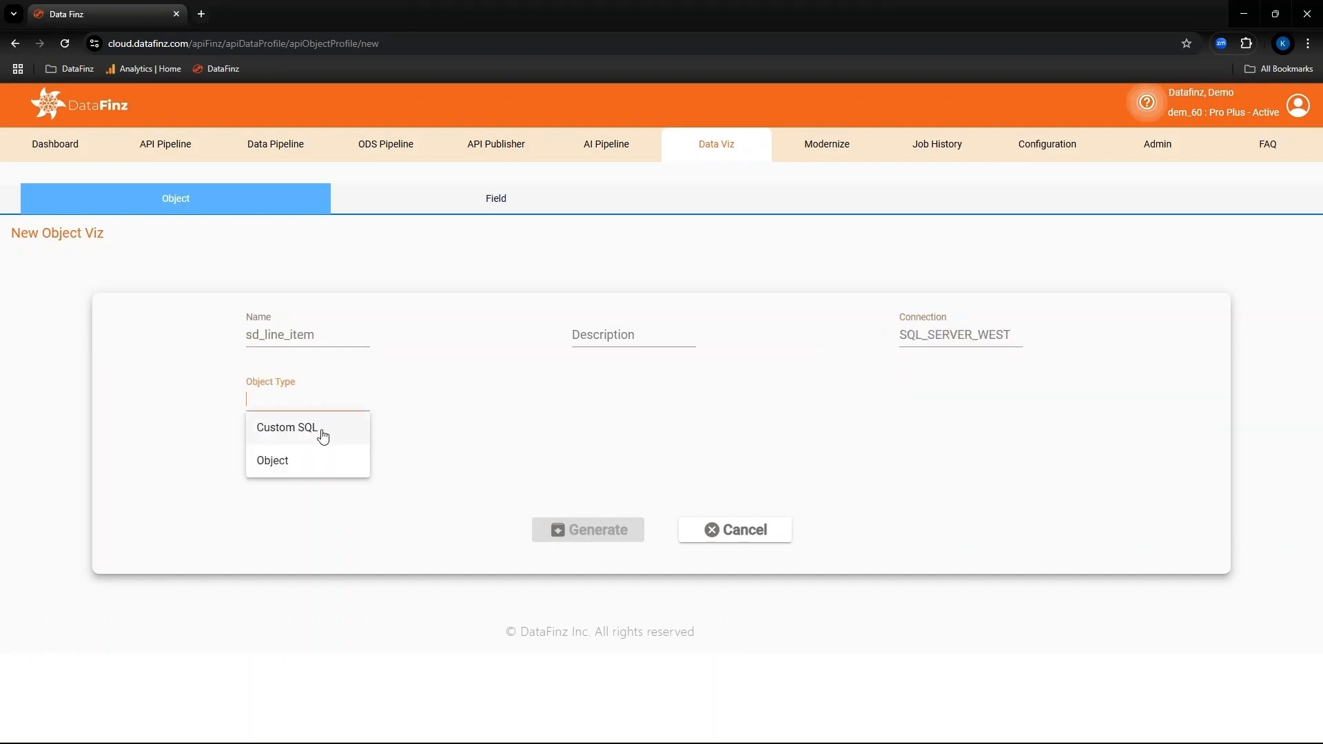
pyautogui.click(304, 461)
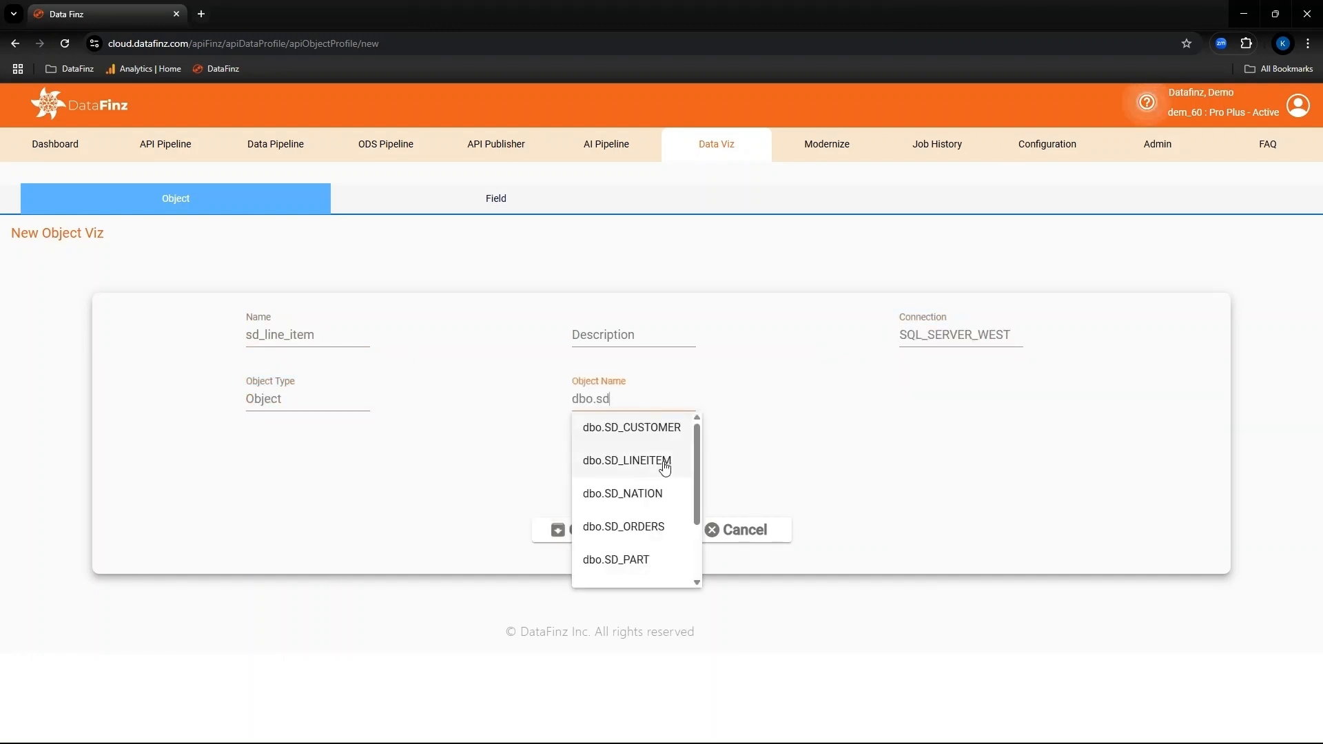
pyautogui.click(666, 467)
pyautogui.click(618, 531)
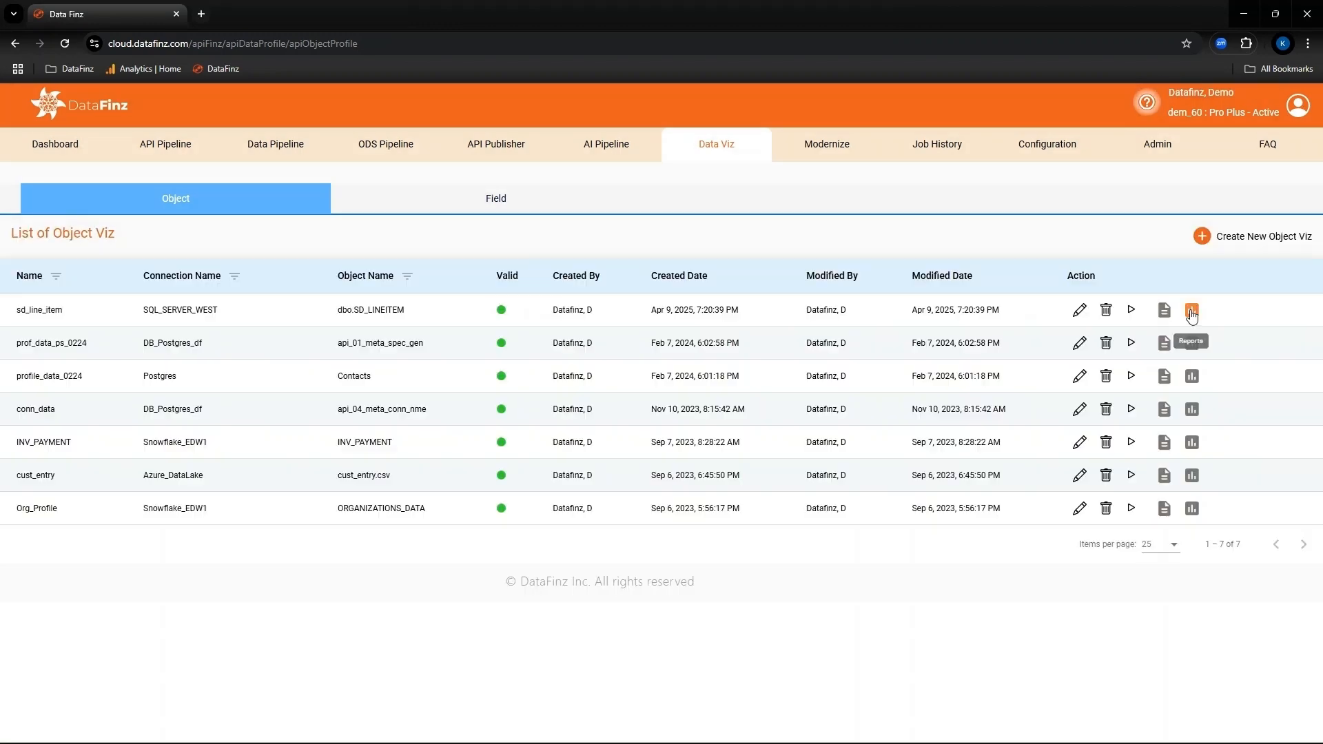
# Open the sd_line_item Object Viz report and examine its object detail, data type, cardinality and nullability charts
pyautogui.click(1193, 314)
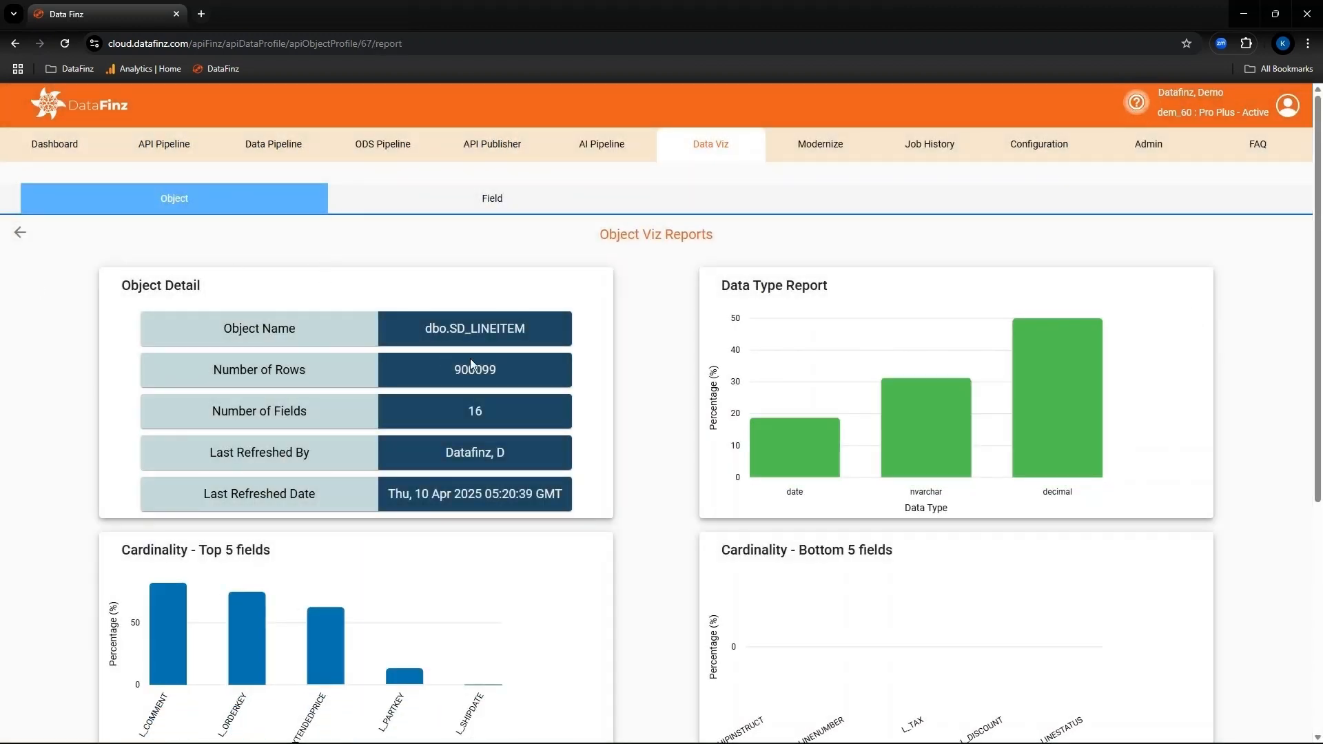
pyautogui.scroll(-1, 792, 358)
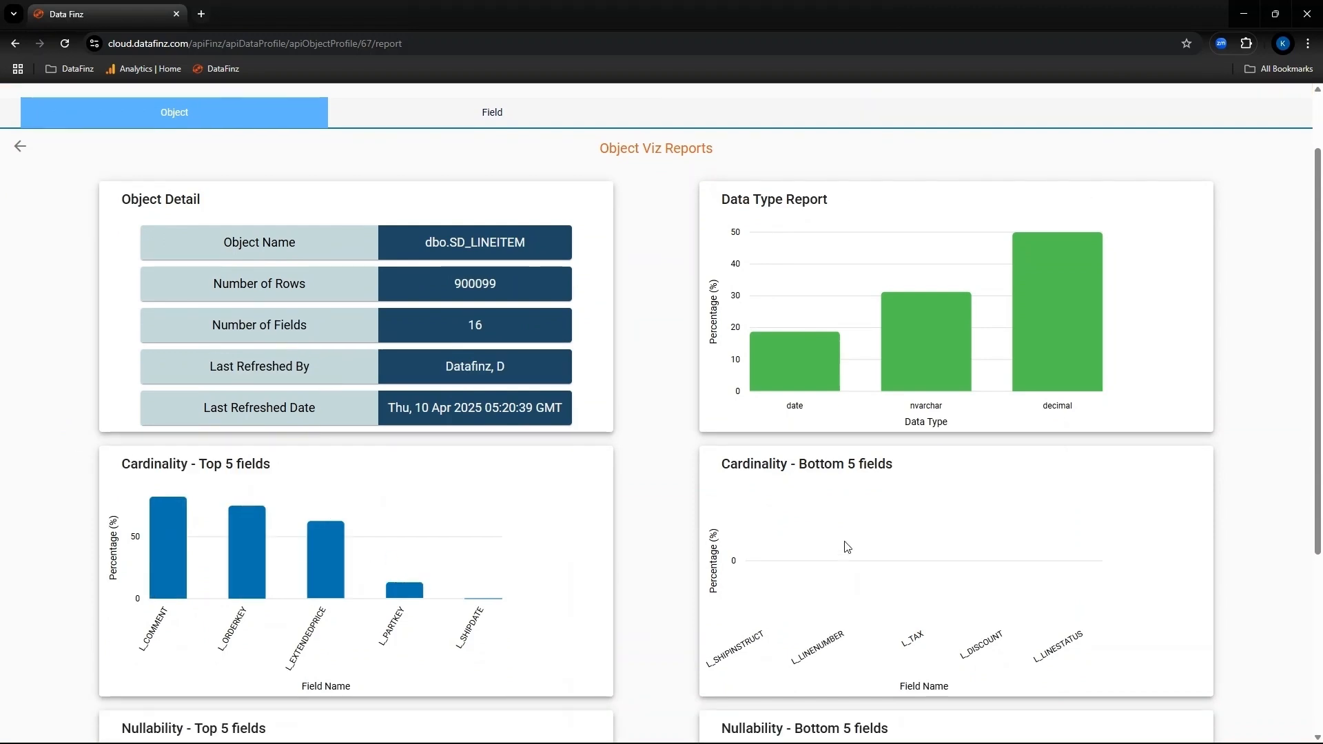
pyautogui.scroll(-4, 825, 567)
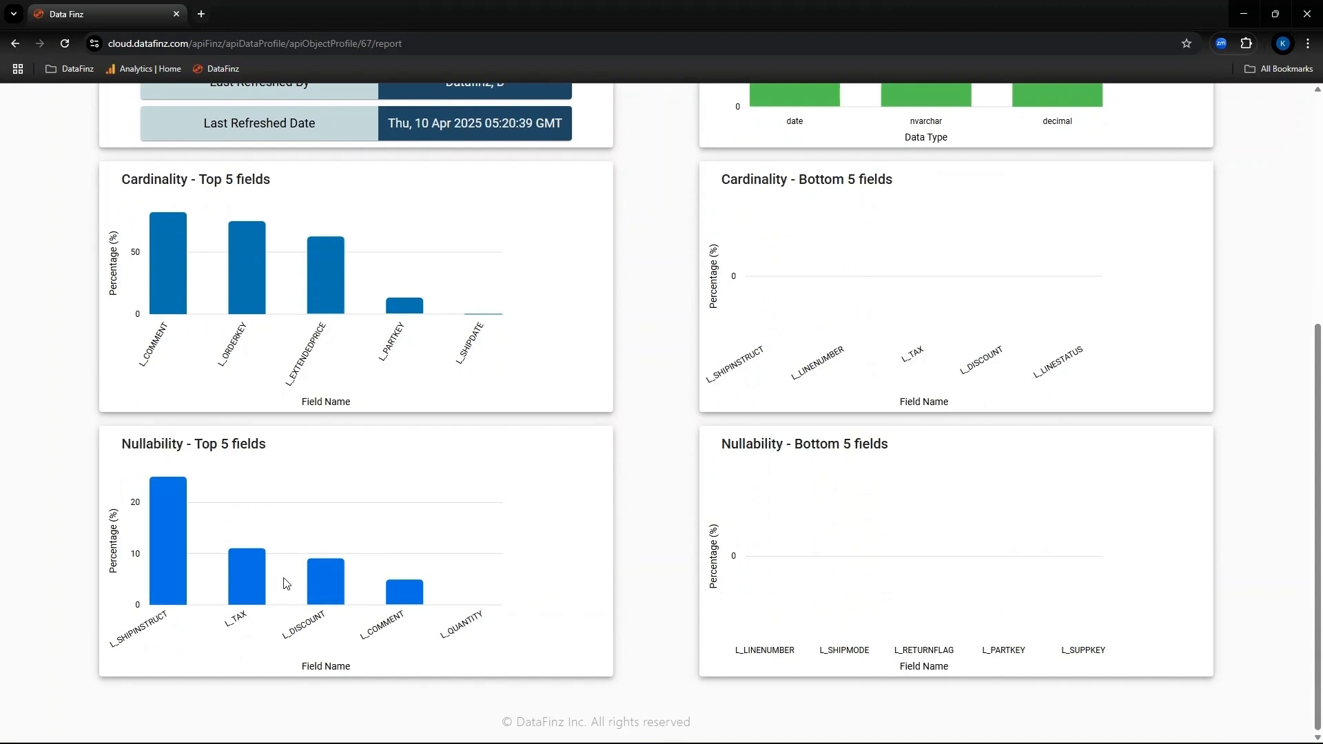
pyautogui.moveTo(257, 587)
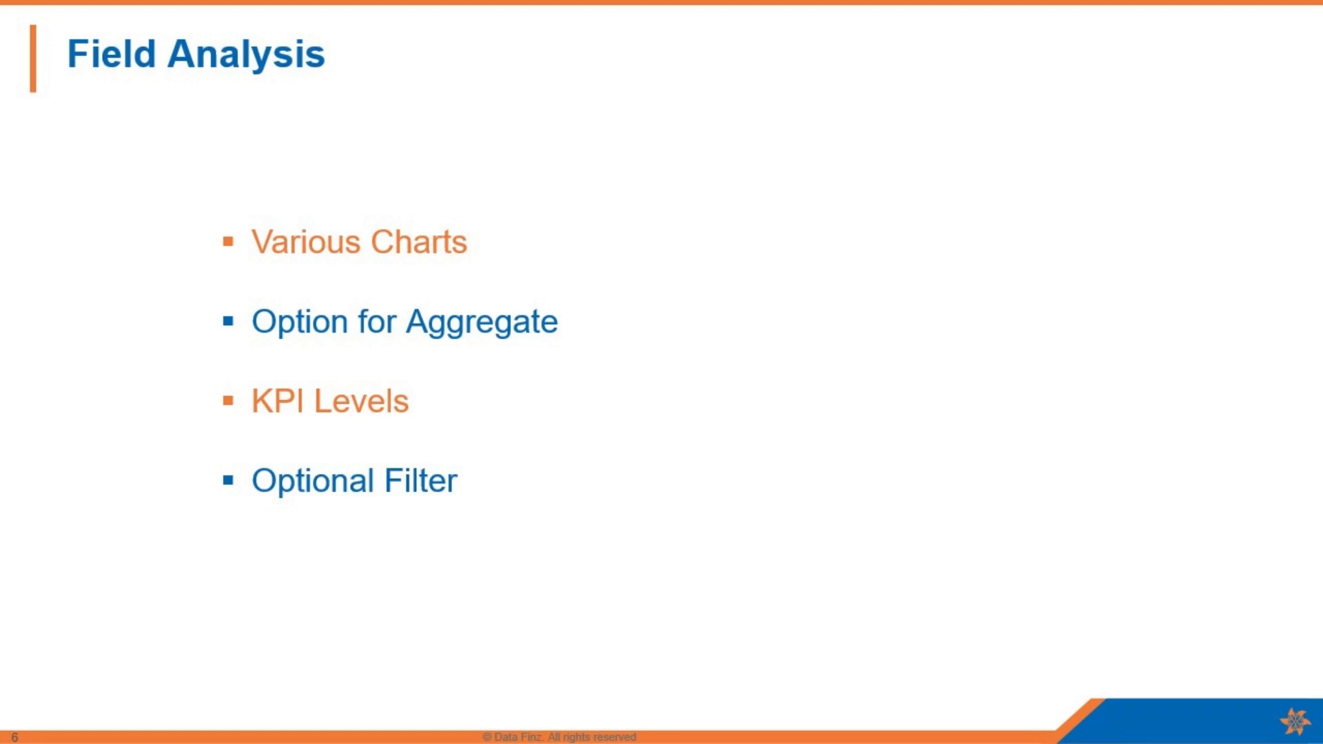
pyautogui.press('Right')
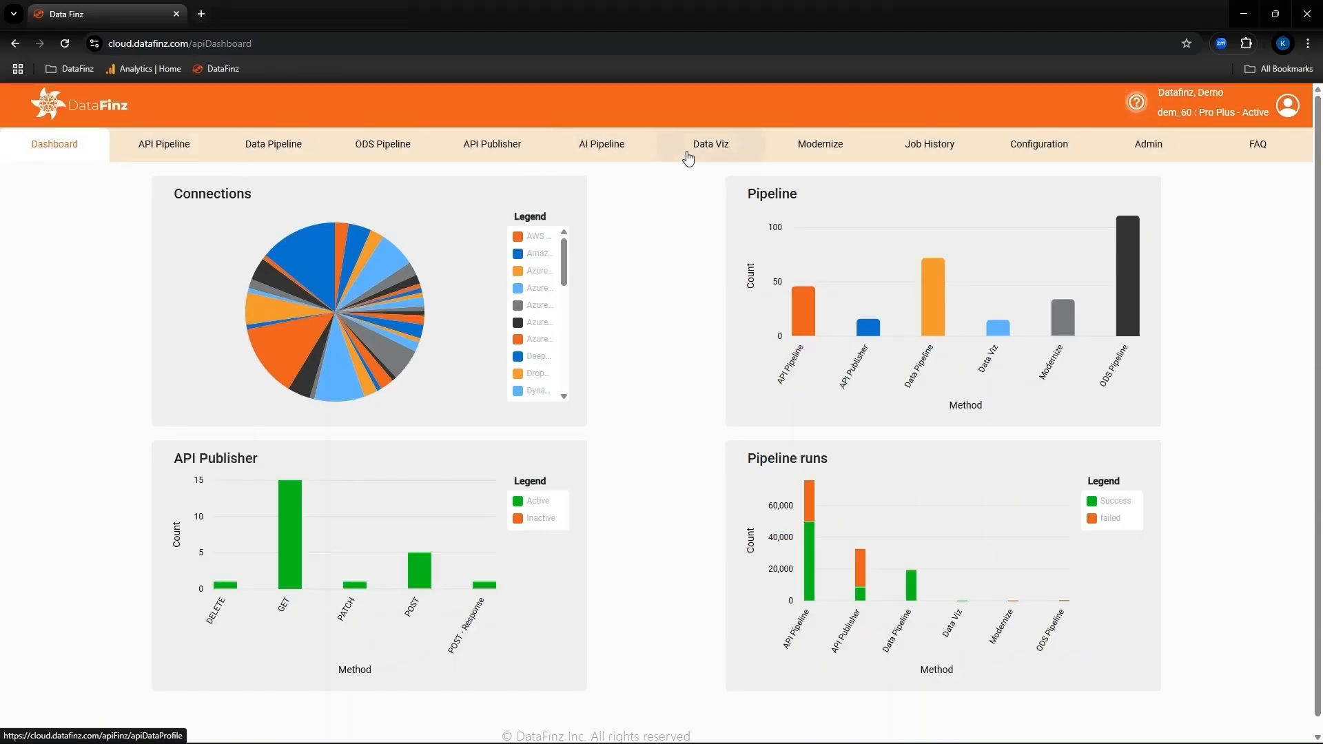
# Start a new Field Viz in Data Viz named sd_bar, based on the sd_line_item data profile
pyautogui.click(699, 152)
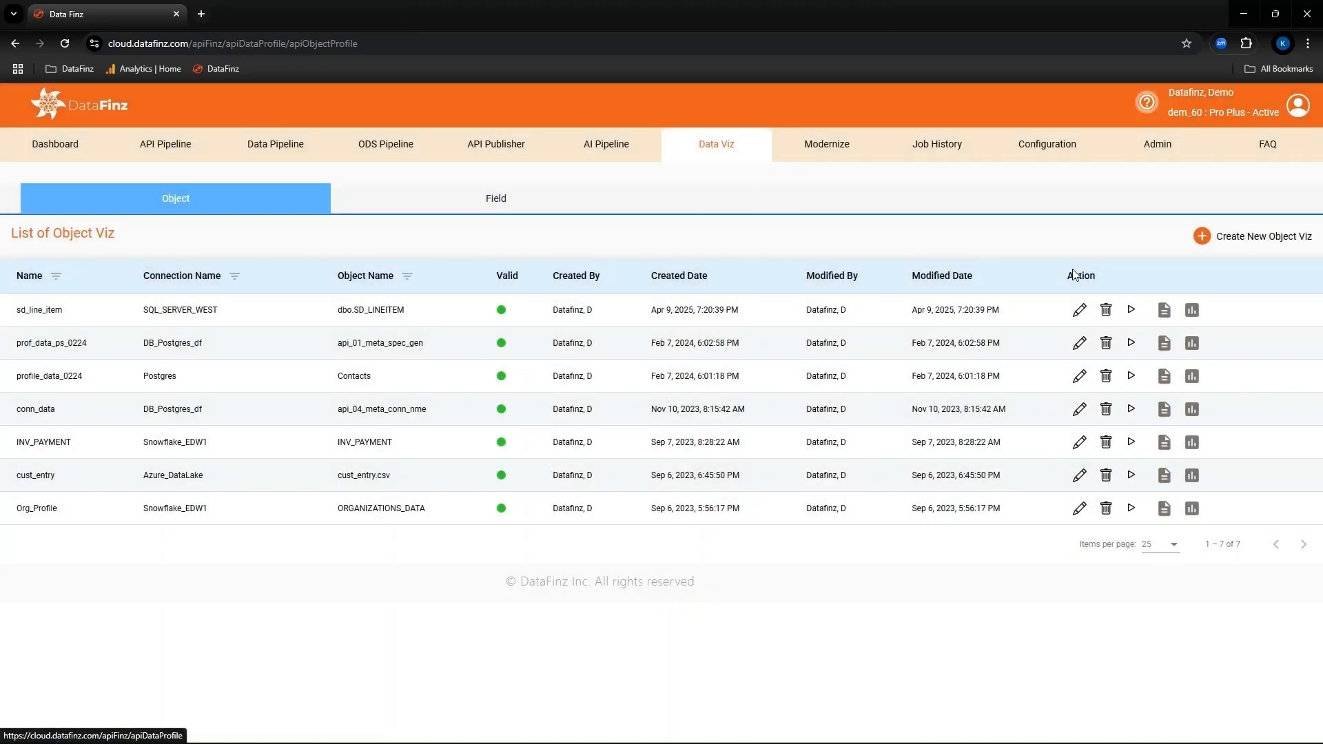
pyautogui.click(490, 199)
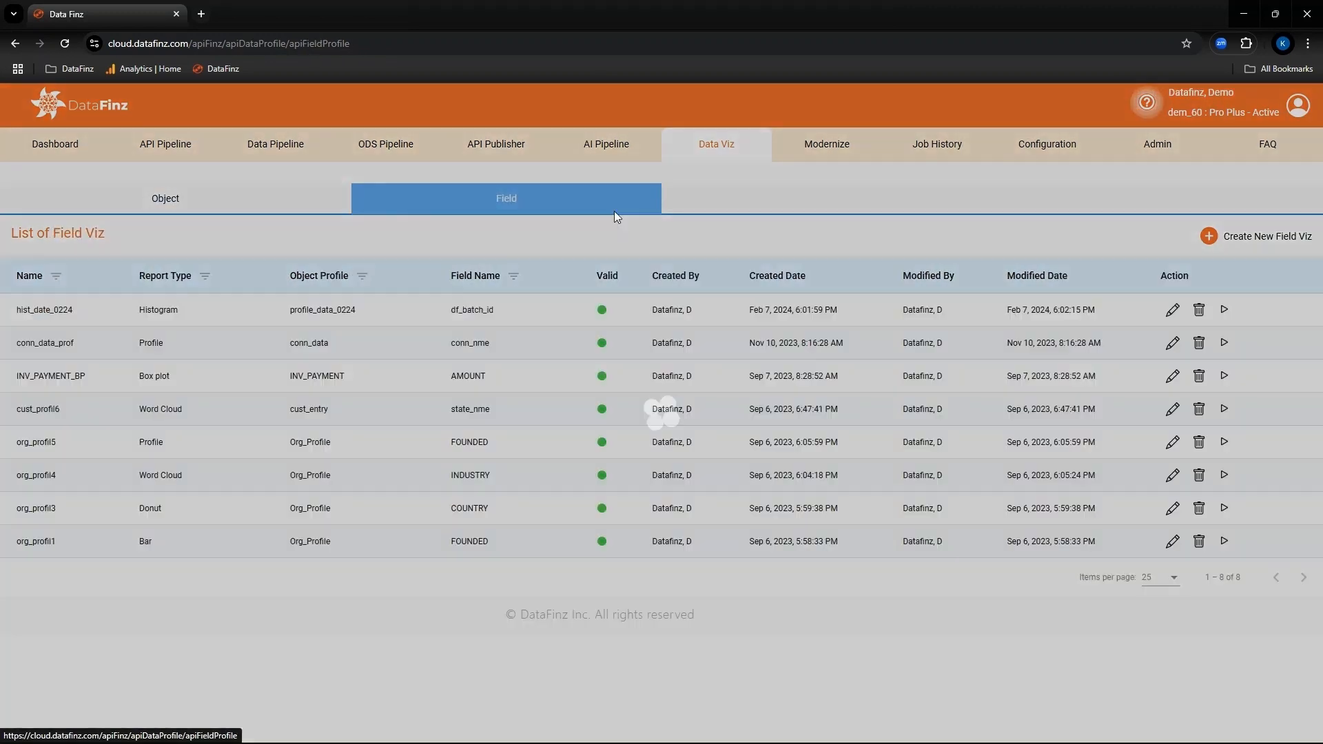
pyautogui.click(1247, 248)
pyautogui.click(156, 334)
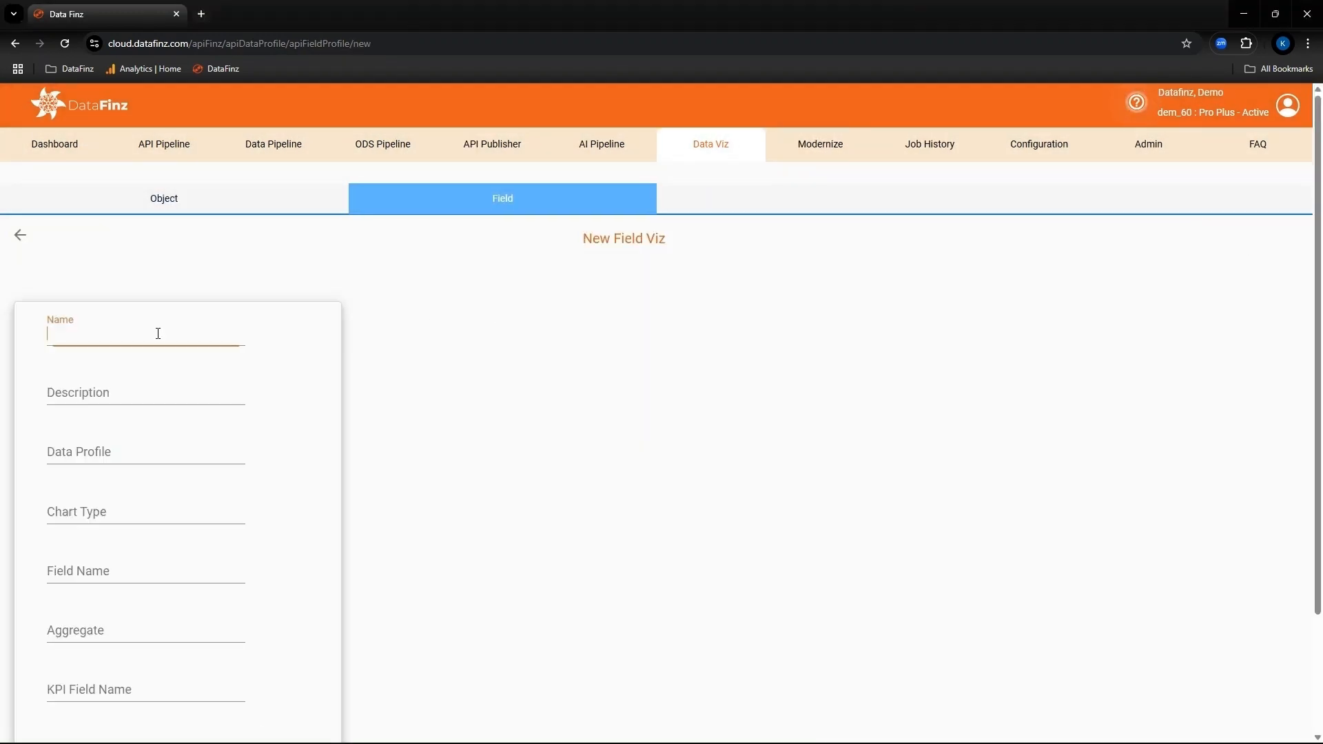
pyautogui.write('sd_bar')
pyautogui.click(130, 450)
pyautogui.press('Down')
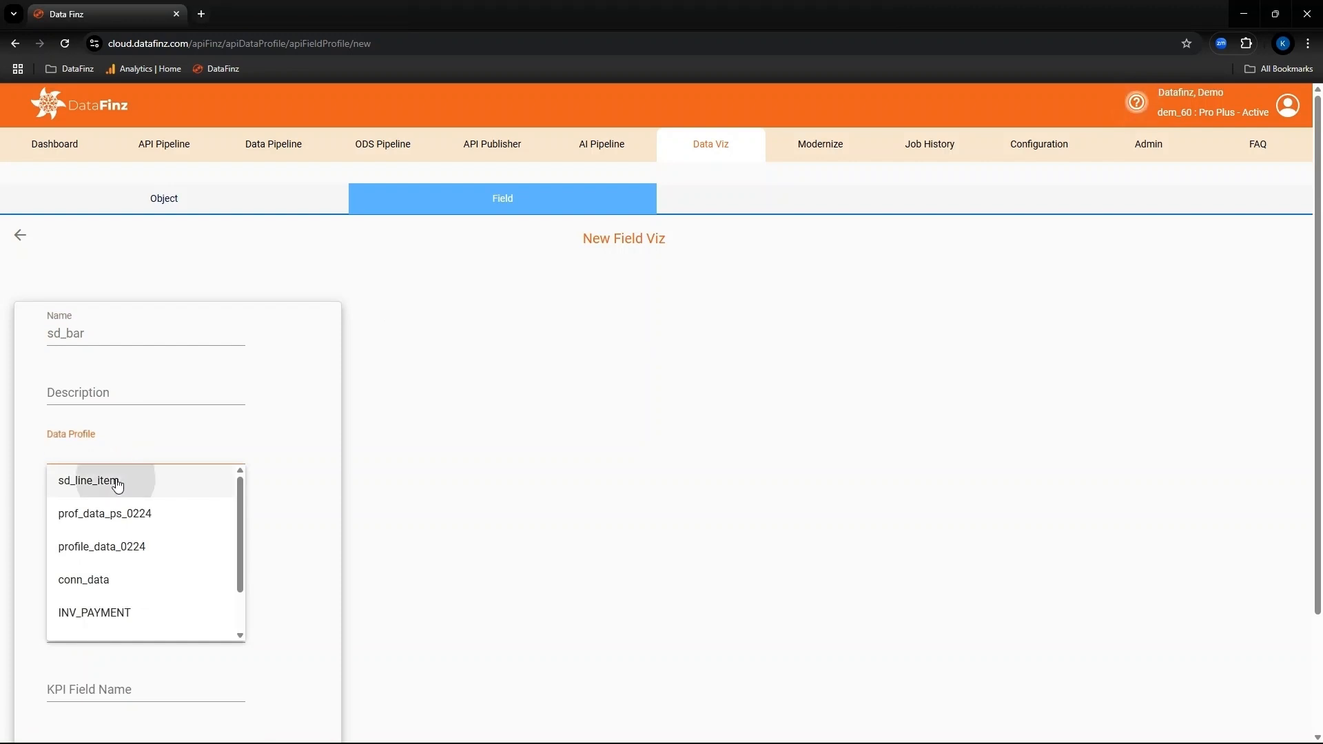
pyautogui.press('Return')
# Set the sd_bar Field Viz to chart type Bar with L_RETURNFLAG as the field name
pyautogui.click(104, 513)
pyautogui.click(80, 540)
pyautogui.click(199, 571)
pyautogui.write('L_RE')
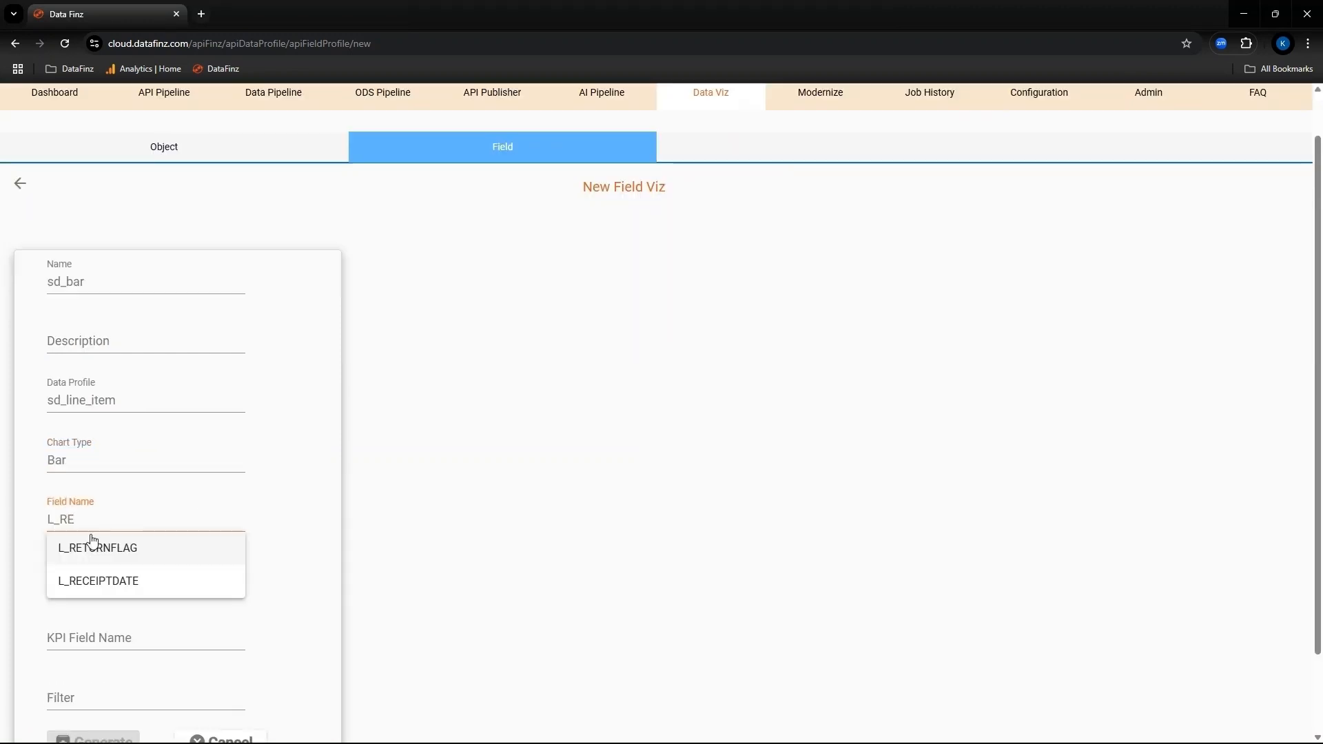
pyautogui.click(92, 540)
pyautogui.scroll(-1, 191, 585)
pyautogui.click(89, 511)
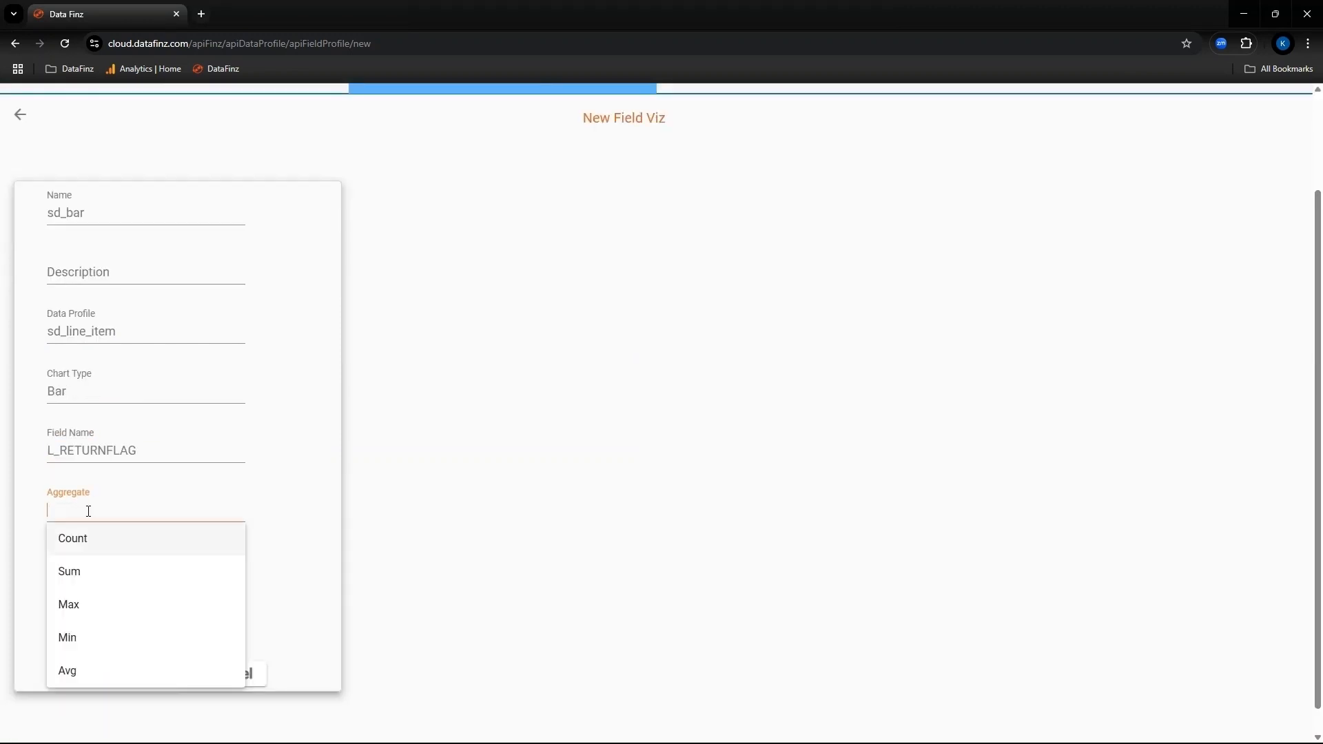
pyautogui.click(85, 569)
pyautogui.click(86, 569)
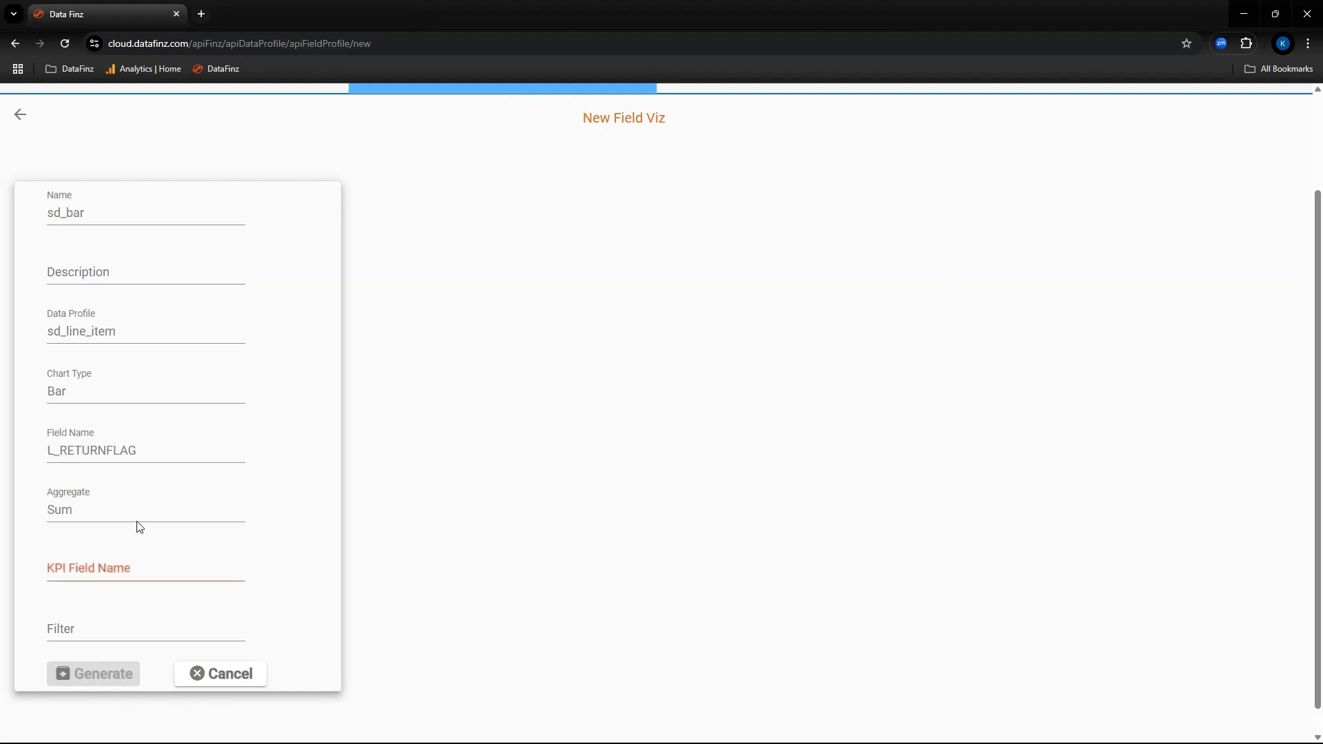
# Set the aggregate to Count and generate the sd_bar chart
pyautogui.click(138, 515)
pyautogui.hotkey('ctrl', 'a')
pyautogui.press('BackSpace')
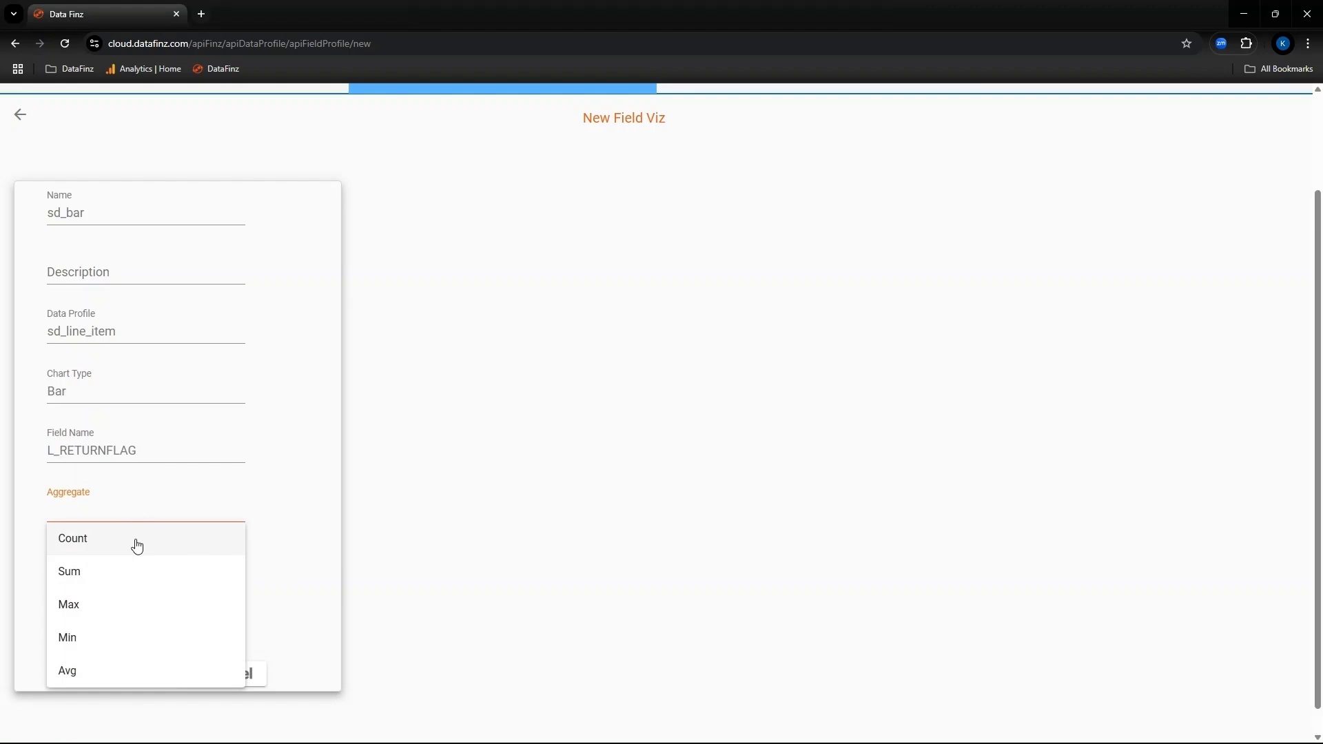
pyautogui.click(137, 545)
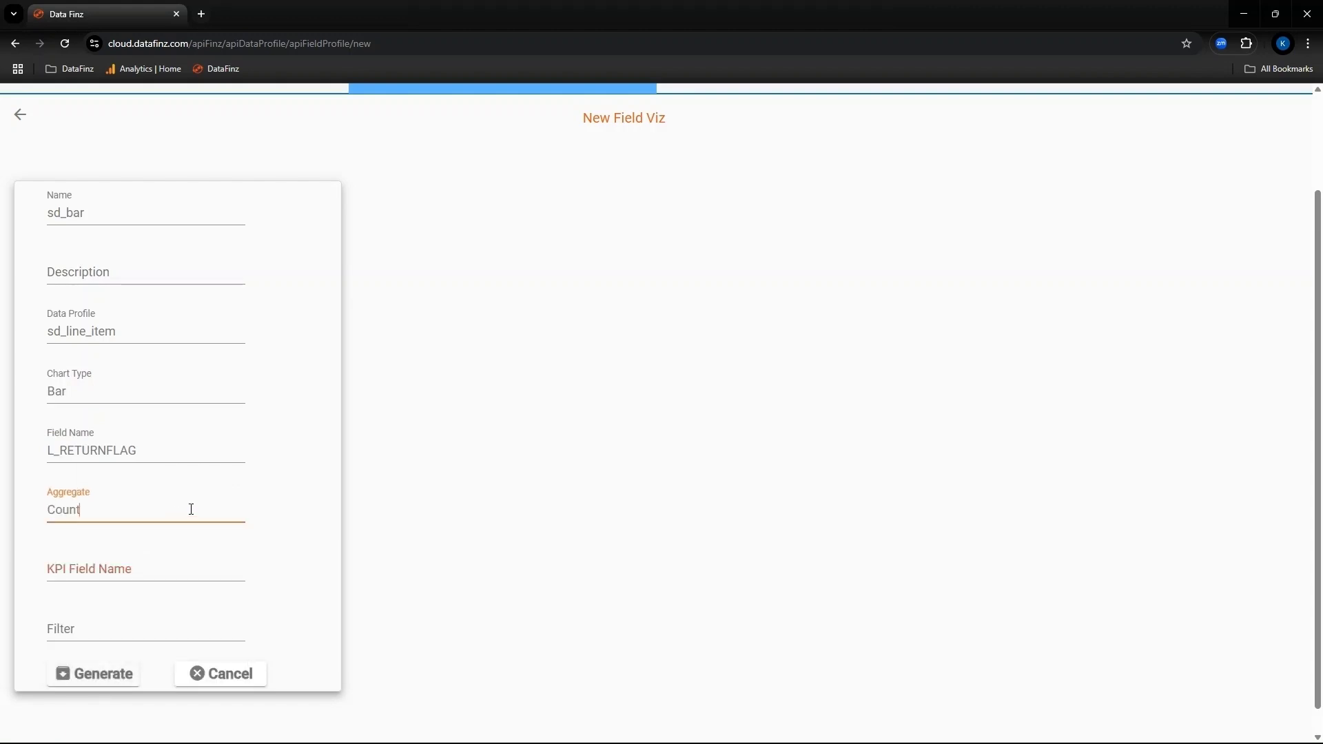
pyautogui.click(137, 569)
pyautogui.click(104, 674)
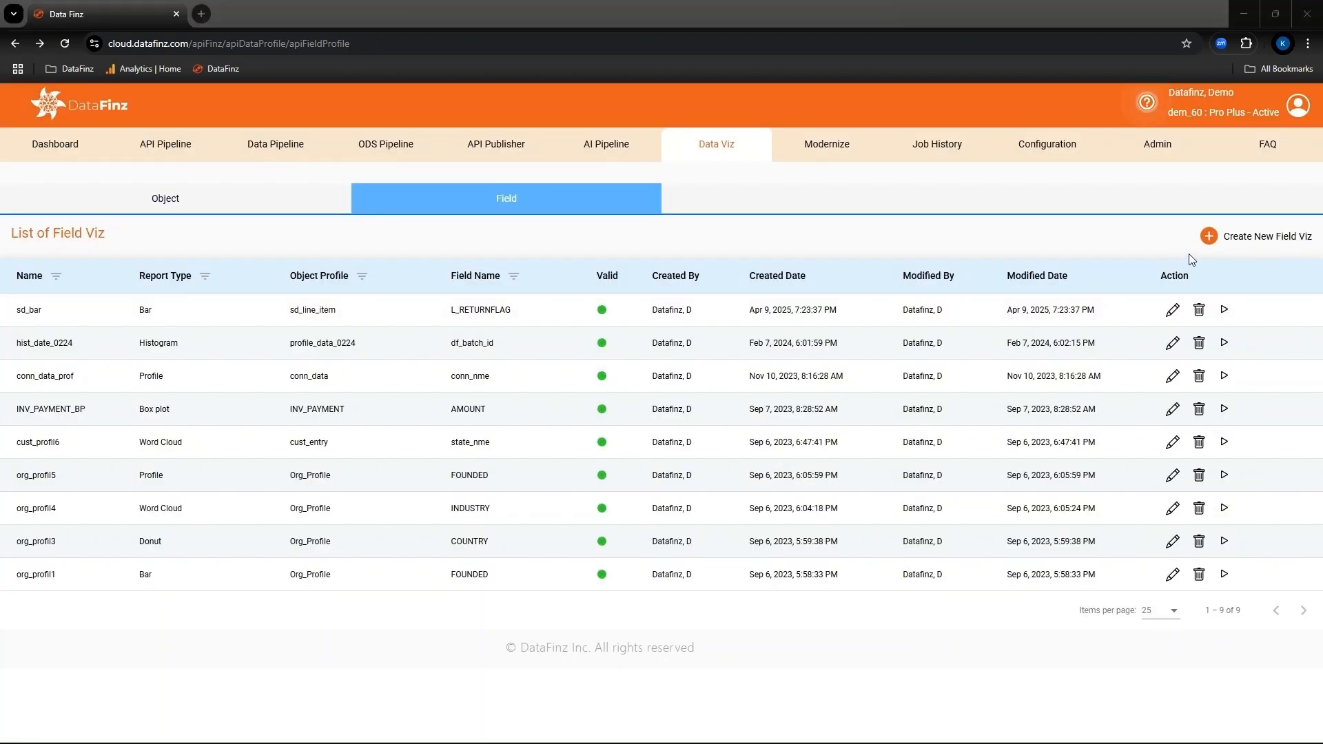
# Generate a Box plot Field Viz named sd_boxplot for L_QUANTITY on the sd_line_item data profile, and return to the Field Viz list
pyautogui.click(1235, 237)
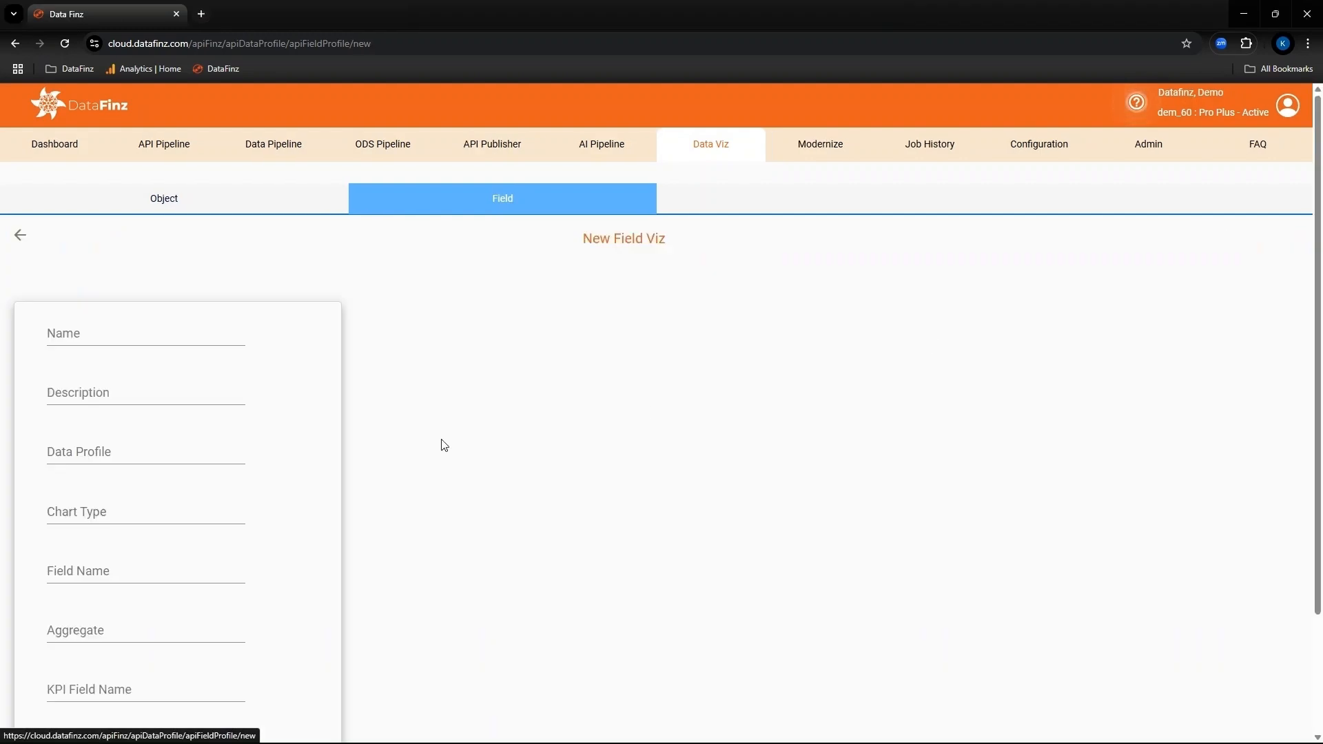
pyautogui.click(132, 450)
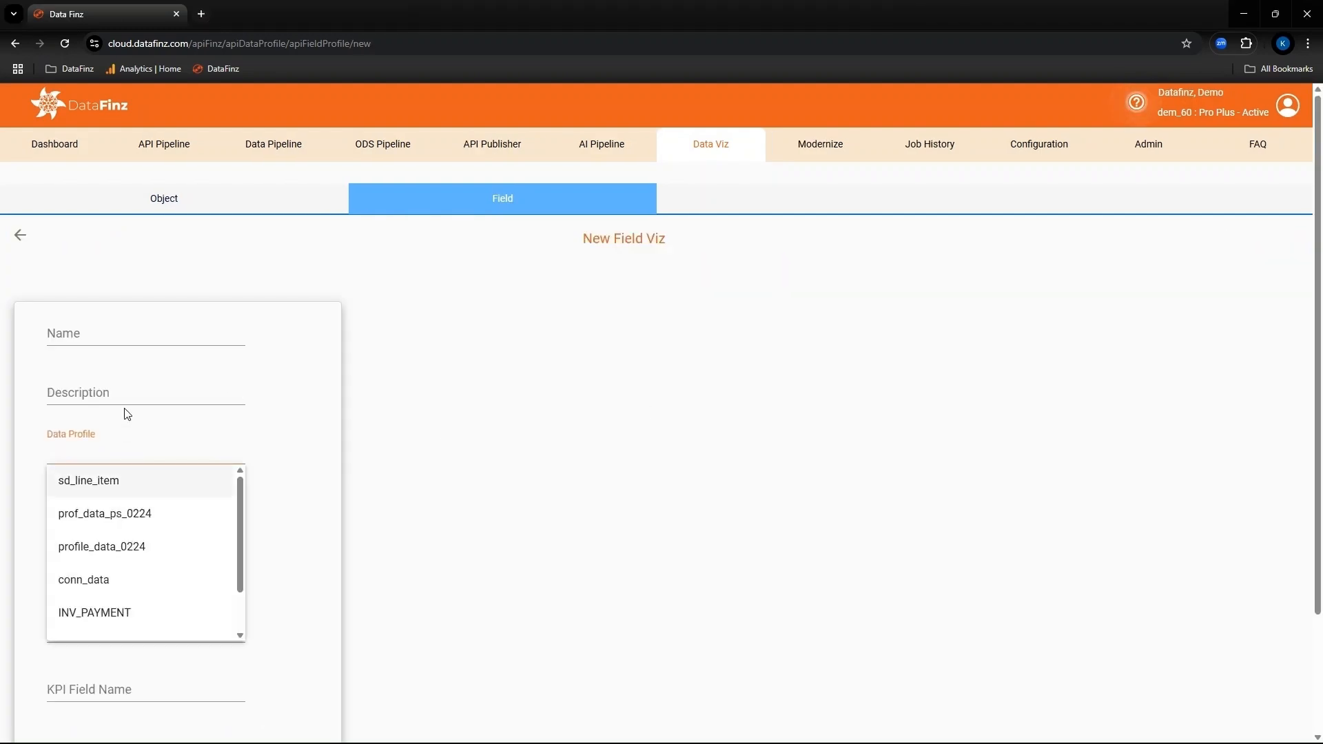
pyautogui.click(124, 480)
pyautogui.click(115, 512)
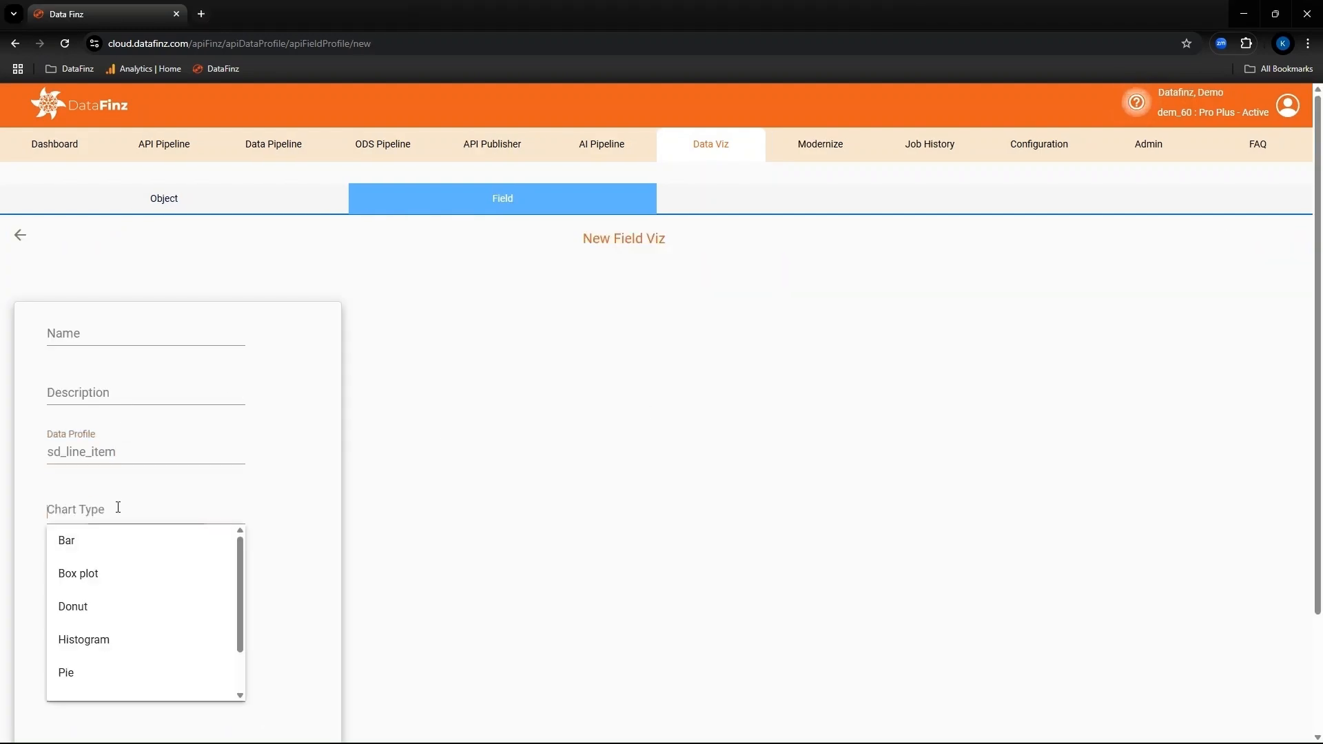
pyautogui.click(106, 573)
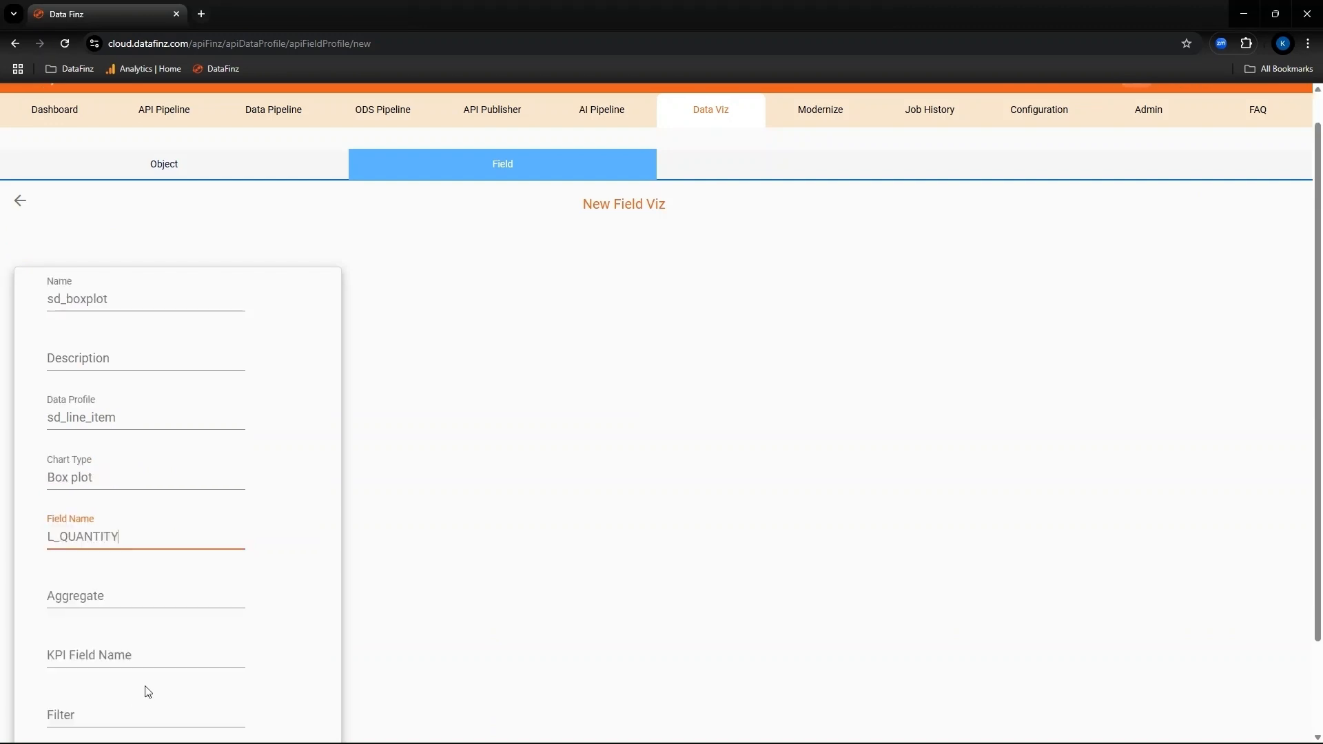
pyautogui.scroll(-1, 149, 691)
pyautogui.click(102, 716)
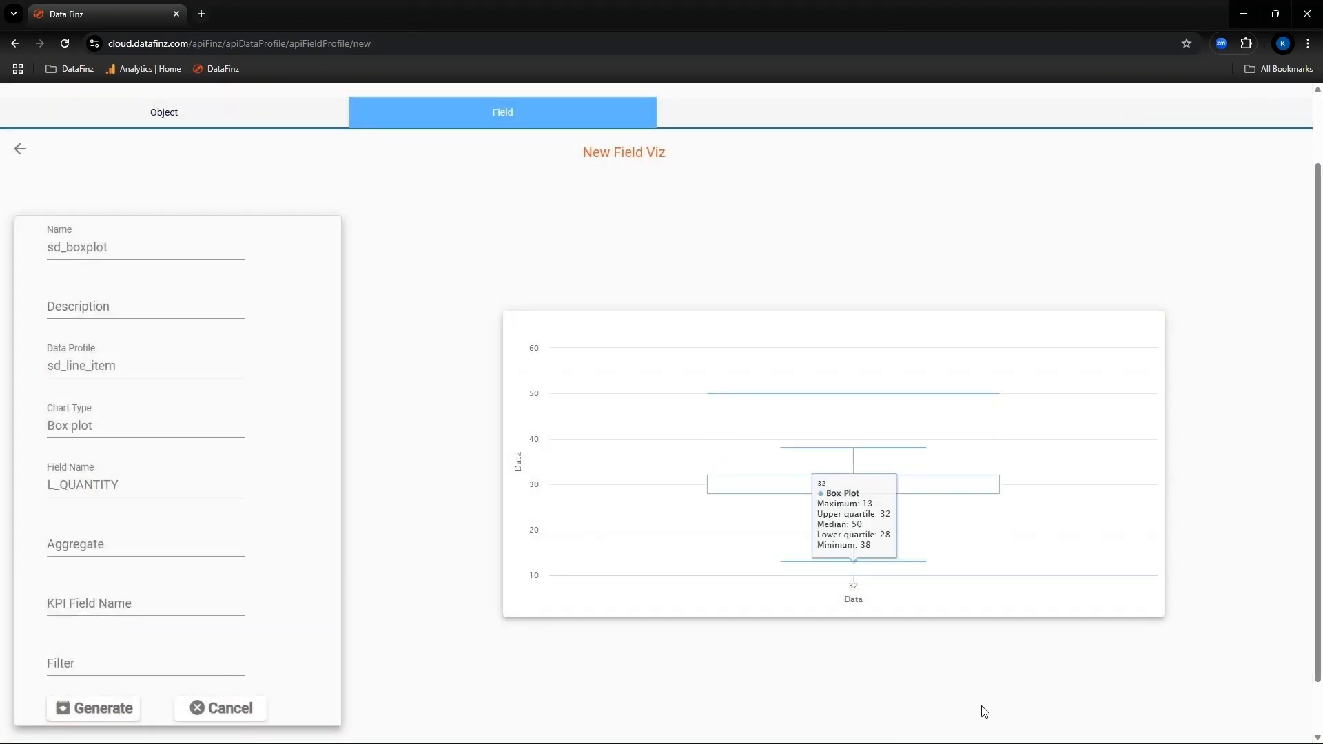
pyautogui.click(15, 44)
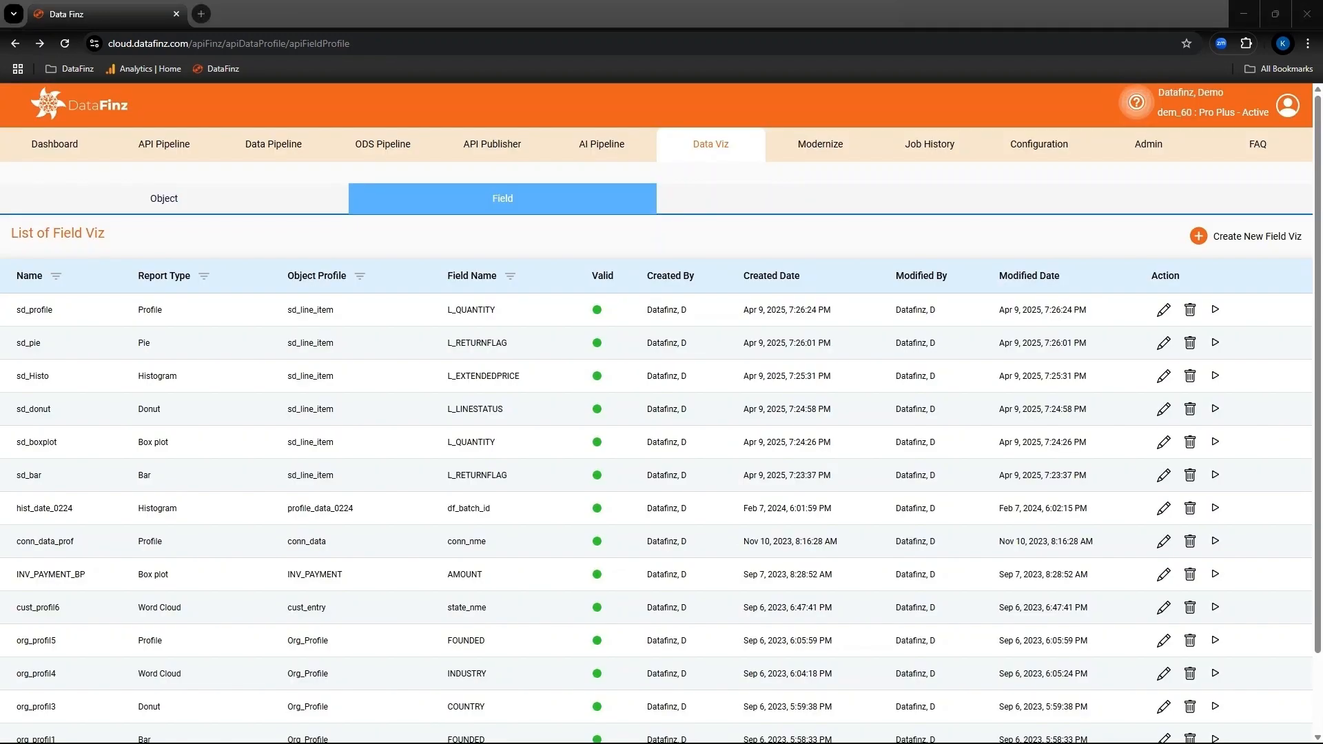
# Generate a Word Cloud Field Viz named sd_word_cloud for L_SHIPMODE on the sd_line_item data profile
pyautogui.click(1249, 236)
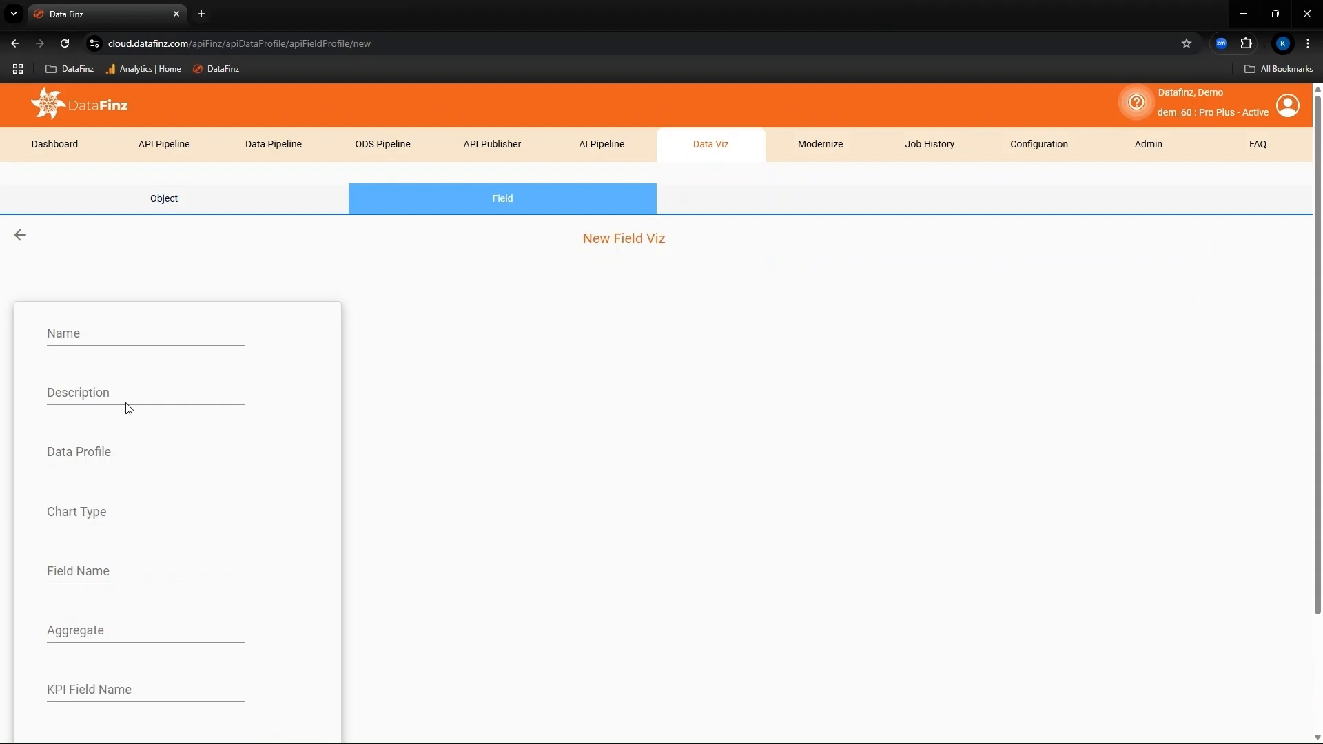
pyautogui.click(118, 452)
pyautogui.click(113, 483)
pyautogui.click(113, 513)
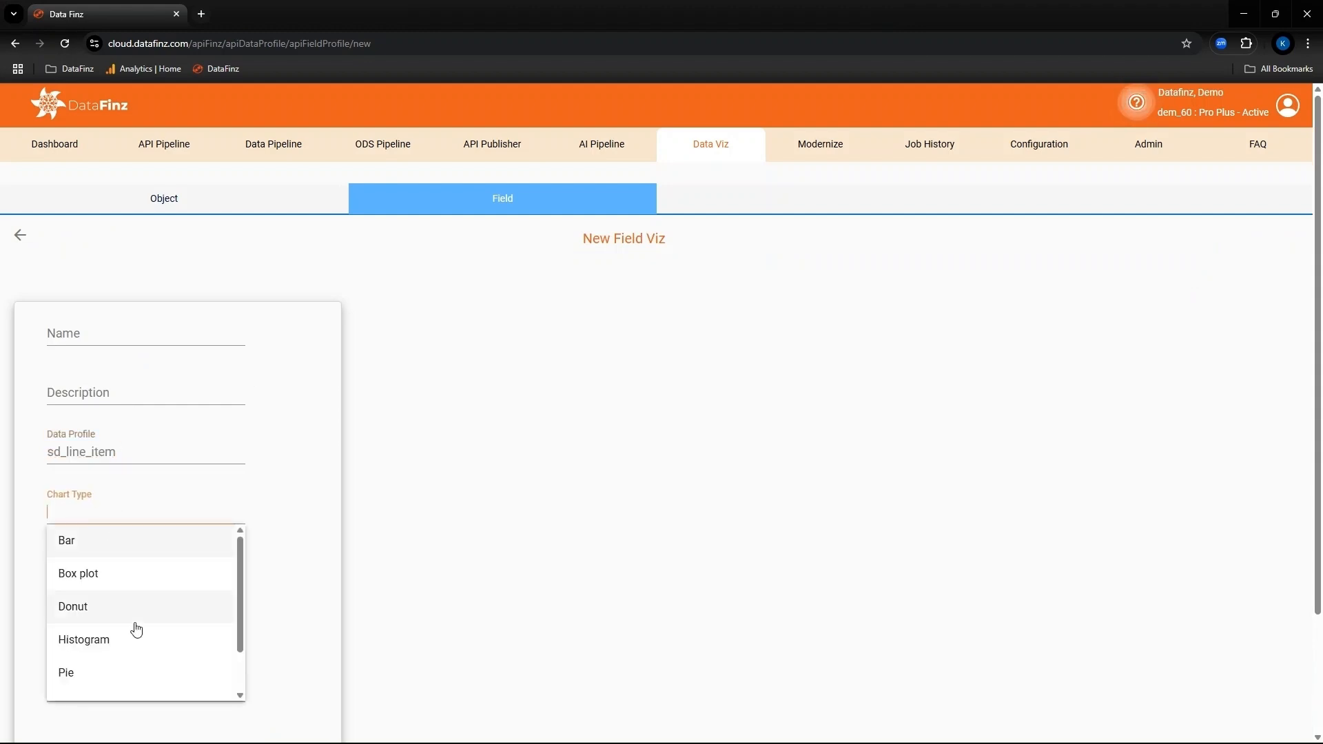
pyautogui.scroll(-2, 139, 631)
pyautogui.click(128, 681)
pyautogui.click(145, 571)
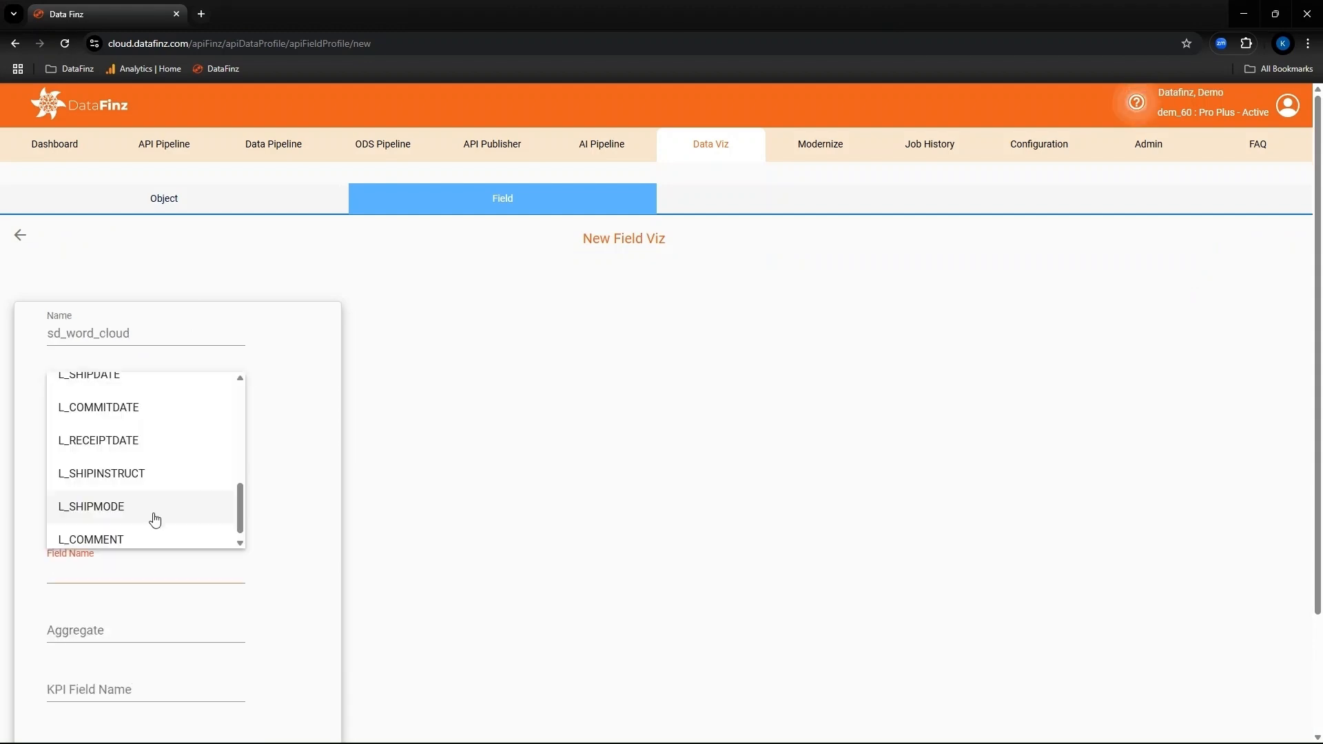
pyautogui.click(153, 513)
pyautogui.scroll(-3, 164, 485)
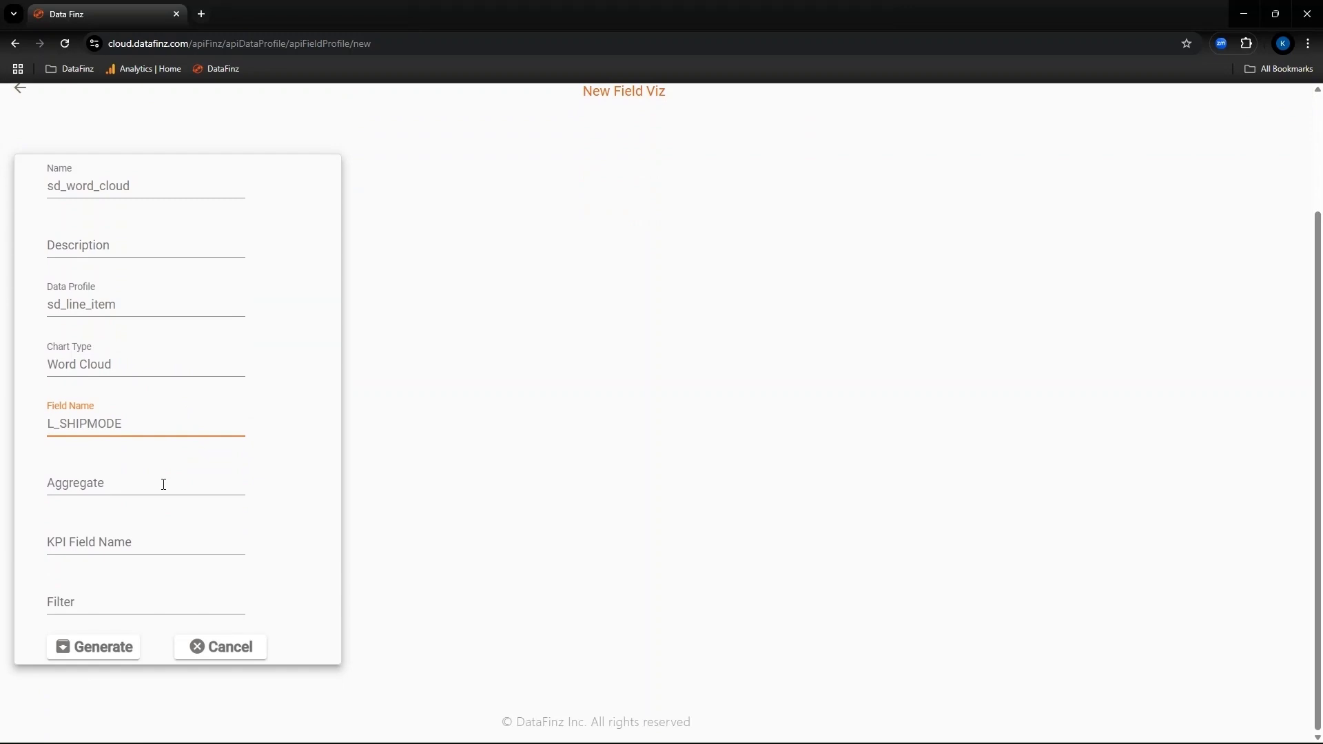
pyautogui.click(125, 647)
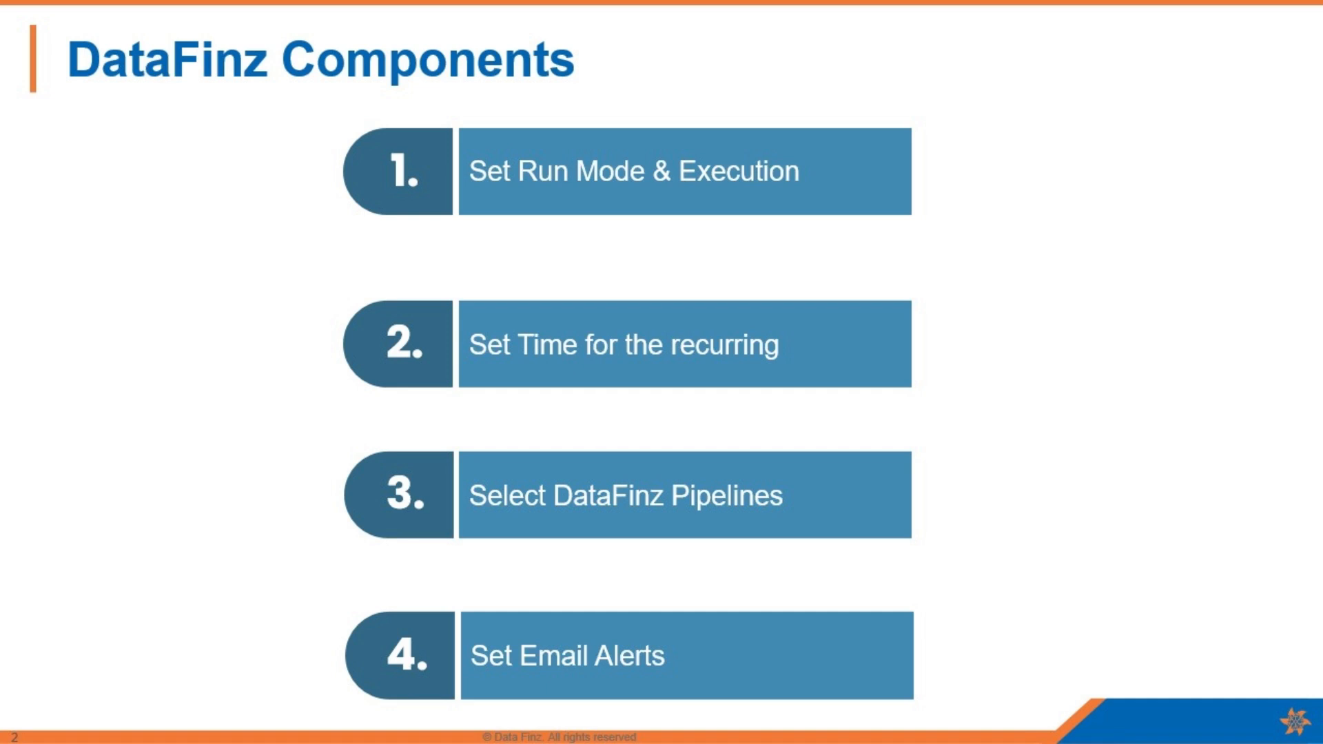
pyautogui.press('Right')
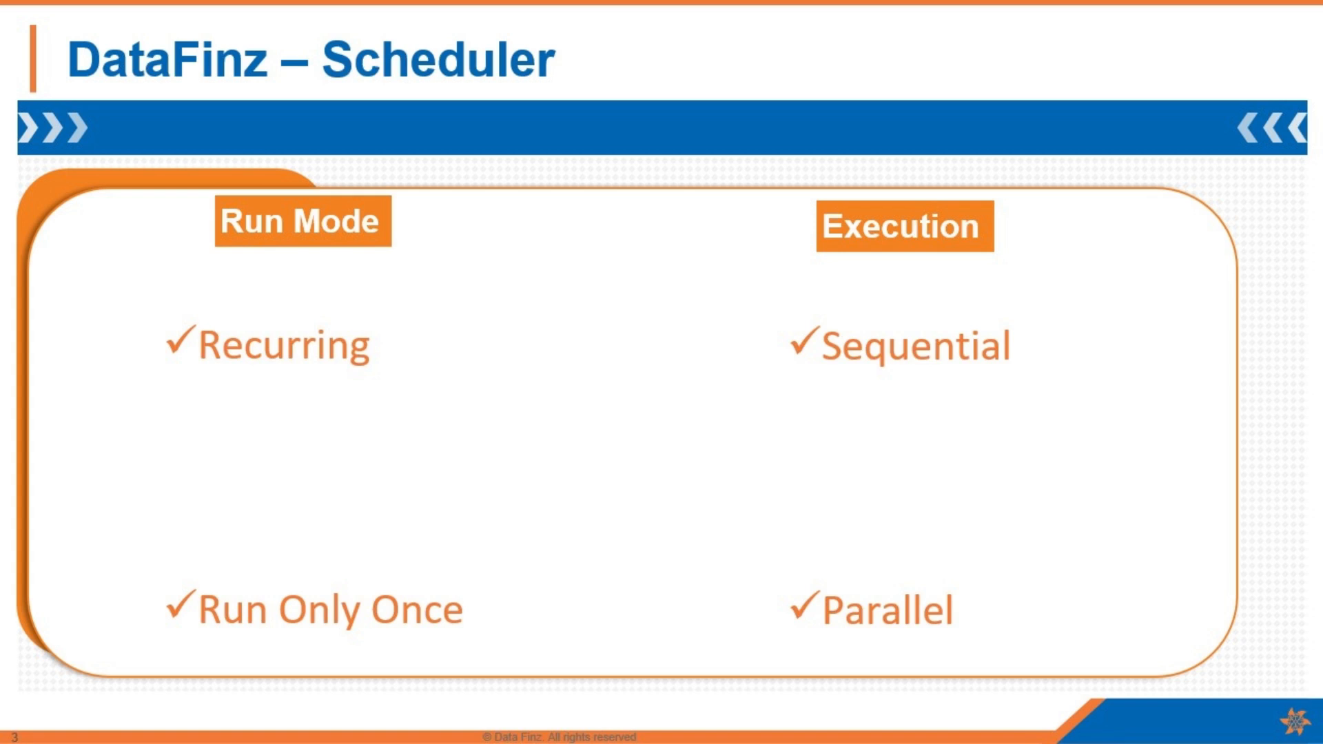
pyautogui.press('Right')
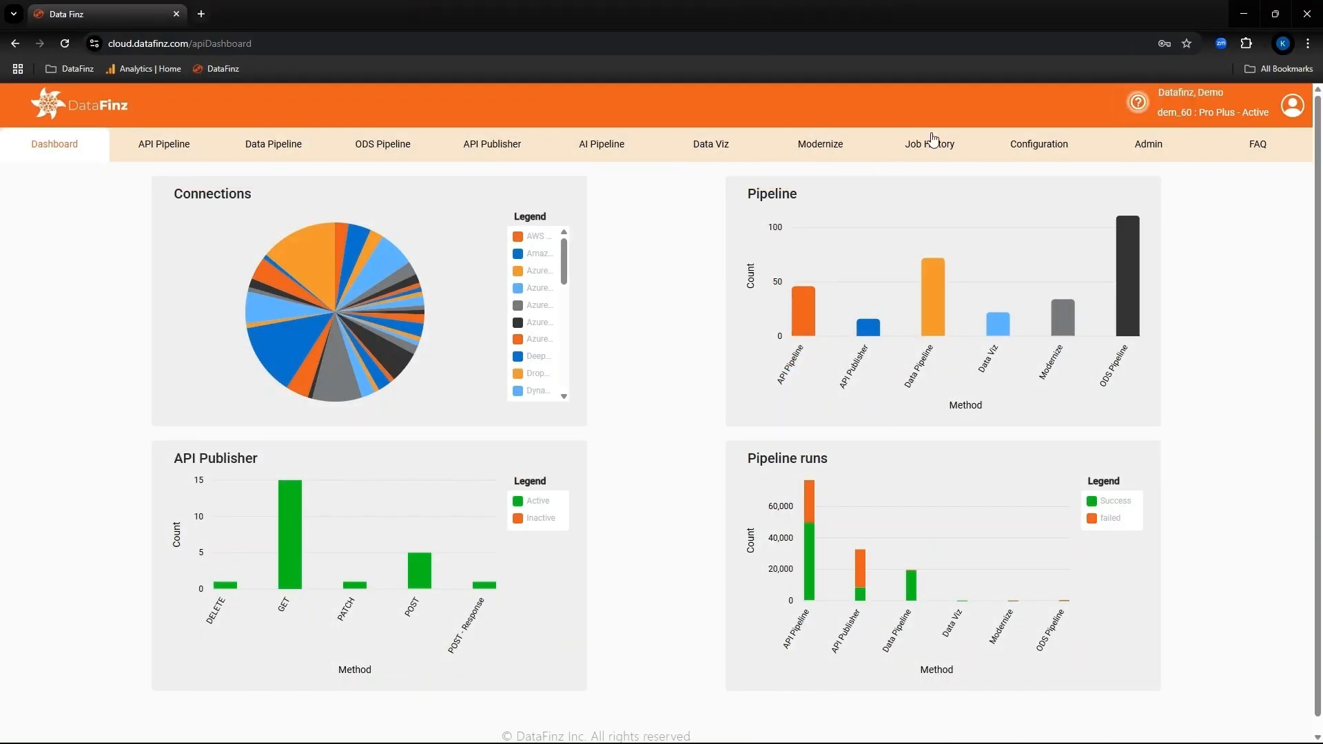
# Start a new schedule in the Scheduler configuration named test_scheduler, make it Recurring, and open its schedule builder
pyautogui.click(1027, 144)
pyautogui.click(823, 207)
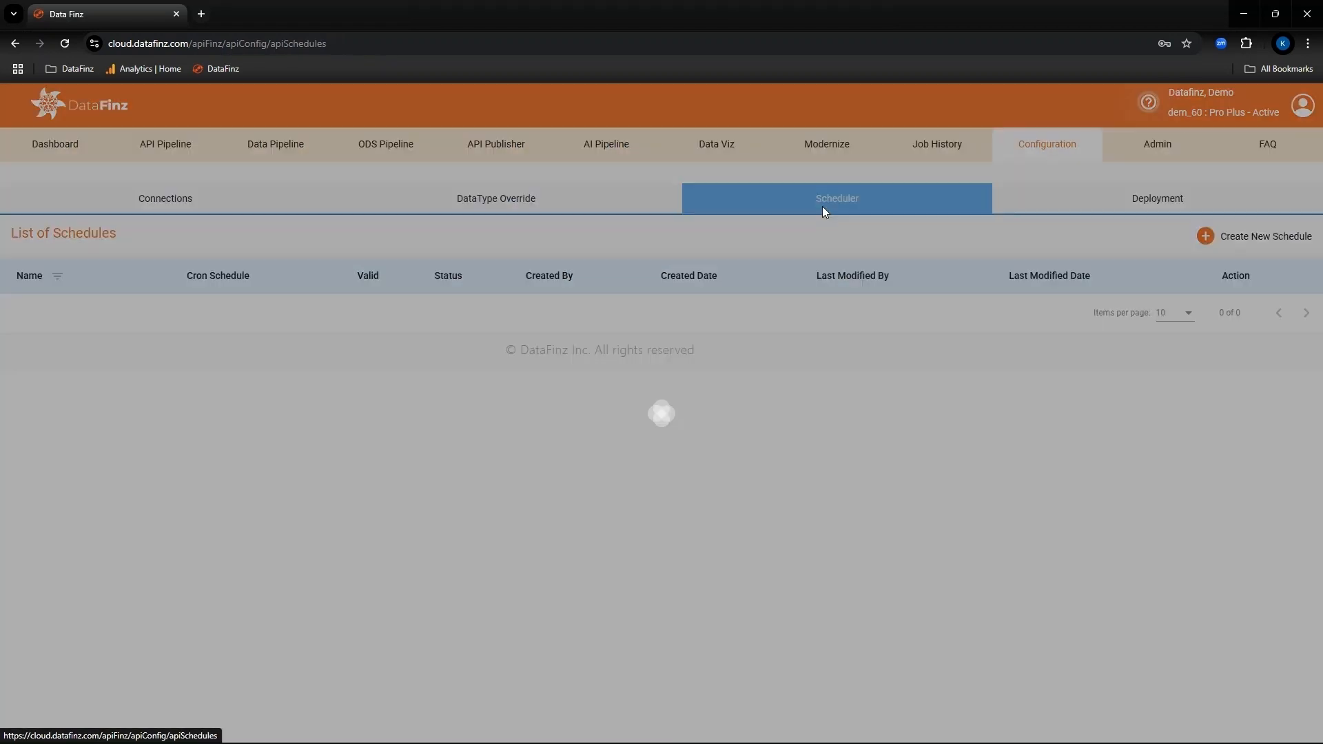
pyautogui.click(1208, 243)
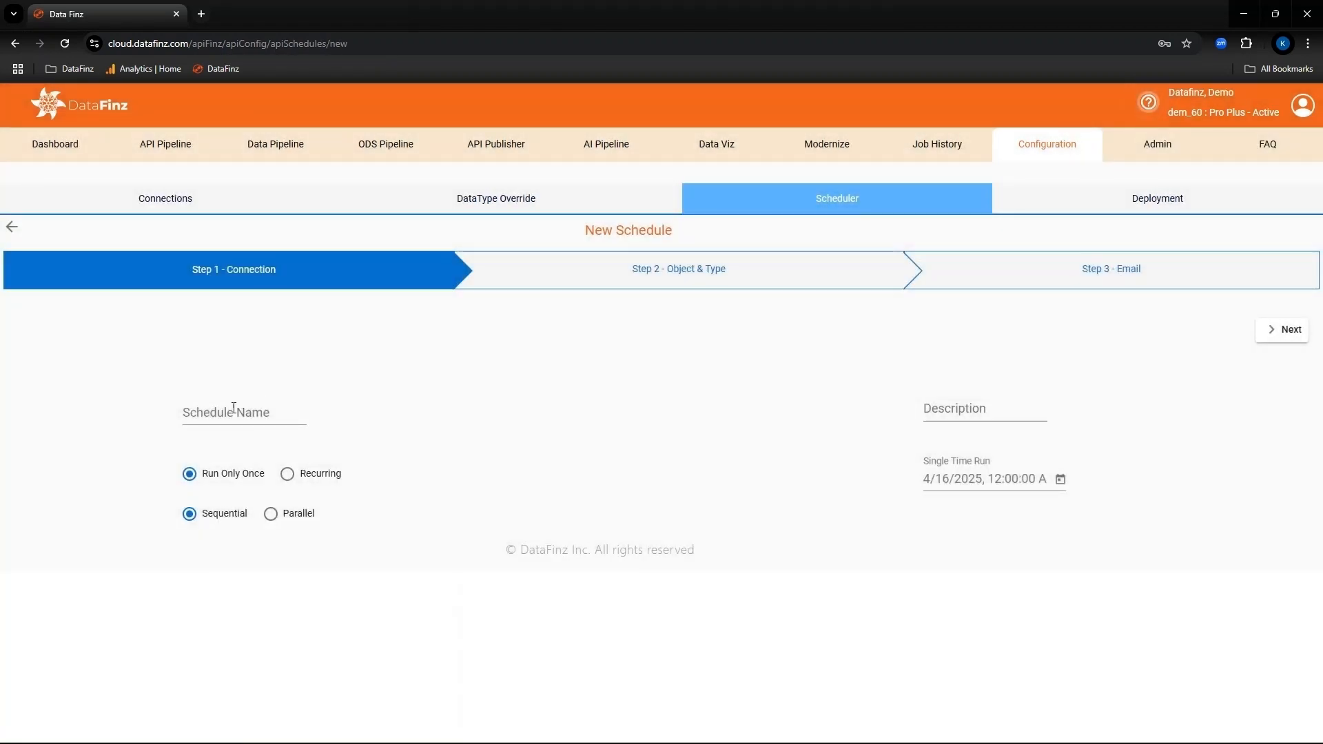
pyautogui.click(233, 412)
pyautogui.write('test_scheduler')
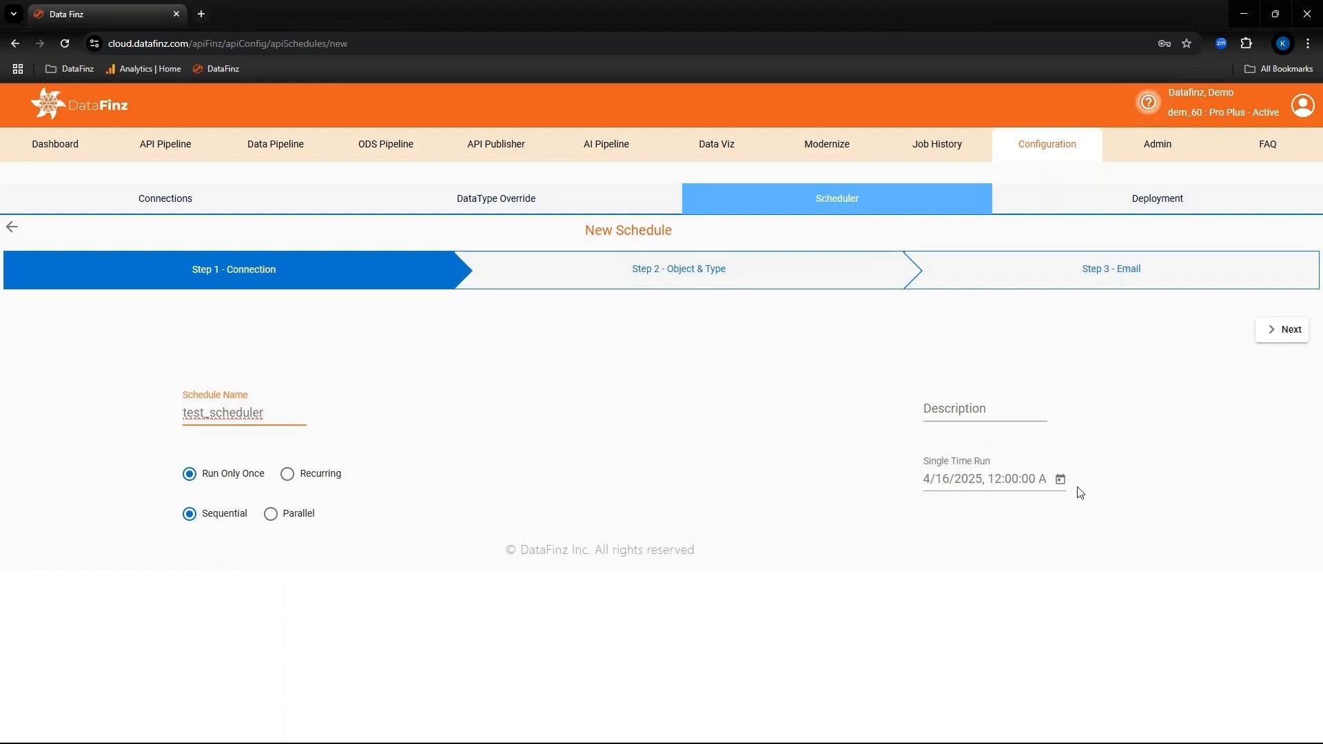
pyautogui.click(287, 474)
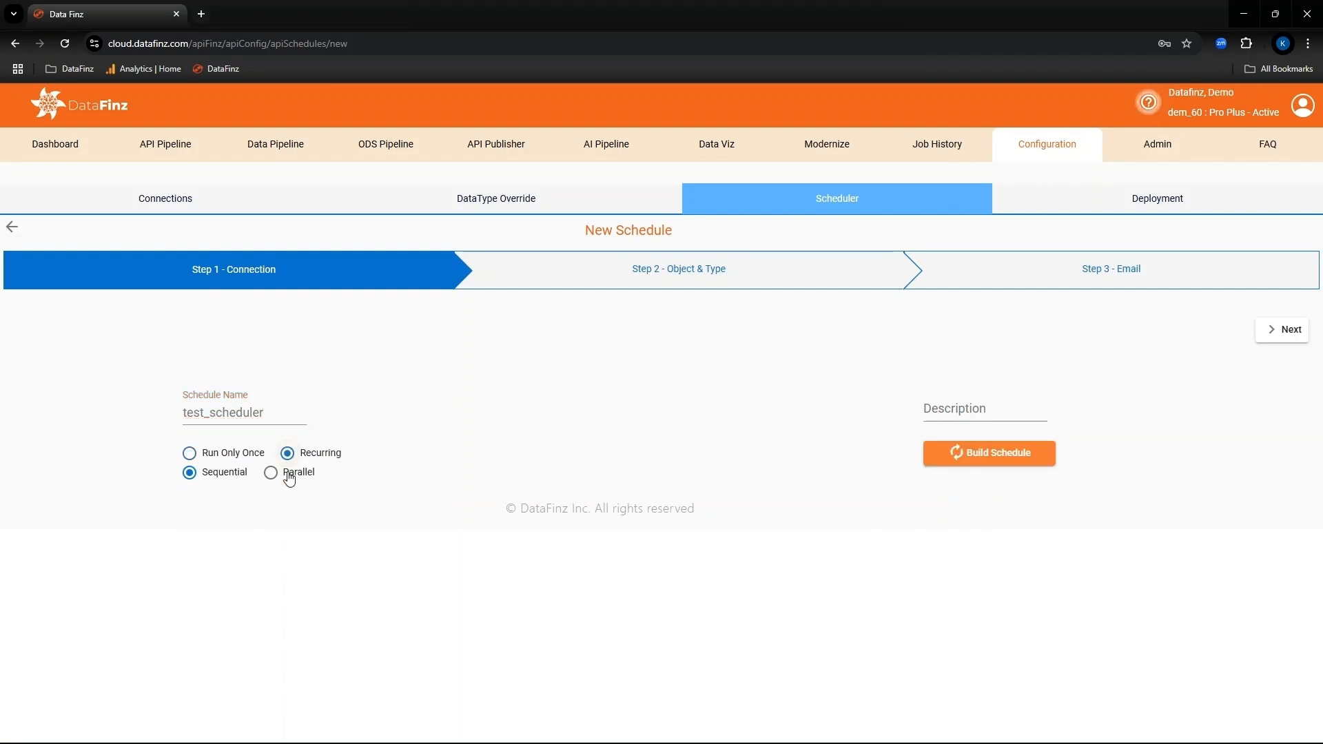
pyautogui.click(1003, 457)
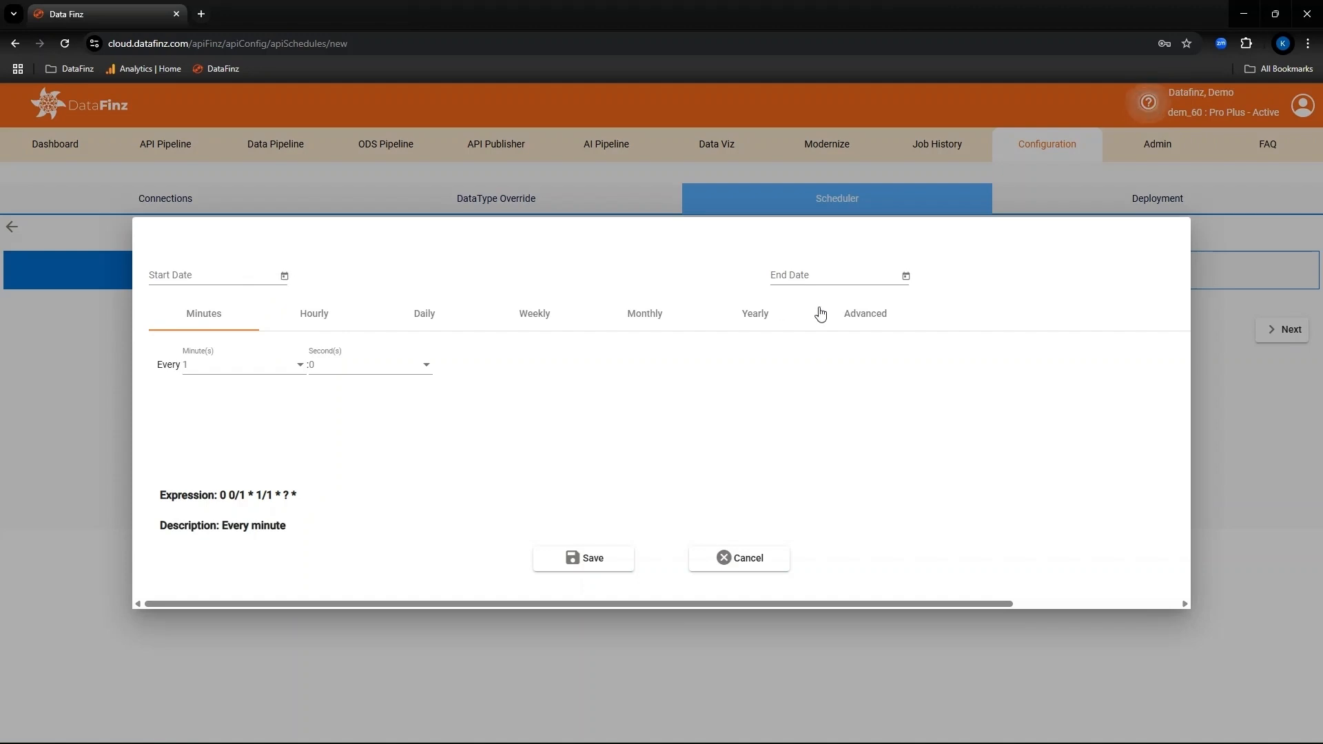
pyautogui.click(314, 322)
pyautogui.click(442, 324)
pyautogui.click(537, 323)
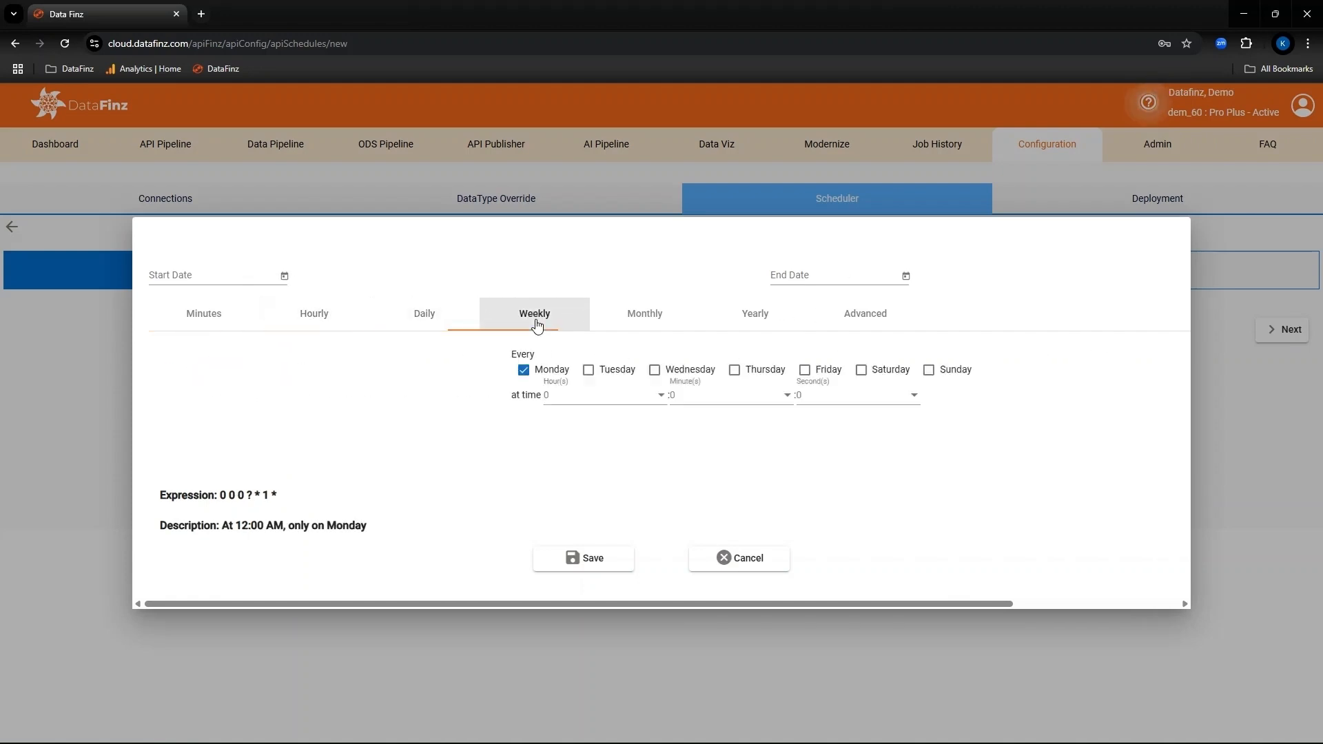
pyautogui.click(646, 316)
pyautogui.click(750, 316)
# Set the recurrence to every day at hour 5 and minute 5, and save it
pyautogui.click(424, 314)
pyautogui.click(535, 370)
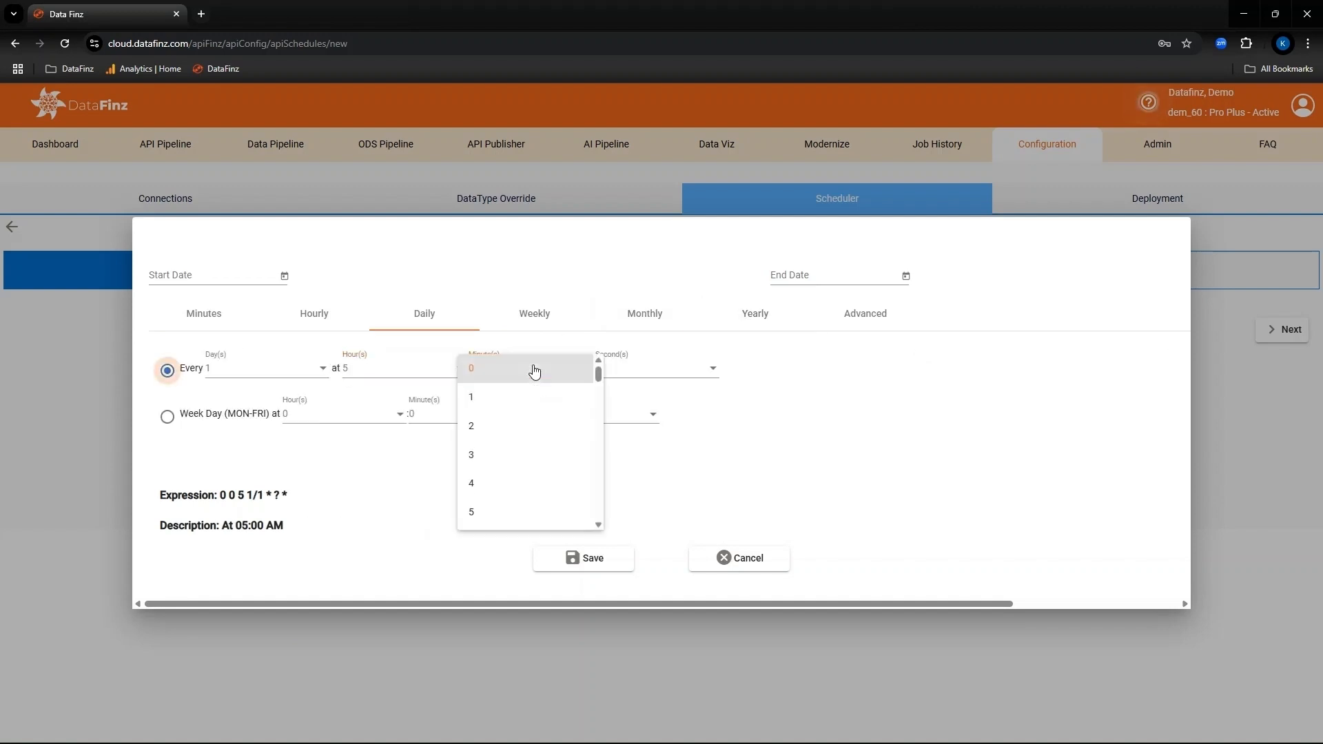
pyautogui.click(501, 517)
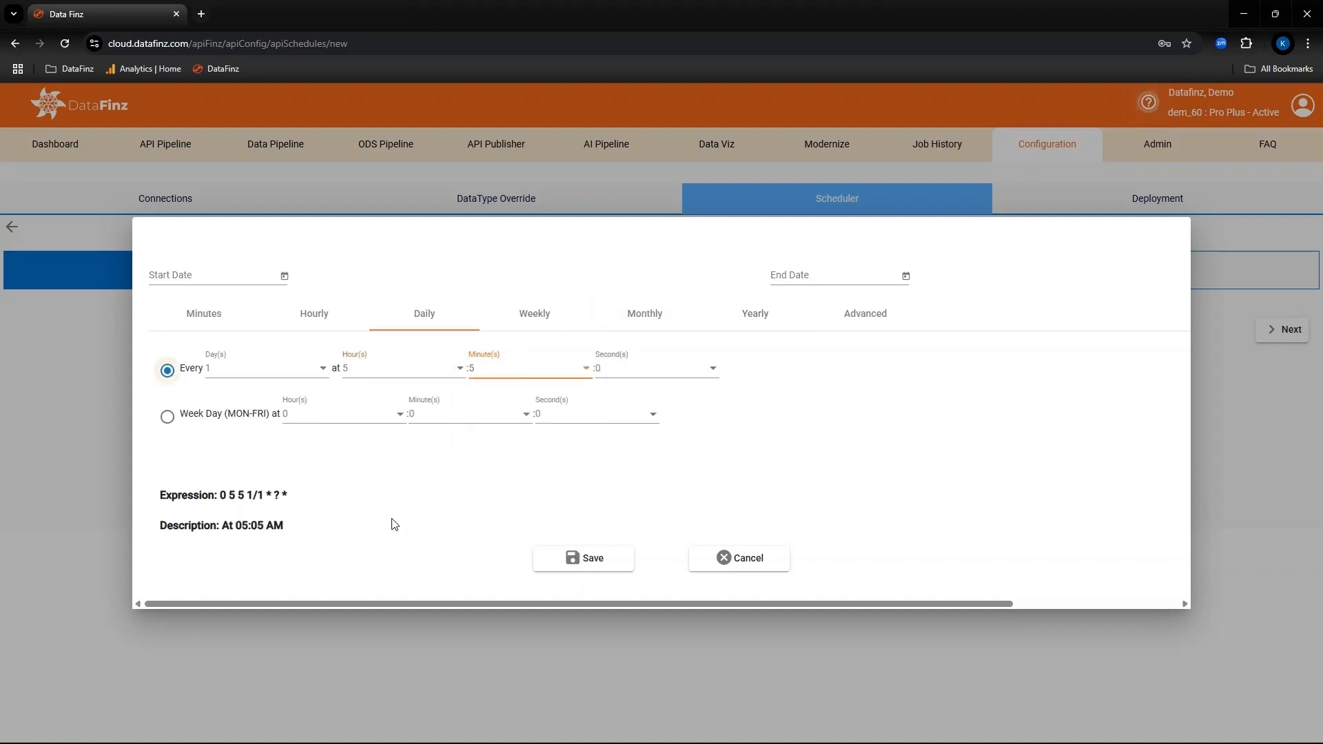
pyautogui.click(581, 561)
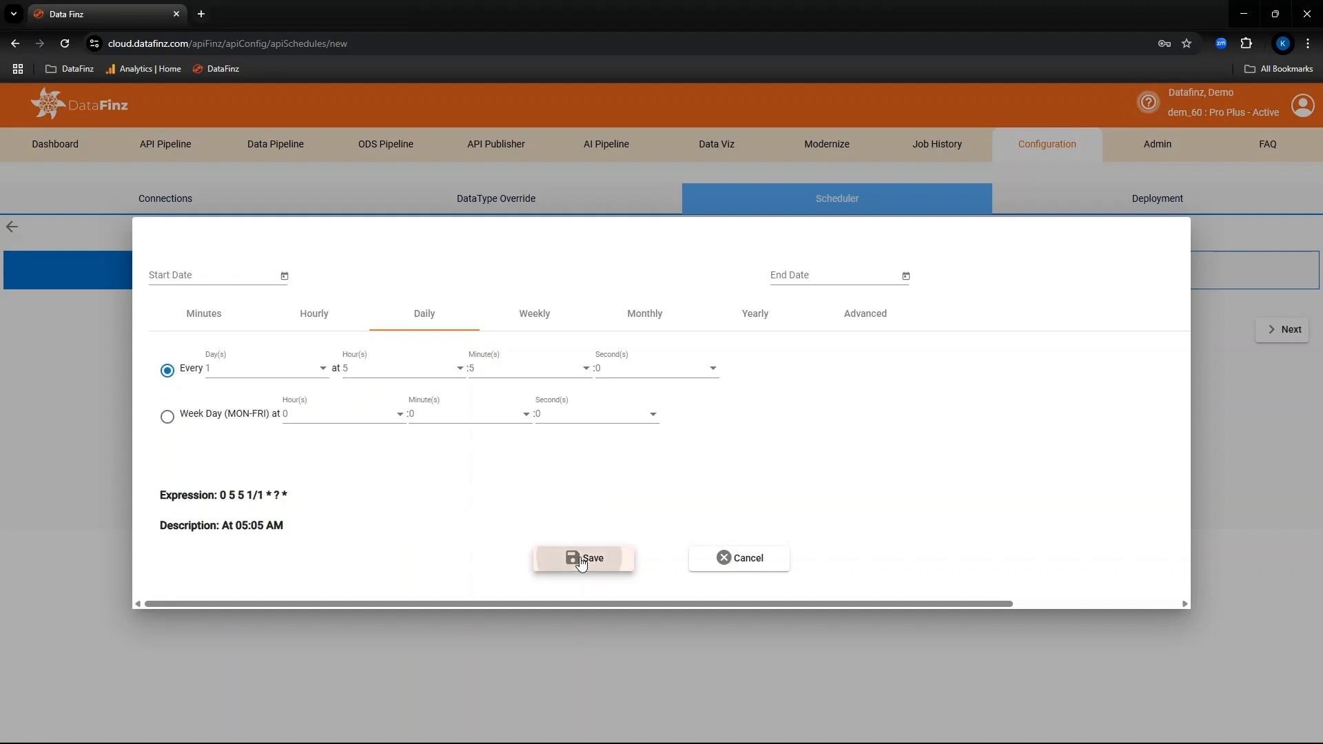
# Add ODS Pipeline jobs Onperm_To_Cloud, Onperm_To_Cloud_tmp and Fixed_length_To_Table, and Data Pipeline jobs fhir_api_to_file and fhir_api_to_tab, to the schedule
pyautogui.click(1283, 331)
pyautogui.click(103, 692)
pyautogui.click(381, 496)
pyautogui.click(381, 516)
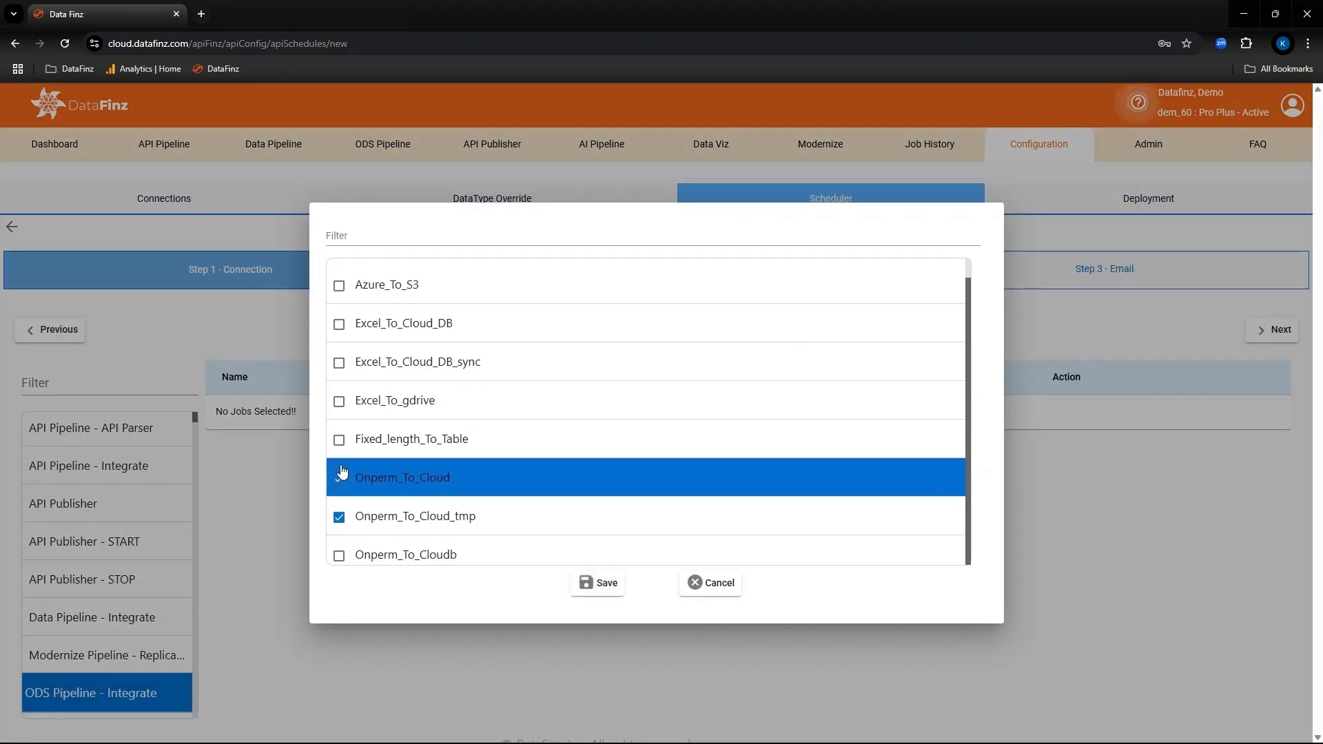
pyautogui.click(381, 439)
pyautogui.click(597, 583)
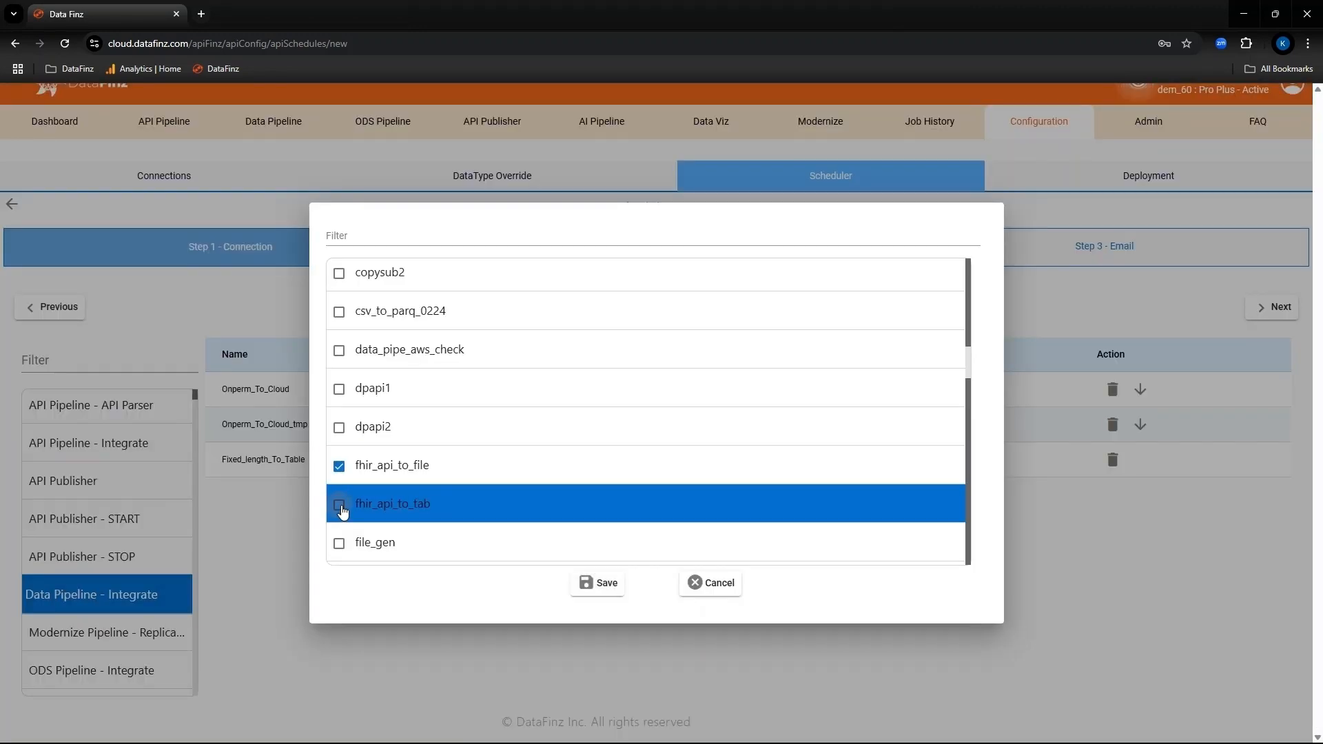
pyautogui.click(340, 506)
pyautogui.click(598, 583)
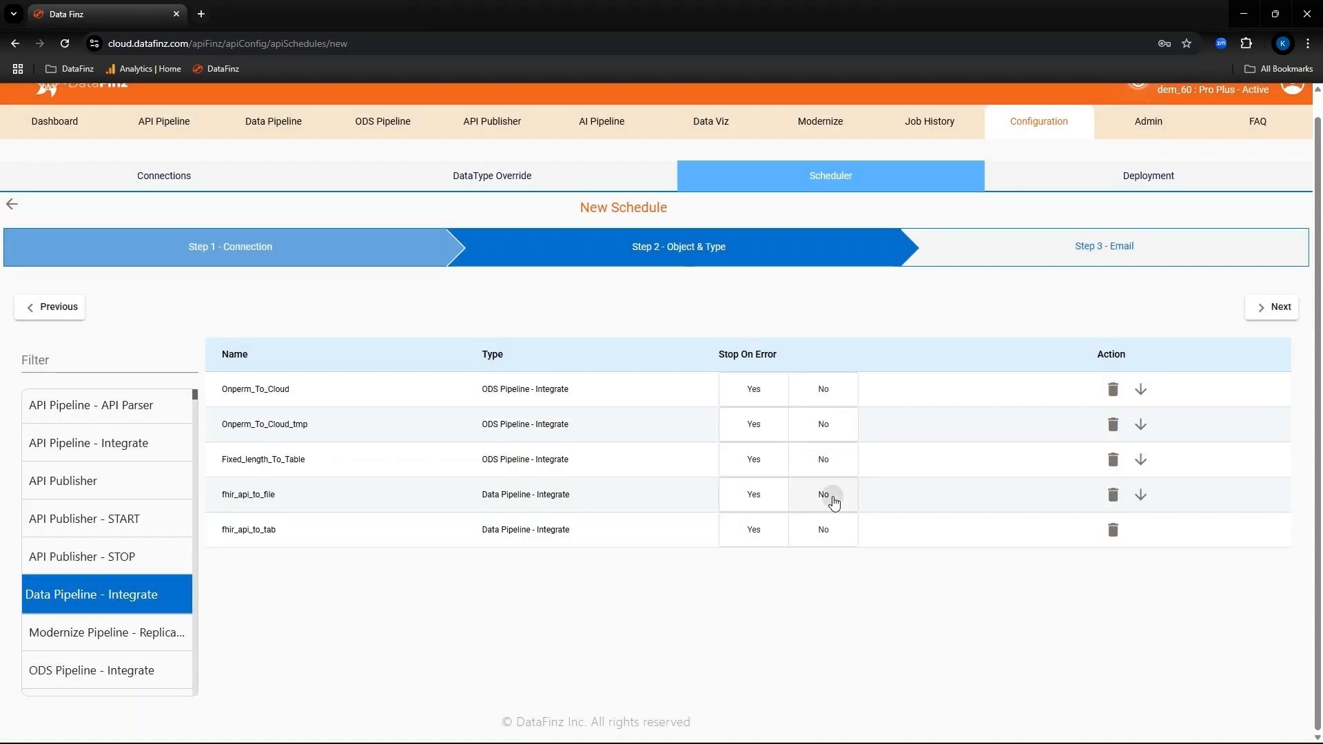
# Order the last three jobs as fhir_api_to_tab, fhir_api_to_file, Fixed_length_To_Table, with Stop On Error set to Yes, No and No respectively
pyautogui.click(831, 498)
pyautogui.click(831, 533)
pyautogui.click(1142, 461)
pyautogui.click(1142, 495)
pyautogui.click(823, 462)
pyautogui.click(754, 461)
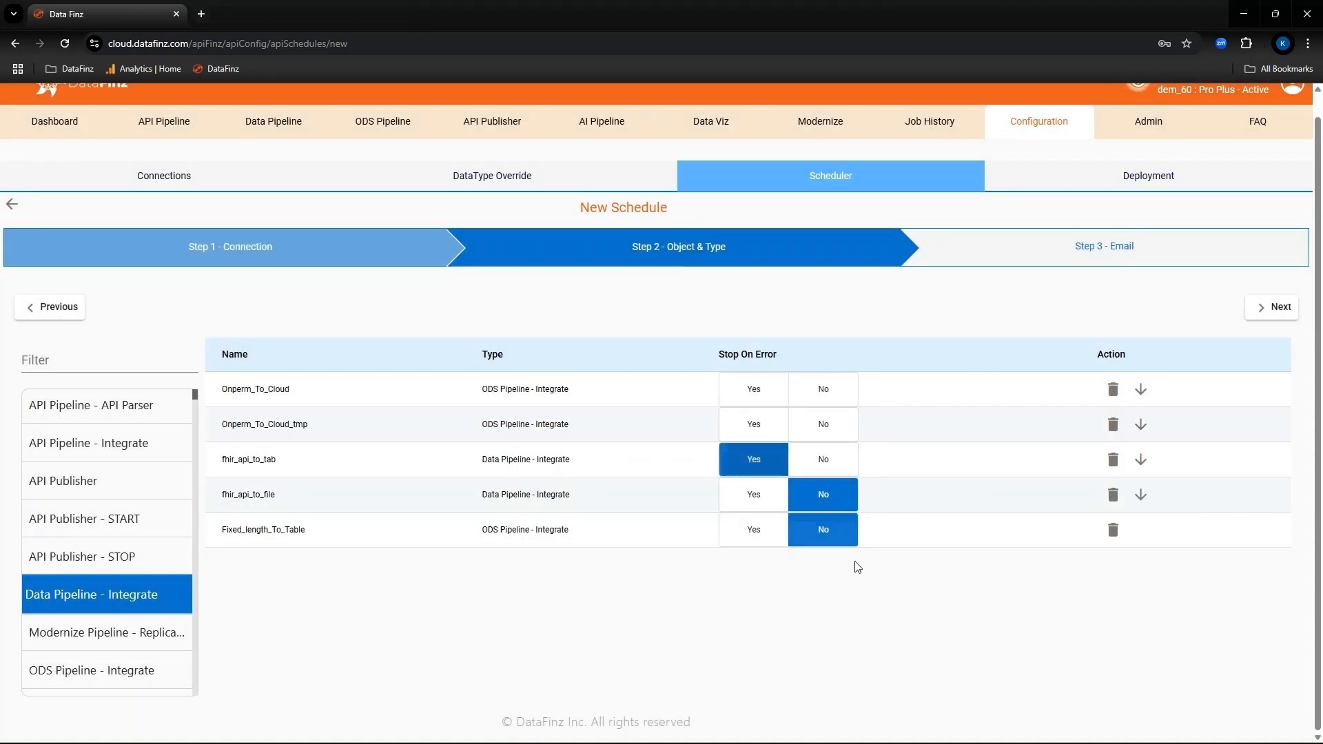
# Add an email alert for All events with the support e-mail address, and finish creating the schedule
pyautogui.click(1280, 310)
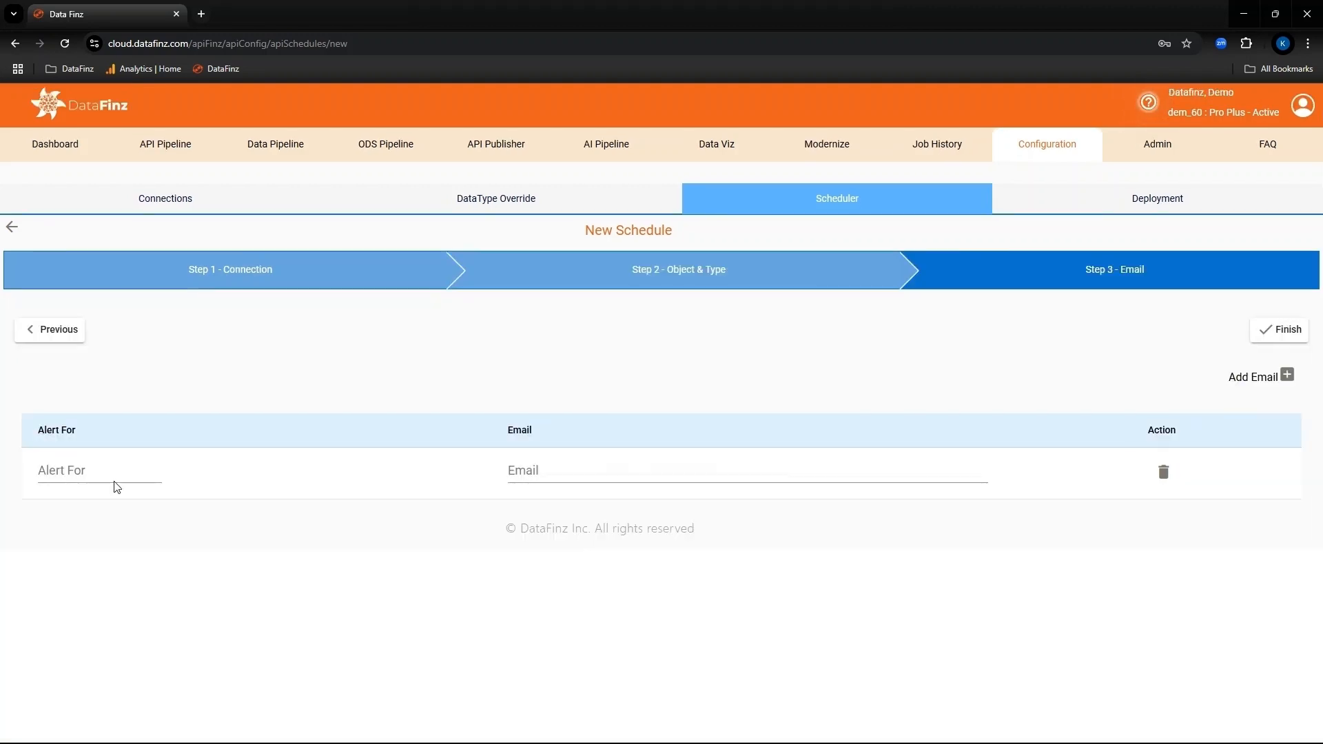
pyautogui.click(112, 474)
pyautogui.click(74, 507)
pyautogui.click(552, 472)
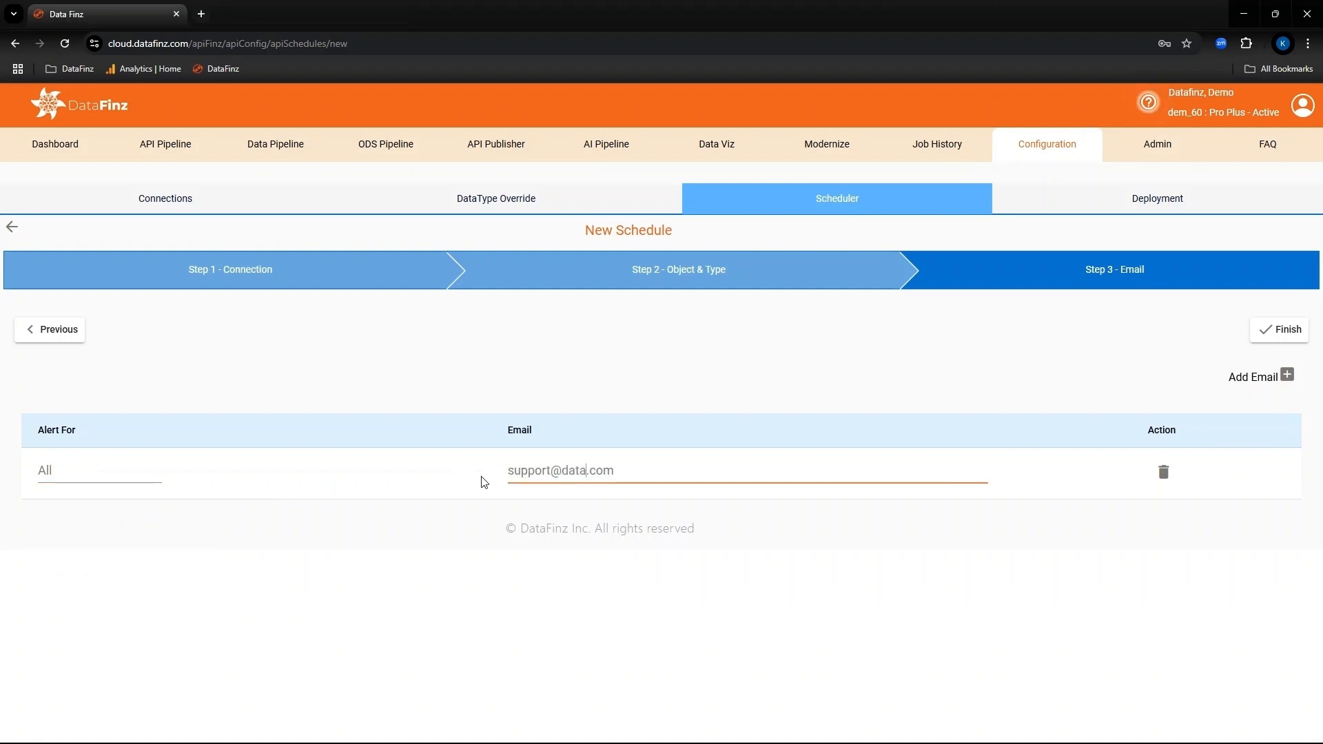
pyautogui.write('finz.com')
pyautogui.click(1296, 331)
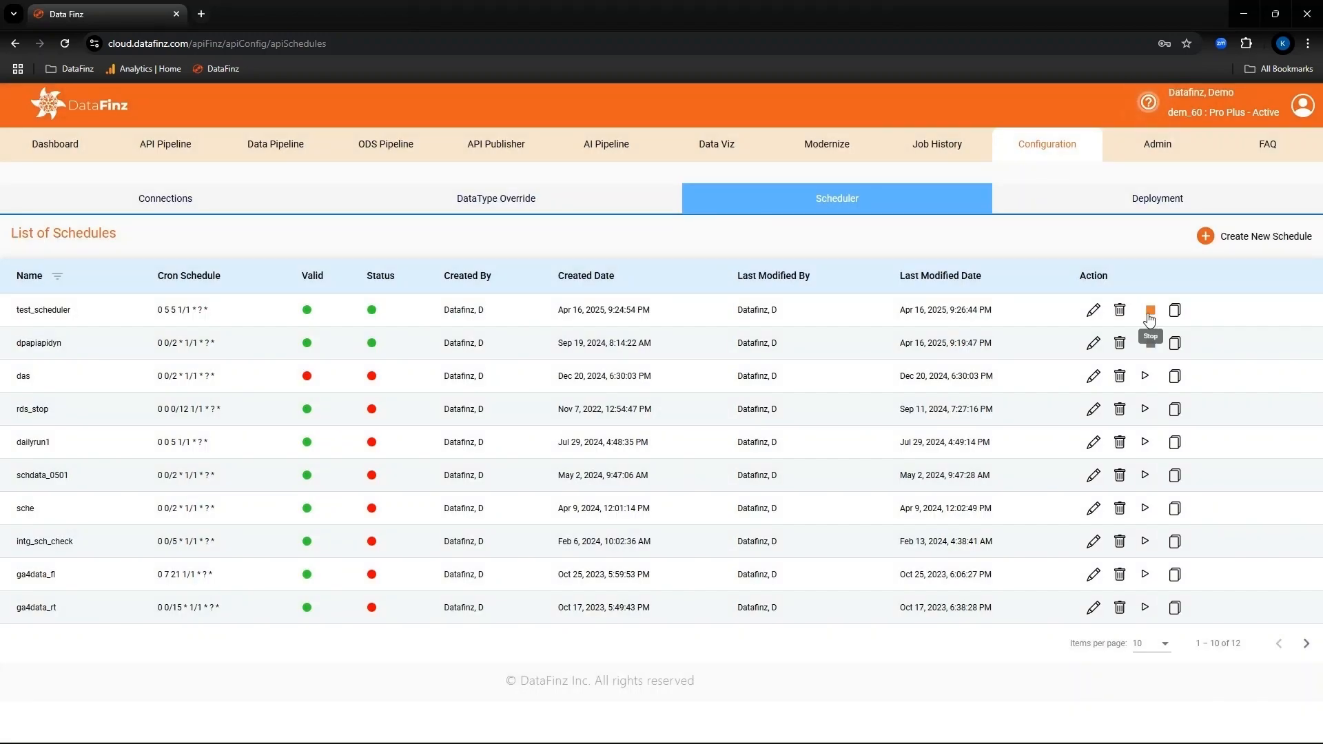
# Stop the test_scheduler schedule
pyautogui.click(1150, 311)
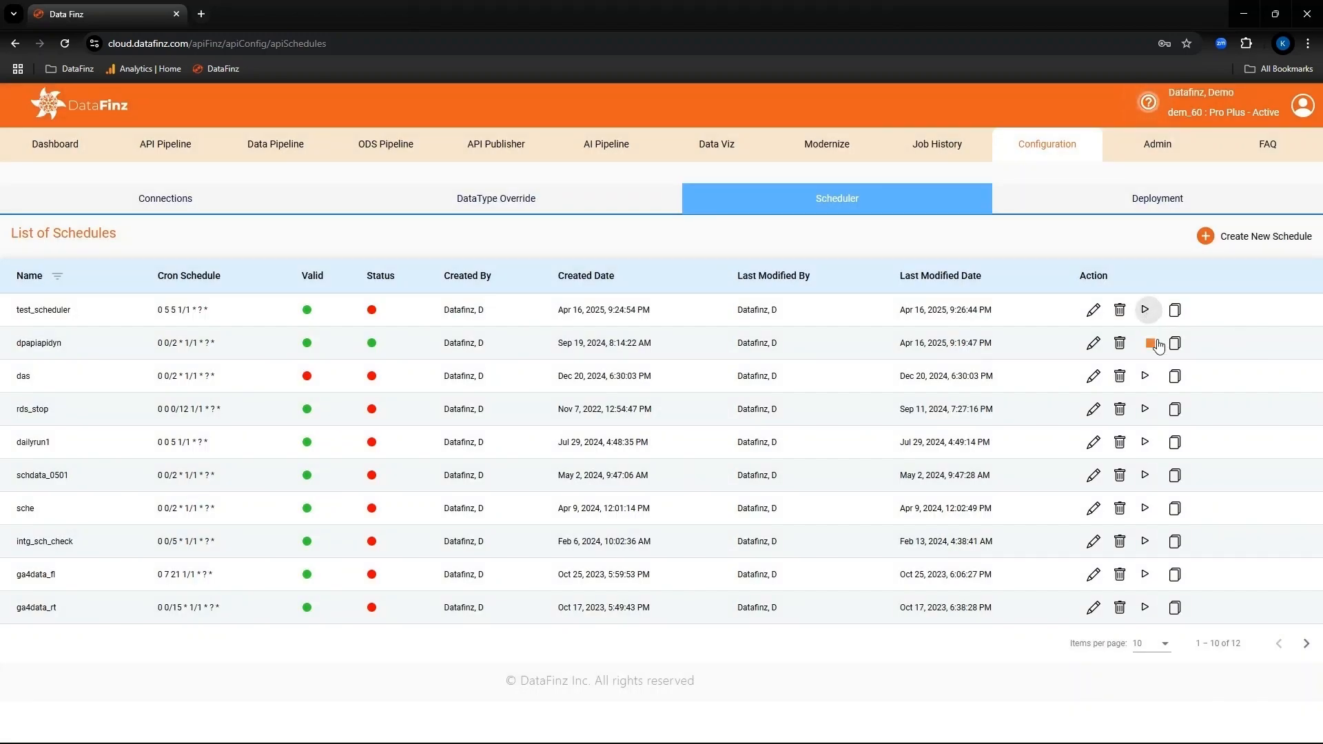